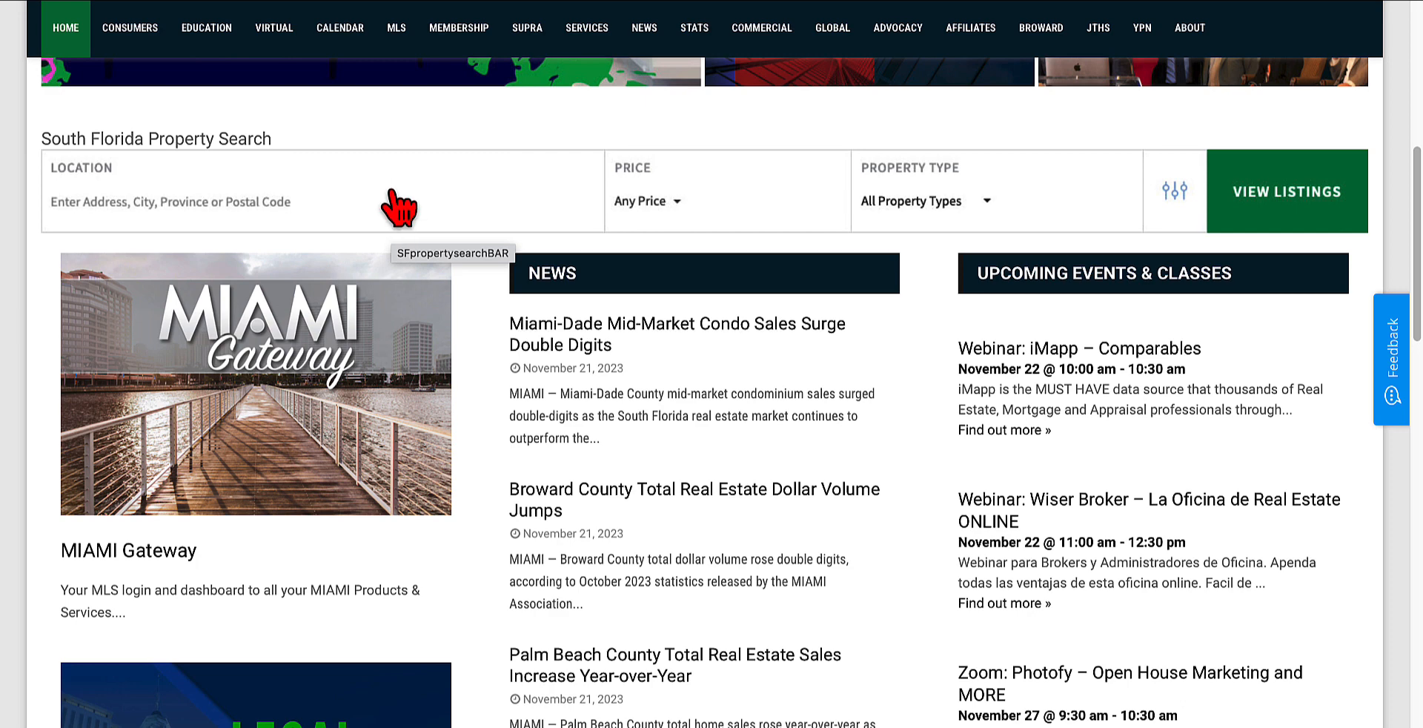
Step: Find "form simplicity" on the MIAMI Realtors single sign-on services page and launch Form Simplicity
scroll(437, 404, "up", 1)
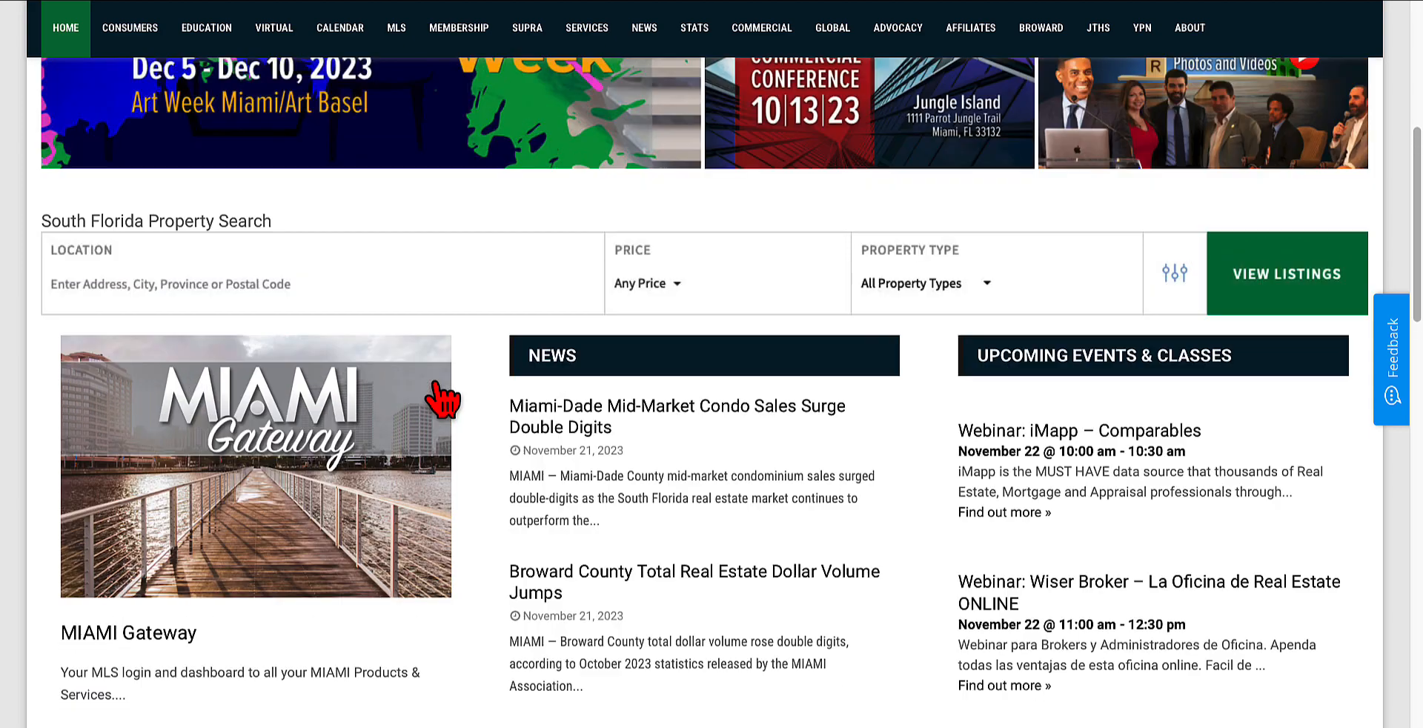
scroll(539, 491, "up", 1)
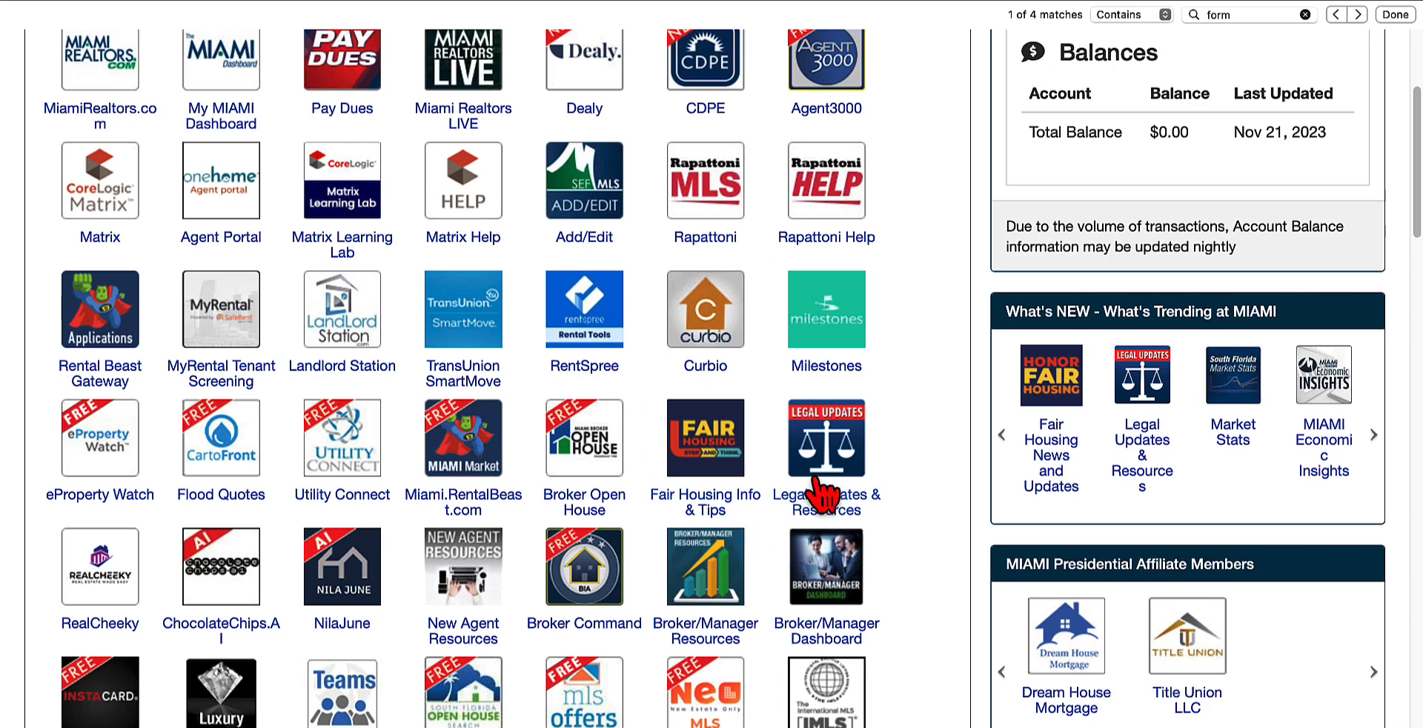
scroll(823, 478, "up", 3)
scroll(898, 452, "down", 2)
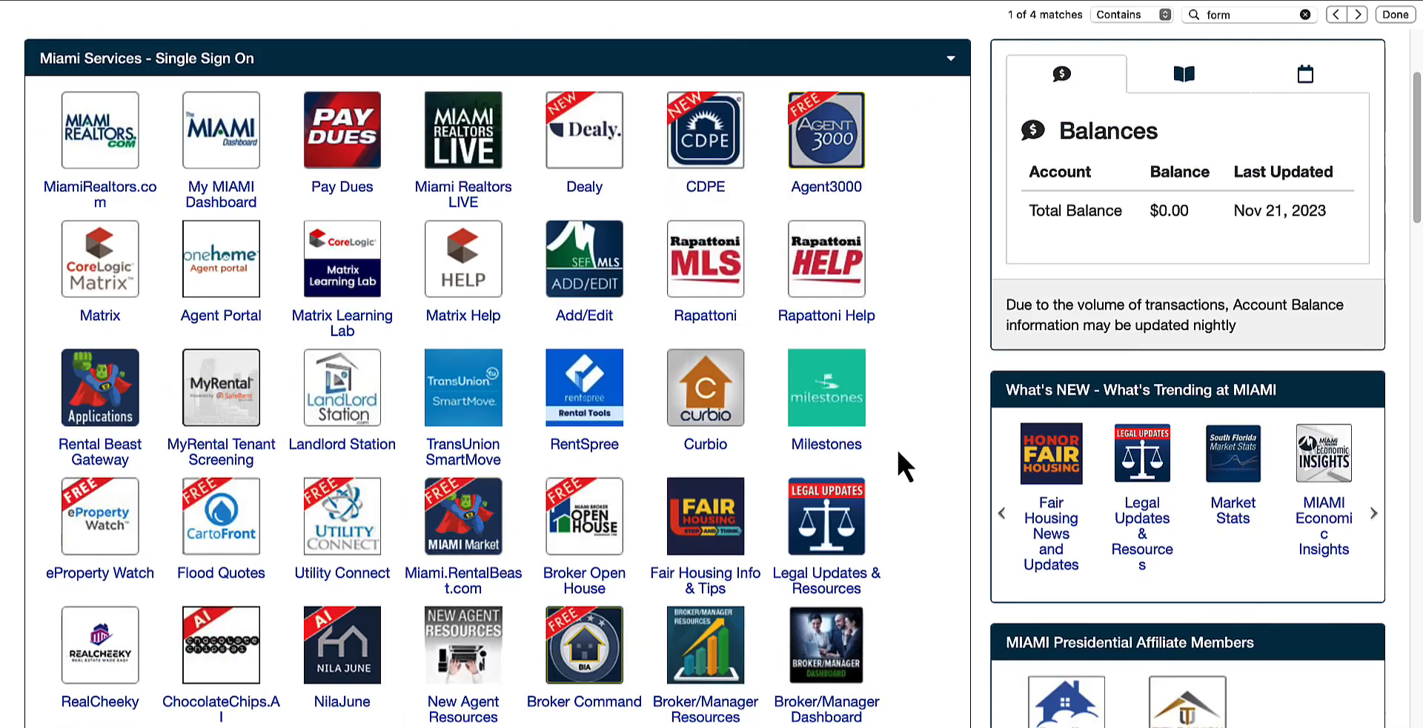
key("super+f")
type("form")
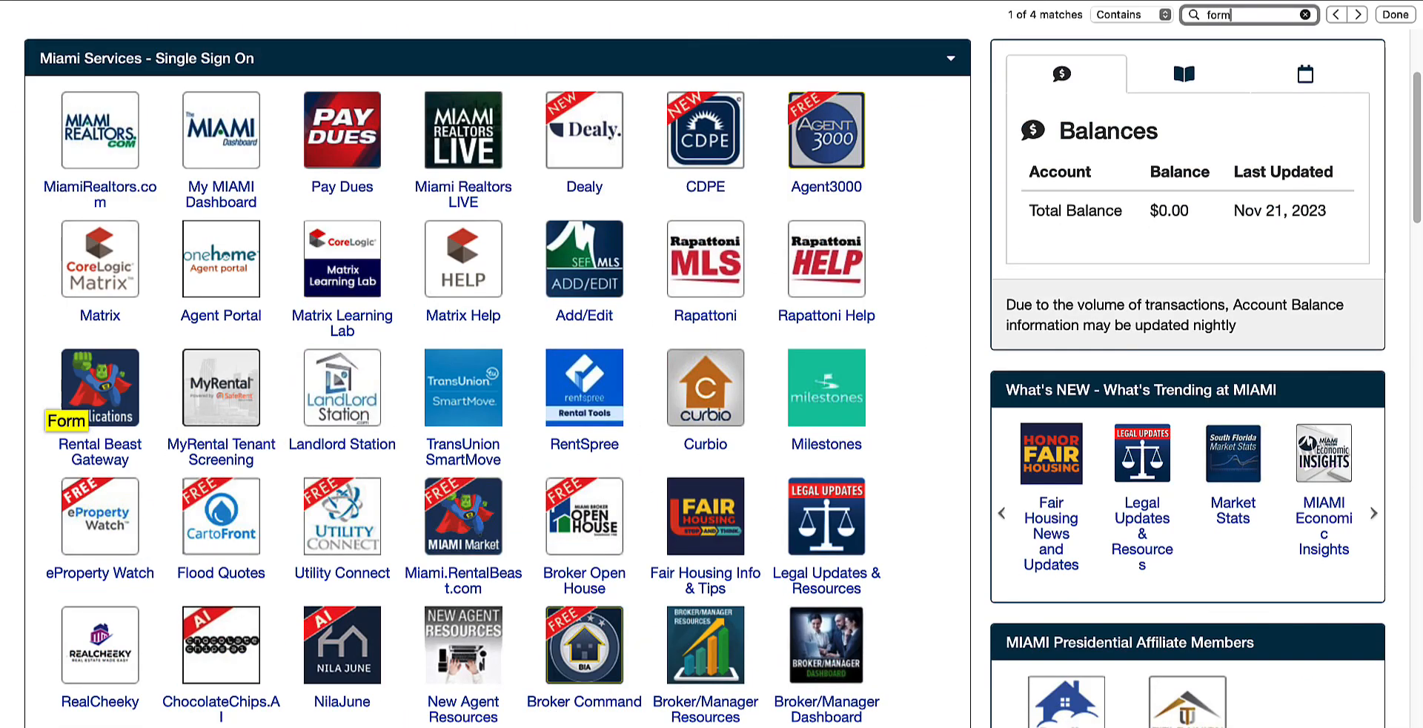
type(" simplicity")
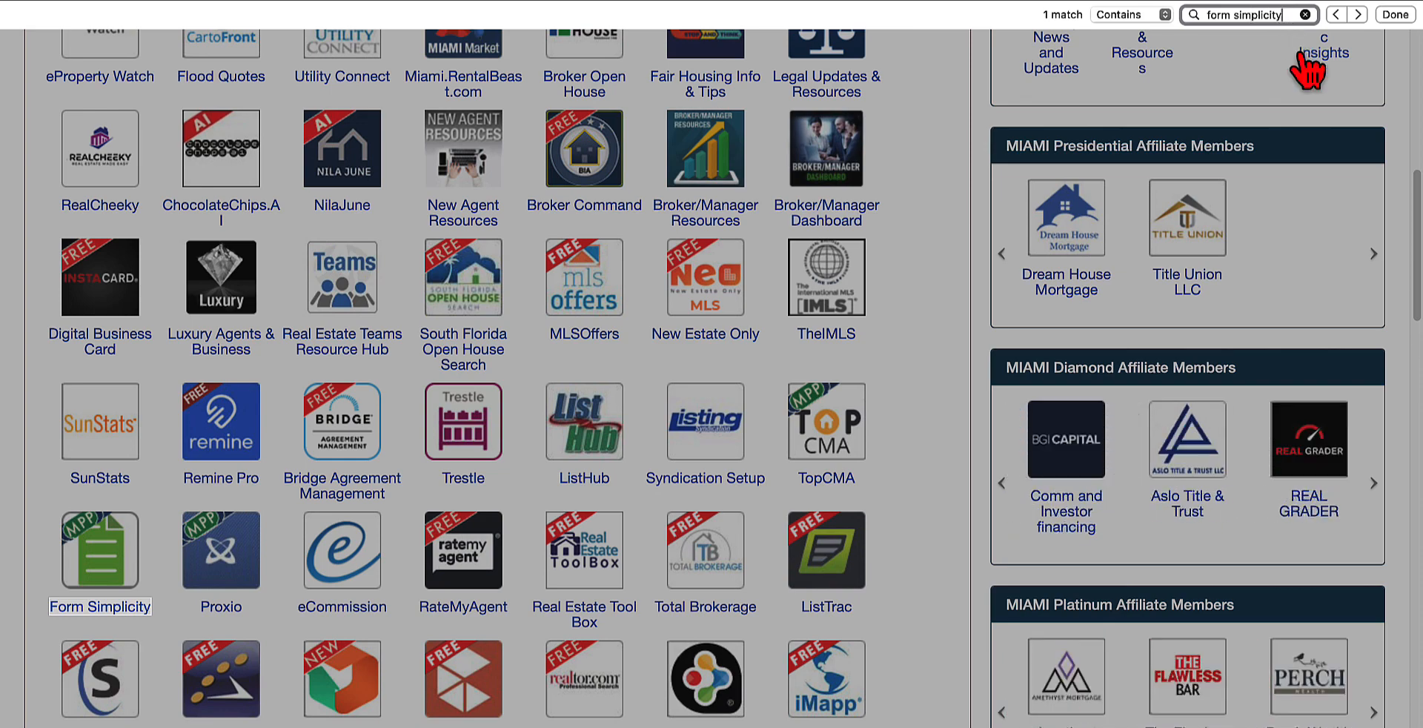
key("Return")
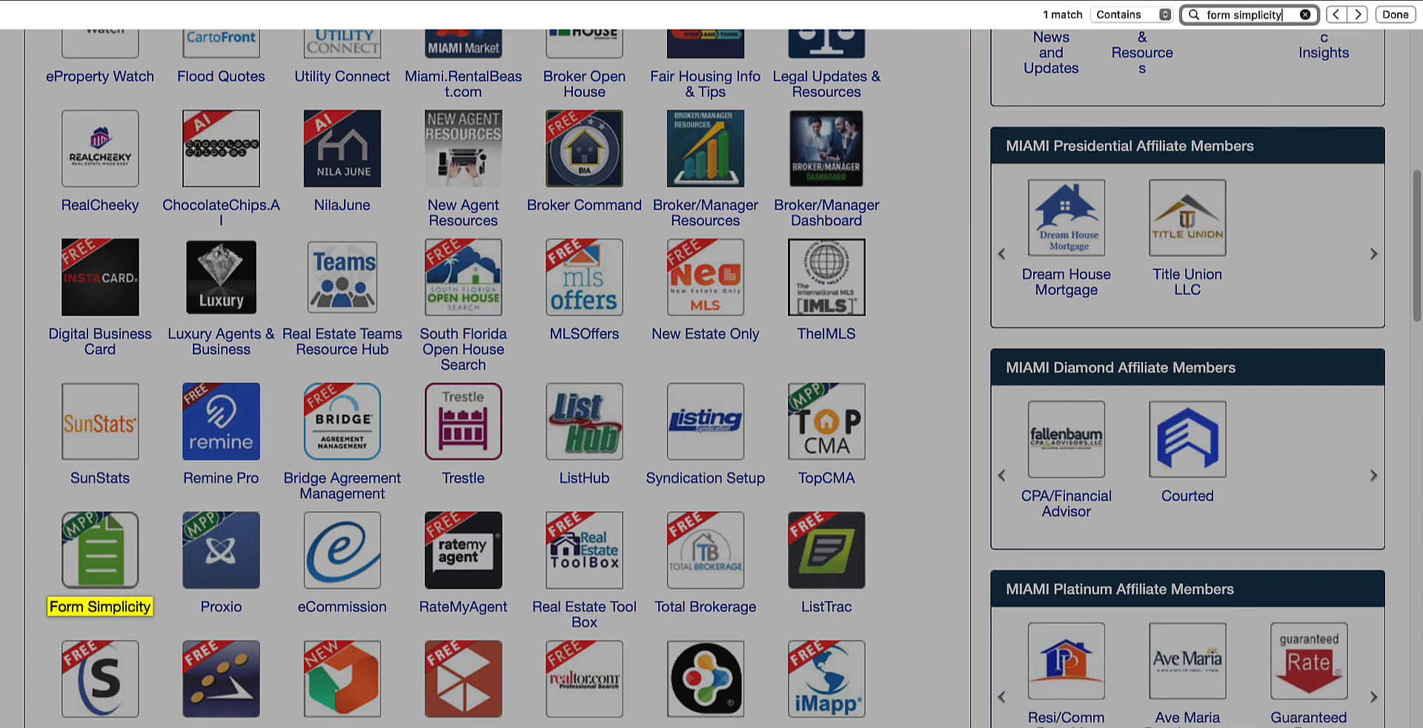
left_click(93, 563)
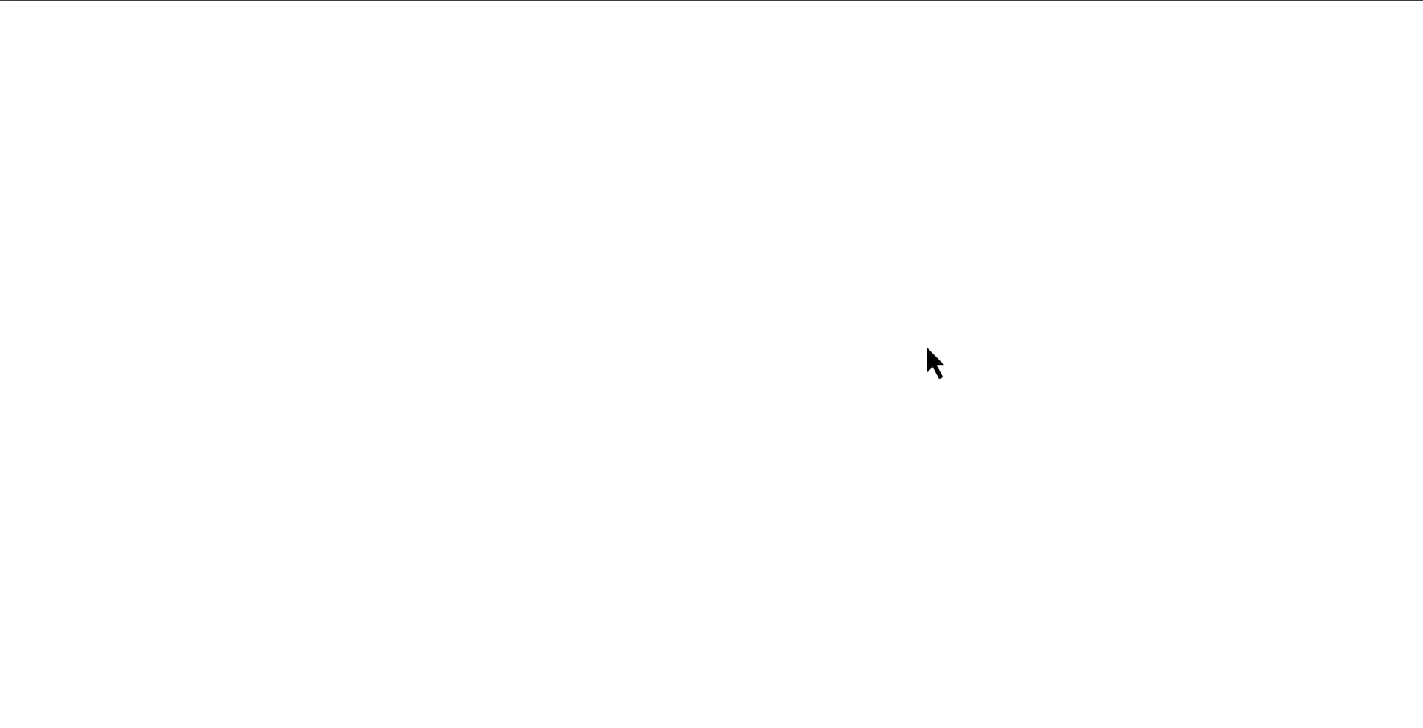
Step: Return to the MIAMI services page, open Matrix and locate Form Simplicity among the External Links on its home page
left_click(959, 0)
scroll(959, 455, "up", 2)
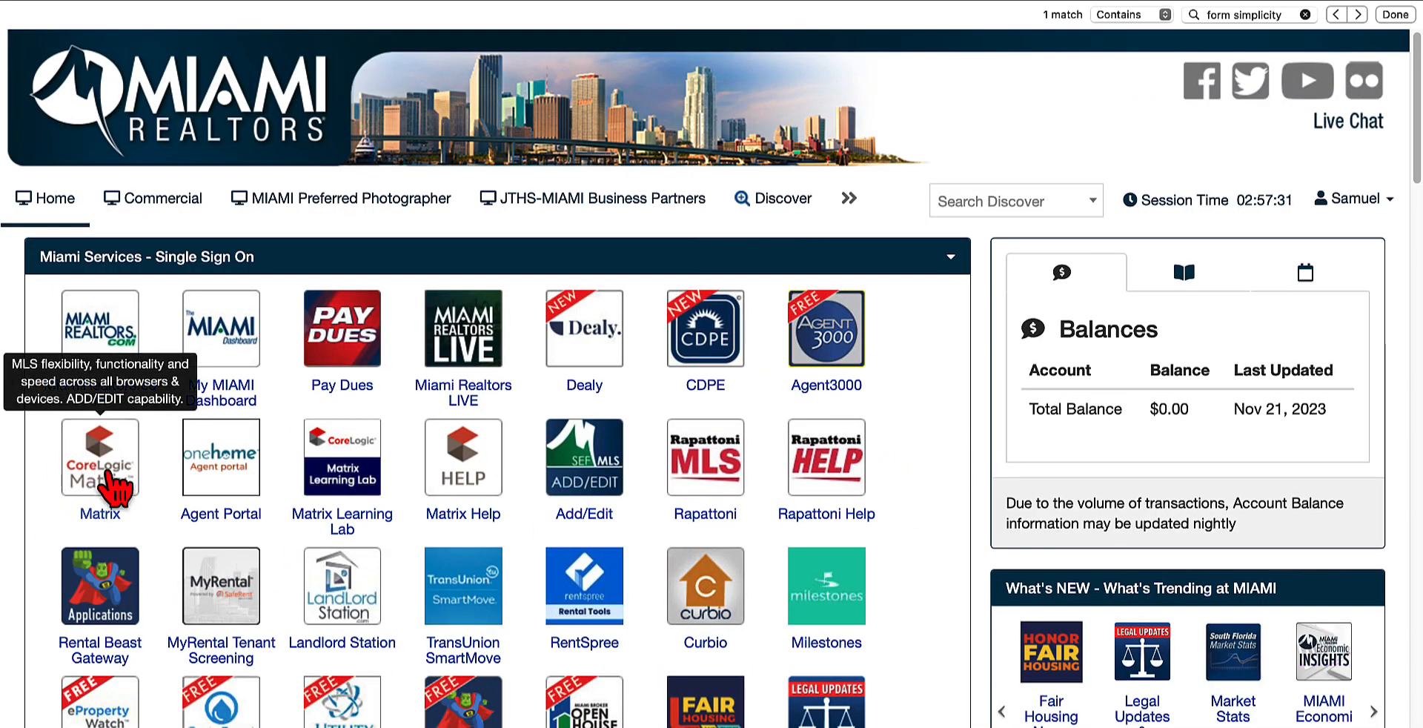
left_click(102, 471)
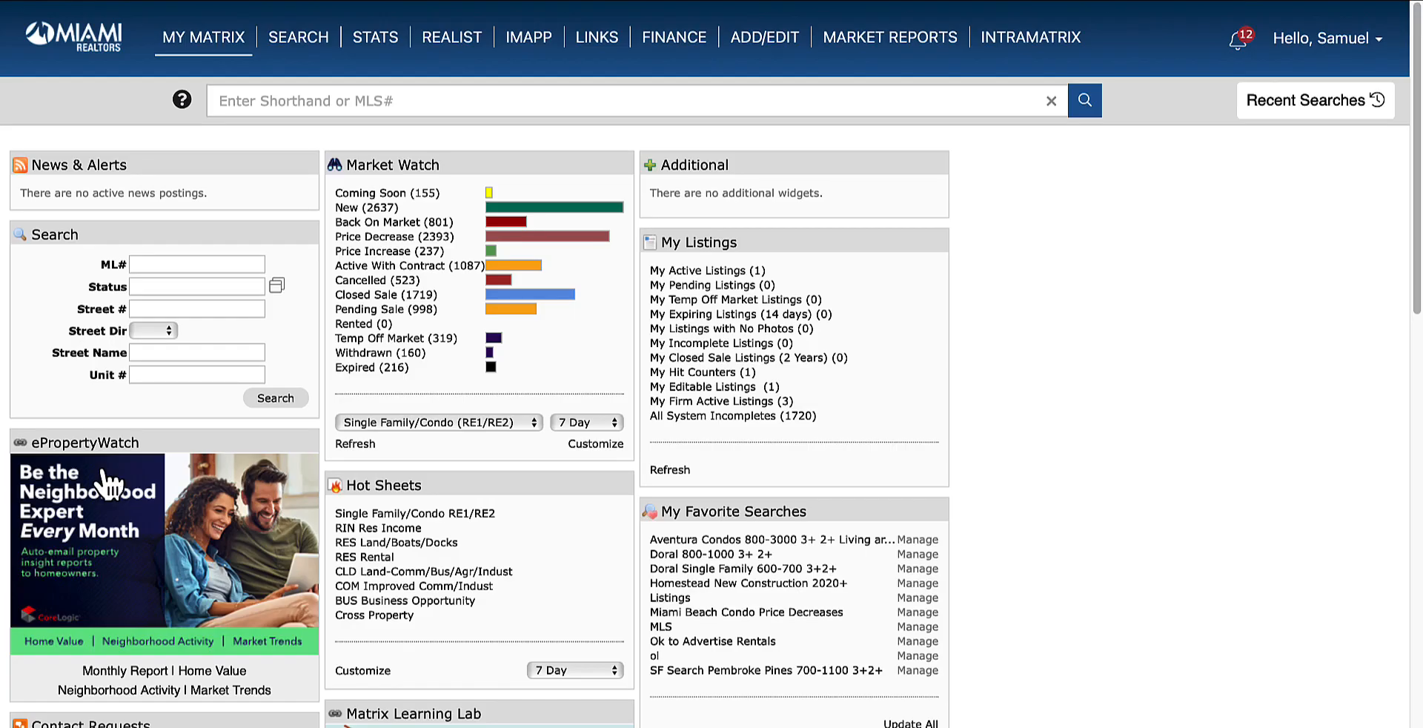
scroll(989, 455, "down", 12)
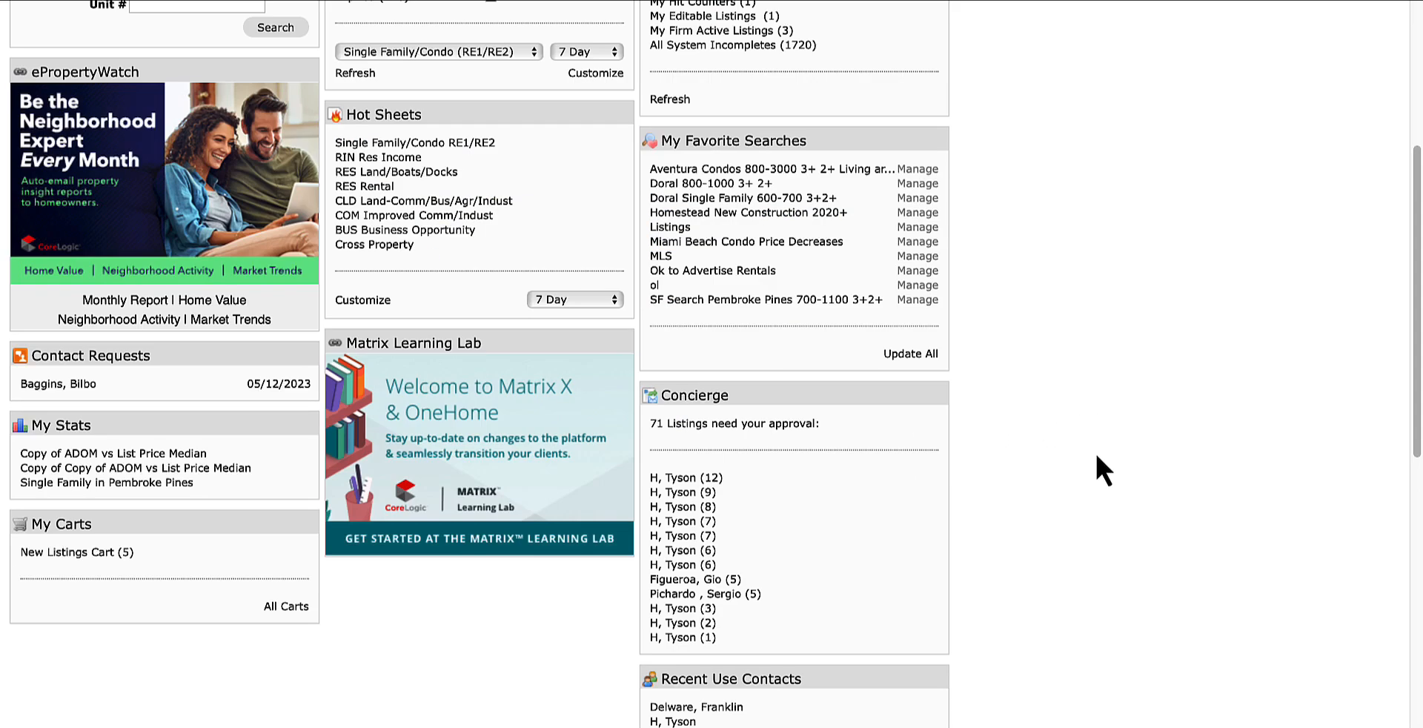
scroll(1058, 487, "down", 2)
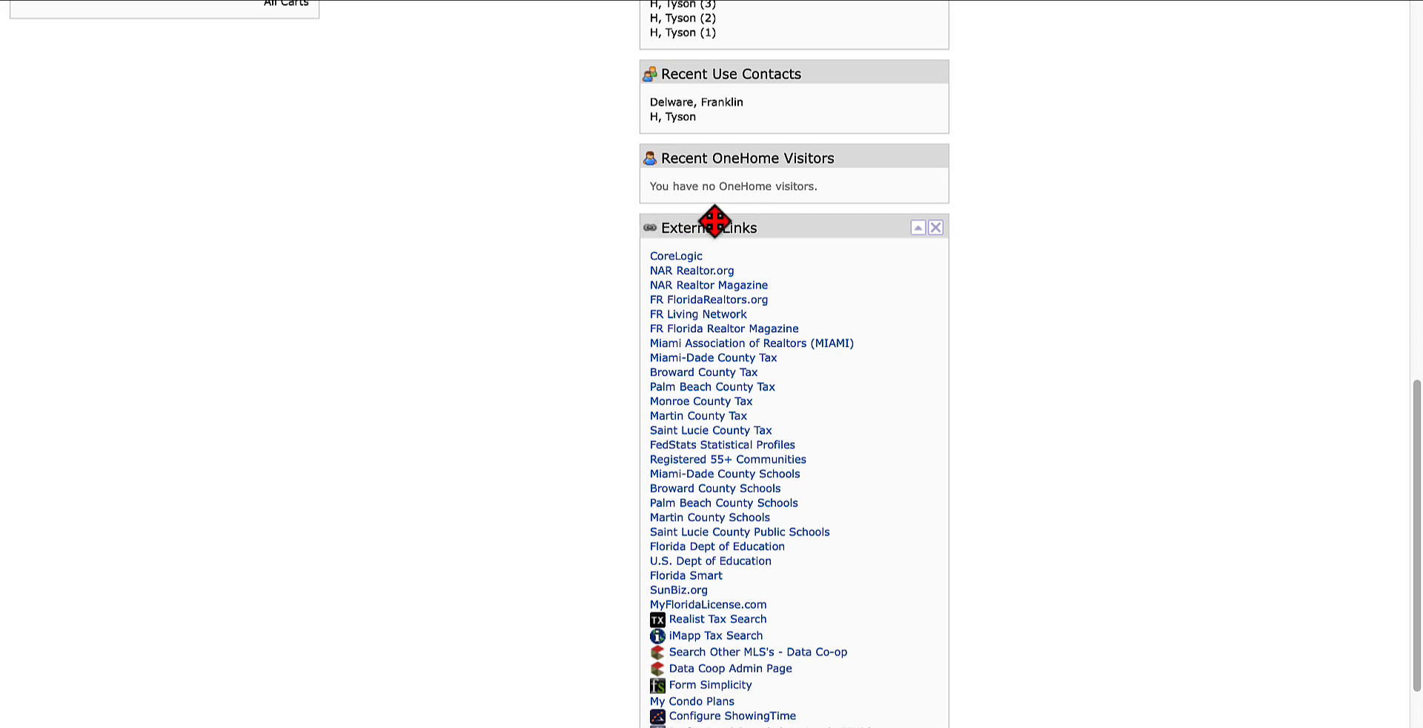
scroll(824, 601, "down", 2)
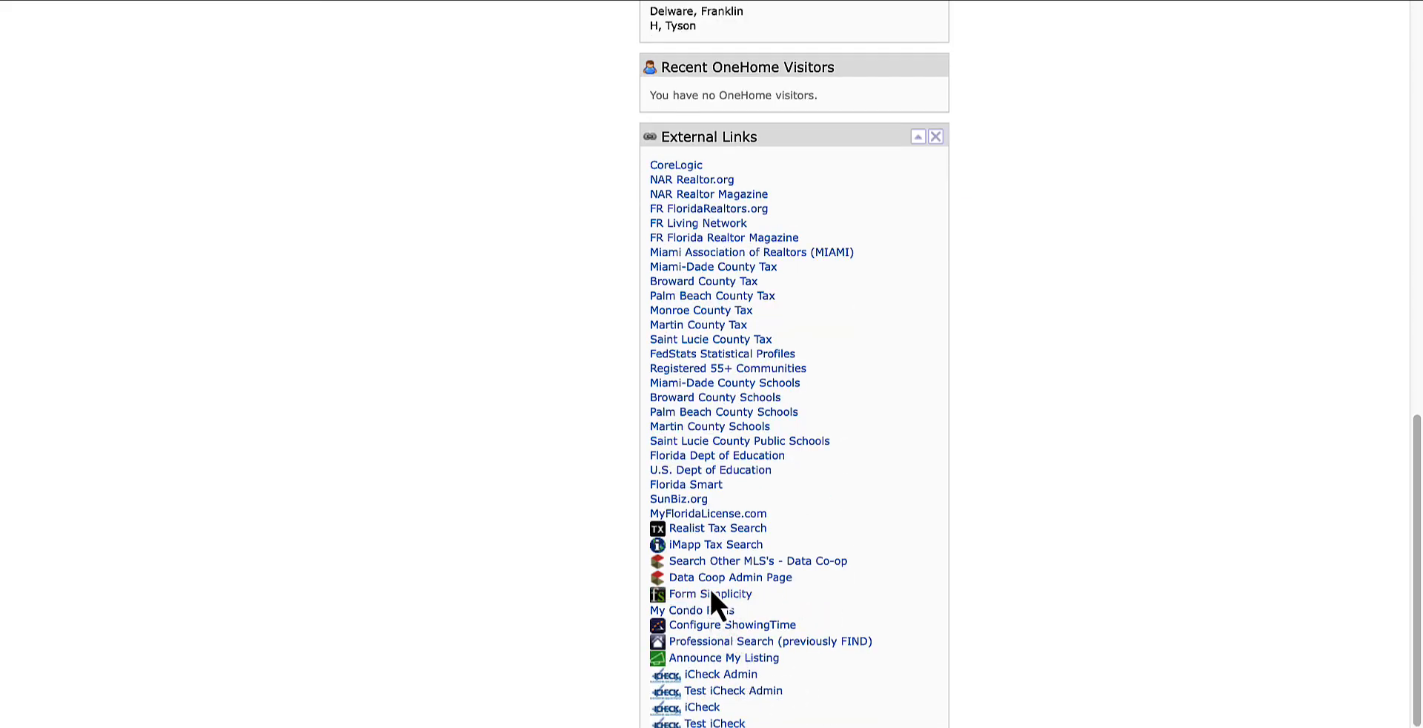
scroll(460, 561, "up", 15)
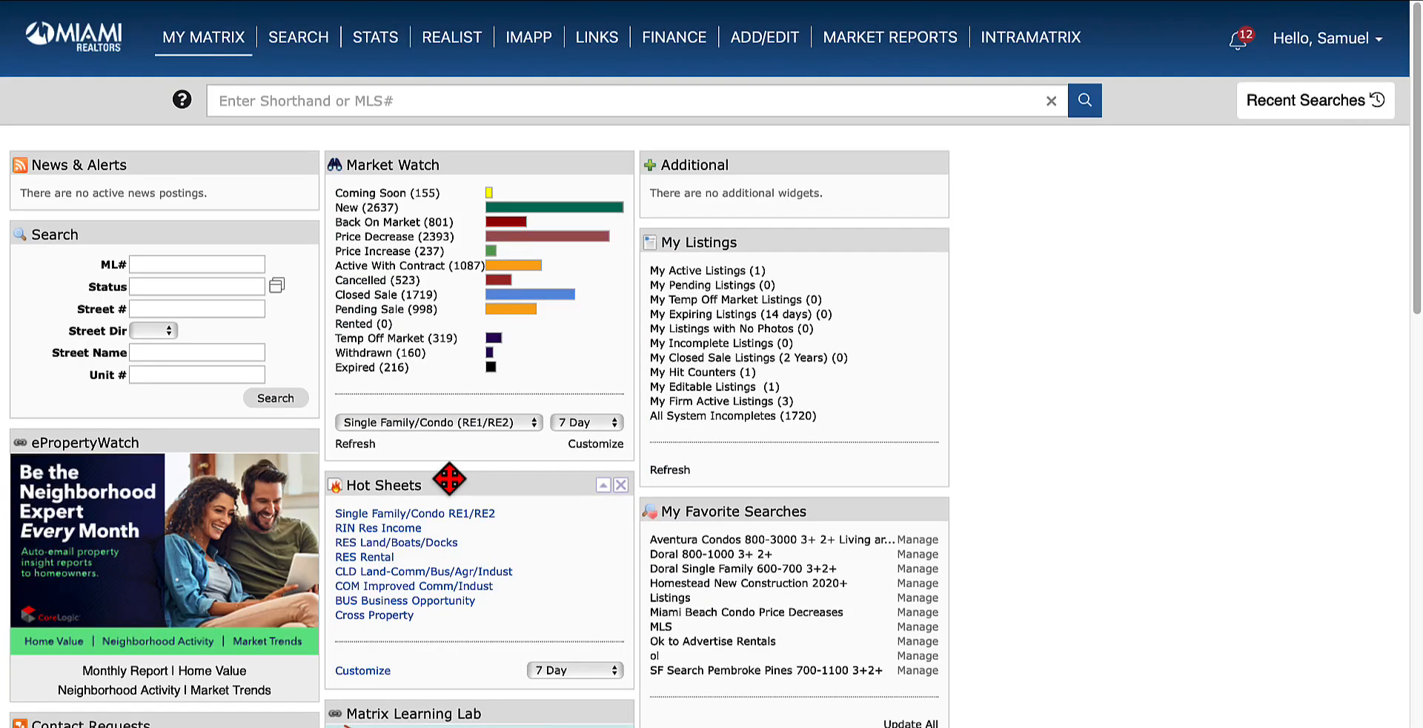
Step: Open Form Simplicity from the SmartLinks section of Matrix's System Links page
left_click(599, 38)
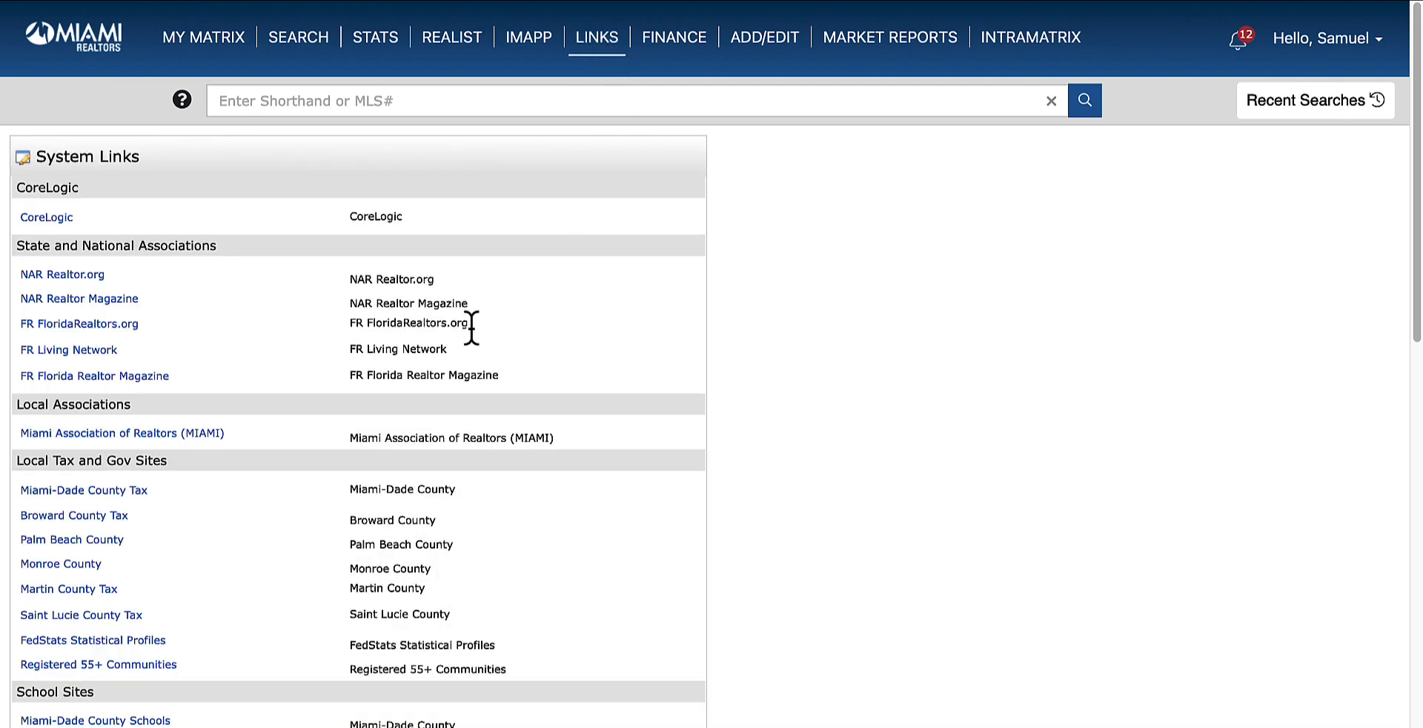
scroll(245, 515, "down", 5)
scroll(244, 512, "down", 6)
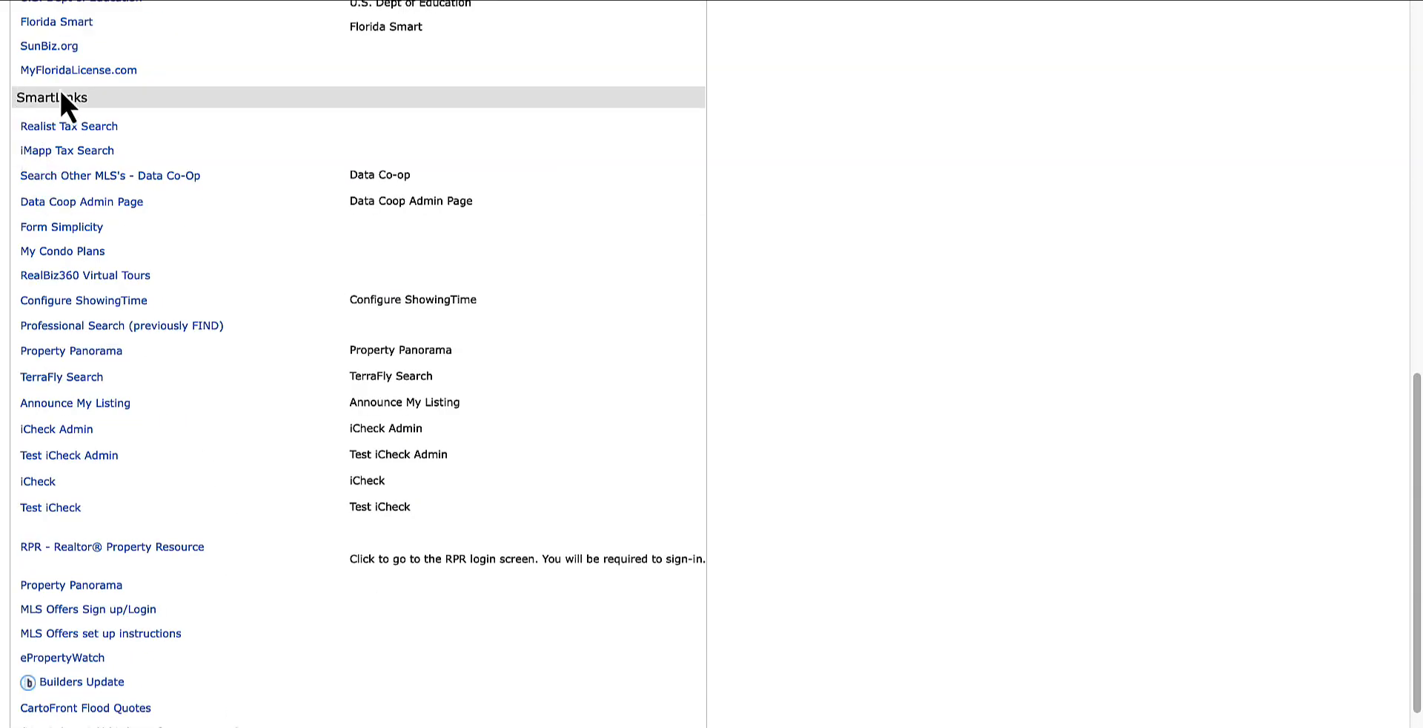
left_click(42, 227)
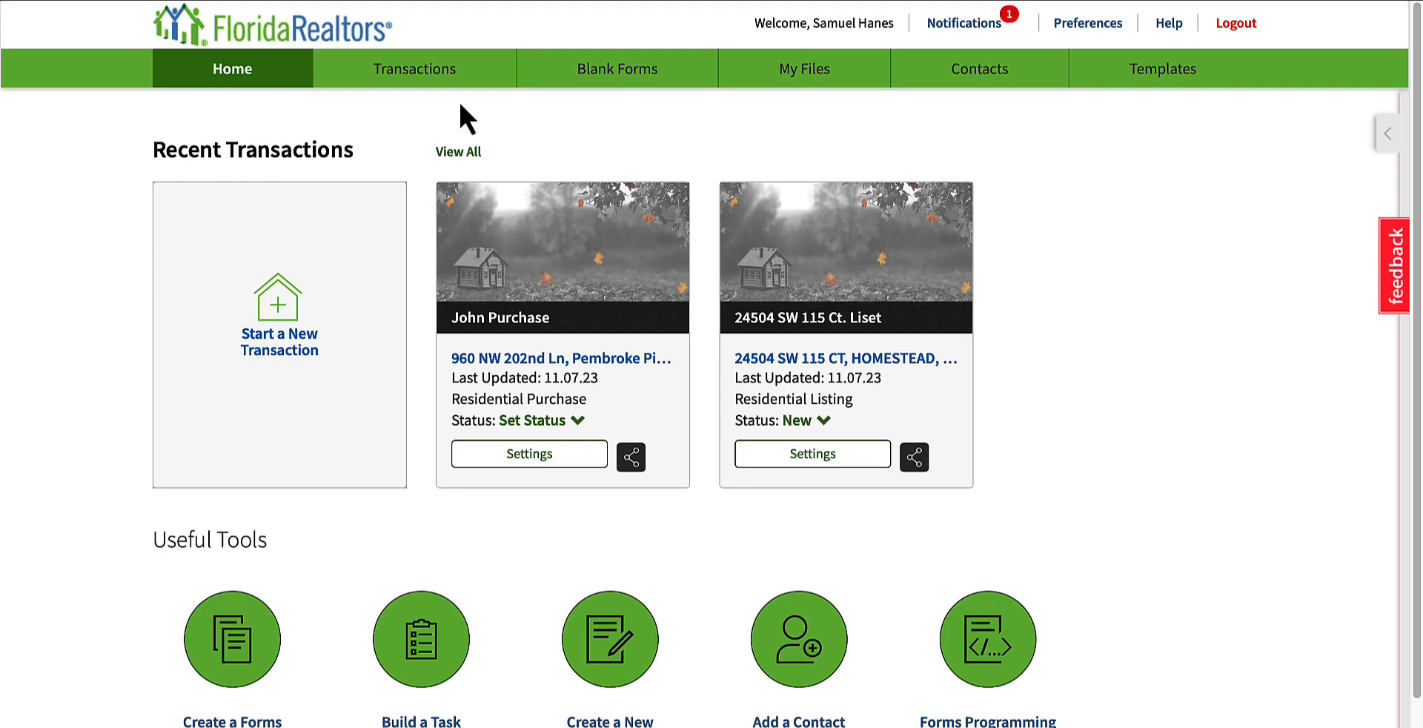
Step: Review the notifications on scheduled maintenance, the Sellers Shield and Rate My Agent integrations, and the FAR form updates
left_click(971, 24)
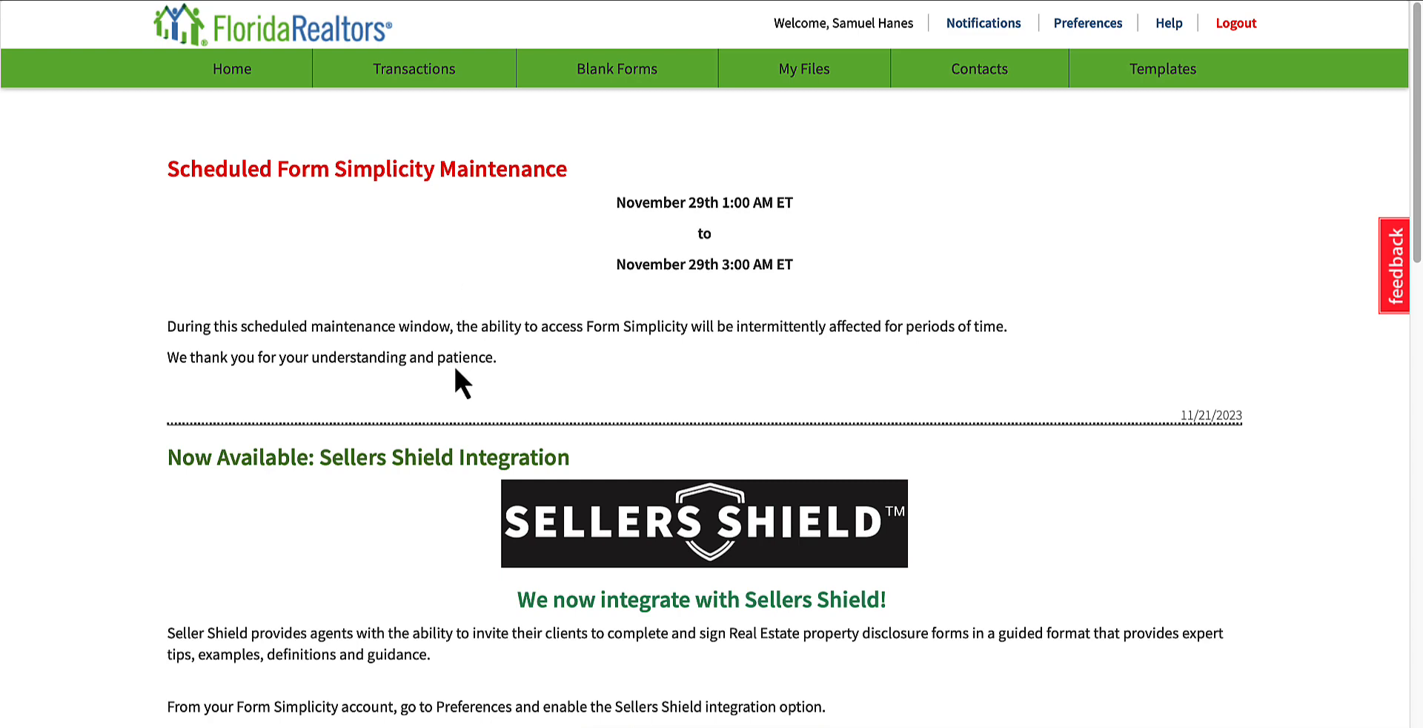
scroll(415, 423, "down", 1)
scroll(384, 466, "down", 2)
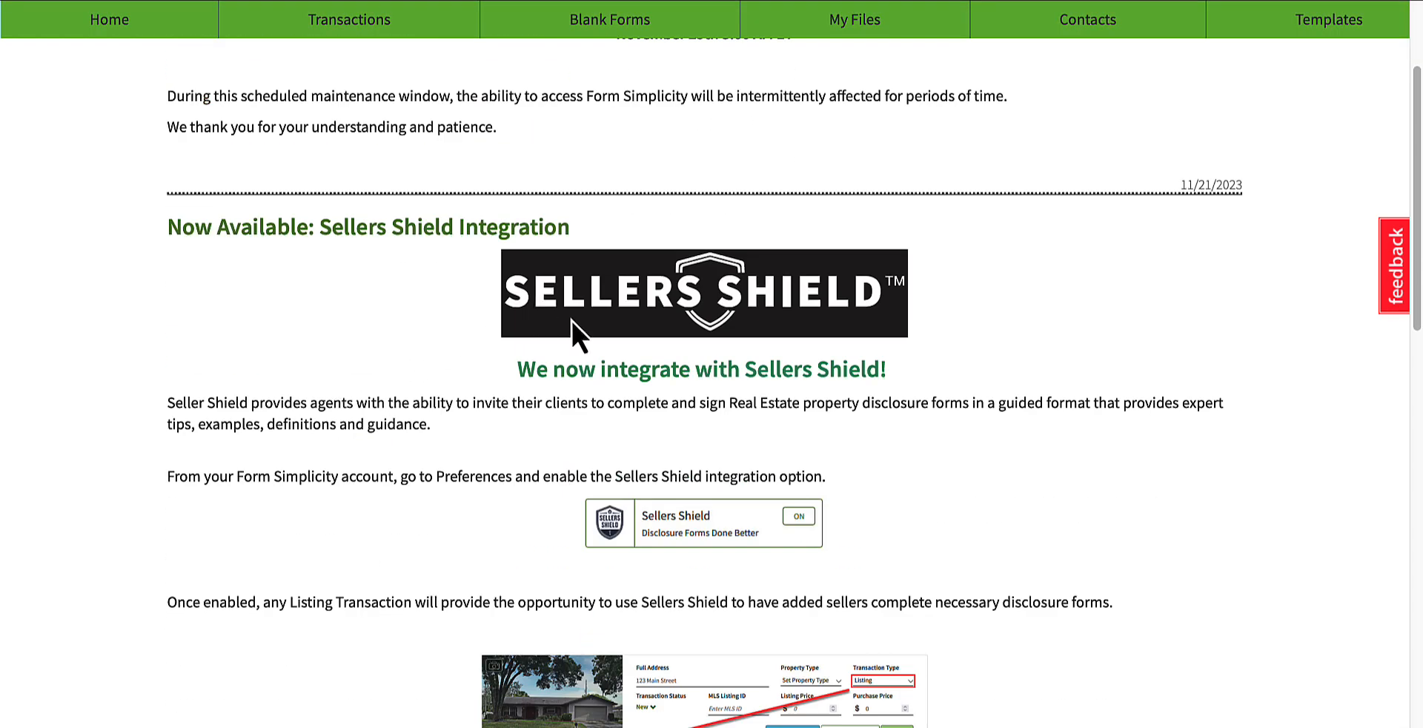
scroll(540, 508, "down", 1)
scroll(717, 492, "down", 5)
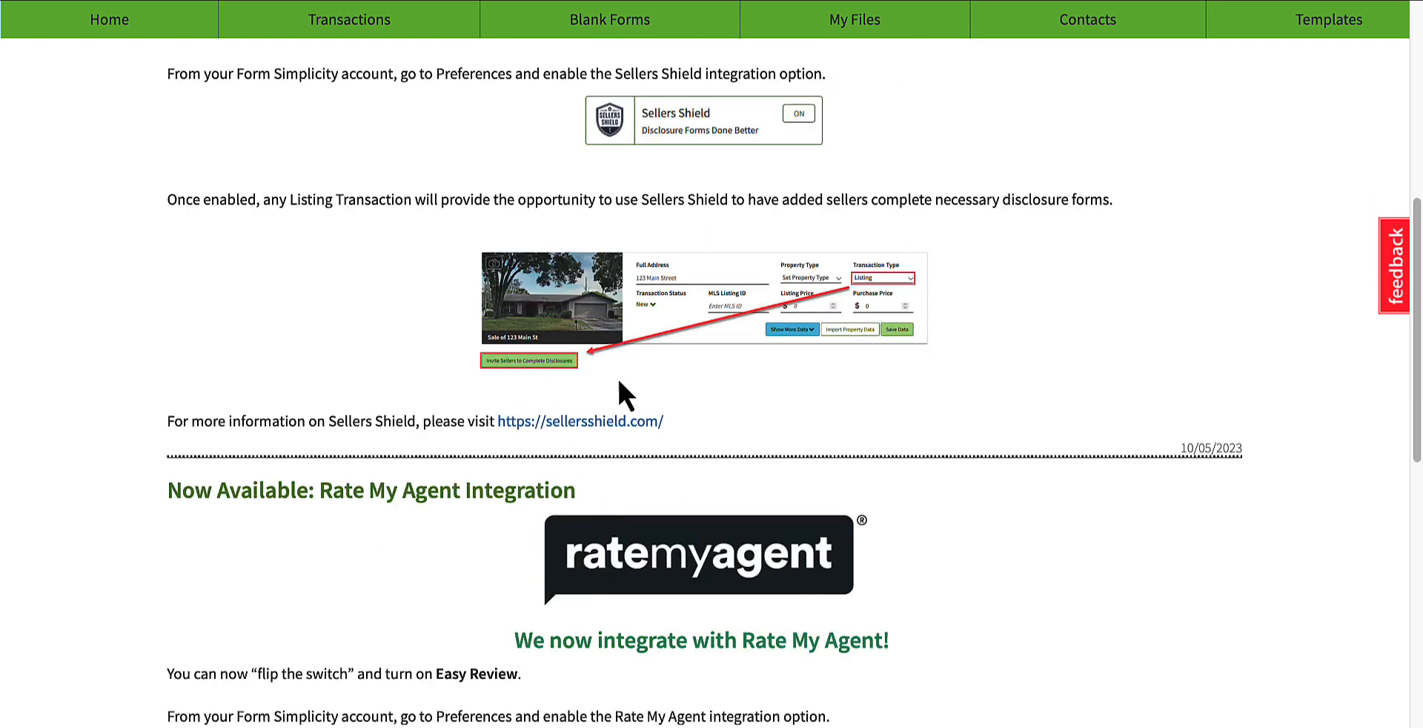
scroll(761, 364, "down", 2)
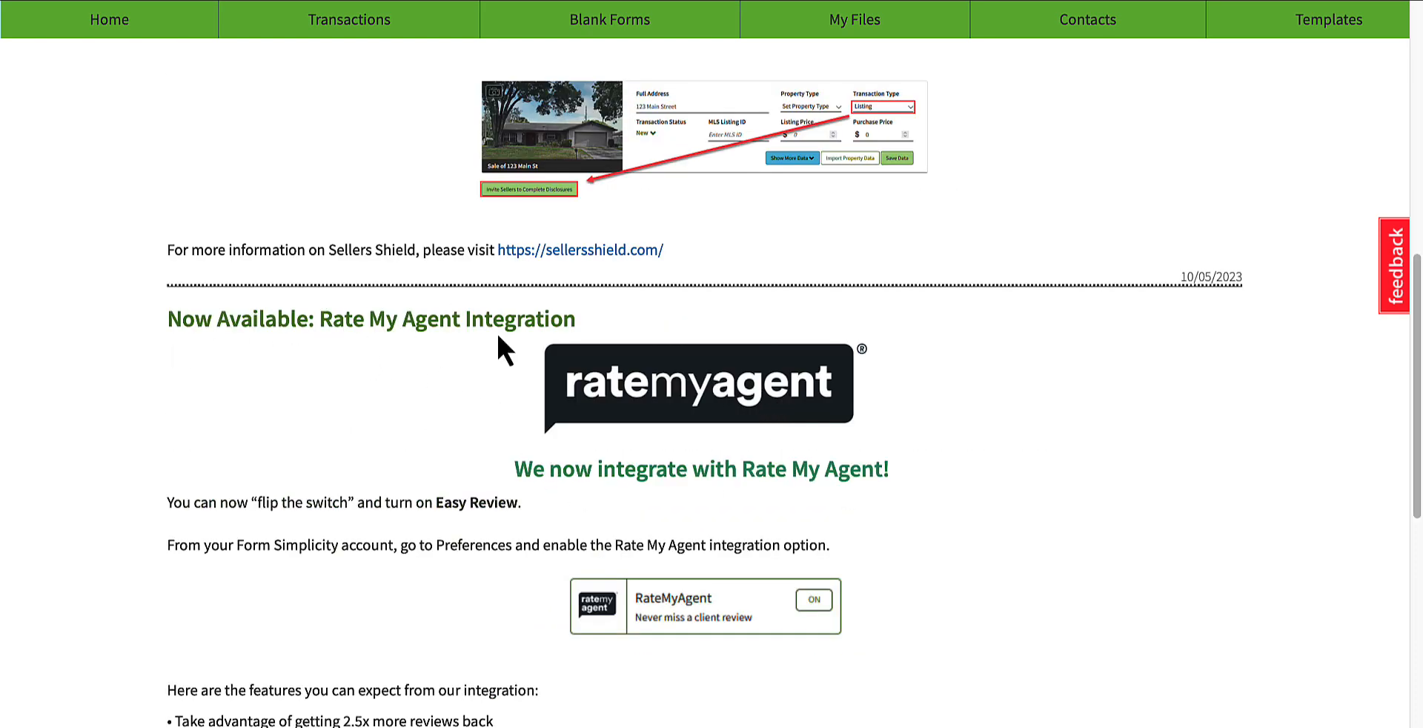
scroll(651, 444, "down", 8)
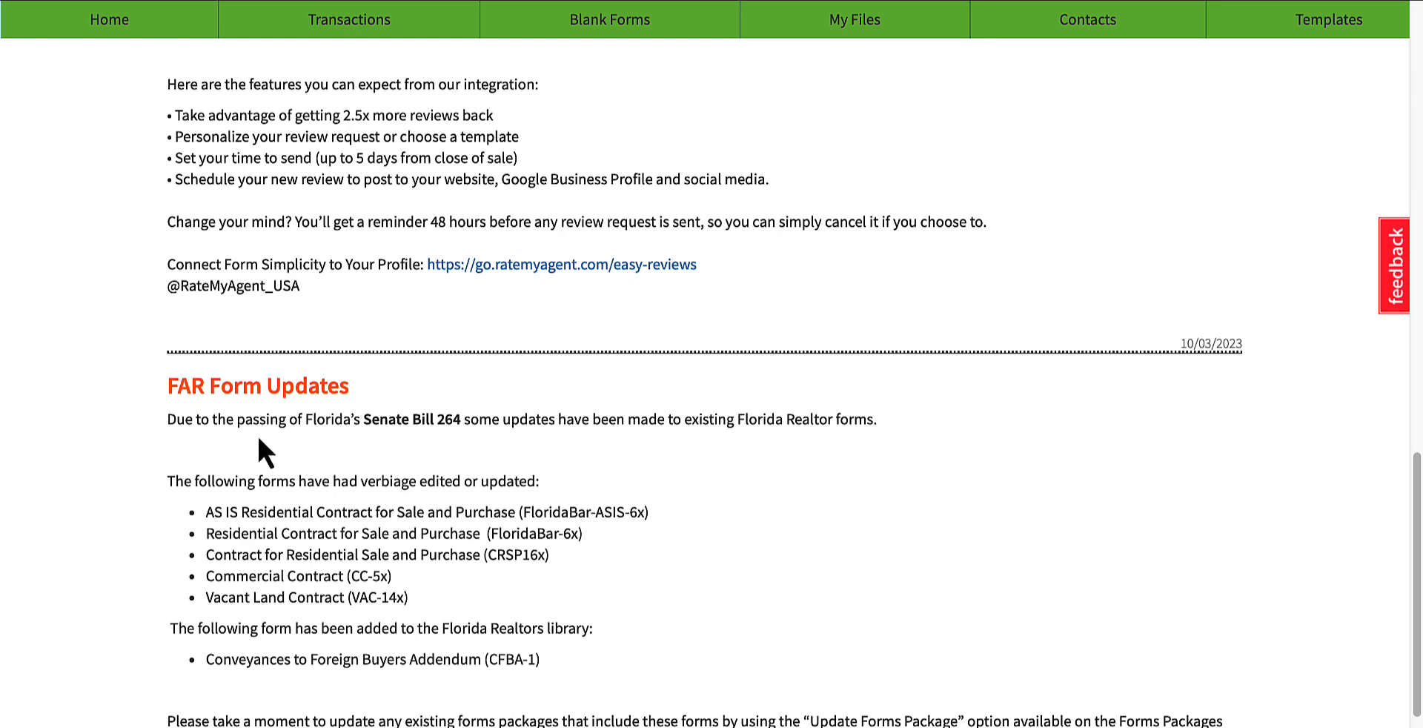
scroll(1010, 514, "up", 20)
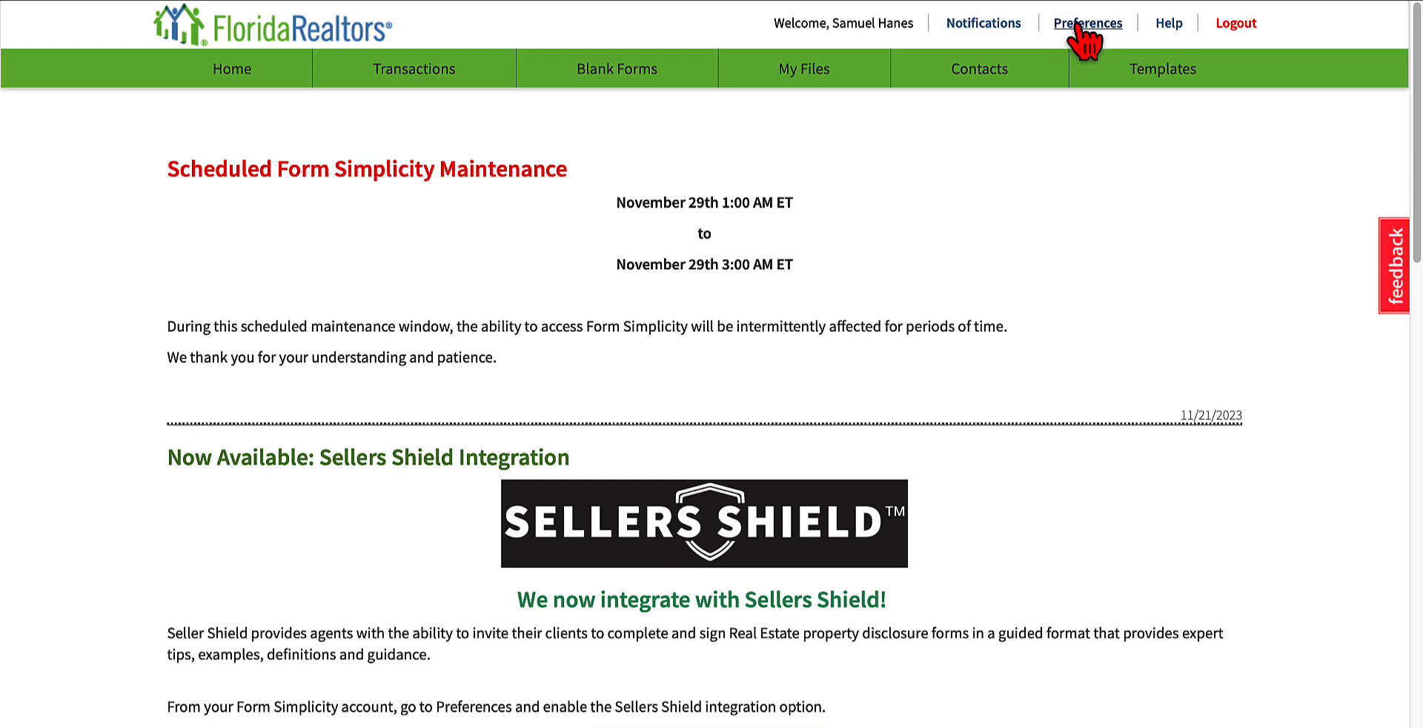
Step: Expand Account Information in the preferences and check the selectable agent names, keeping the current one
left_click(1084, 41)
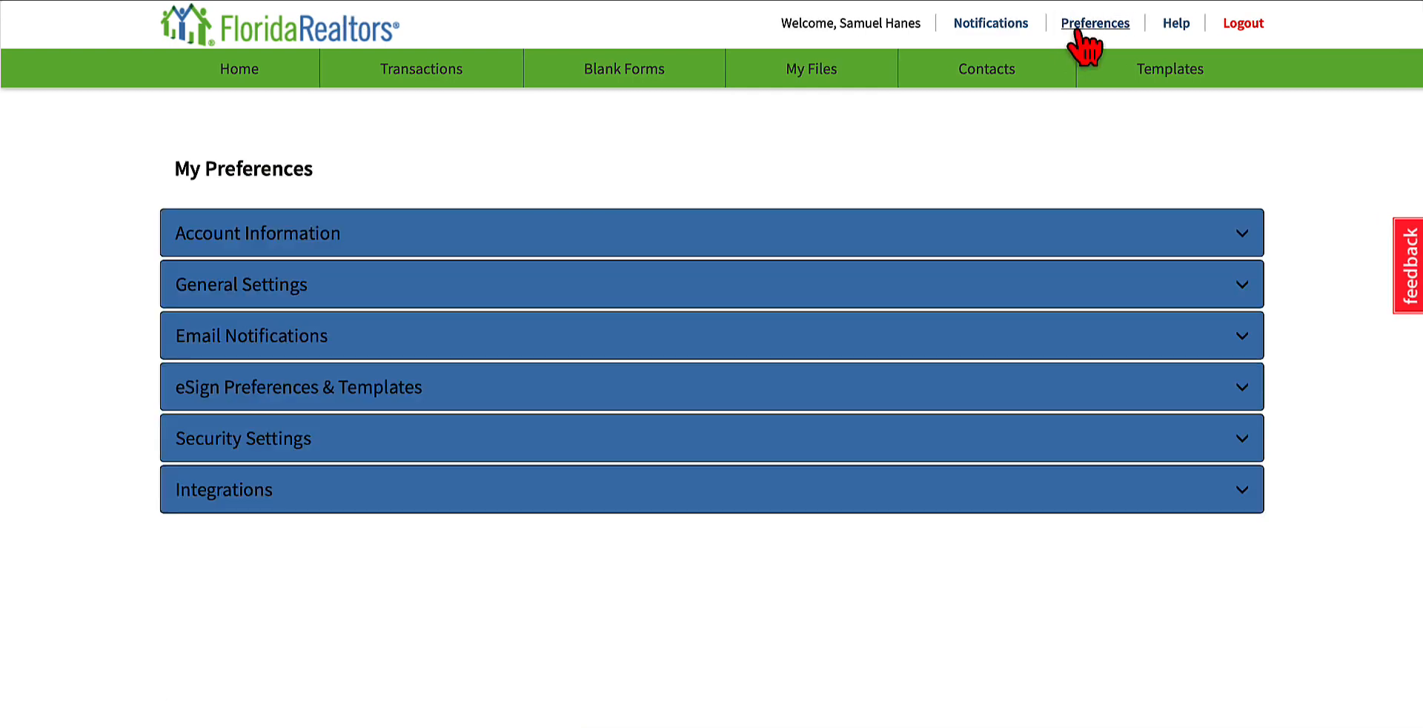
left_click(255, 244)
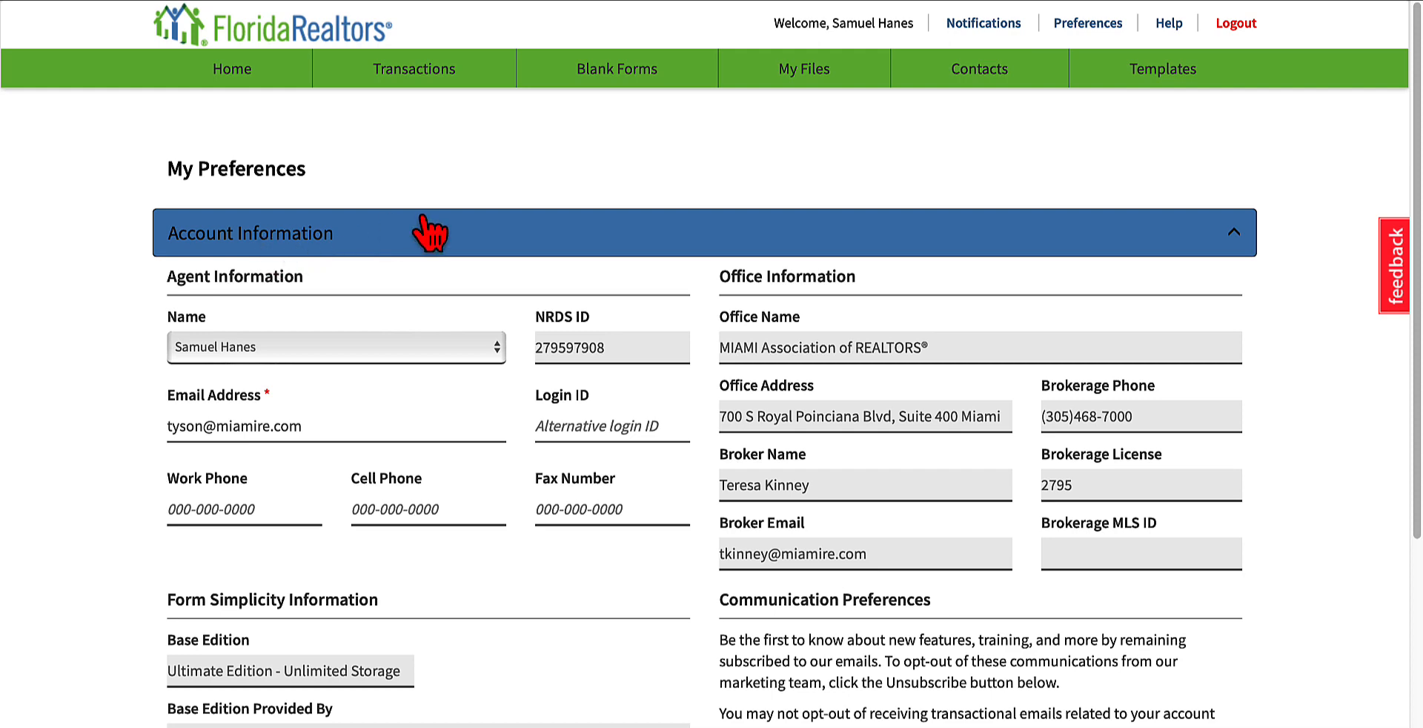
scroll(347, 326, "down", 2)
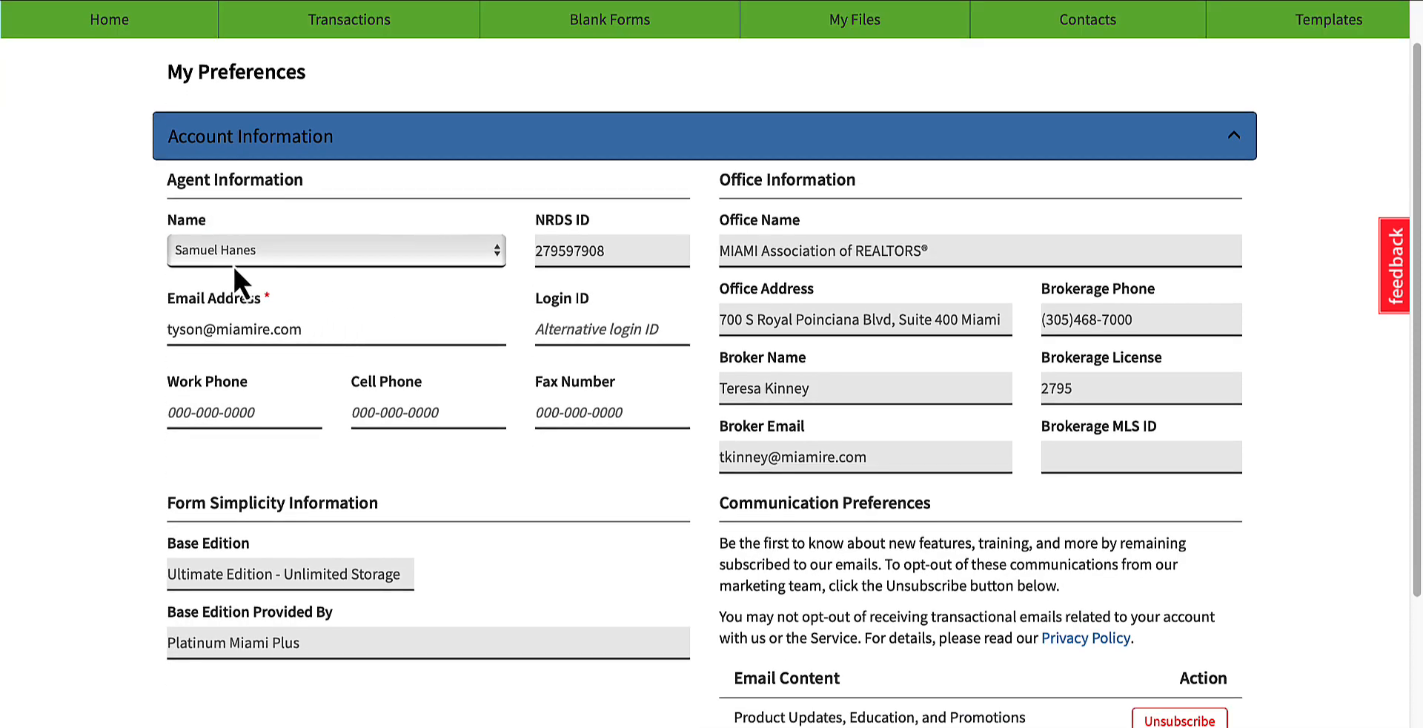
left_click(214, 255)
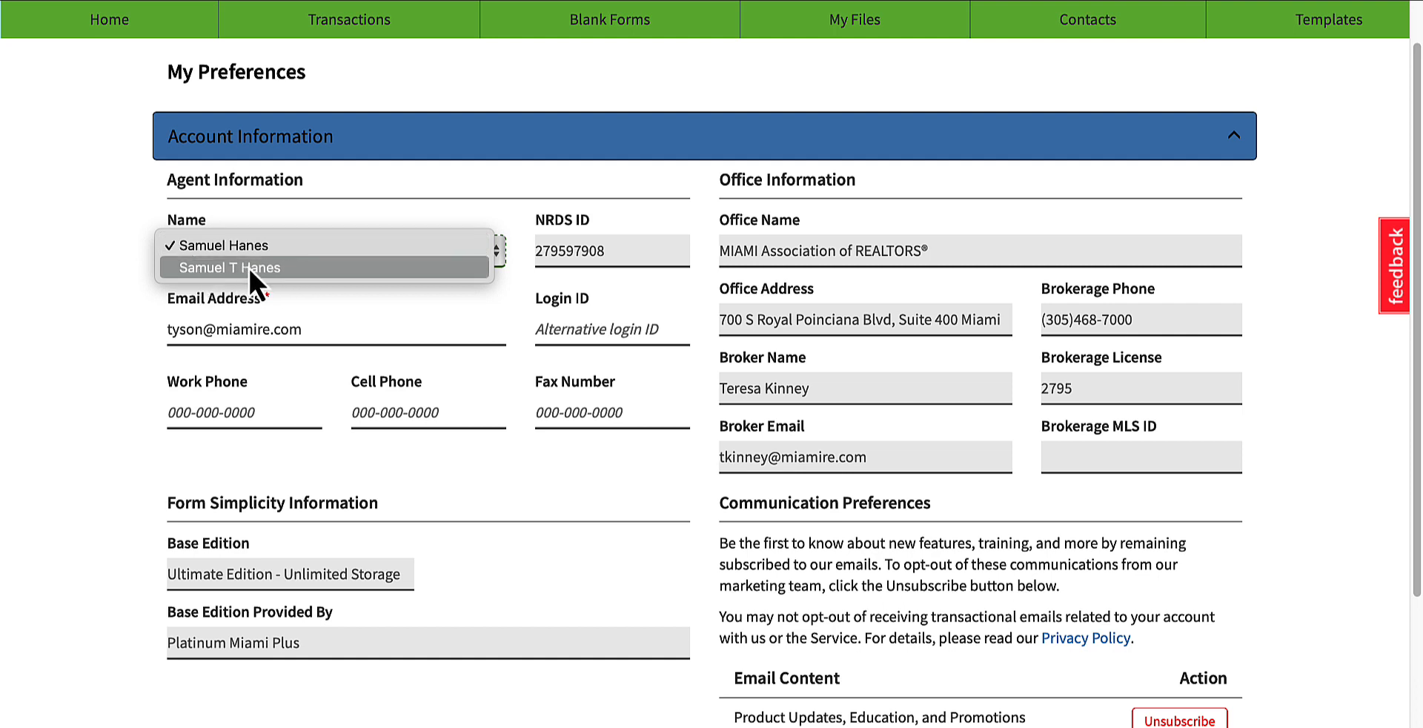
left_click(81, 259)
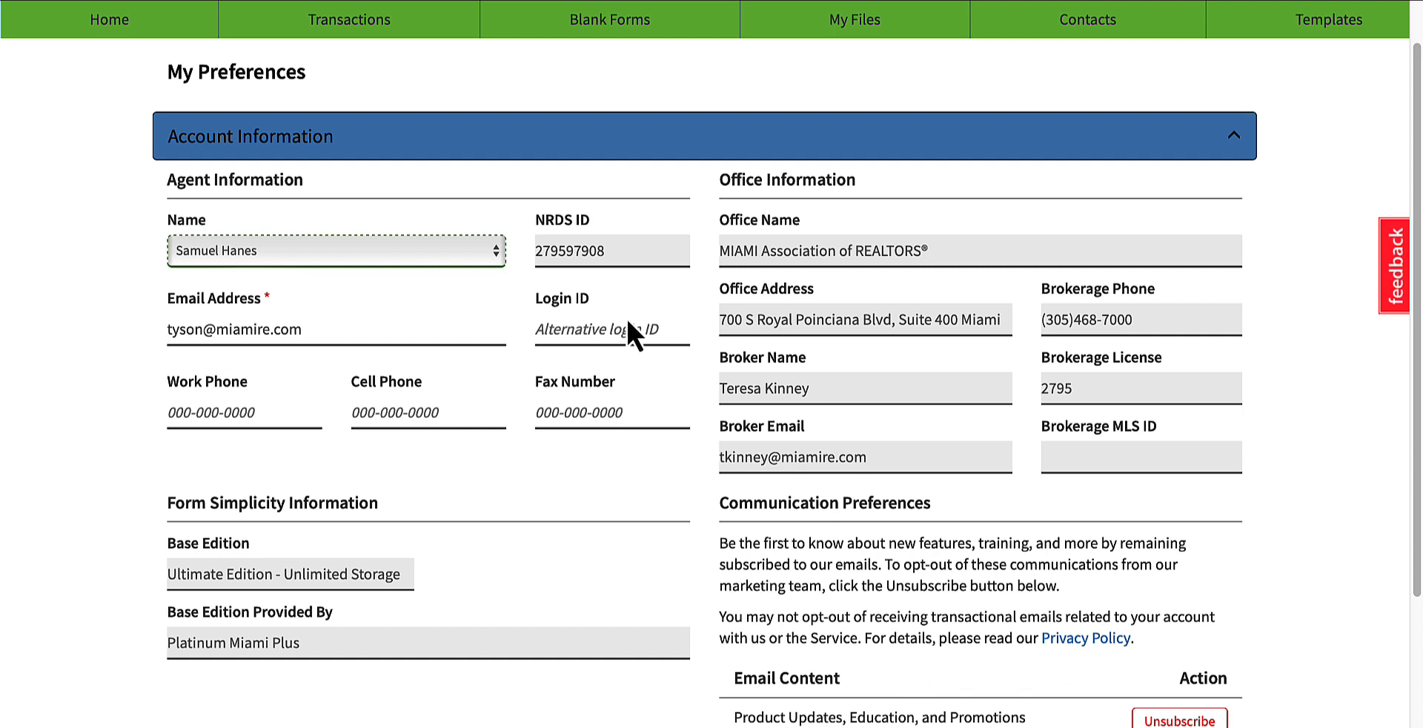
Step: Enter the agent's work phone number in the account information
scroll(419, 530, "down", 1)
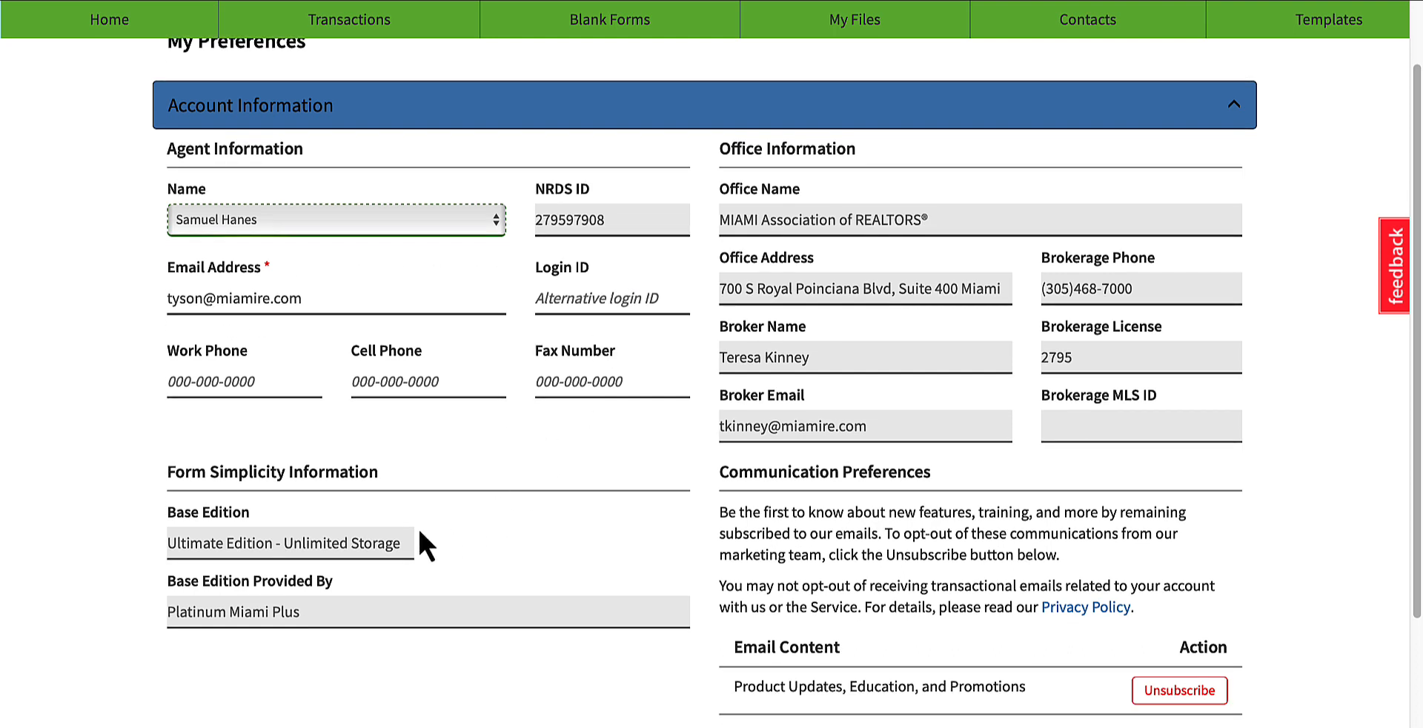
left_click(195, 388)
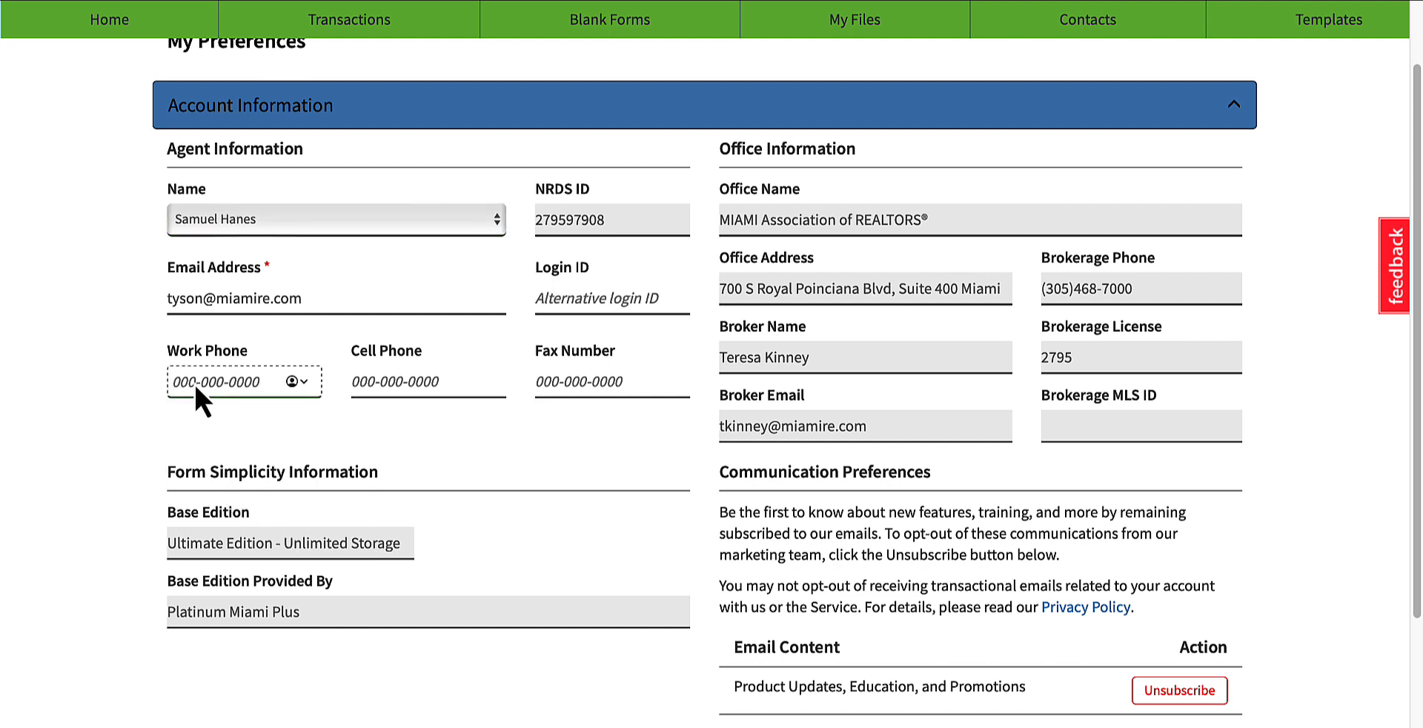
left_click(294, 443)
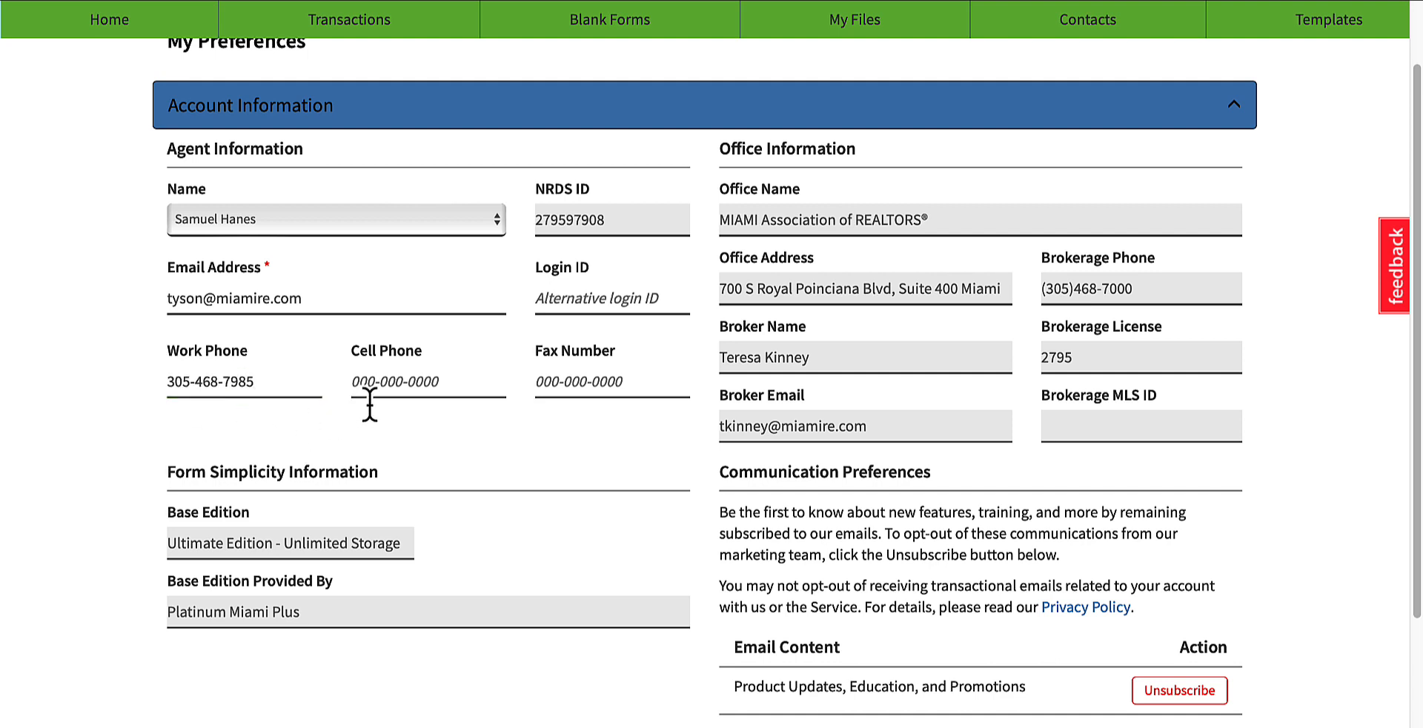
Step: Examine the fax number field, the office information and the Form Simplicity edition details in the account information
left_click(560, 380)
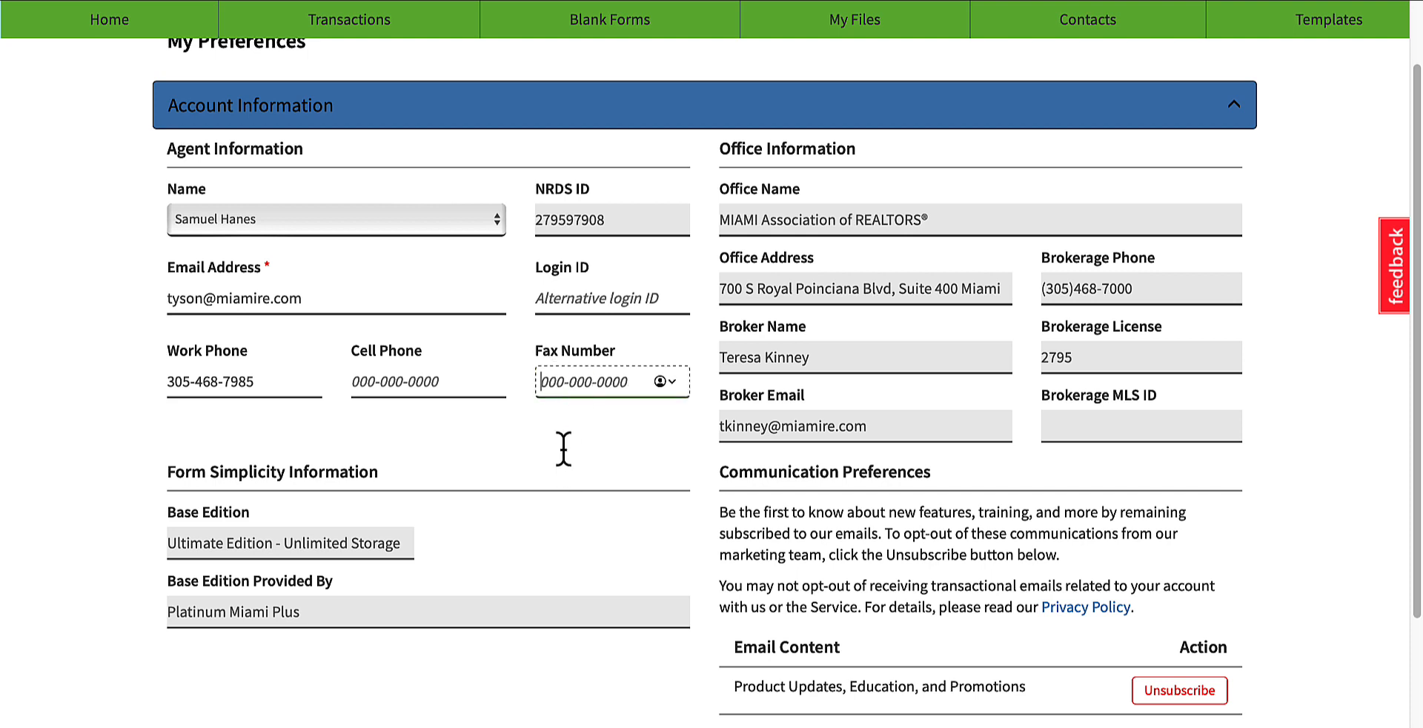
scroll(563, 448, "up", 1)
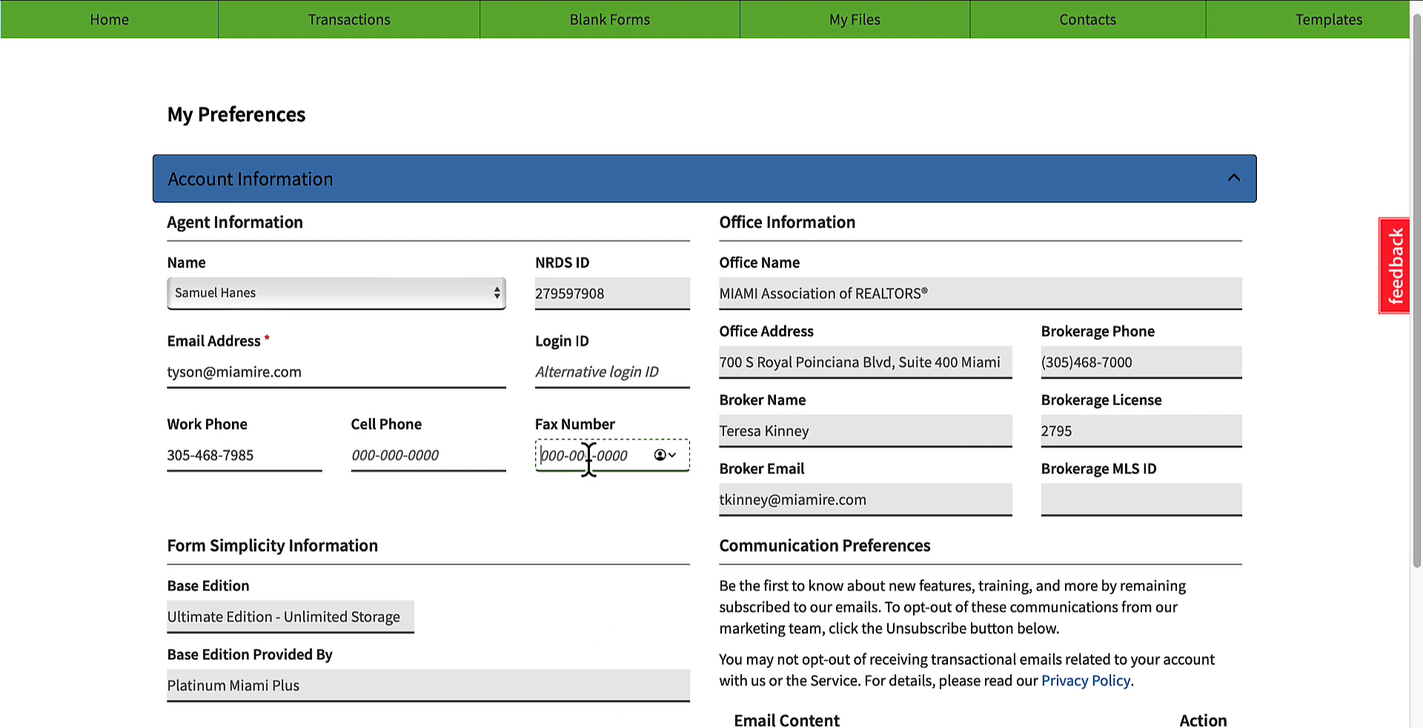
left_click(865, 294)
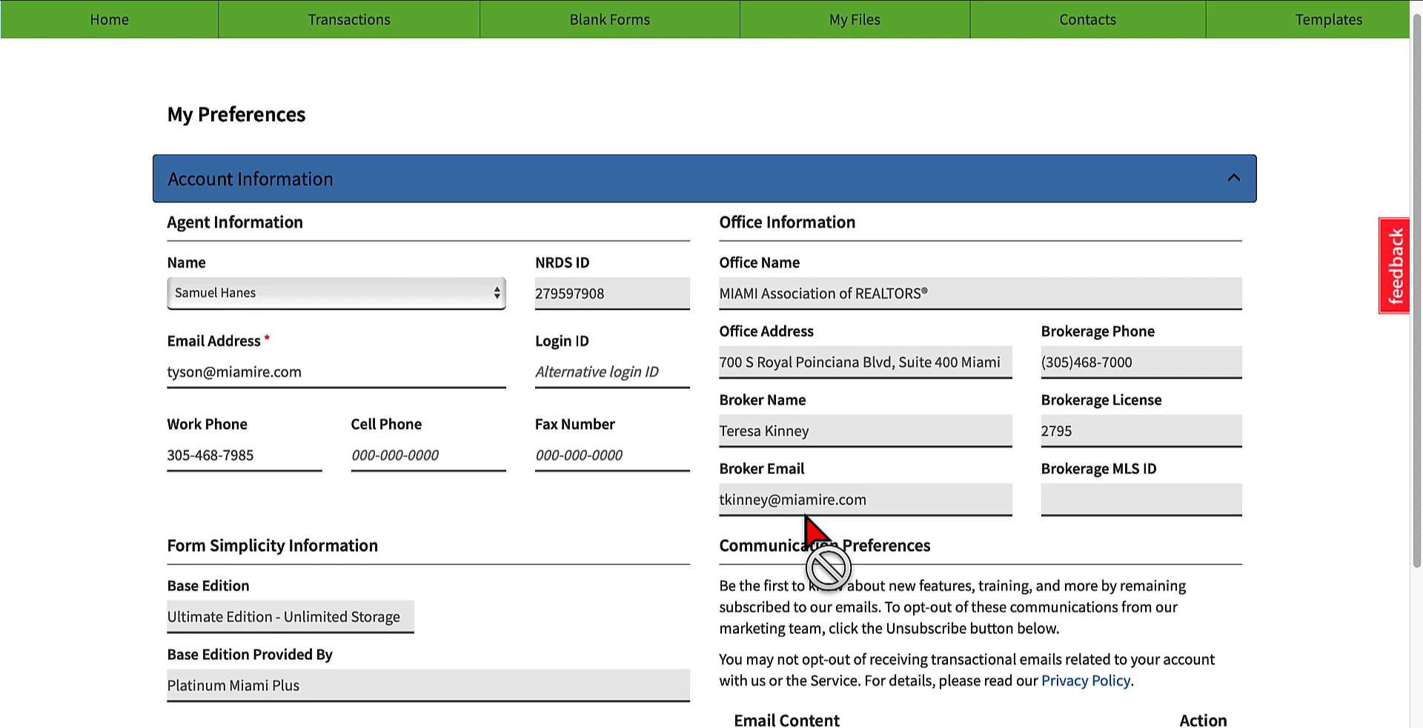
scroll(806, 519, "down", 3)
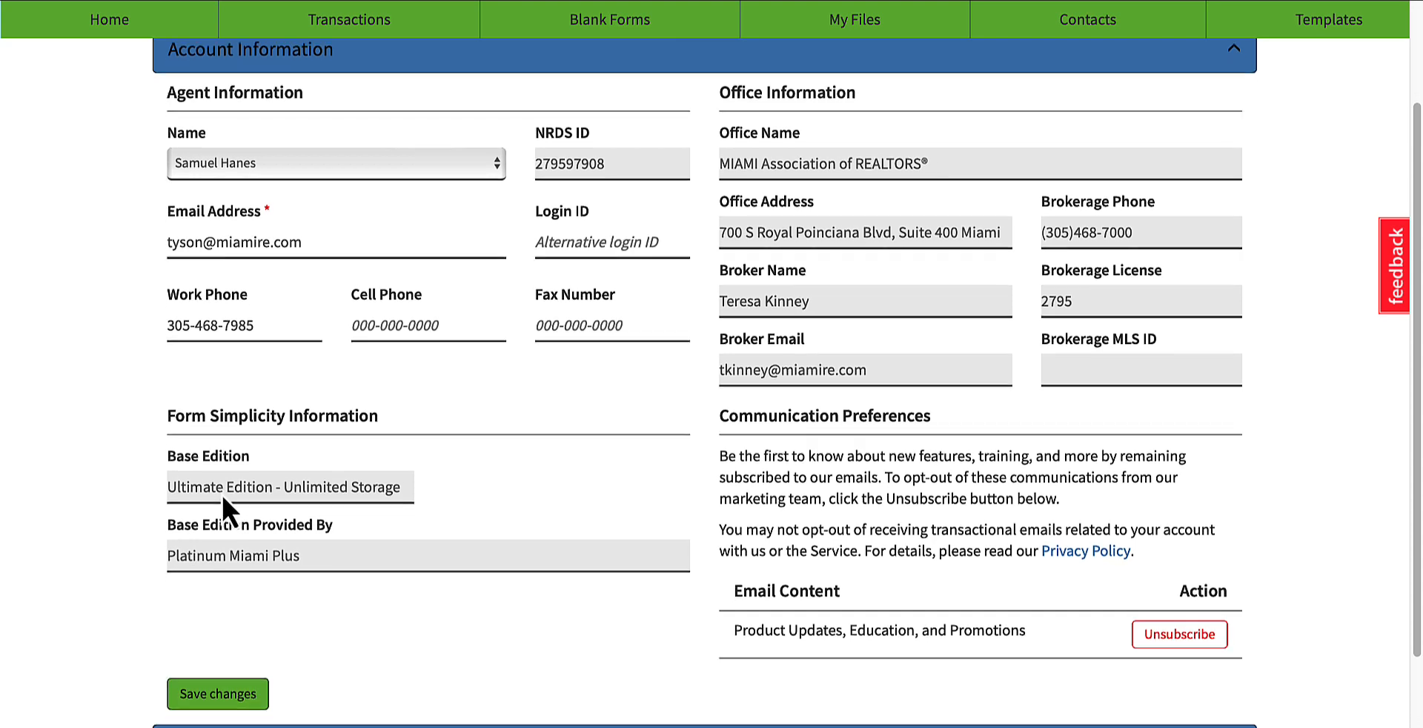
scroll(221, 492, "down", 1)
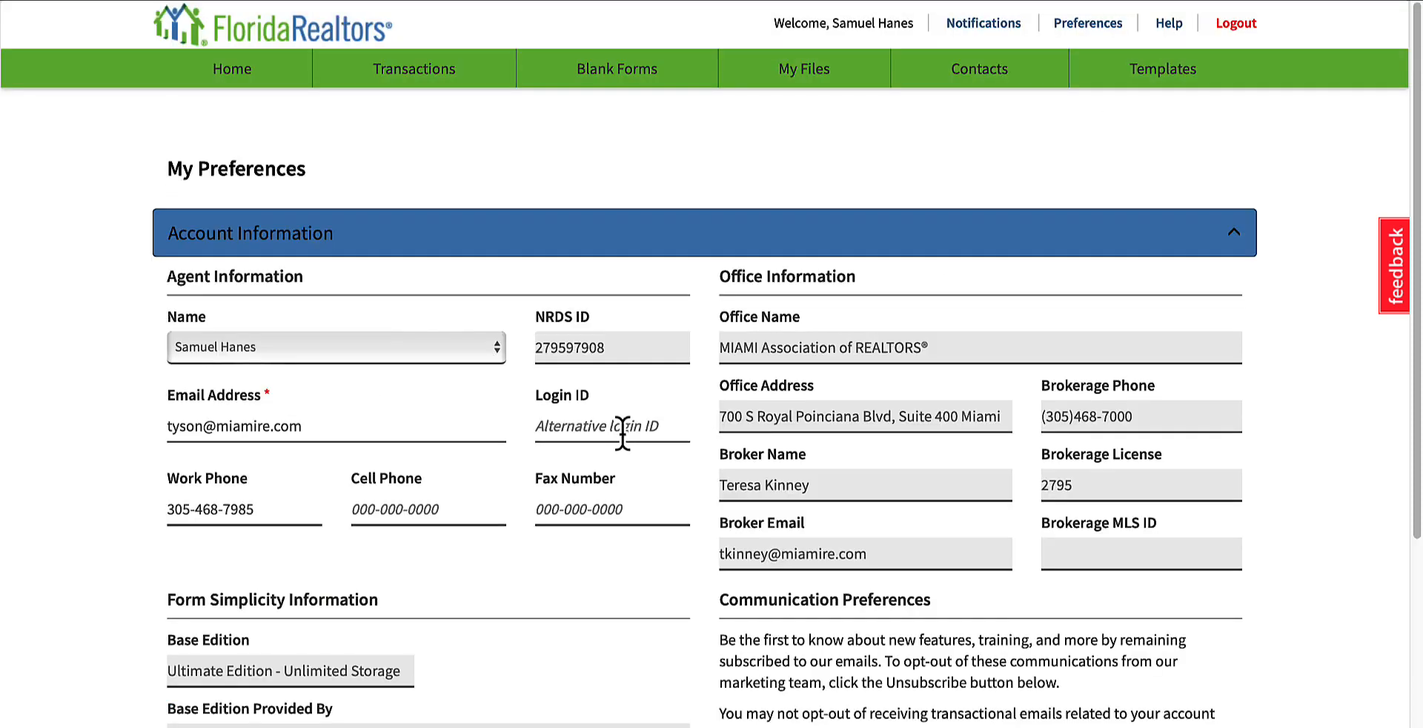
Step: Expand General Settings and review the email signature, the time zone and the transaction email address option
scroll(623, 430, "down", 5)
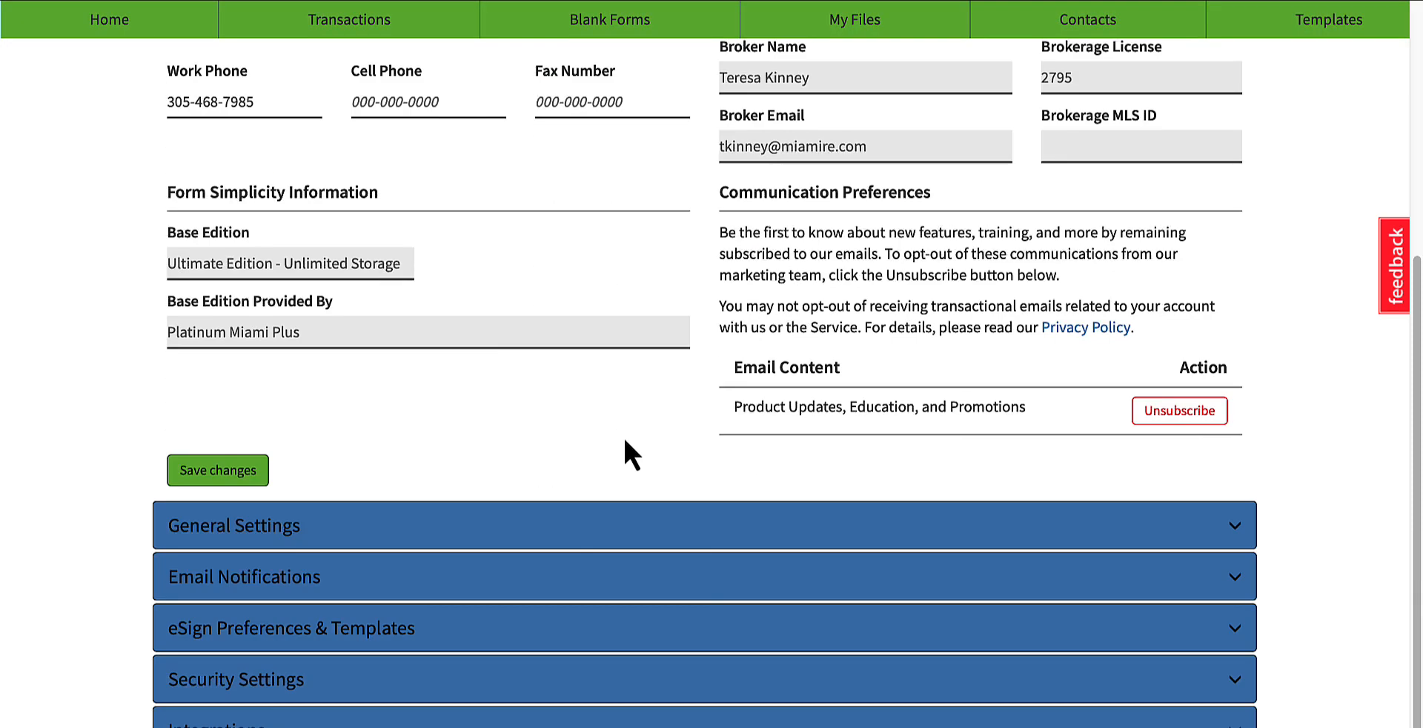
left_click(359, 537)
scroll(349, 445, "down", 2)
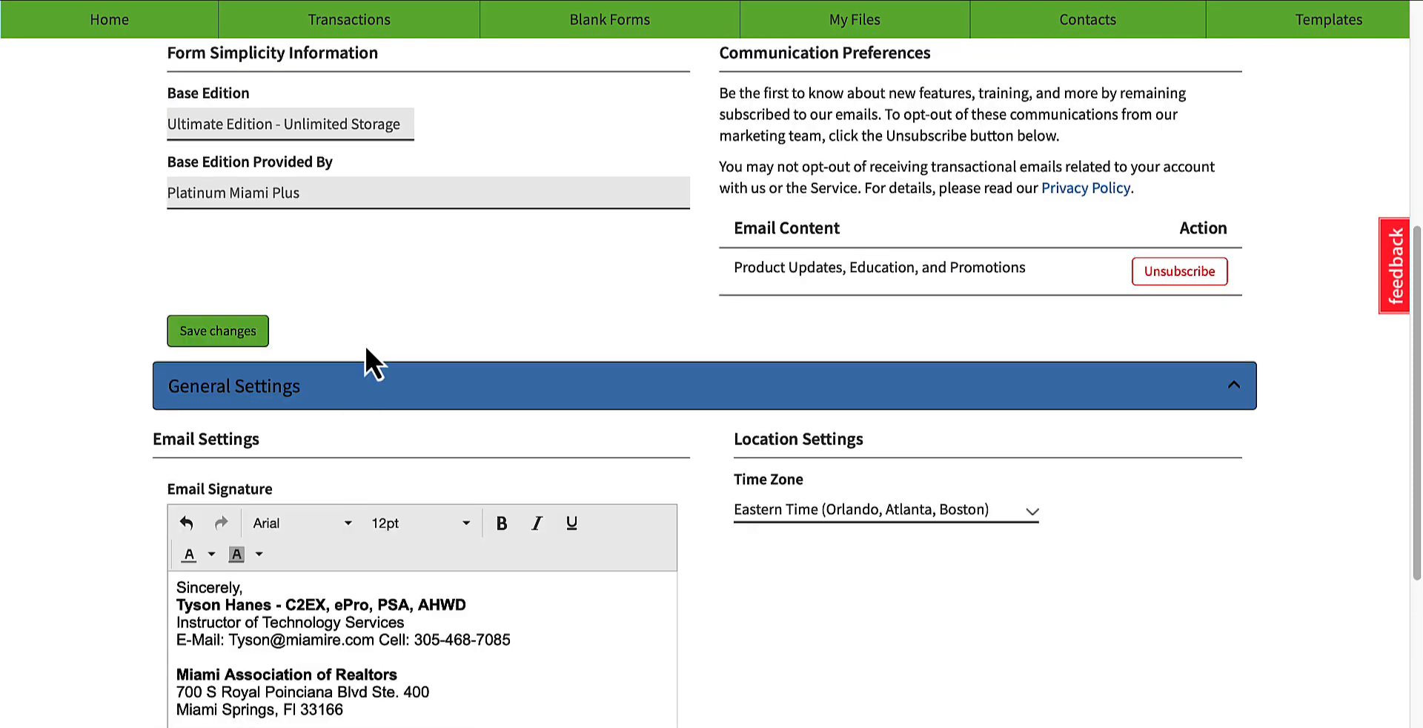
scroll(371, 355, "down", 3)
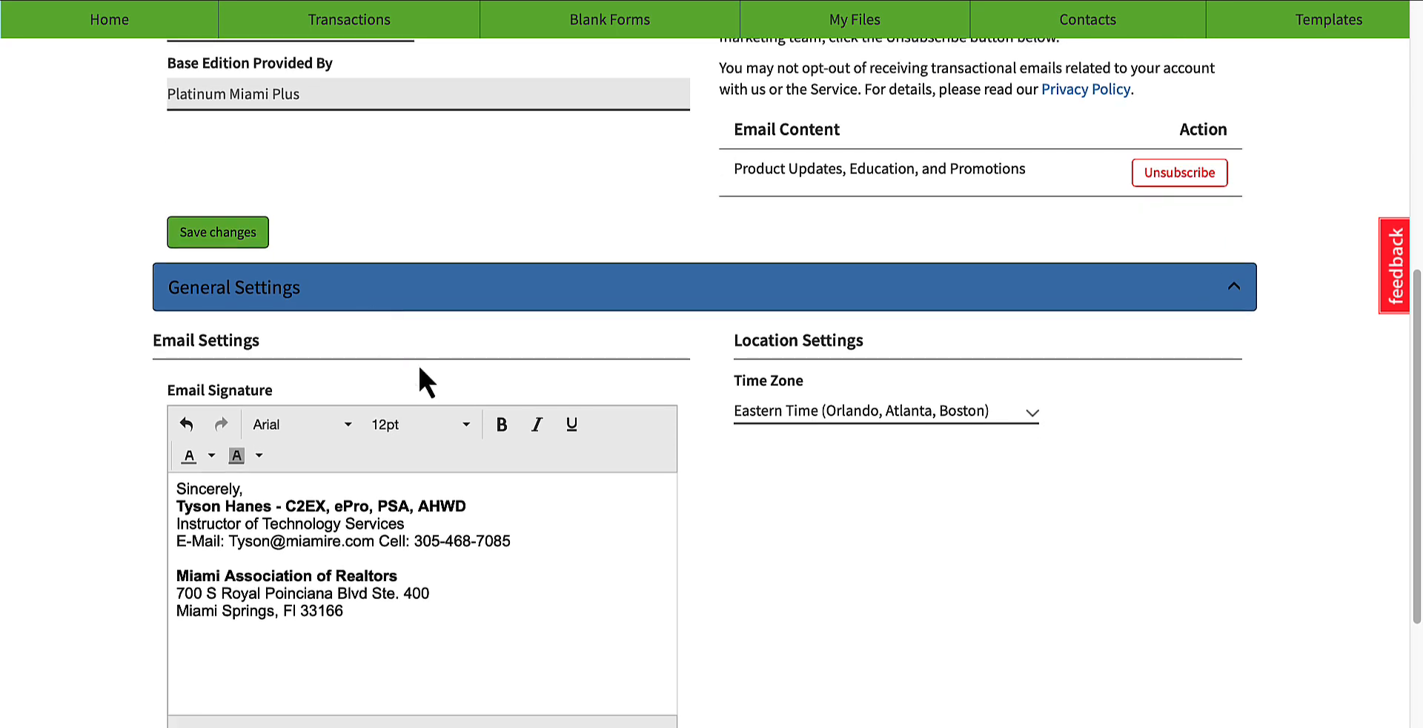
scroll(397, 237, "down", 1)
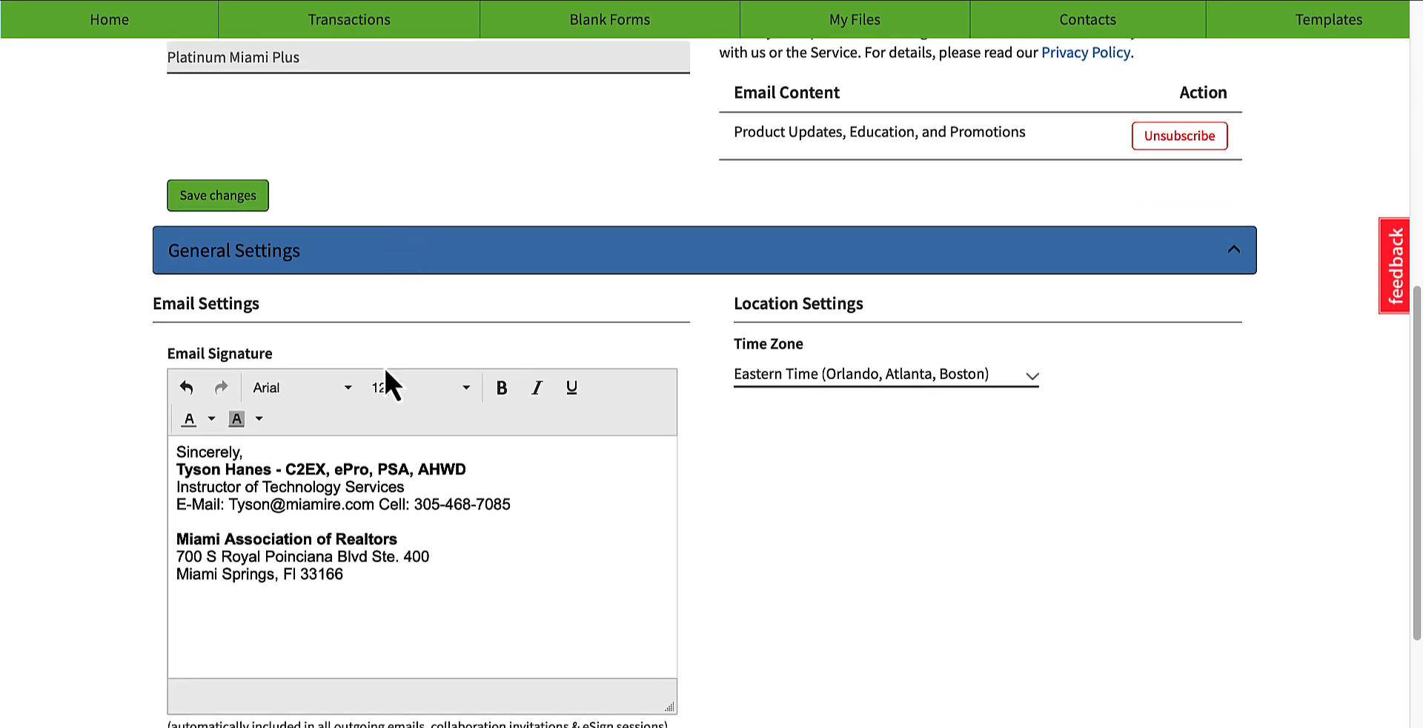
scroll(391, 374, "down", 1)
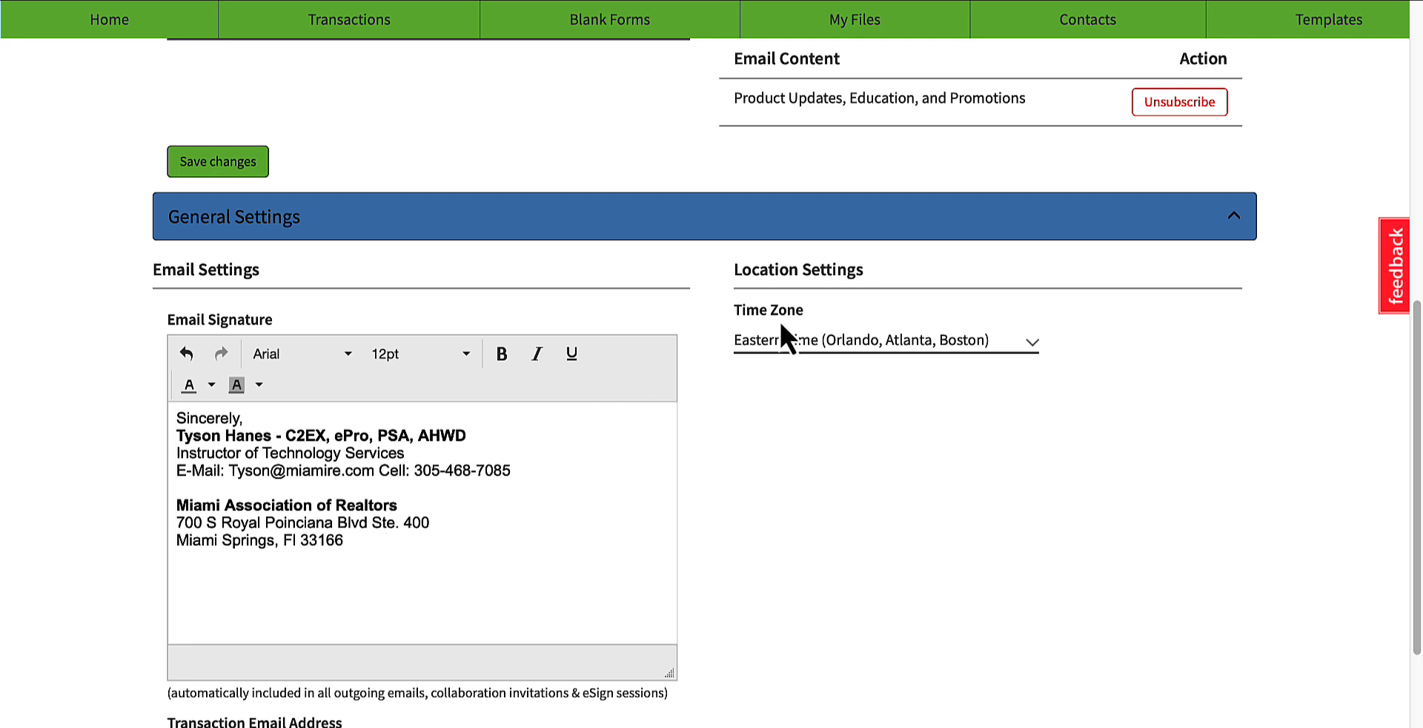
scroll(336, 461, "down", 3)
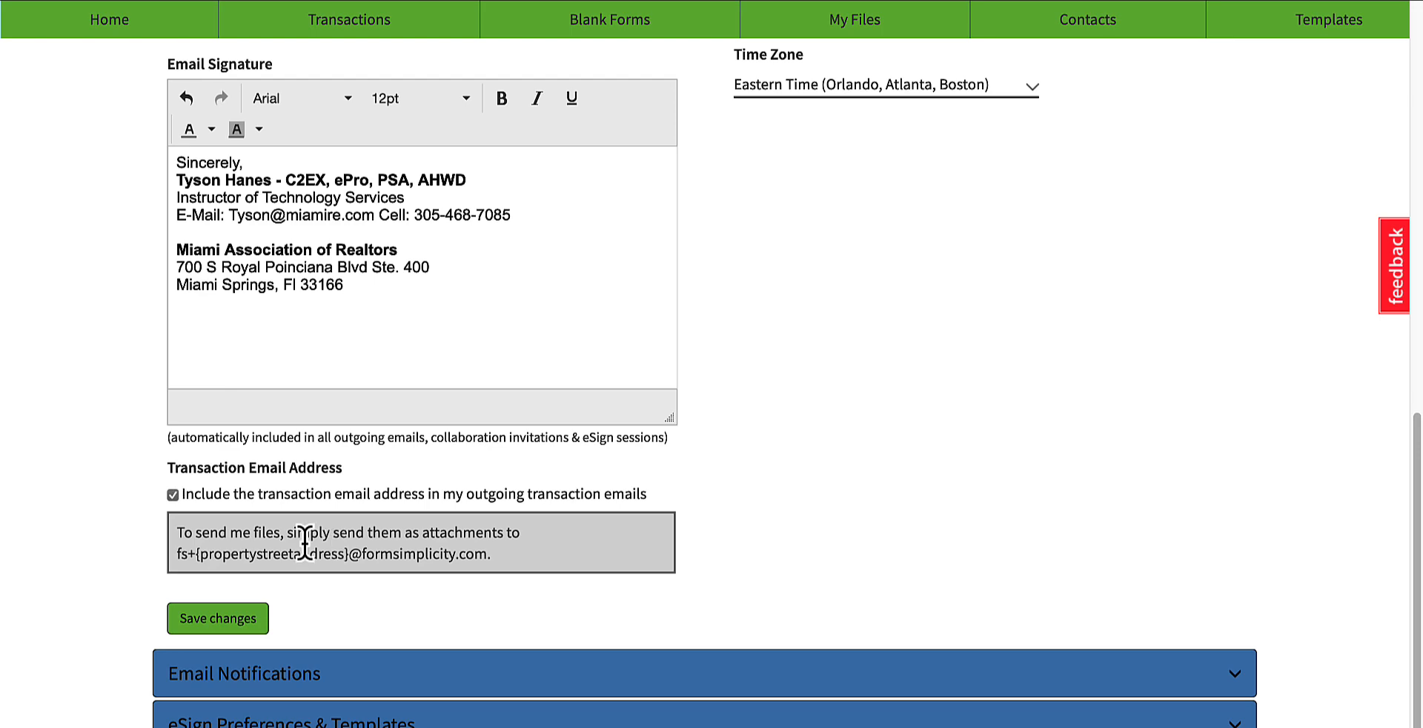
Step: Expand Email Notifications and examine the notification switches, the alternative email address and the CC notification email field
scroll(407, 582, "down", 2)
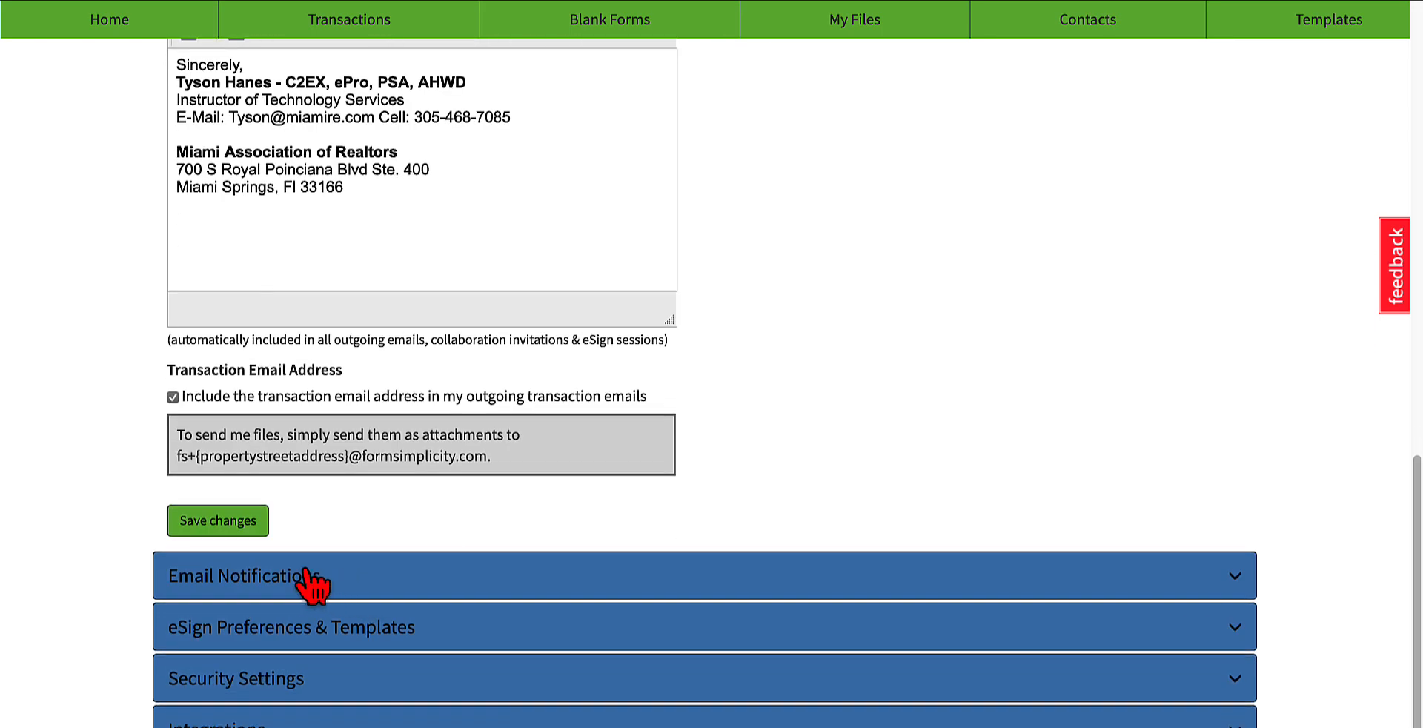
left_click(315, 582)
scroll(571, 540, "down", 4)
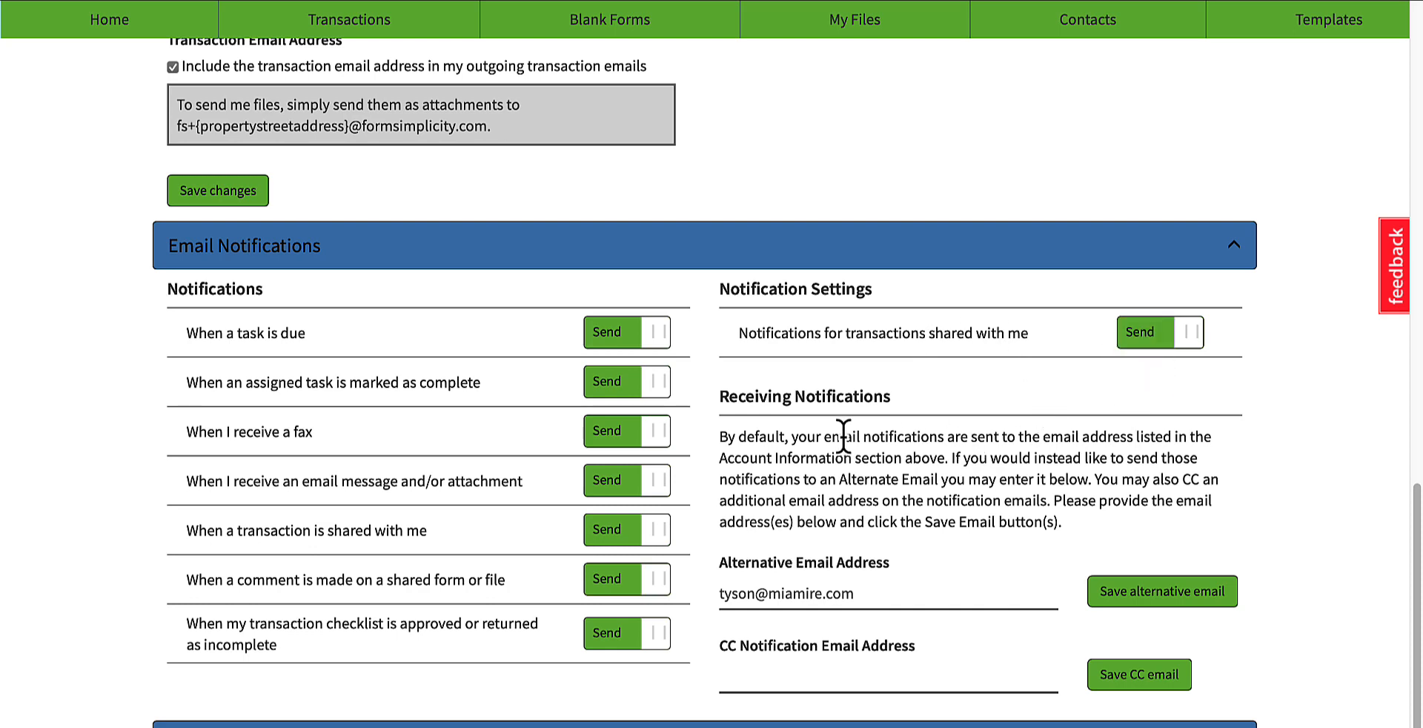
scroll(837, 434, "down", 1)
scroll(803, 437, "down", 1)
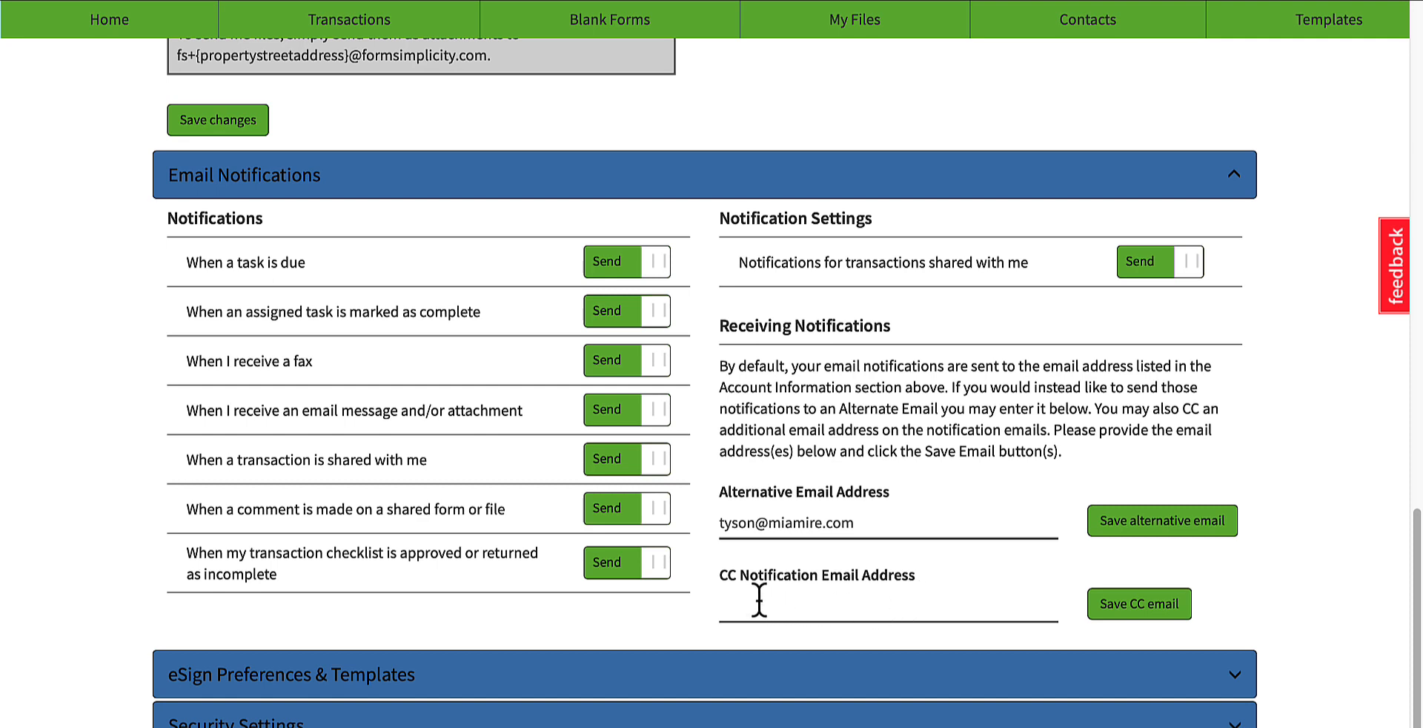
left_click(817, 596)
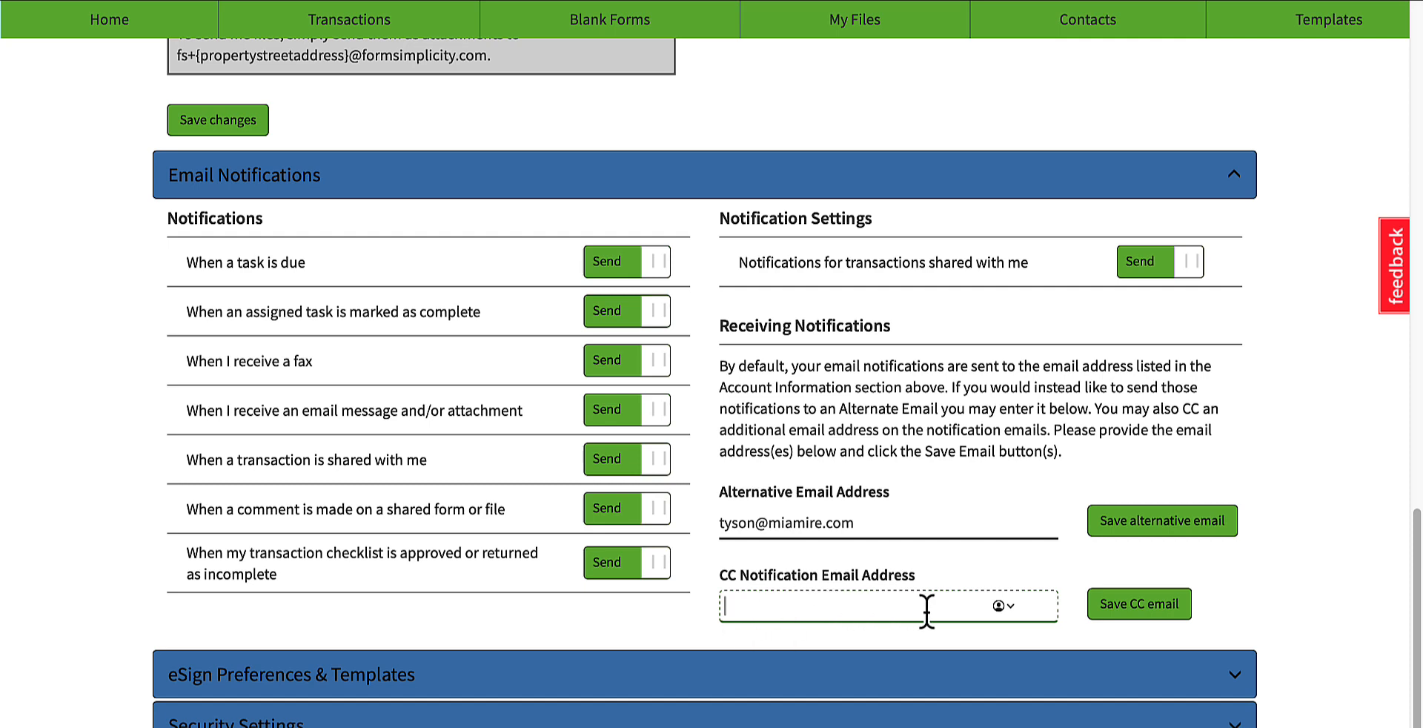
Step: Expand eSign Preferences & Templates and review the eSign 2.0 management options, default recipient ordering and session CC recipient fields
scroll(463, 576, "down", 1)
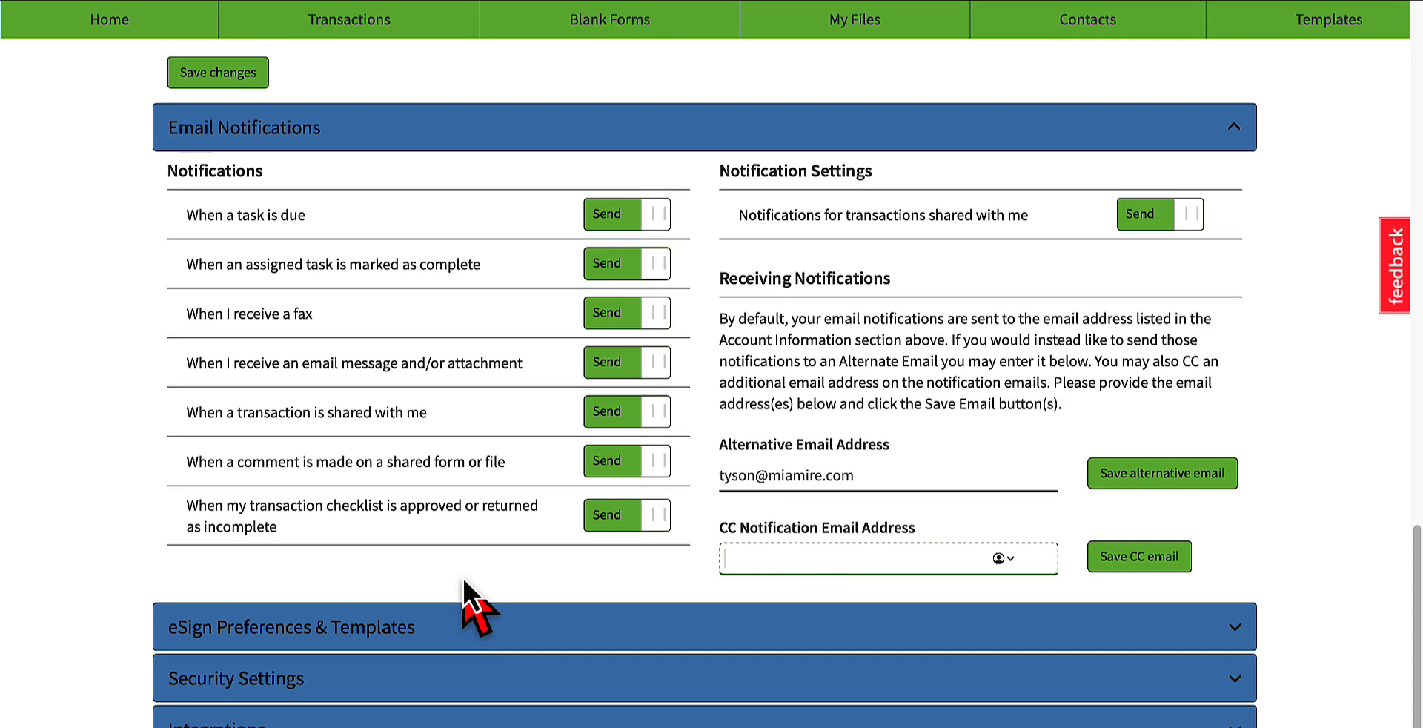
left_click(437, 624)
scroll(411, 563, "down", 5)
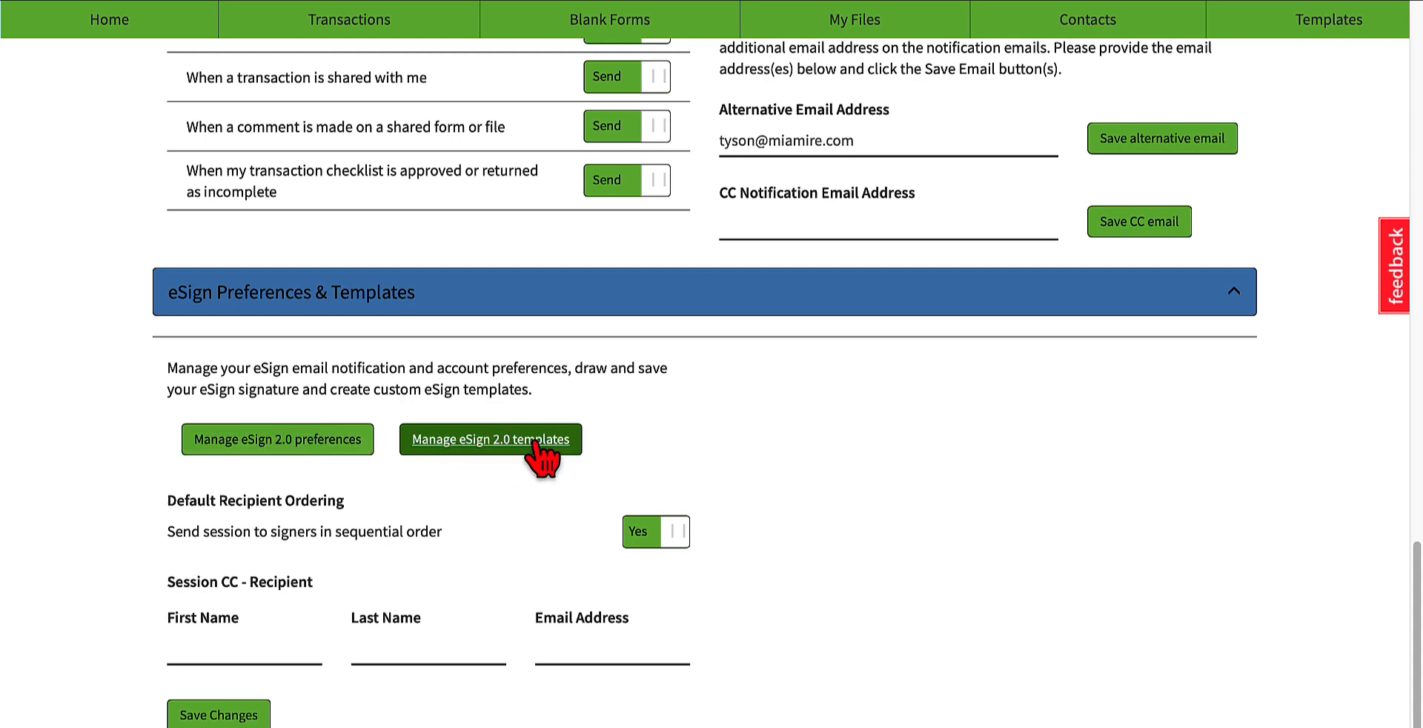
scroll(181, 449, "down", 1)
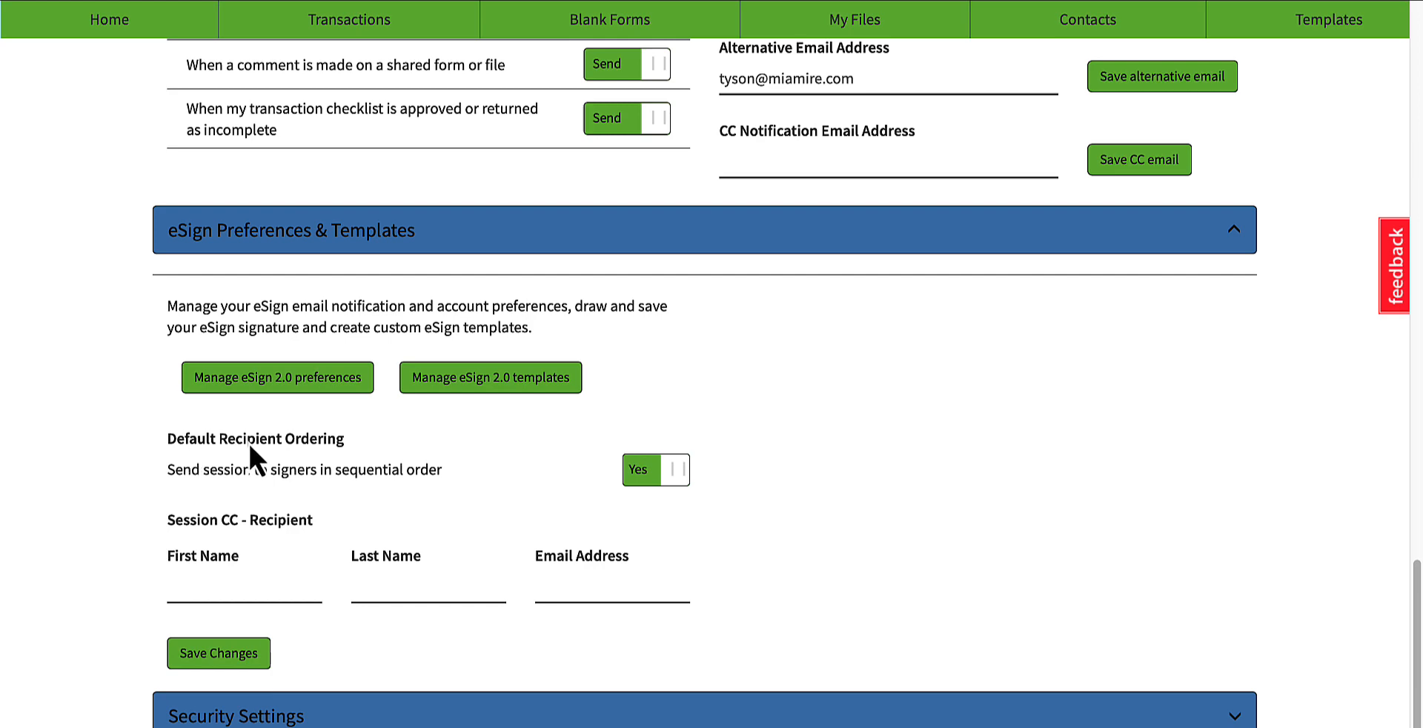
Step: Expand Security Settings and examine the two-factor authentication options for text message and email
scroll(603, 486, "down", 4)
left_click(343, 429)
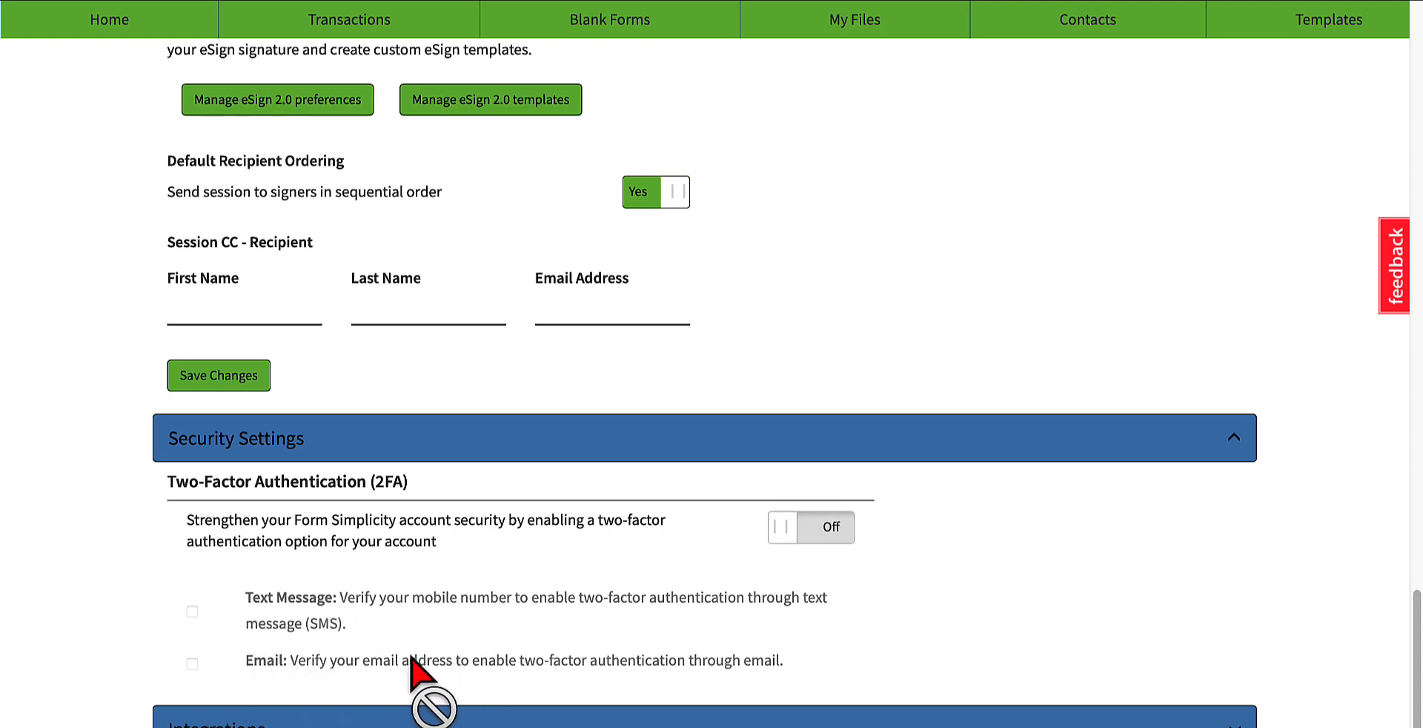
scroll(333, 630, "down", 4)
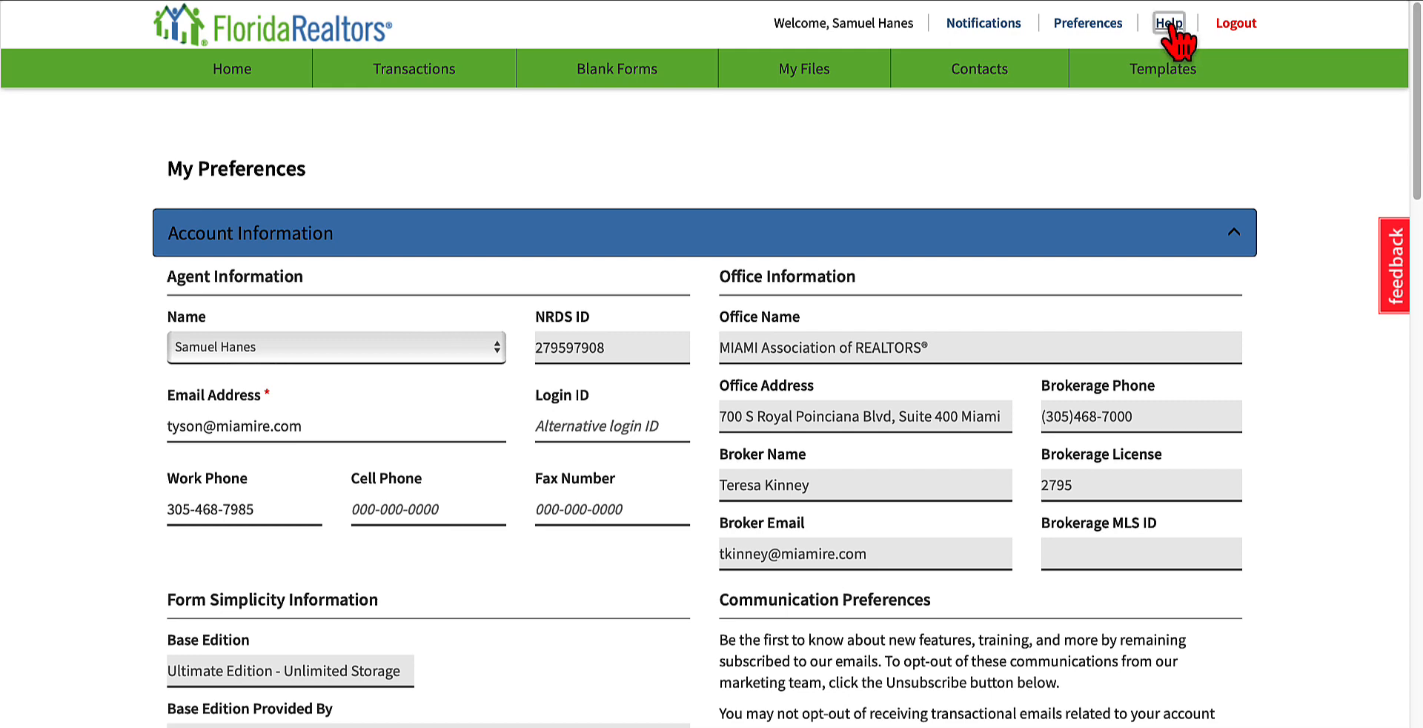
Step: Open the Form Simplicity Help Center and look over its question search and support resources
left_click(1169, 24)
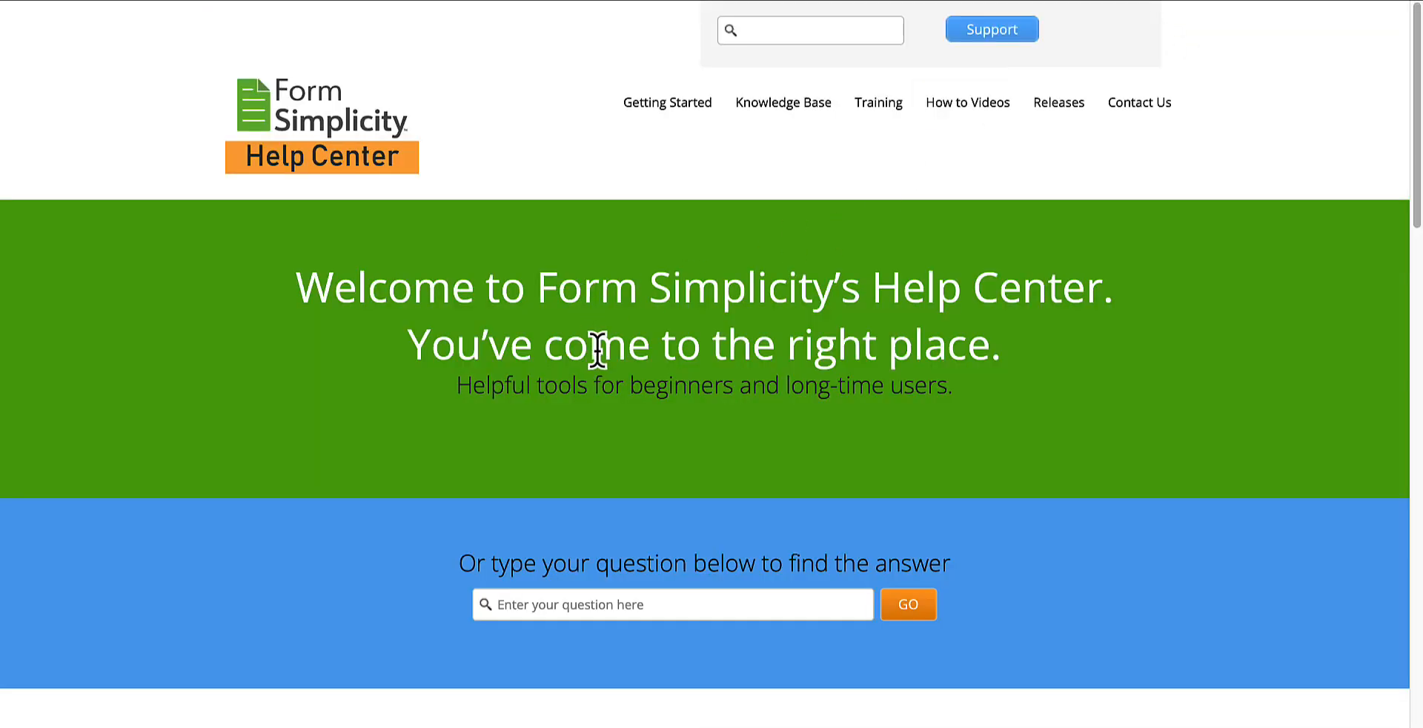
scroll(597, 348, "down", 2)
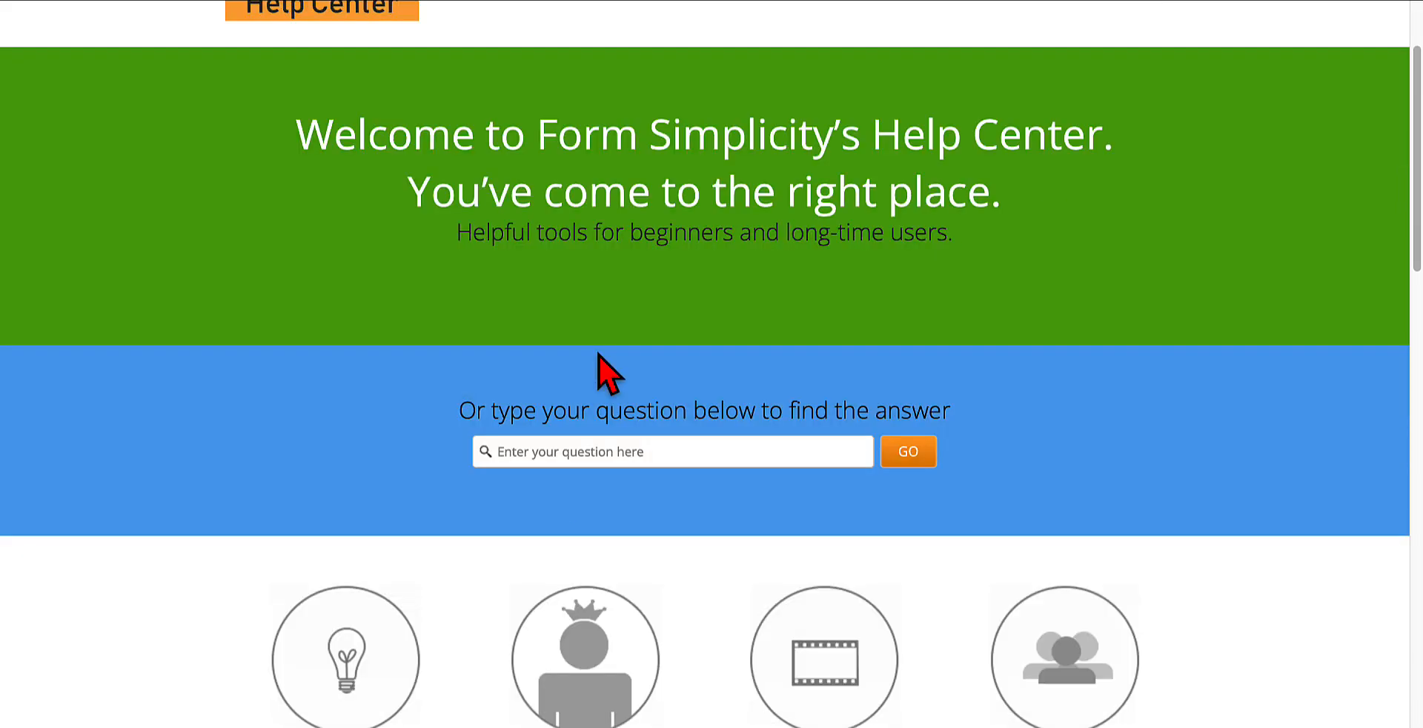
scroll(594, 313, "down", 2)
scroll(594, 313, "down", 1)
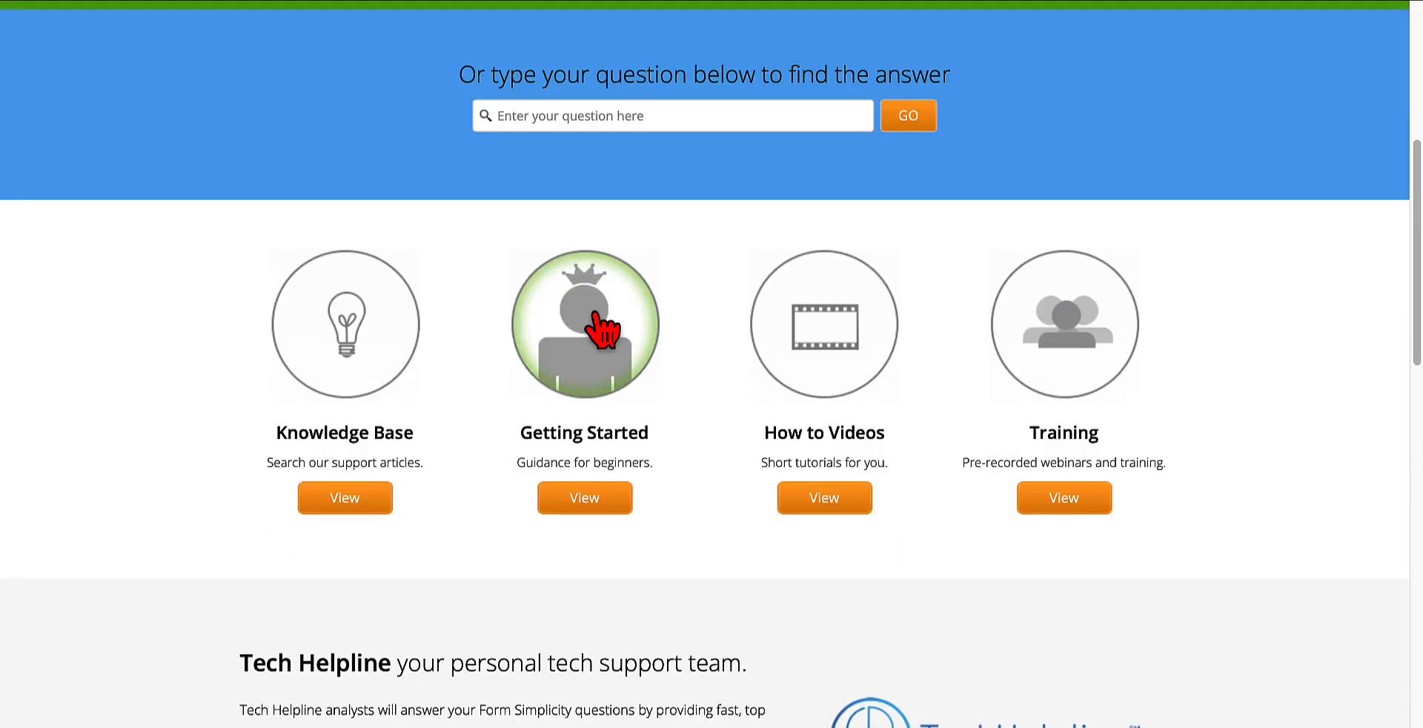
left_click(631, 121)
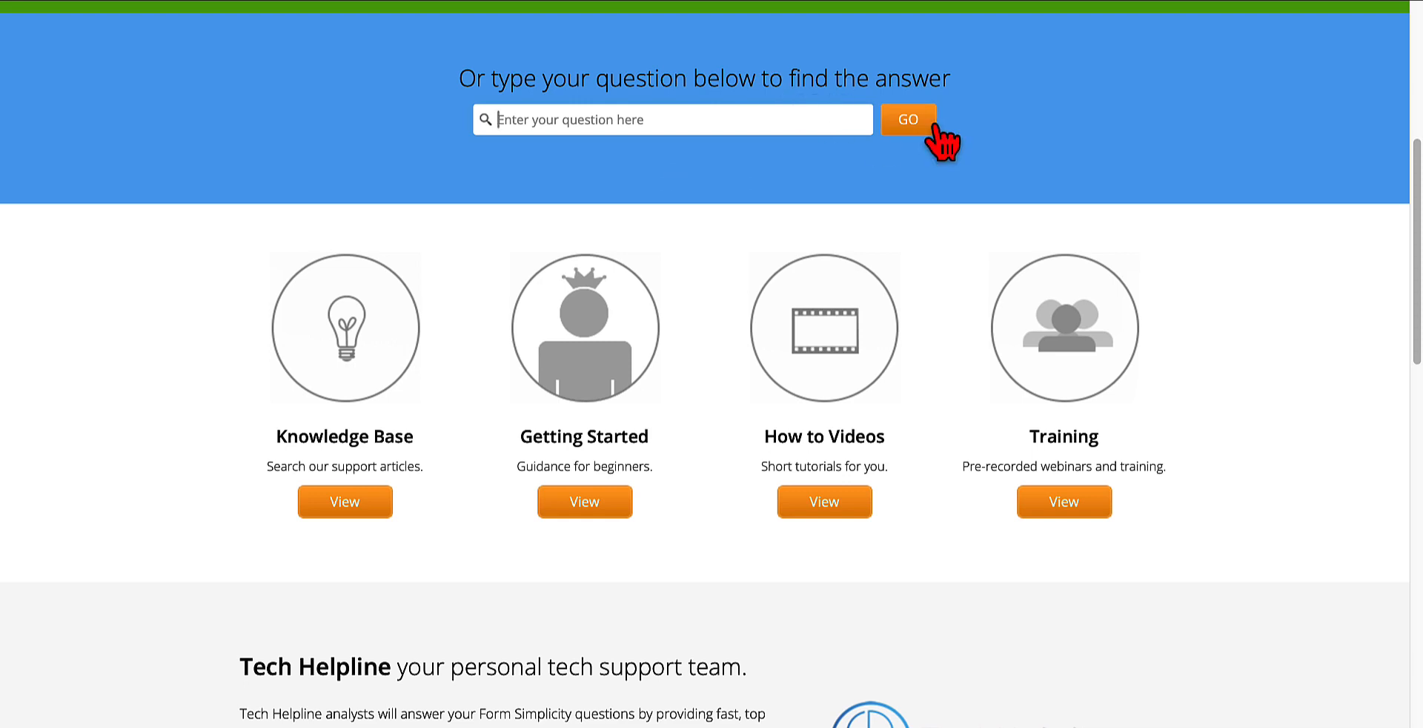
Step: Review the Help Center's training resources and Tech Helpline details, and open the Tech Helpline support
scroll(509, 471, "down", 1)
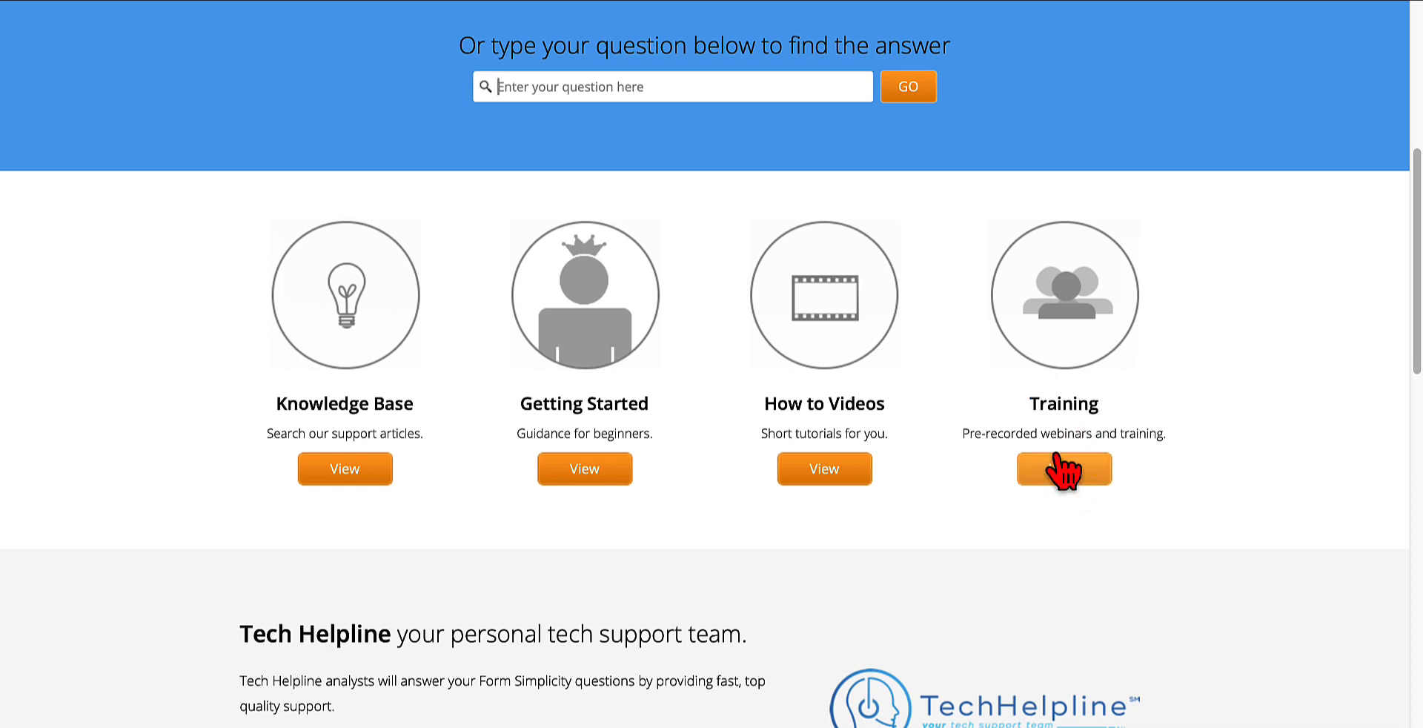
scroll(919, 615, "down", 6)
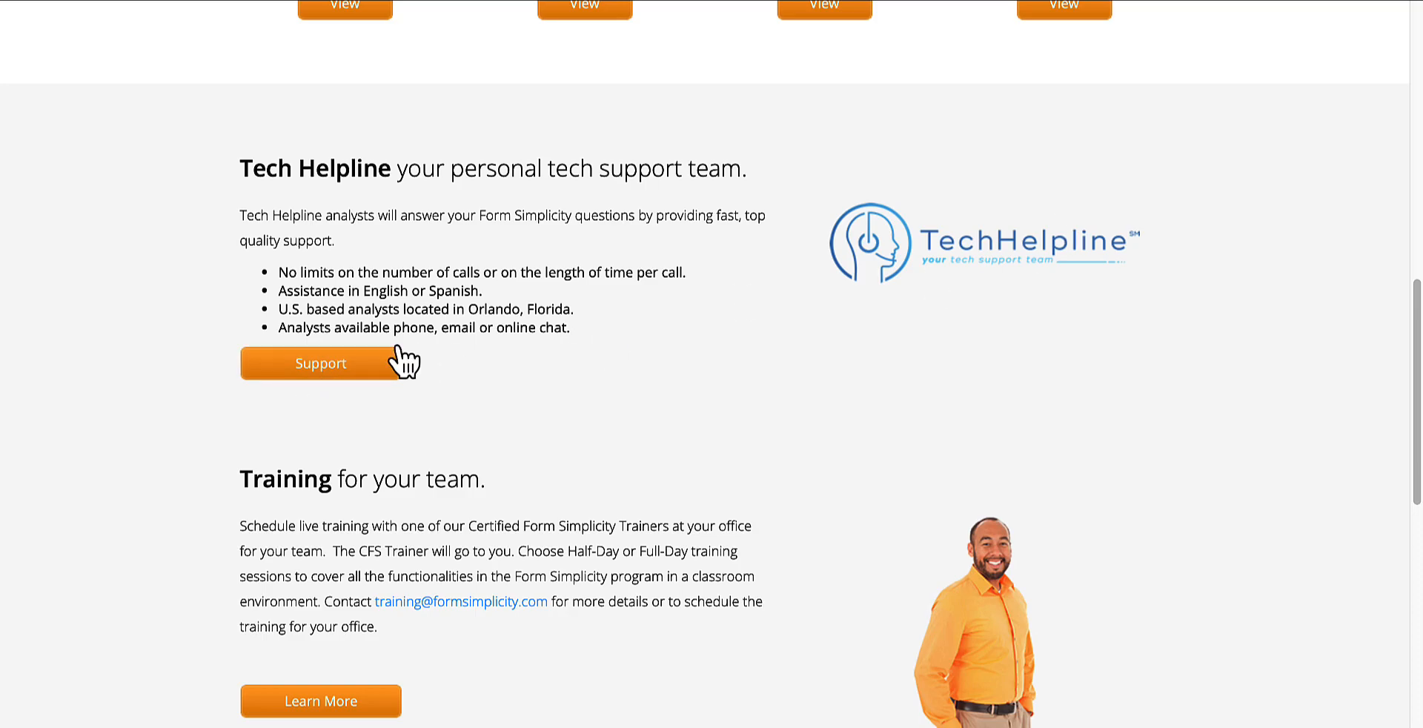
left_click(350, 367)
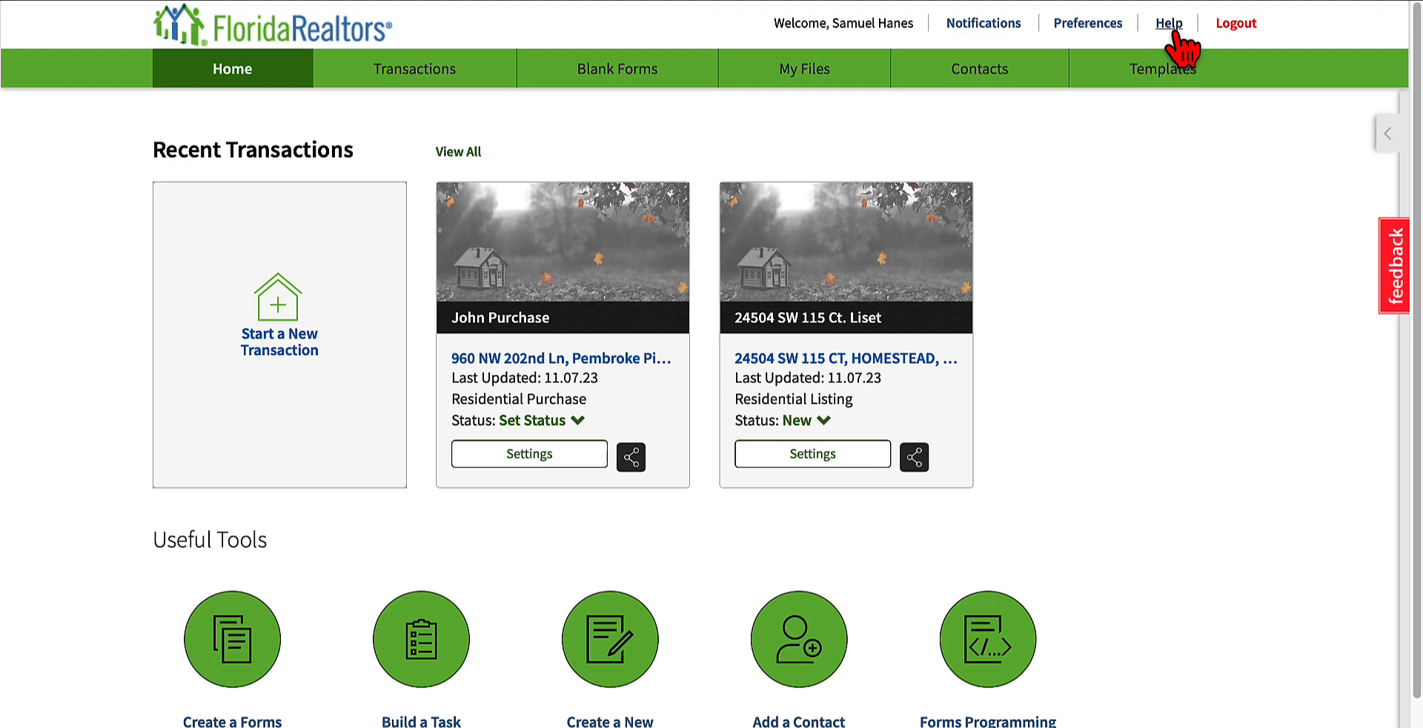
Step: Open the Blank Forms library and browse the forms under Board - Miami Association Of Realtors
left_click(612, 74)
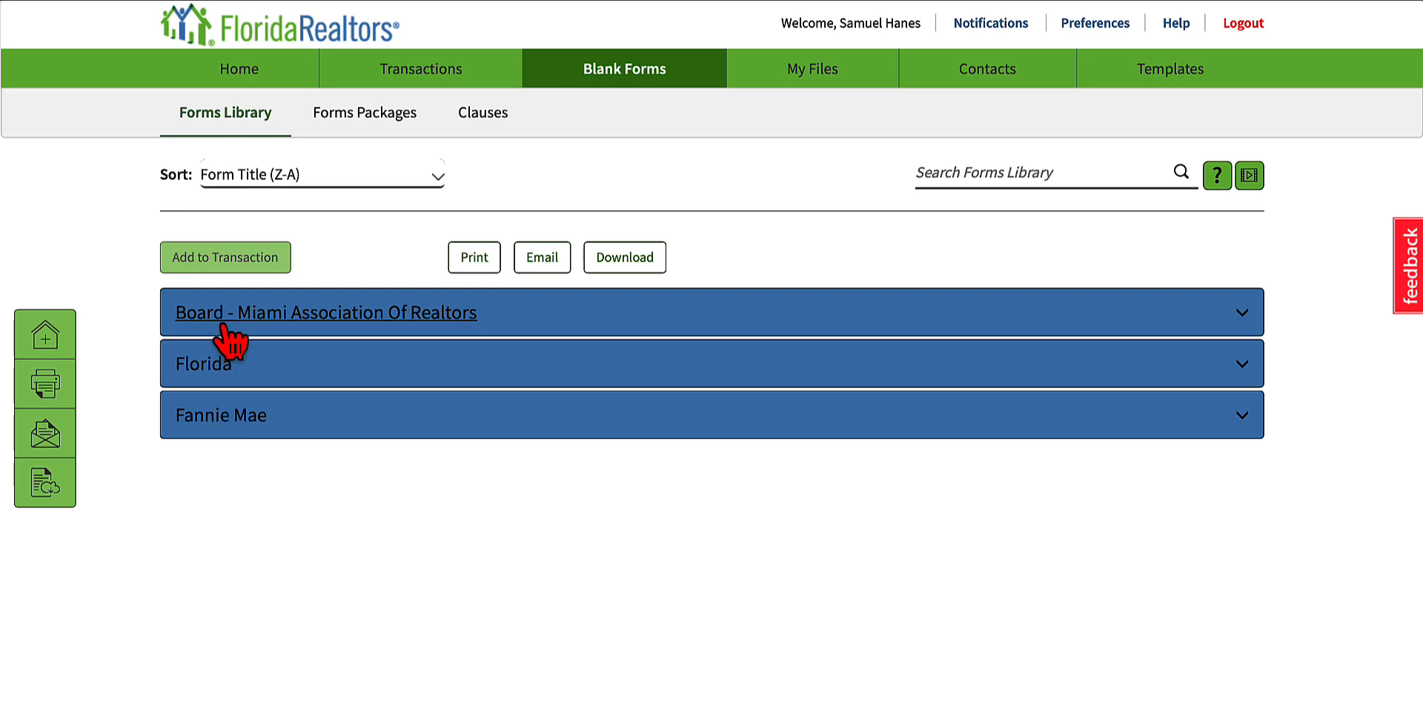
left_click(415, 320)
scroll(445, 378, "down", 1)
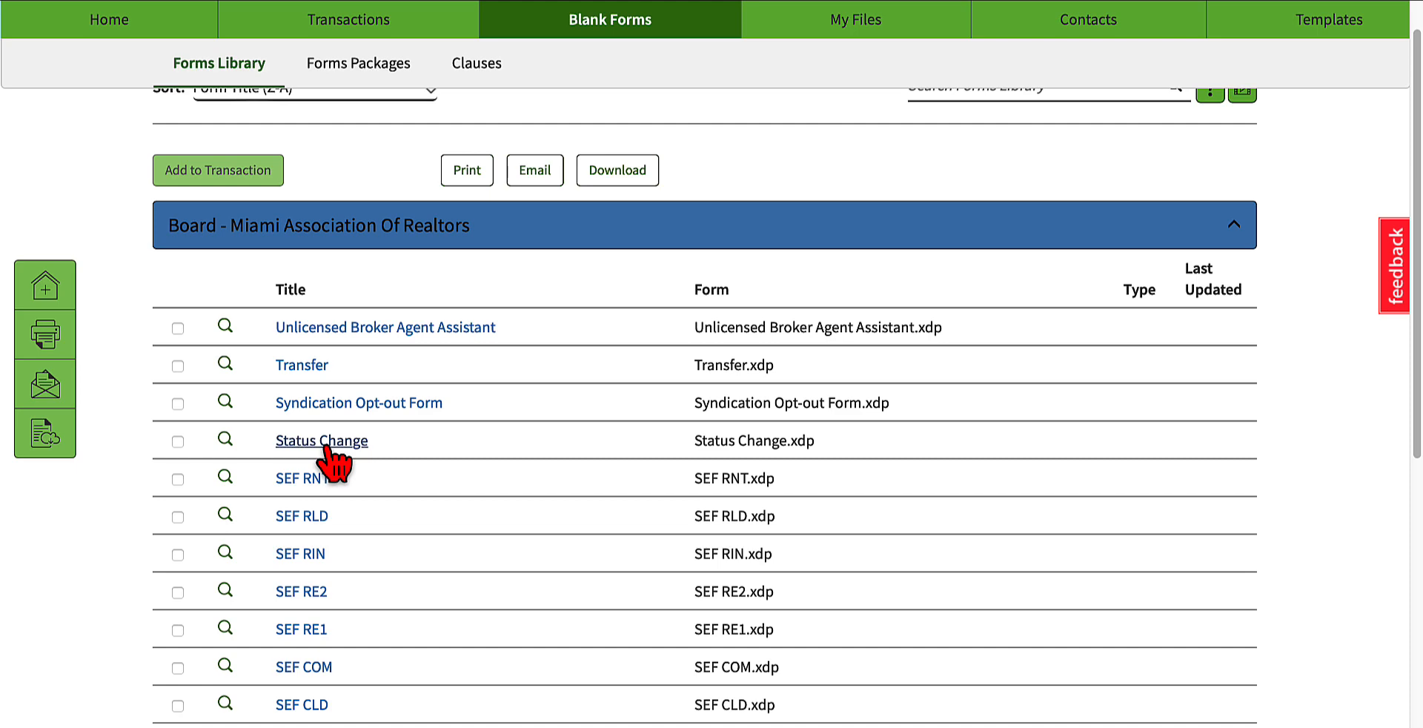
scroll(507, 495, "down", 2)
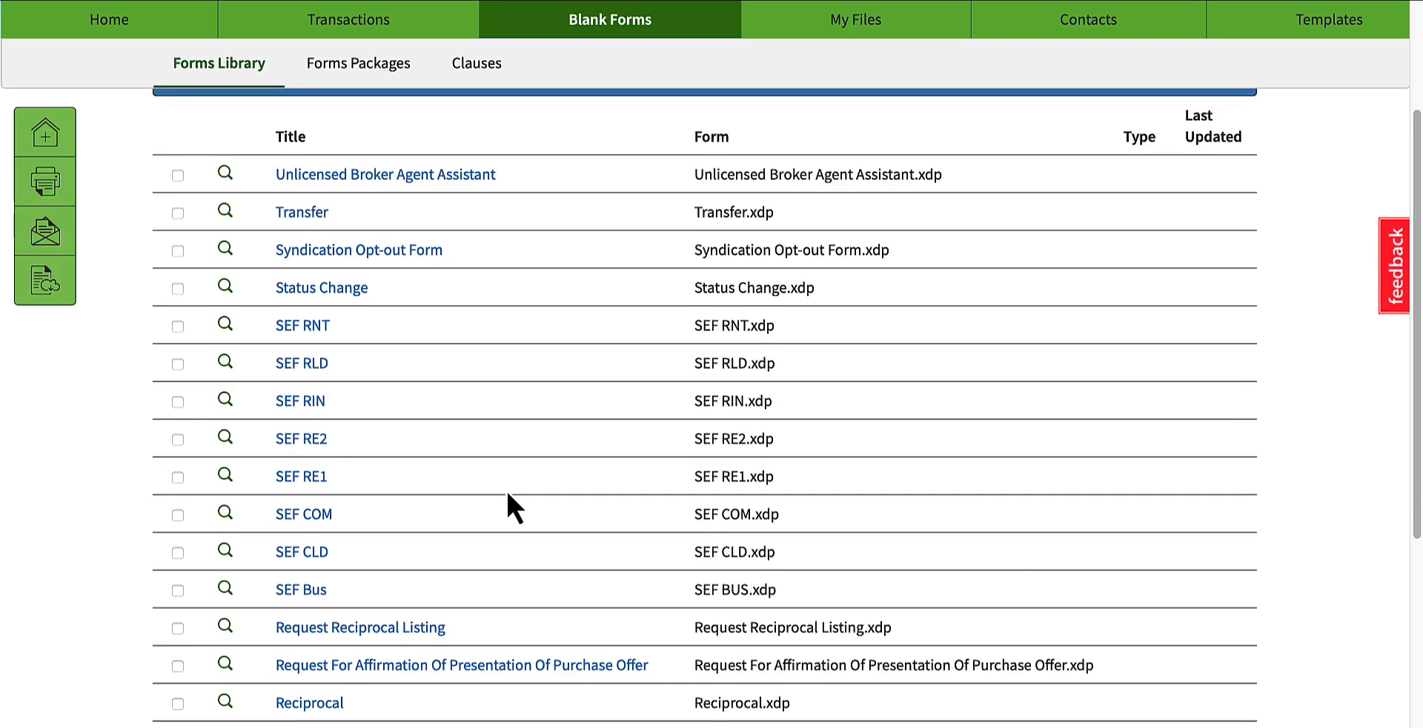
scroll(509, 493, "down", 1)
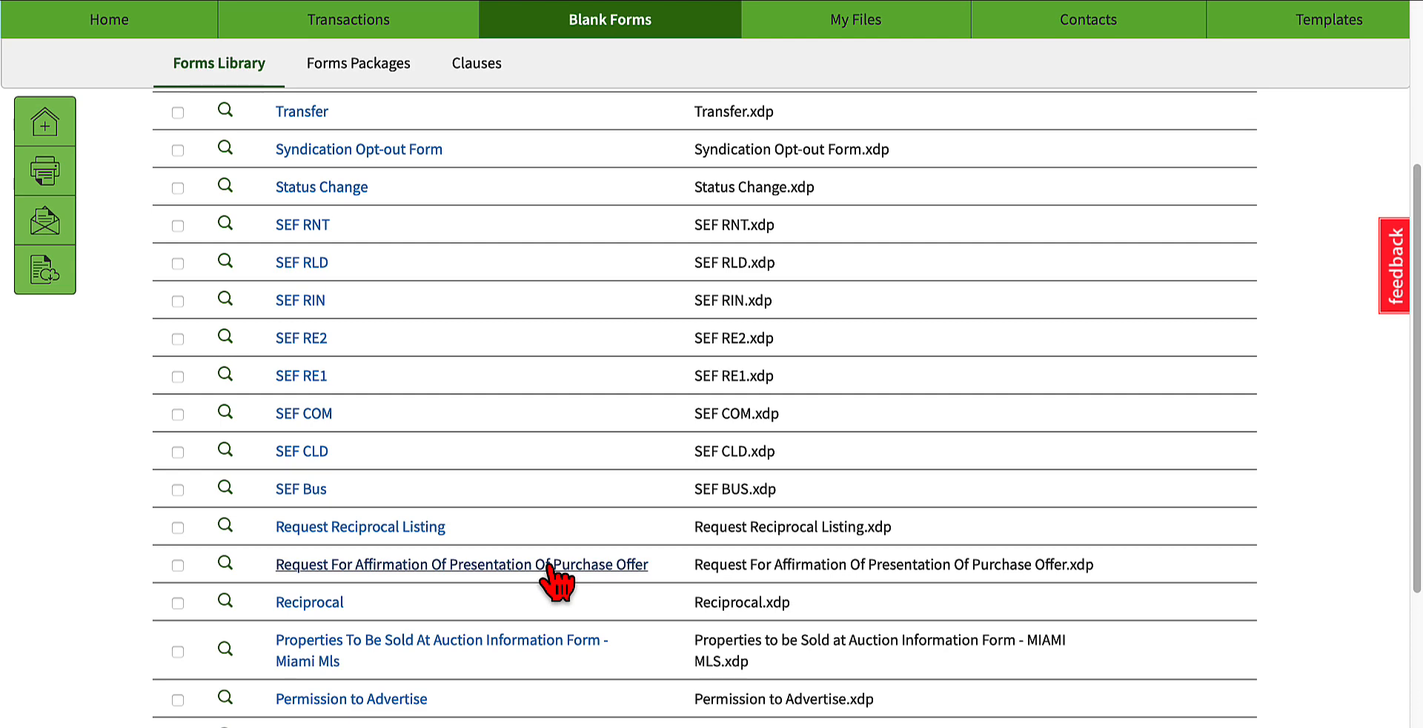
scroll(507, 622, "down", 2)
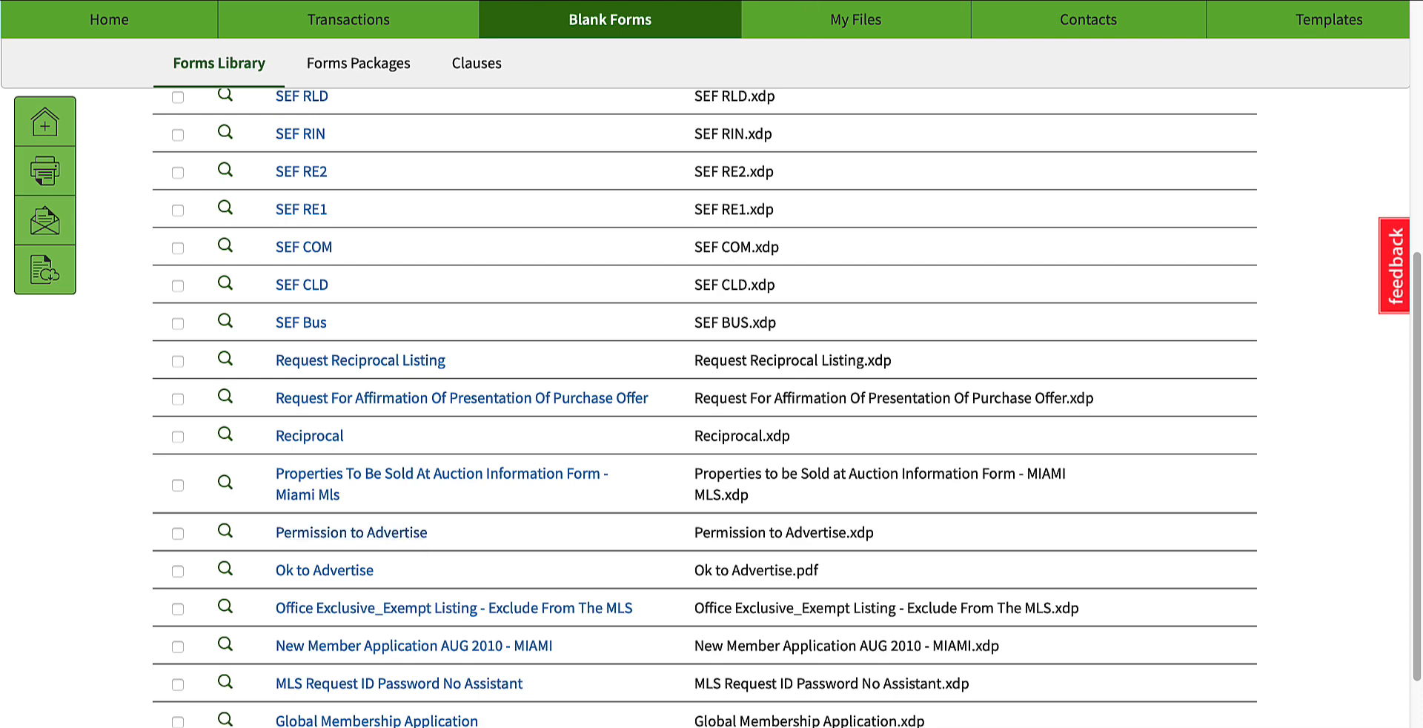
scroll(289, 222, "up", 7)
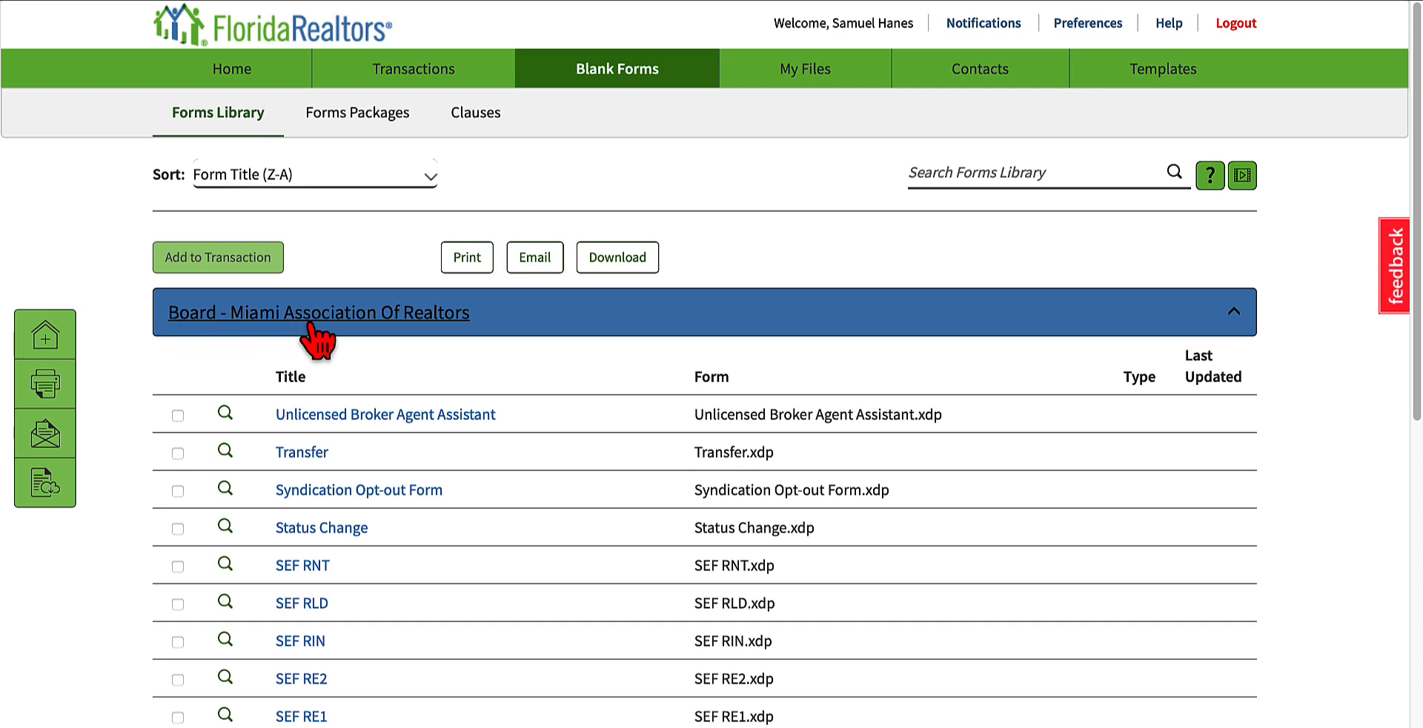
Step: Collapse the Miami Association Of Realtors board forms, expand the Florida category and browse its form titles, types and update dates
left_click(427, 314)
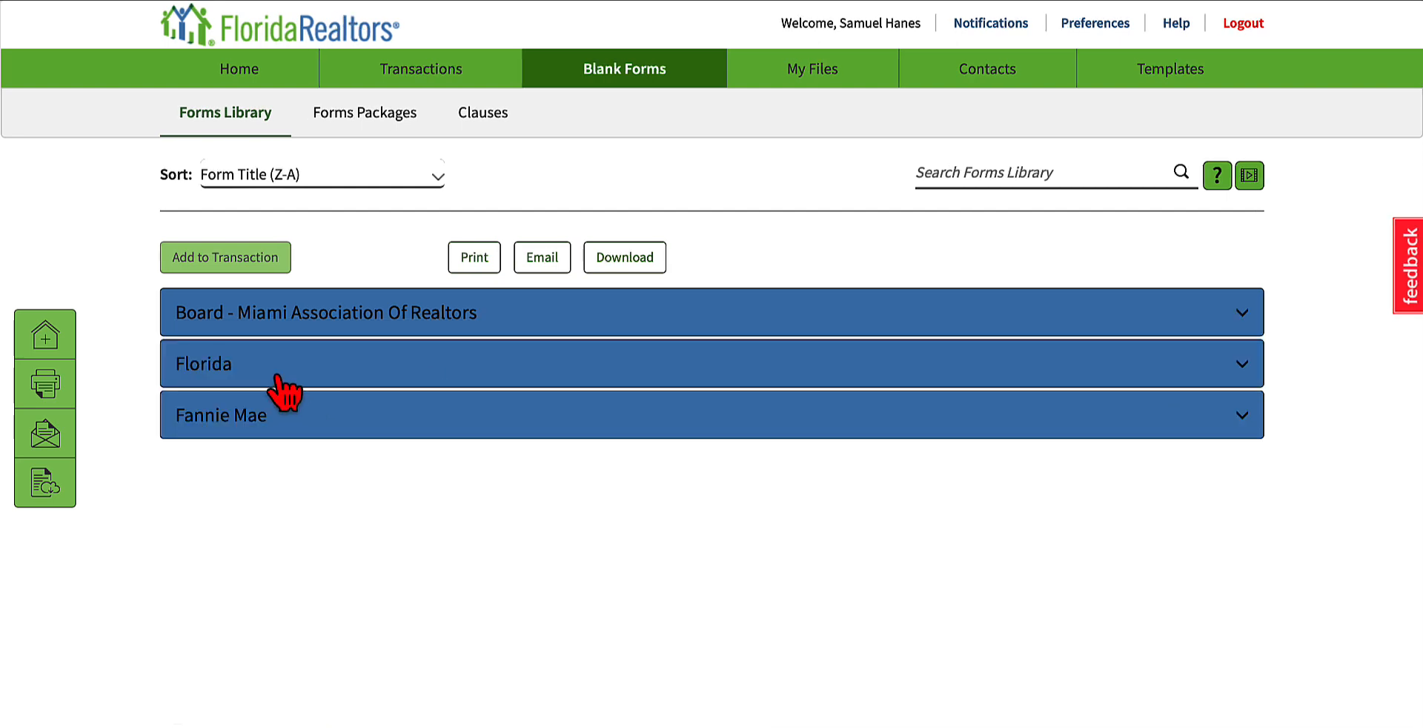
left_click(338, 357)
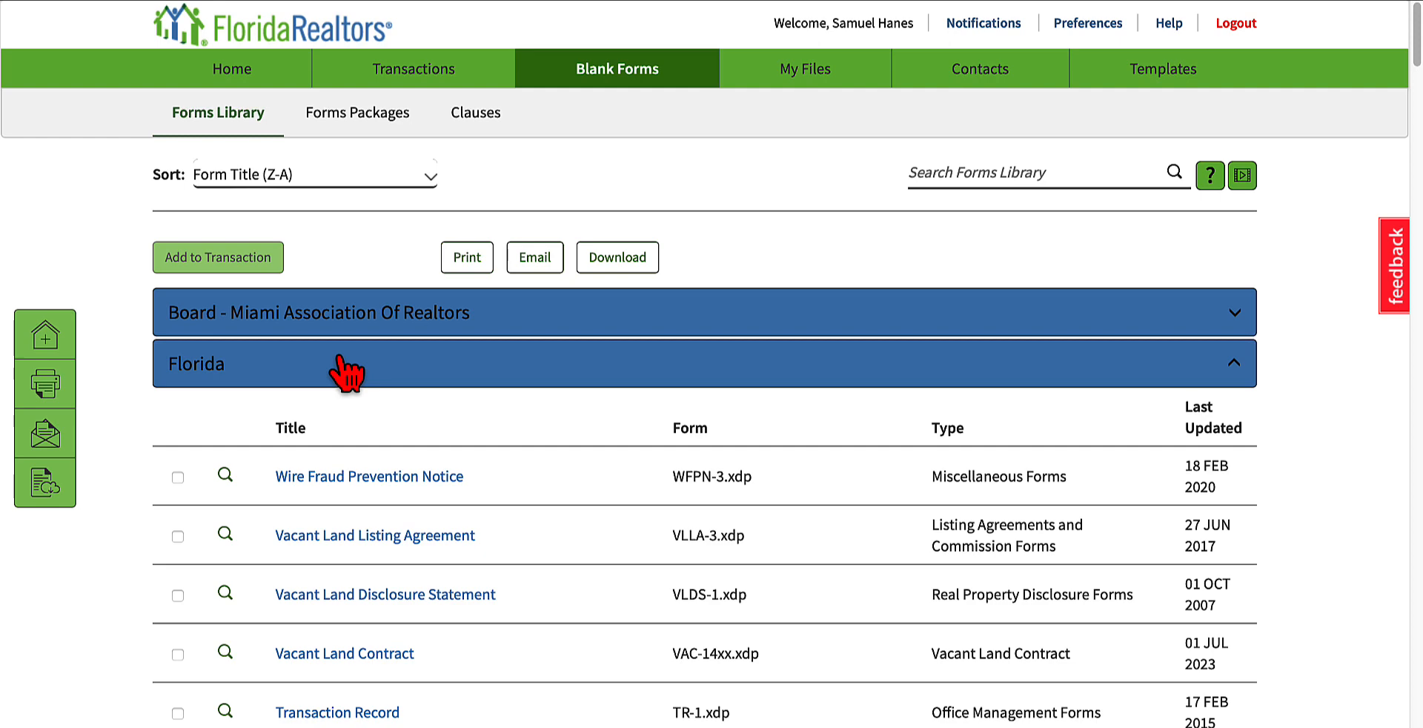
scroll(400, 356, "down", 1)
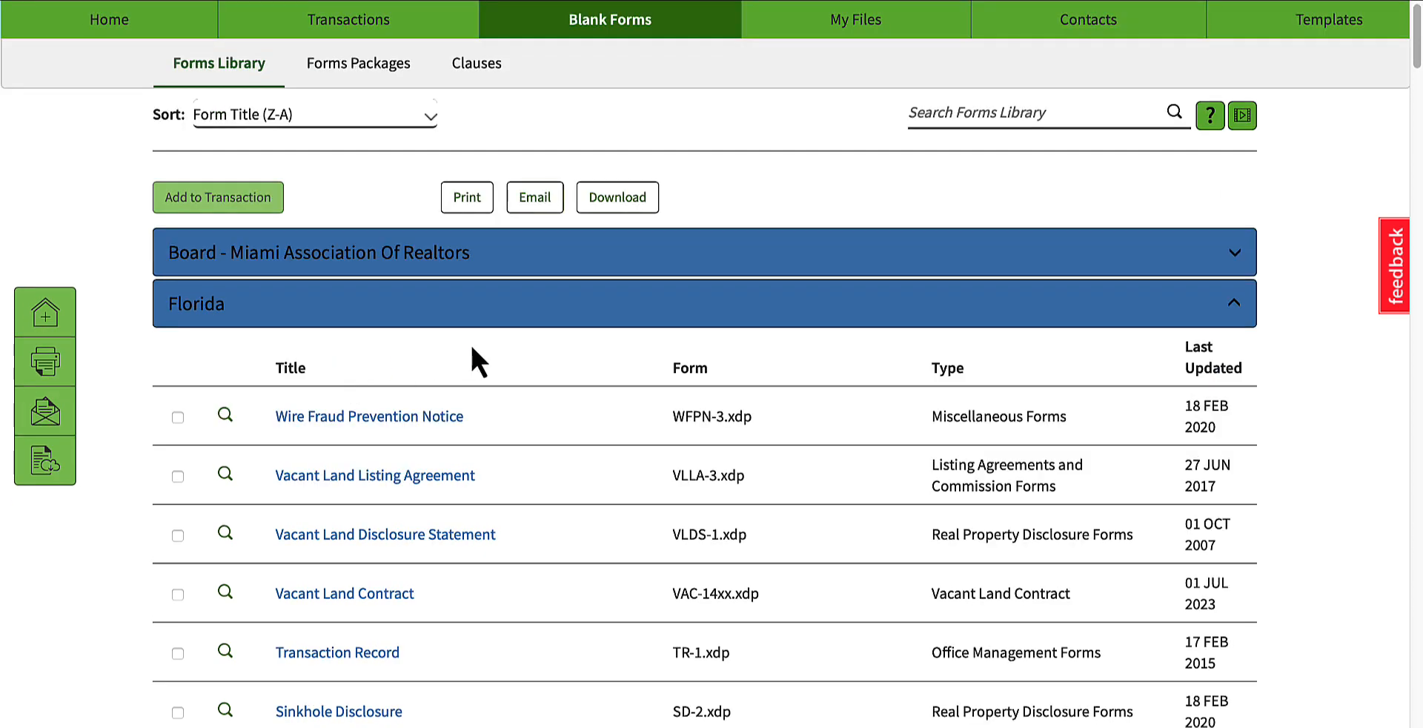
scroll(622, 327, "down", 3)
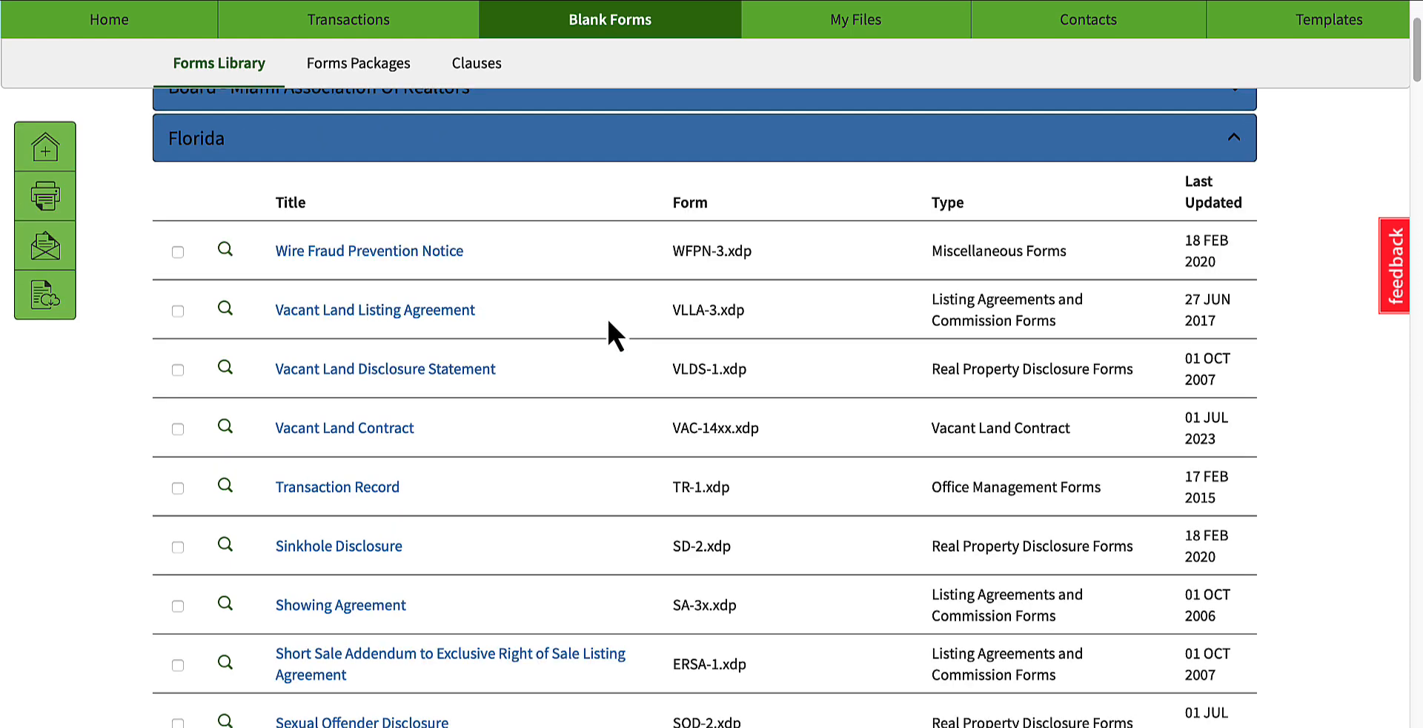
scroll(608, 322, "down", 1)
scroll(606, 319, "down", 5)
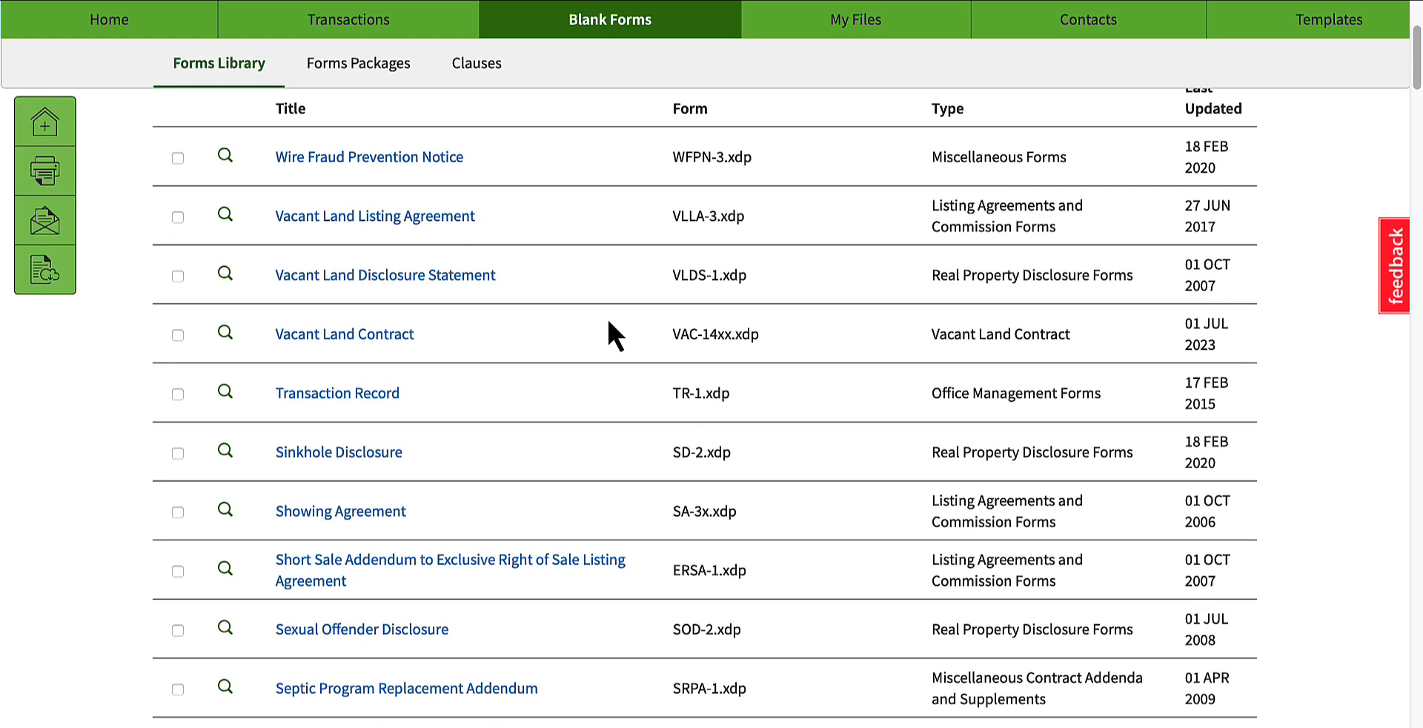
scroll(537, 489, "up", 6)
scroll(539, 494, "up", 3)
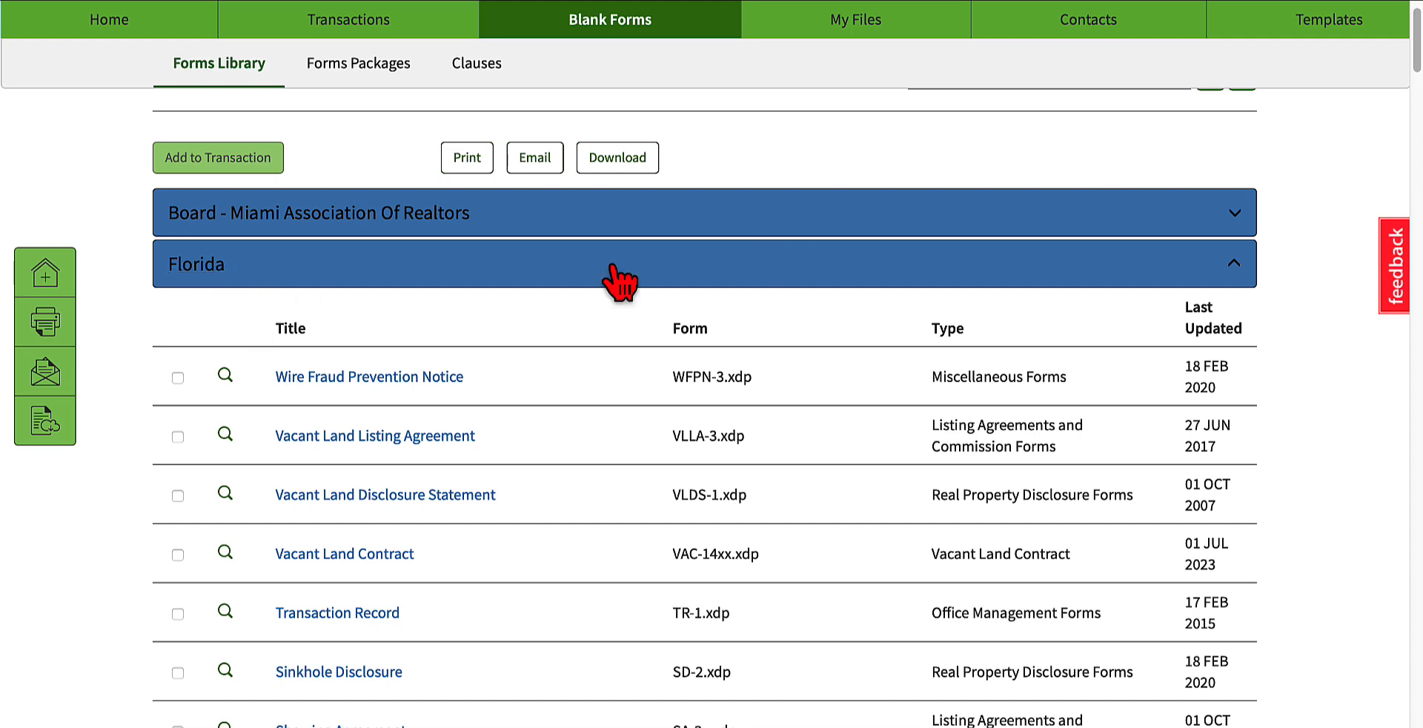
scroll(1085, 408, "up", 2)
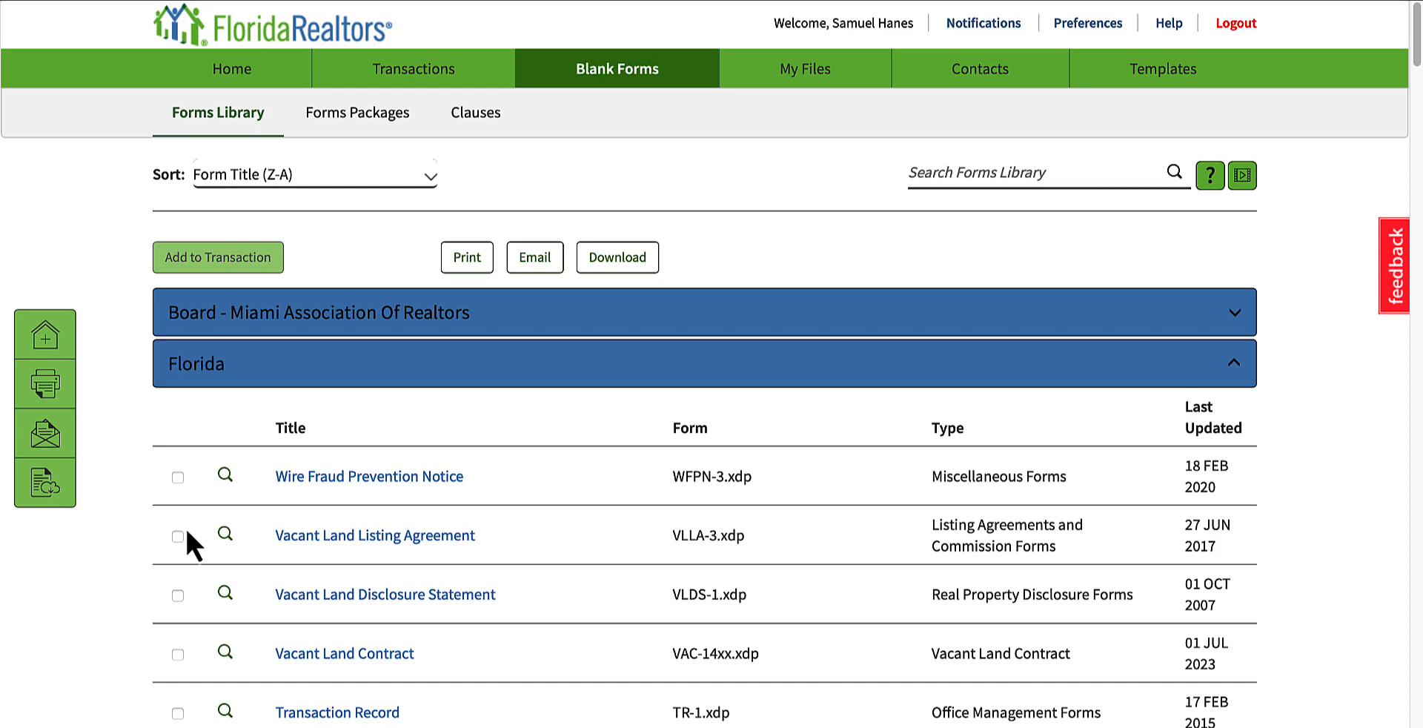
Step: Browse the Florida forms and look over the options for adding forms to an existing or new transaction, creating nothing
scroll(185, 534, "down", 10)
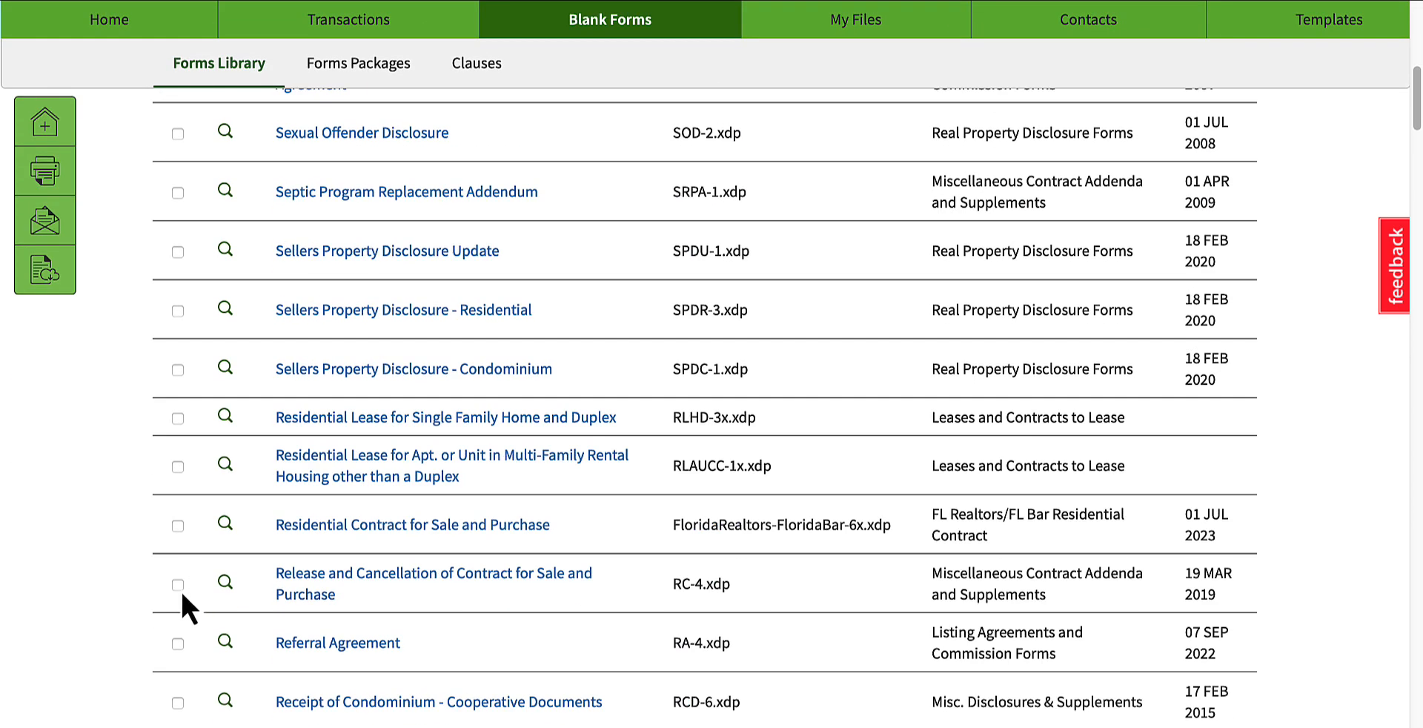
scroll(408, 404, "up", 10)
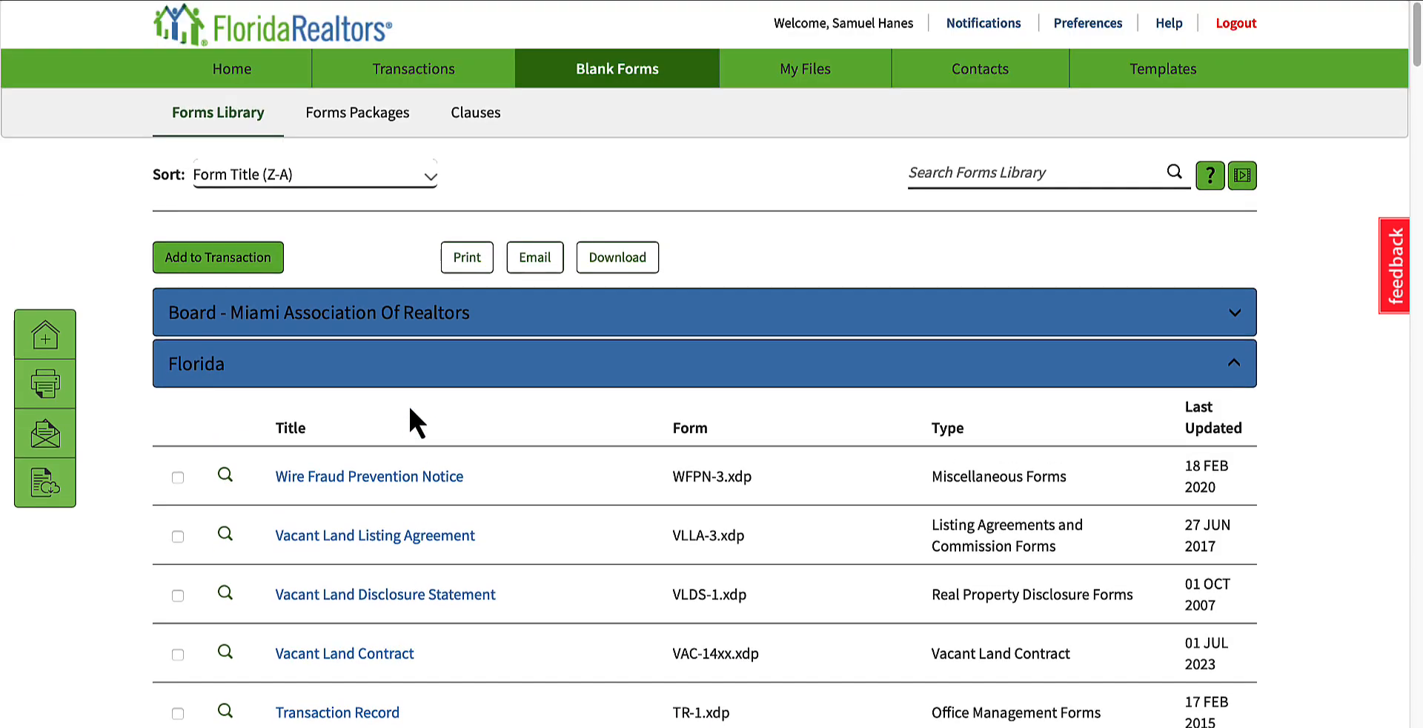
left_click(43, 342)
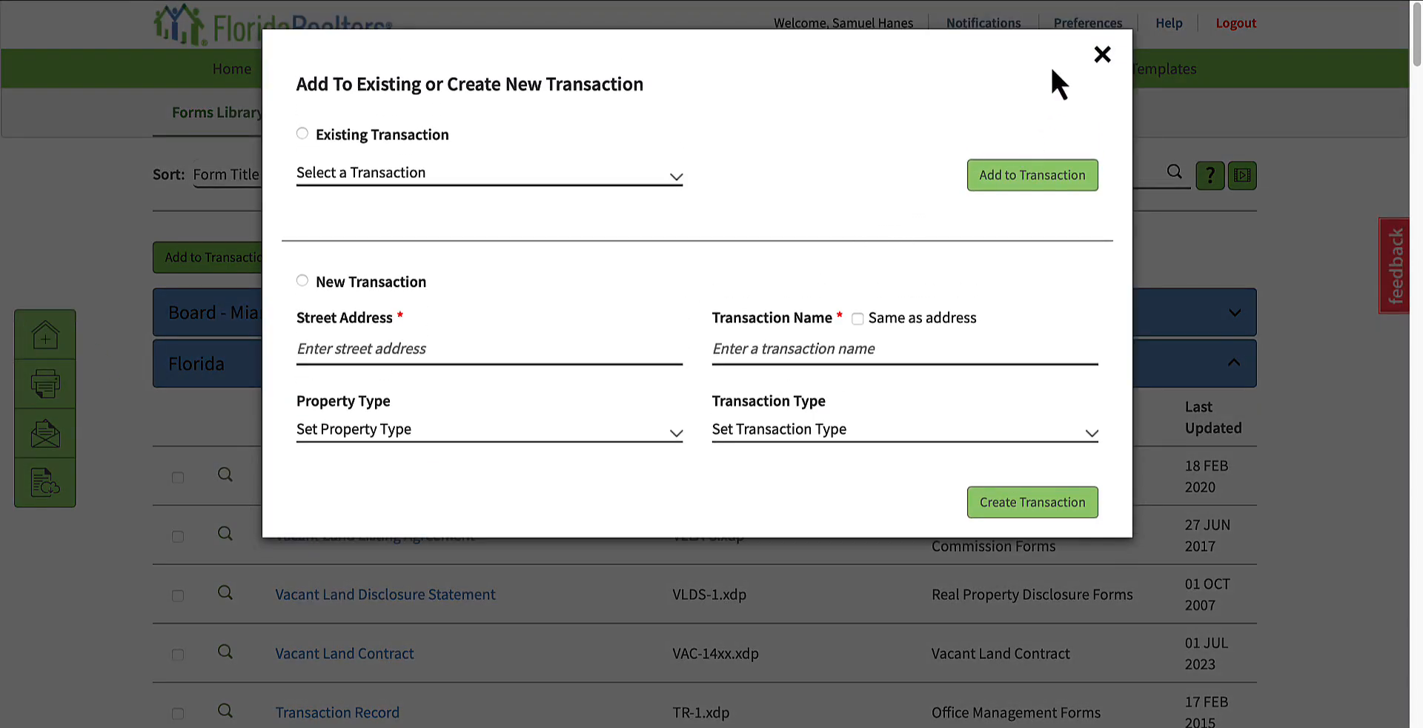
left_click(1101, 54)
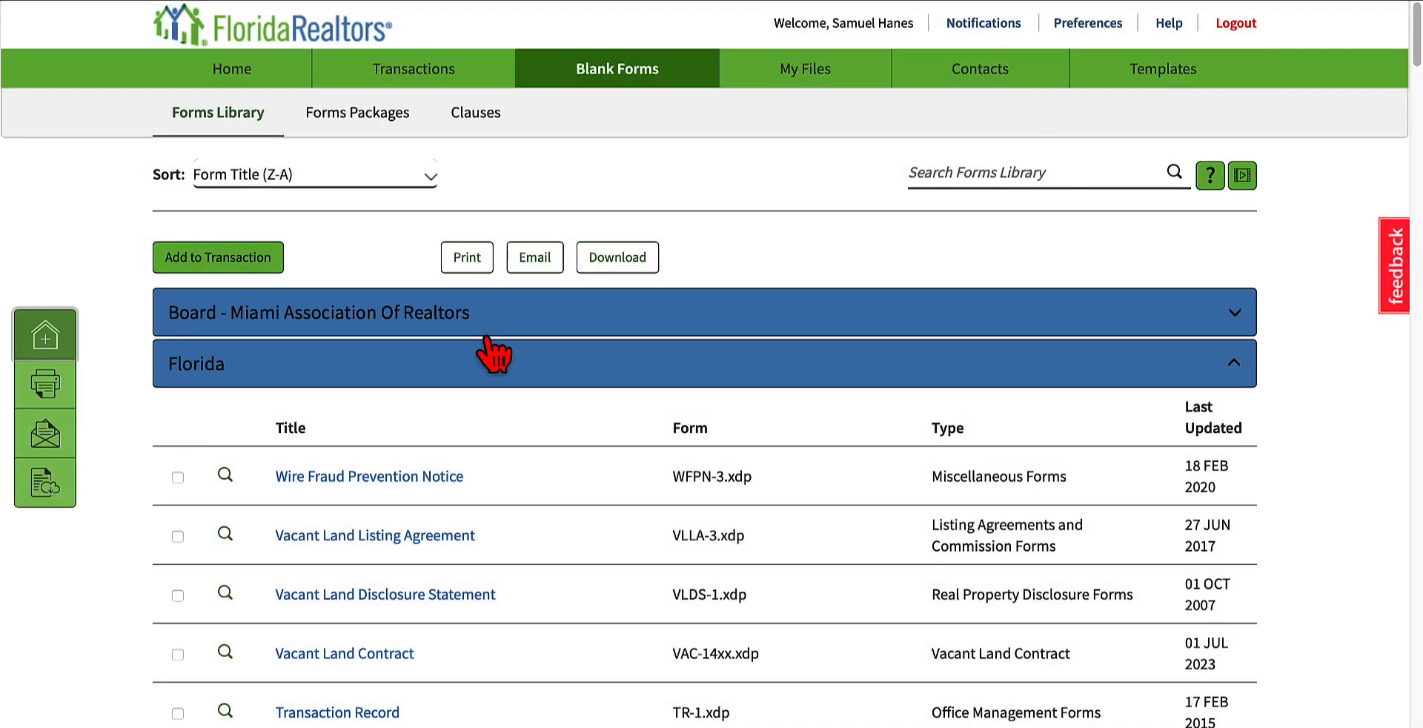
Step: Select the Wire Fraud Prevention Notice among the Florida forms and view its download options without downloading it
scroll(519, 415, "down", 5)
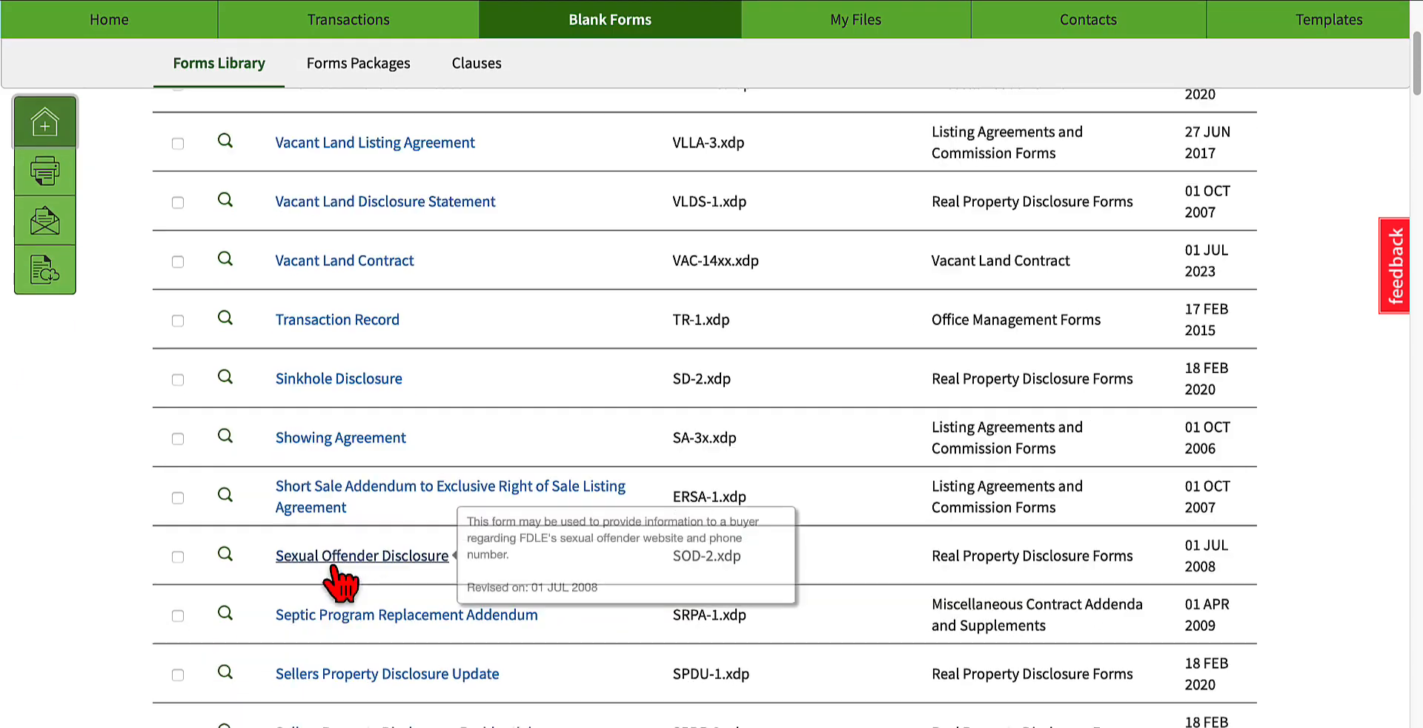
scroll(334, 571, "up", 4)
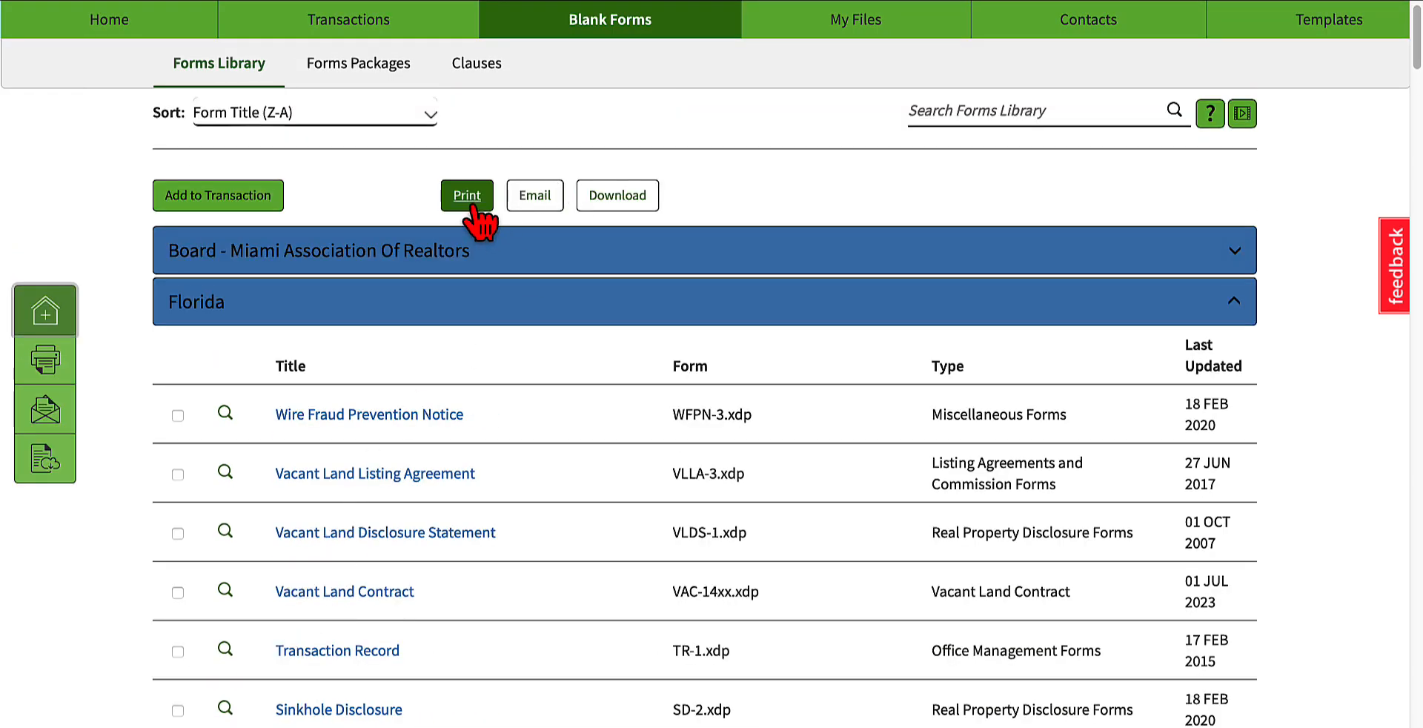
scroll(552, 305, "up", 1)
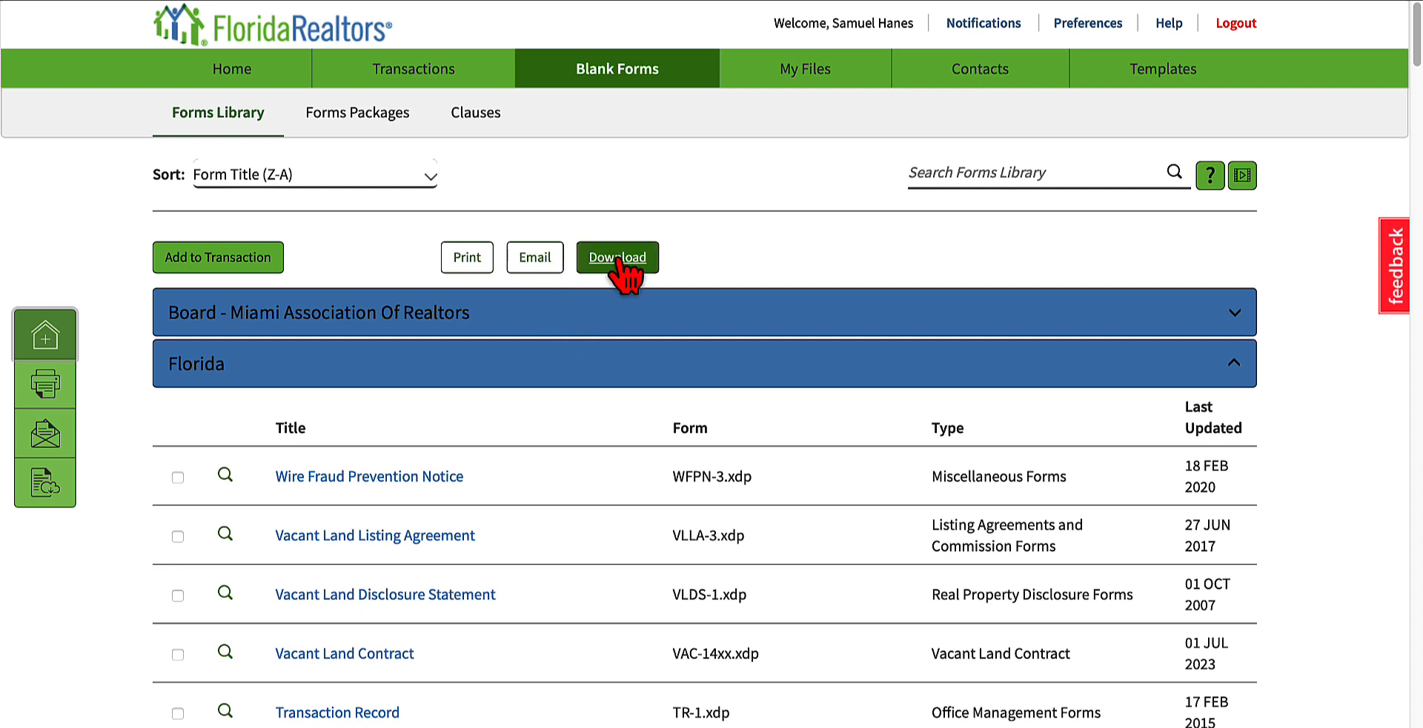
left_click(178, 476)
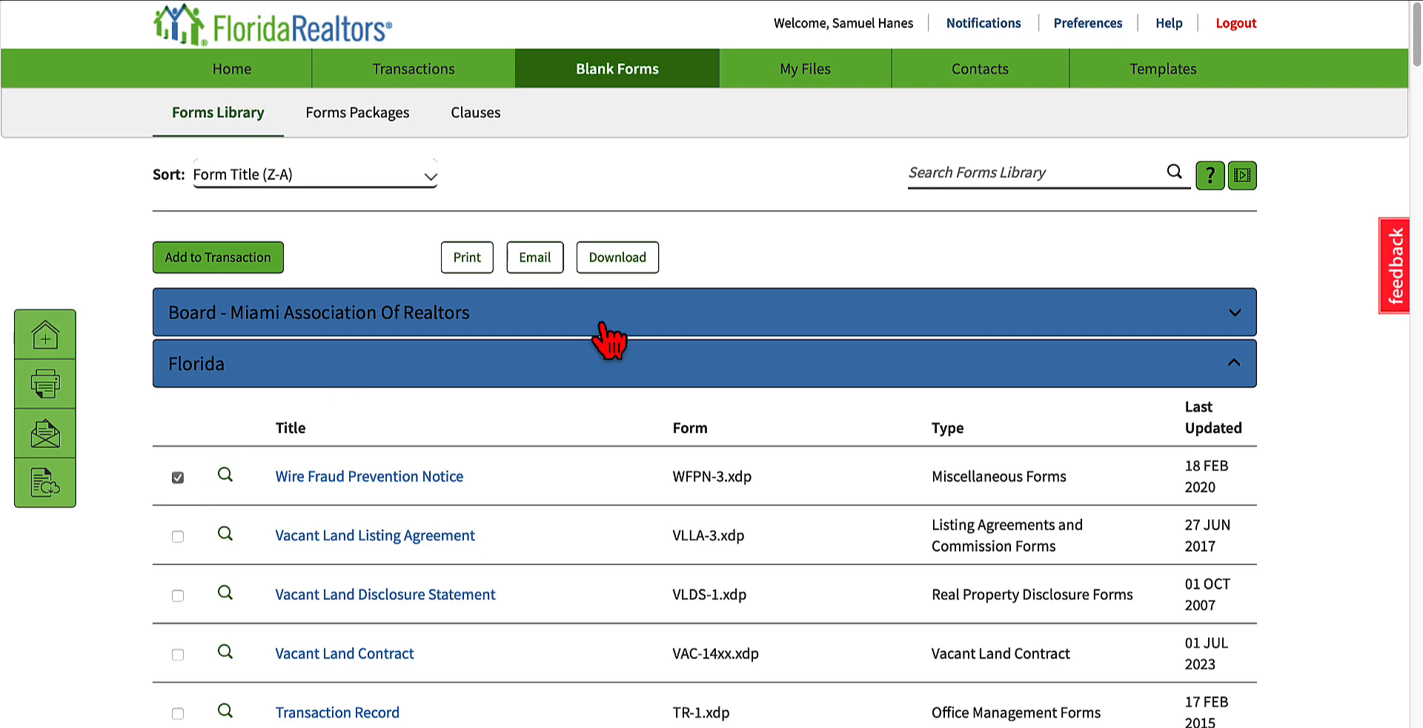
left_click(632, 262)
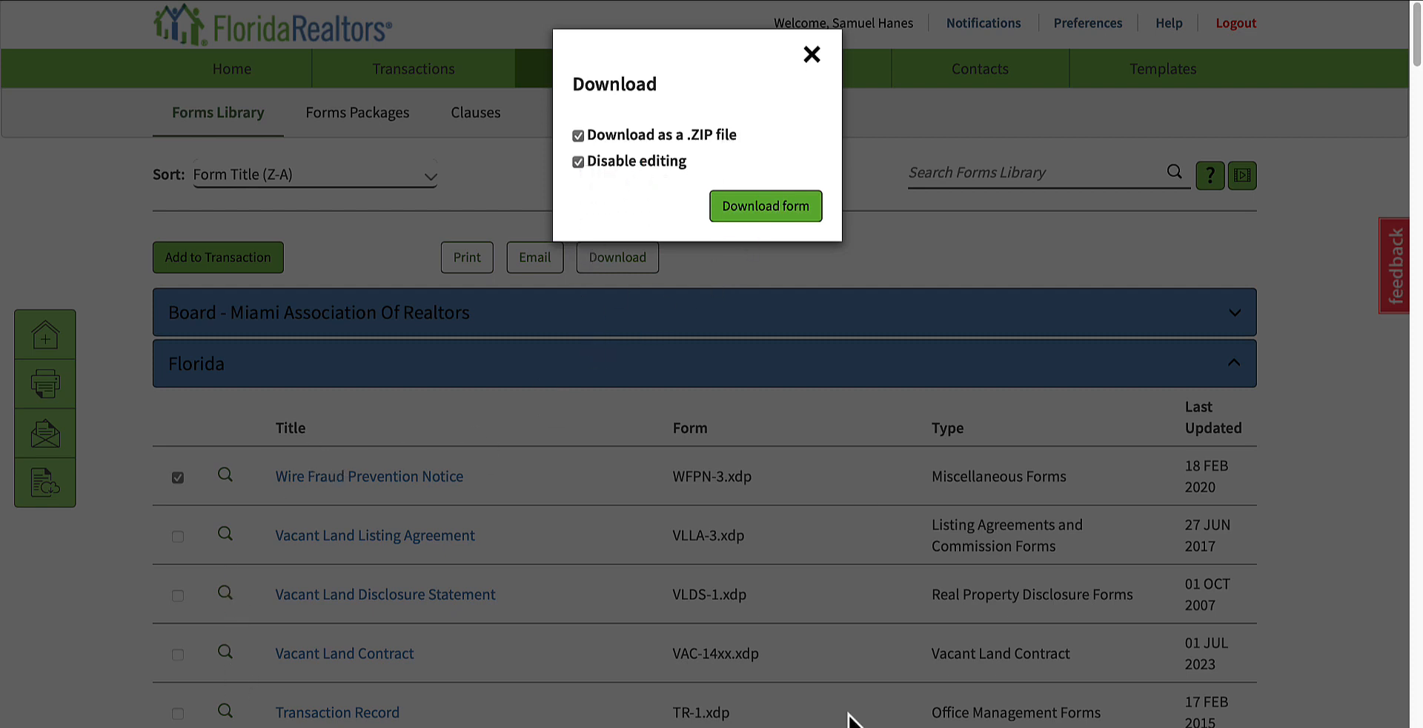
left_click(812, 54)
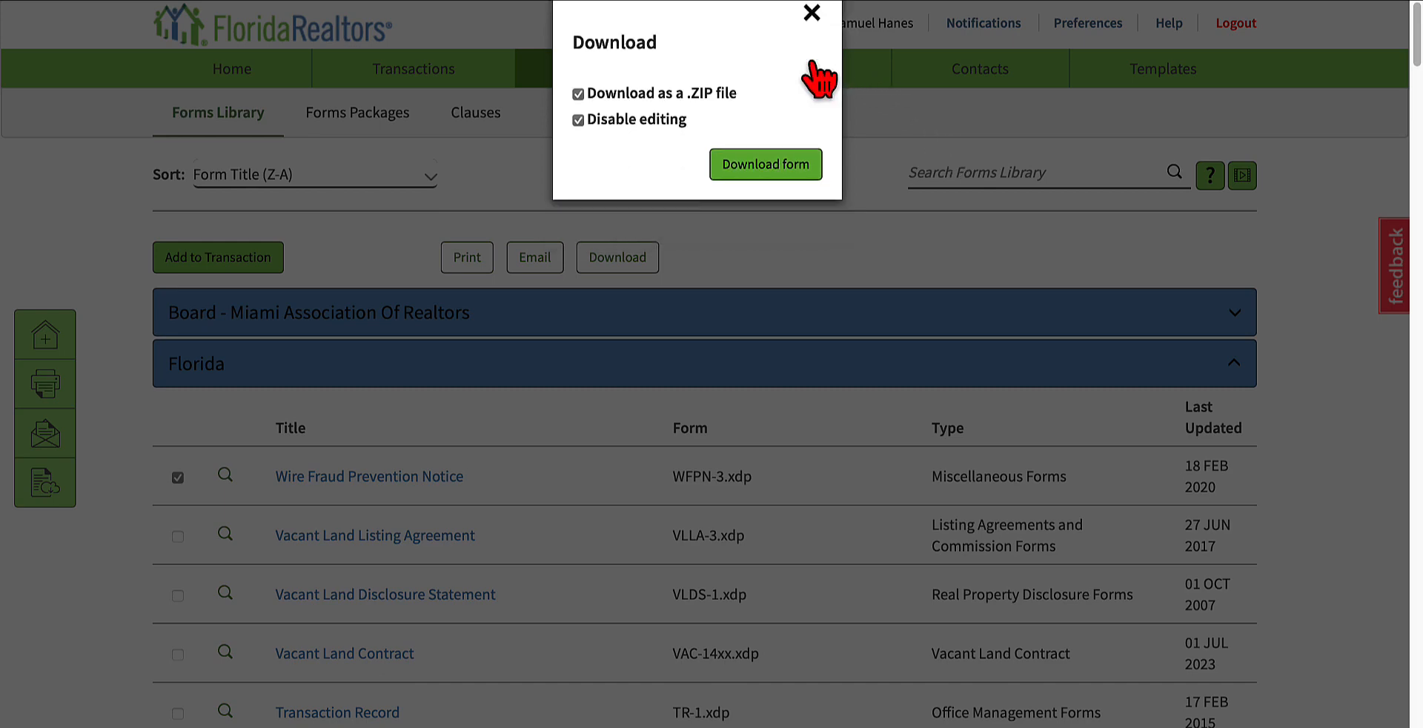
Step: Search the Forms Library for "purchase"
left_click(993, 175)
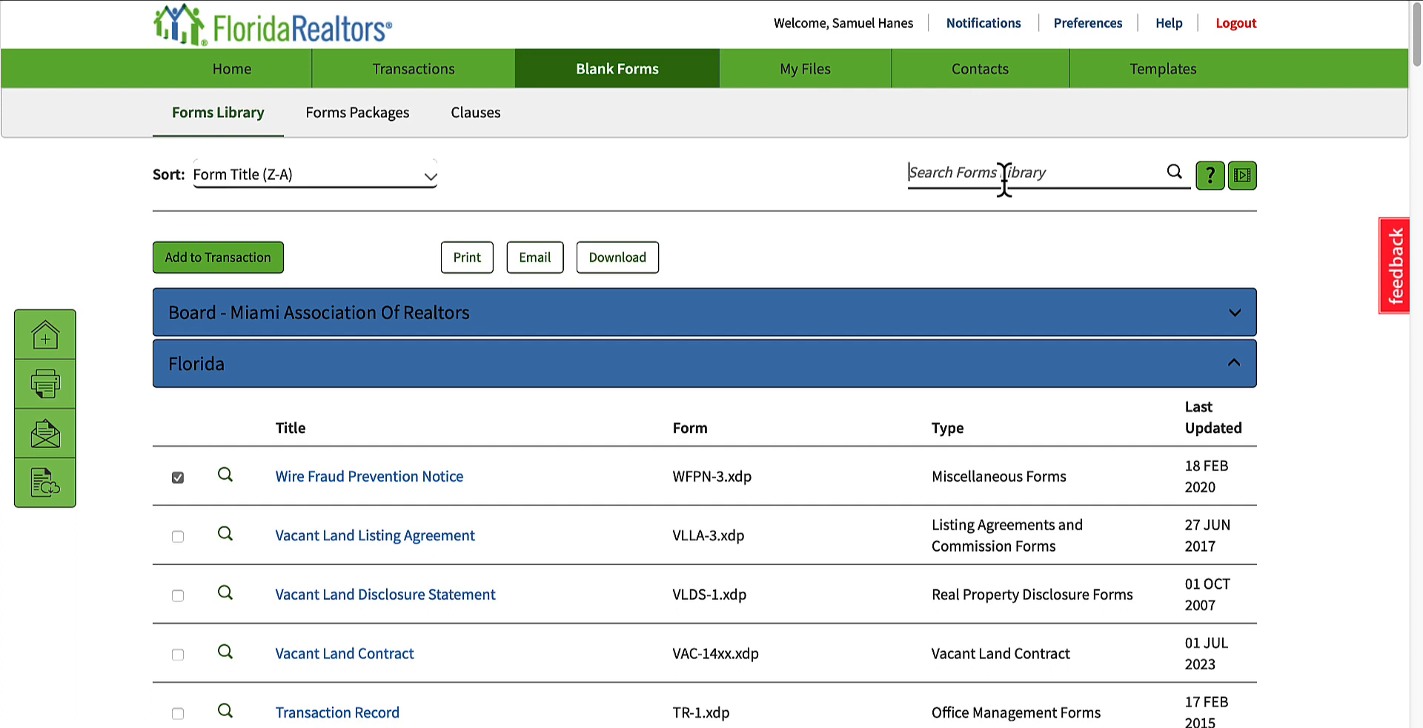
type("purchase")
key("Return")
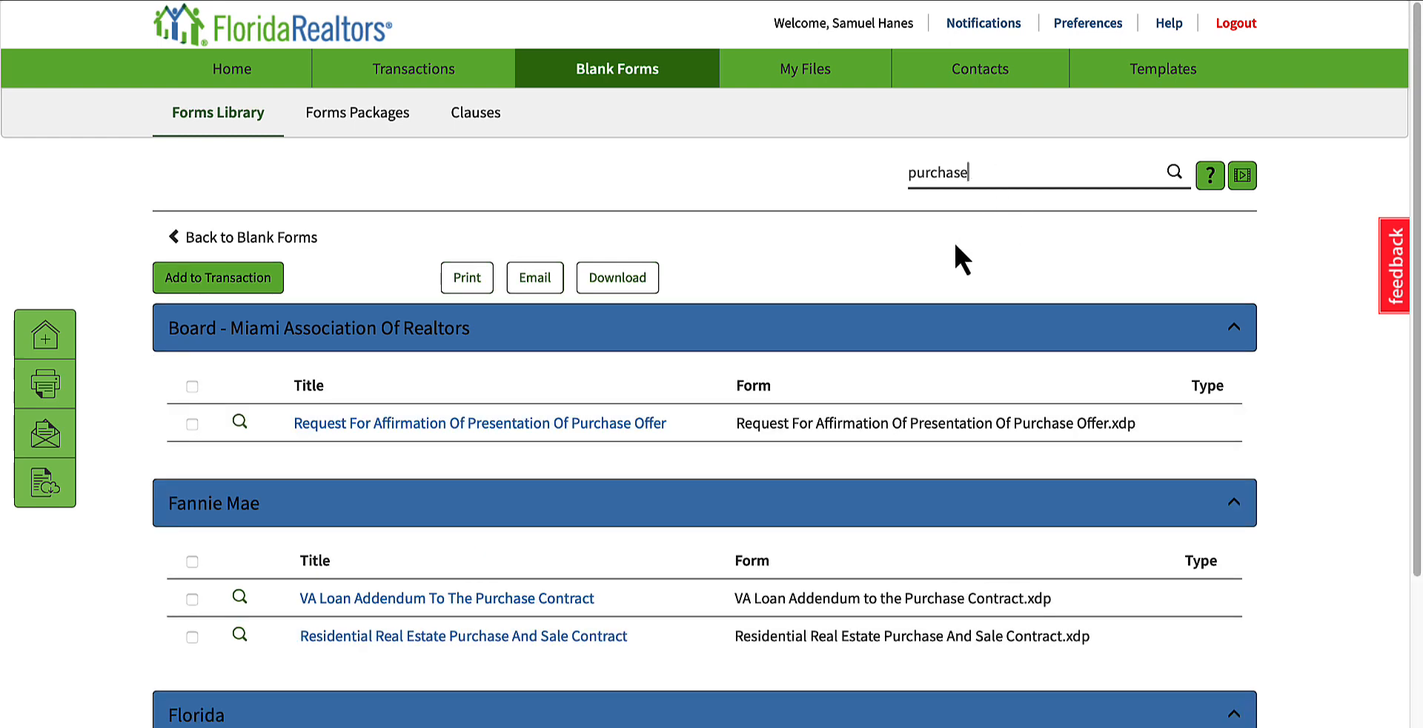
Step: Review the matching purchase forms listed under Board - Miami Association Of Realtors, Fannie Mae and Florida
scroll(879, 252, "down", 2)
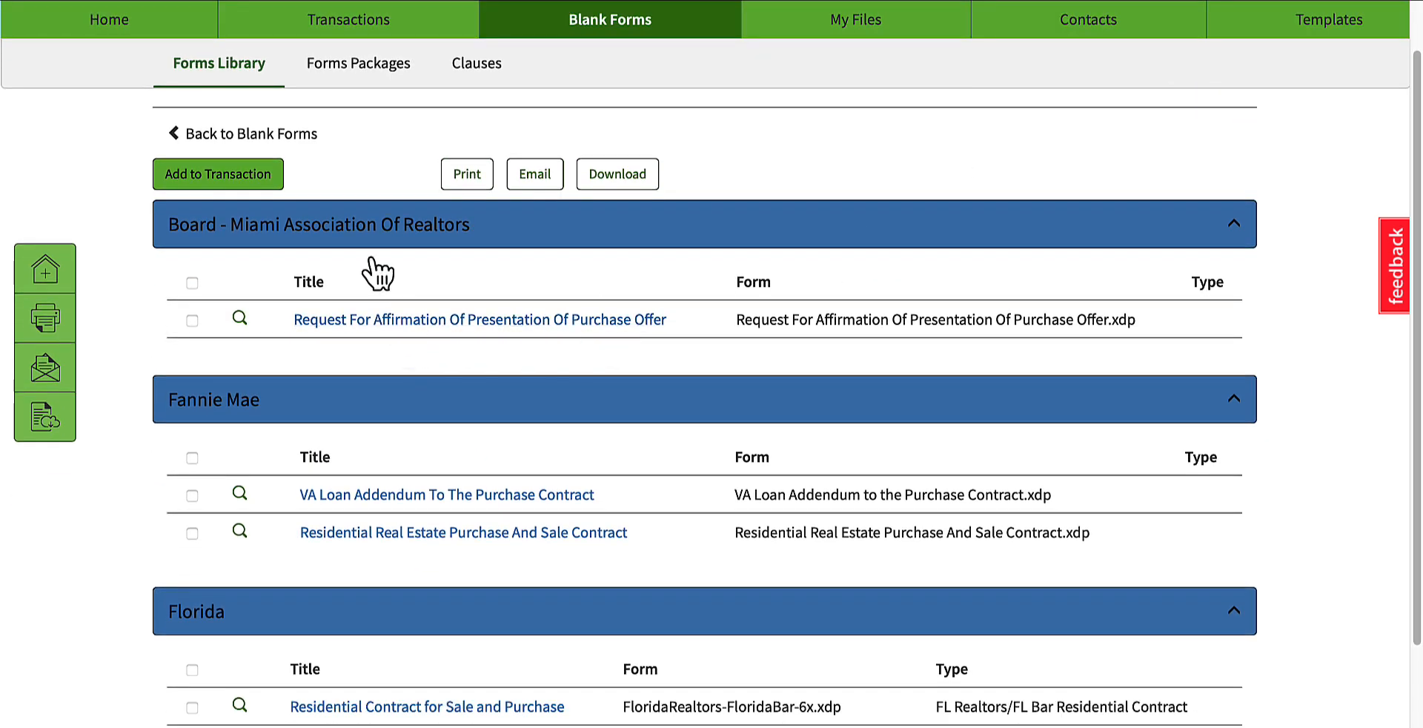
scroll(474, 266, "up", 2)
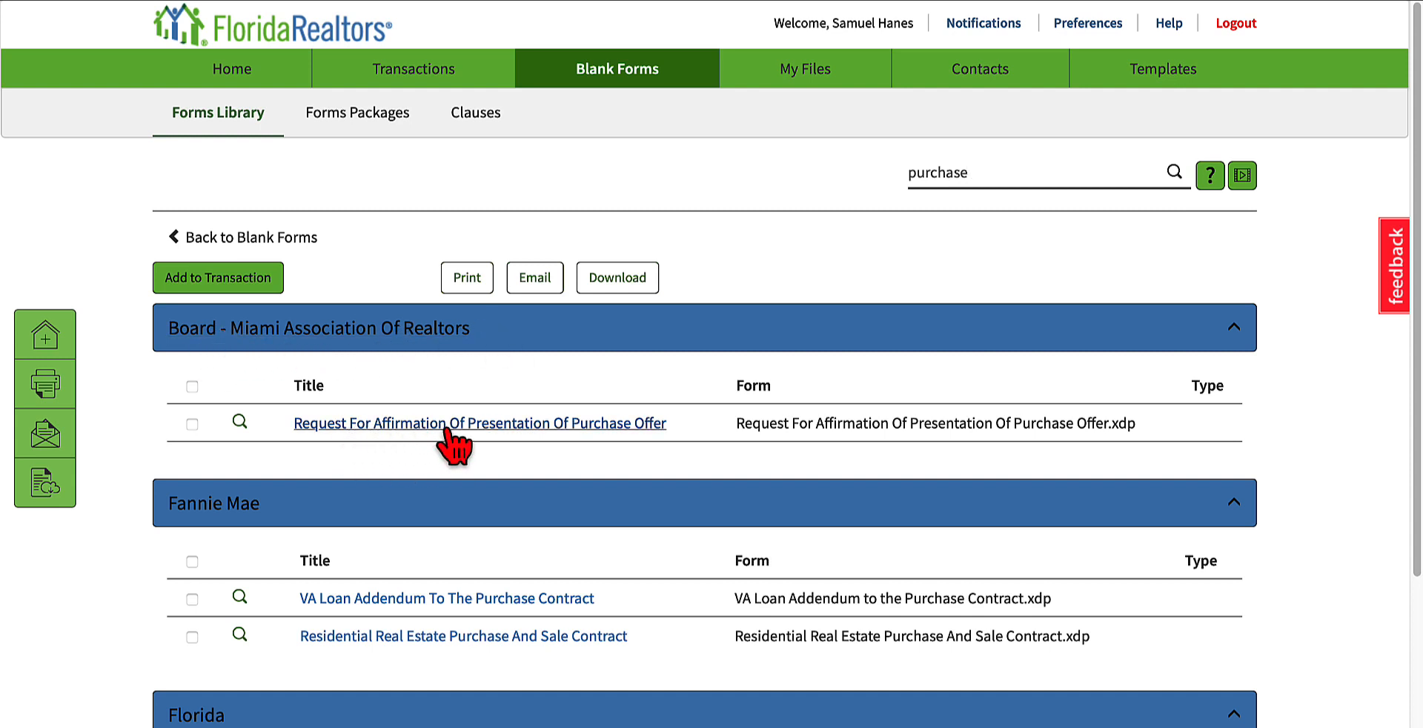
scroll(743, 413, "down", 1)
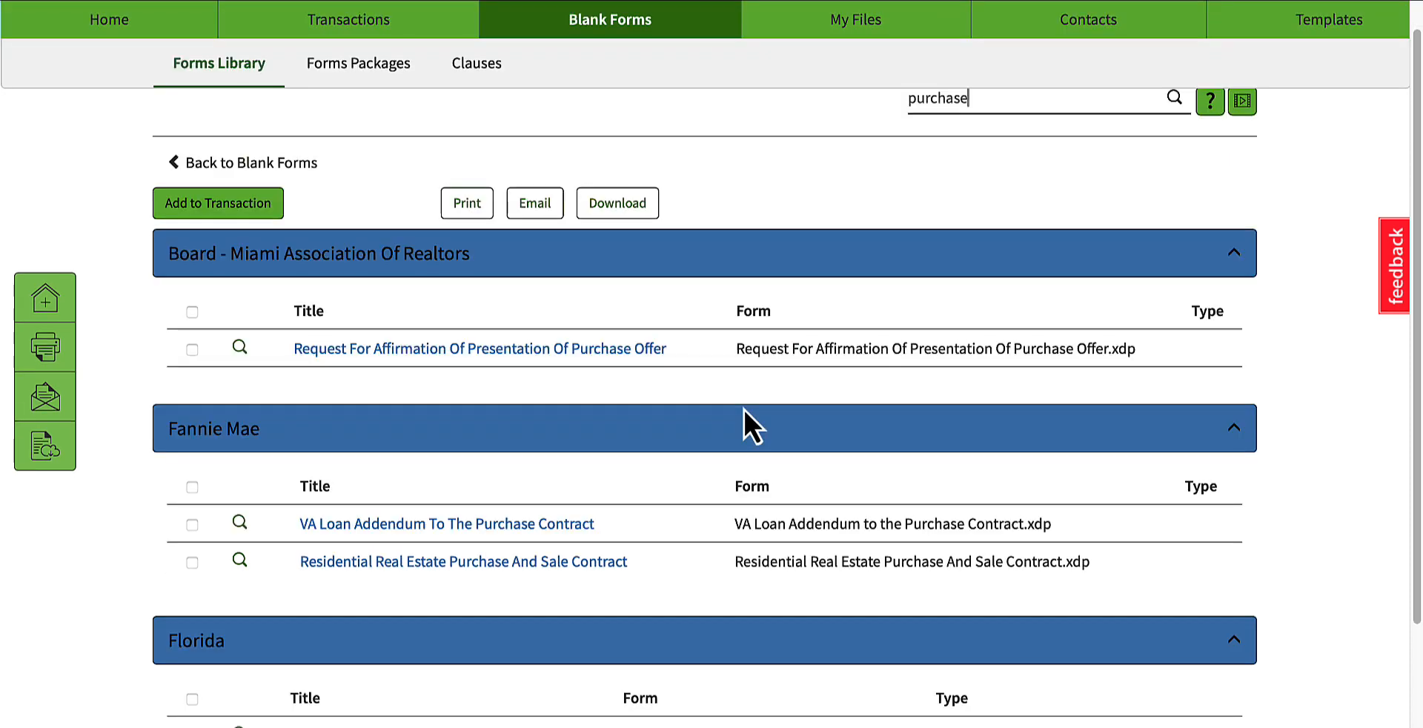
scroll(743, 410, "down", 1)
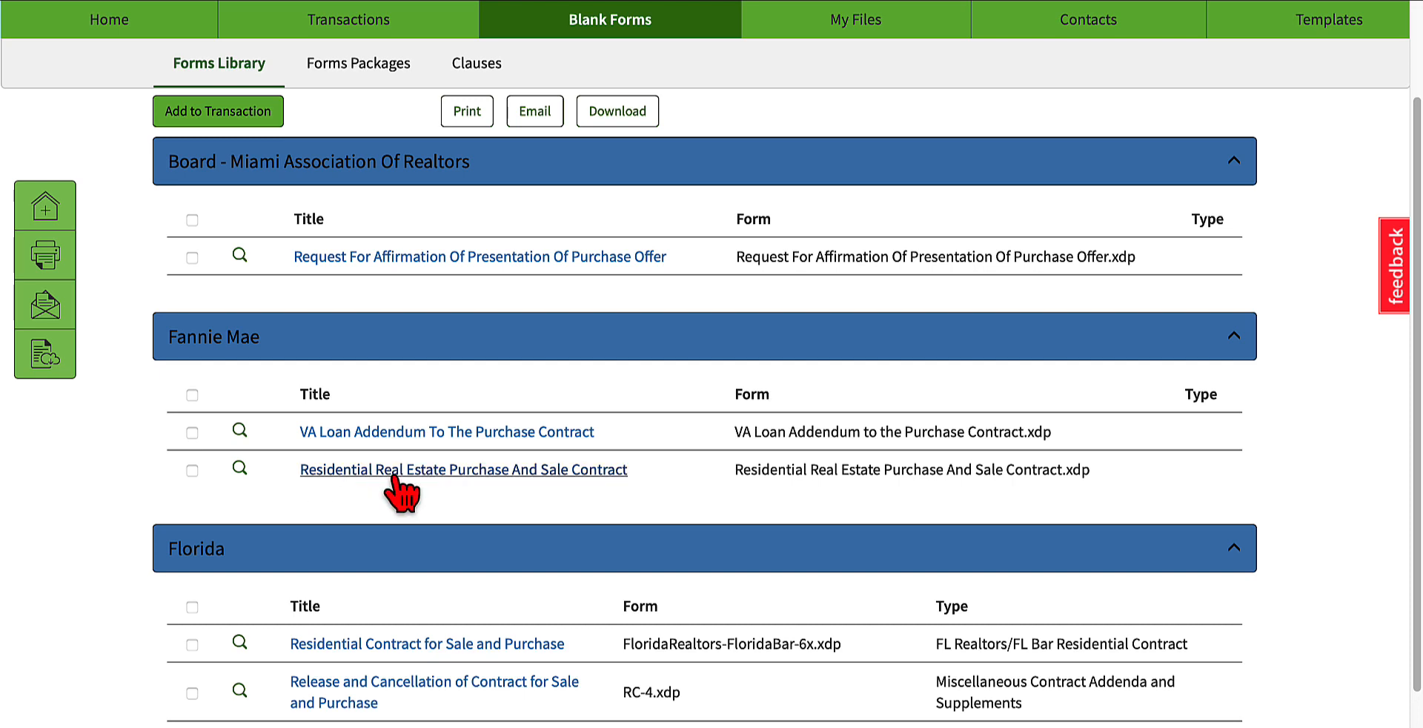
scroll(629, 493, "down", 2)
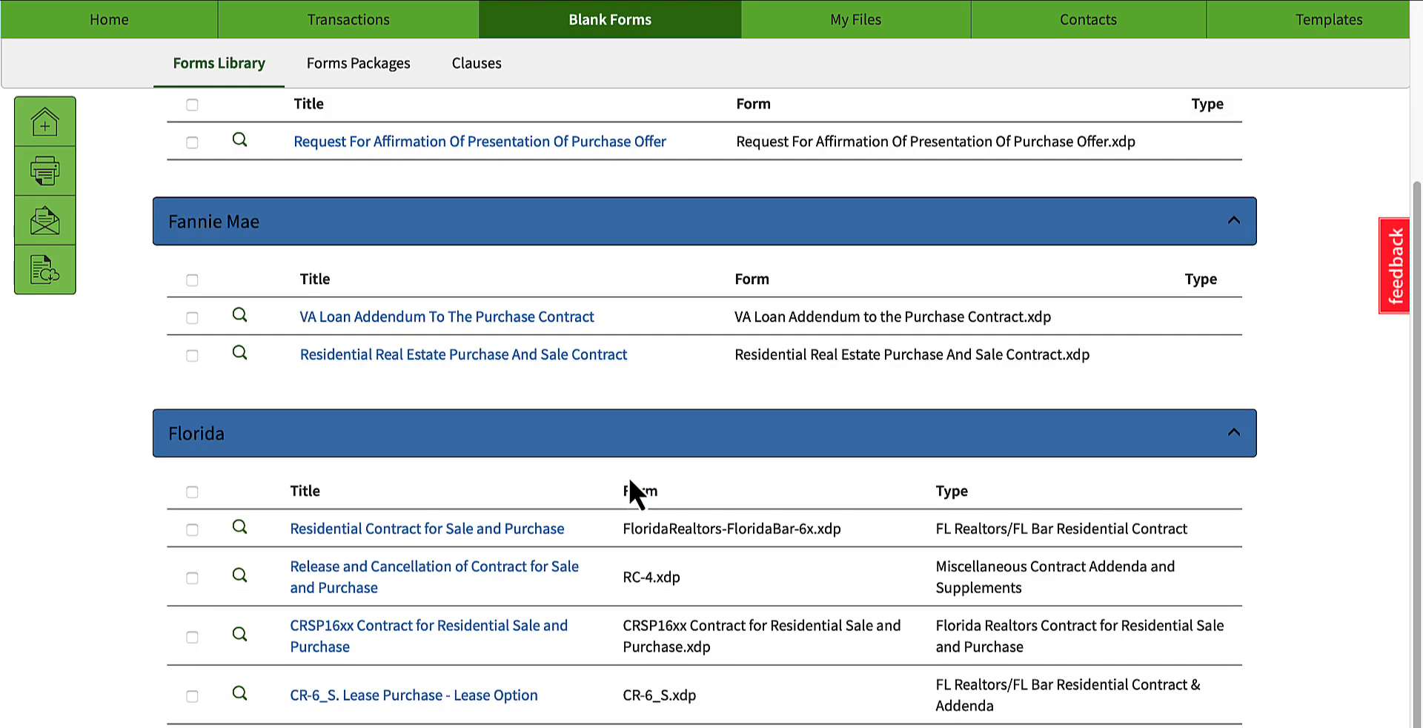
scroll(297, 426, "down", 1)
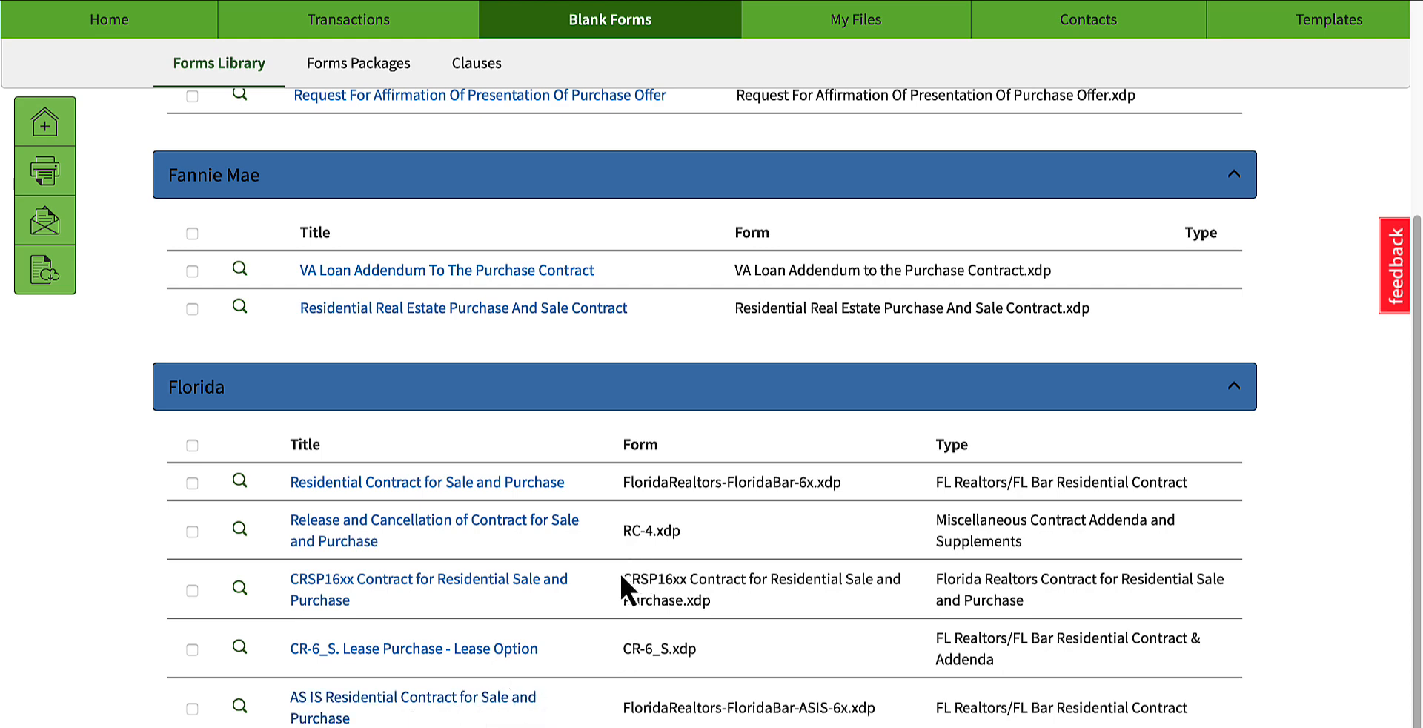
scroll(515, 483, "up", 2)
scroll(540, 597, "down", 2)
scroll(499, 508, "up", 5)
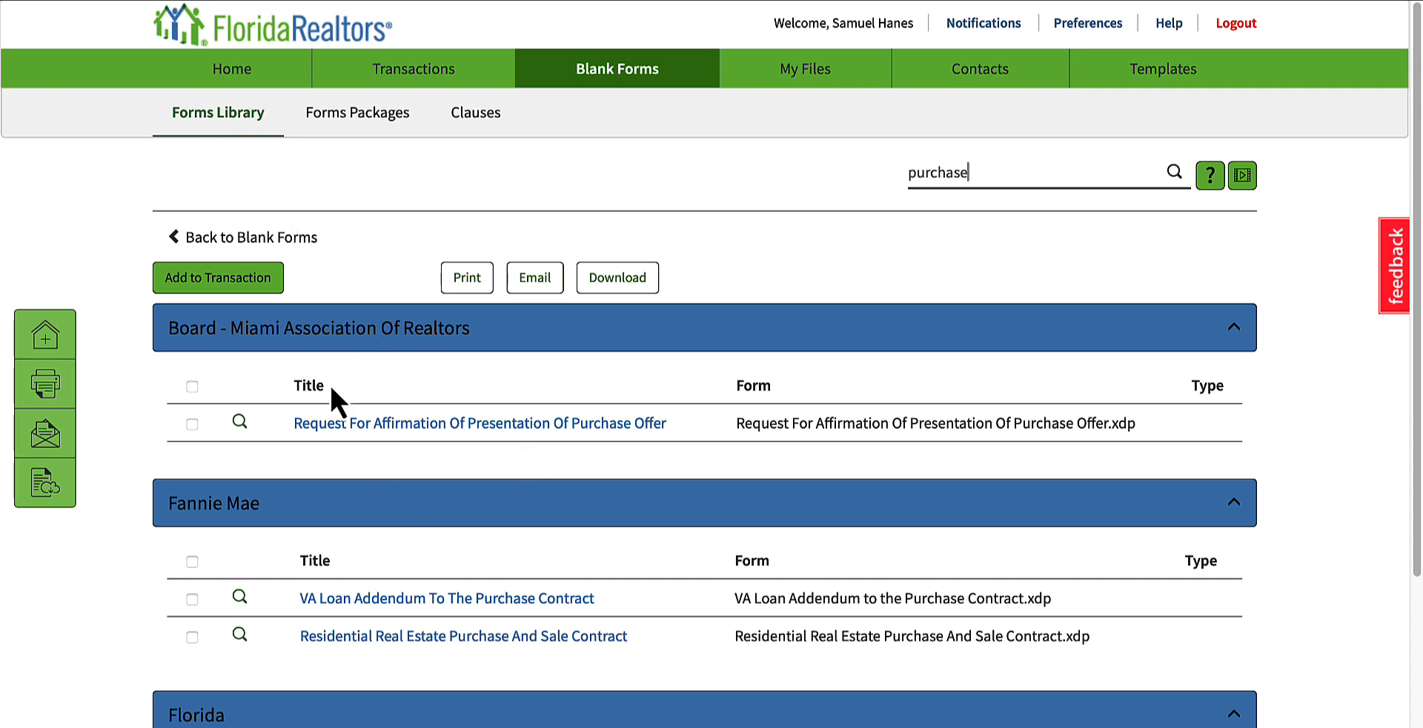
scroll(343, 486, "down", 2)
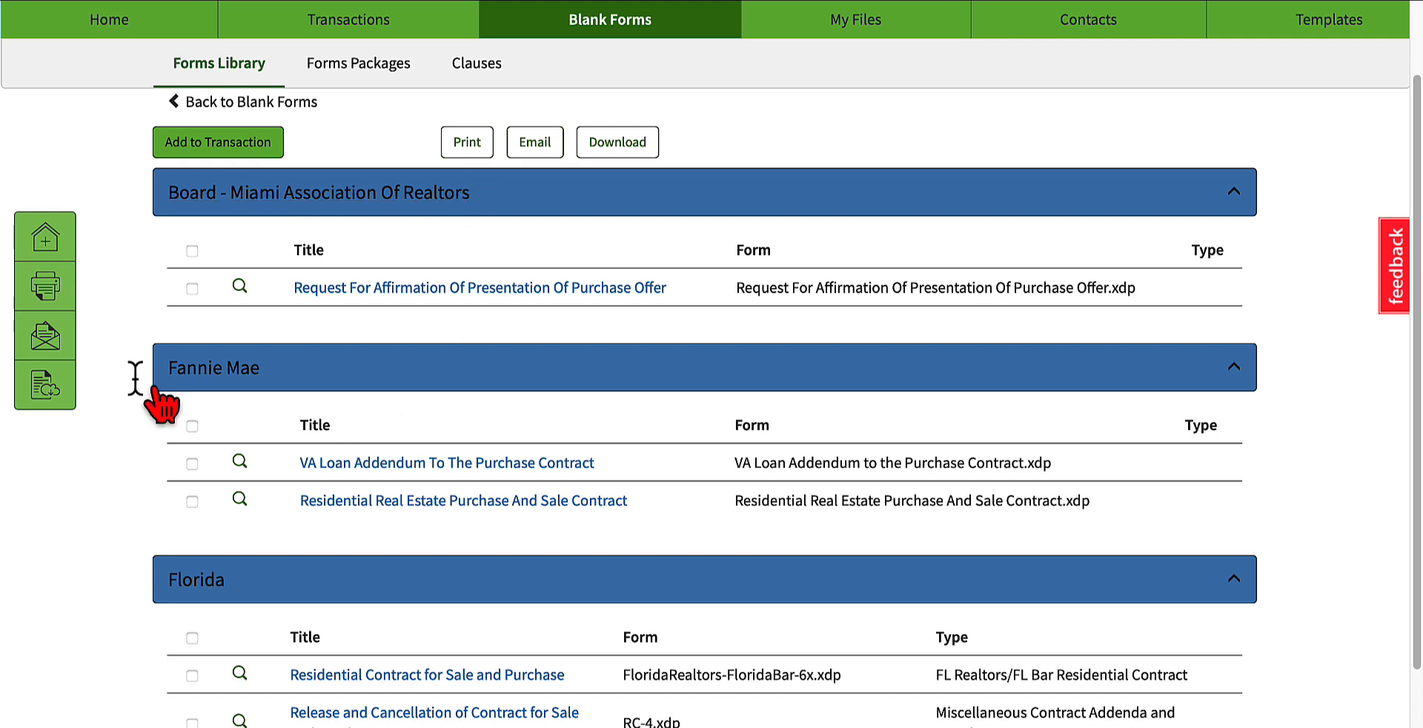
scroll(393, 549, "up", 2)
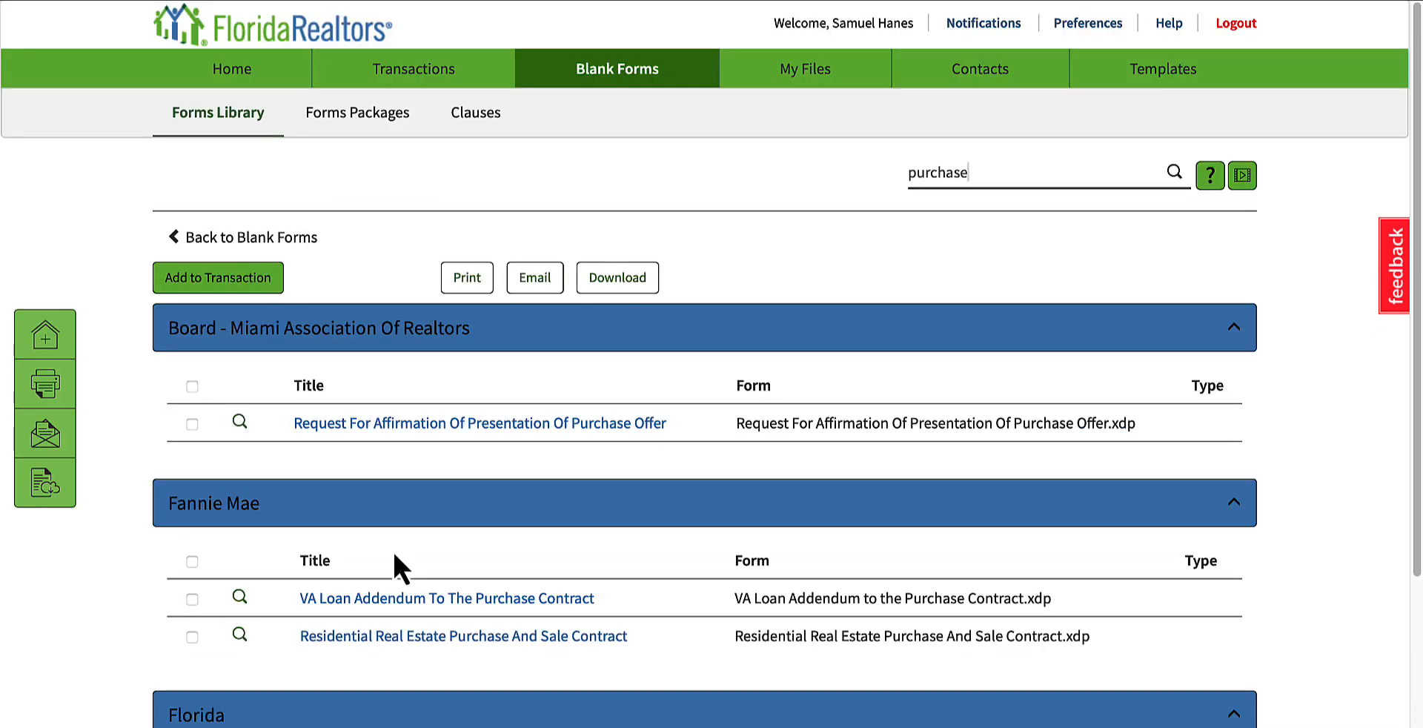
Step: Open the Forms Packages and look over the Brokerage Wide and Personal package lists
left_click(349, 122)
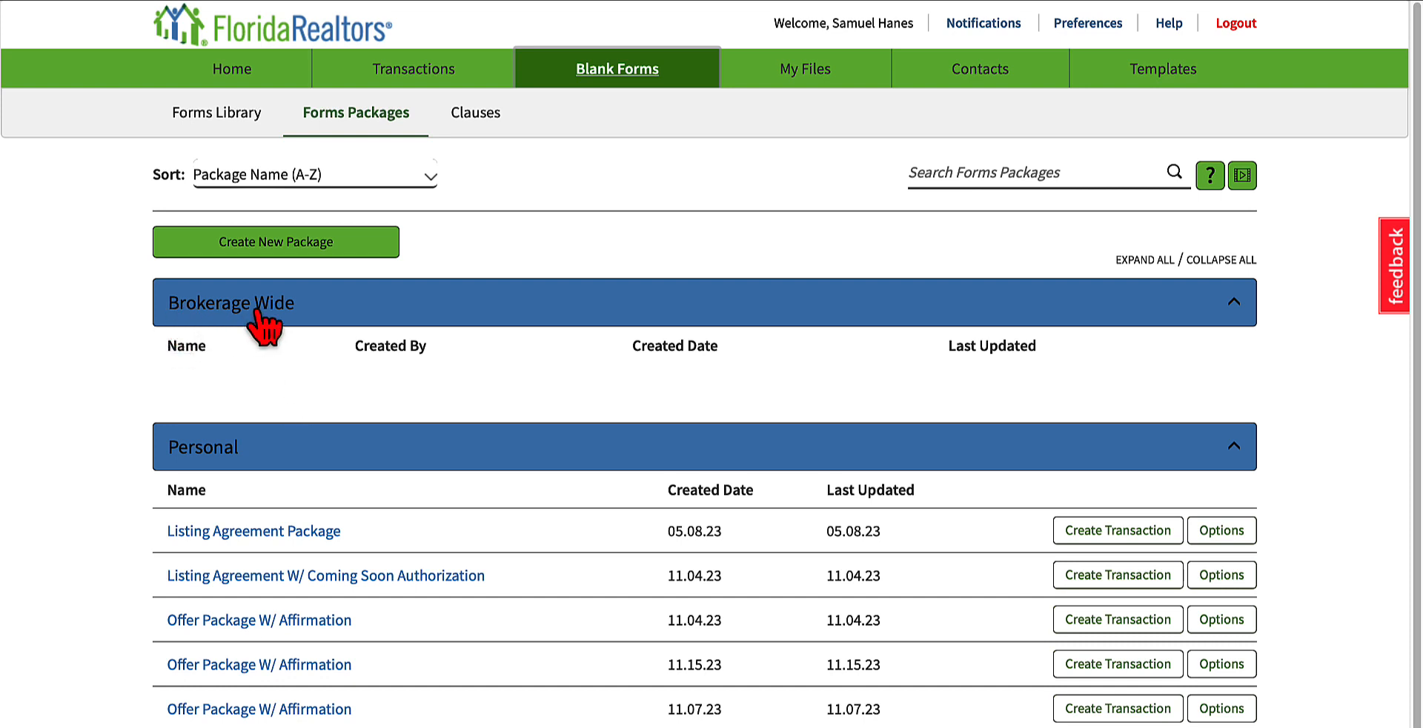
scroll(451, 358, "down", 1)
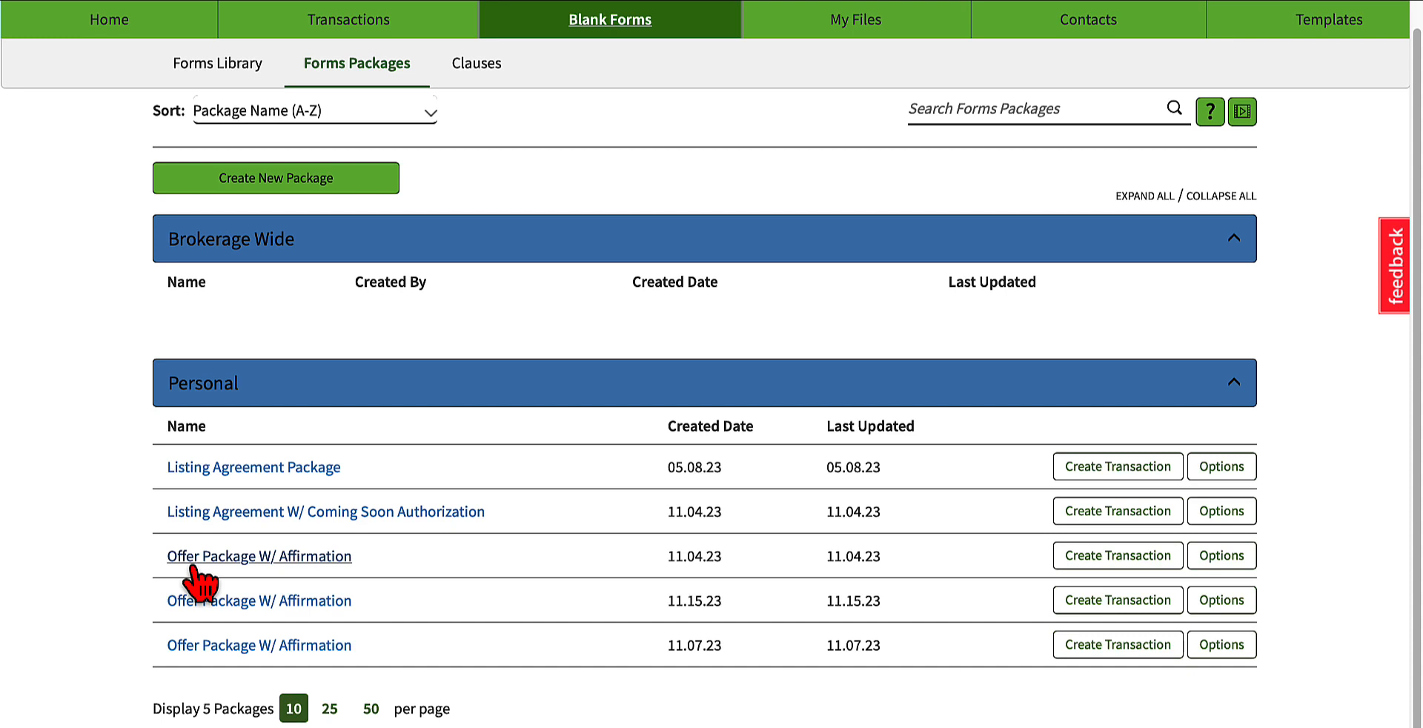
scroll(493, 675, "up", 1)
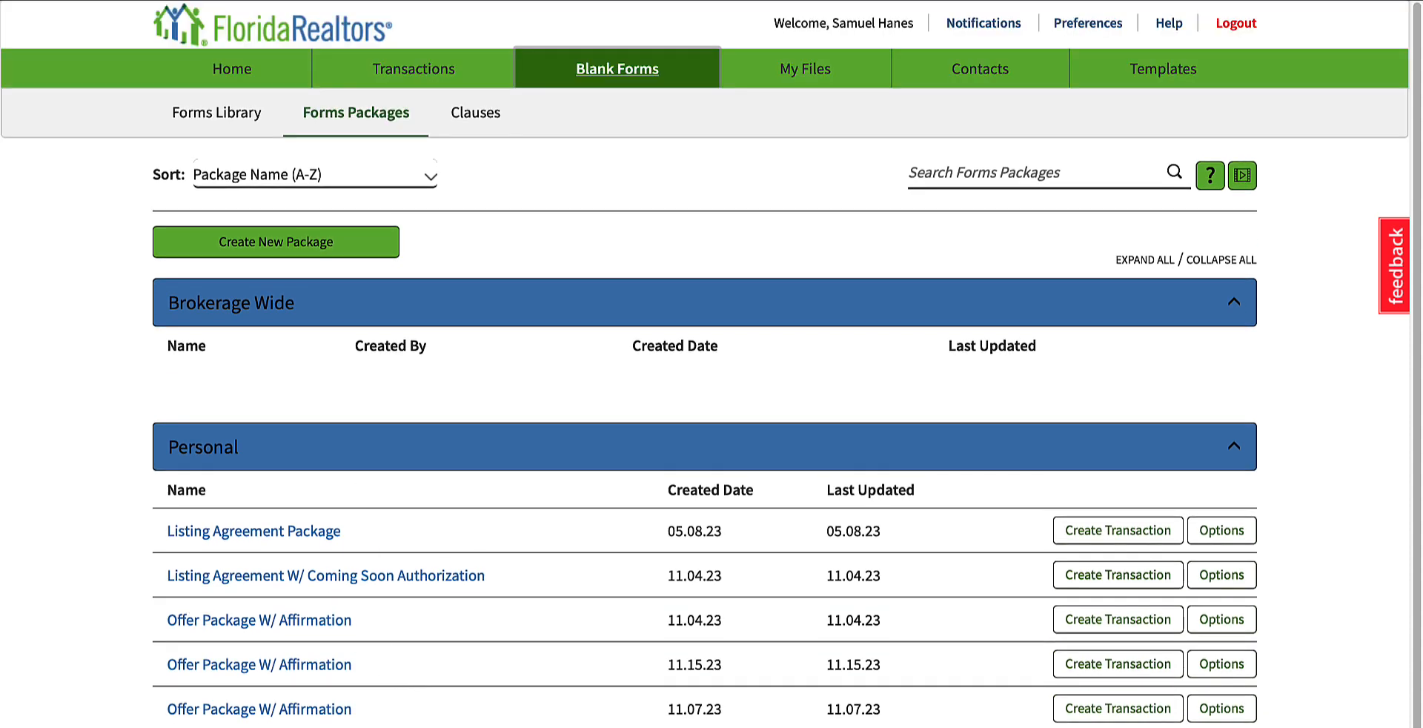
Step: Create a new forms package named "Offer Package W/ Affirmation" without a broker document checklist
left_click(325, 244)
left_click(533, 155)
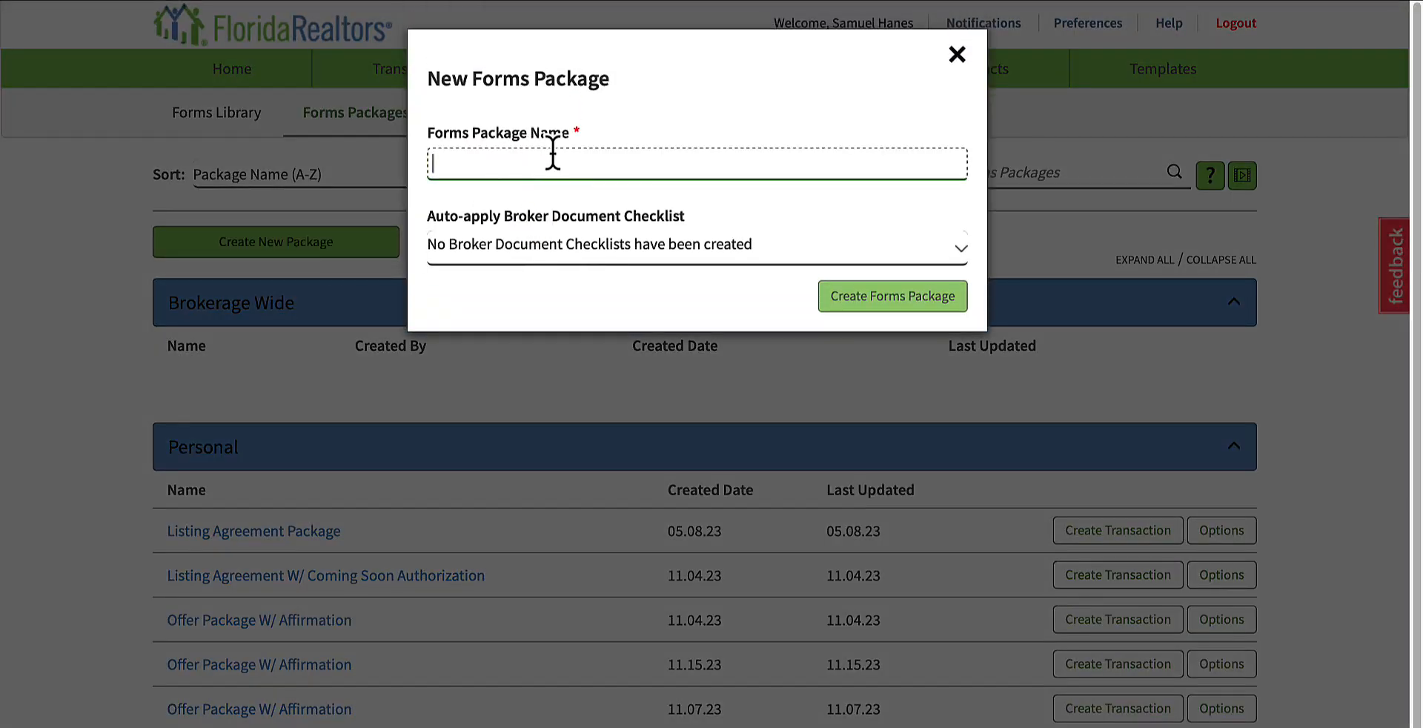
type("Offer Package W/ Affirmation")
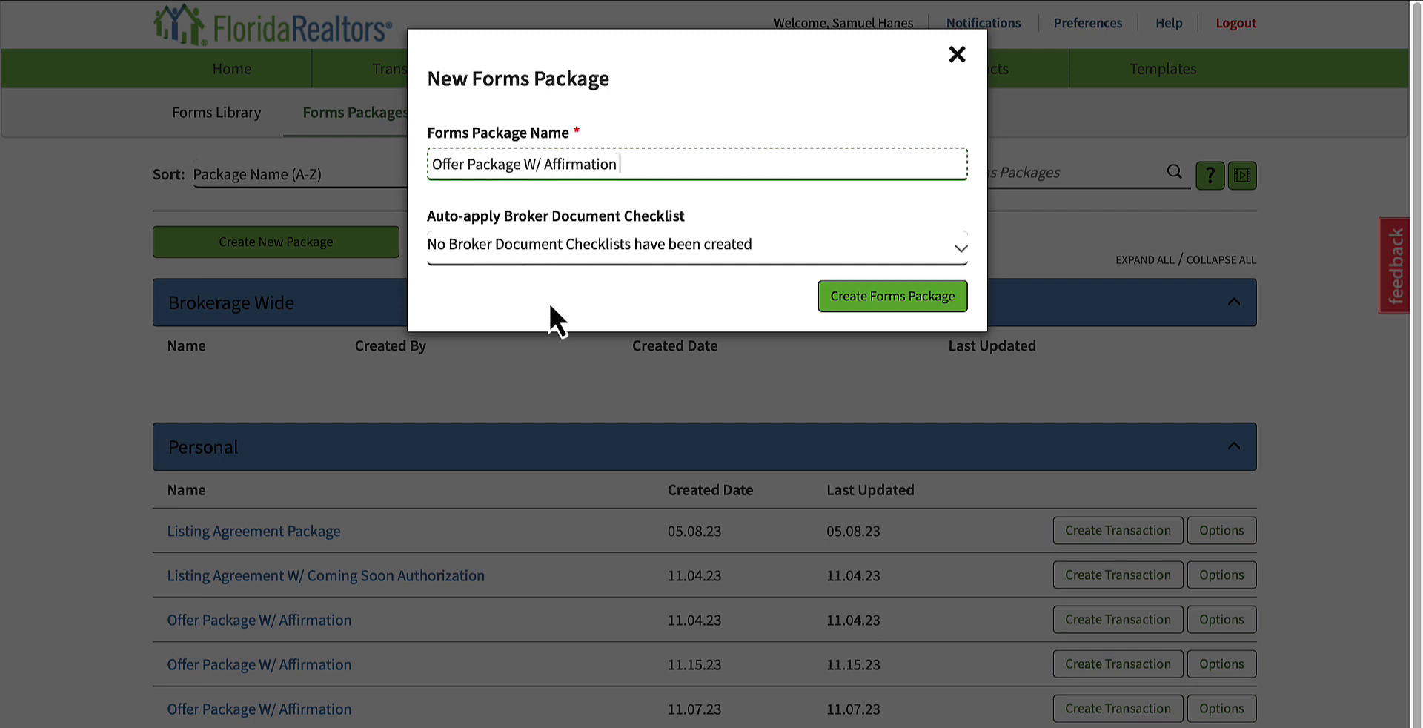
left_click(452, 243)
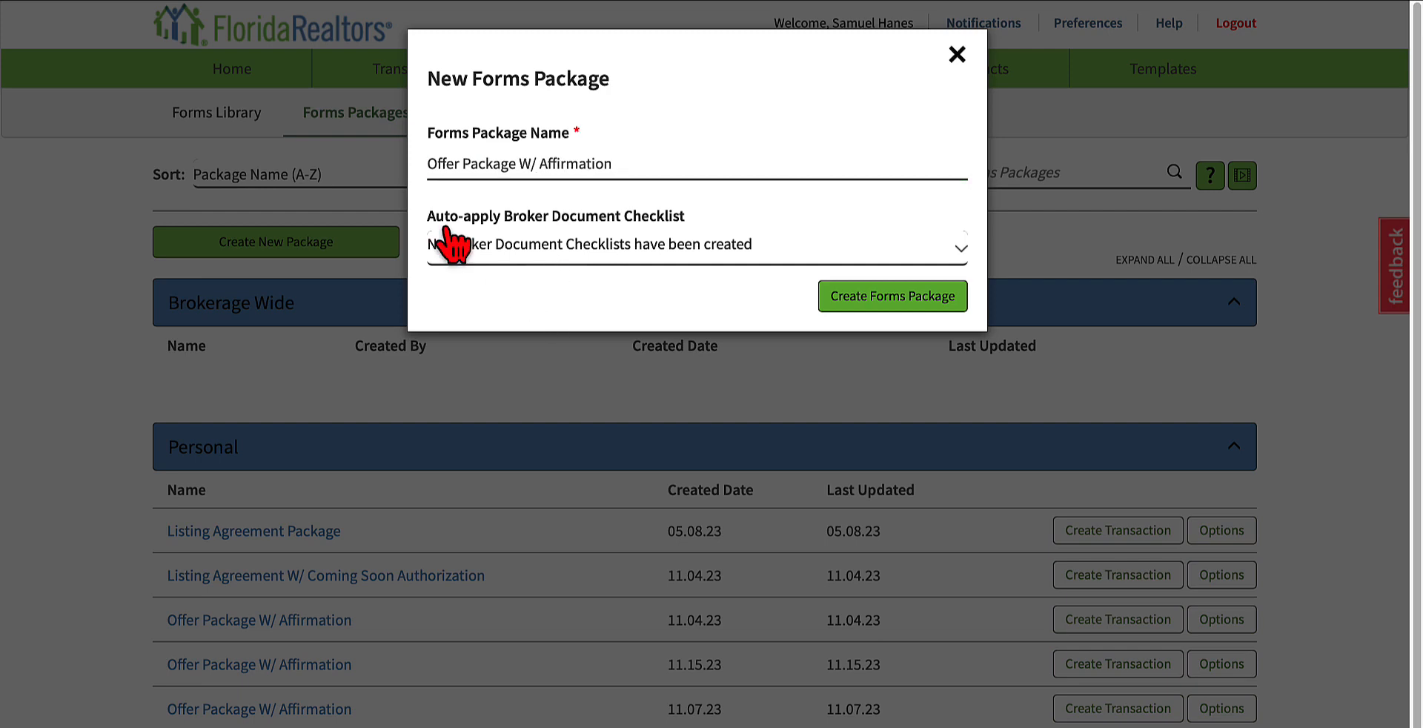
left_click(585, 260)
left_click(670, 197)
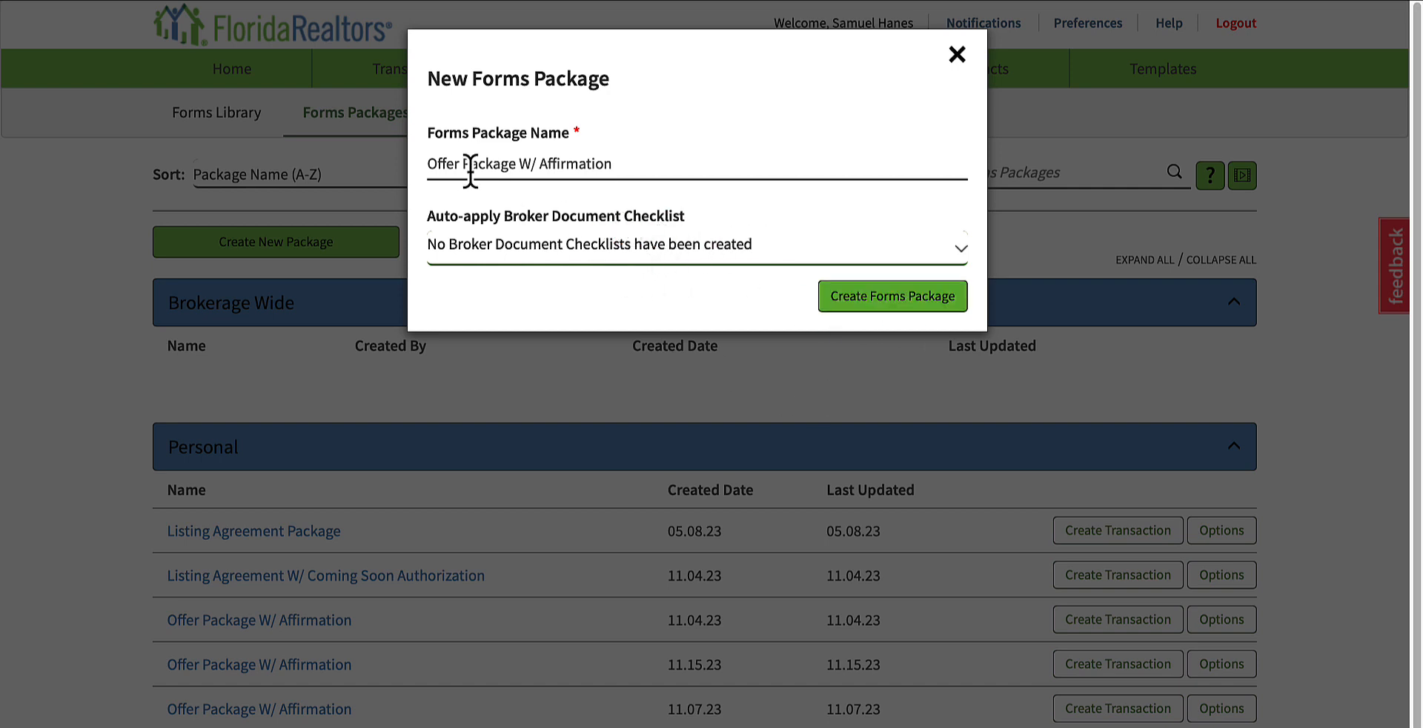
left_click(905, 320)
scroll(445, 480, "down", 2)
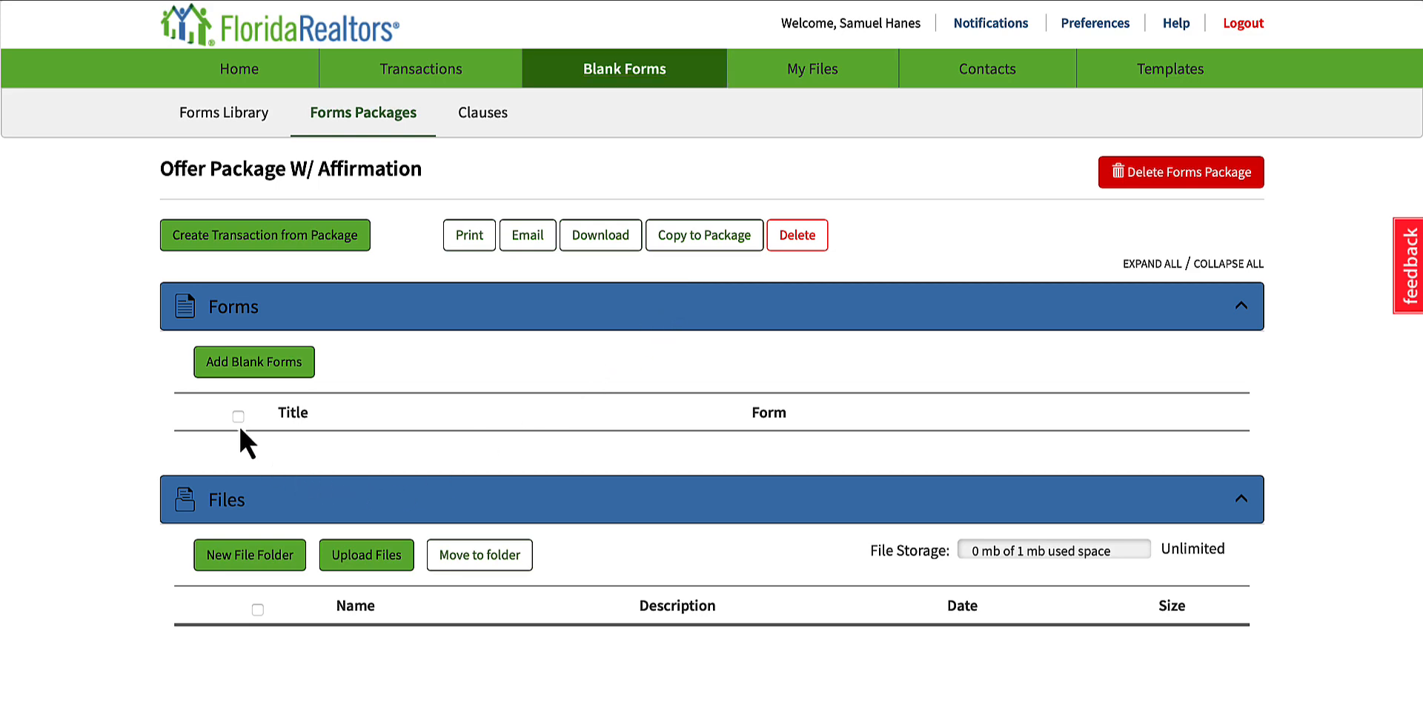
Step: Search the Miami Association Of Realtors library for "purchase" and add Request For Affirmation Of Presentation Of Purchase Offer to the package
left_click(259, 364)
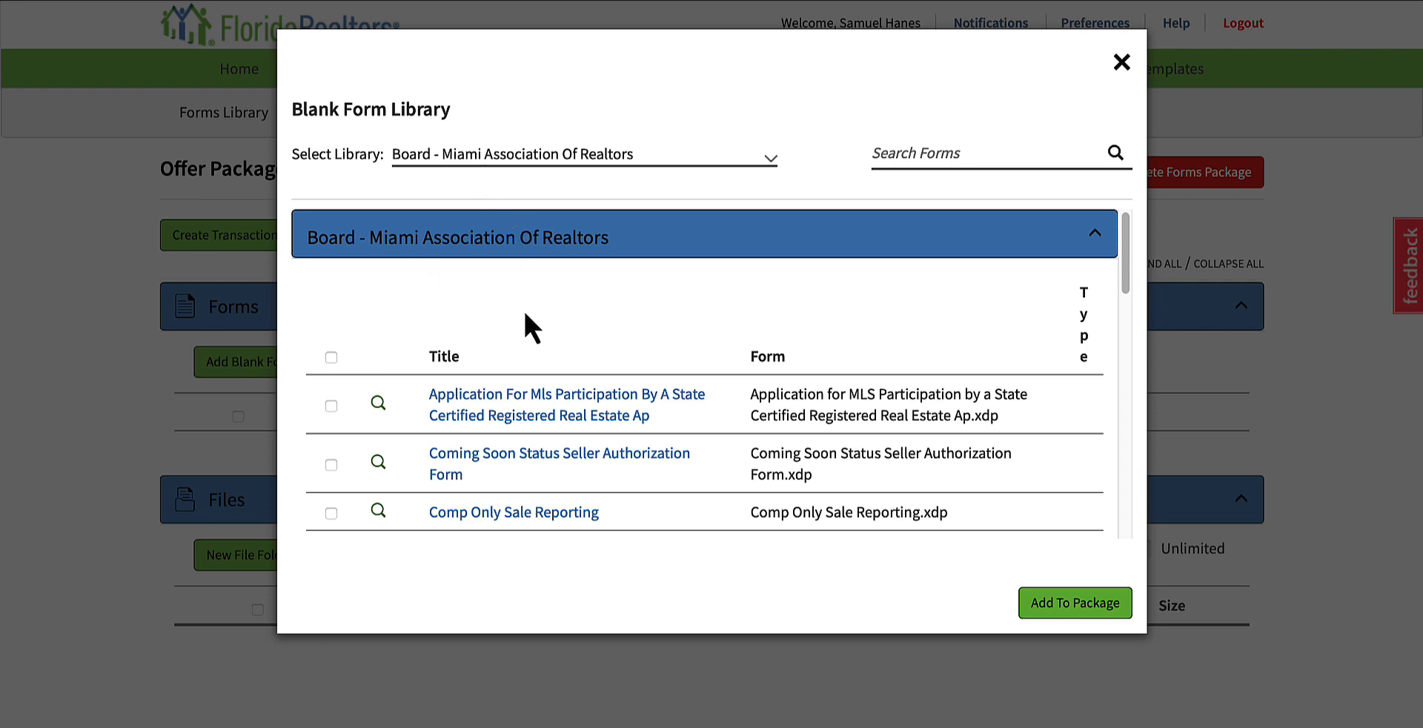
scroll(532, 326, "down", 5)
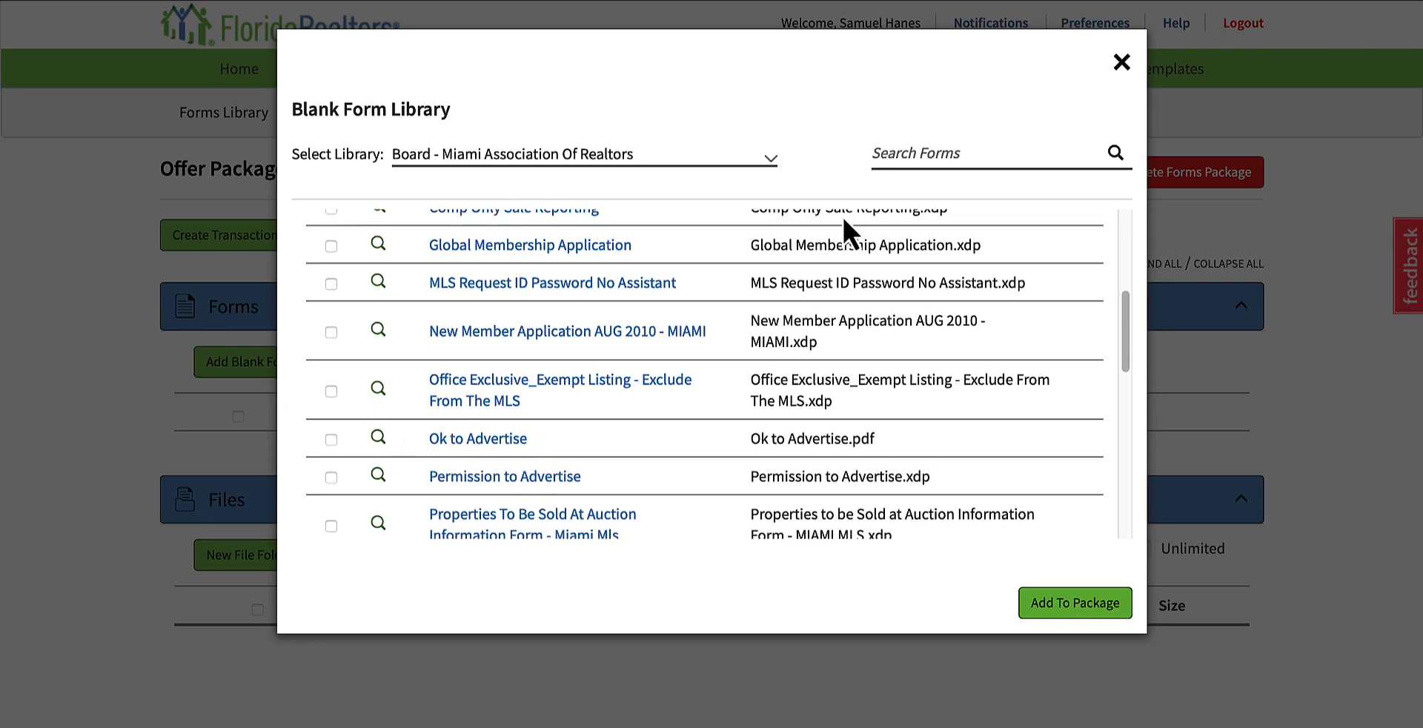
left_click(922, 153)
type("purchase")
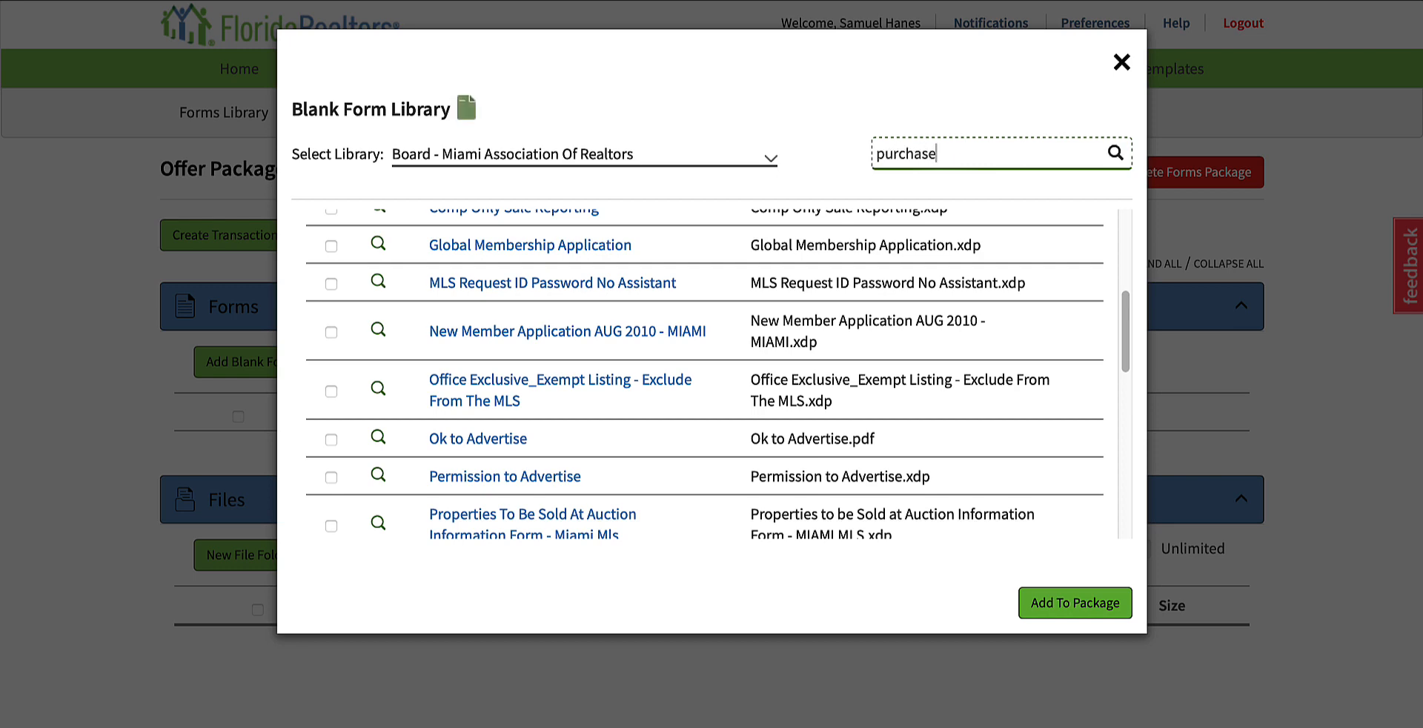
key("Return")
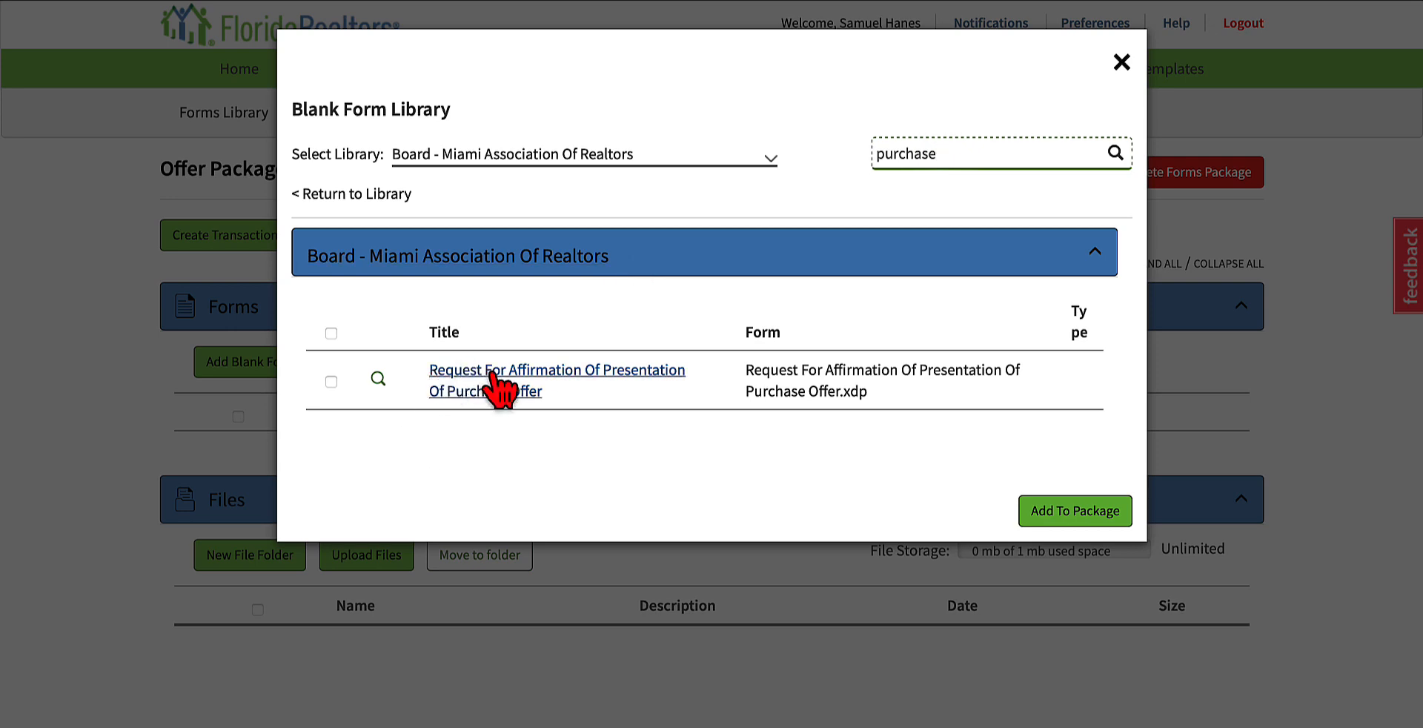
left_click(333, 403)
left_click(331, 381)
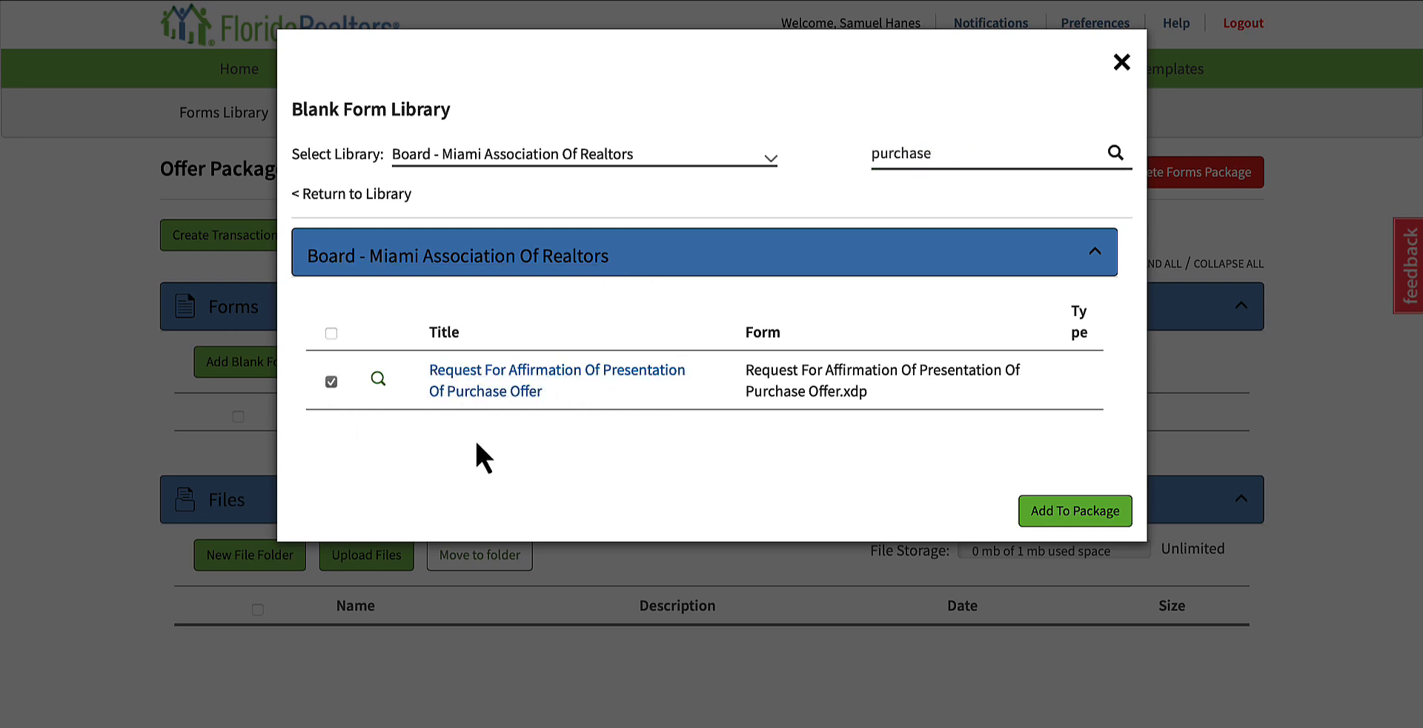
left_click(1109, 512)
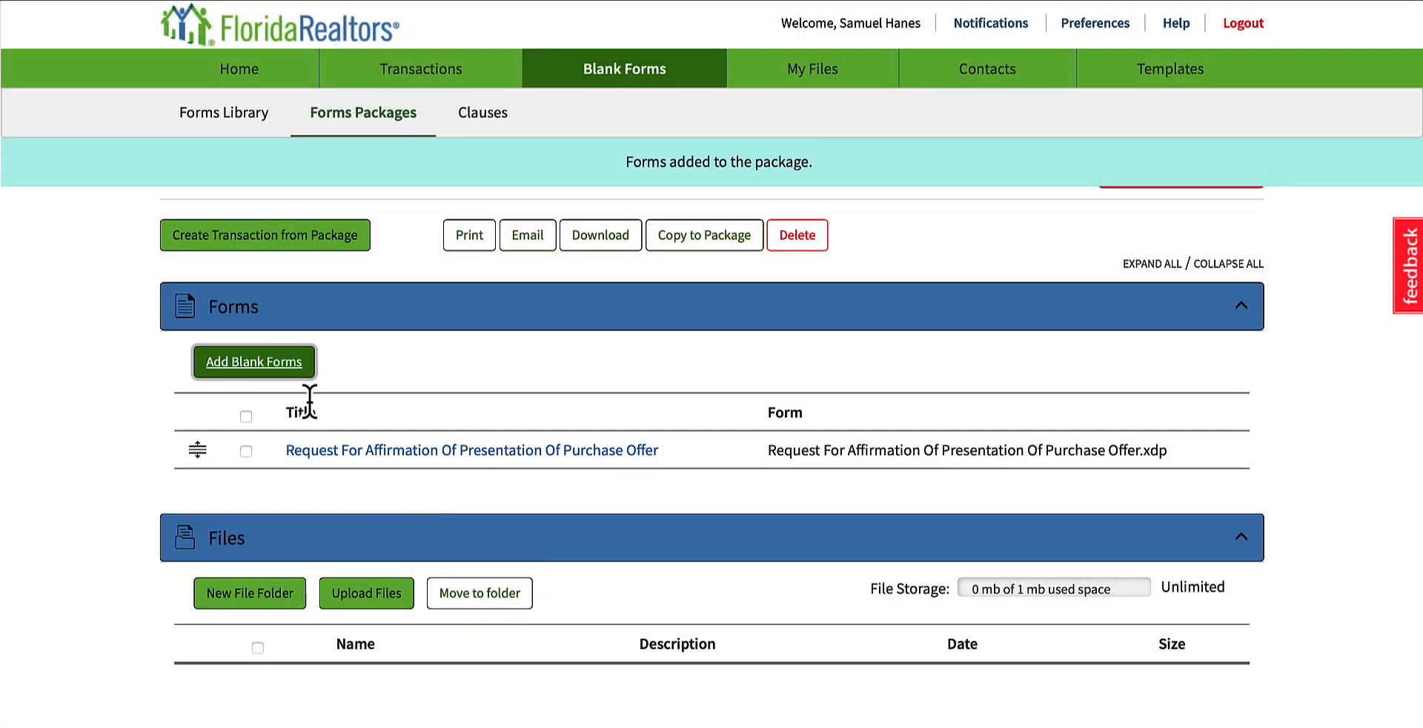
Step: Search the Florida library for "purchase" and add Residential Contract for Sale and Purchase to the package
left_click(265, 365)
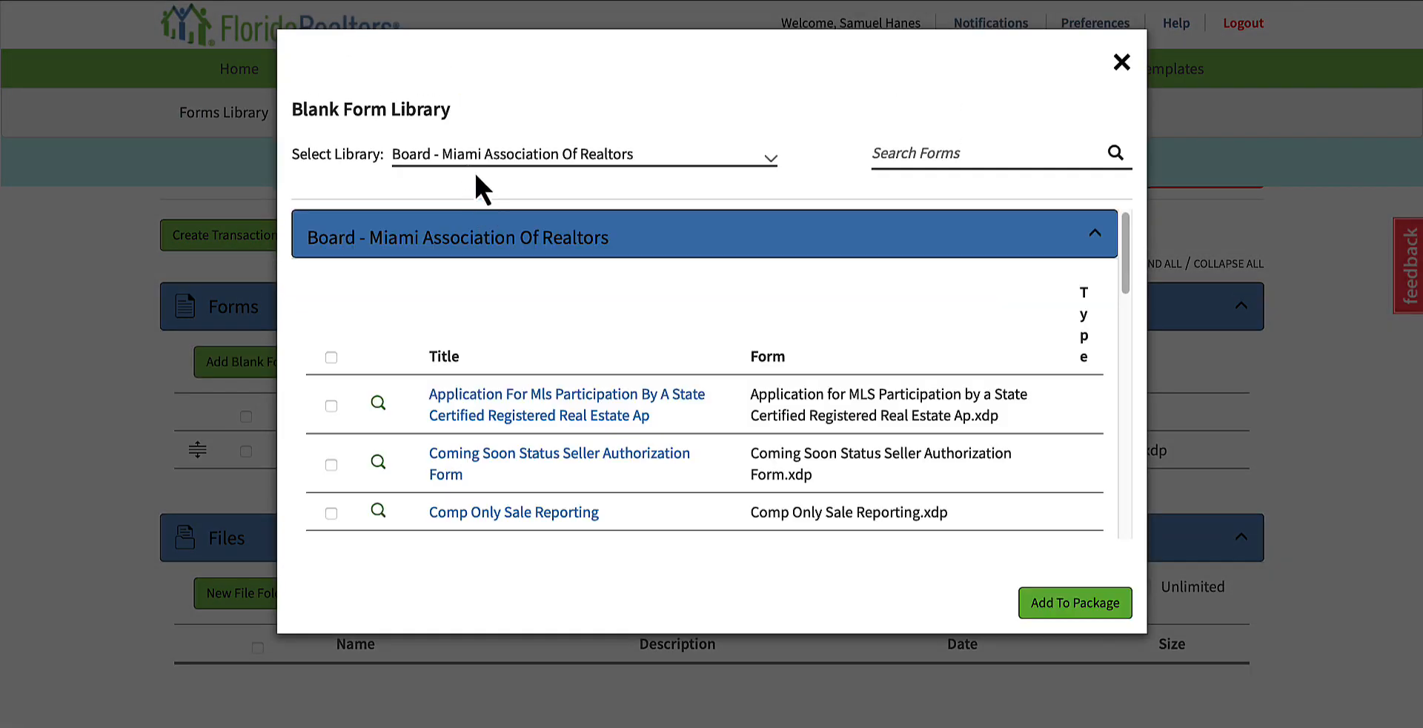
left_click(477, 172)
left_click(491, 182)
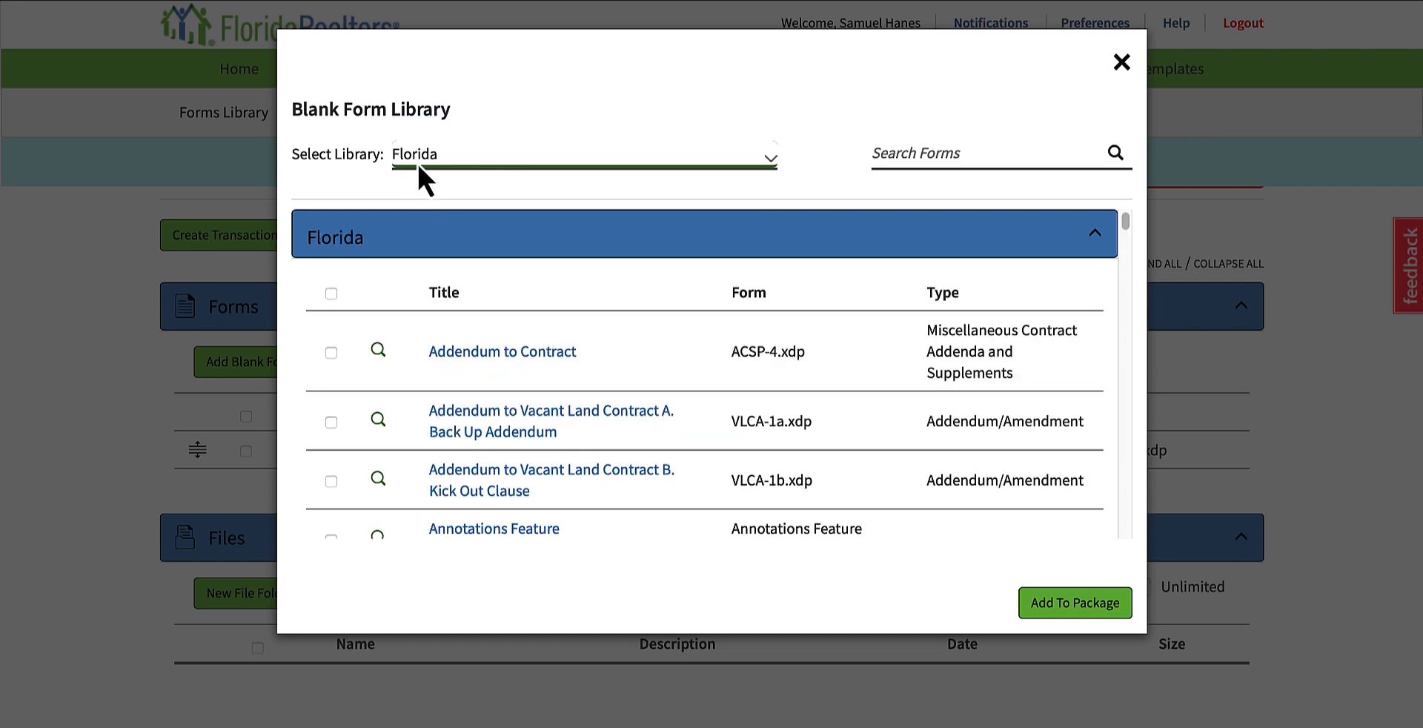
left_click(968, 144)
type("purchase")
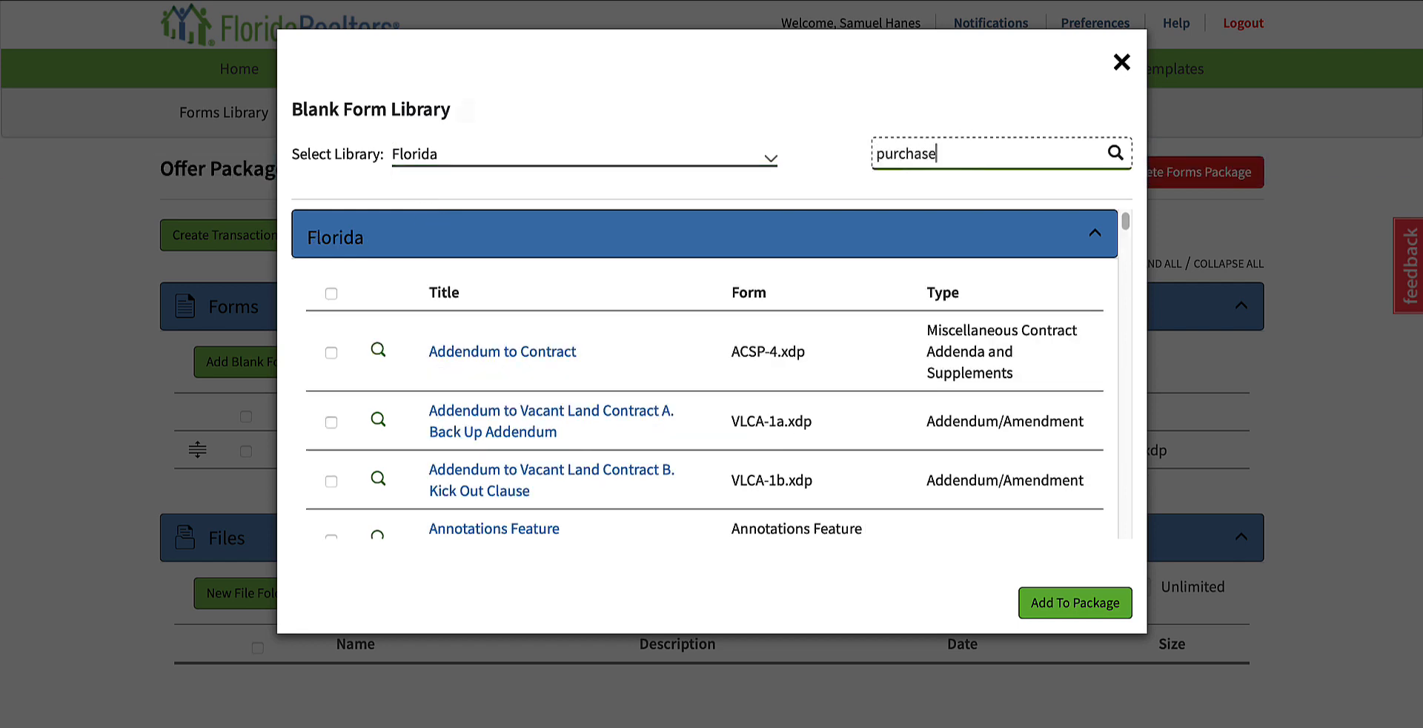
key("Return")
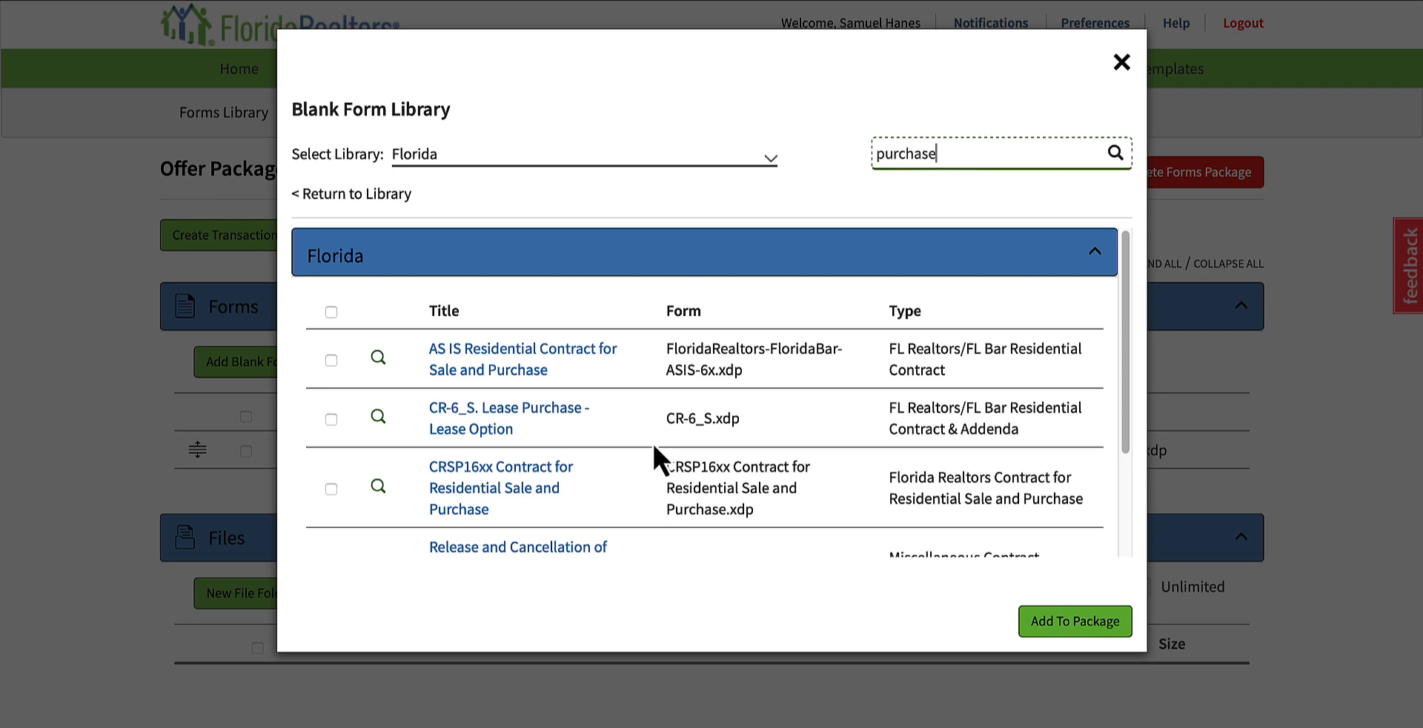
scroll(655, 401, "down", 1)
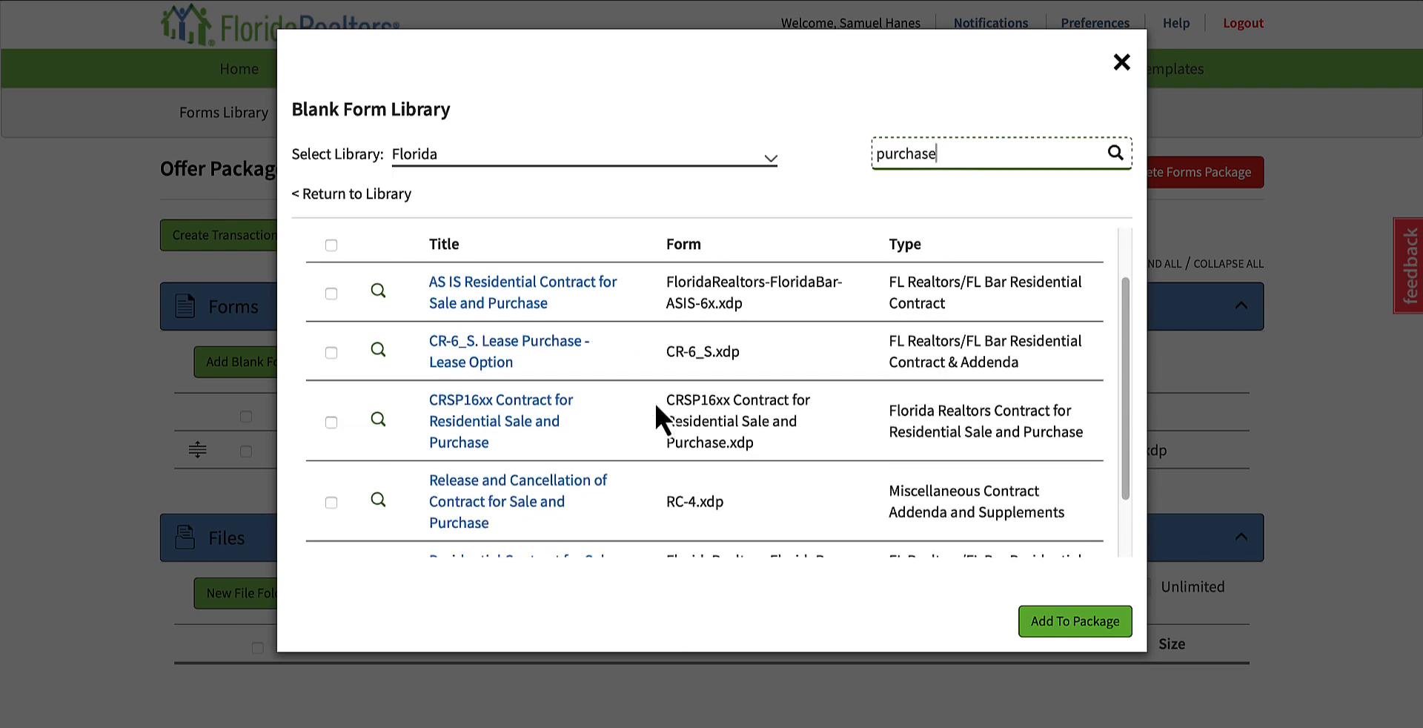
scroll(655, 401, "down", 1)
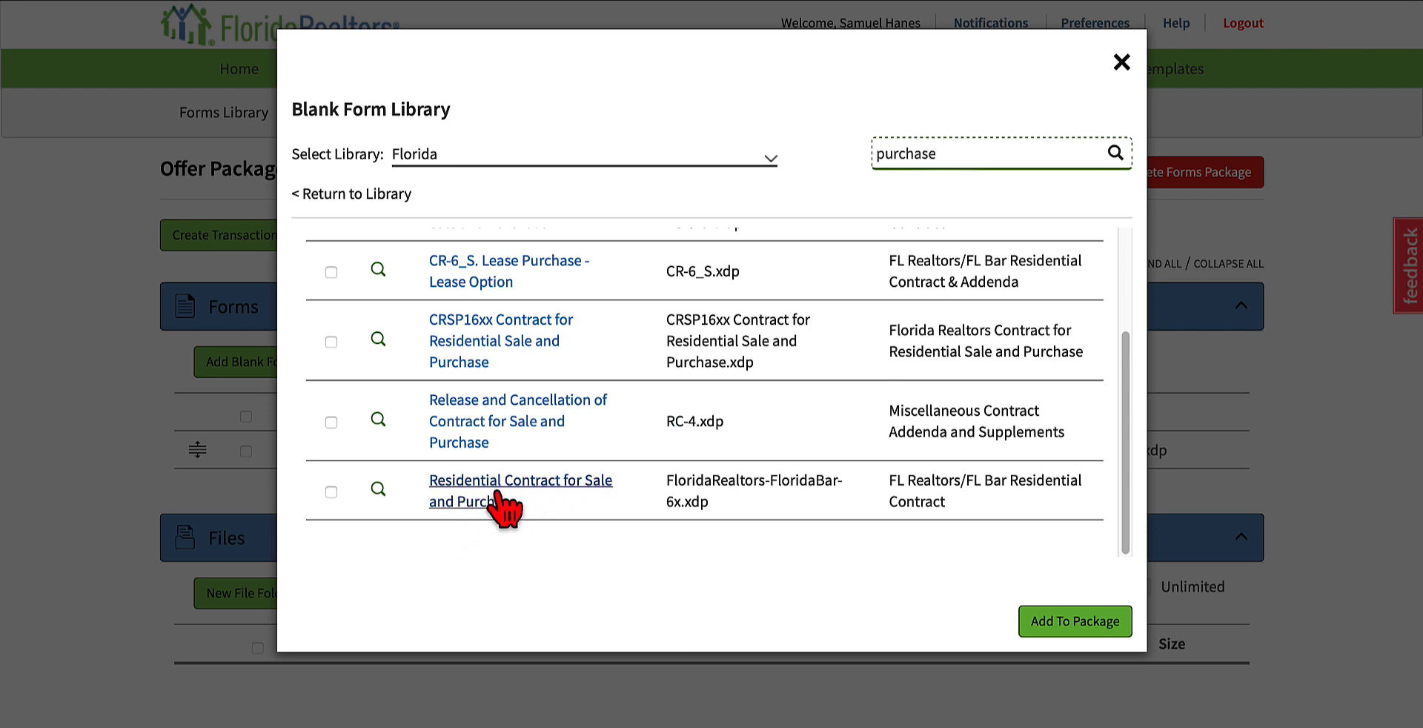
left_click(330, 497)
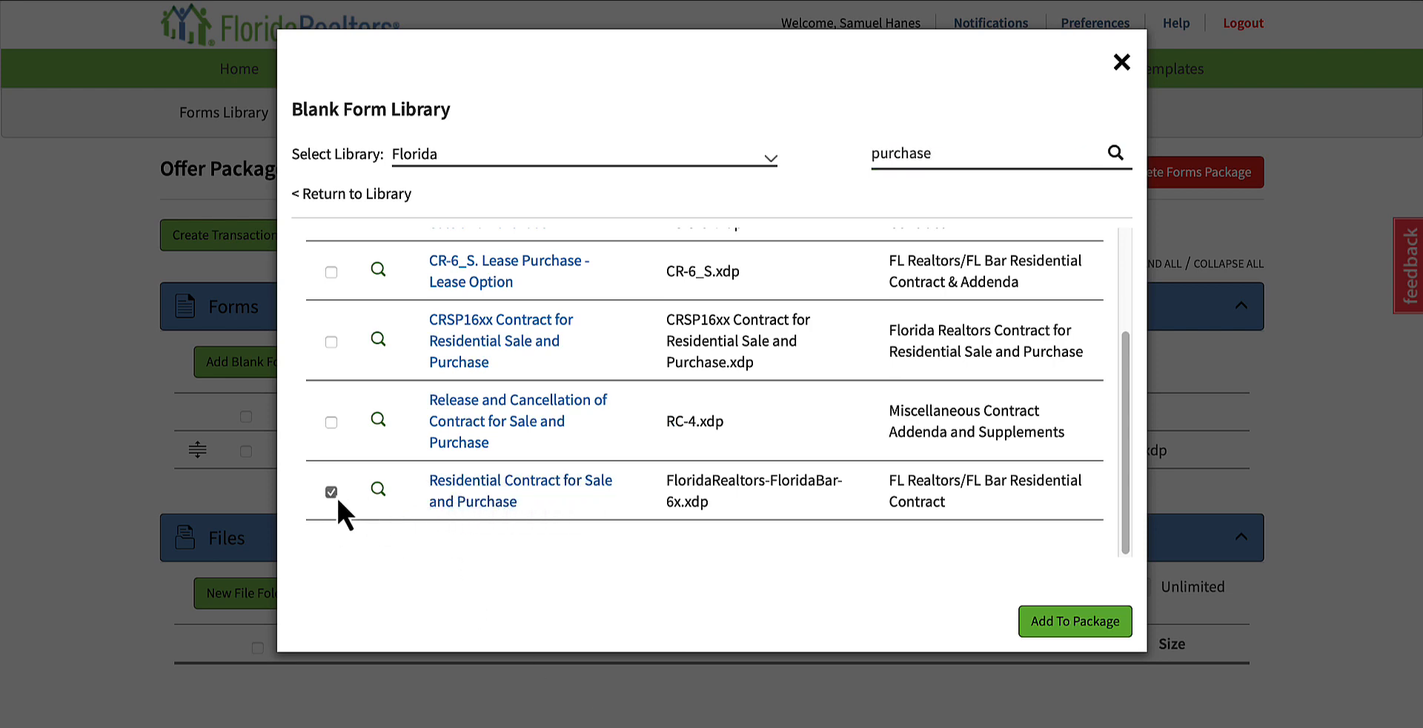
left_click(1104, 628)
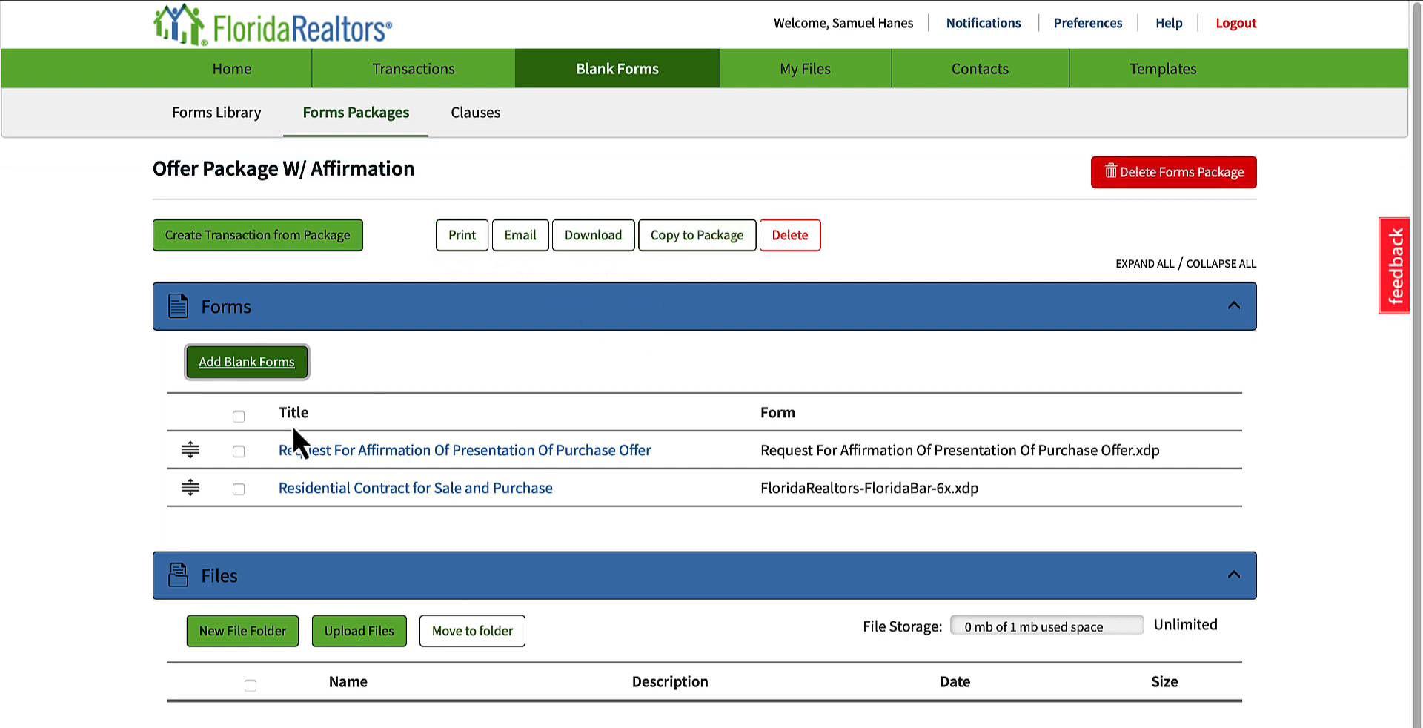
Step: Delete both purchase forms from the Offer Package W/ Affirmation
left_click(239, 416)
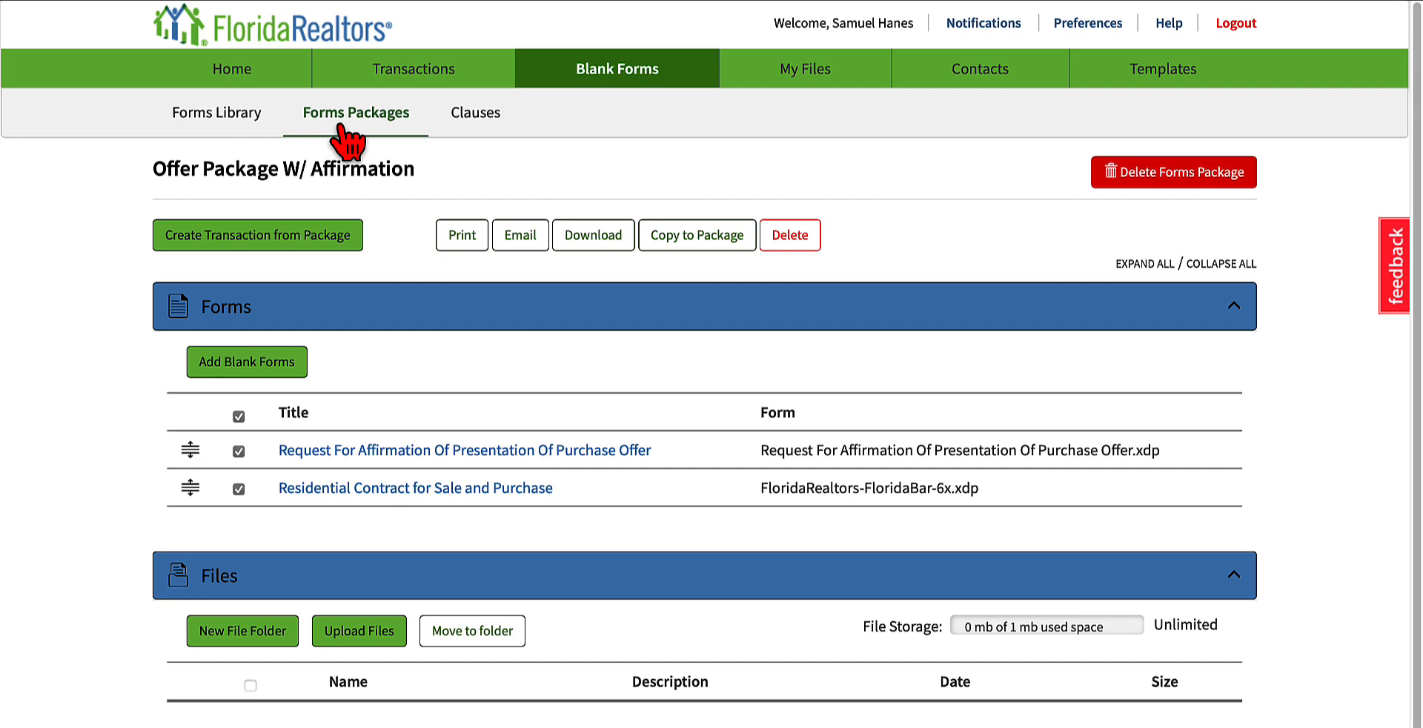
left_click(777, 232)
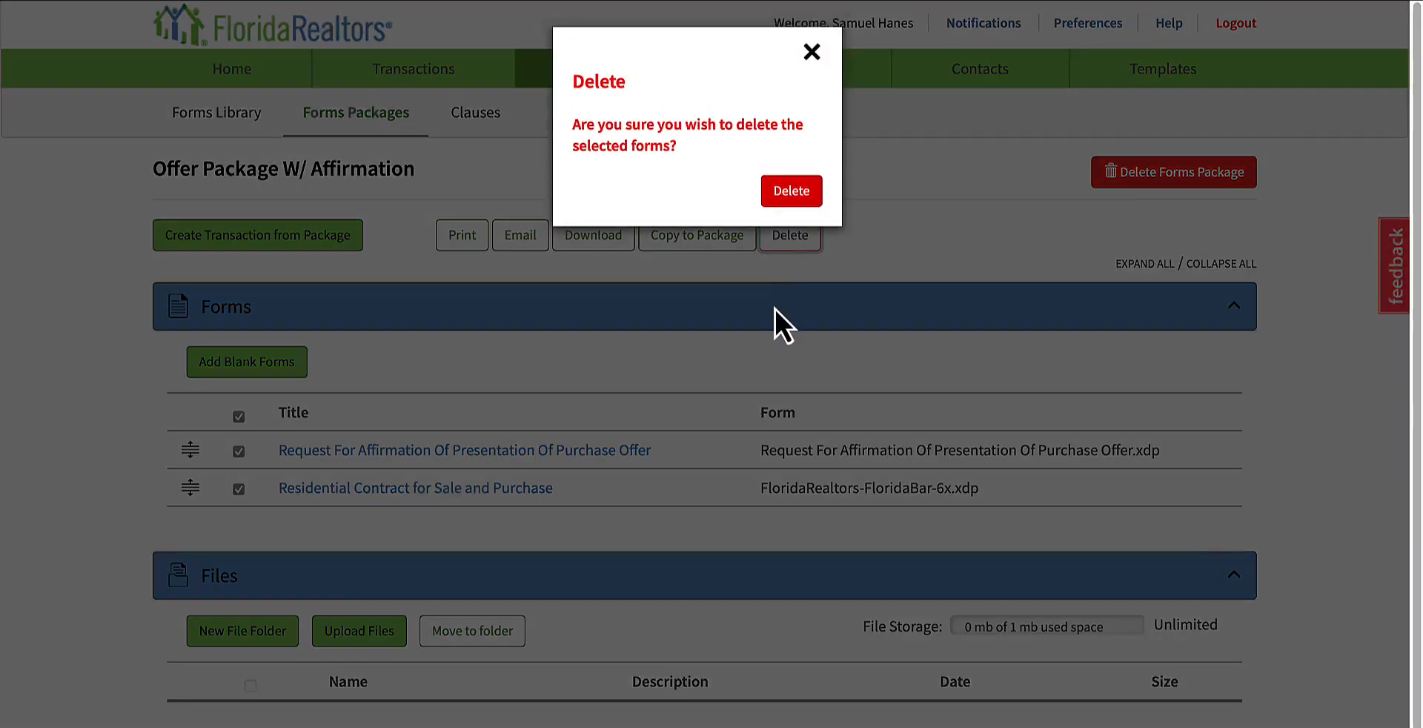
left_click(774, 197)
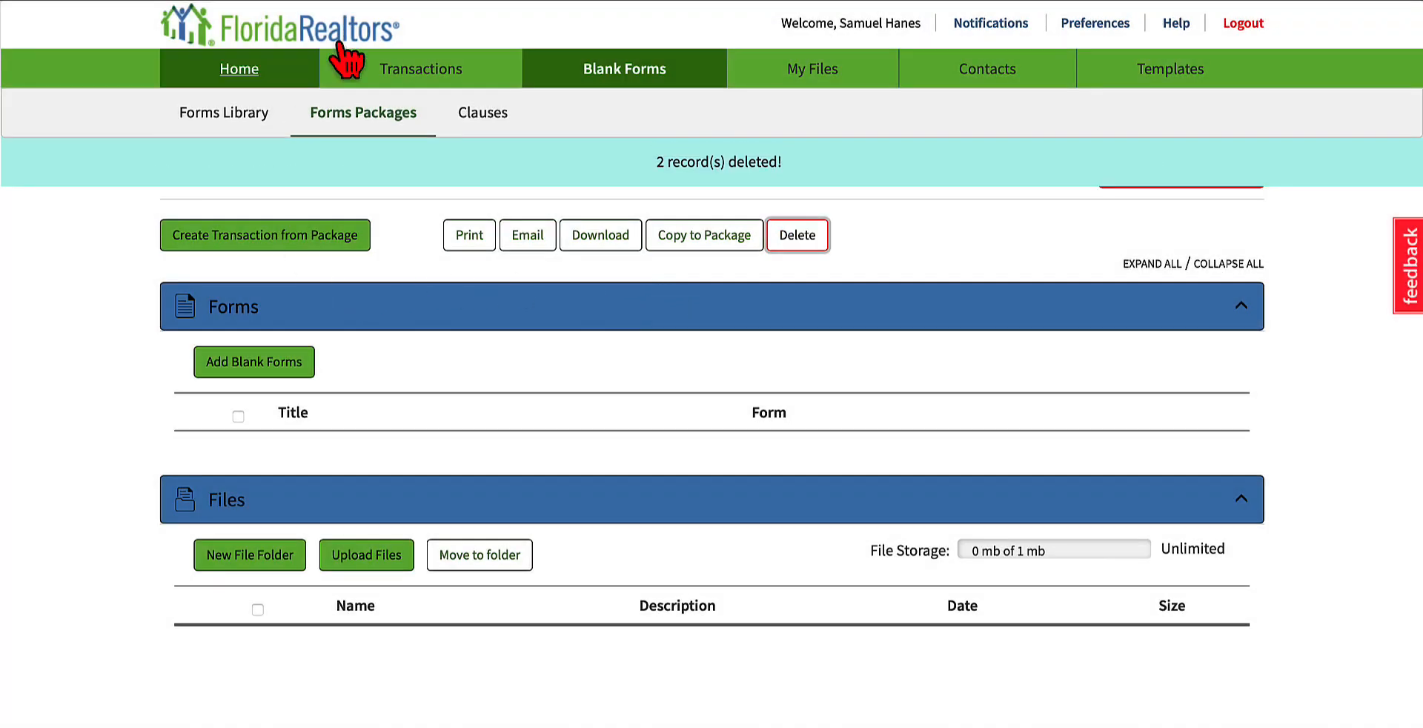
Step: Open Clauses and read the personal clauses for As Is, Buyer: Living room items included in purchase offer, and Confidentiality
left_click(478, 112)
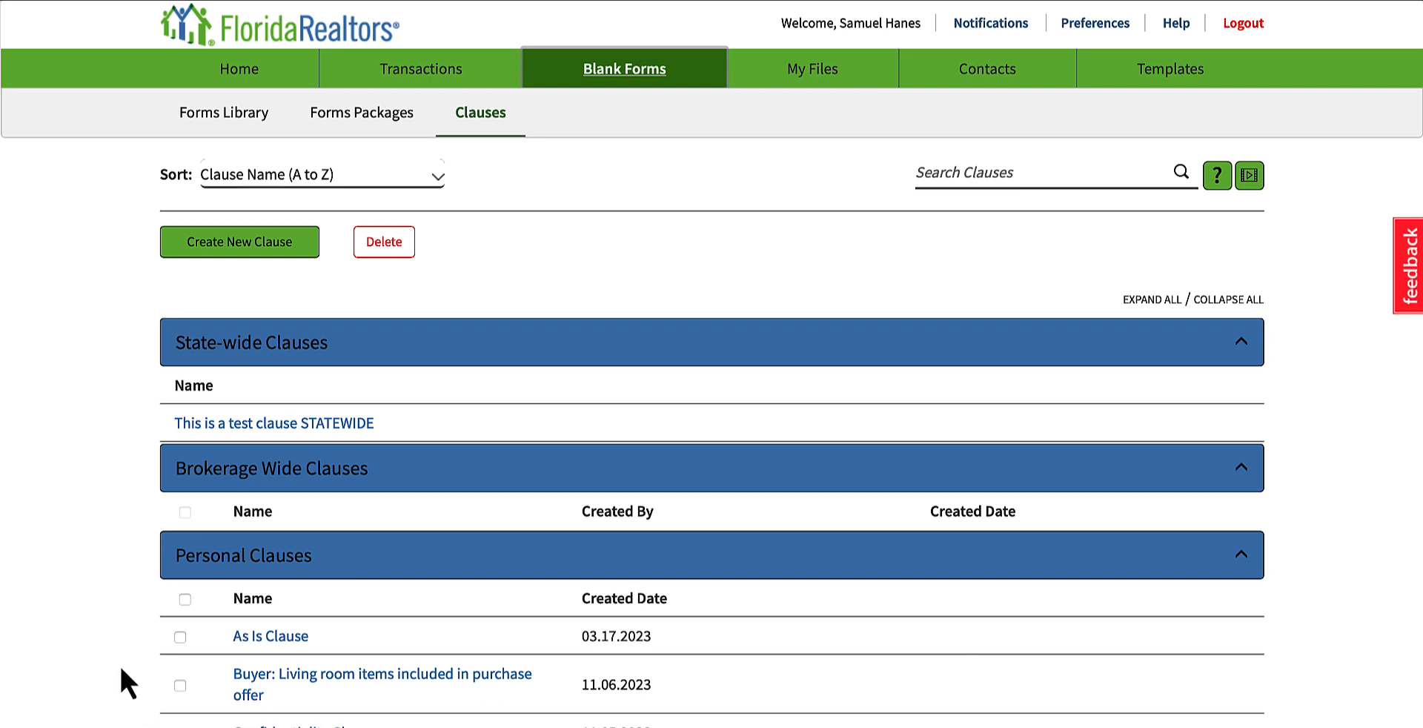
left_click(256, 635)
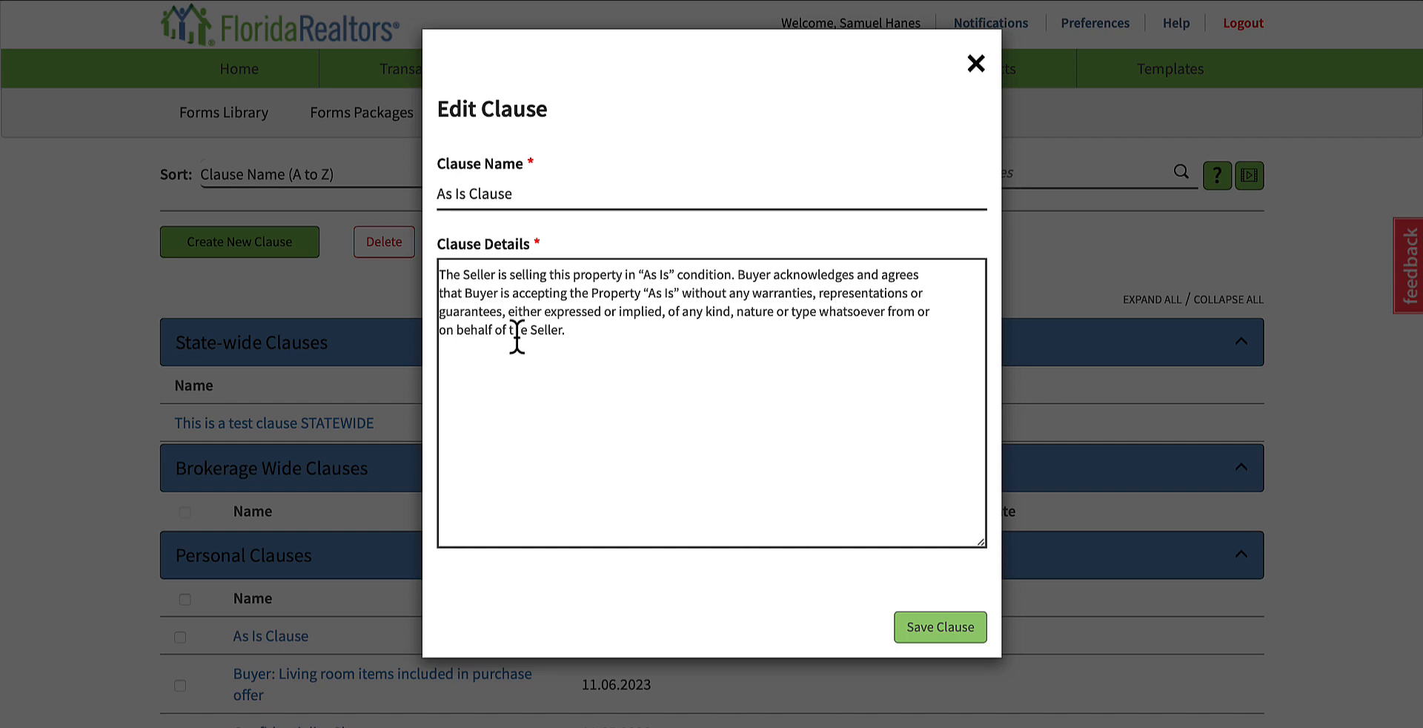
left_click(976, 65)
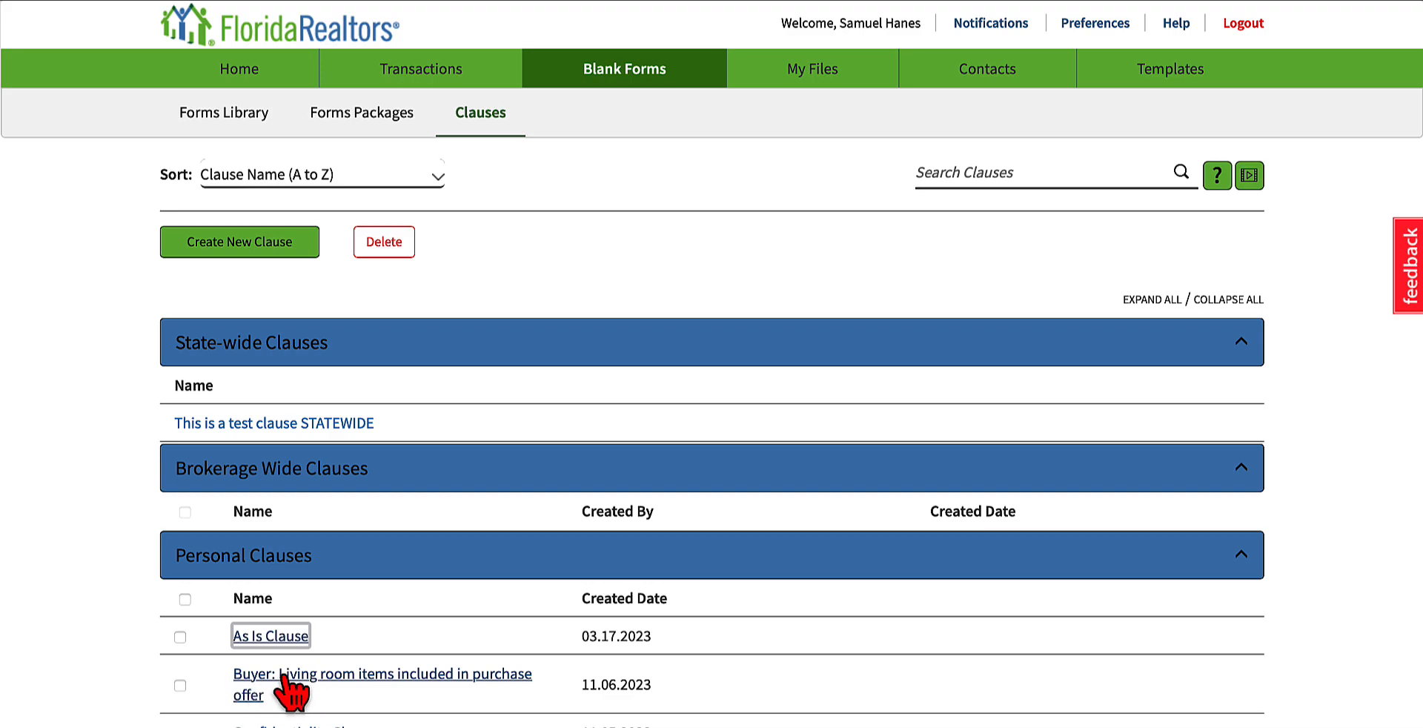
left_click(455, 693)
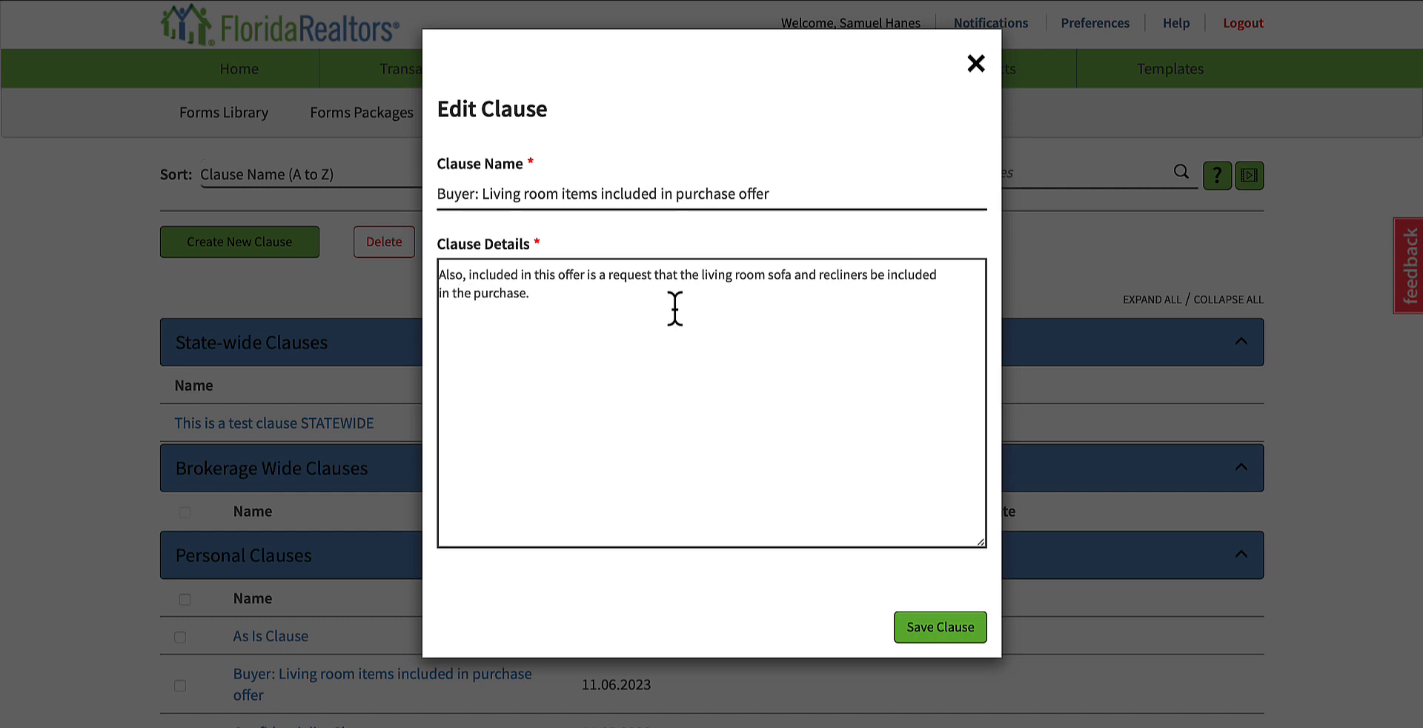
left_click(975, 64)
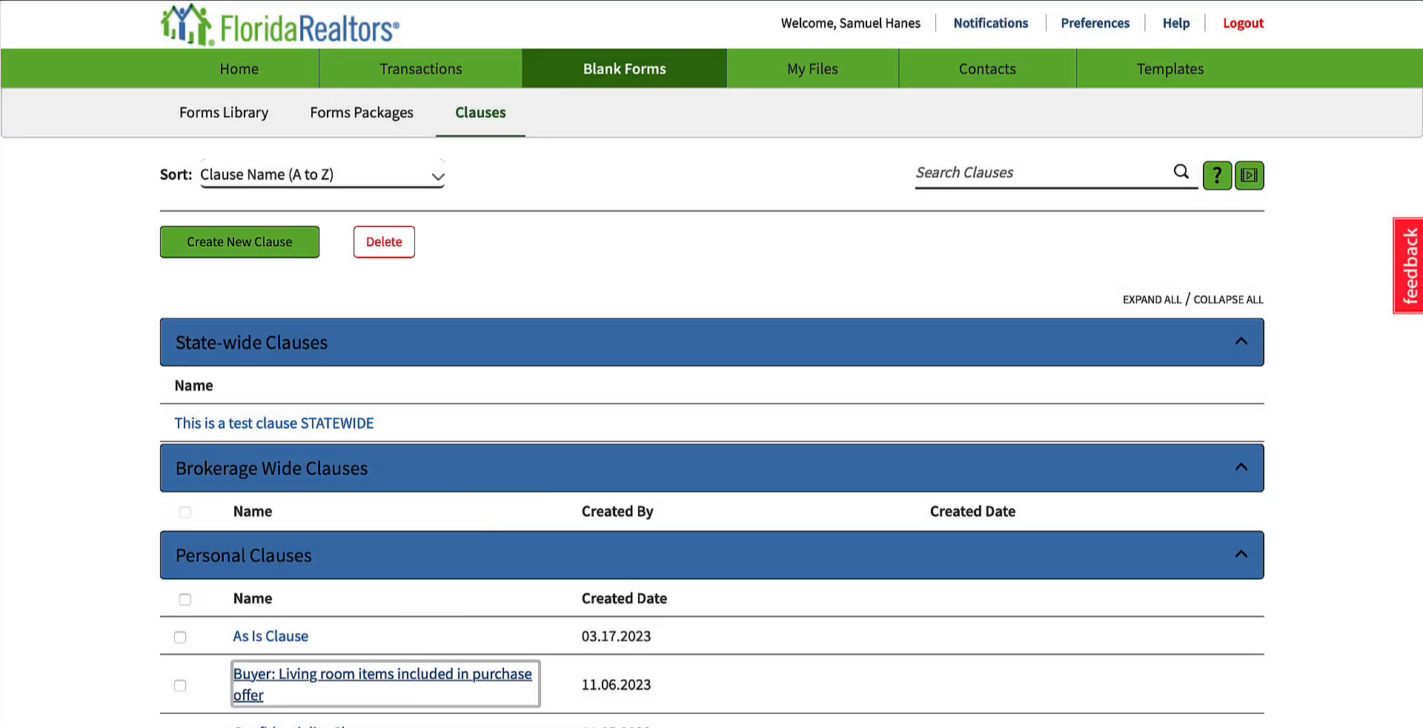
key("Tab")
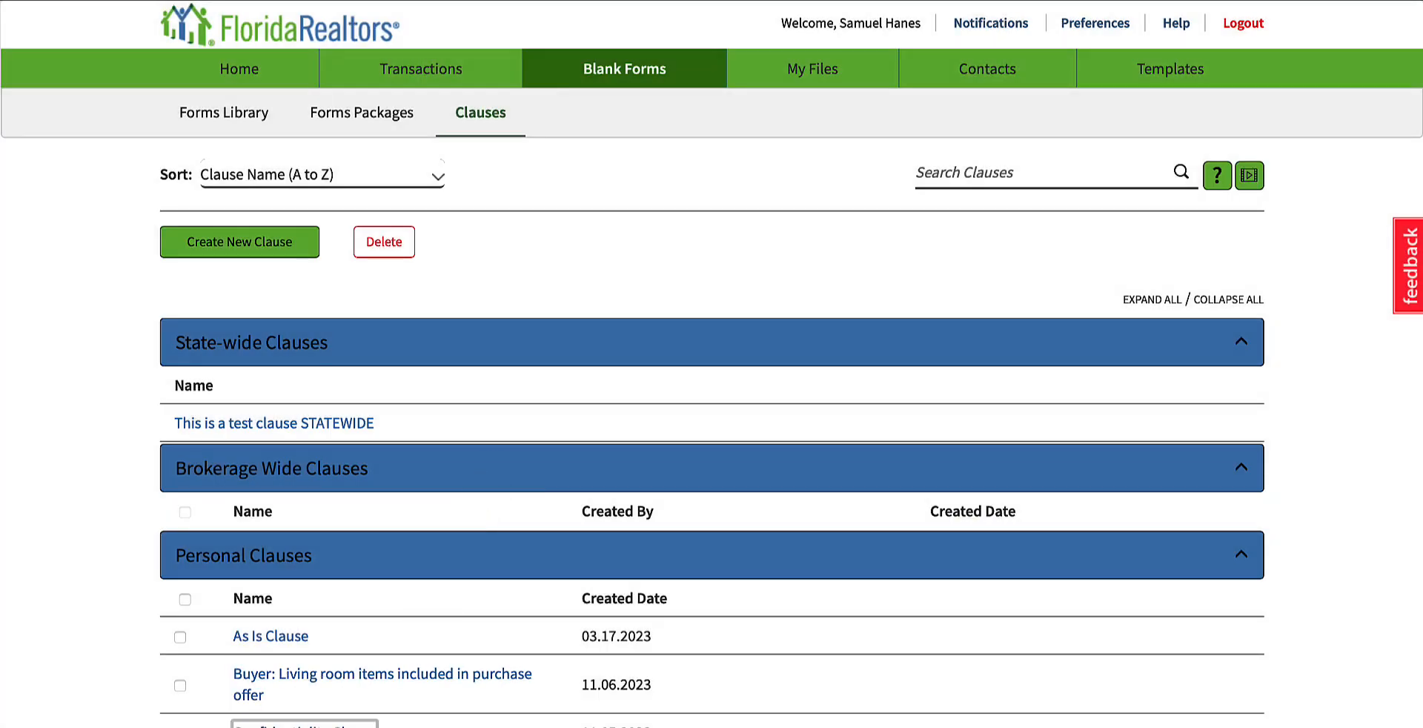
key("Return")
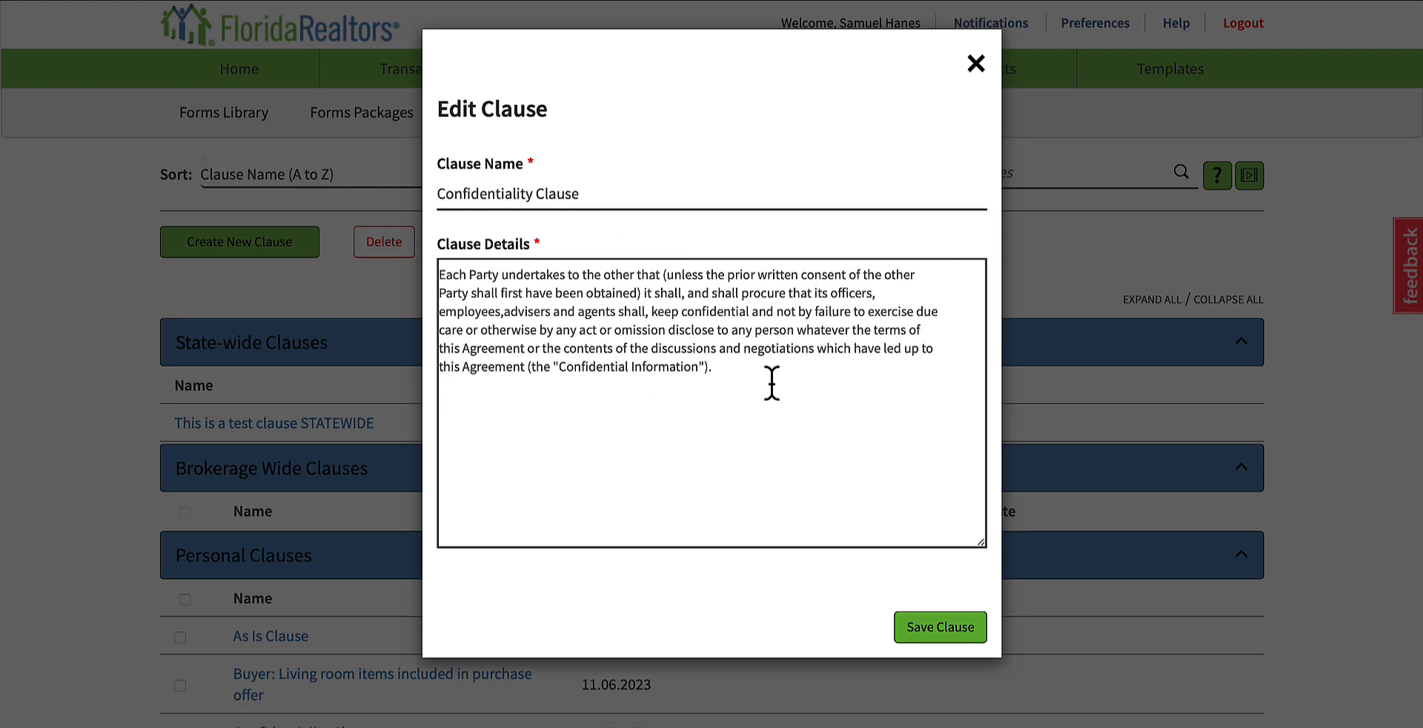
left_click(976, 63)
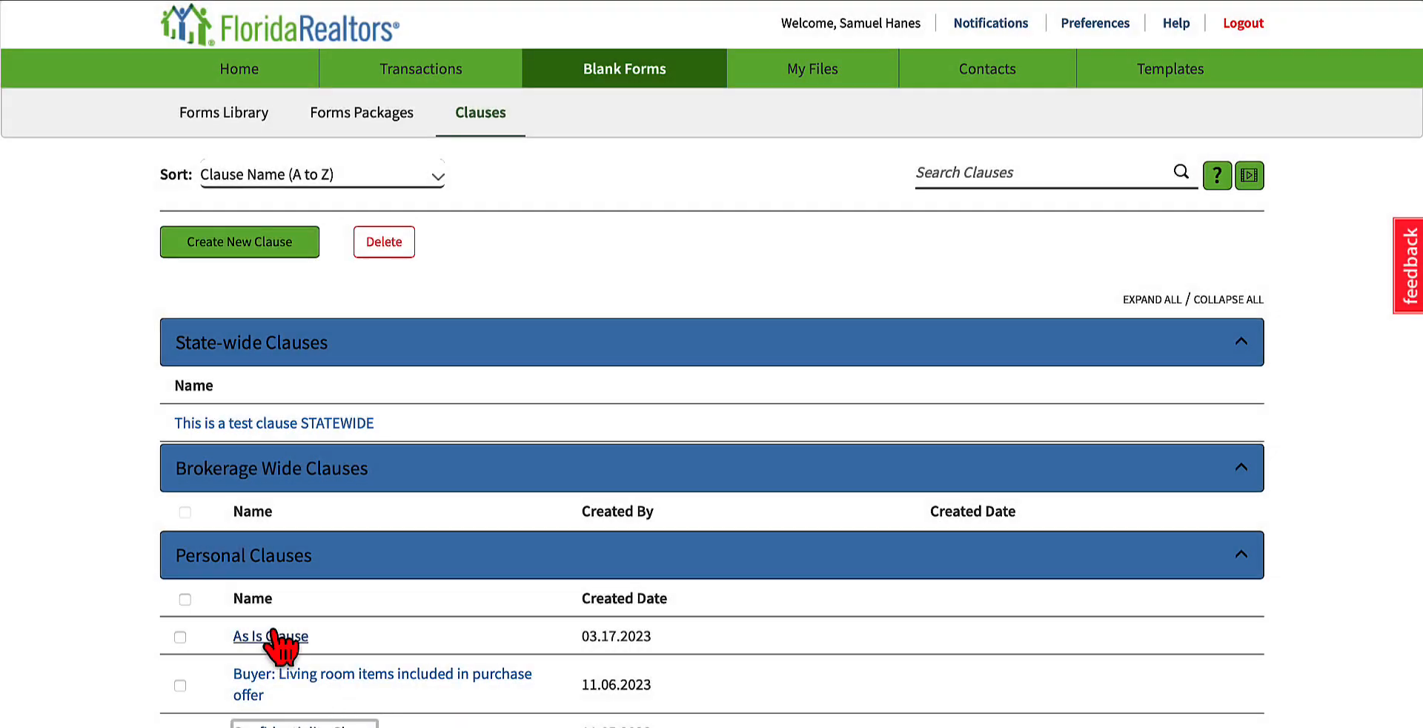
Step: Draft a new clause named "As is Clause" using the wording copied from the existing As Is Clause, and close it without saving
left_click(276, 637)
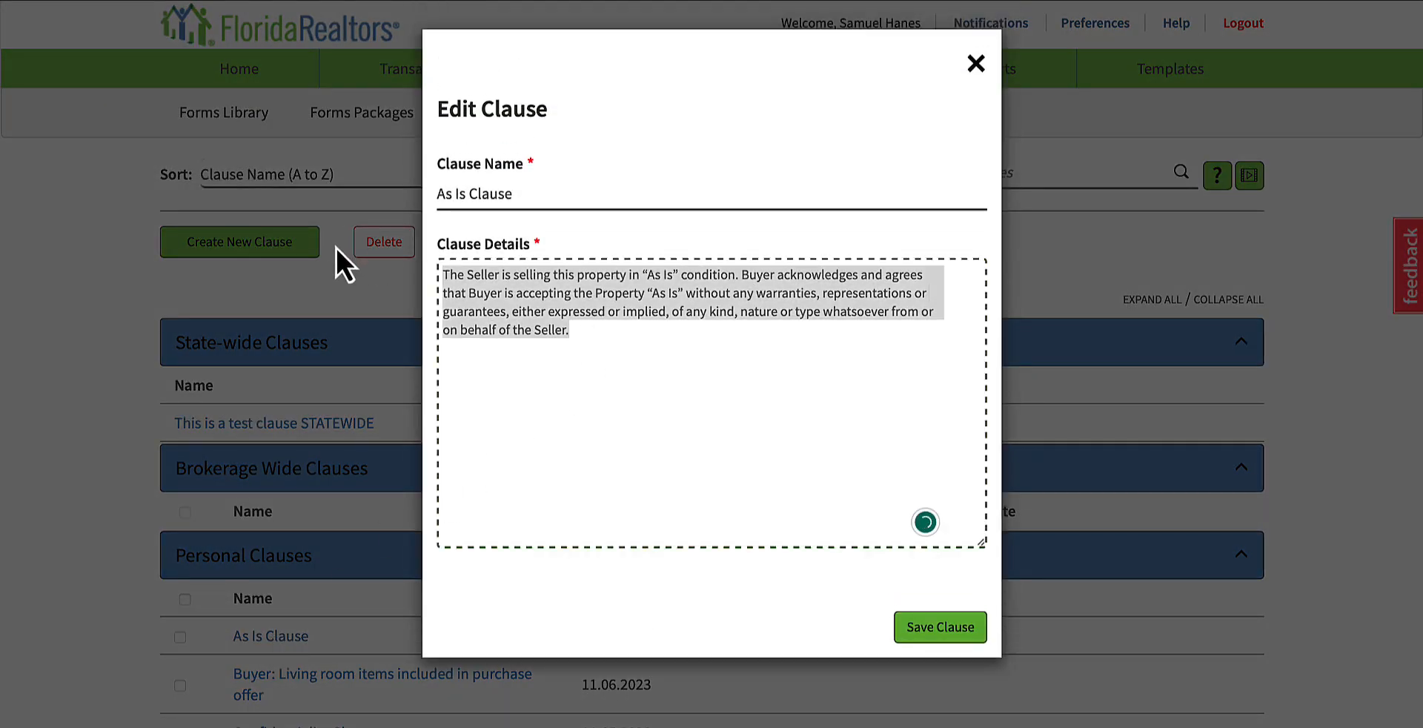
left_click(976, 63)
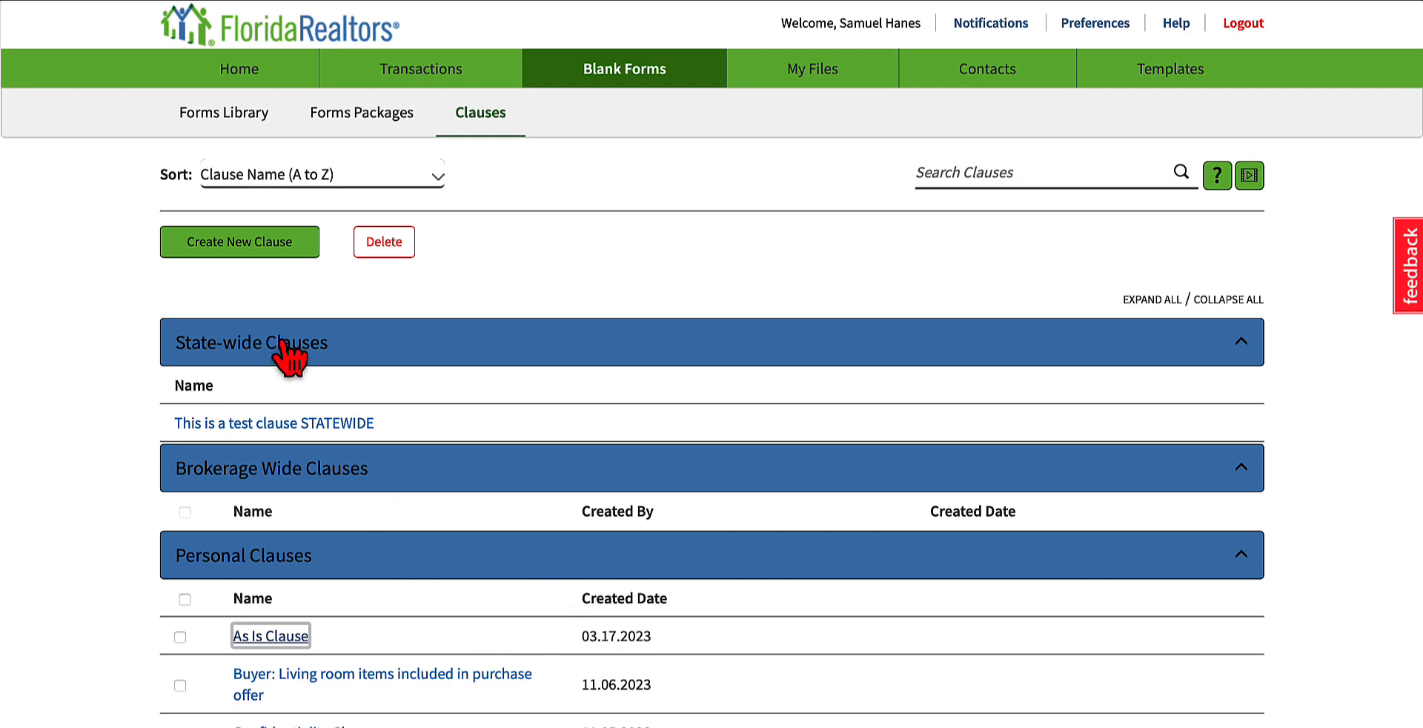
left_click(263, 251)
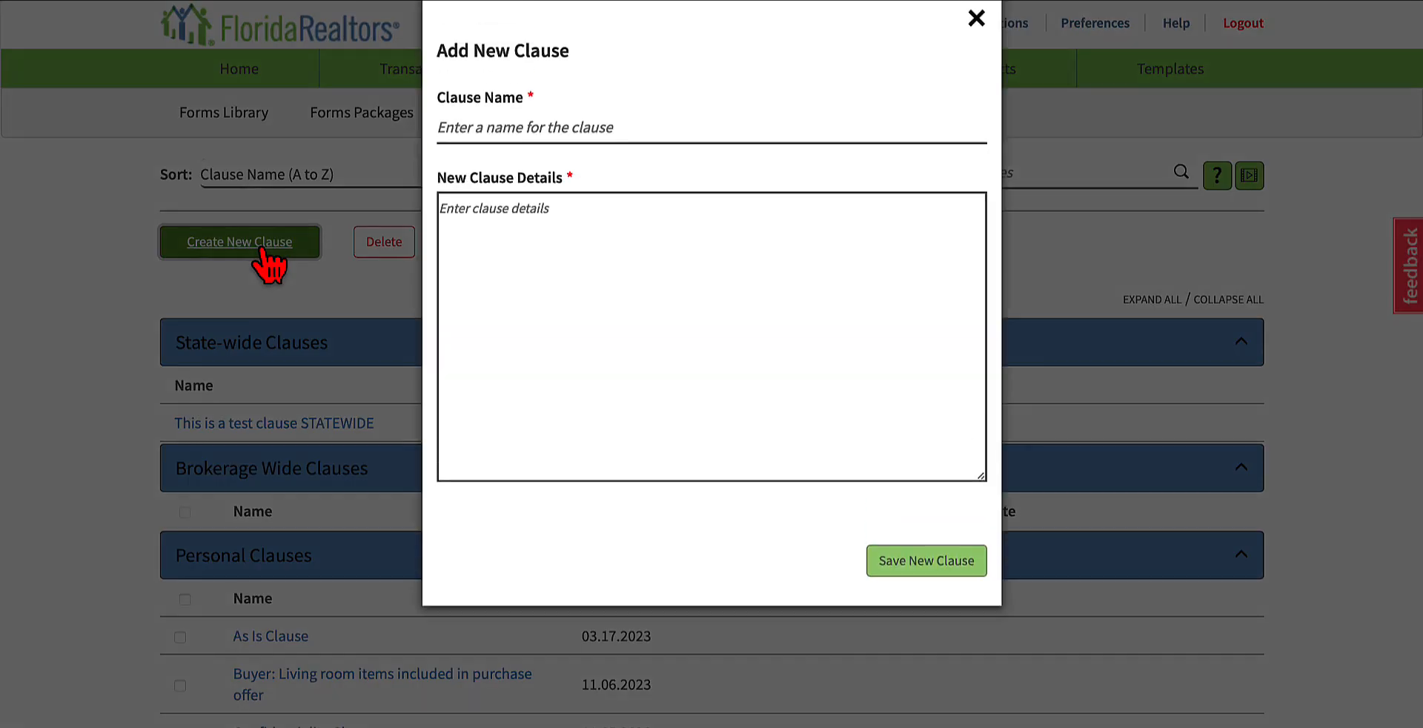
left_click(495, 171)
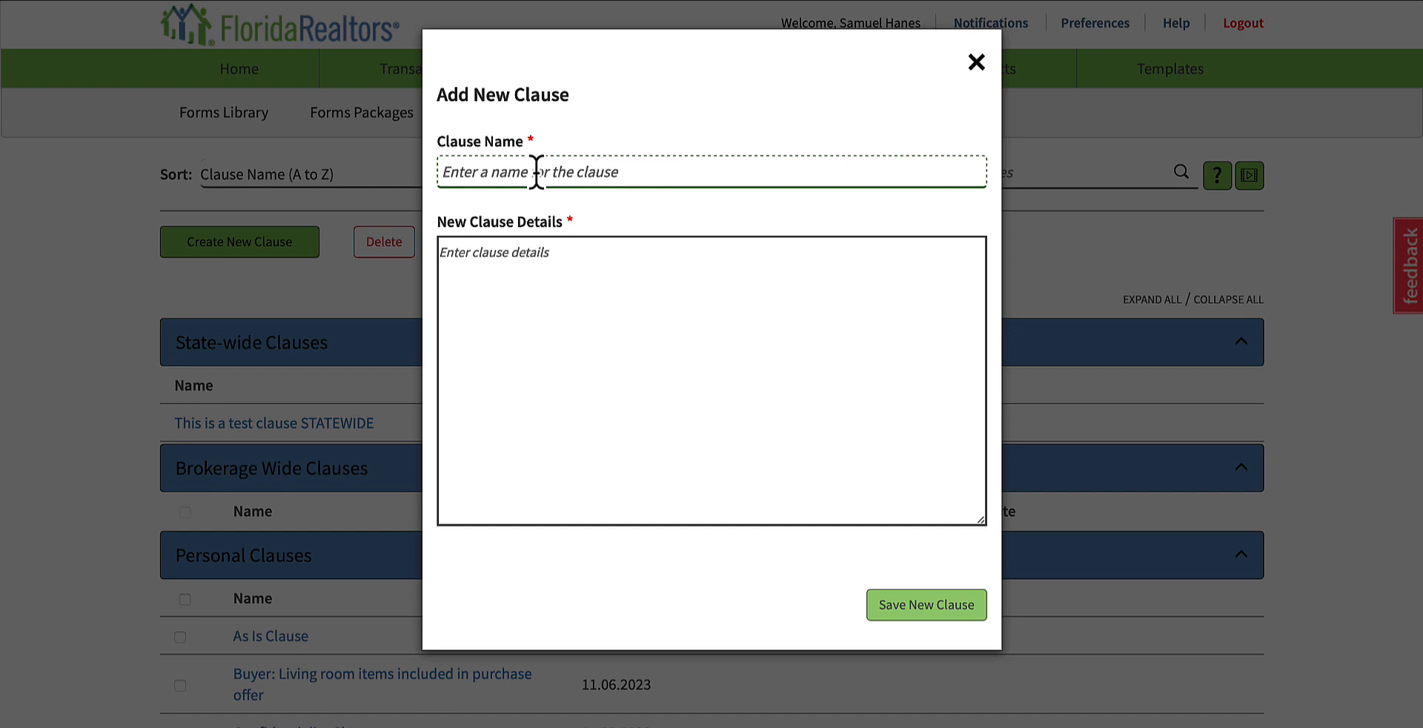
type("As is Clause")
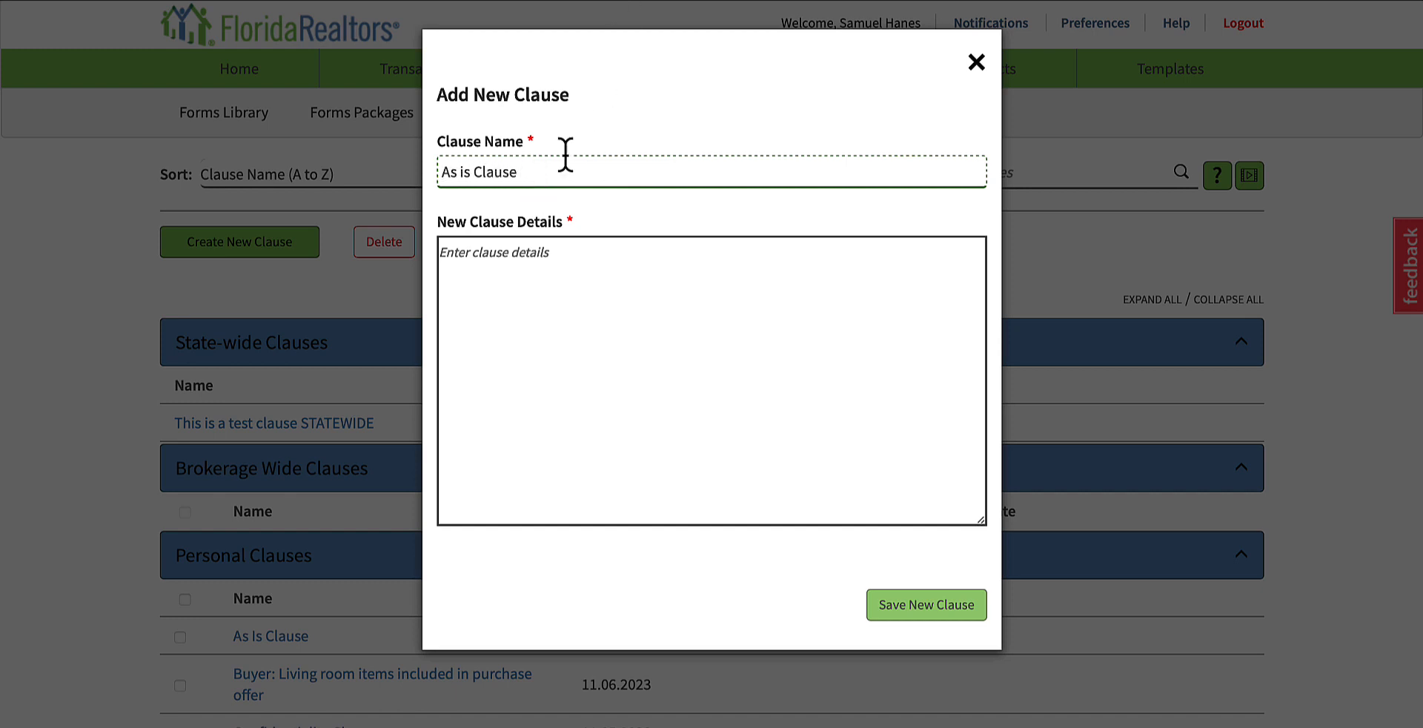
left_click(588, 293)
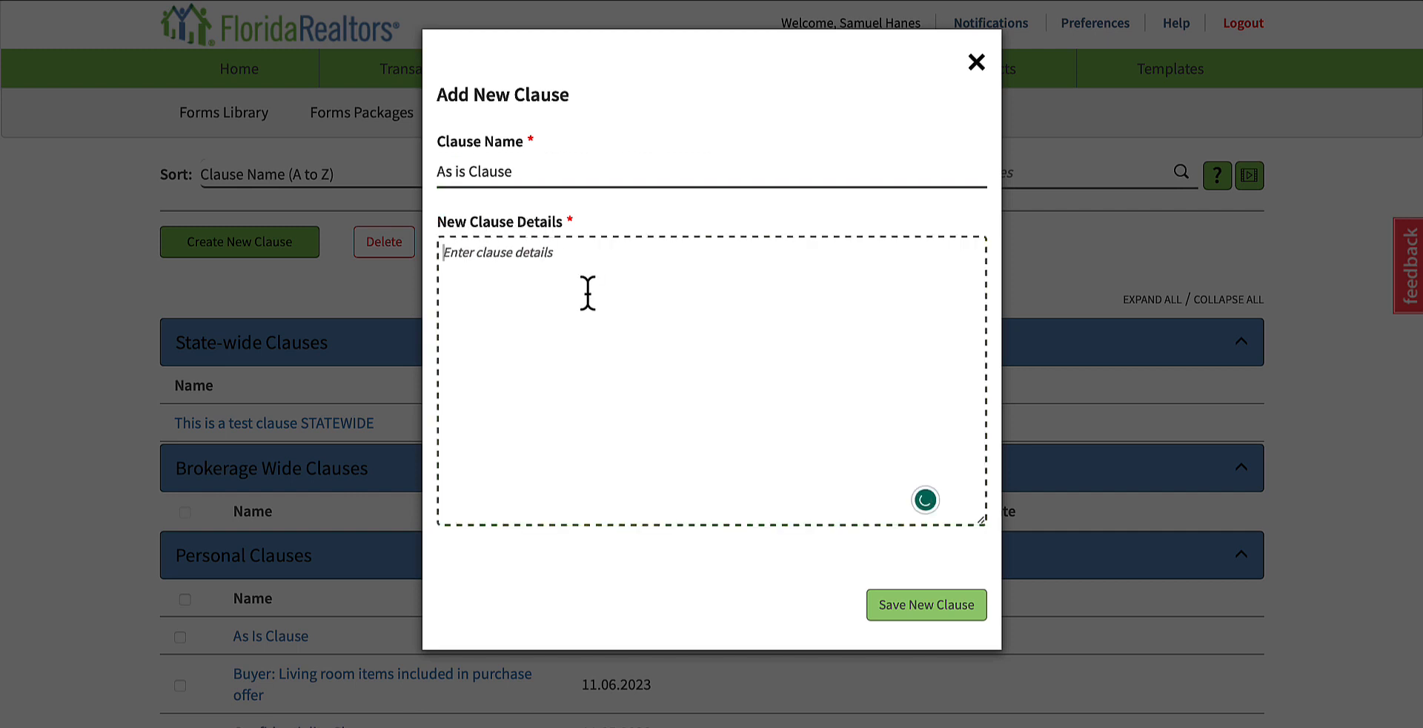
type("The Seller is selling this property in \"As Is\" condition. Buyer acknowledges and agrees that Buyer is accepting the Property \"As Is\" without any warranties, representations or guarantees, either expressed or implied, of any kind, nature or type whatsoever from or on behalf of the Seller.")
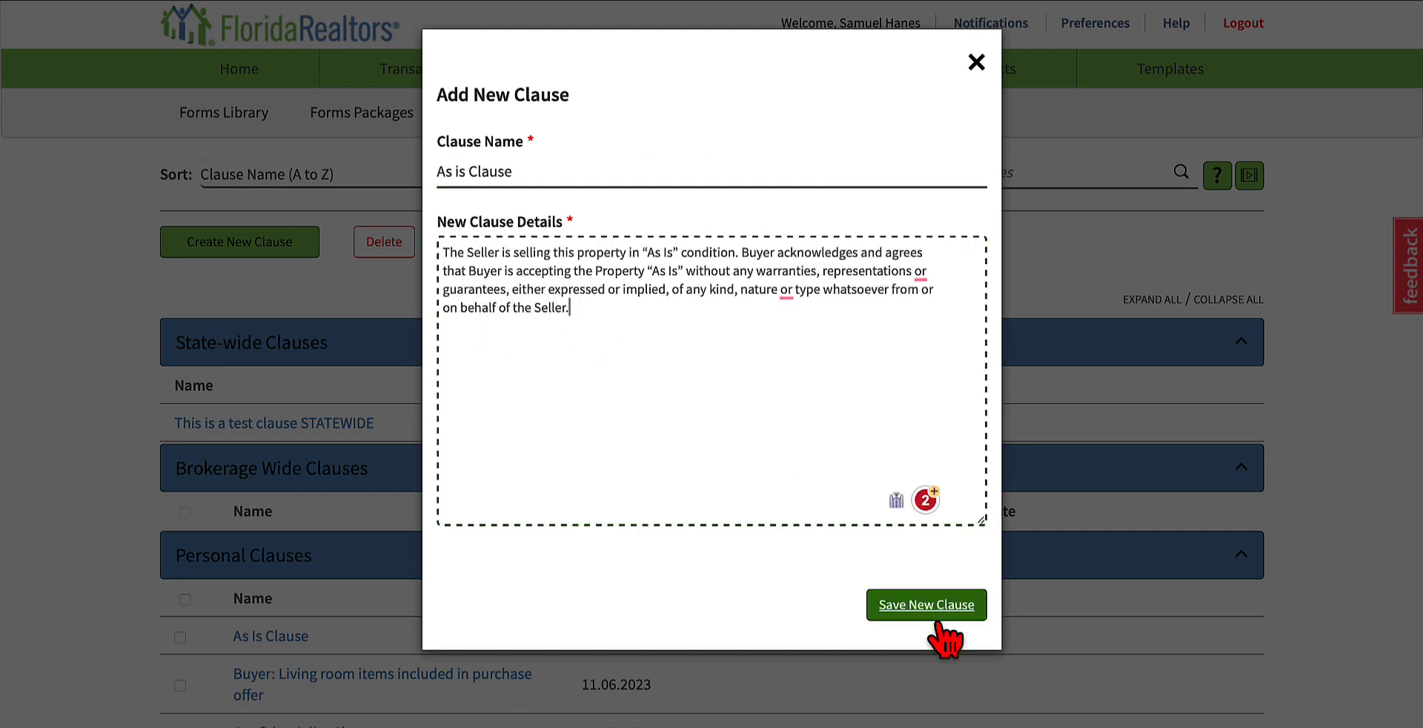
left_click(975, 63)
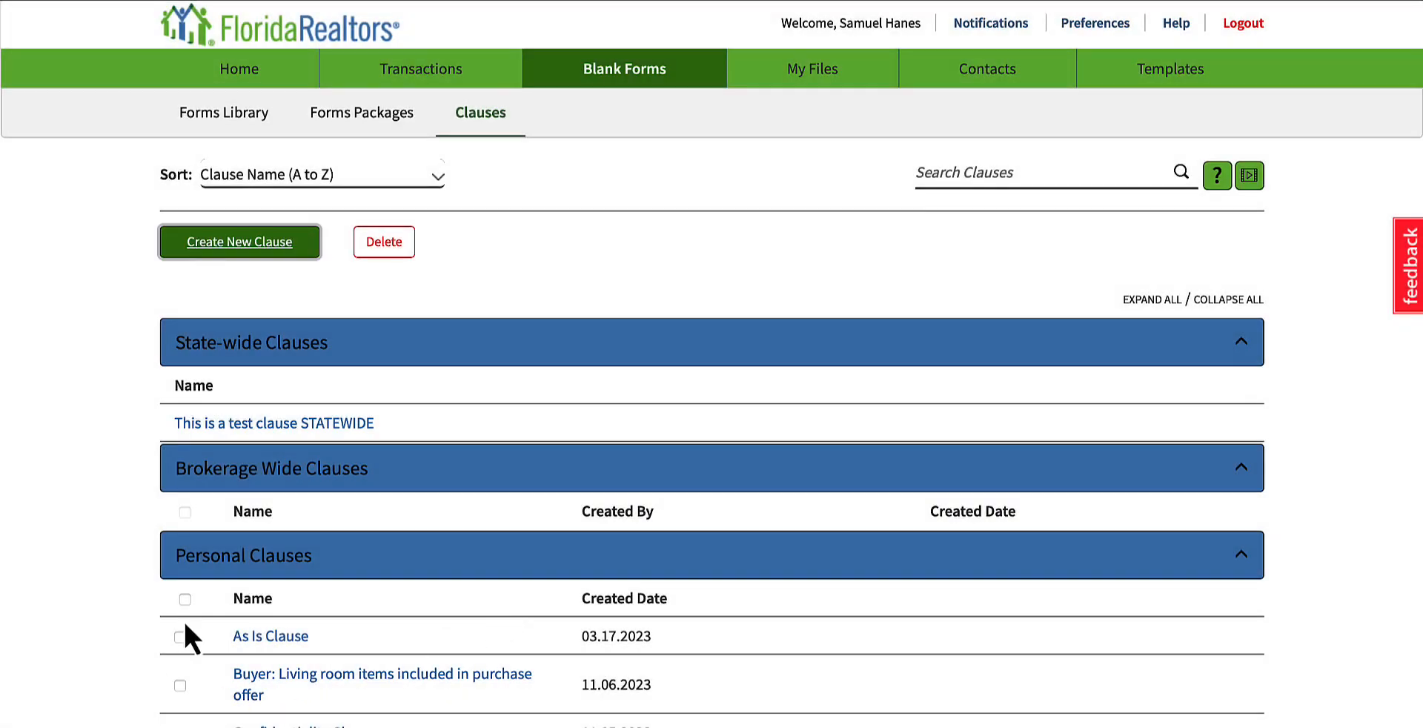
left_click(271, 629)
Step: Open My Files and look over the file upload options for local device, Dropbox and Google Drive, closing without uploading
left_click(826, 83)
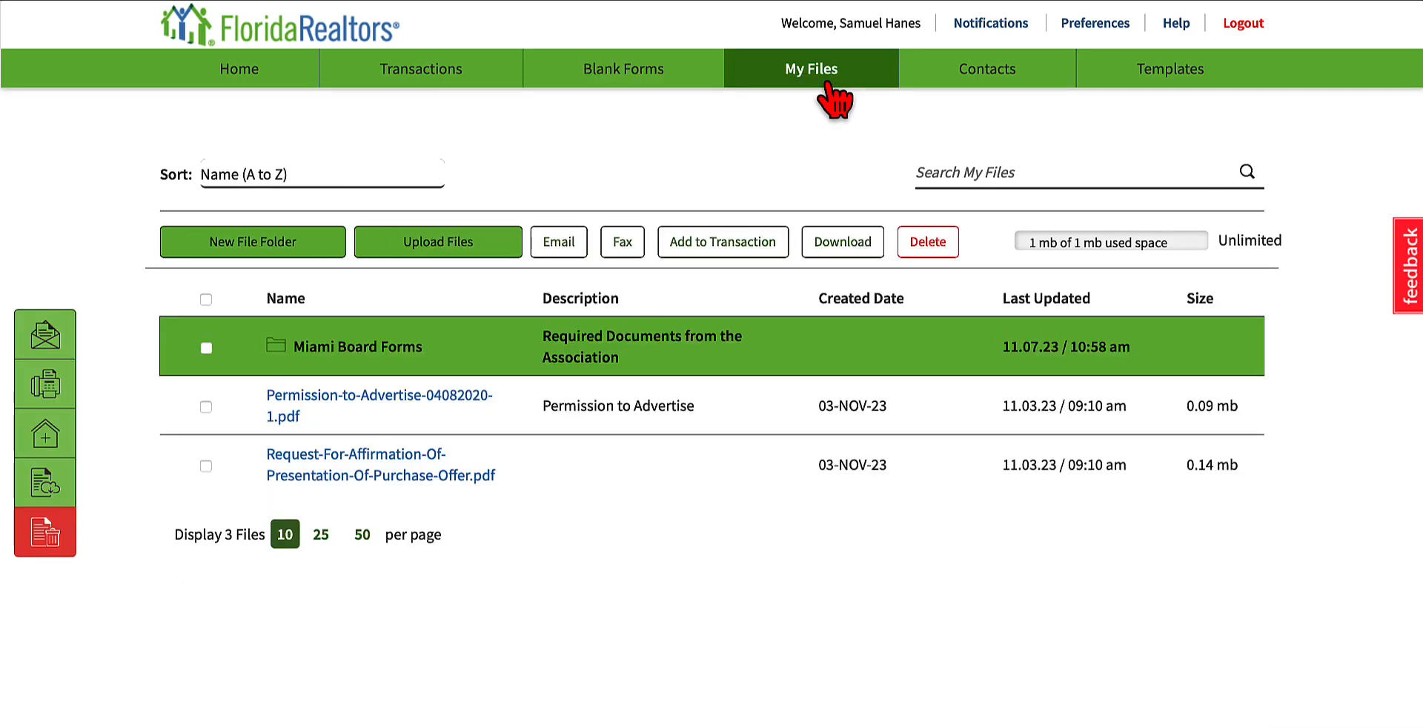
mouse_move(834, 100)
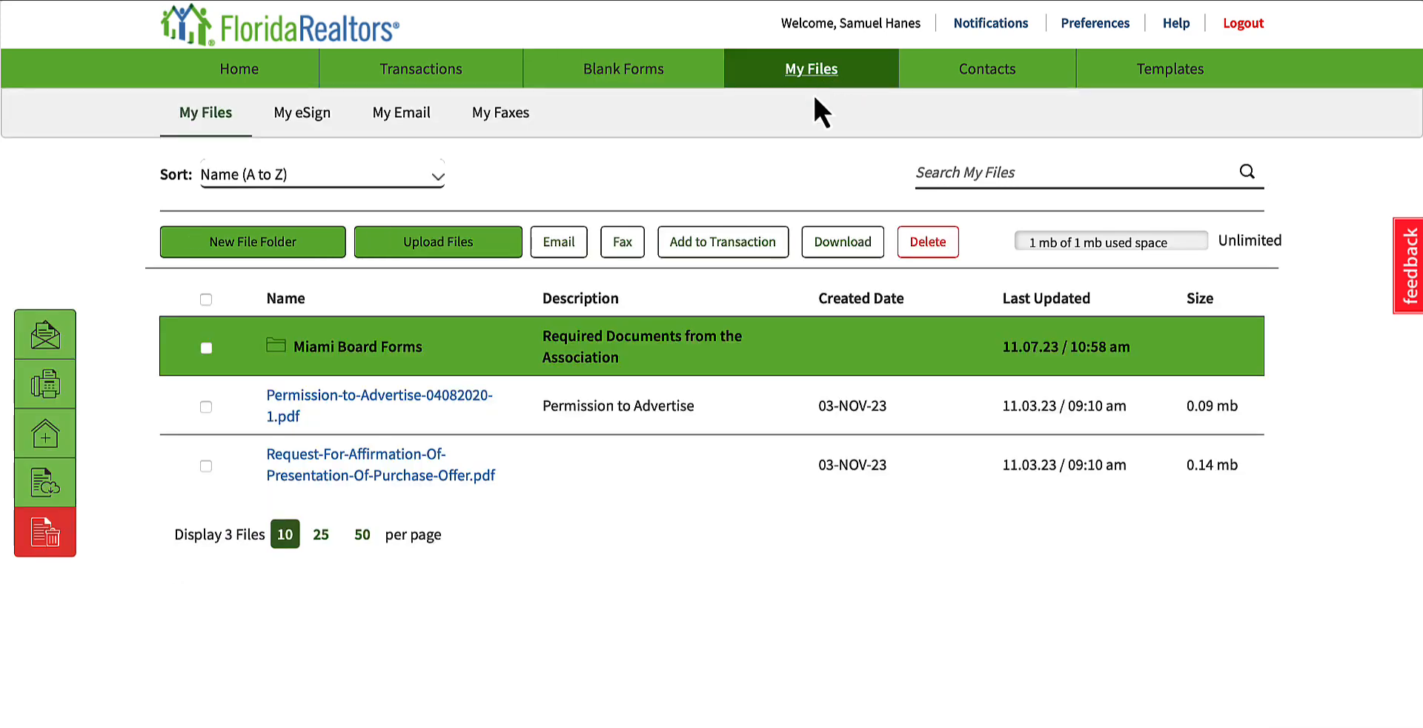
left_click(421, 250)
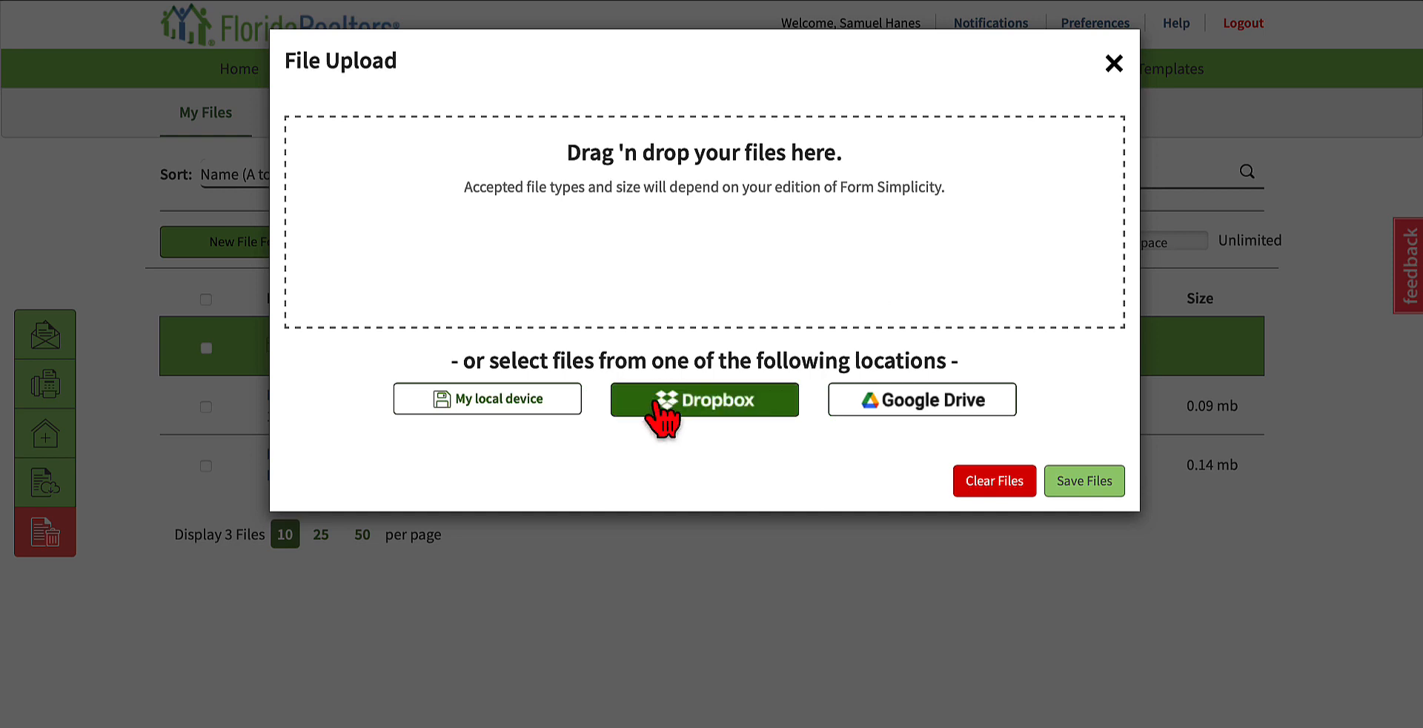
left_click(1113, 64)
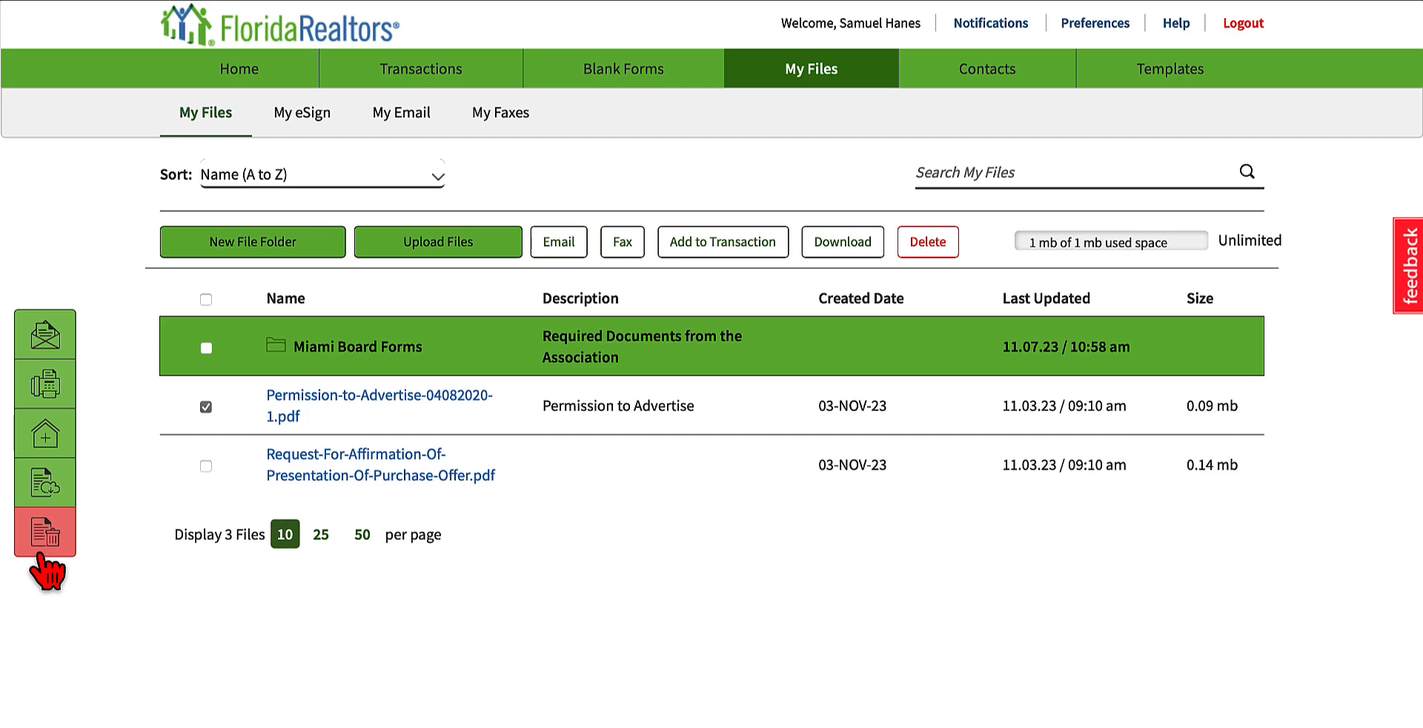
Step: Look through the stored documents under My eSign, My Email and My Faxes
left_click(302, 115)
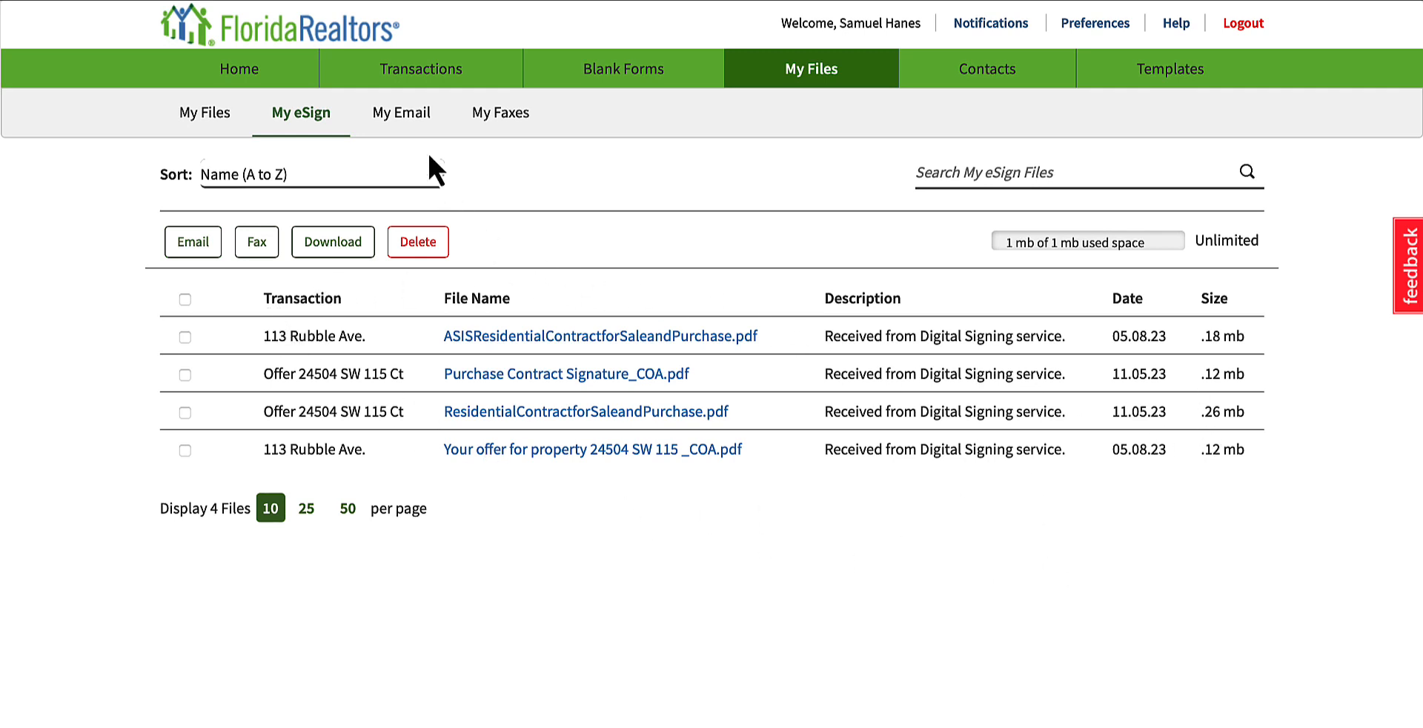
left_click(410, 121)
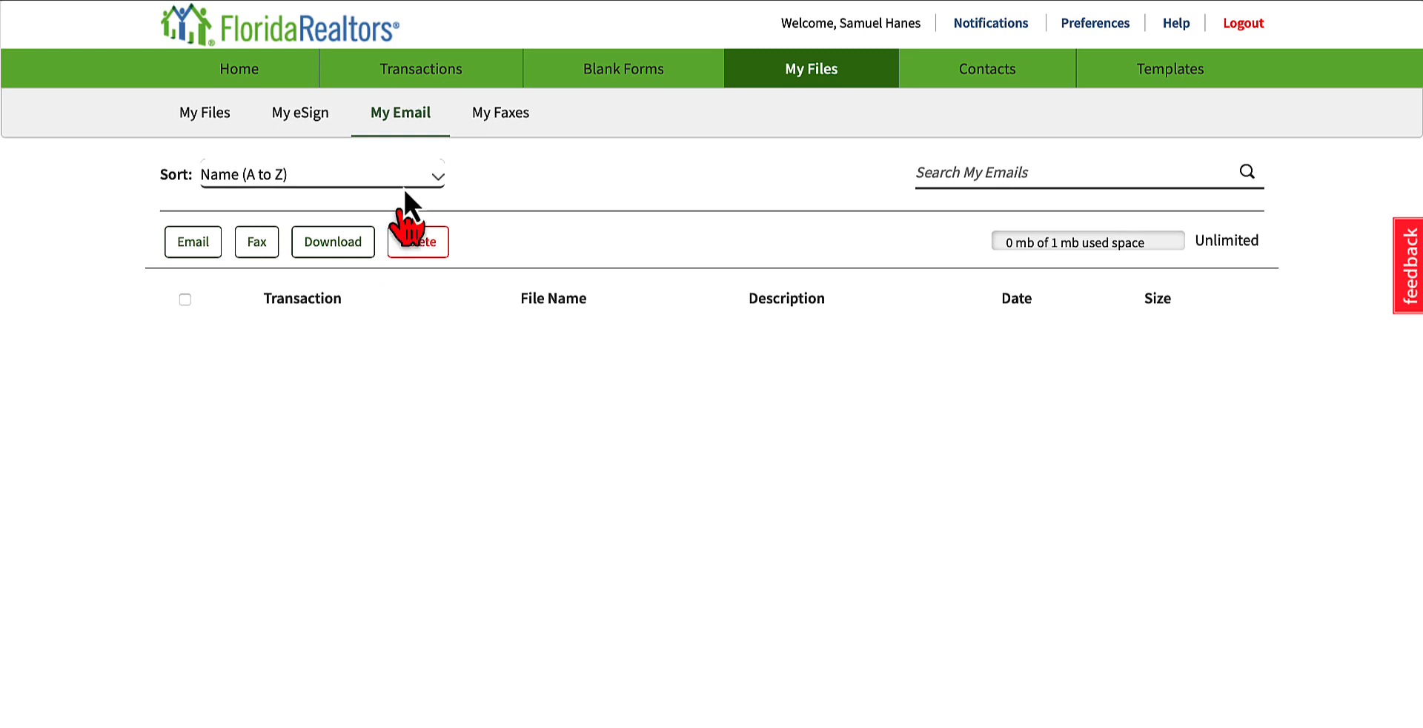
left_click(515, 113)
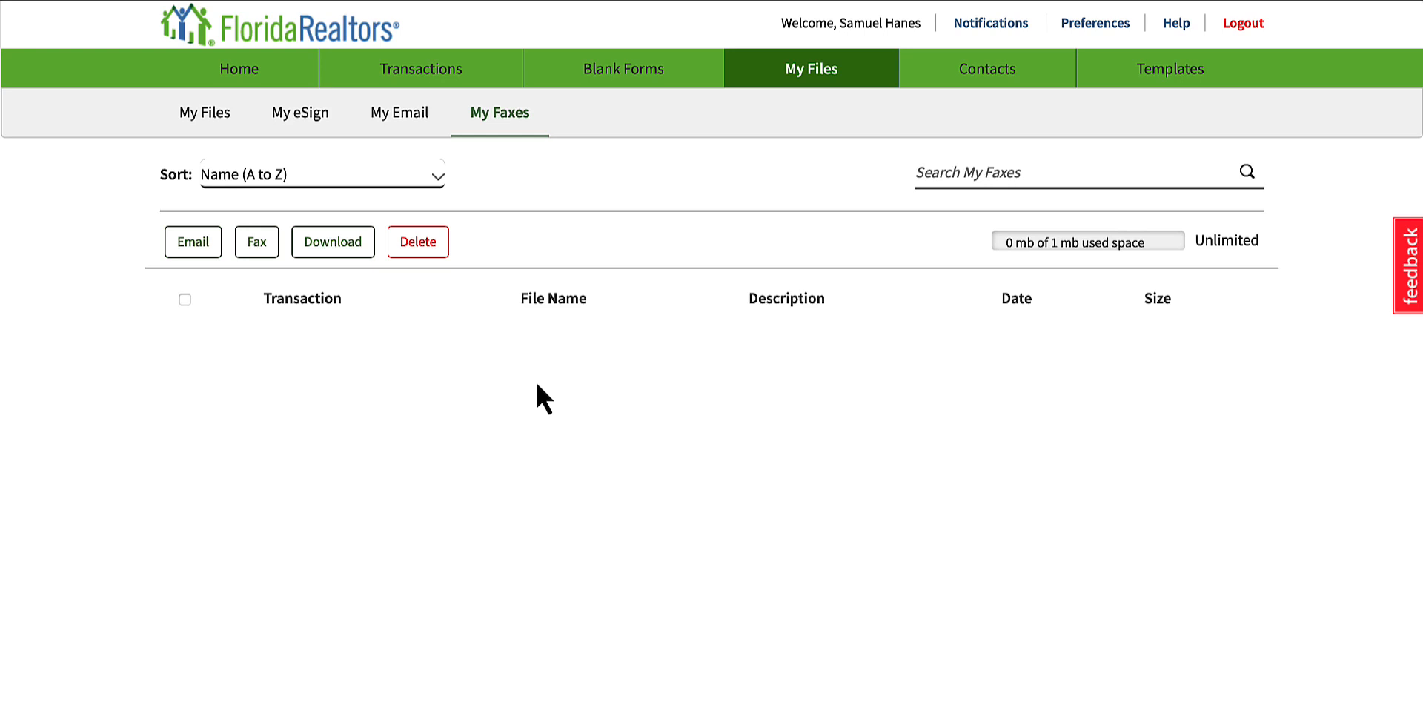
Step: Open Contacts and start a new contact, entering the contact's first and last name
left_click(1016, 75)
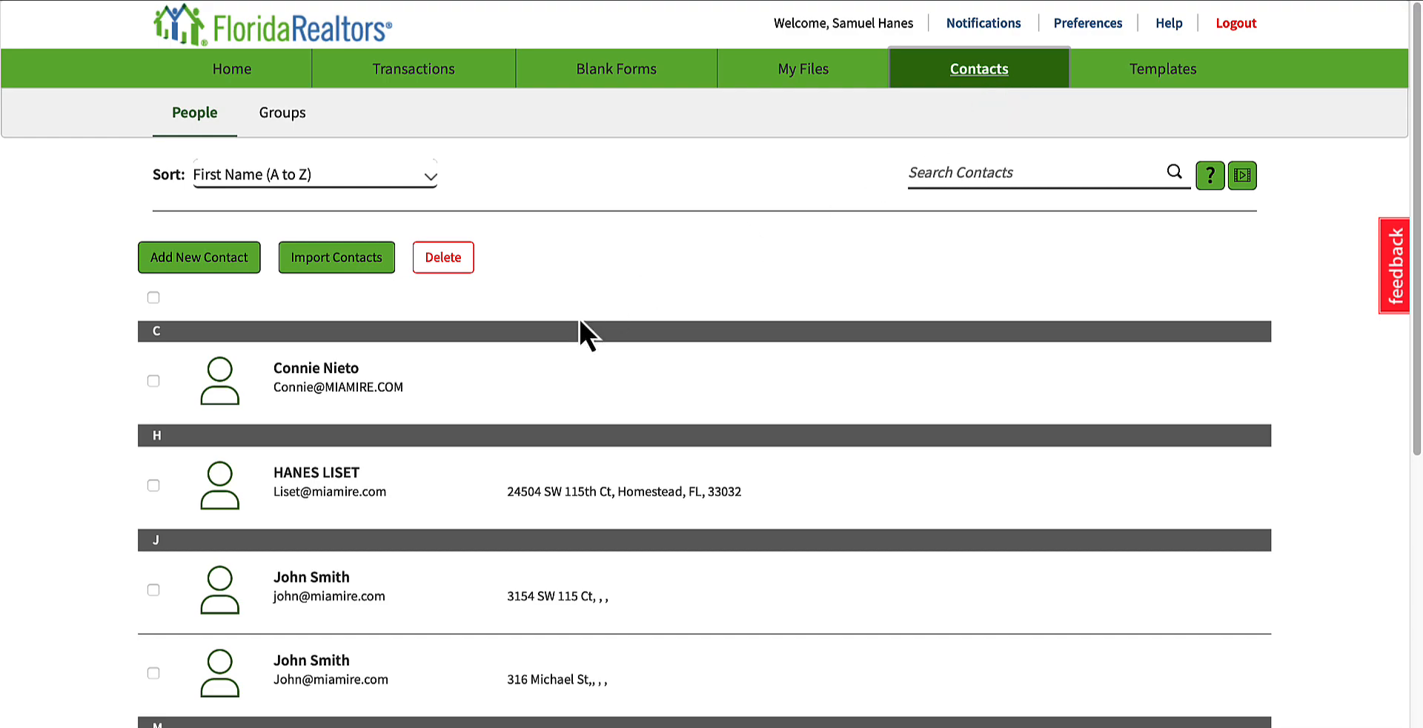
left_click(189, 260)
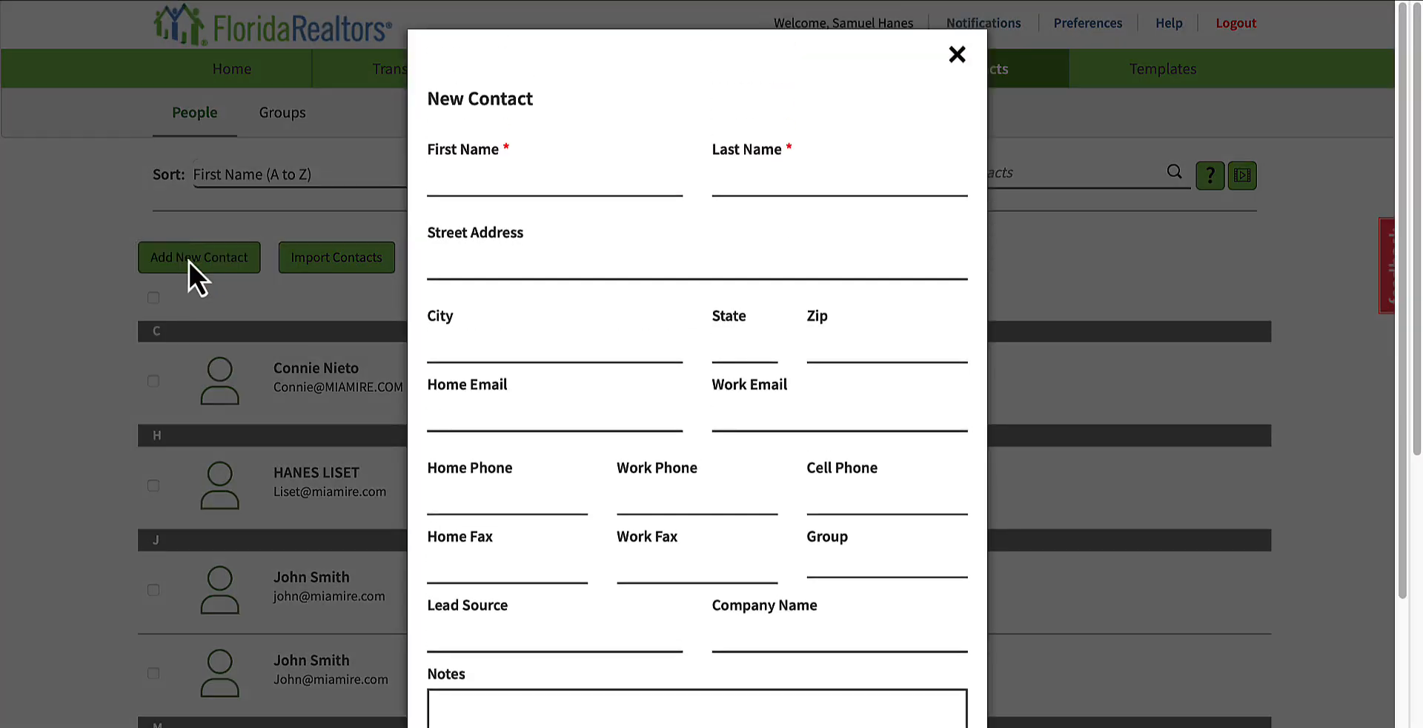
left_click(507, 183)
scroll(613, 381, "down", 1)
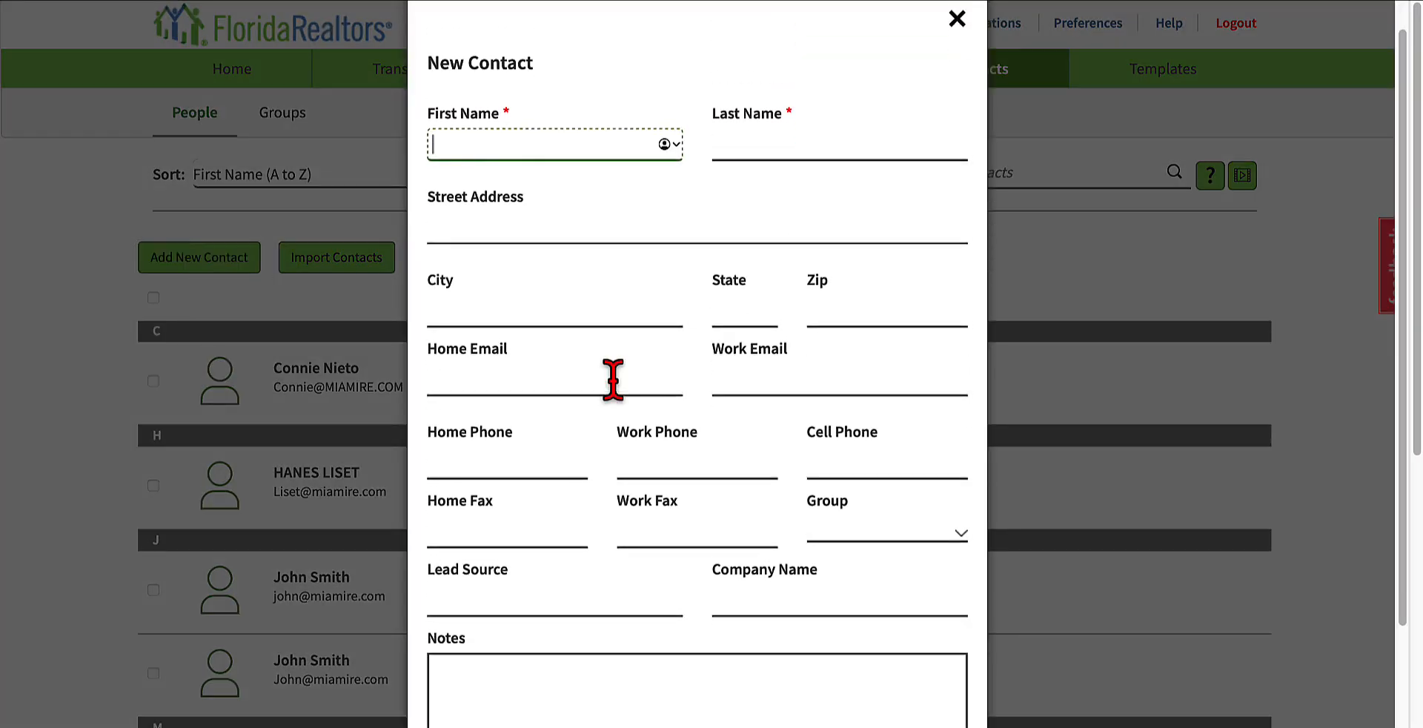
type("J")
key("BackSpace")
left_click(775, 145)
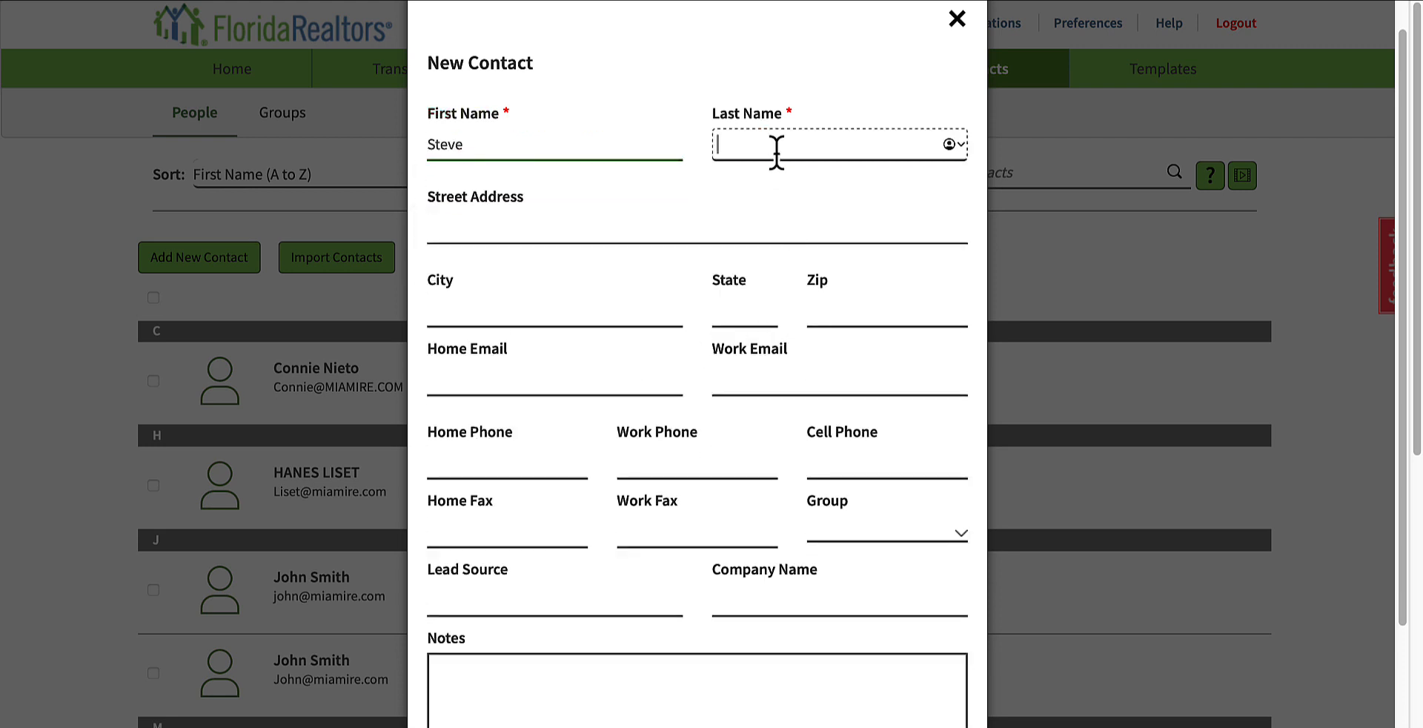
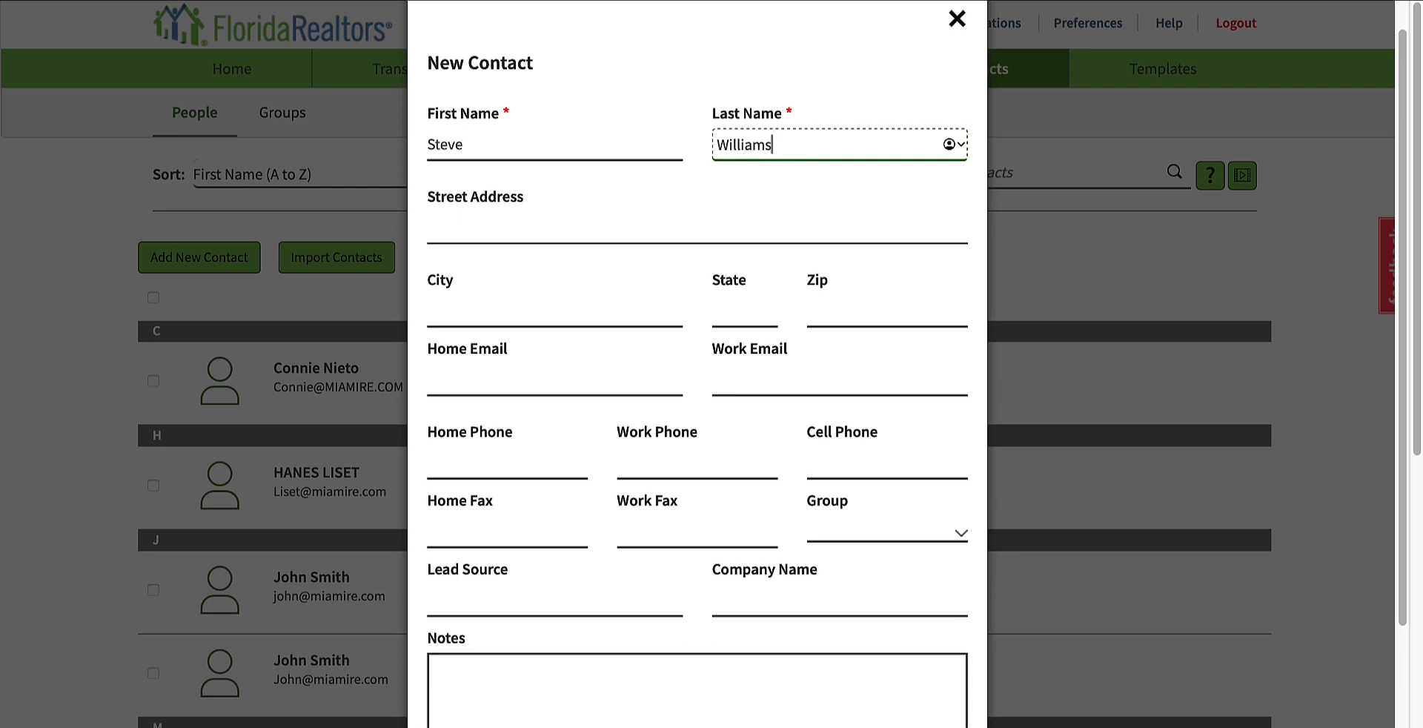
Step: Look over the new contact form's address, email, phone, fax, Group, Lead Source, Company Name and Notes fields
scroll(724, 152, "down", 3)
scroll(522, 122, "up", 2)
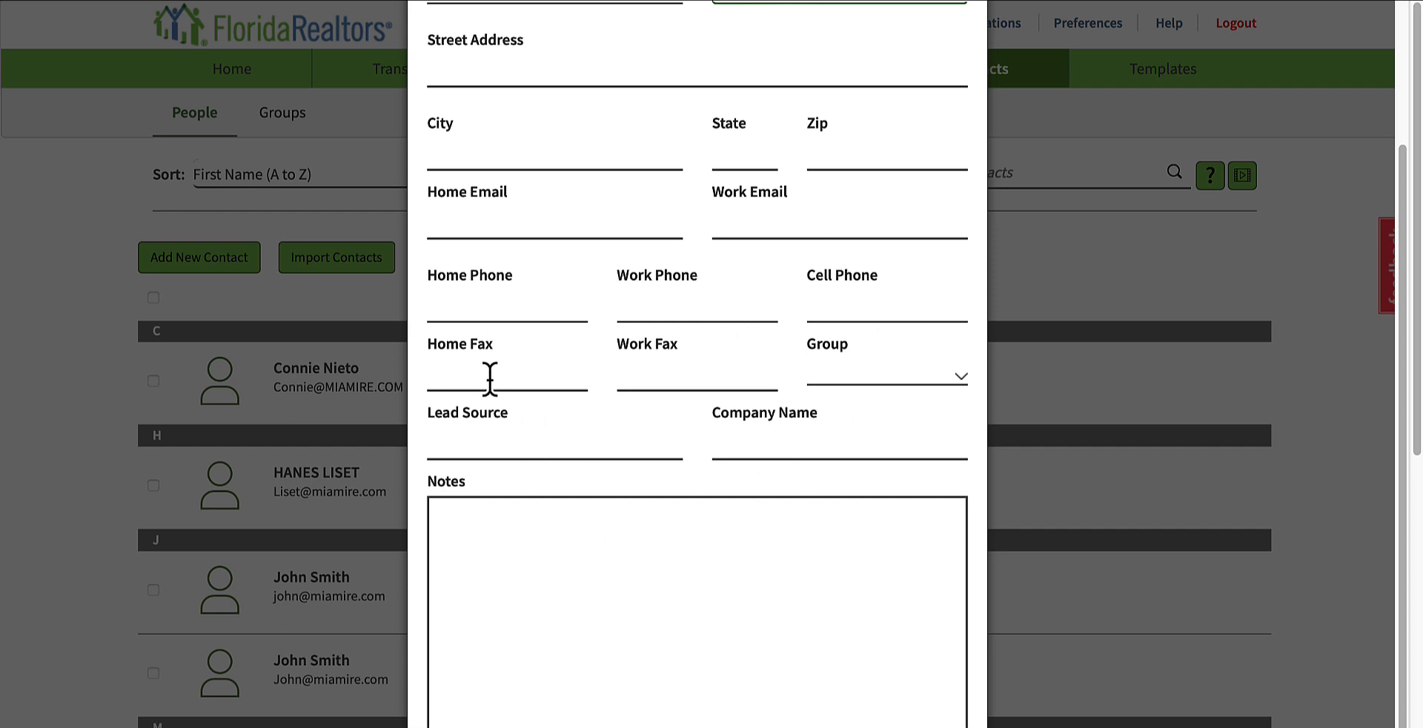
left_click(901, 375)
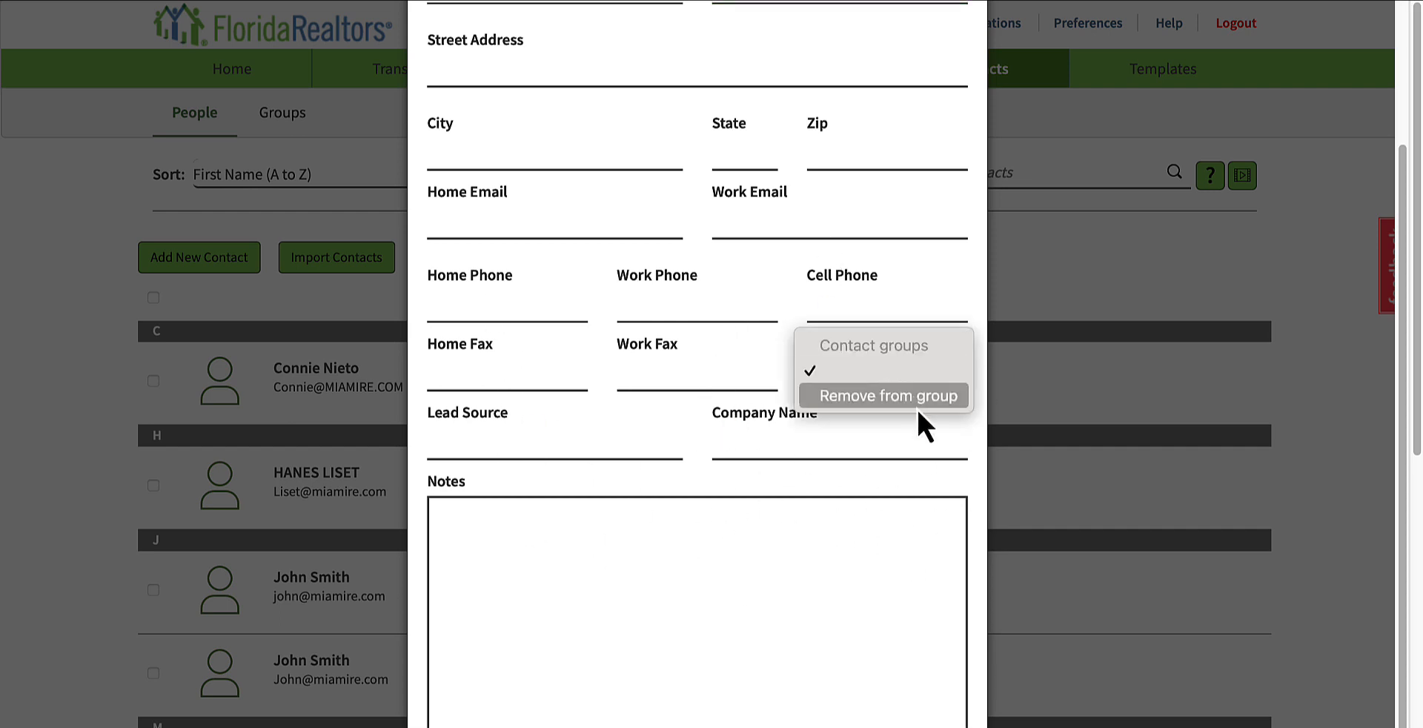
left_click(805, 474)
scroll(529, 459, "down", 1)
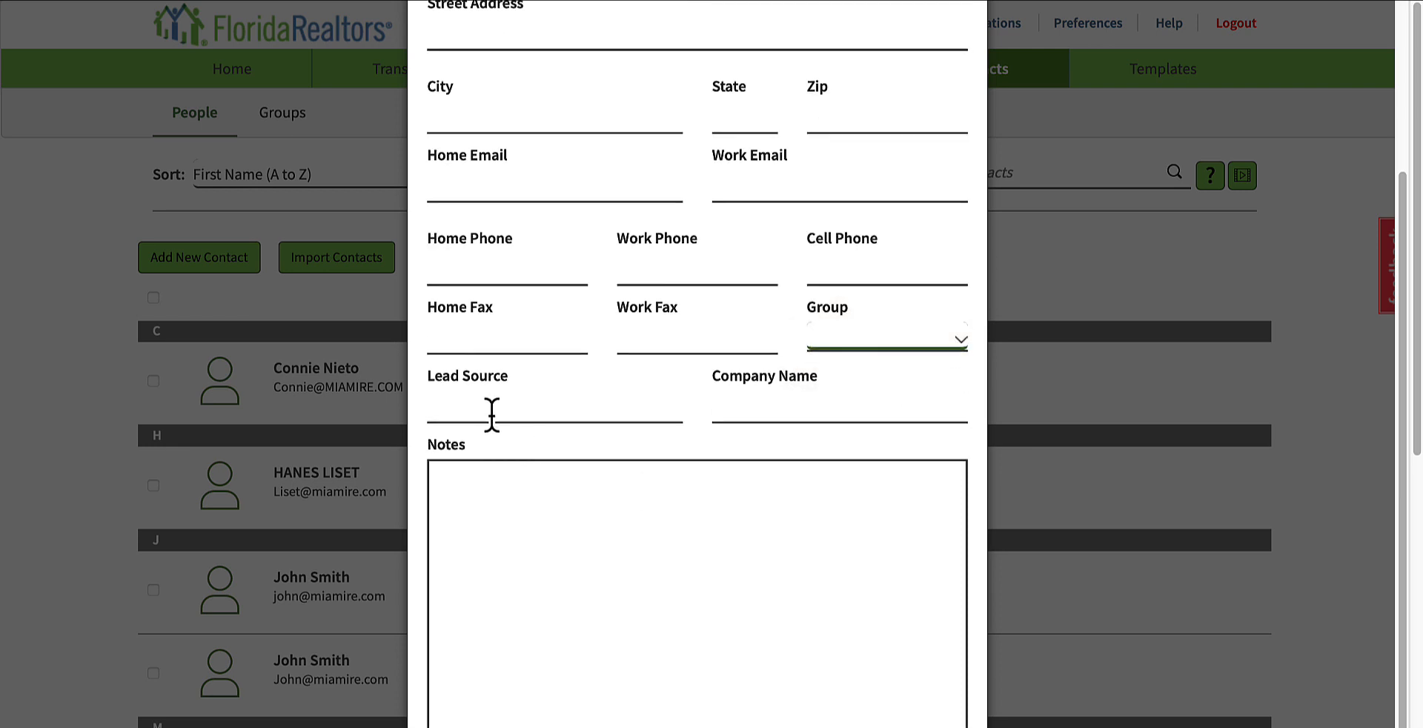
scroll(741, 460, "down", 1)
left_click(587, 518)
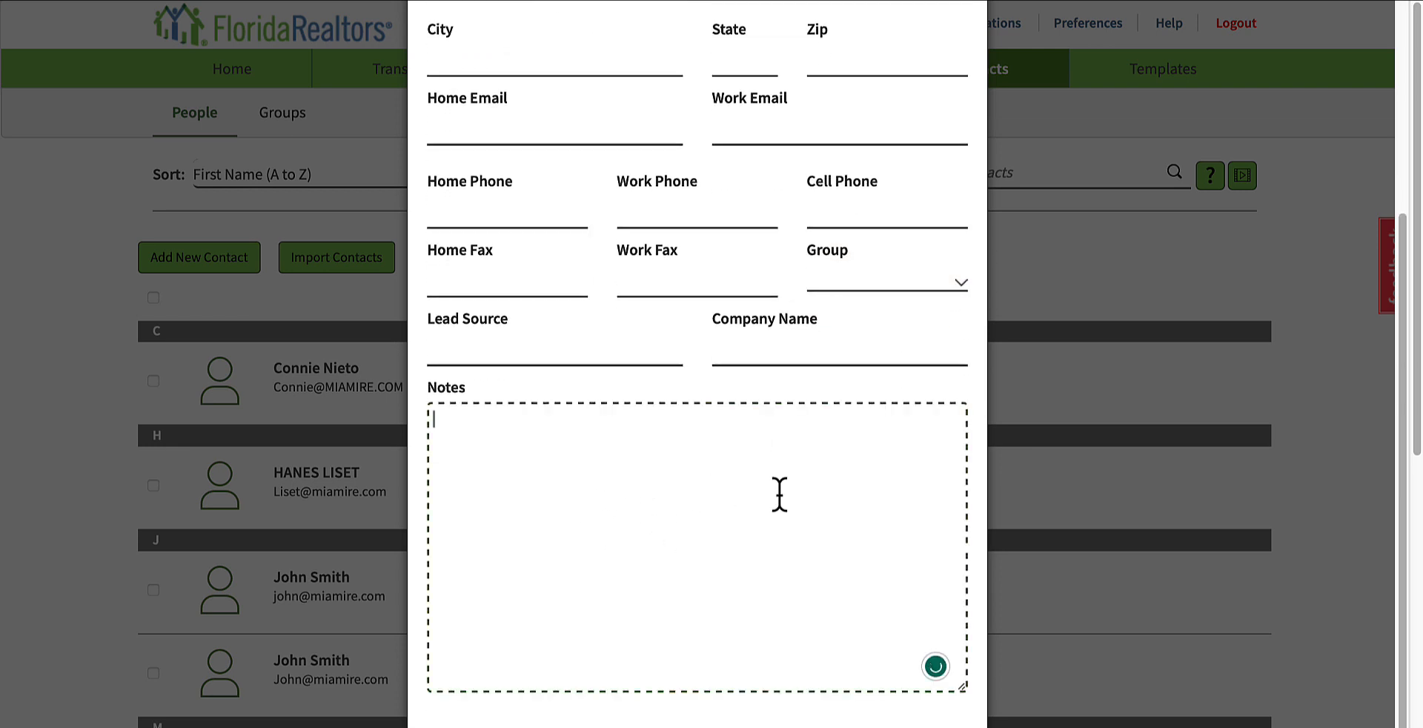
scroll(780, 494, "up", 5)
scroll(620, 454, "down", 3)
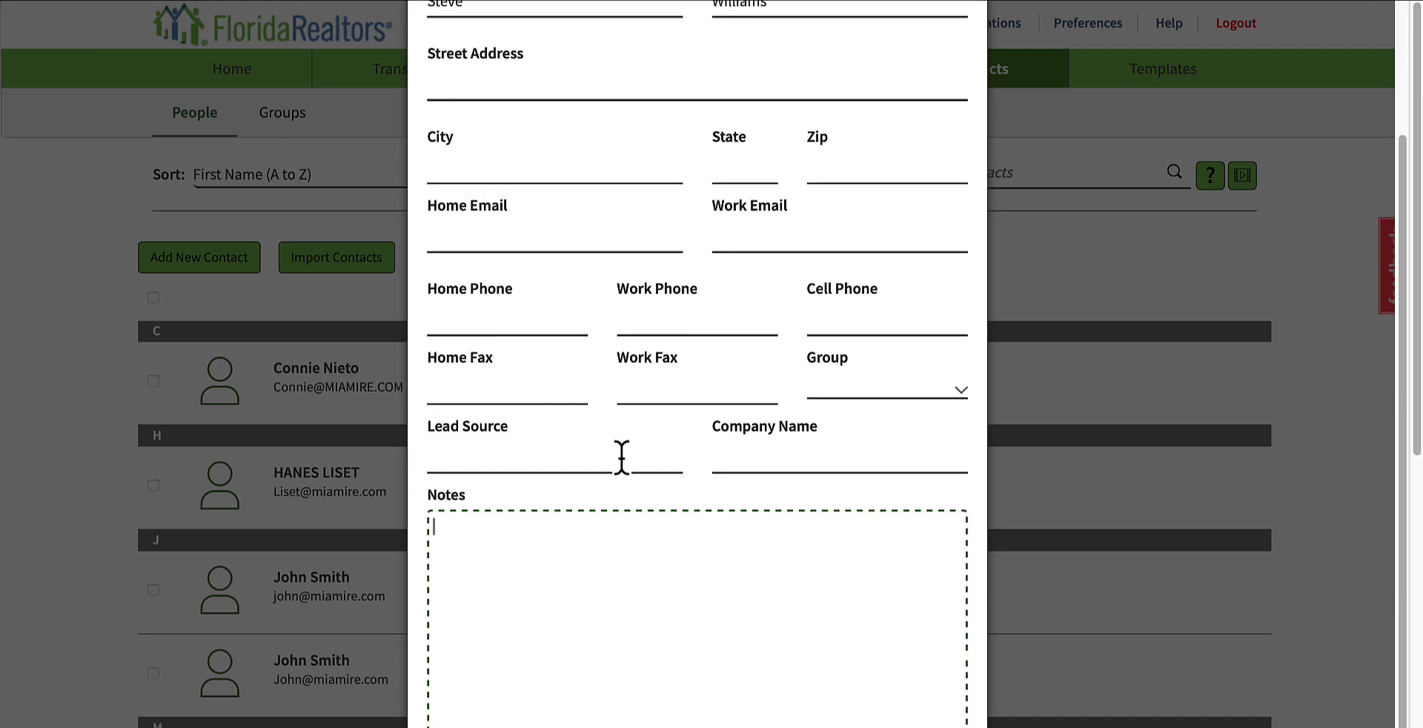
scroll(620, 455, "up", 3)
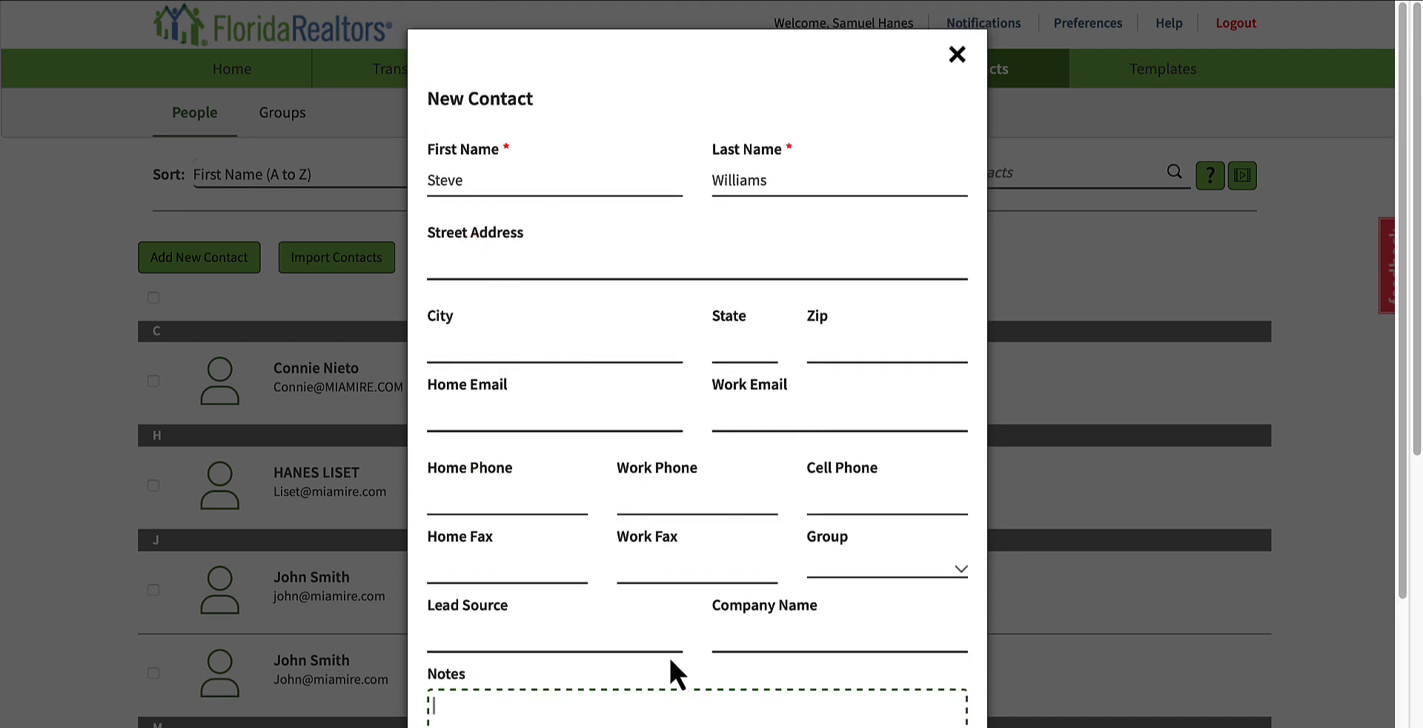
Step: Add a note that the contact wants to offer 550,000 on the property address, and close the new contact form without saving
scroll(676, 702, "down", 1)
scroll(597, 695, "down", 3)
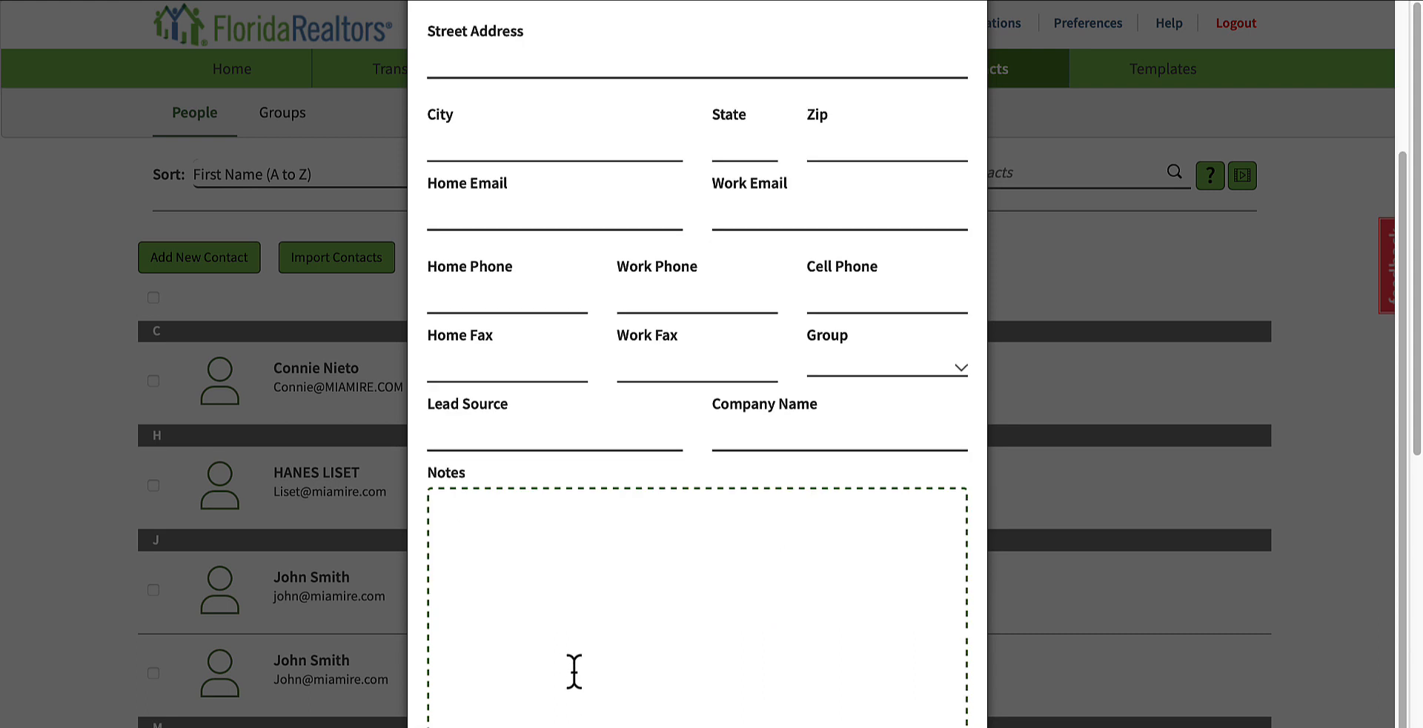
type("Steve wants to offer 550,000 on property address")
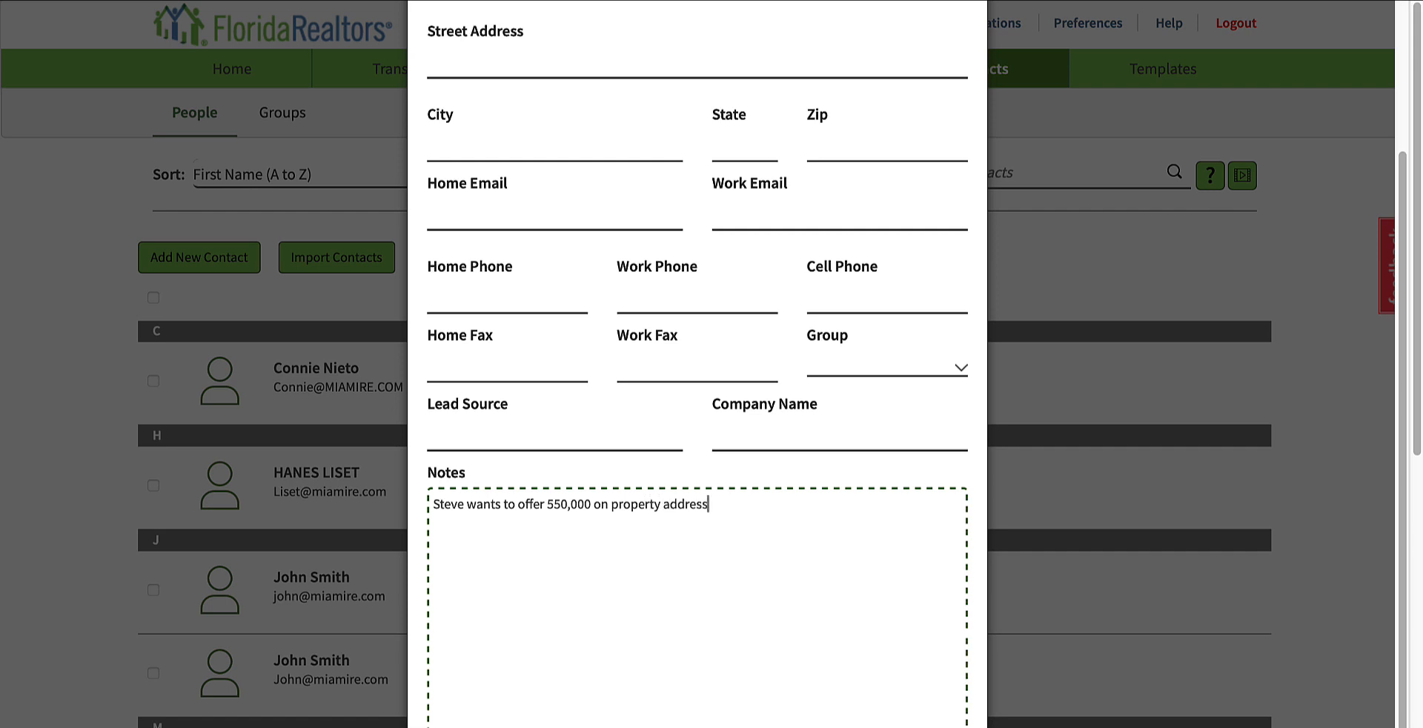
scroll(918, 607, "down", 3)
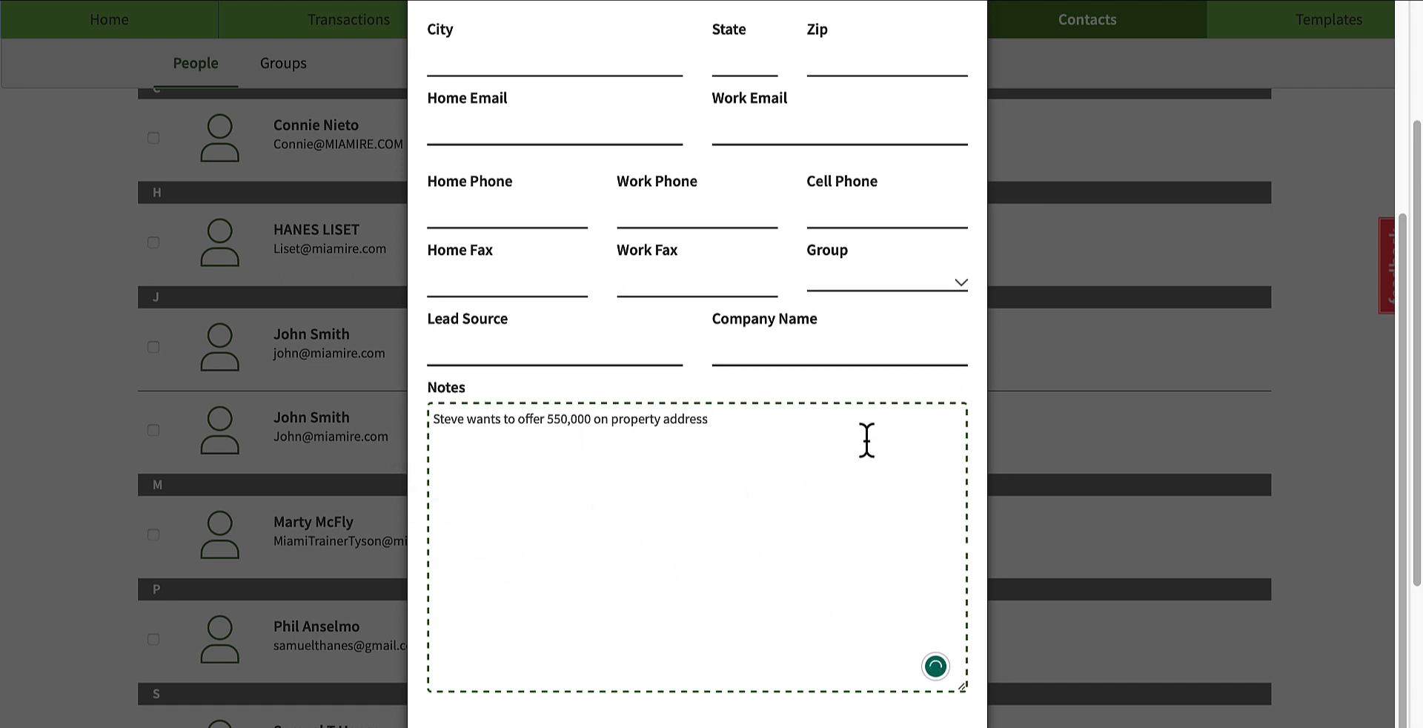
scroll(864, 441, "up", 3)
scroll(620, 659, "down", 5)
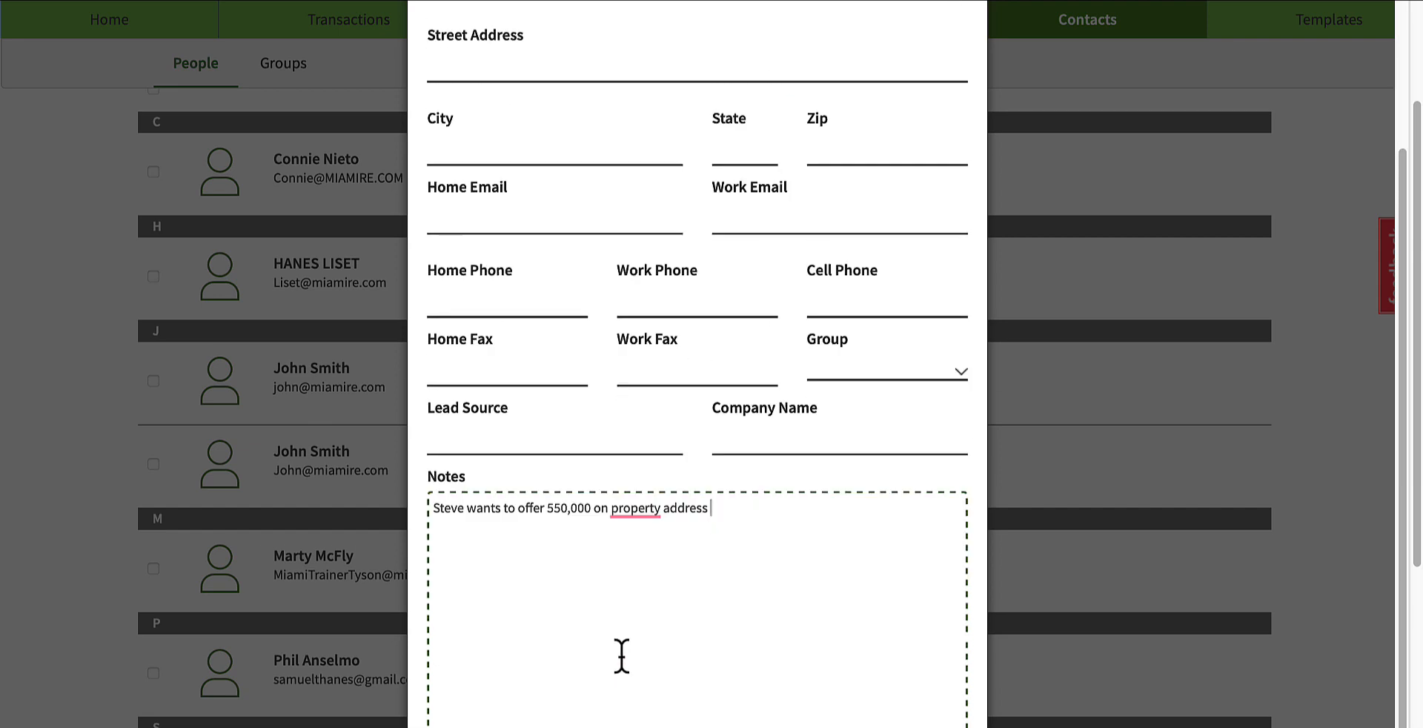
scroll(753, 607, "up", 5)
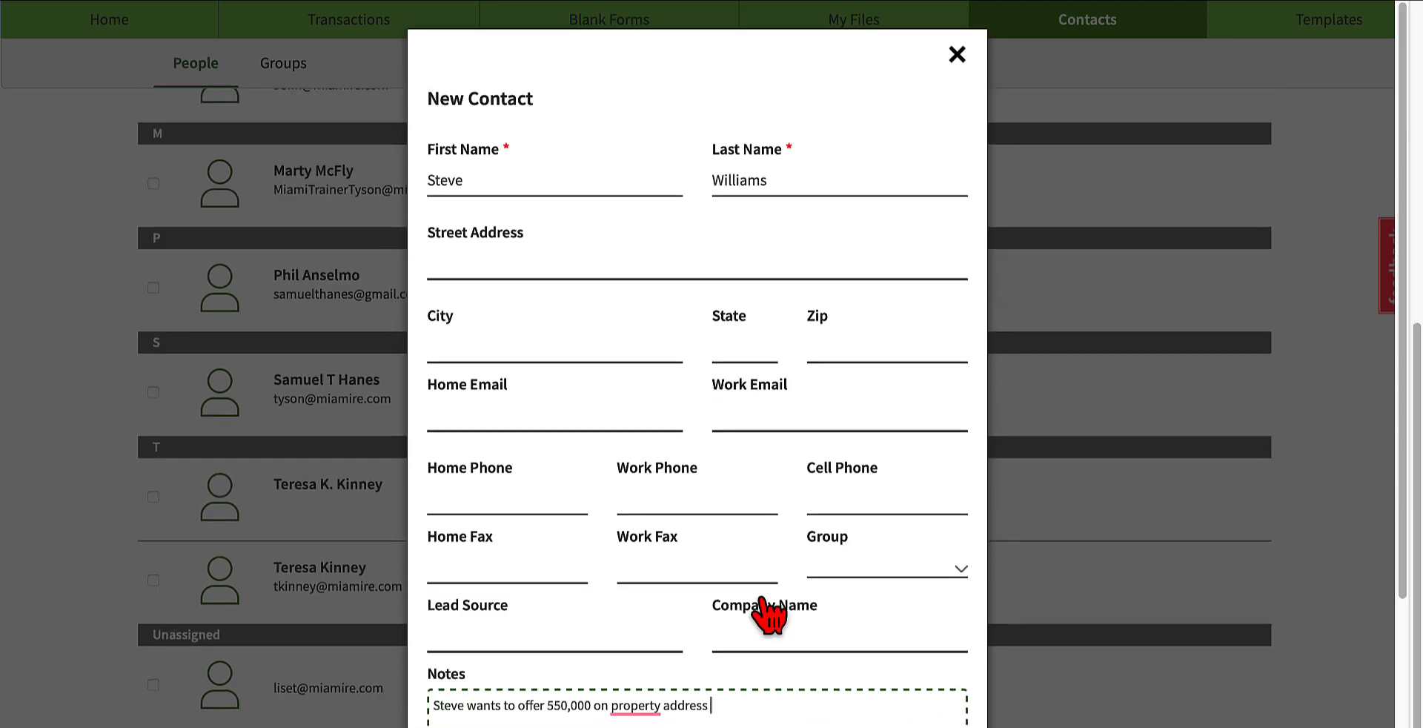
left_click(956, 55)
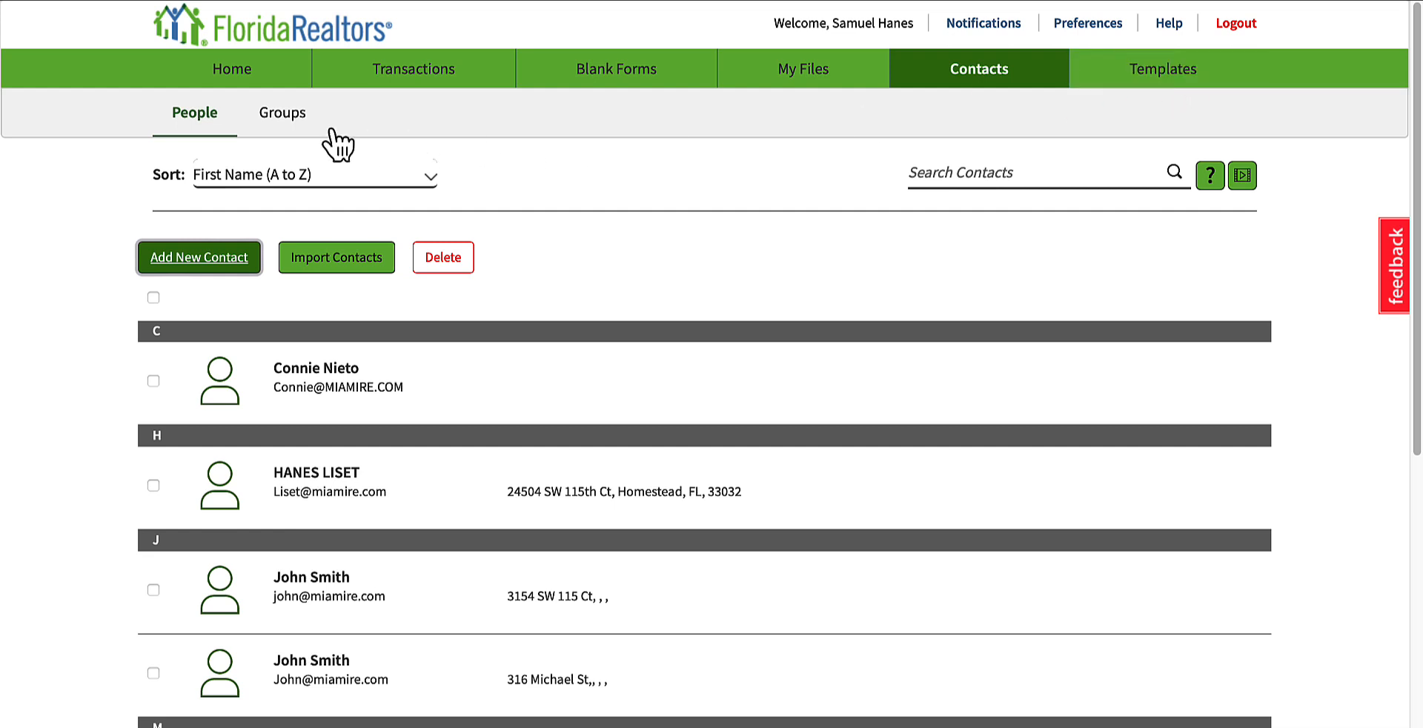
Step: Open the contact groups and add a new group named "Seller"
left_click(265, 117)
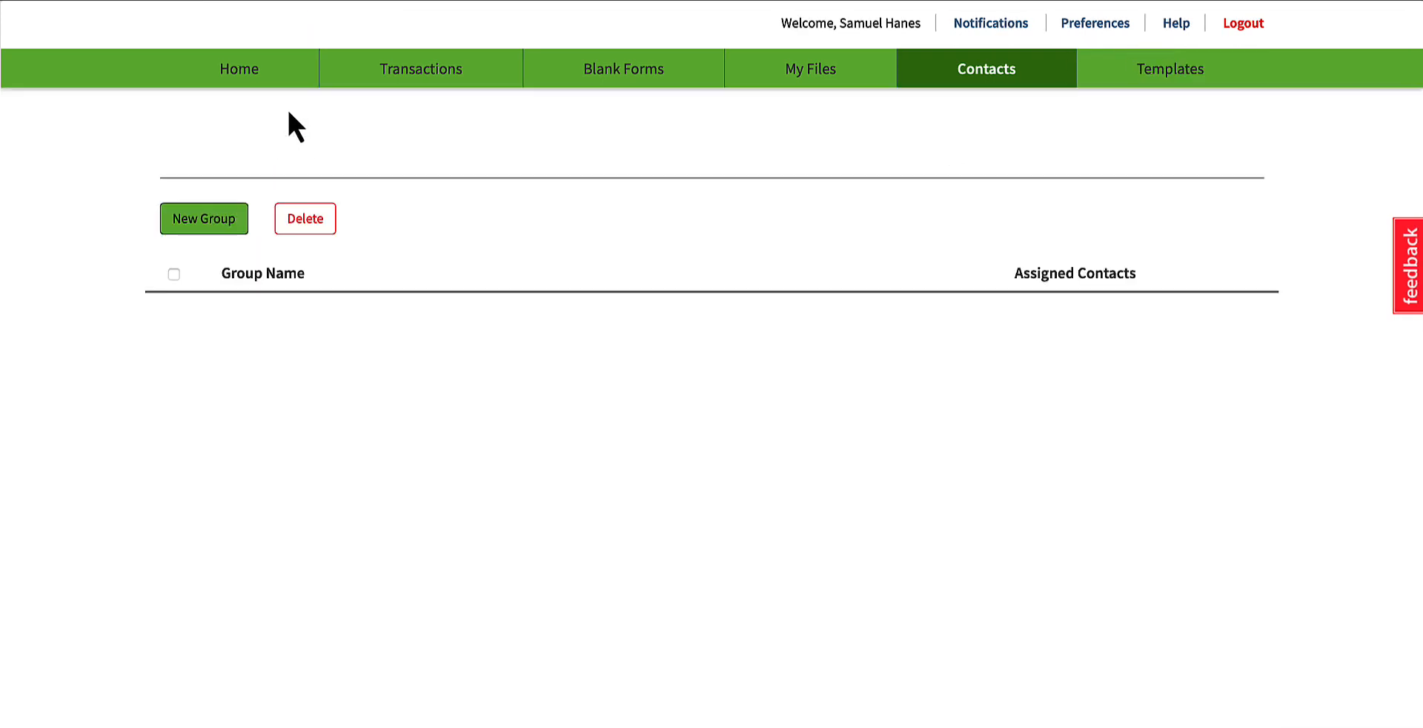
left_click(208, 232)
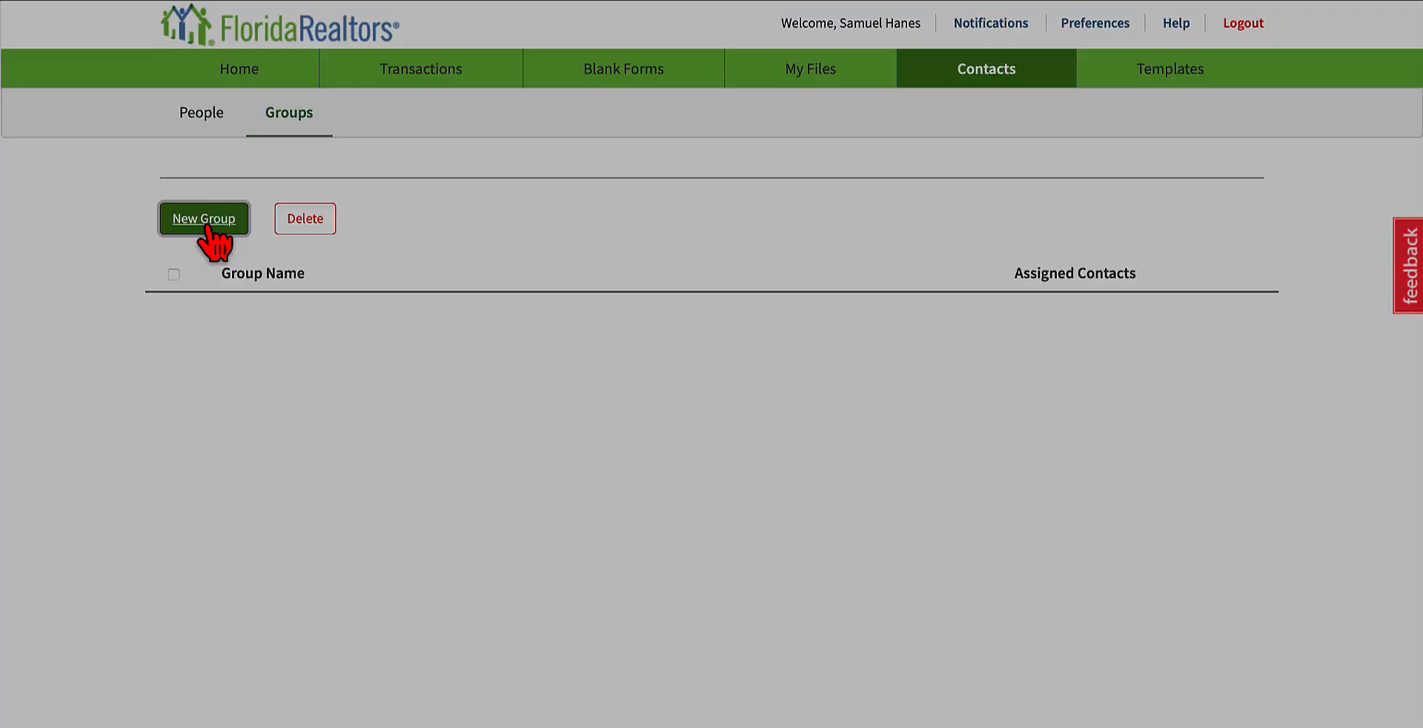
left_click(629, 179)
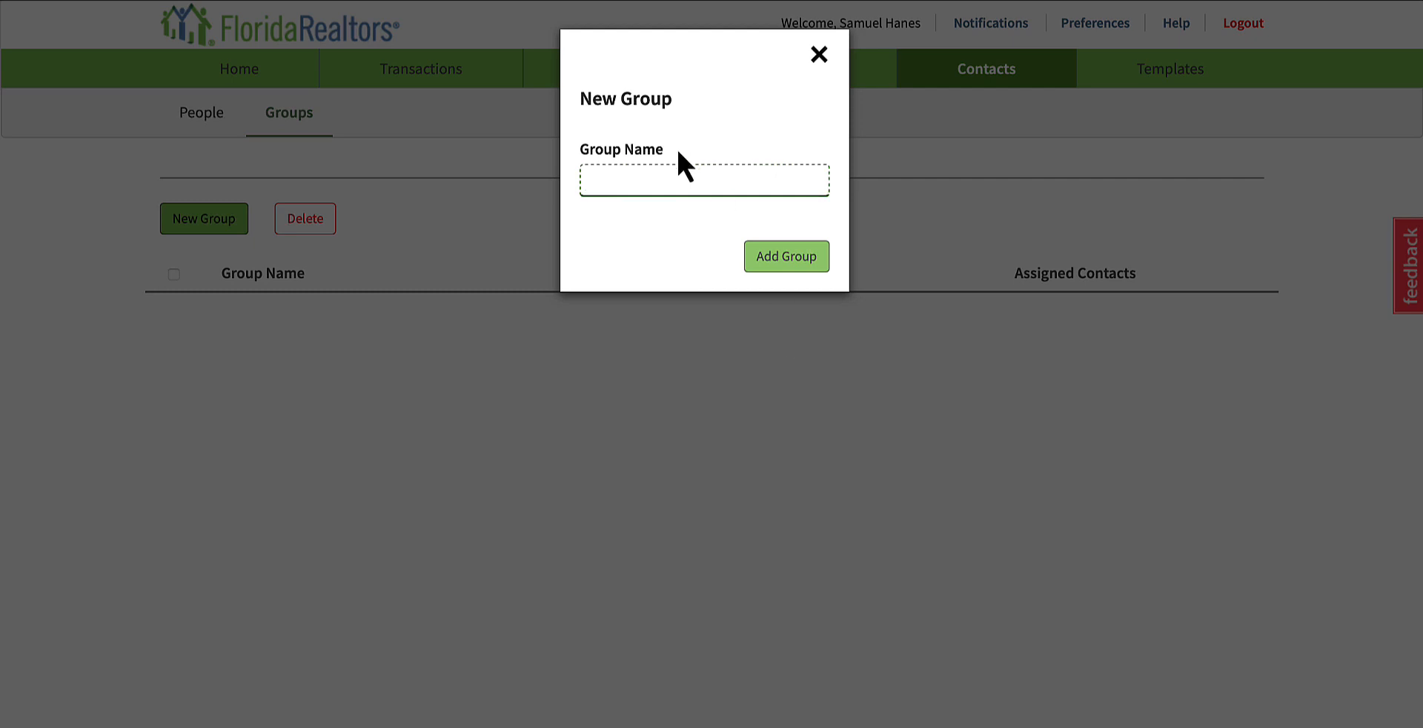
type("Seller")
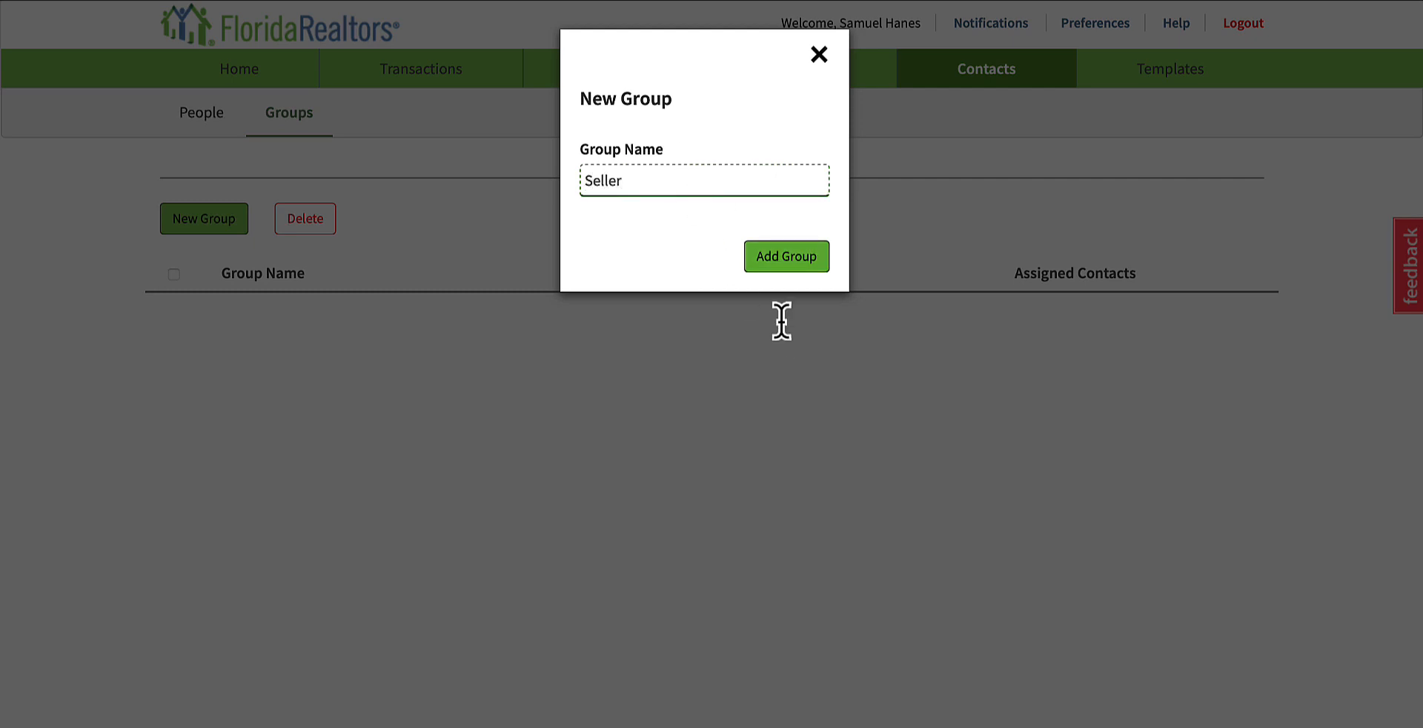
left_click(789, 261)
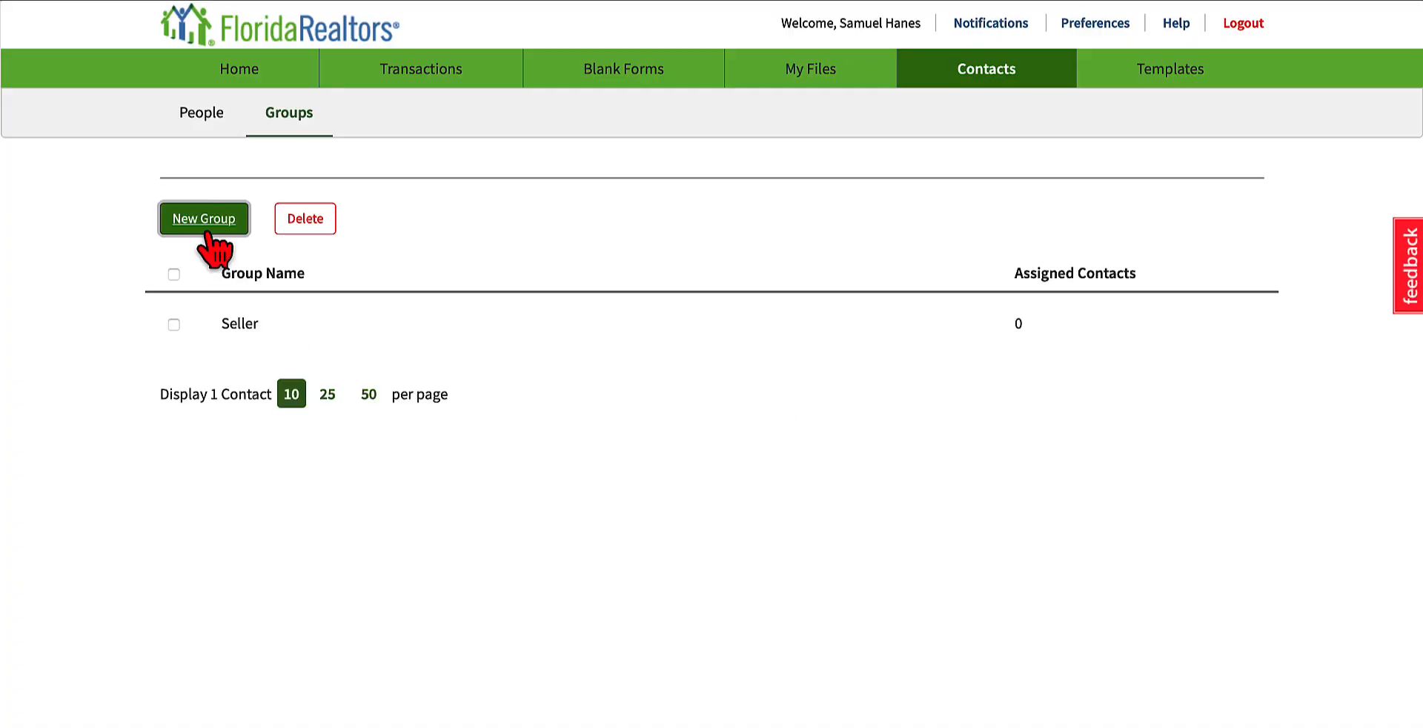
Step: Add another contact group named "Buyer"
left_click(203, 221)
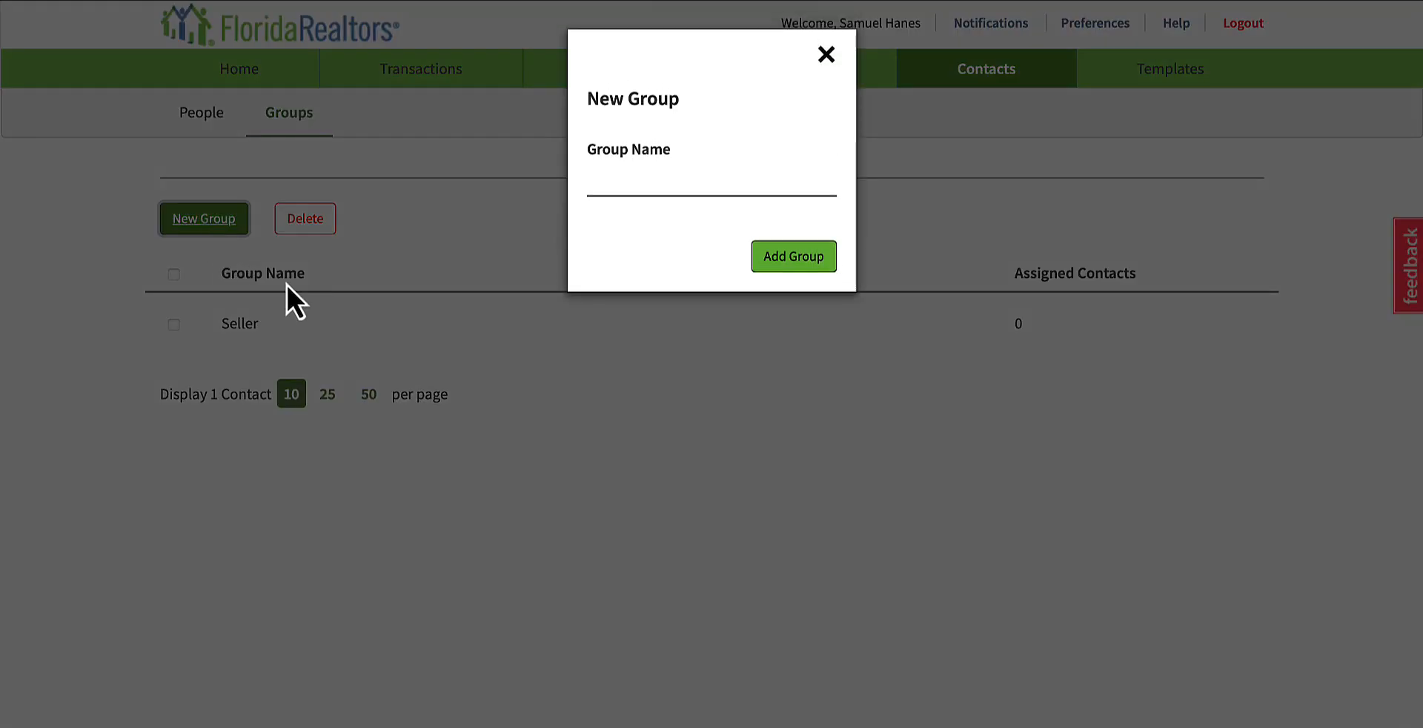
left_click(671, 192)
type("Buye")
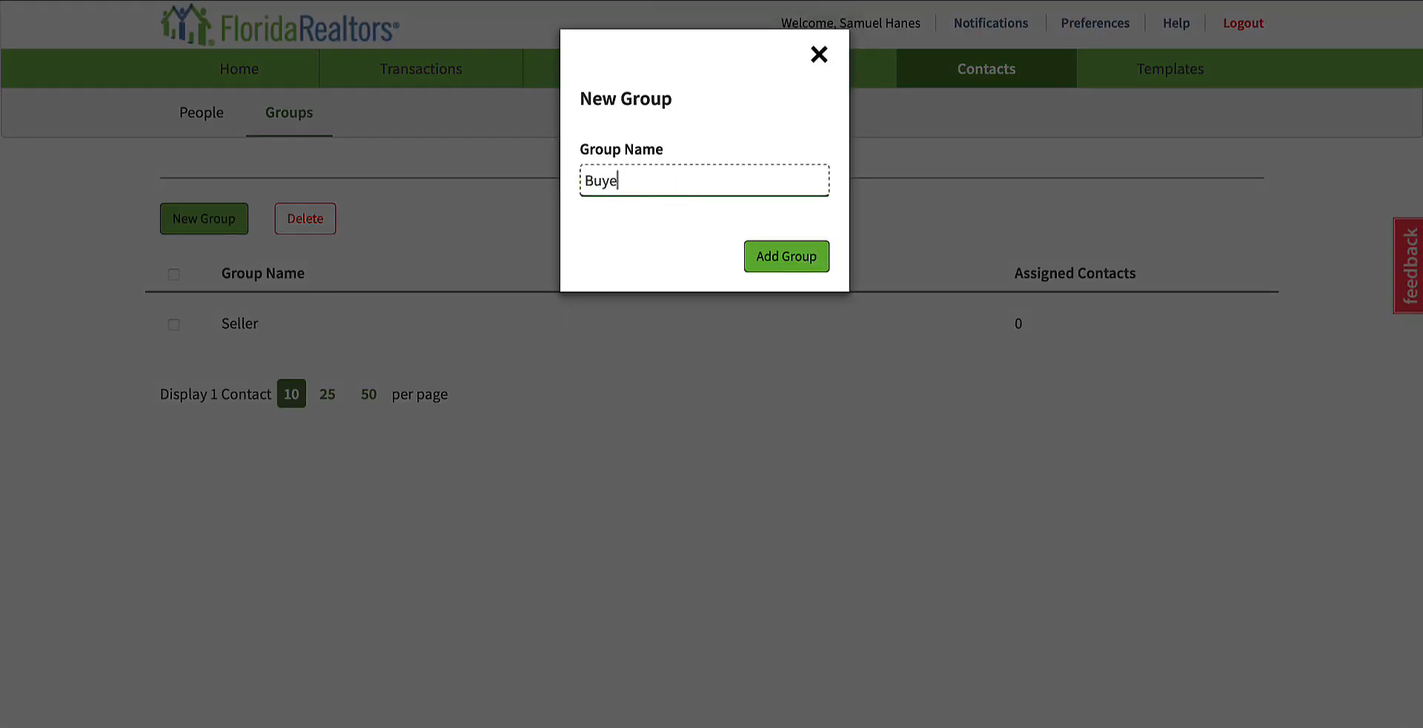
type("r")
left_click(787, 260)
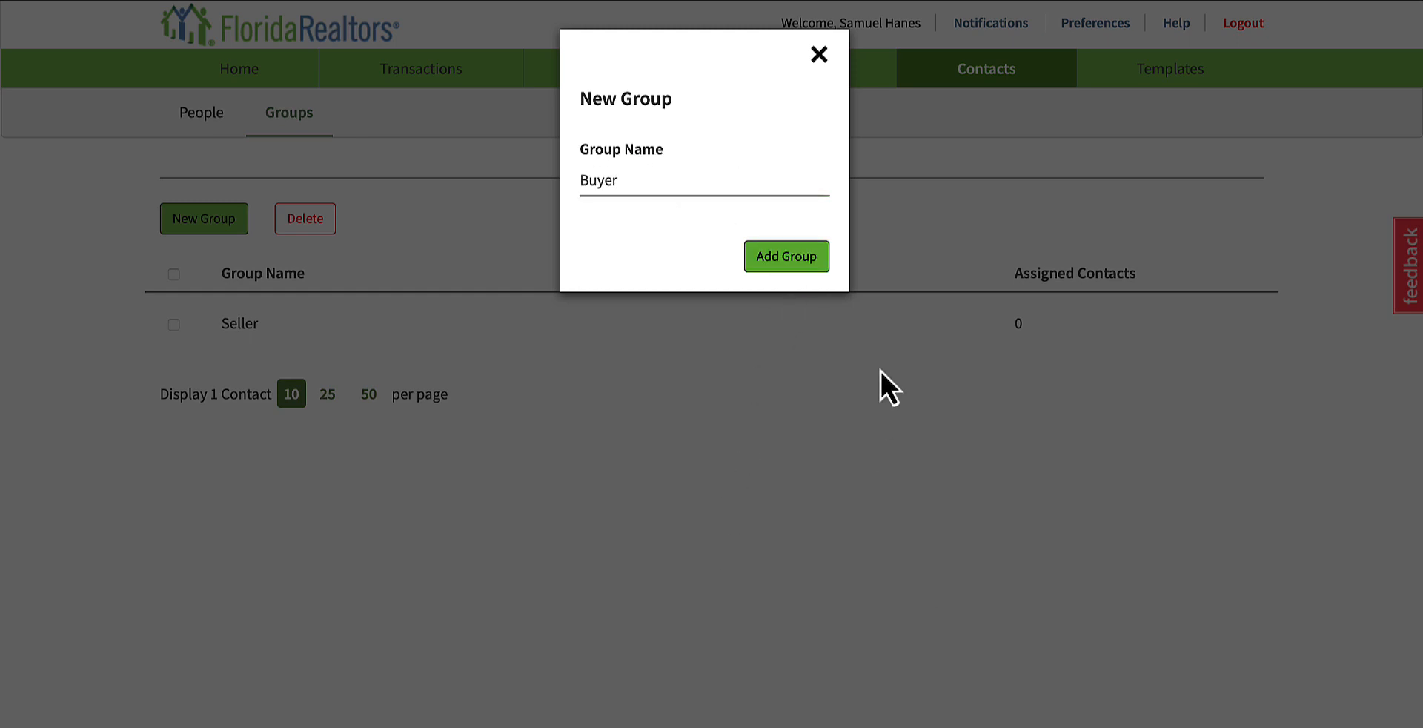
left_click(790, 266)
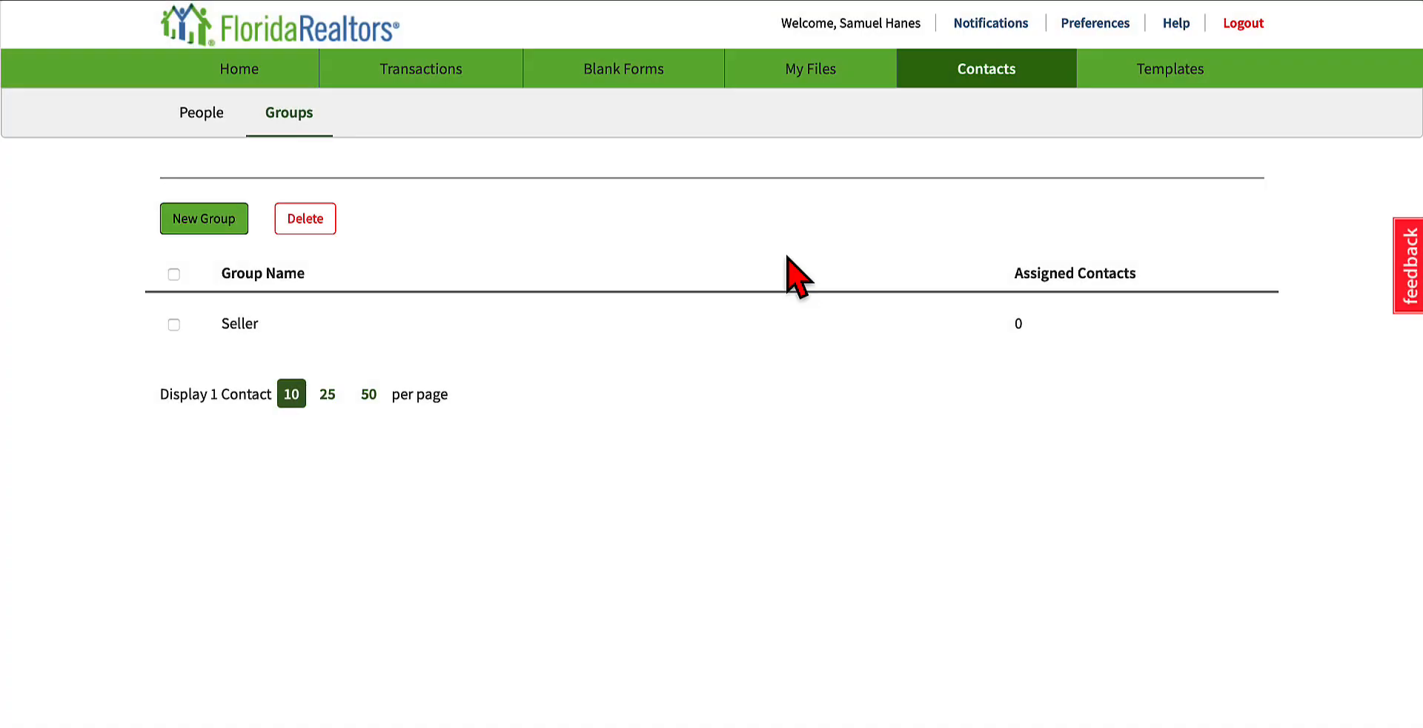
Step: Return to People, open the first contact's record to view its available group choices, and close it without assigning a group
left_click(211, 111)
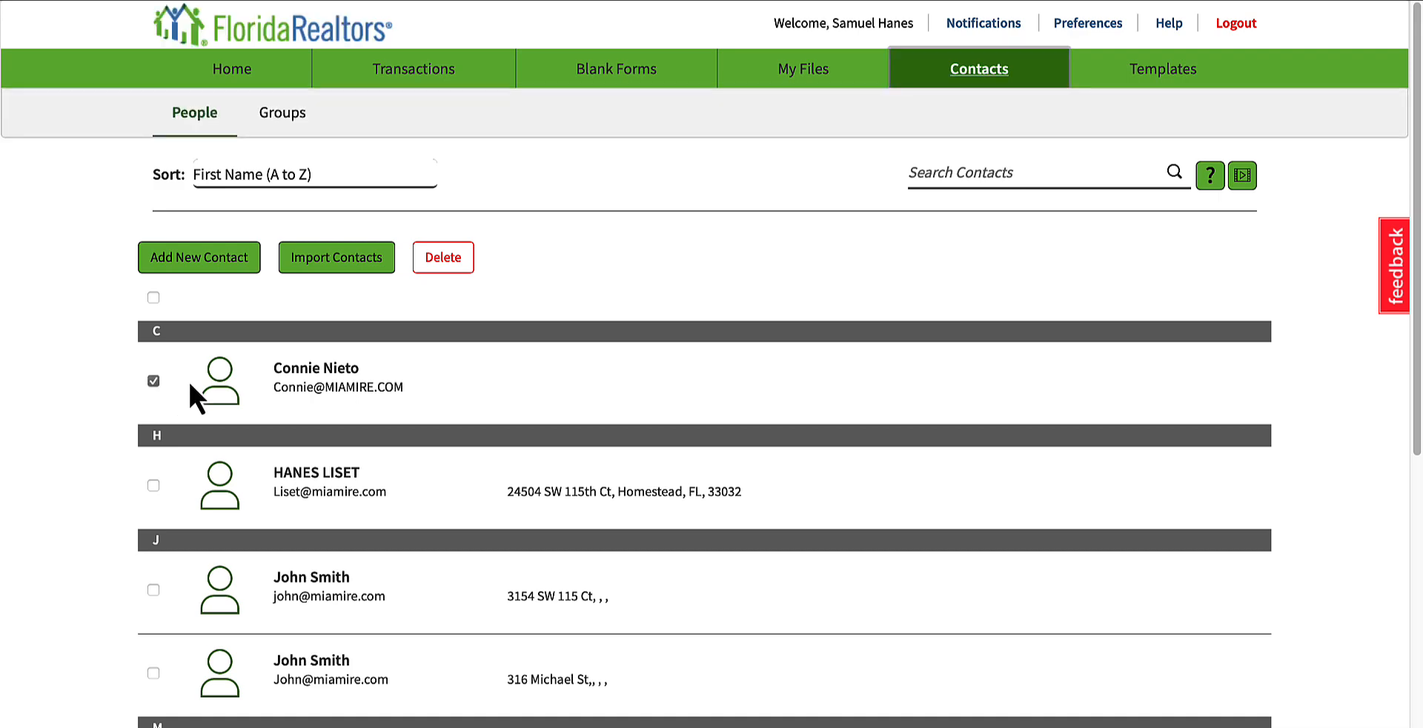
scroll(615, 421, "down", 3)
left_click(333, 164)
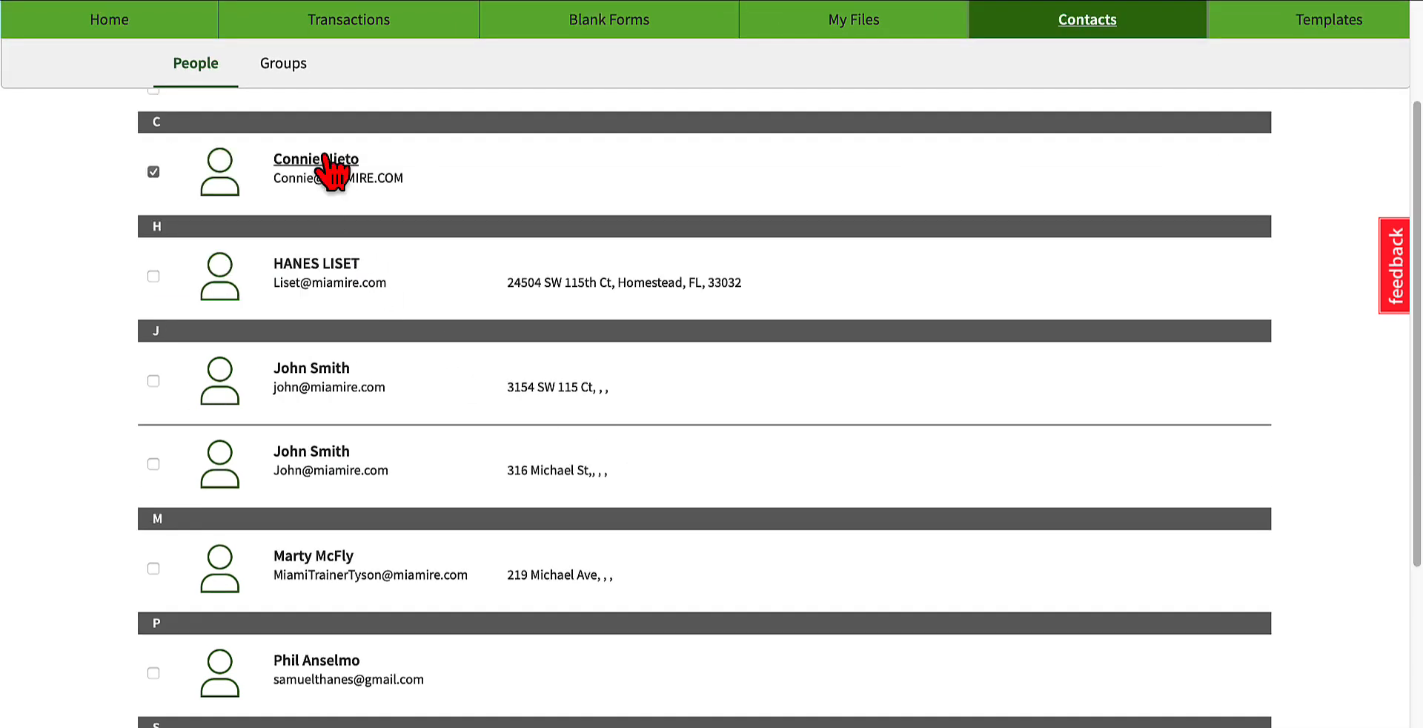
scroll(793, 377, "down", 4)
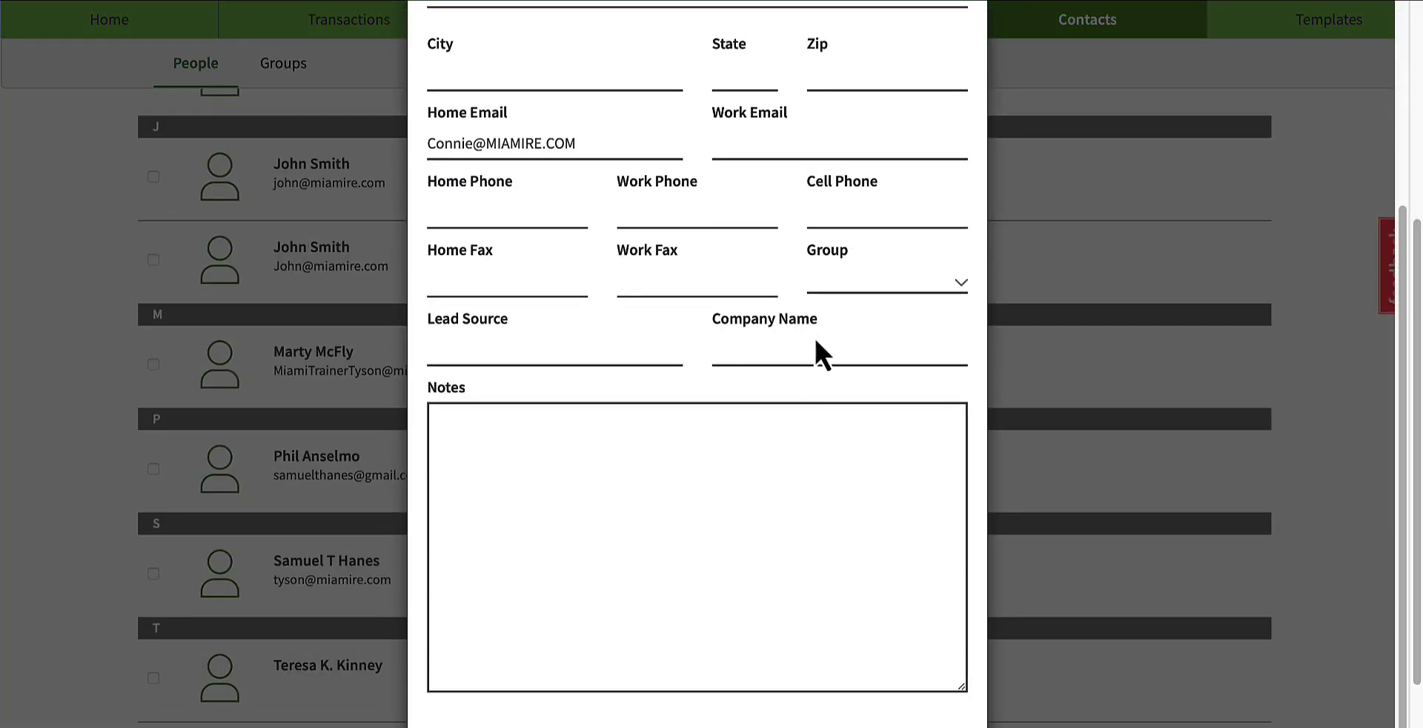
left_click(866, 285)
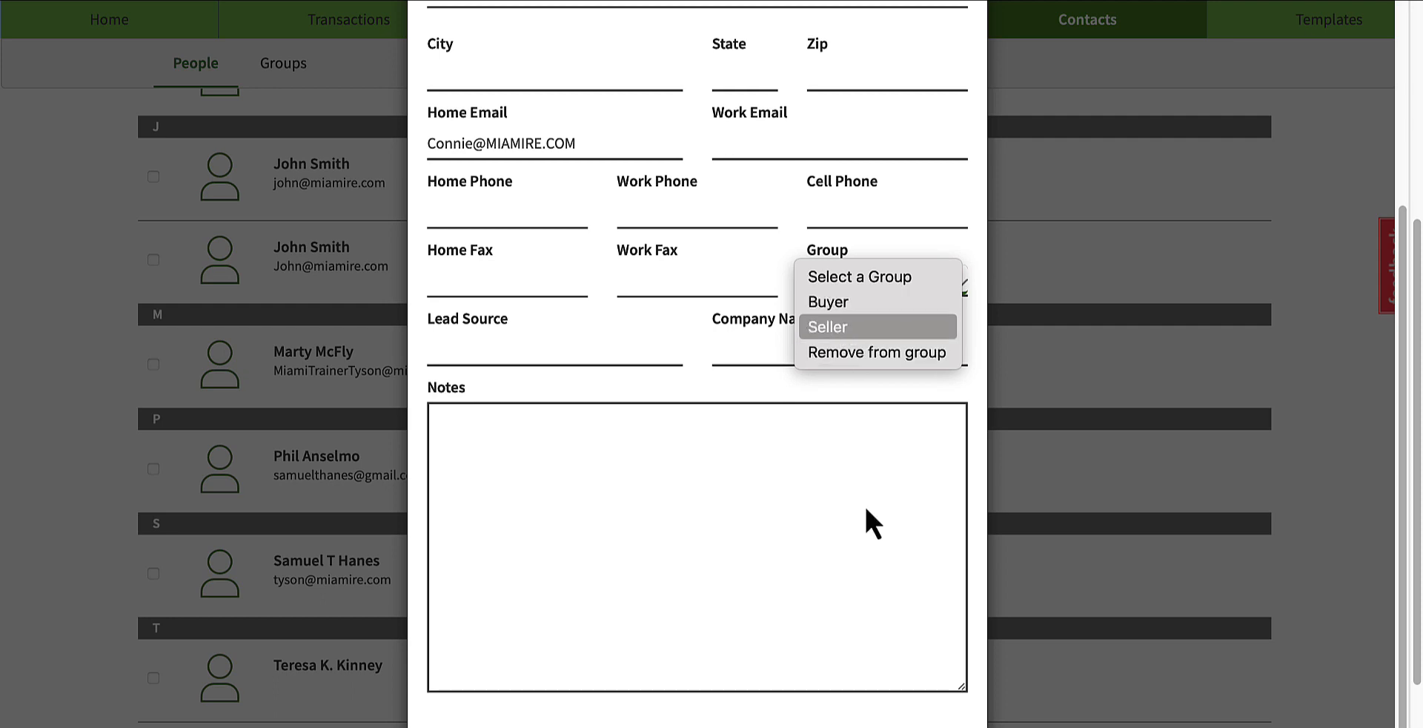
left_click(108, 514)
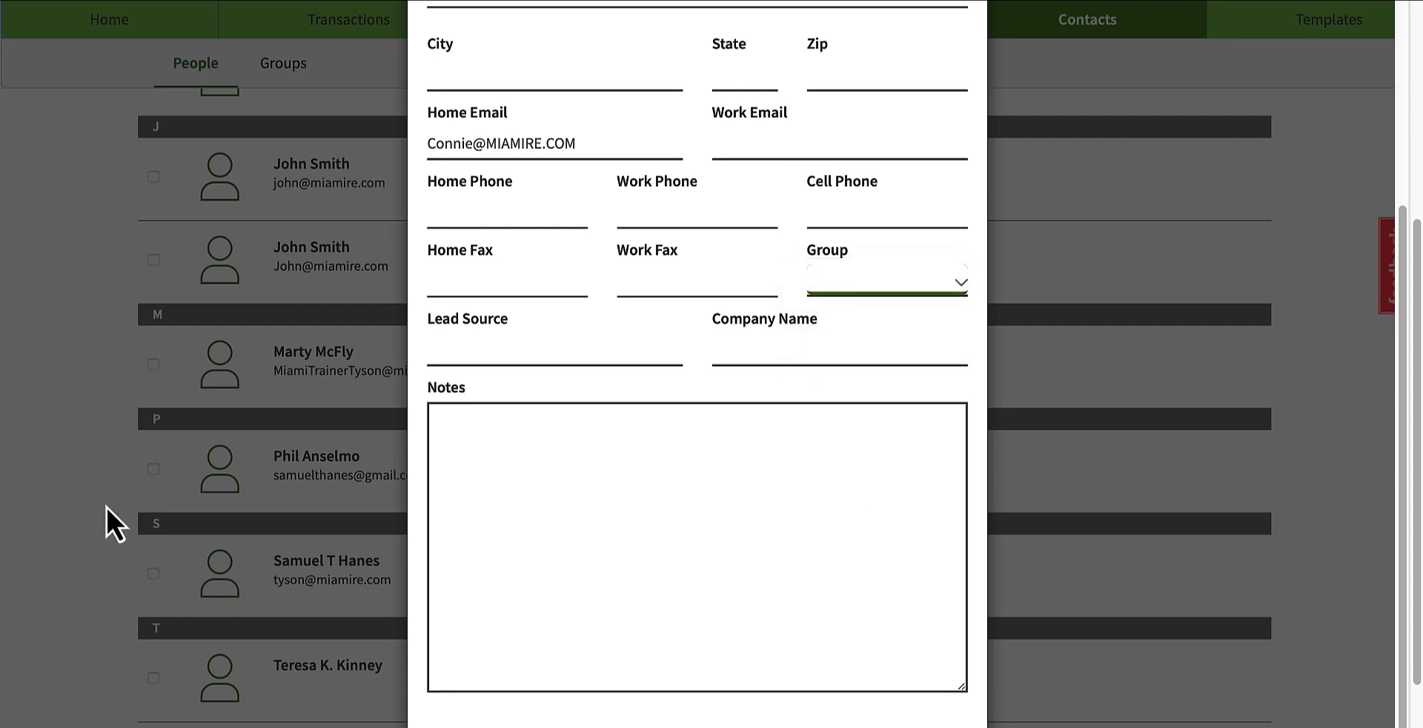
scroll(210, 540, "up", 5)
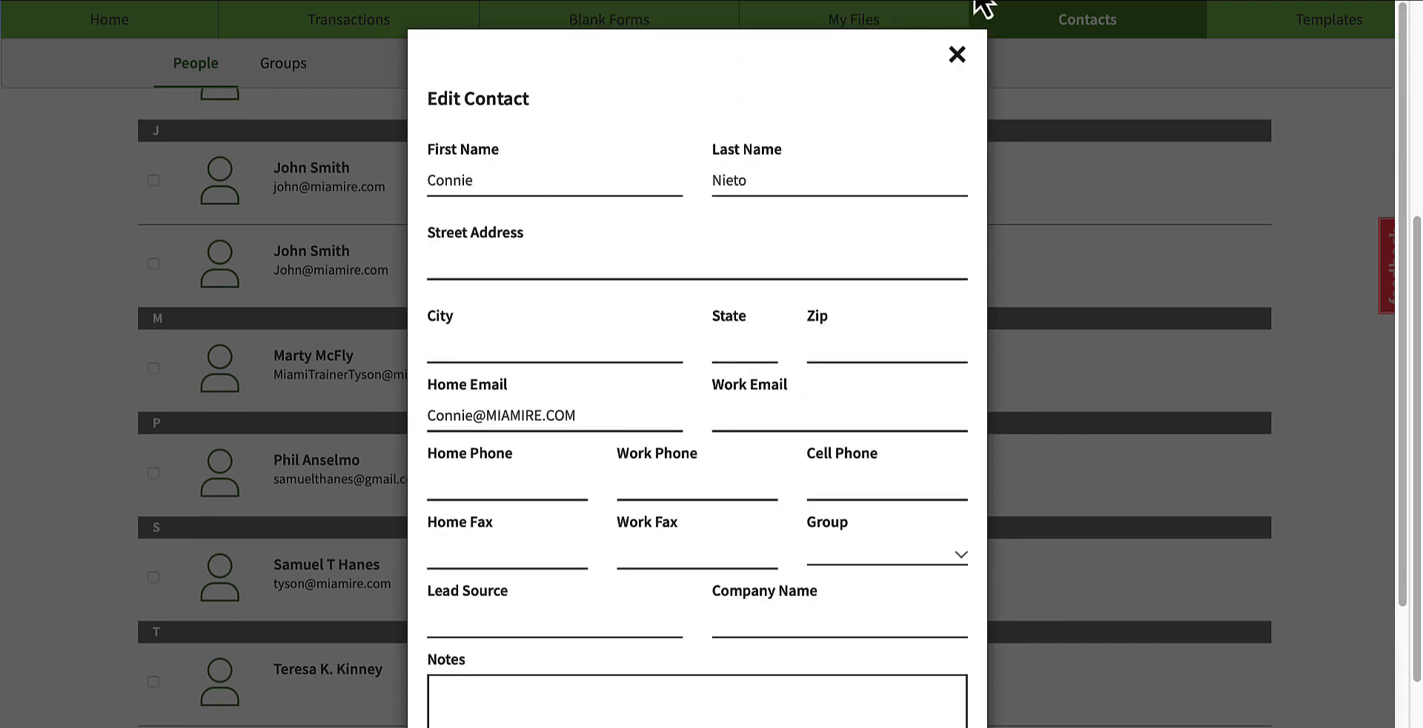
left_click(956, 54)
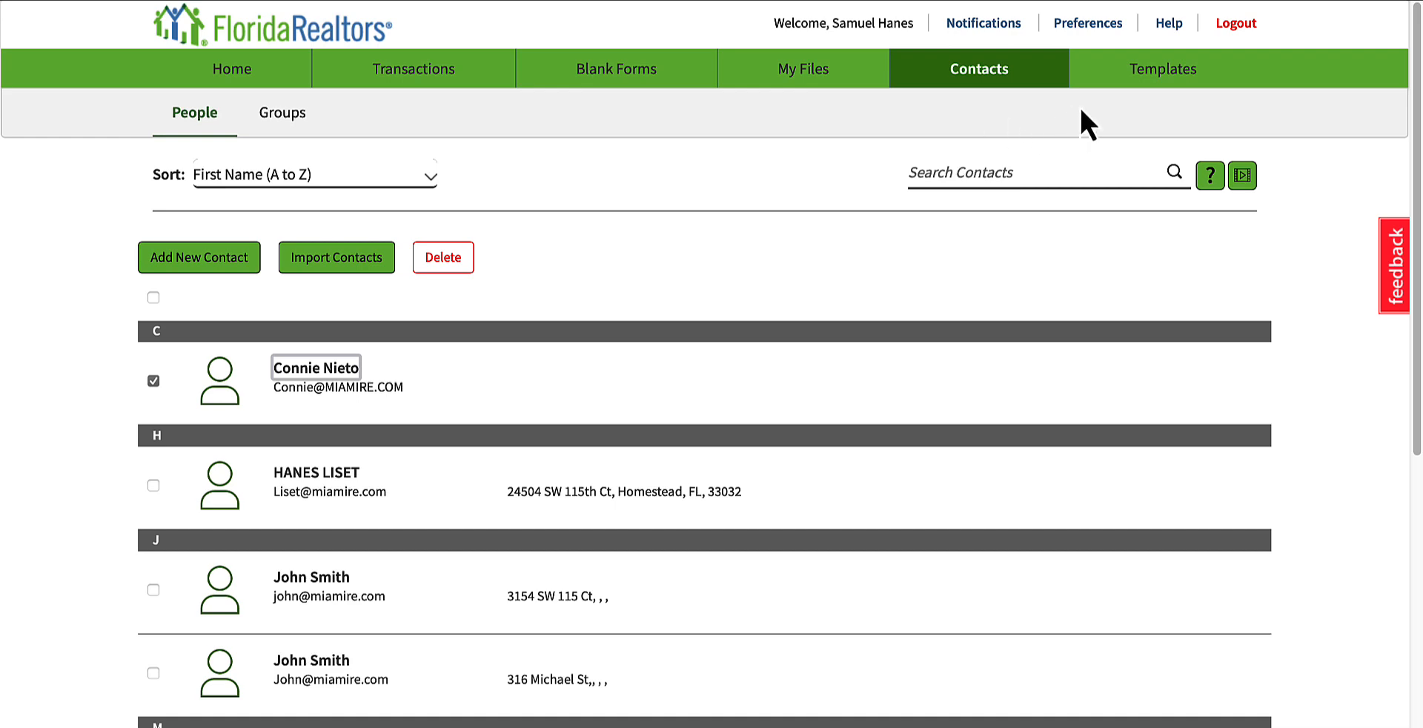
Step: Open Templates and look over the personal task list templates, including the listing agent and buyer signature follow-ups
left_click(1147, 75)
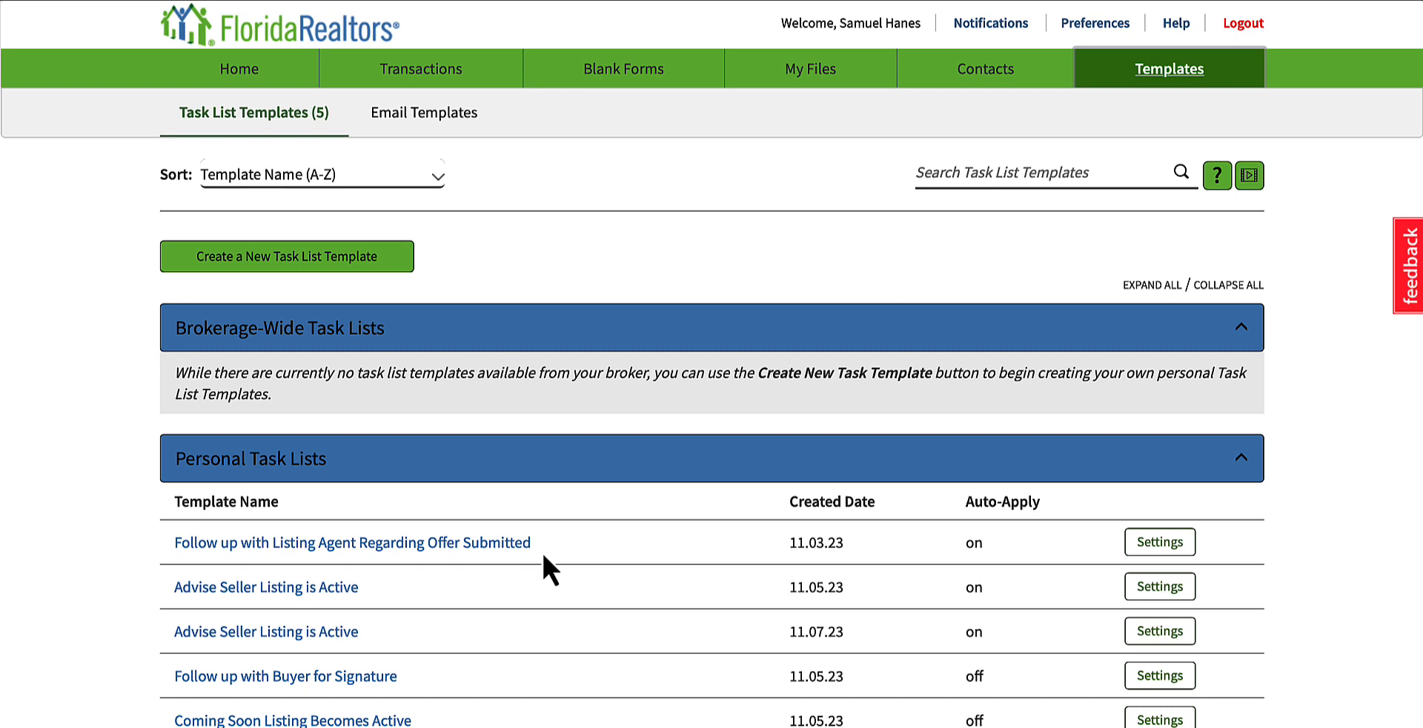
left_click(210, 543)
left_click(198, 679)
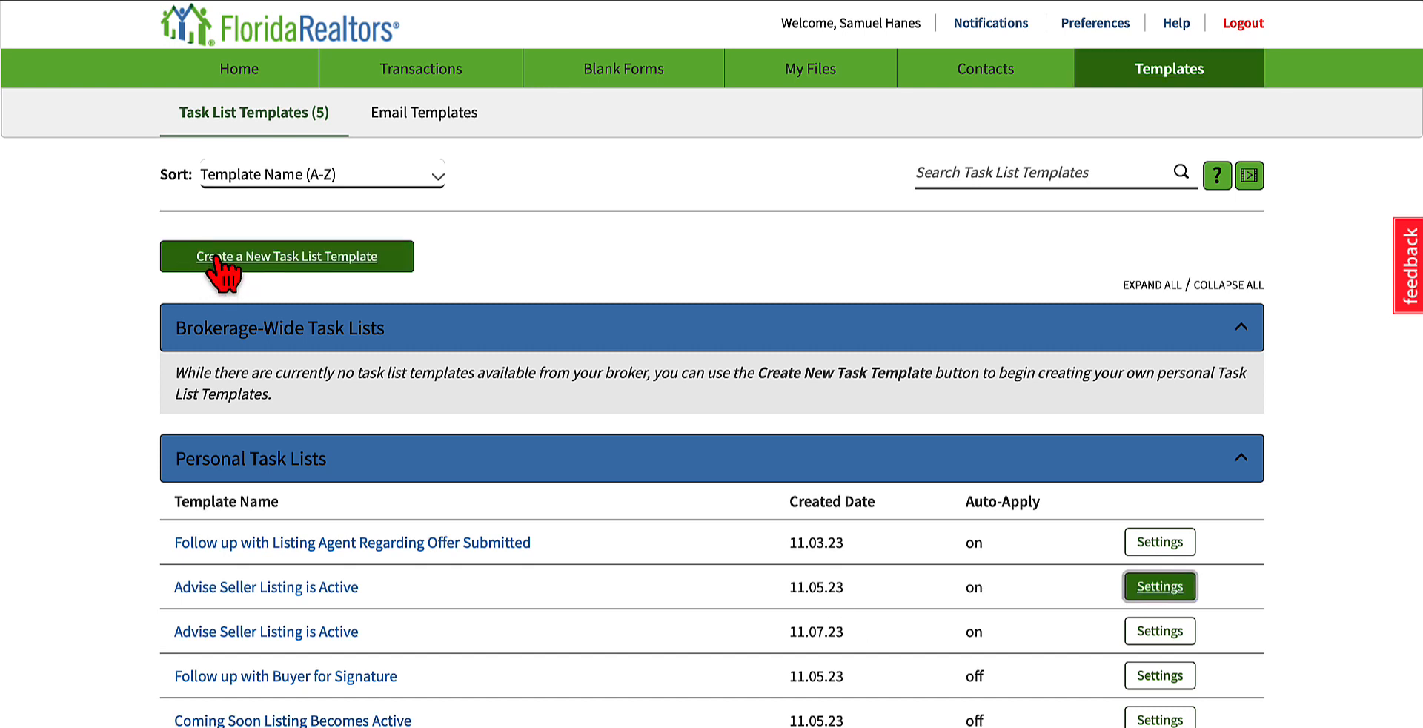
Step: Start a task list template named "Pre-Listing Check List" with auto-apply on, review the specific criteria options, and close it without saving
left_click(297, 255)
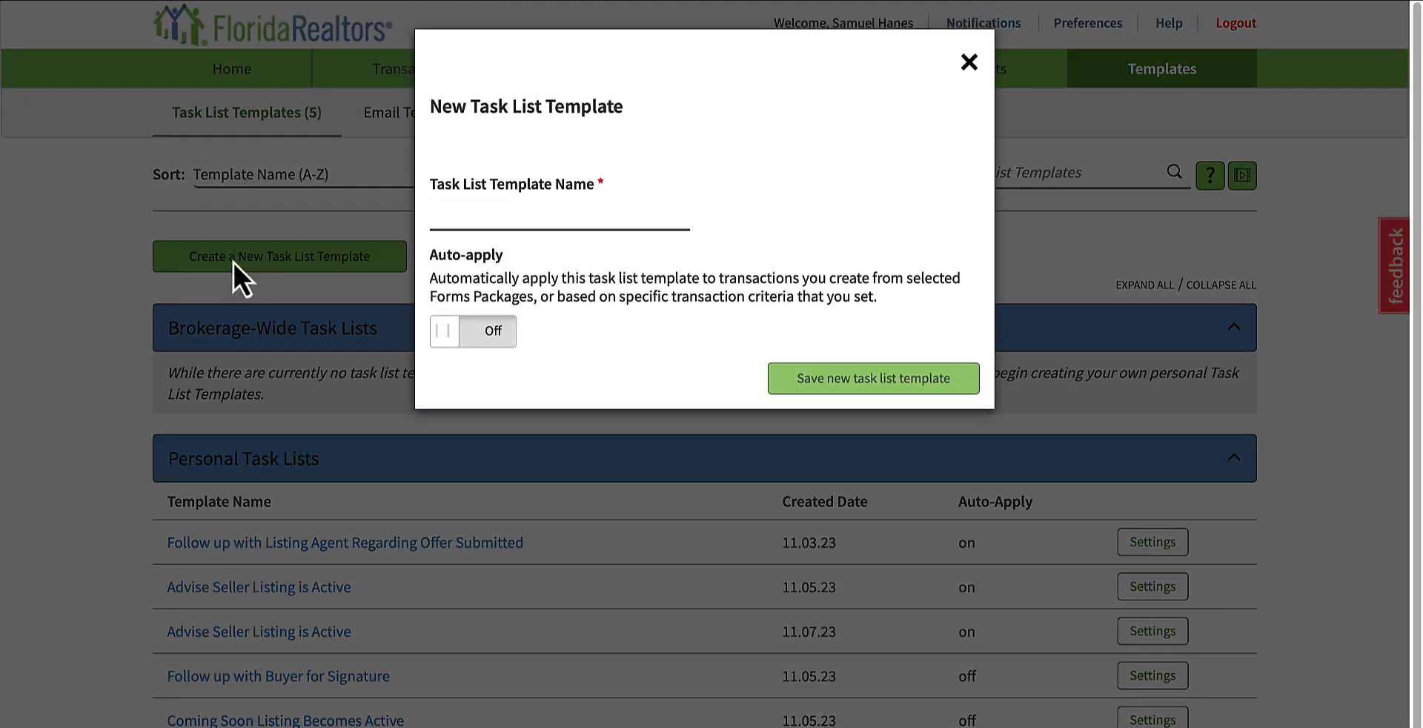
left_click(554, 214)
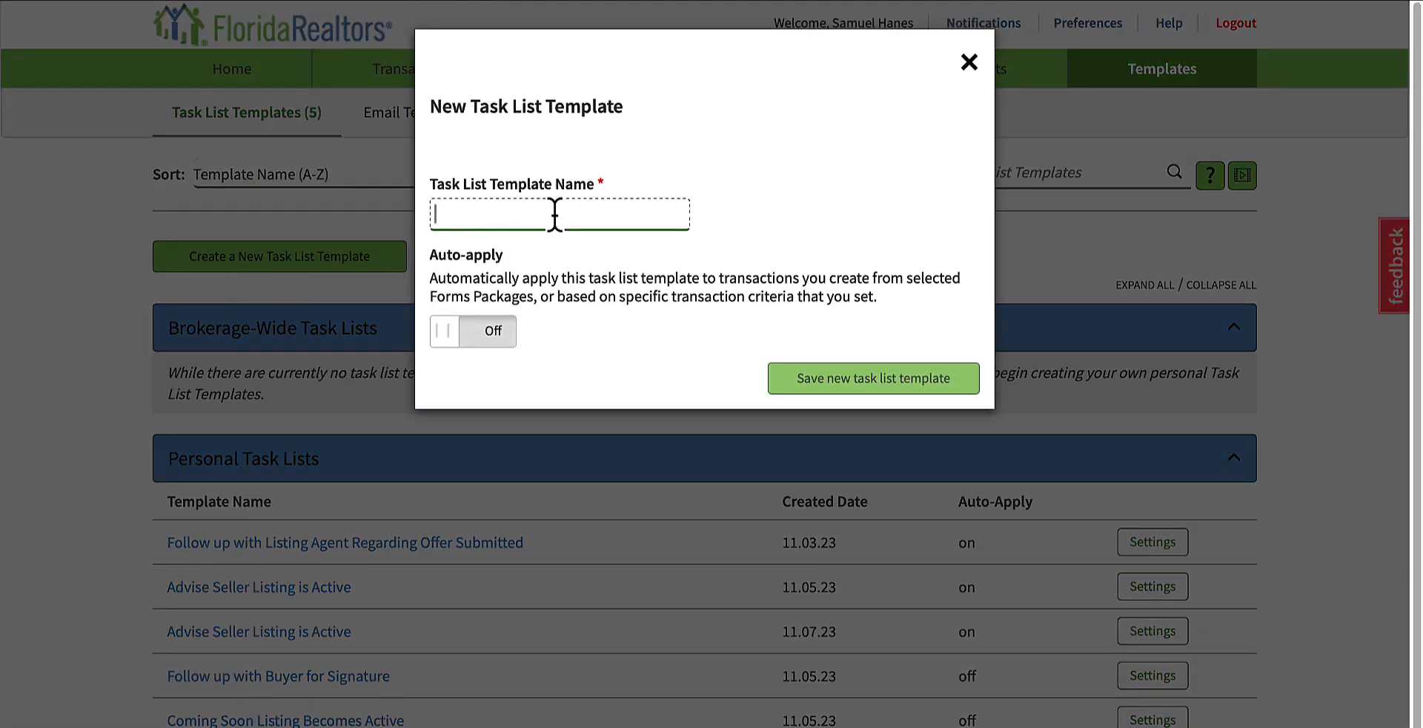
type("Pre-Listing Check List")
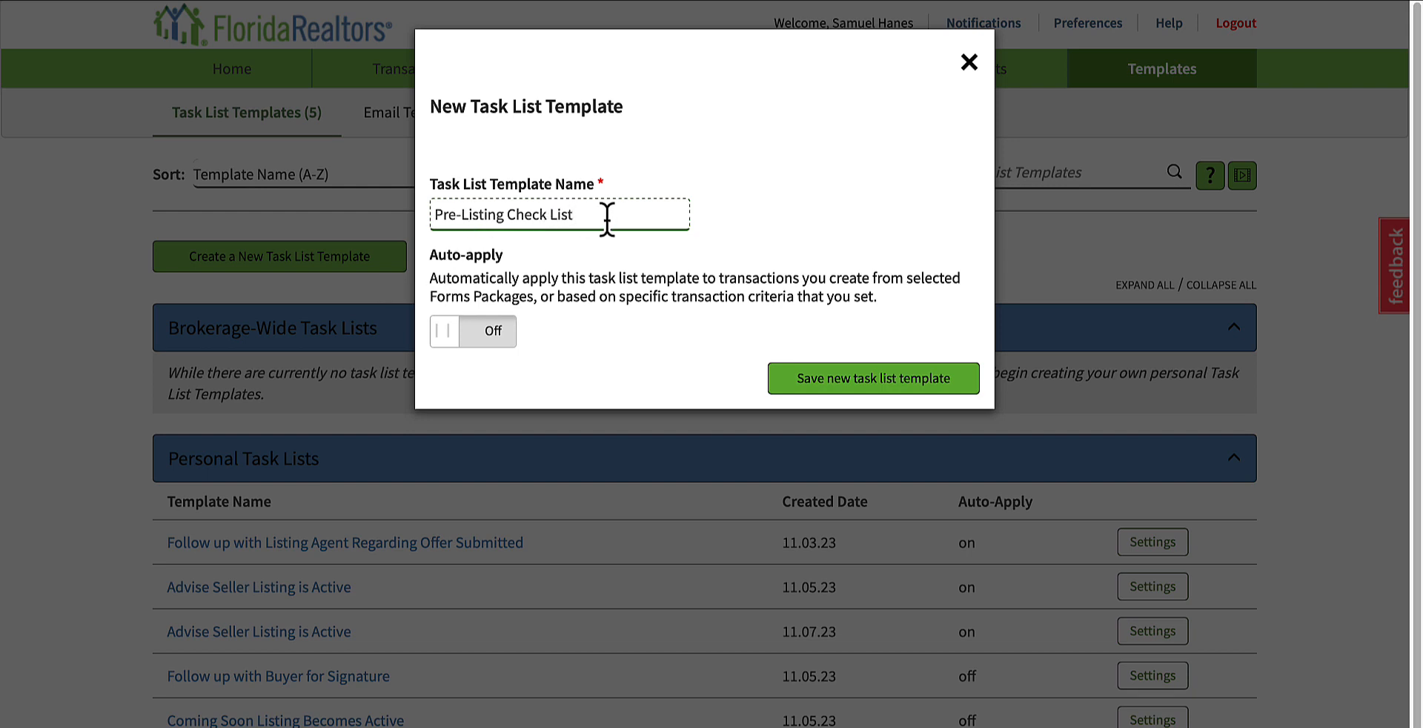
left_click(491, 335)
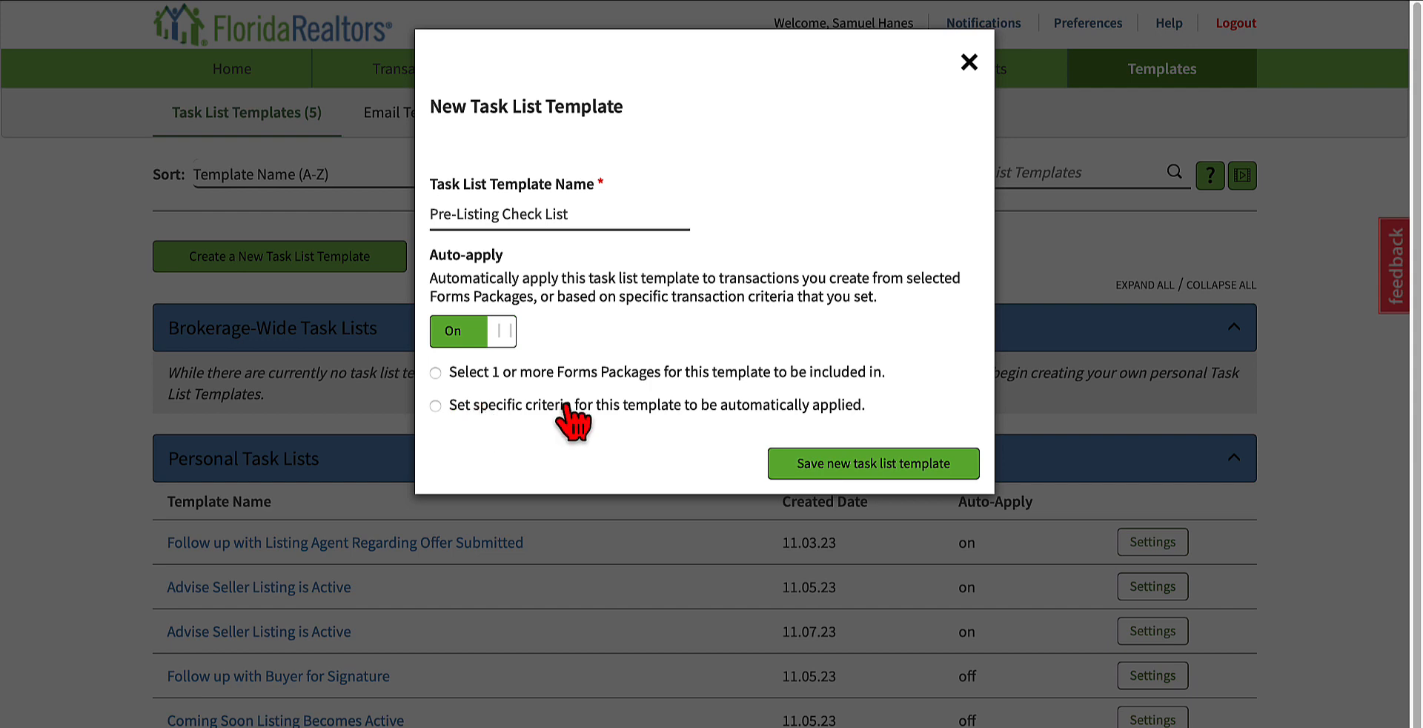
left_click(649, 416)
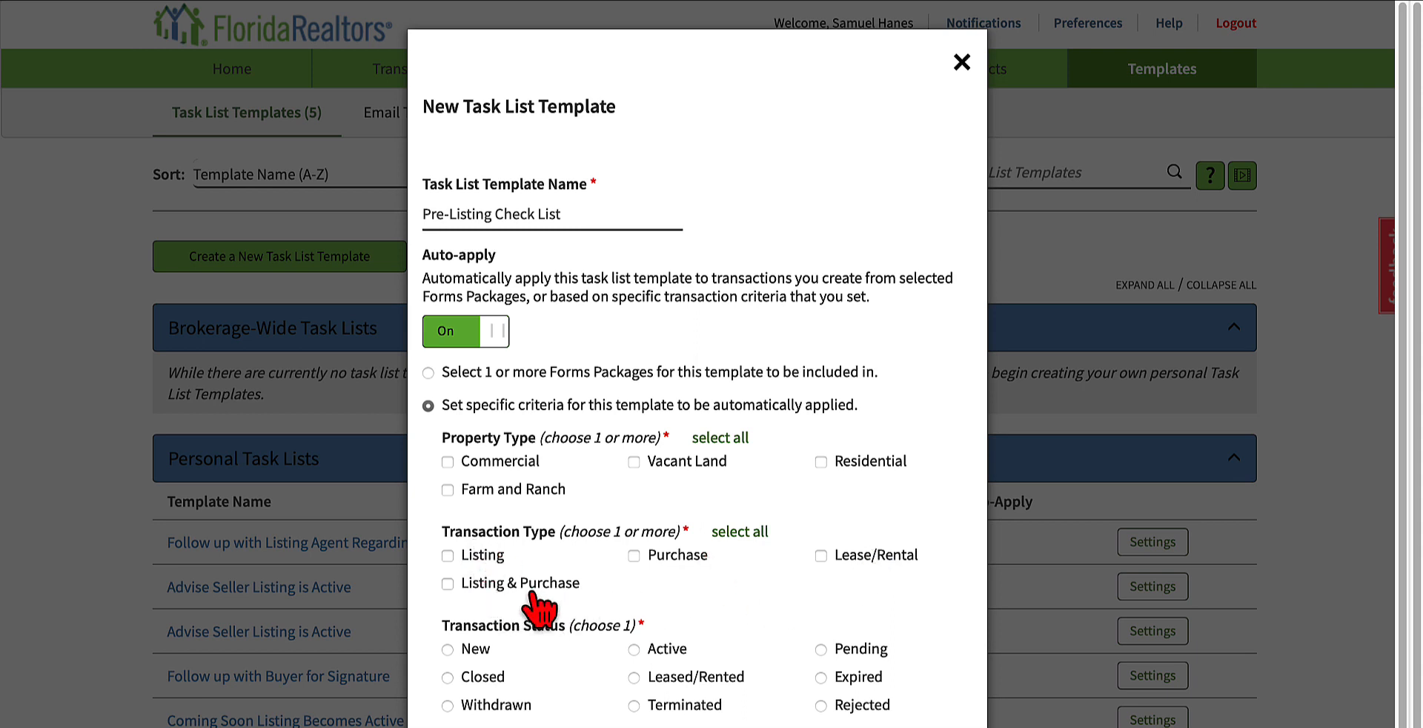
scroll(638, 622, "down", 1)
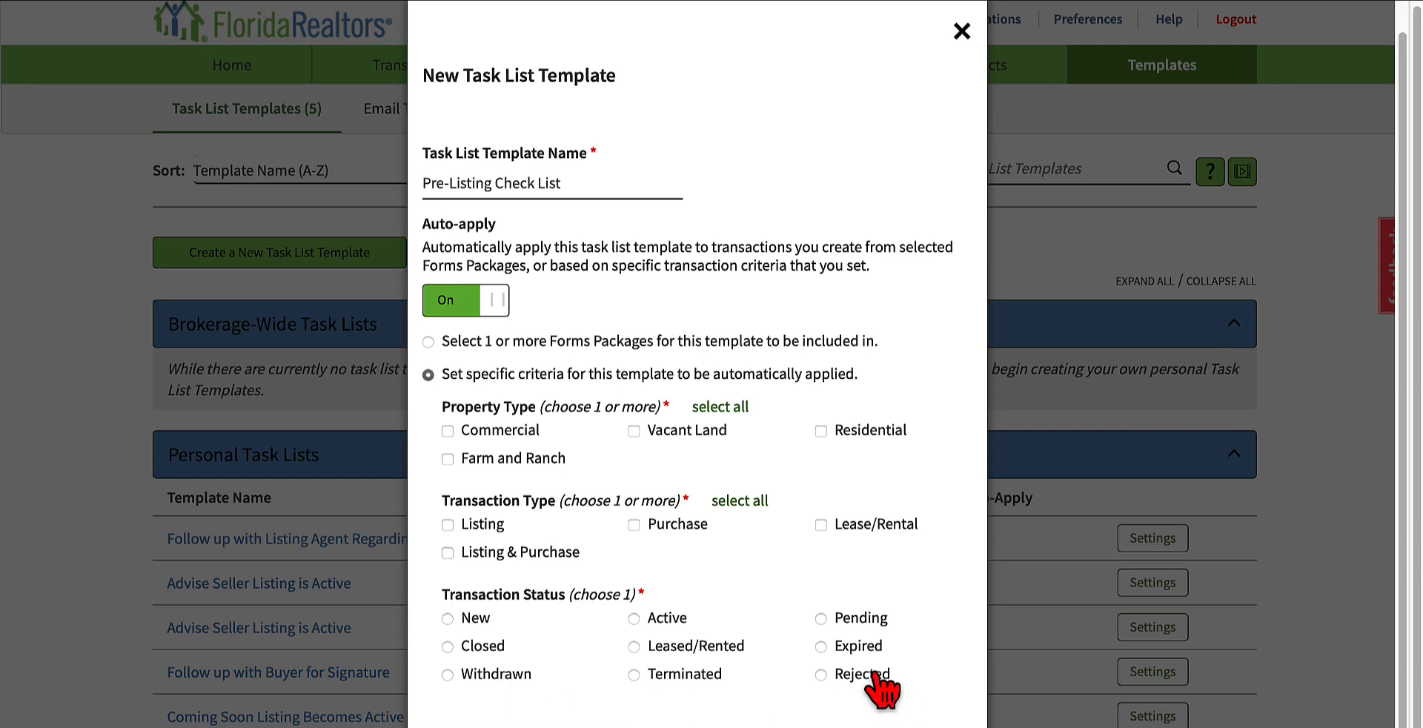
left_click(961, 31)
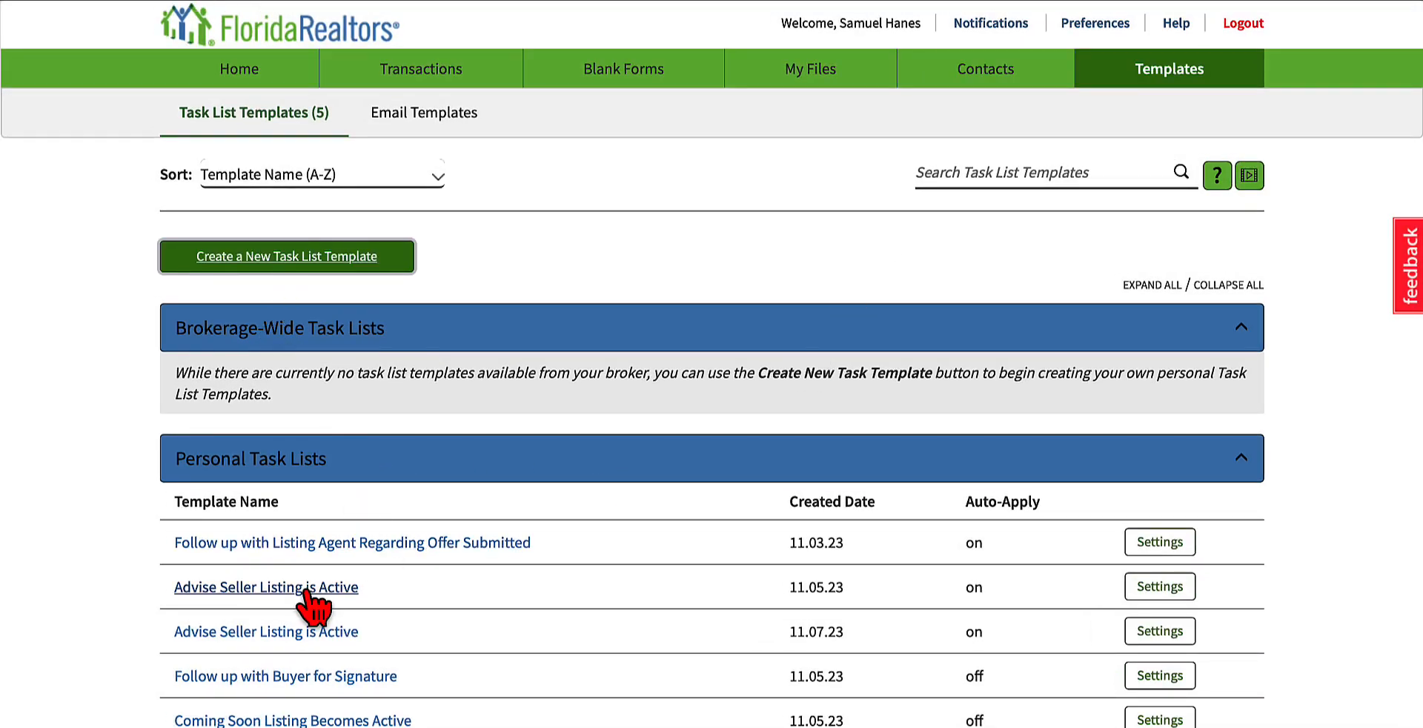
Step: View the settings of the first "Advise Seller Listing is Active" template, close them, and open the template to see its tasks
left_click(1158, 592)
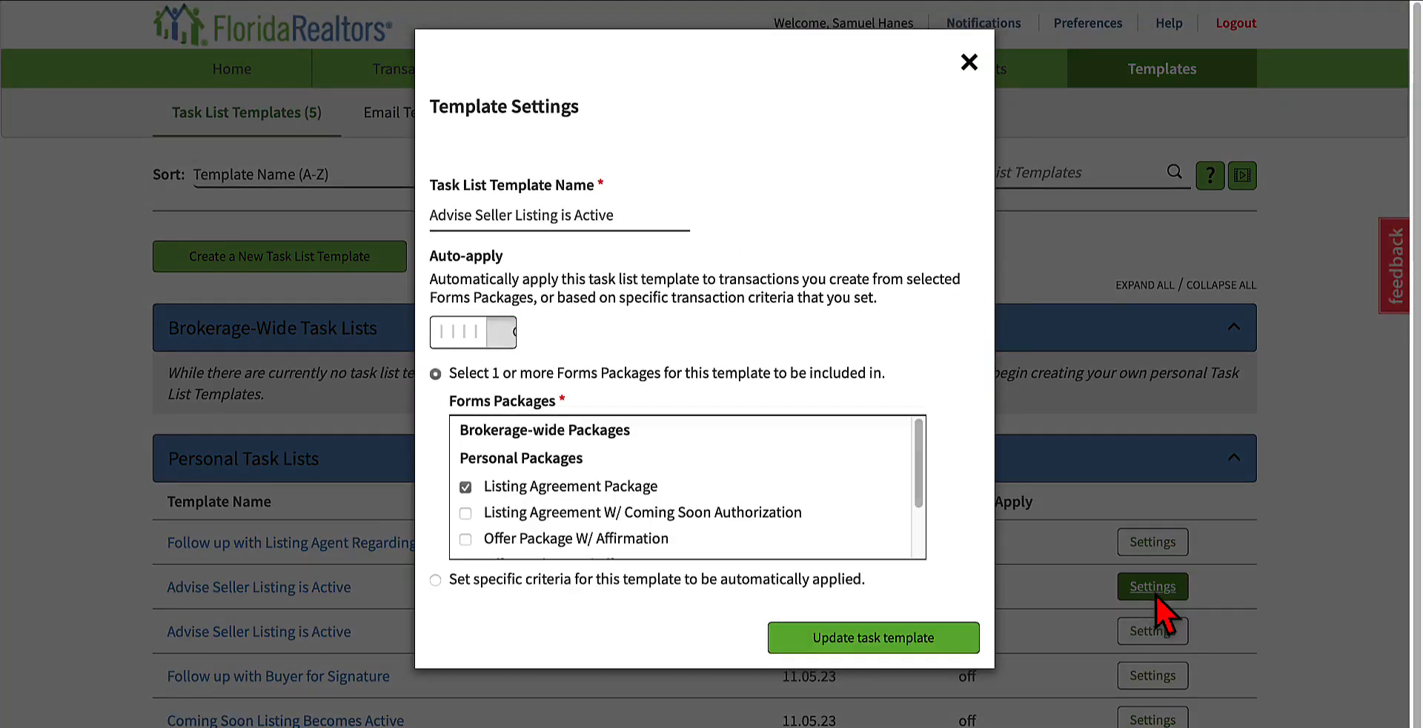
left_click(968, 64)
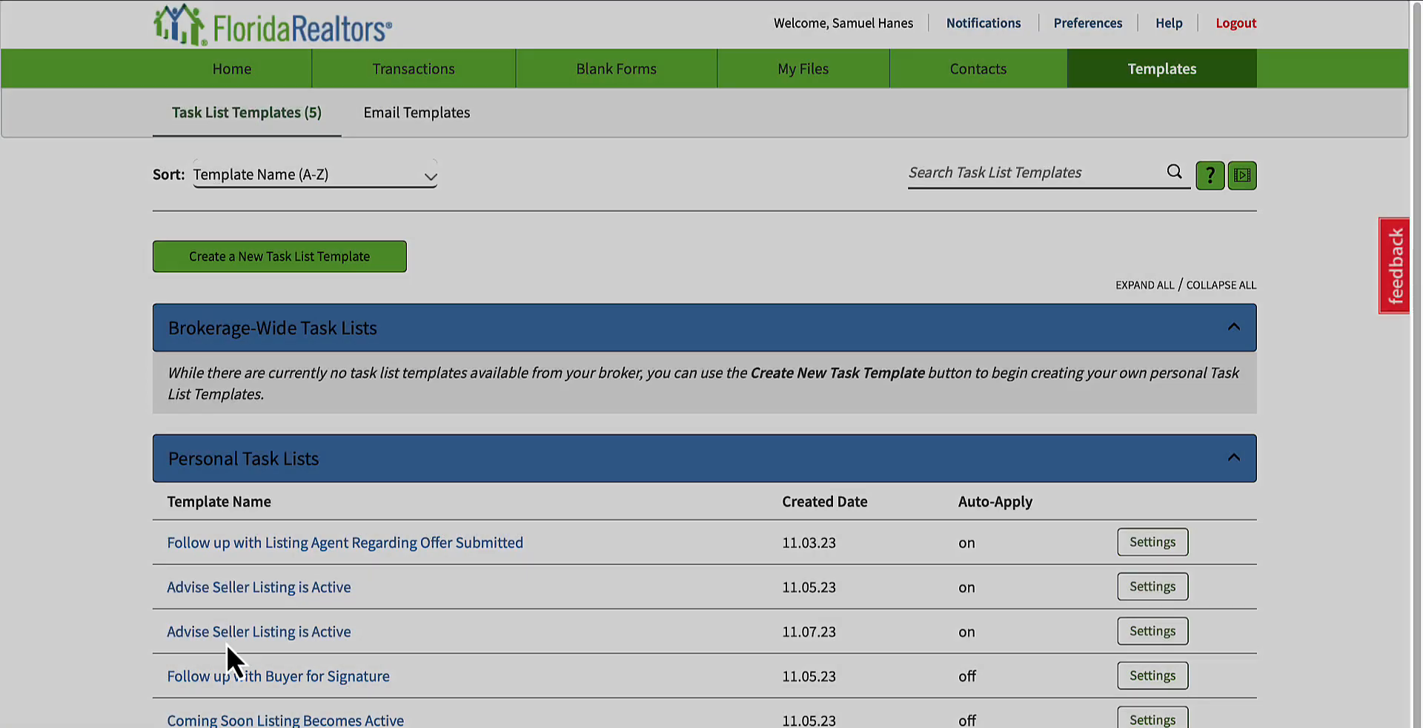
left_click(246, 589)
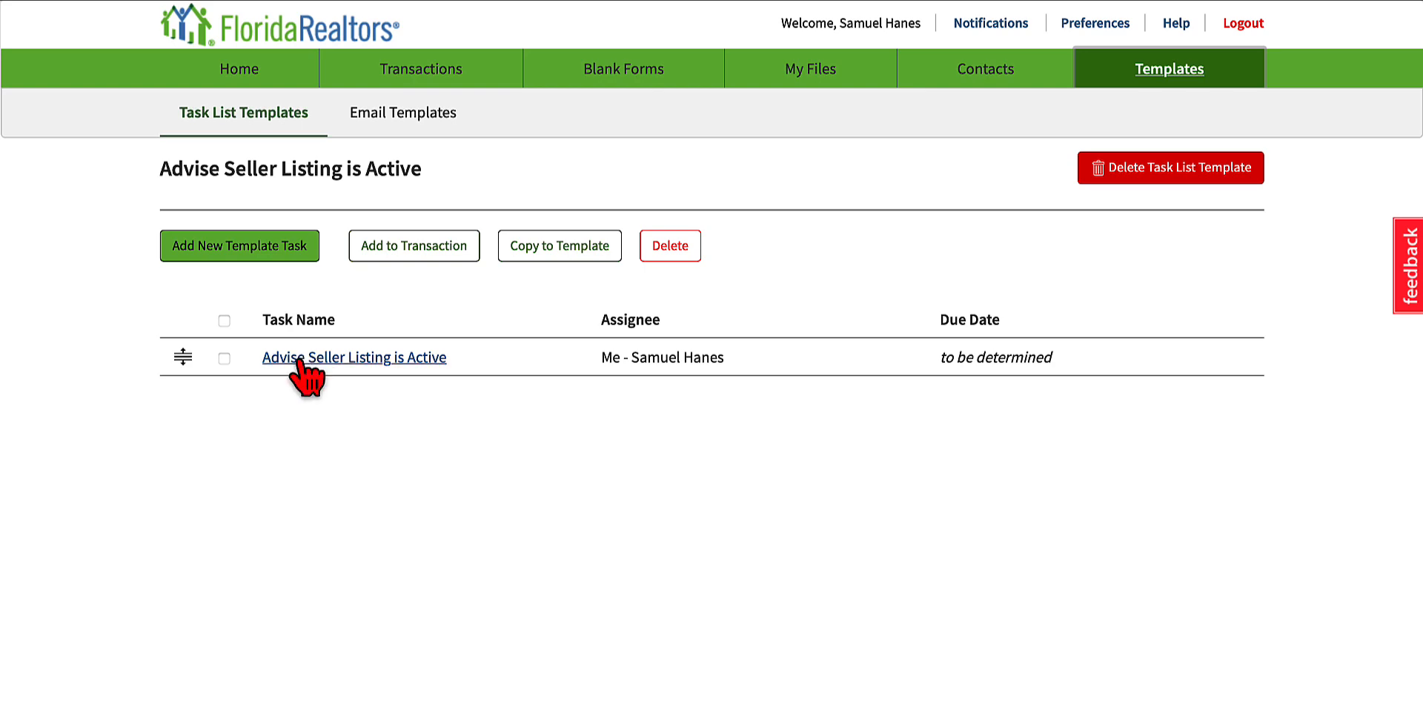
Step: Create a new task list template named "Pre-Listing Check List" with auto-apply off
left_click(268, 259)
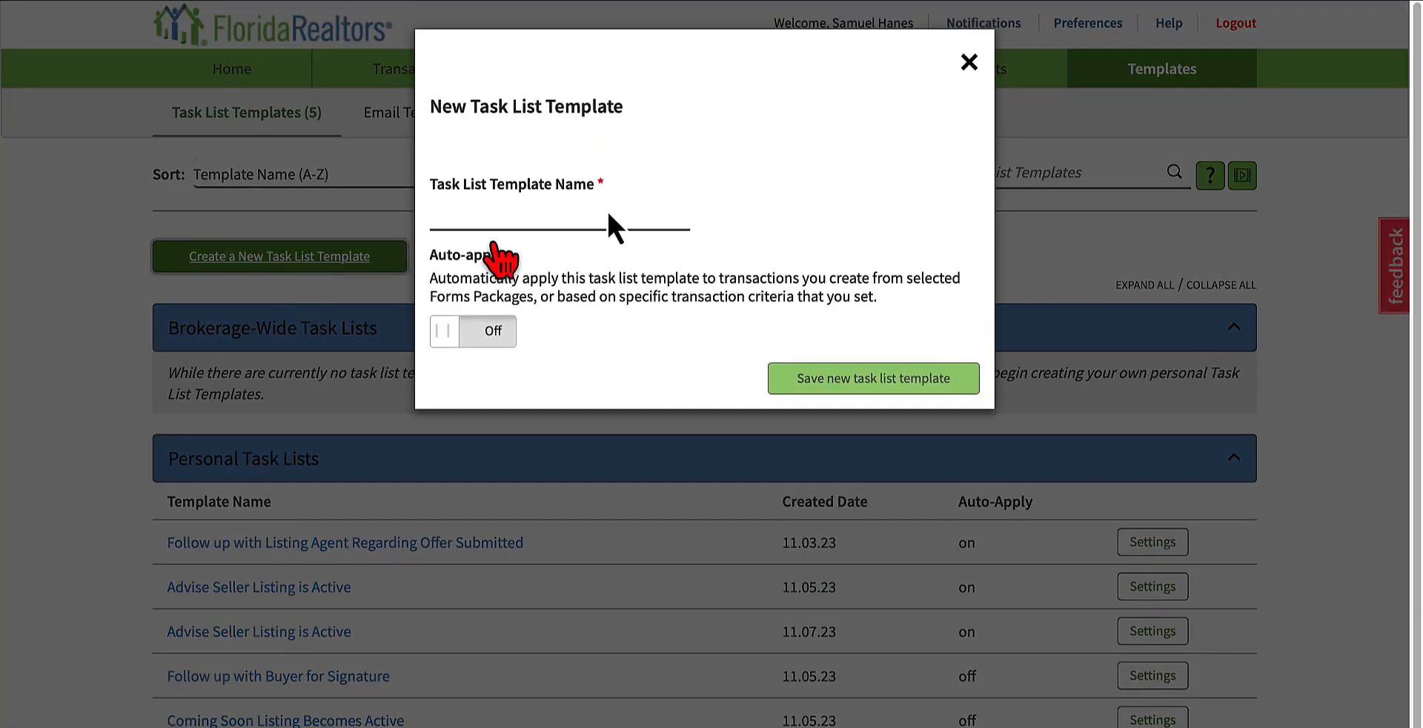
left_click(641, 213)
type("Pre-Listing Check List")
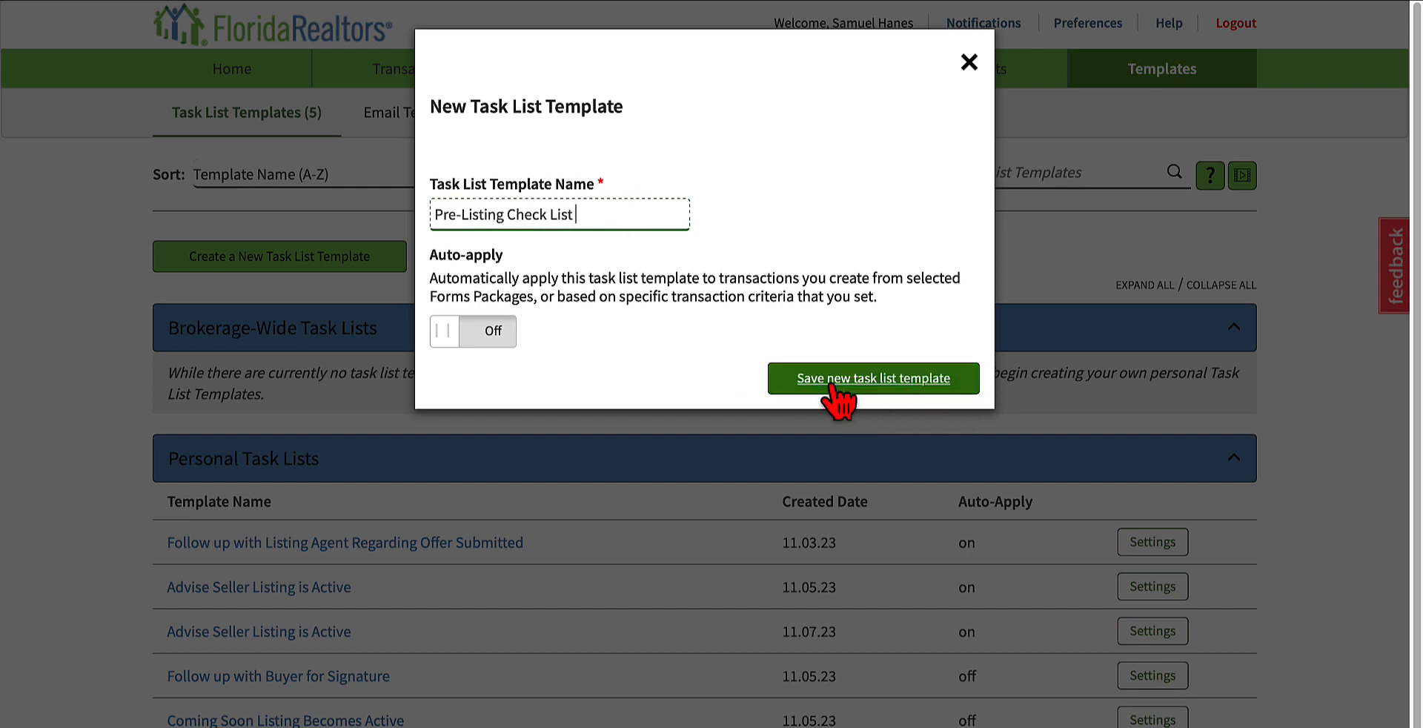
left_click(887, 381)
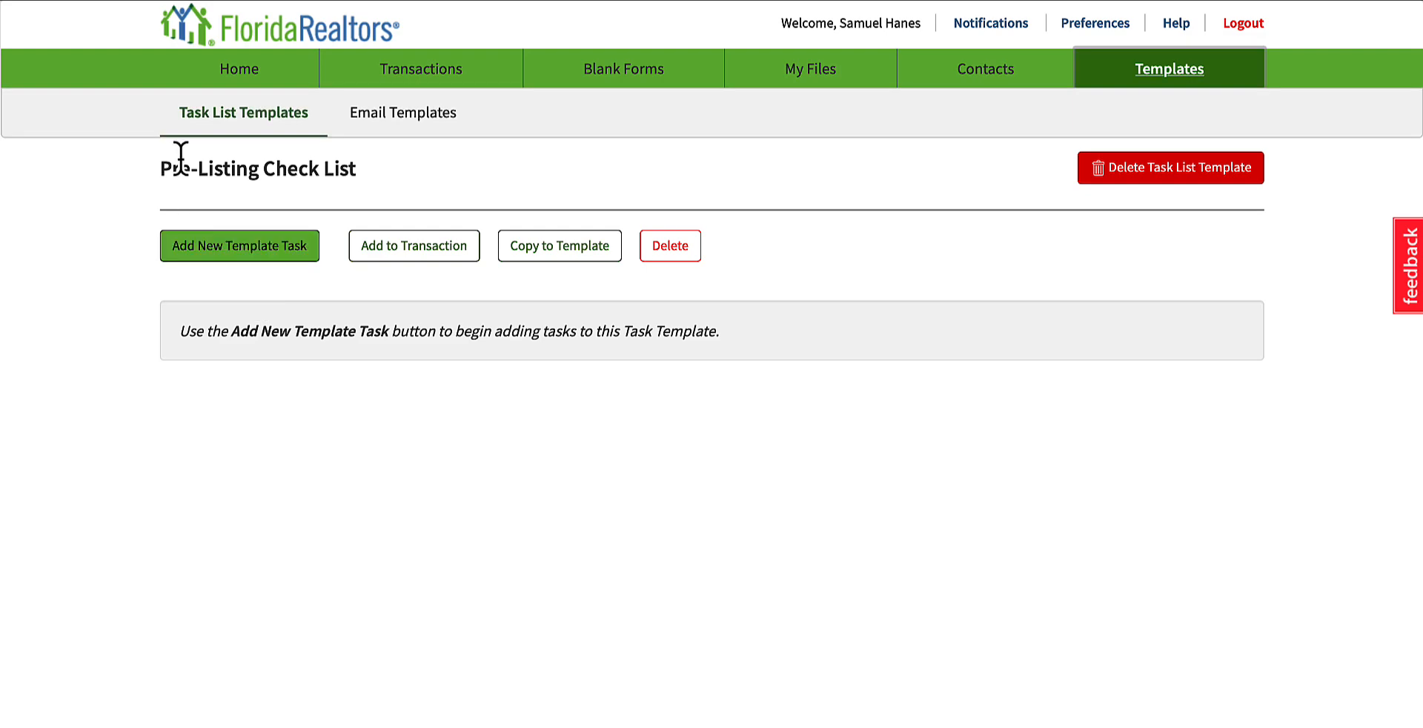
Step: Start a new template task named "Reminder to provide Pre-Listing Check List" and assign it to yourself
left_click(230, 252)
left_click(579, 192)
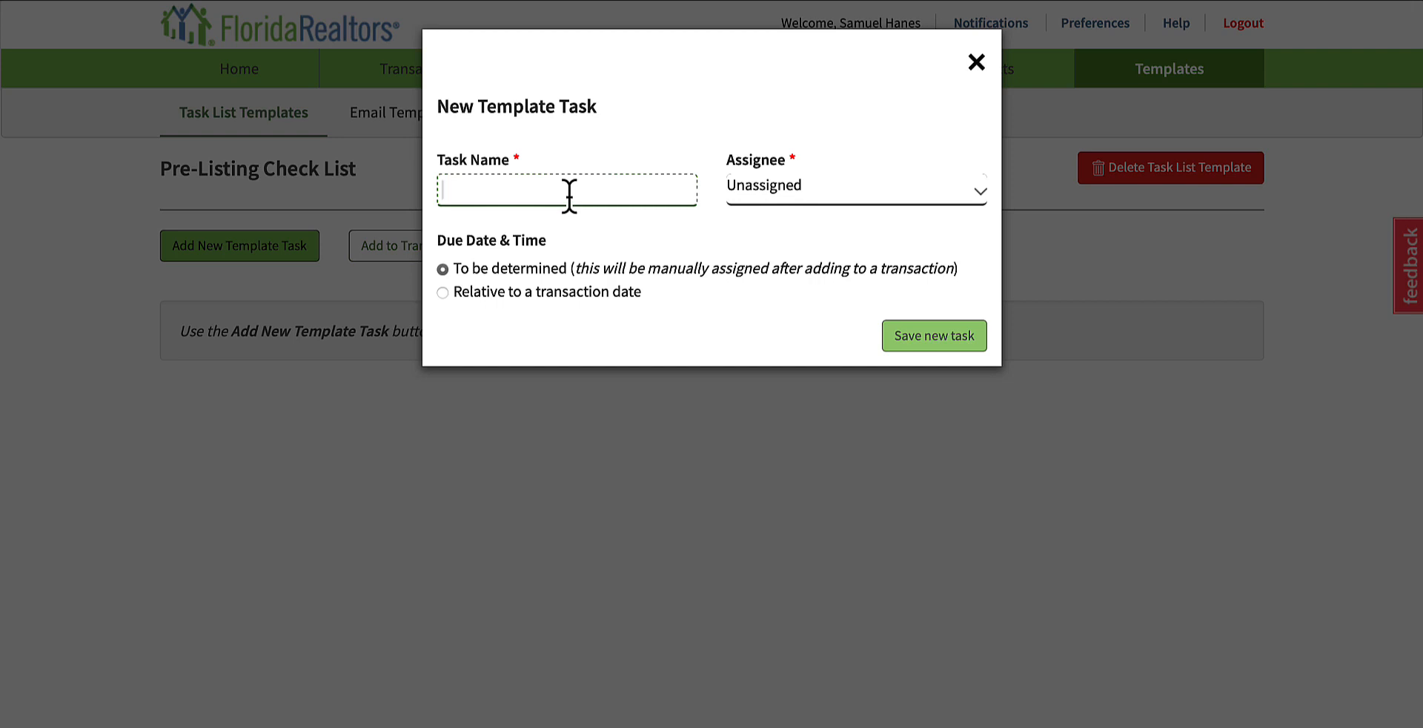
type("Reminder to provide Pre-Listing Check")
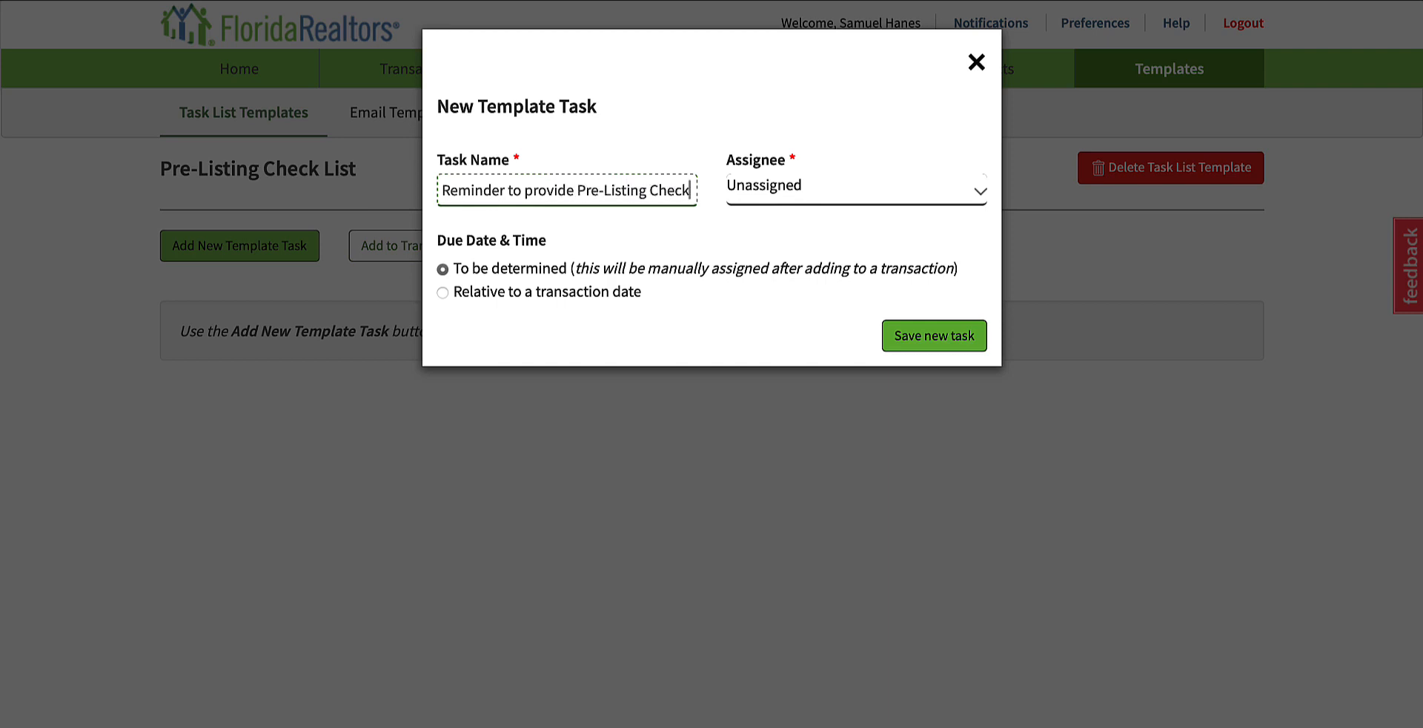
type("List")
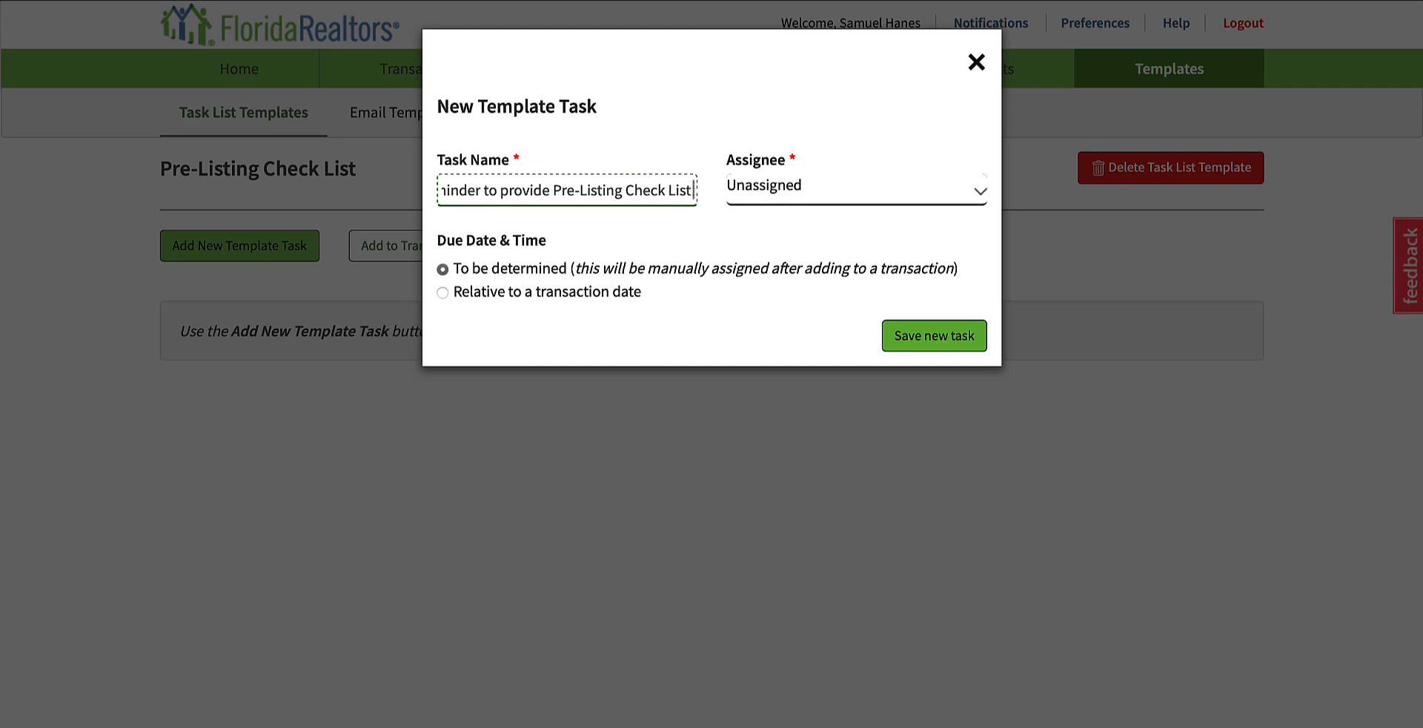
left_click(893, 191)
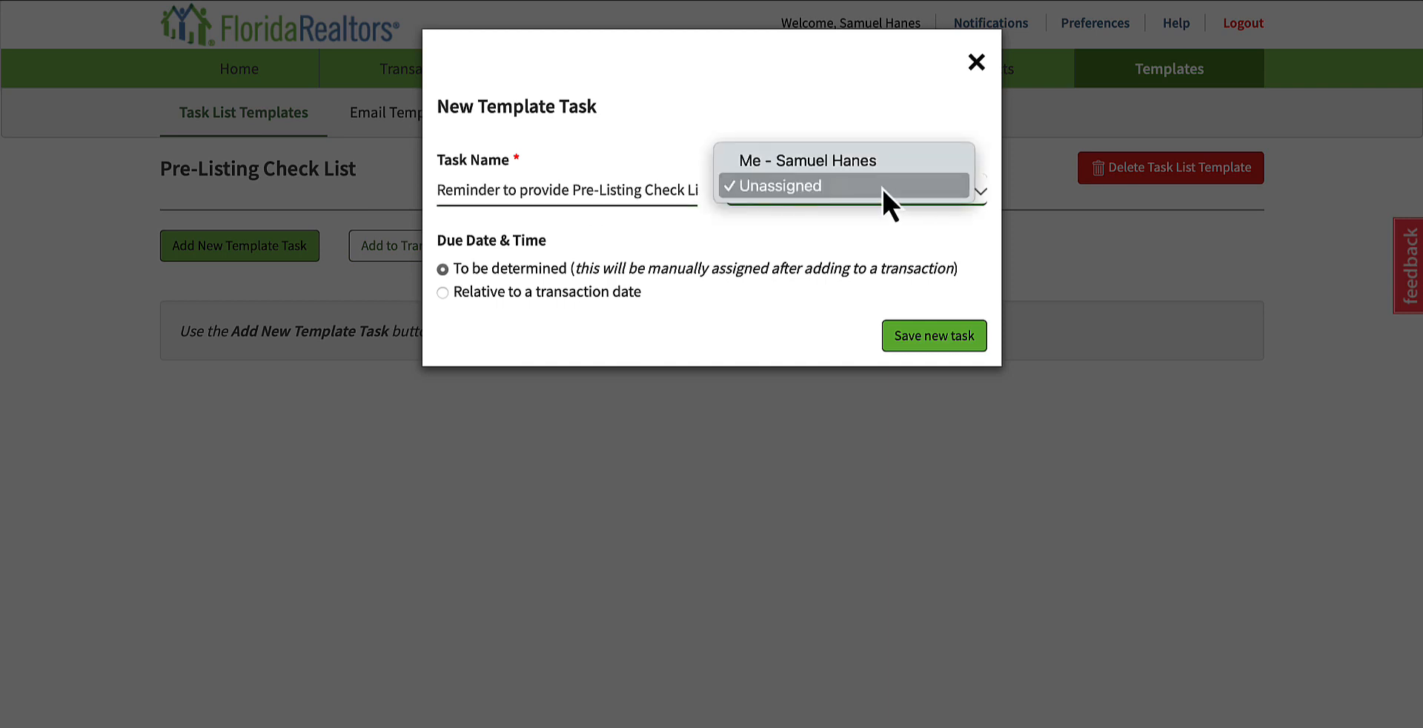
left_click(781, 160)
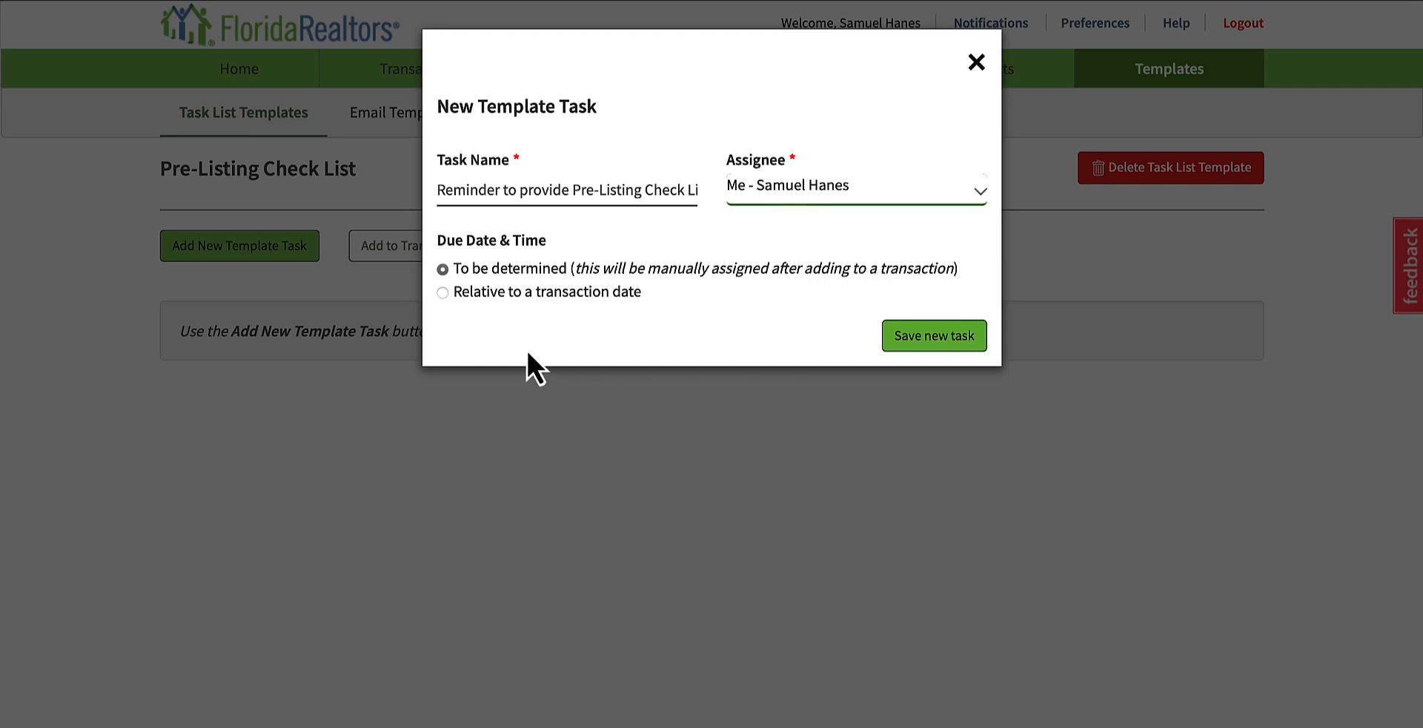
Step: Make the task's due date relative to a transaction date, look over the timing and date choices, and close the task without saving
left_click(468, 295)
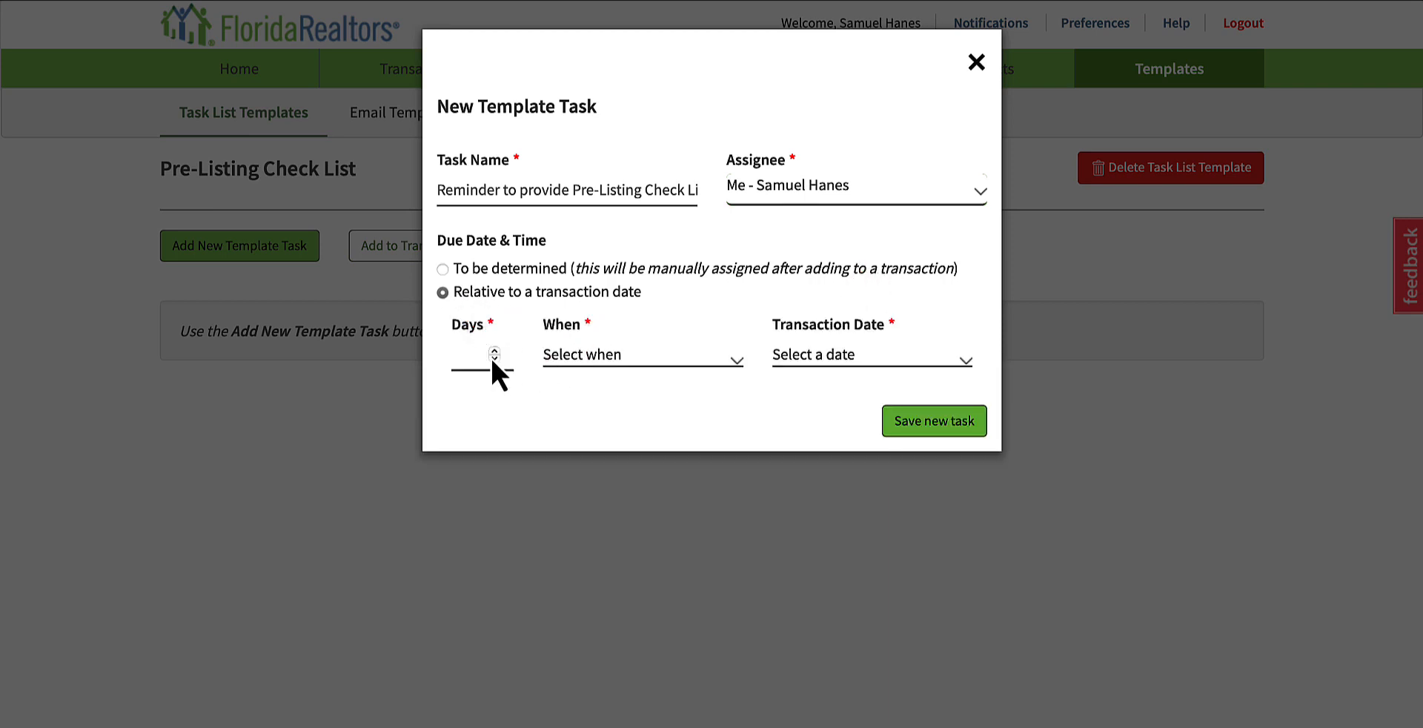
left_click(644, 357)
left_click(837, 330)
left_click(839, 354)
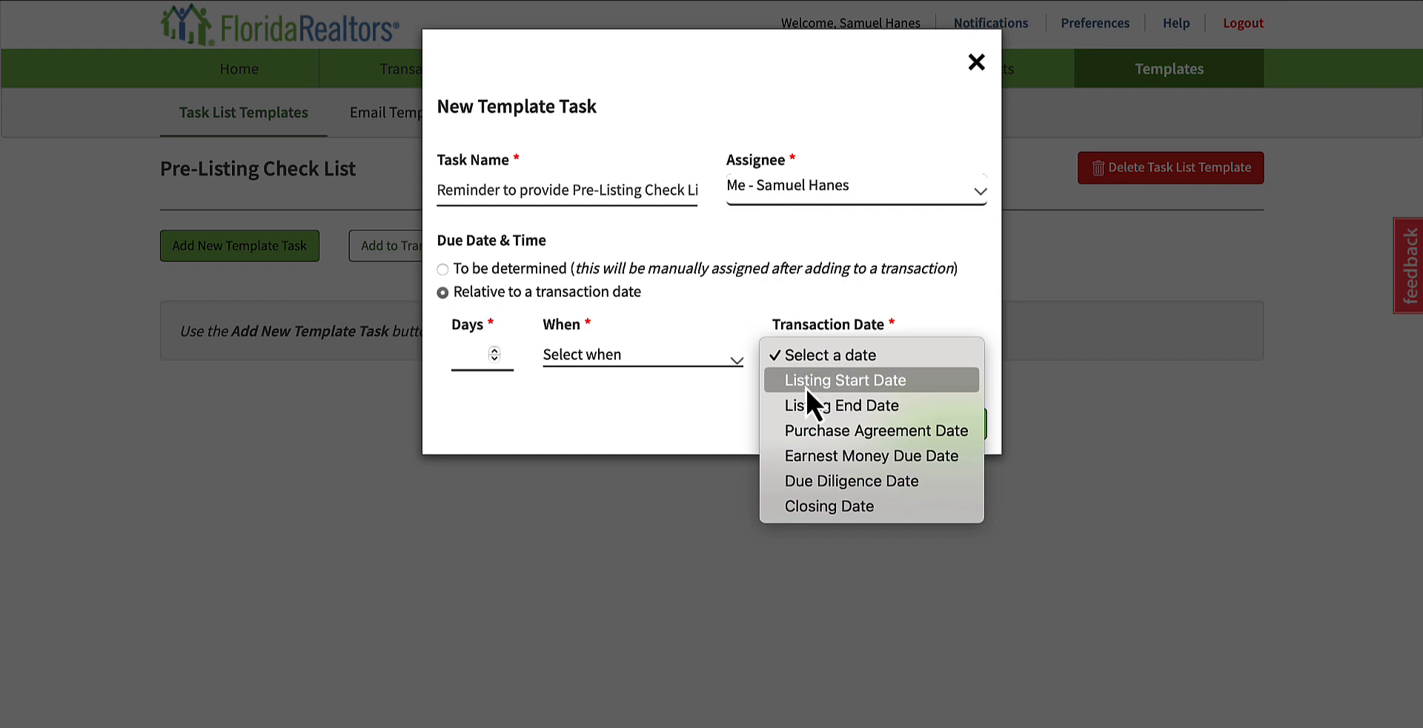
left_click(735, 415)
left_click(936, 437)
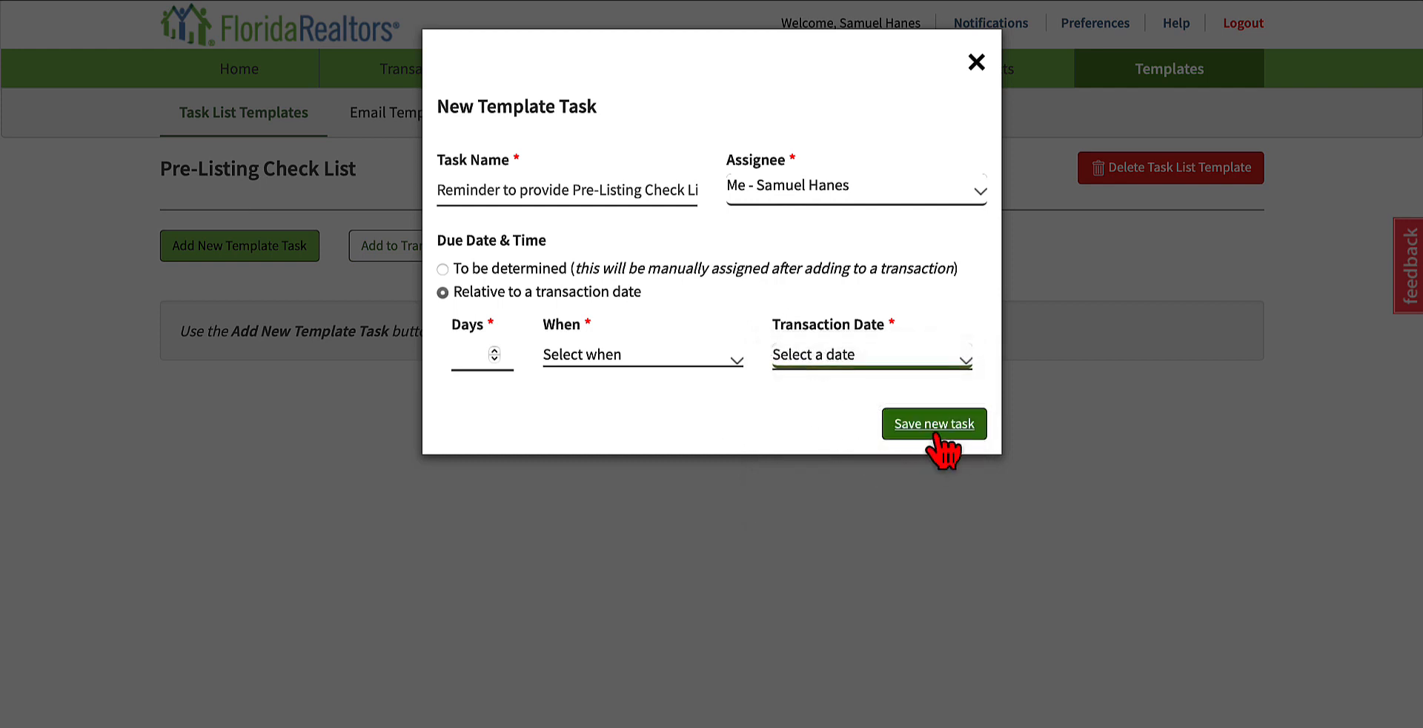
left_click(977, 63)
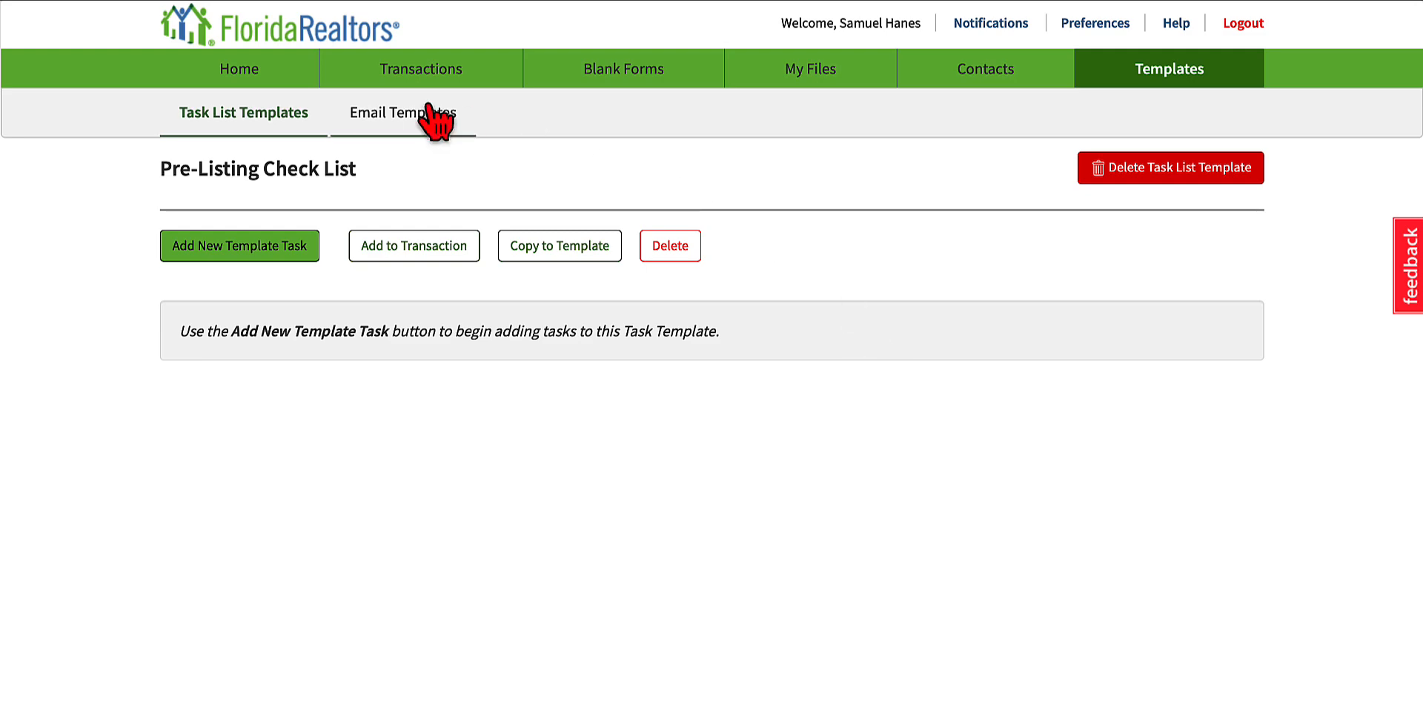
Step: Return to the task list templates overview, and open Email Templates to look over the brokerage-wide and personal email templates
left_click(224, 111)
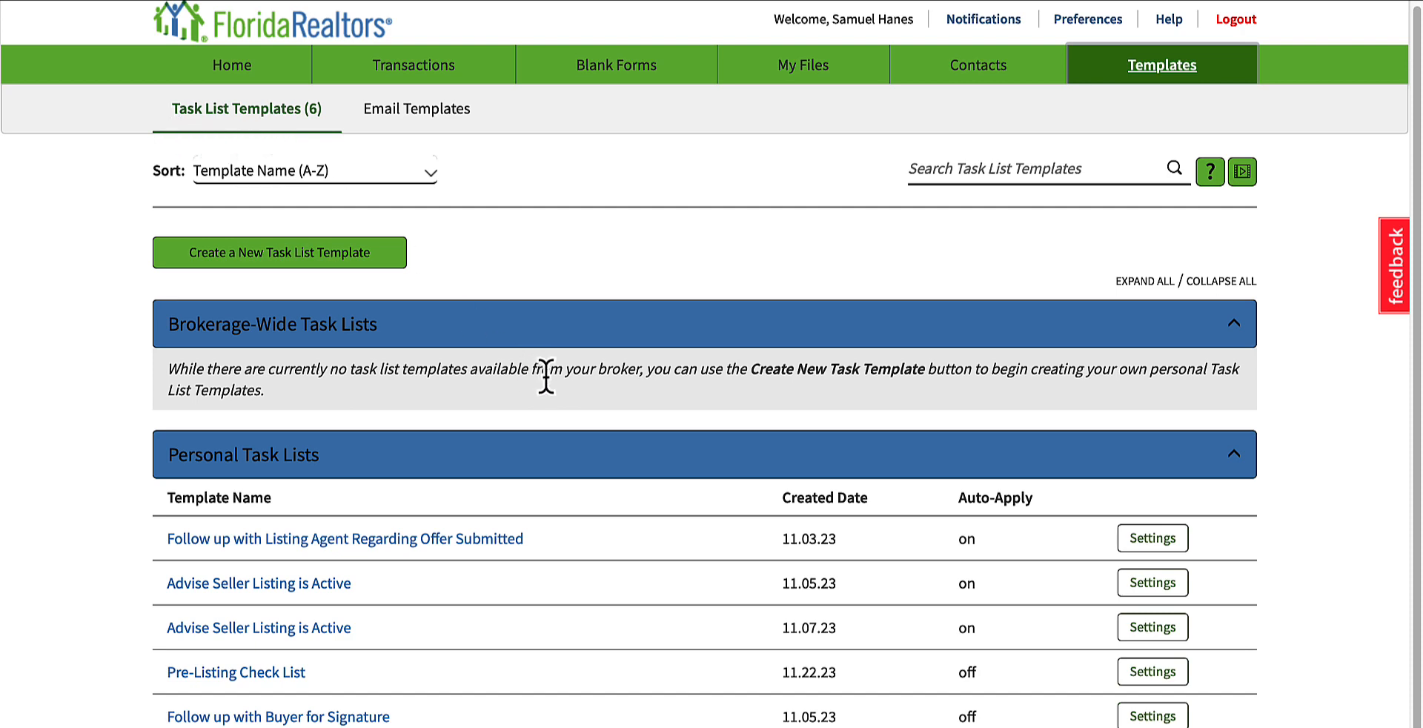
scroll(558, 426, "up", 1)
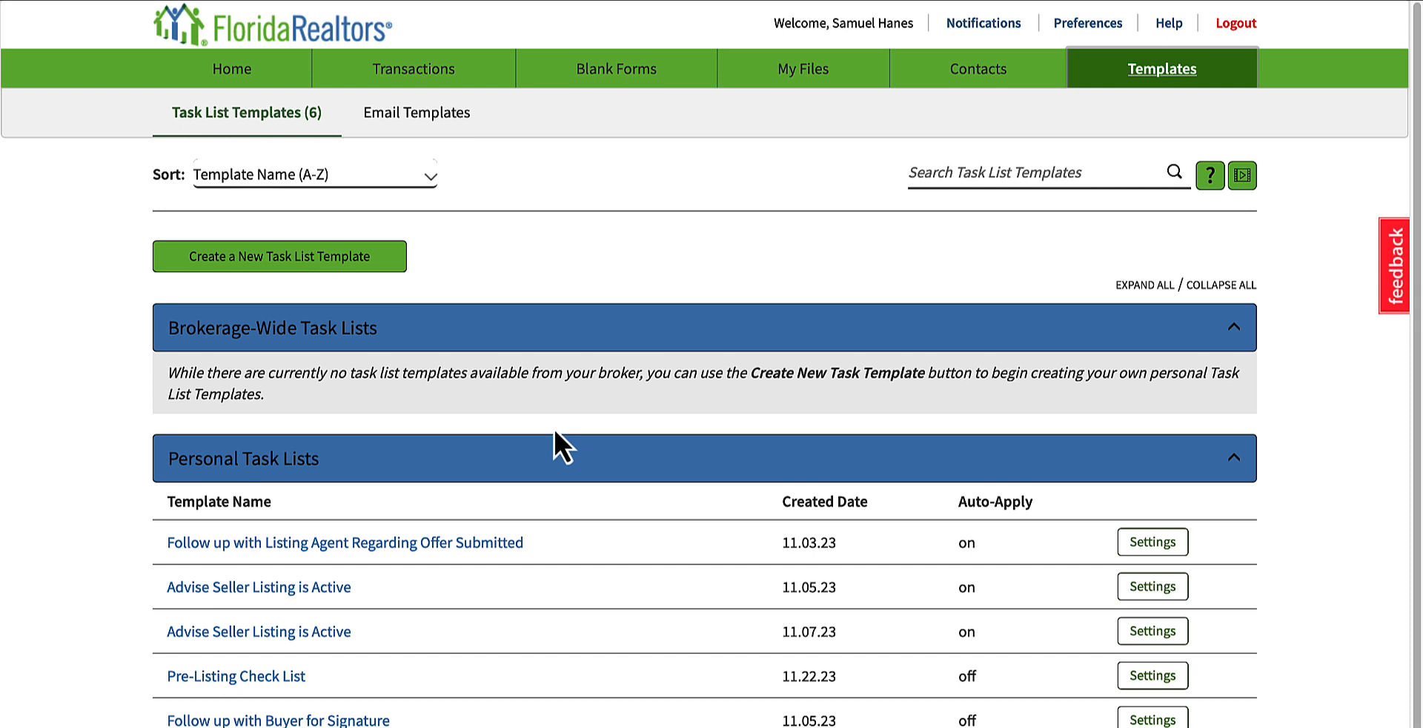
left_click(461, 134)
scroll(667, 304, "down", 1)
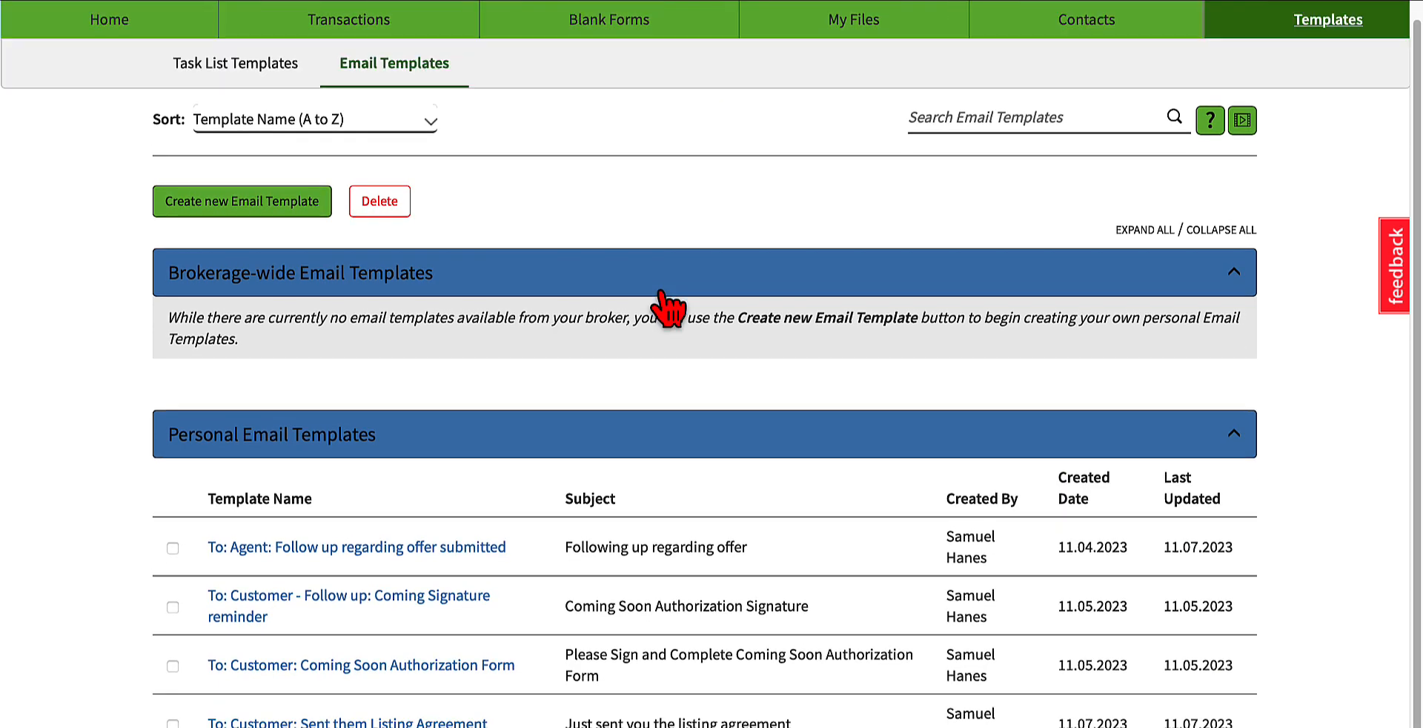
scroll(667, 303, "up", 1)
scroll(644, 370, "down", 1)
scroll(556, 412, "up", 1)
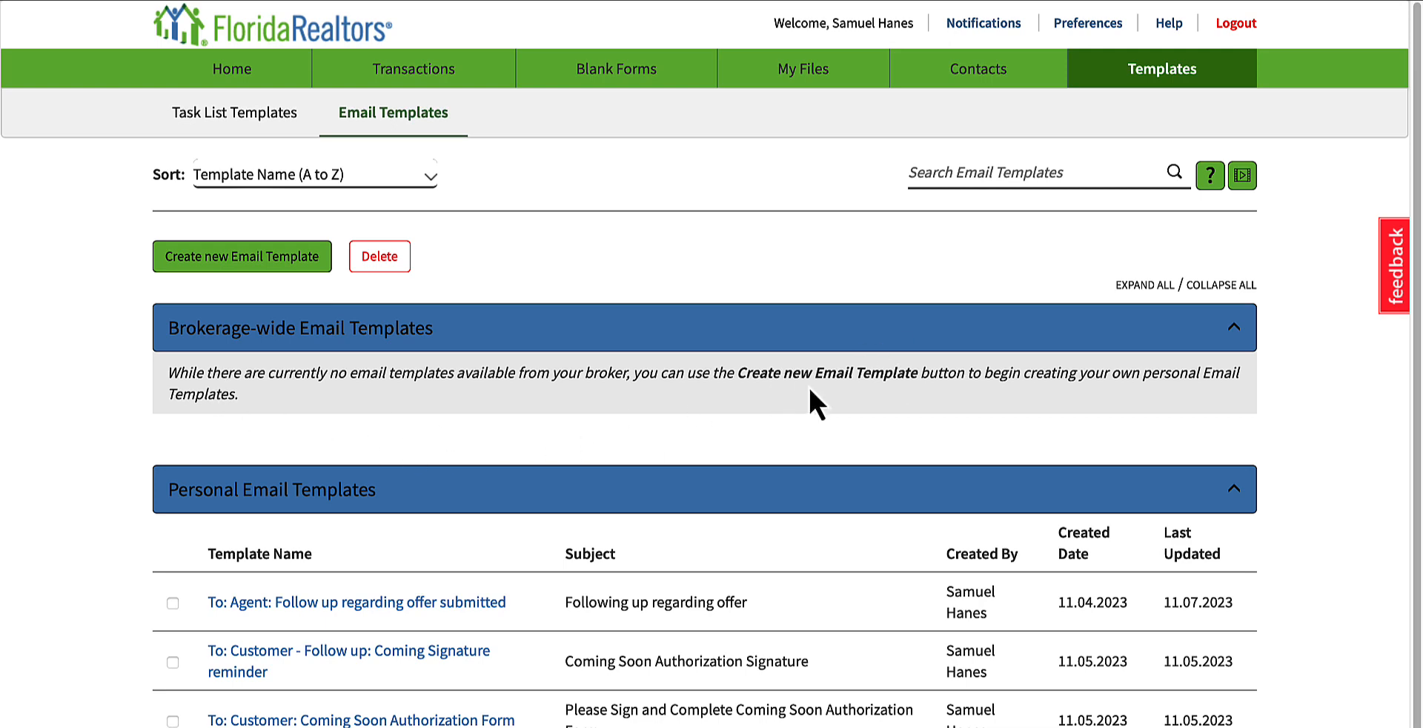
scroll(51, 374, "down", 1)
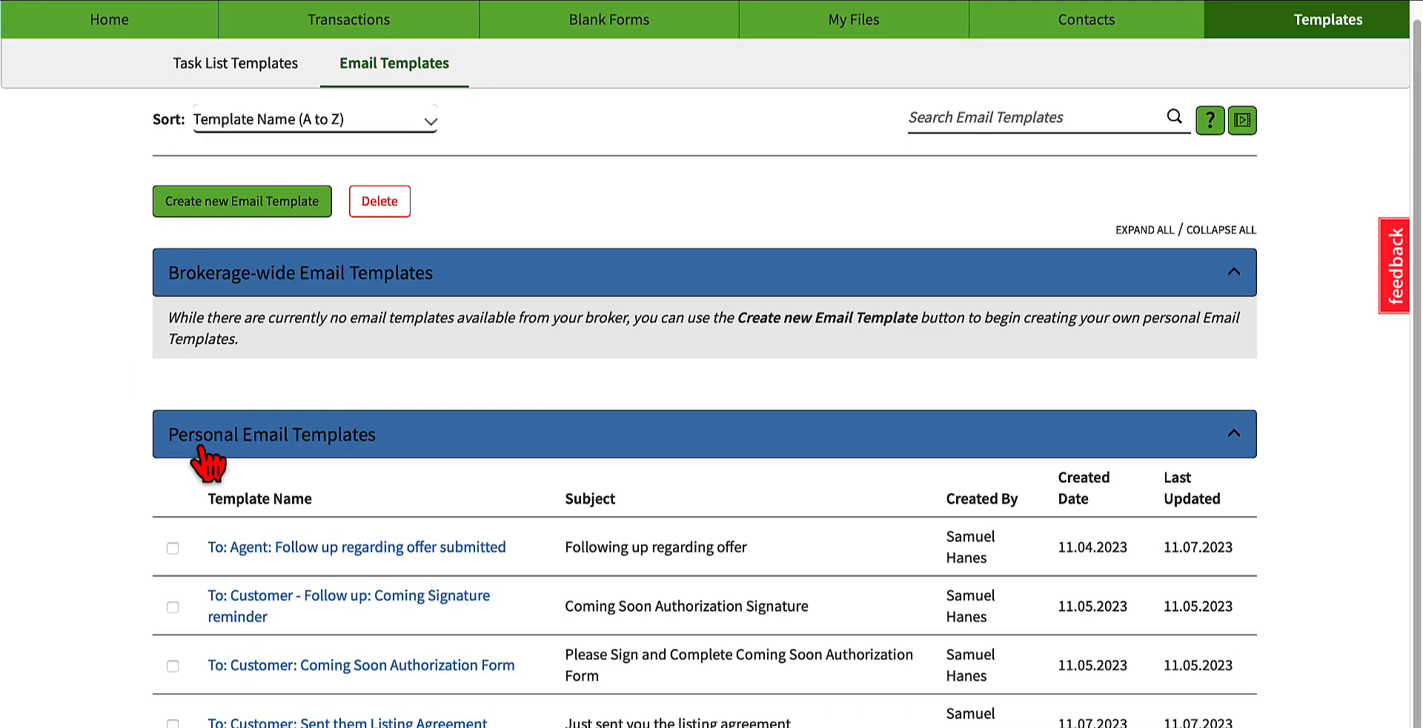
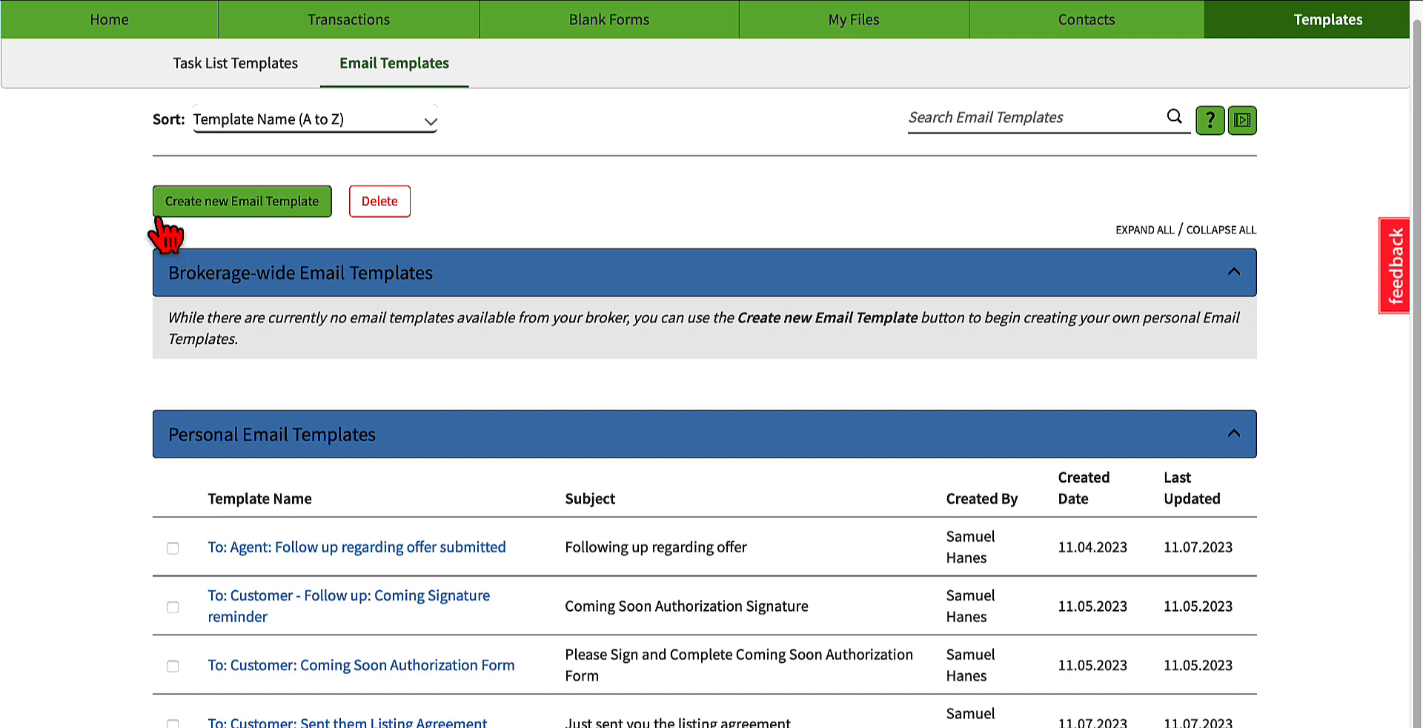
Step: Create a new email template and enter "To: Customer: Follow up for Listing Signtuare" as its name
scroll(304, 318, "up", 1)
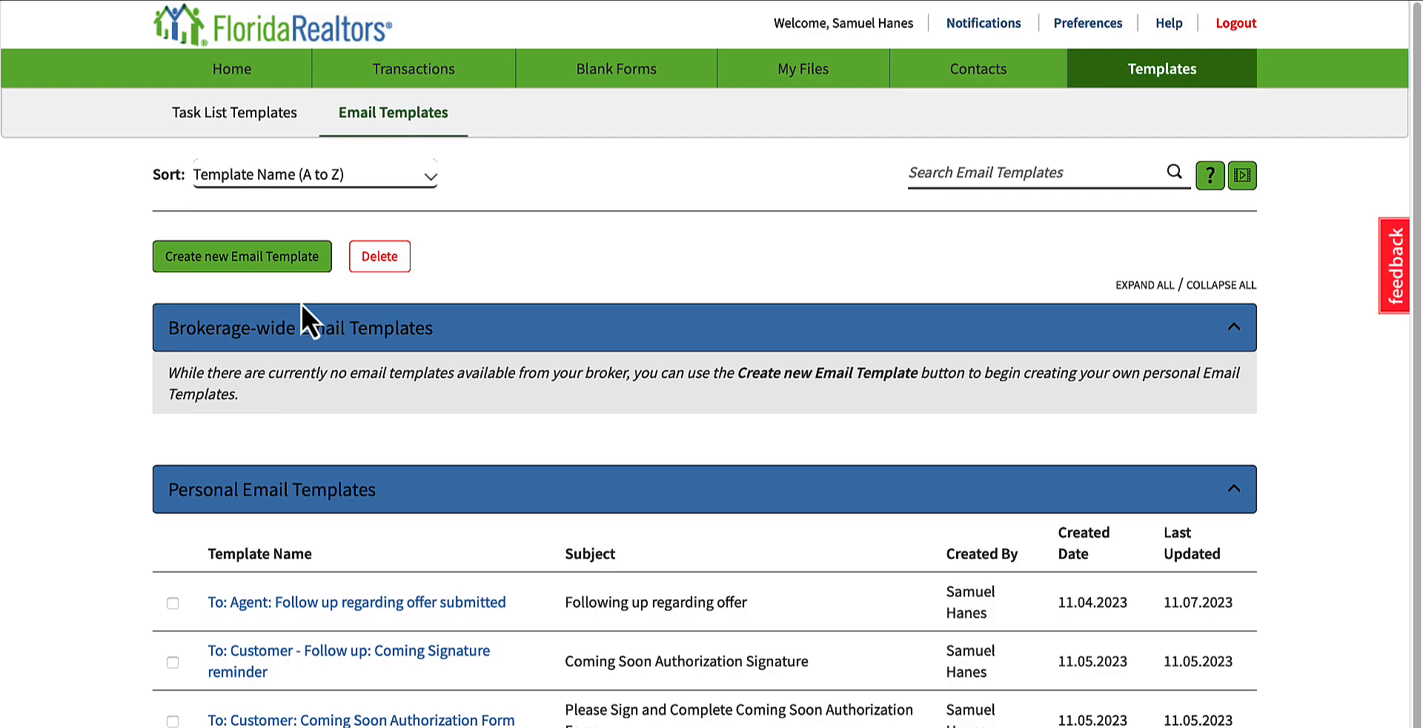
left_click(181, 256)
left_click(520, 186)
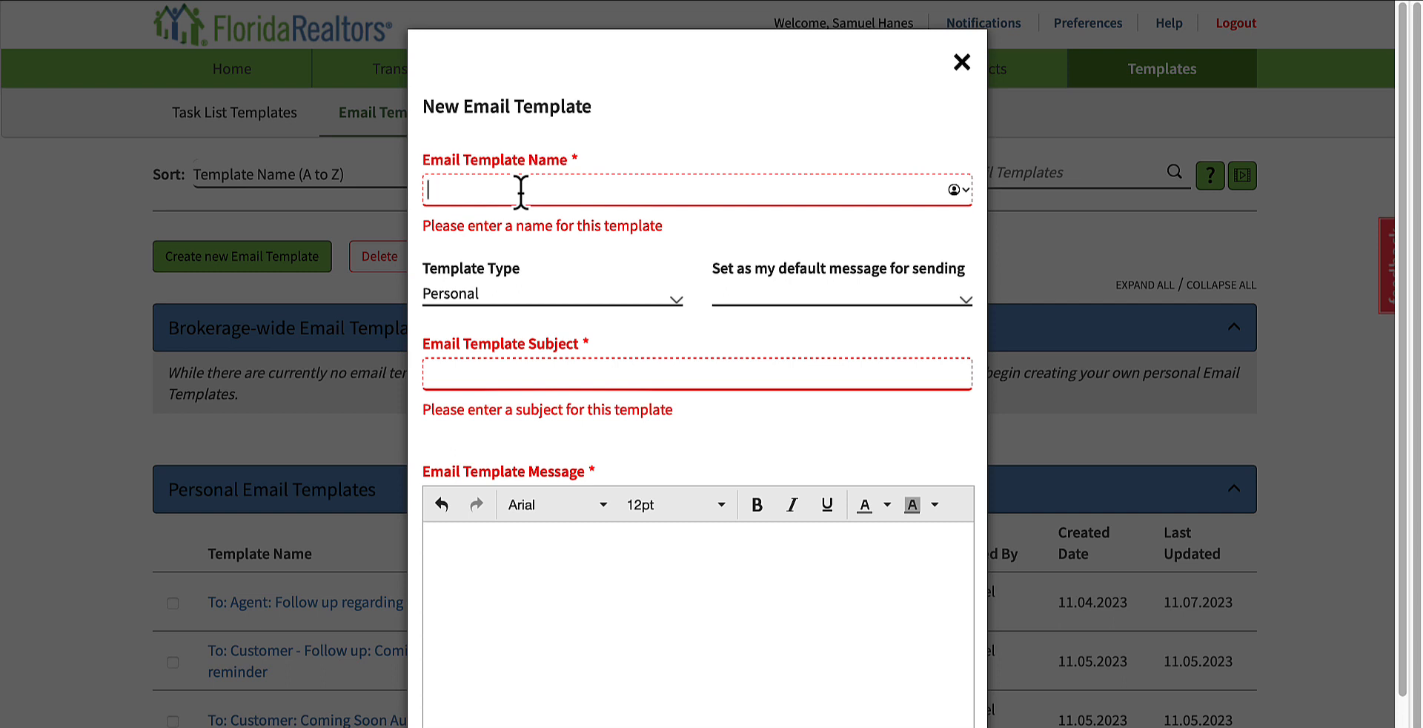
type("To: C")
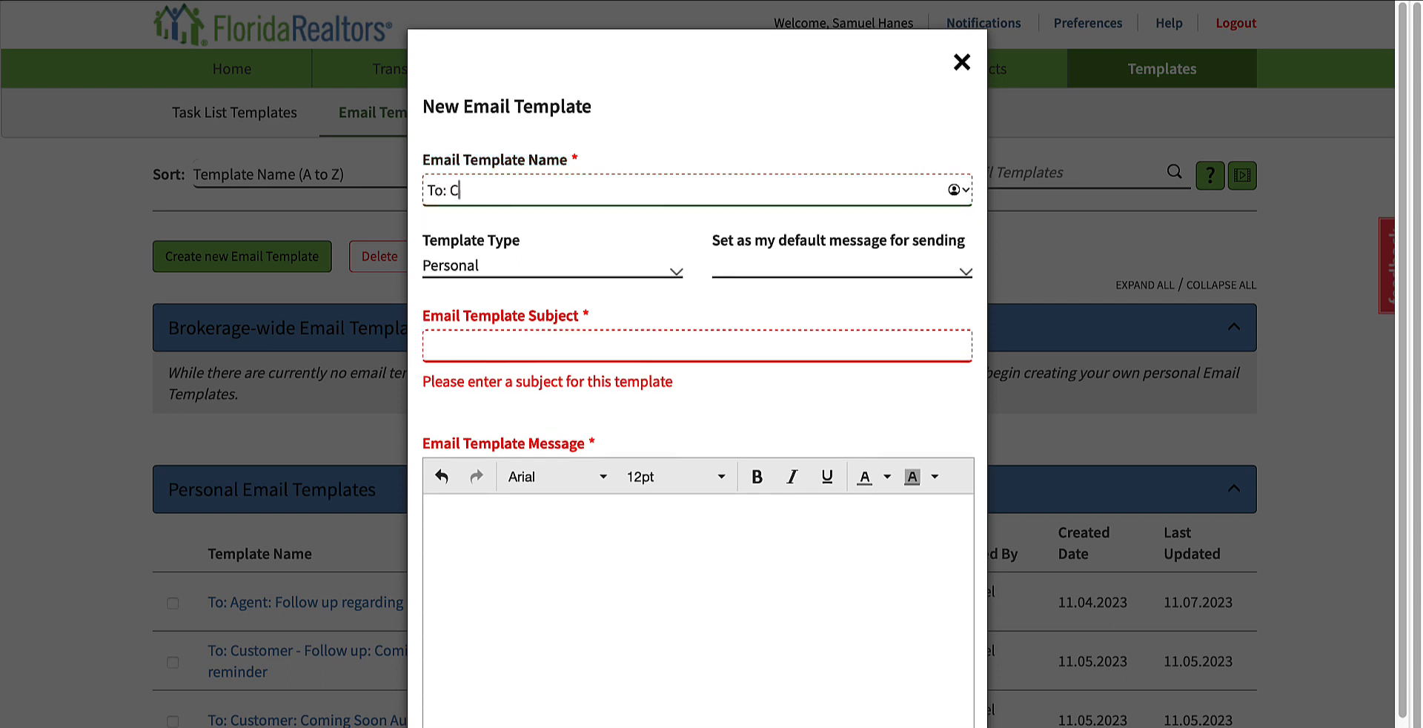
type("ustomer: Follow up for Listi")
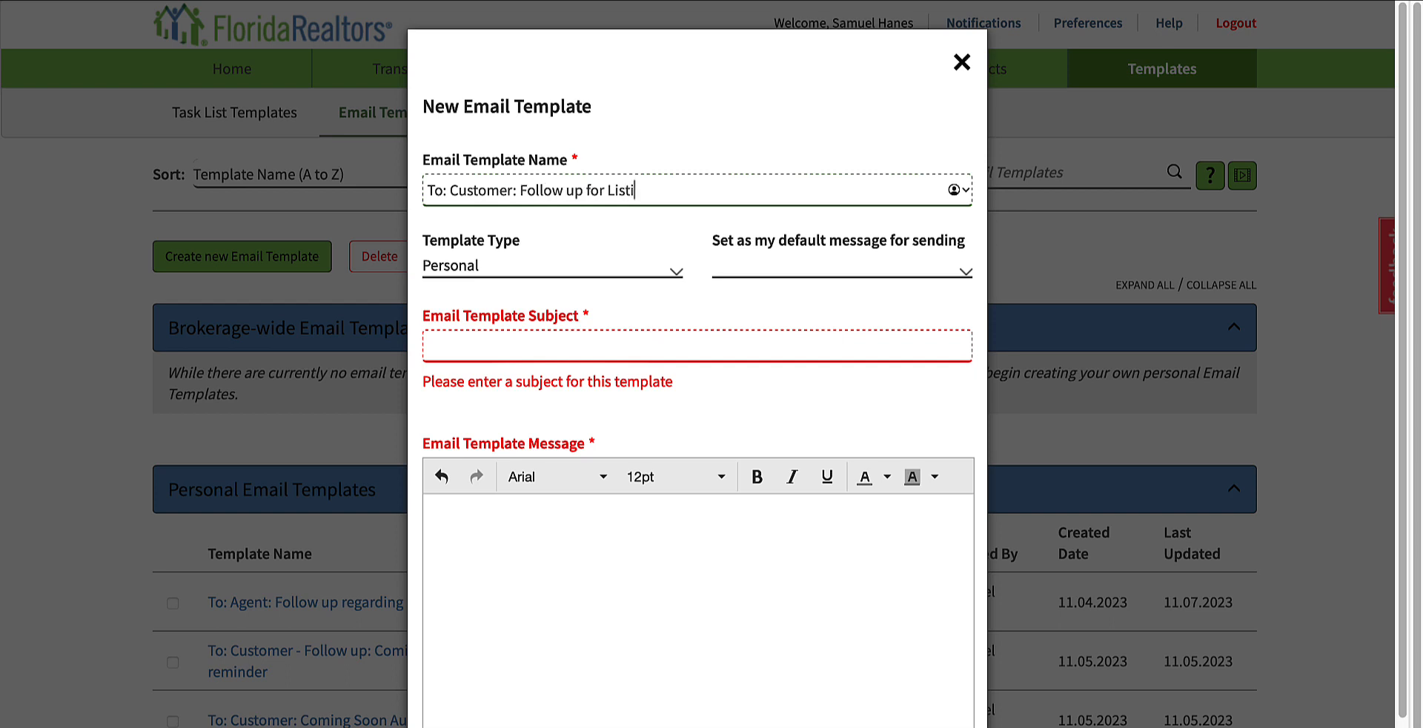
type("ng Signtuare")
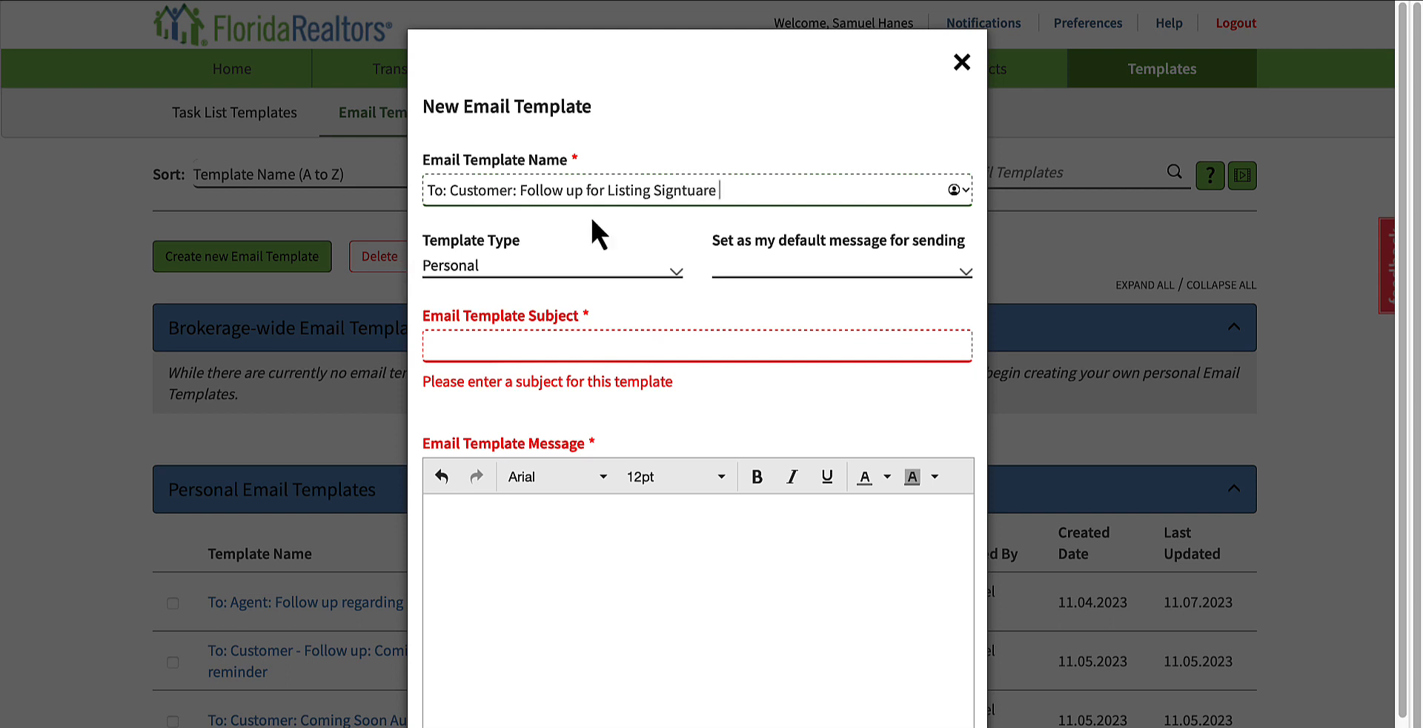
Step: Look over the template type and default message choices, leaving the type as Personal and the default blank
left_click(638, 264)
left_click(638, 263)
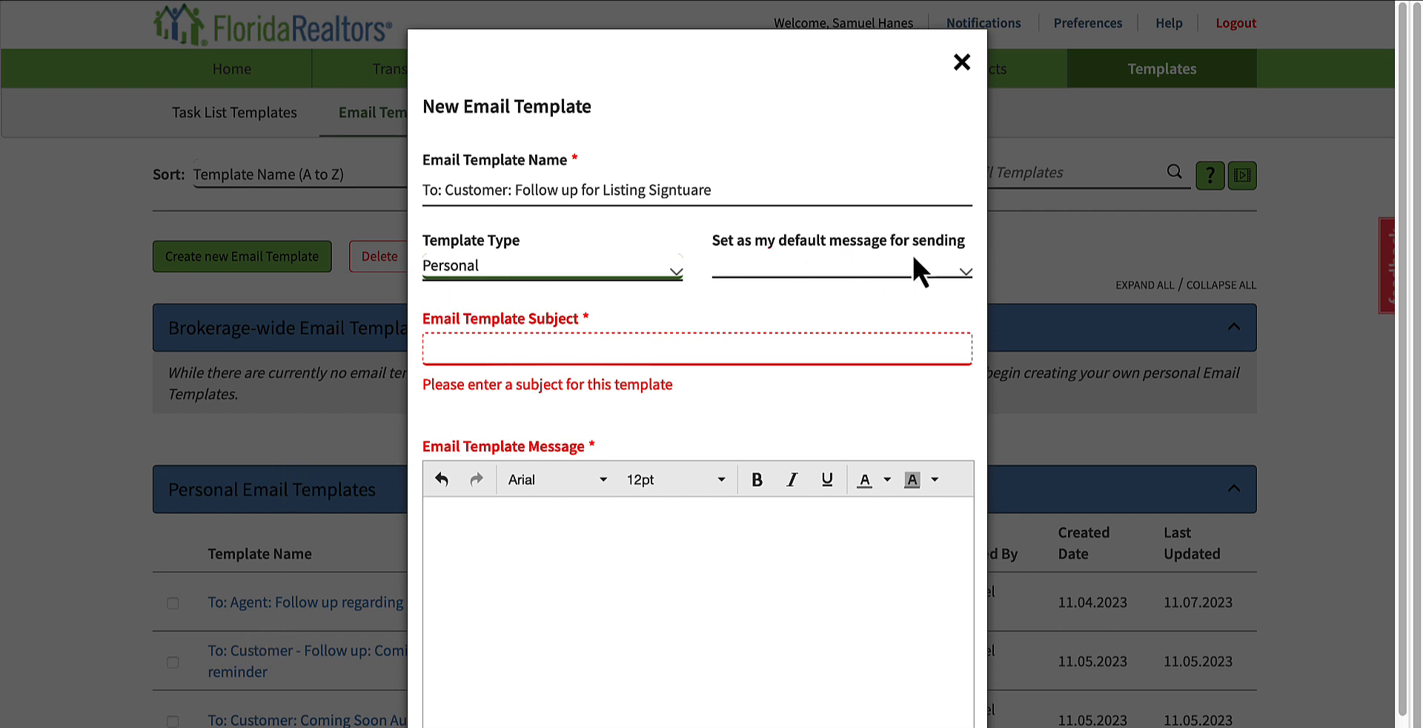
left_click(917, 274)
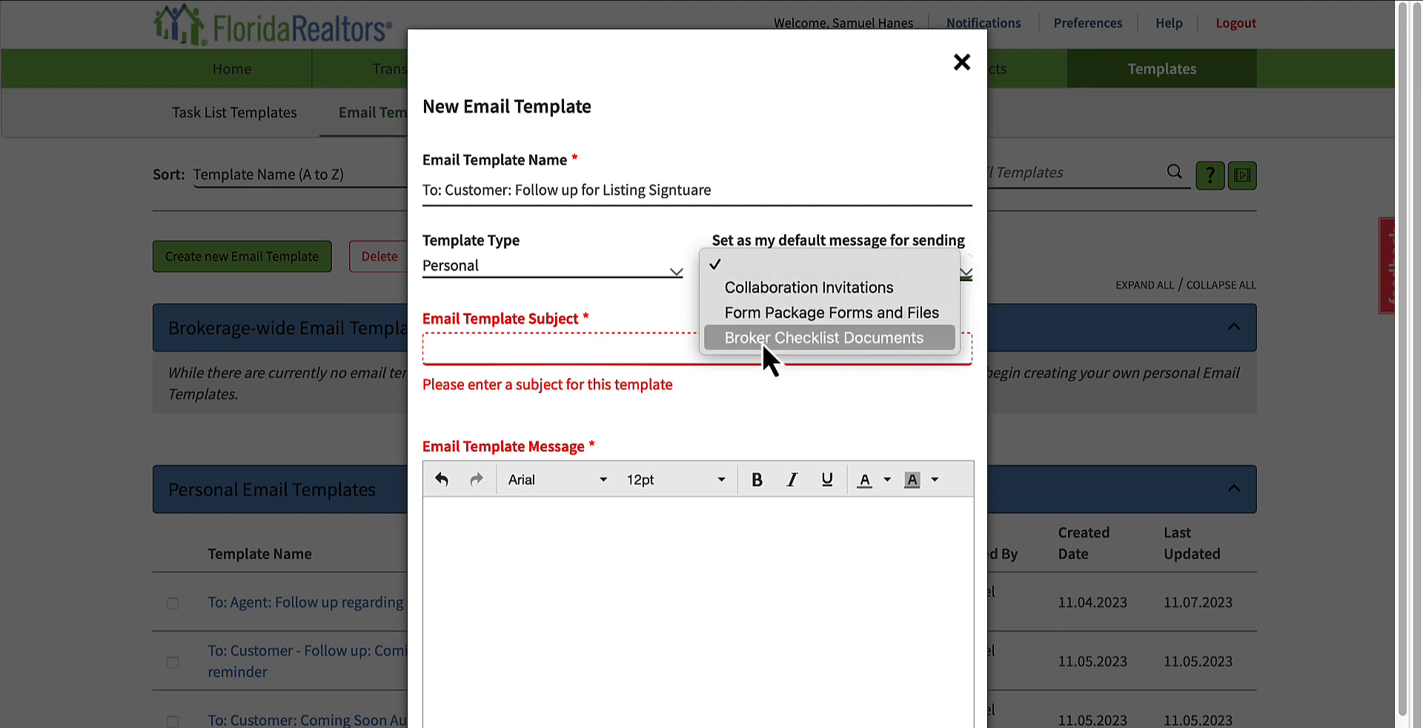
left_click(904, 380)
Step: Set the email template's subject to "Follow Up Signature for Listing Not Received"
scroll(766, 335, "down", 1)
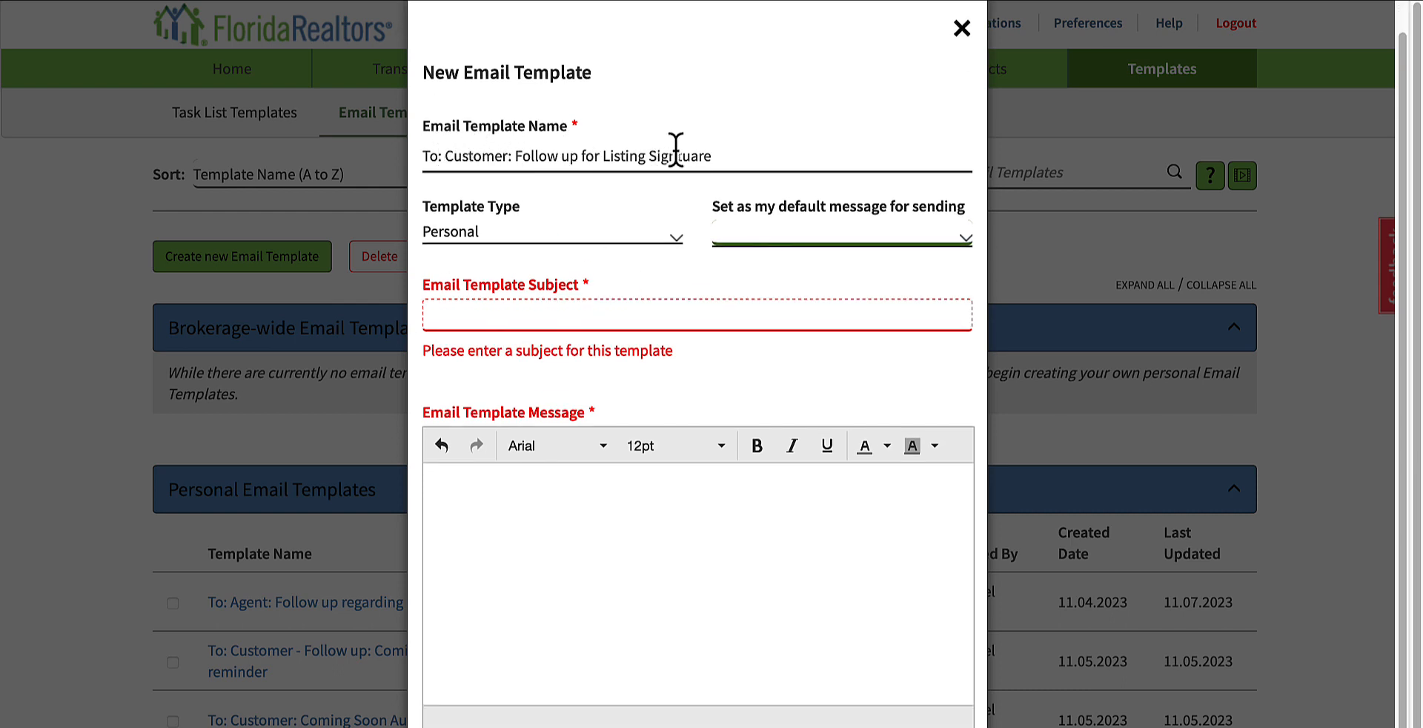
scroll(735, 276, "down", 1)
scroll(735, 277, "down", 1)
left_click(498, 279)
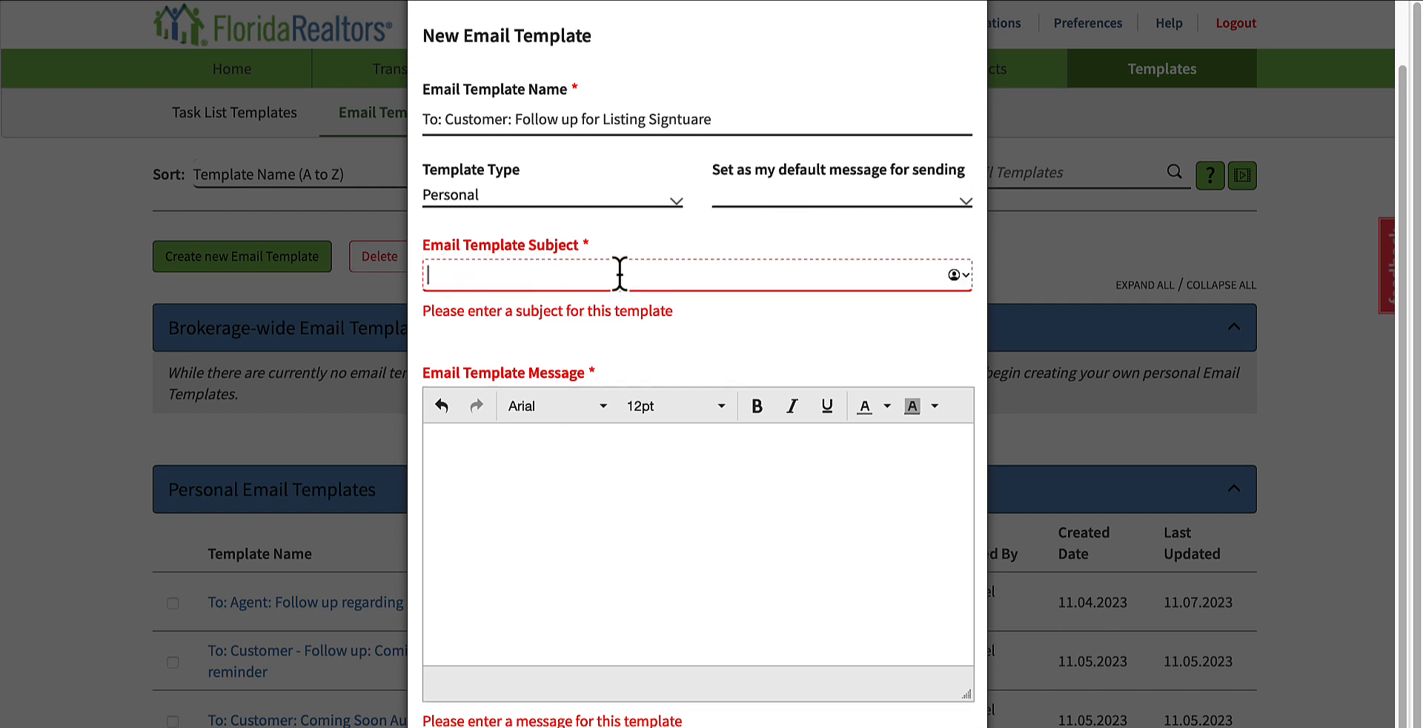
type("Fol")
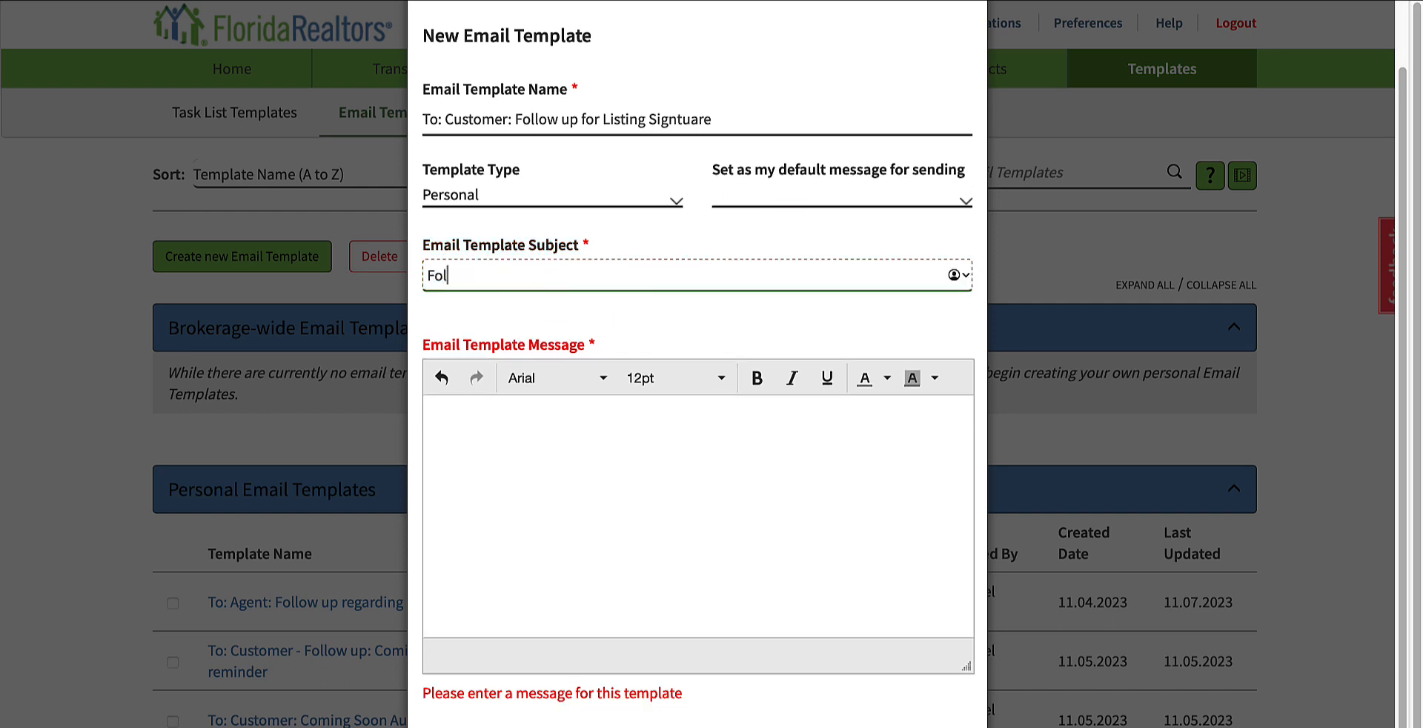
type("low Up Signature for")
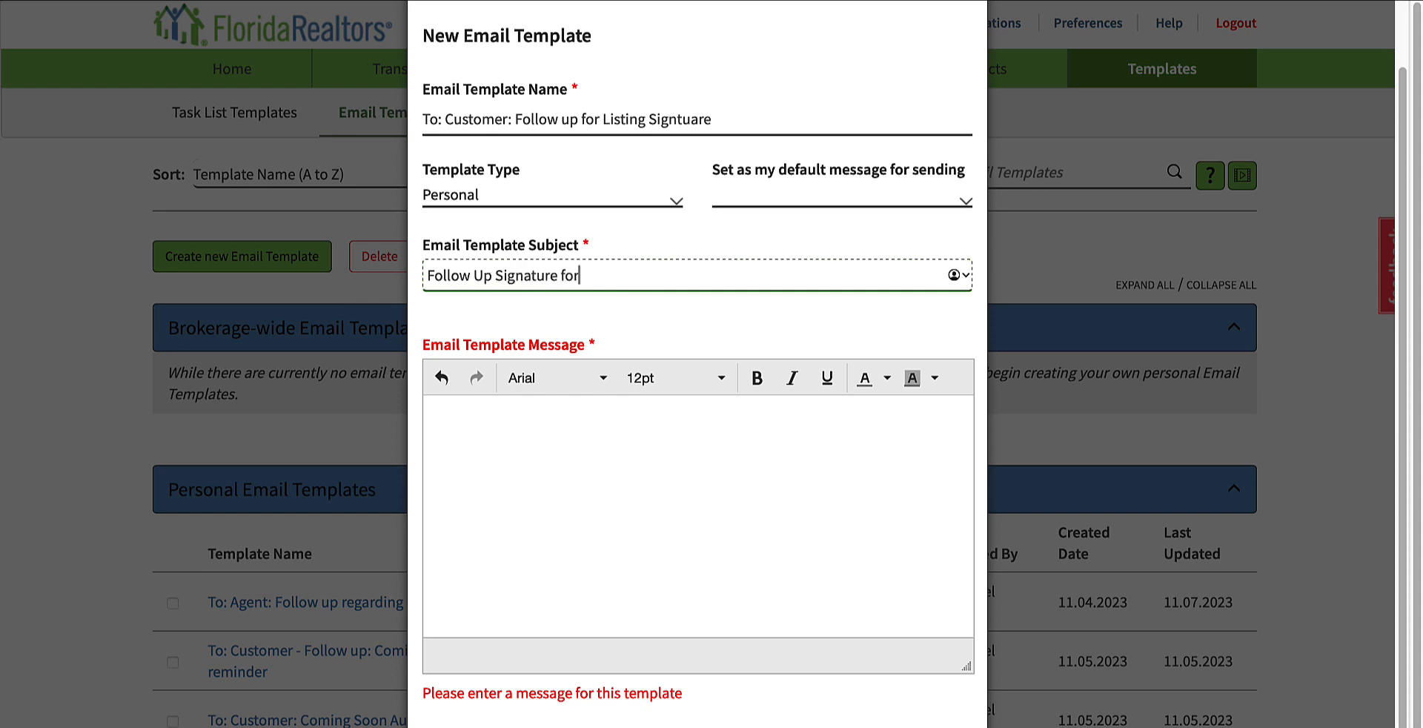
type(" Listing Not Received")
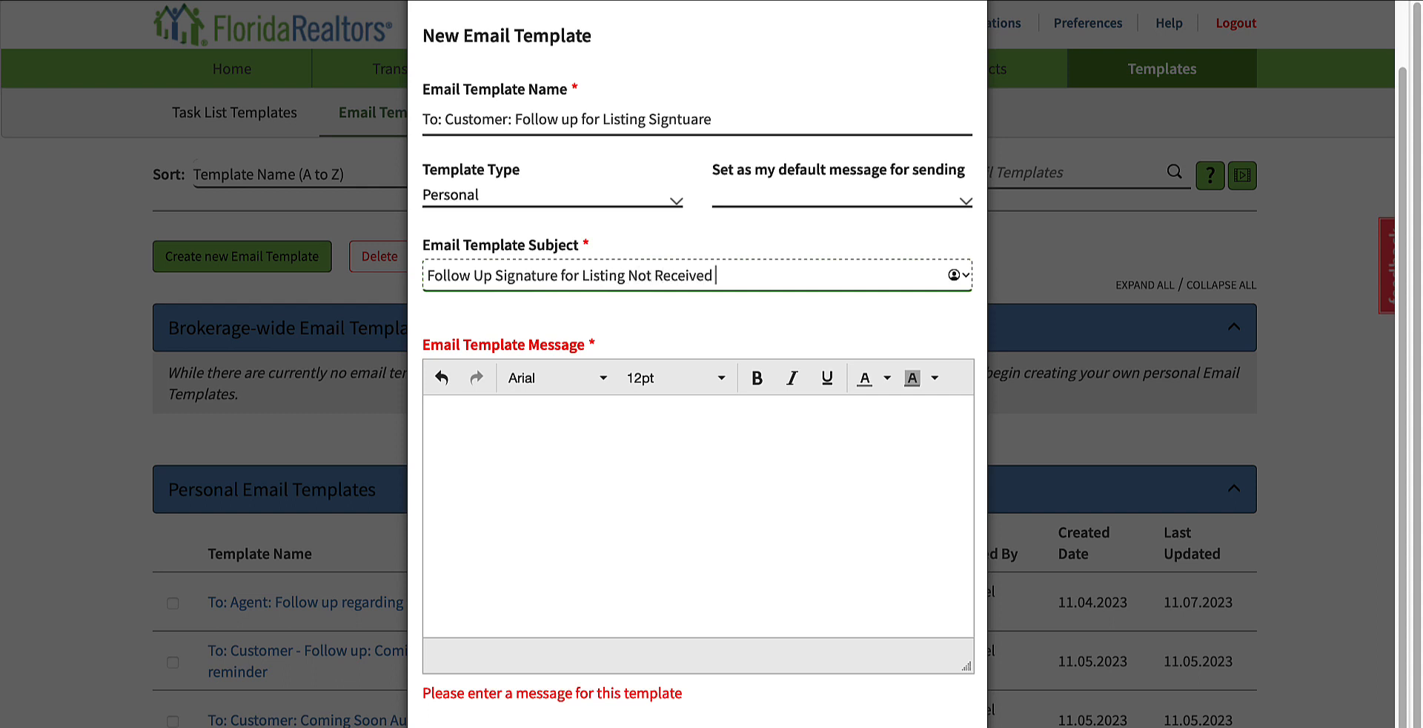
Step: Begin the template message with "Good Day," and a new paragraph: "Following up as I have not received the completed listing agreement package"
left_click(572, 463)
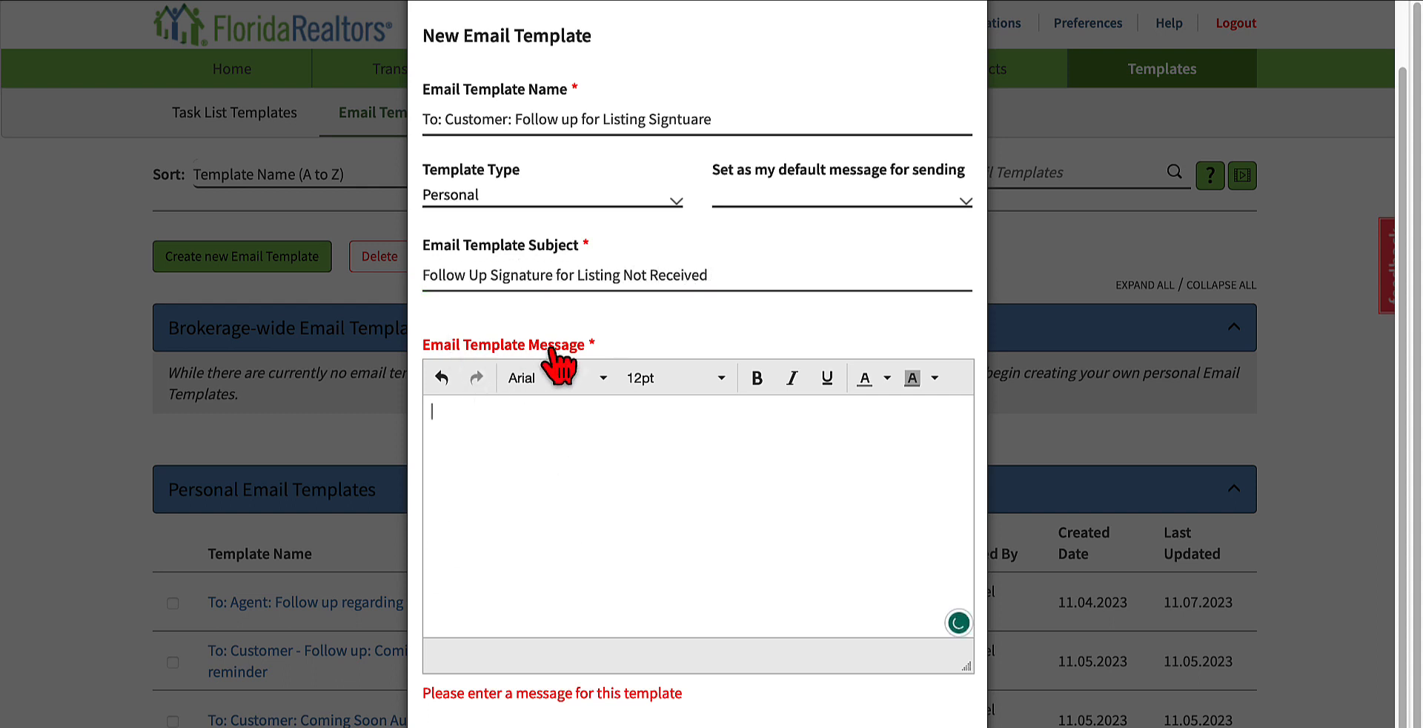
scroll(709, 563, "down", 1)
scroll(598, 519, "up", 1)
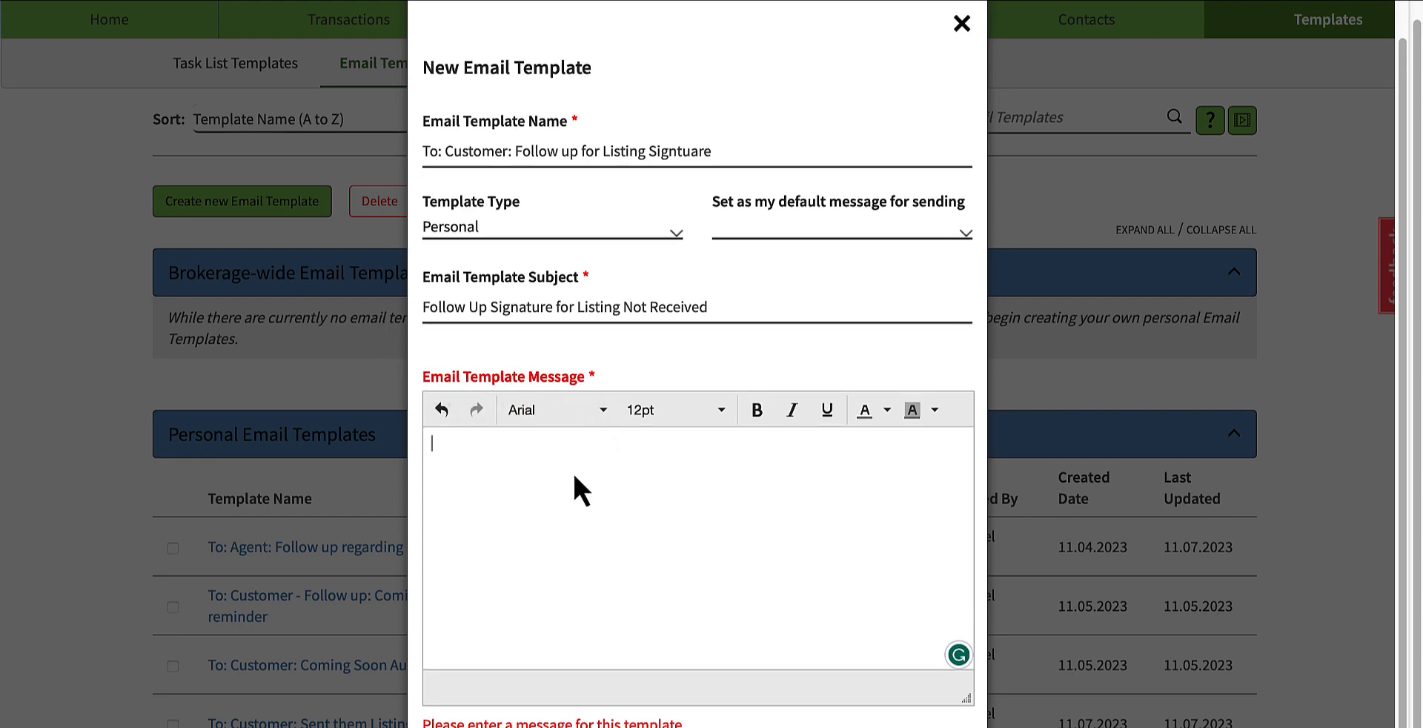
type("Good Day,")
key("Return")
type("Fol")
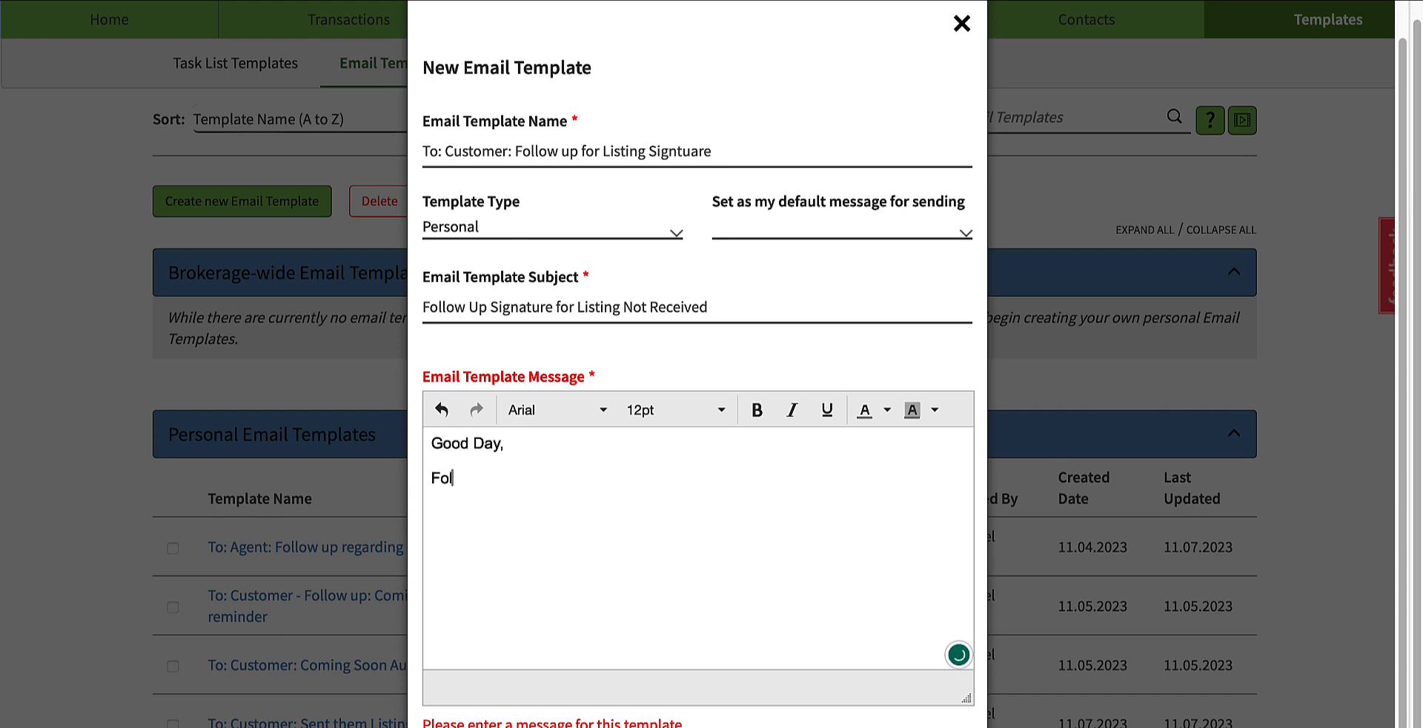
type("lowing up as we")
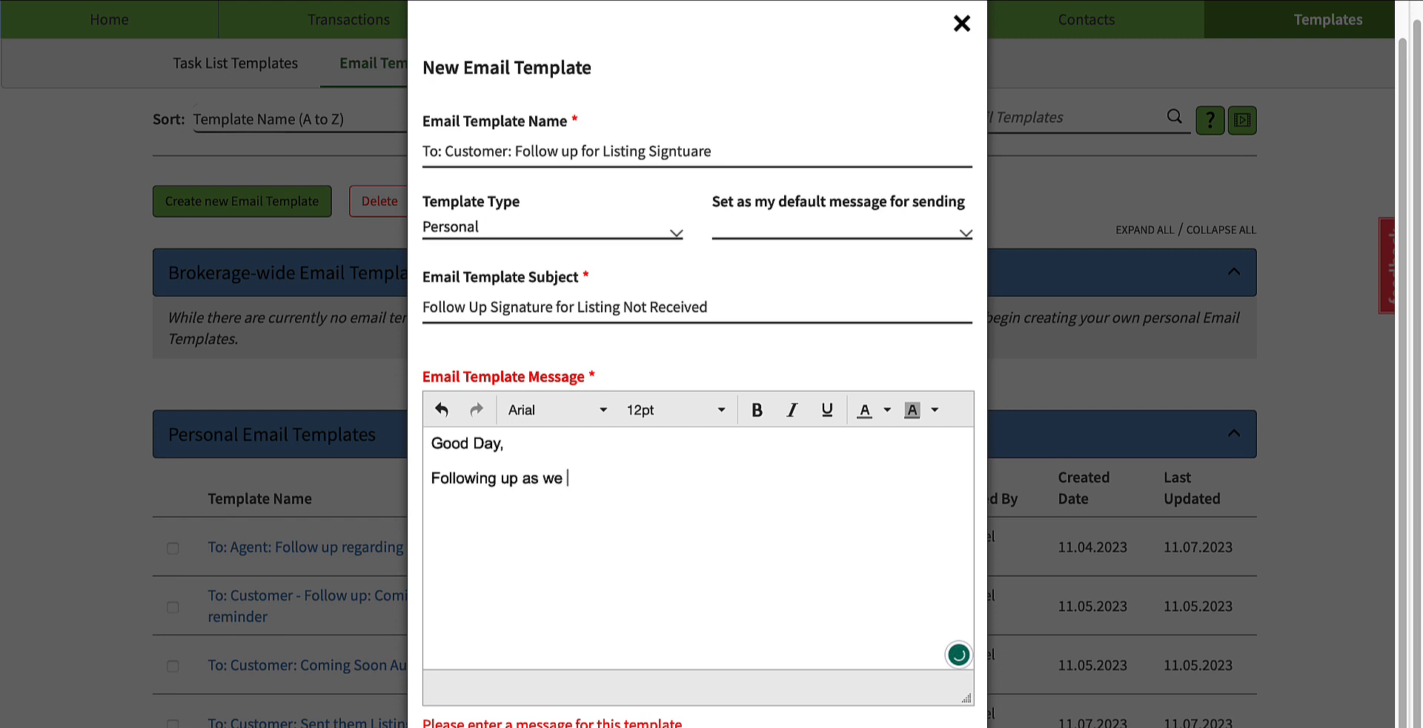
key("BackSpace")
key("BackSpace")
type("I have not received t")
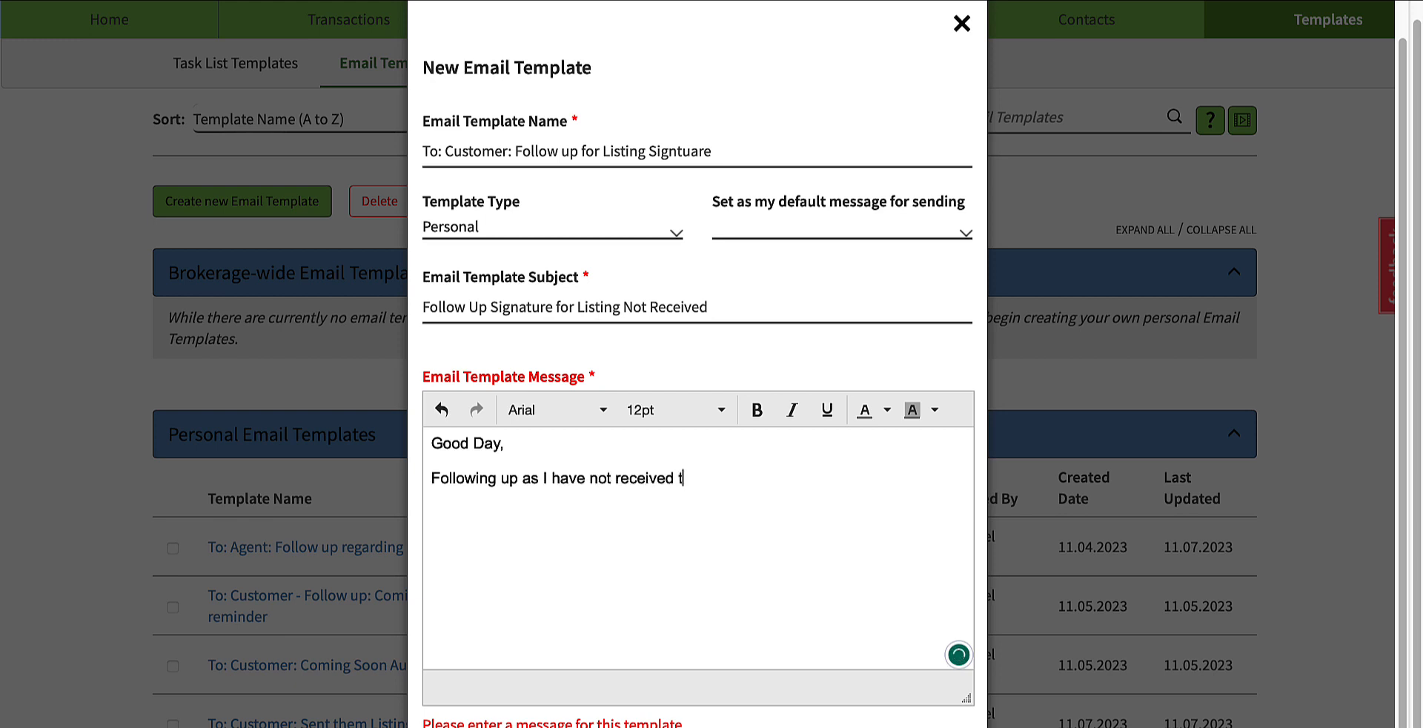
type("he completed")
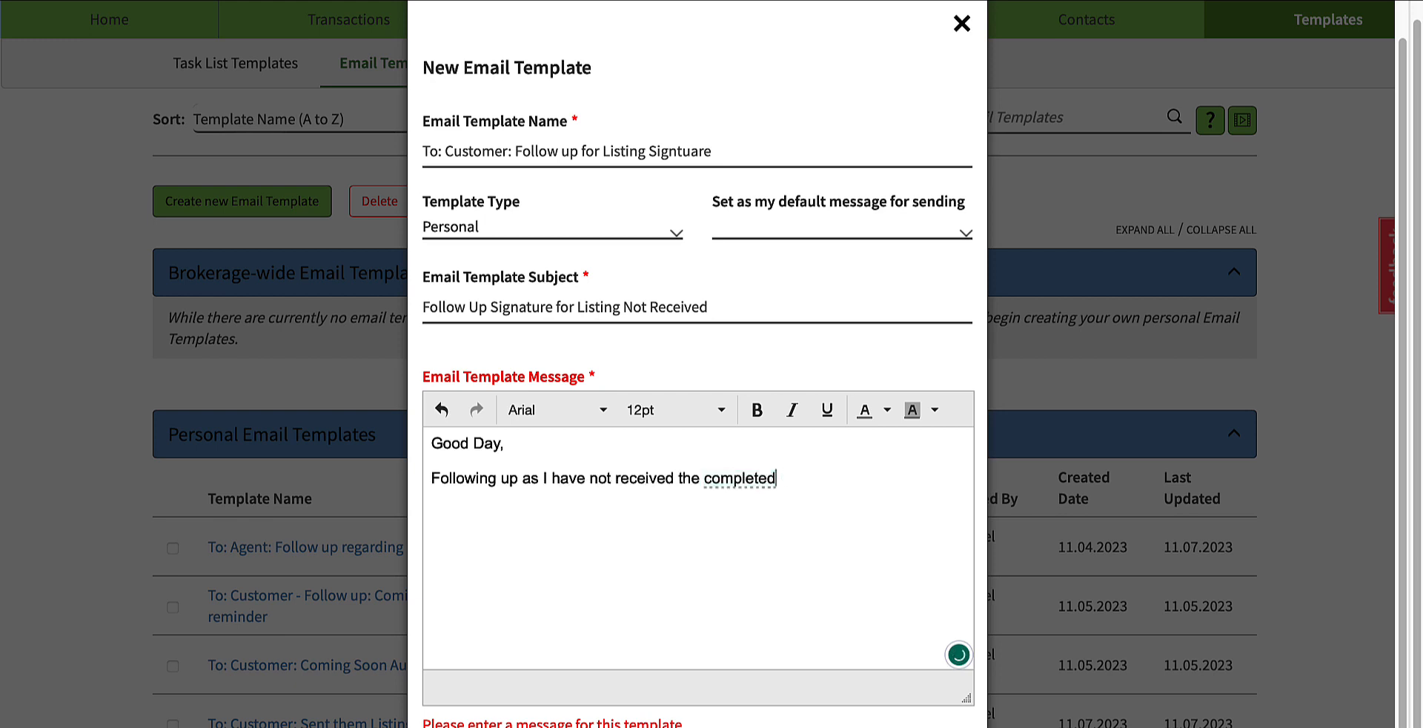
type(" listing agreeme")
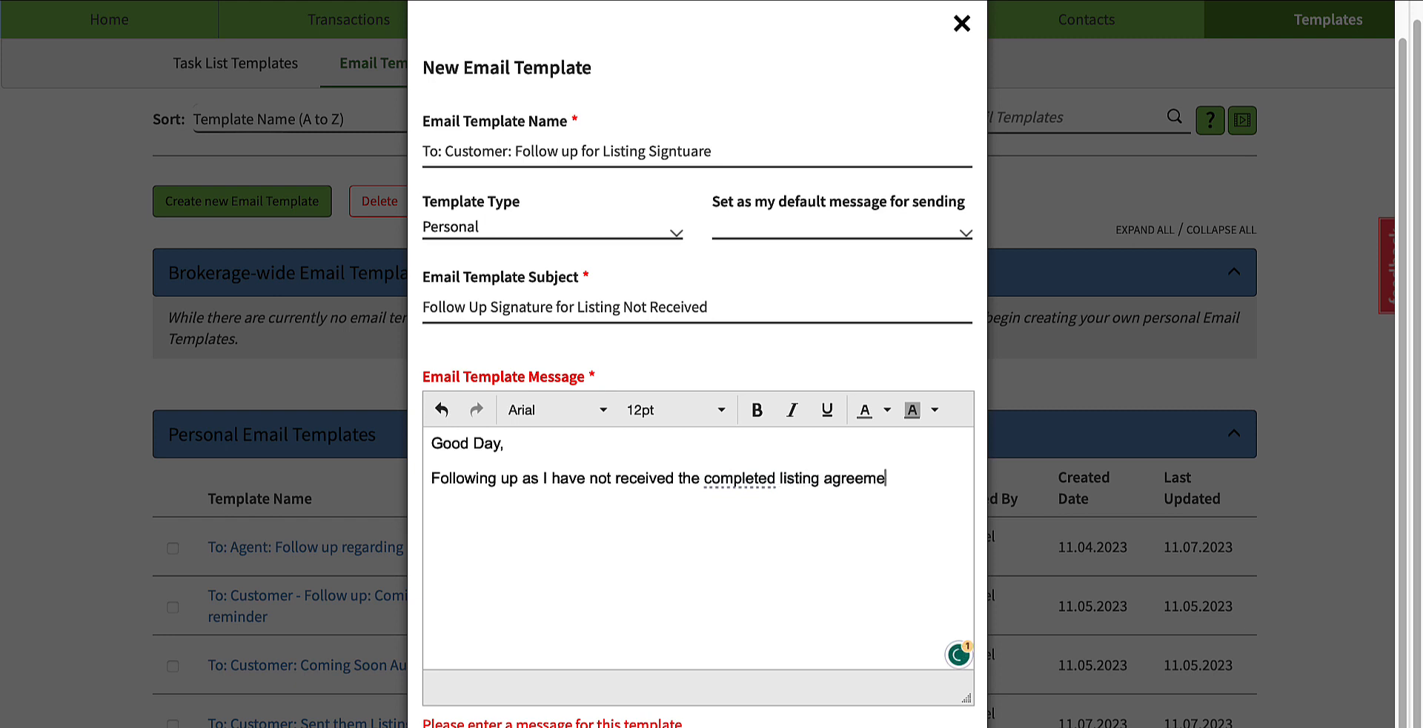
type("nt package. Please ")
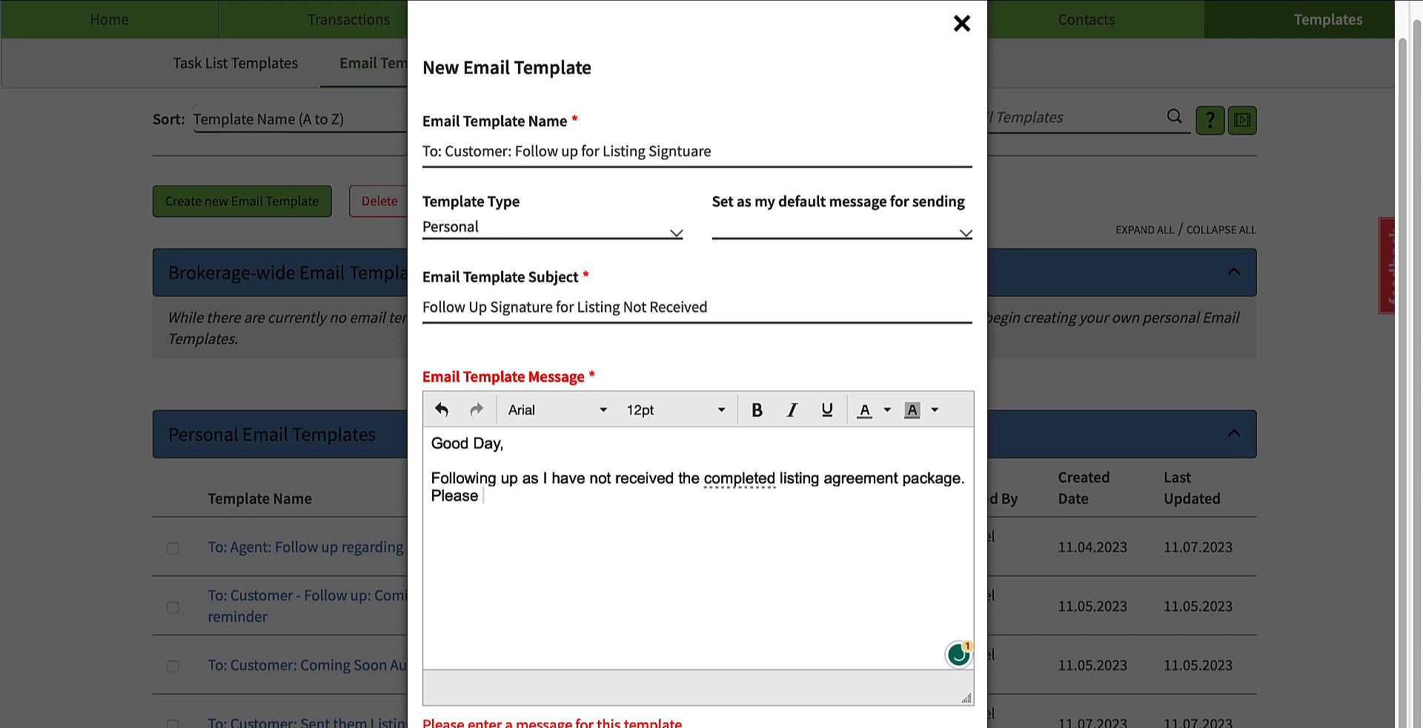
type("sign and complete")
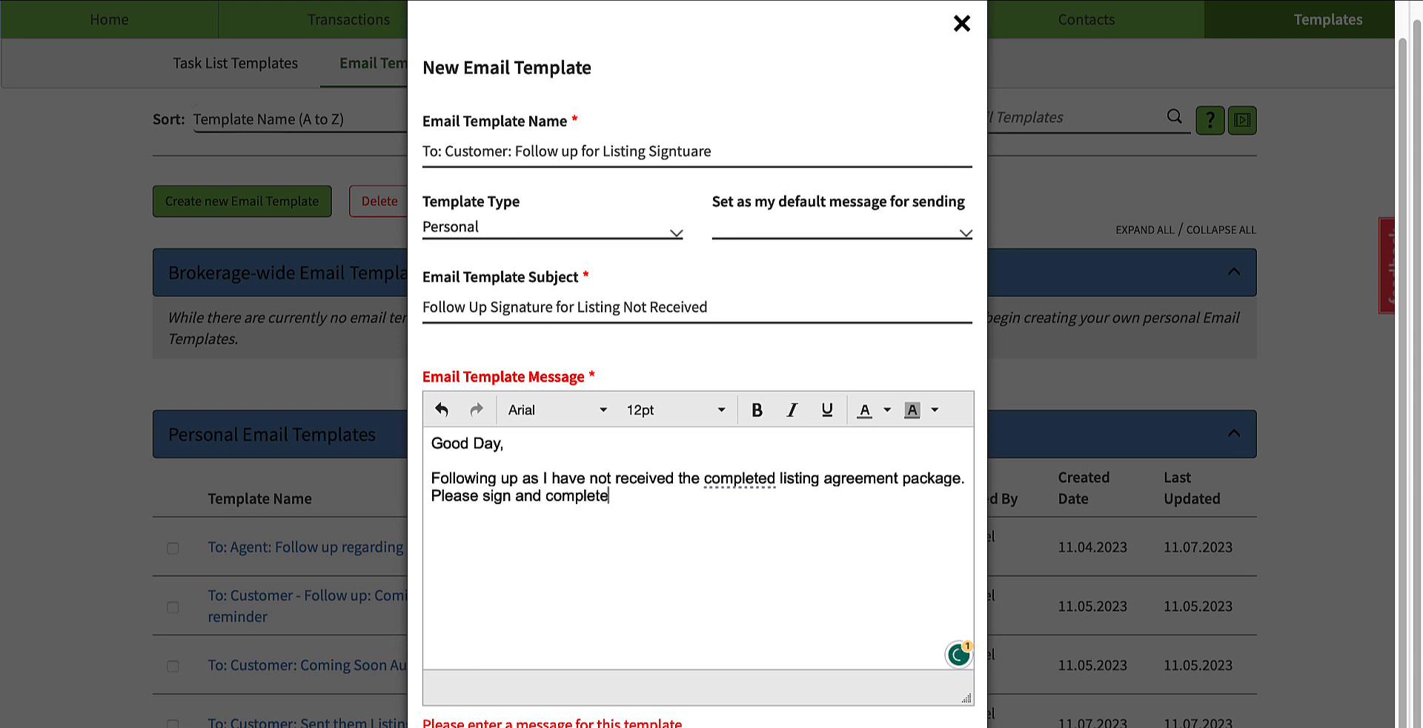
type(" at your earlist")
Step: Finish the message with "Please sign and complete it at your earliest convenience.", including the grammar correction
key("BackSpace")
key("BackSpace")
type("est co")
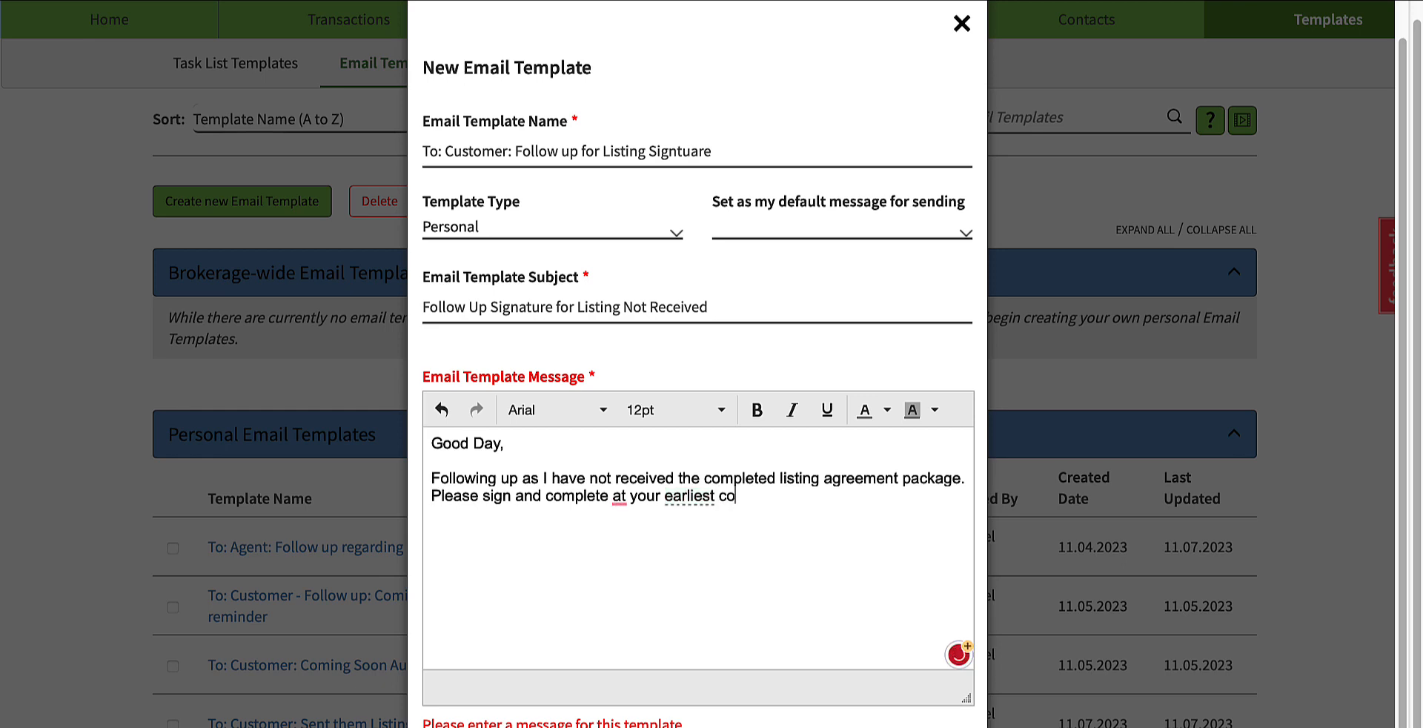
type("nvenience.")
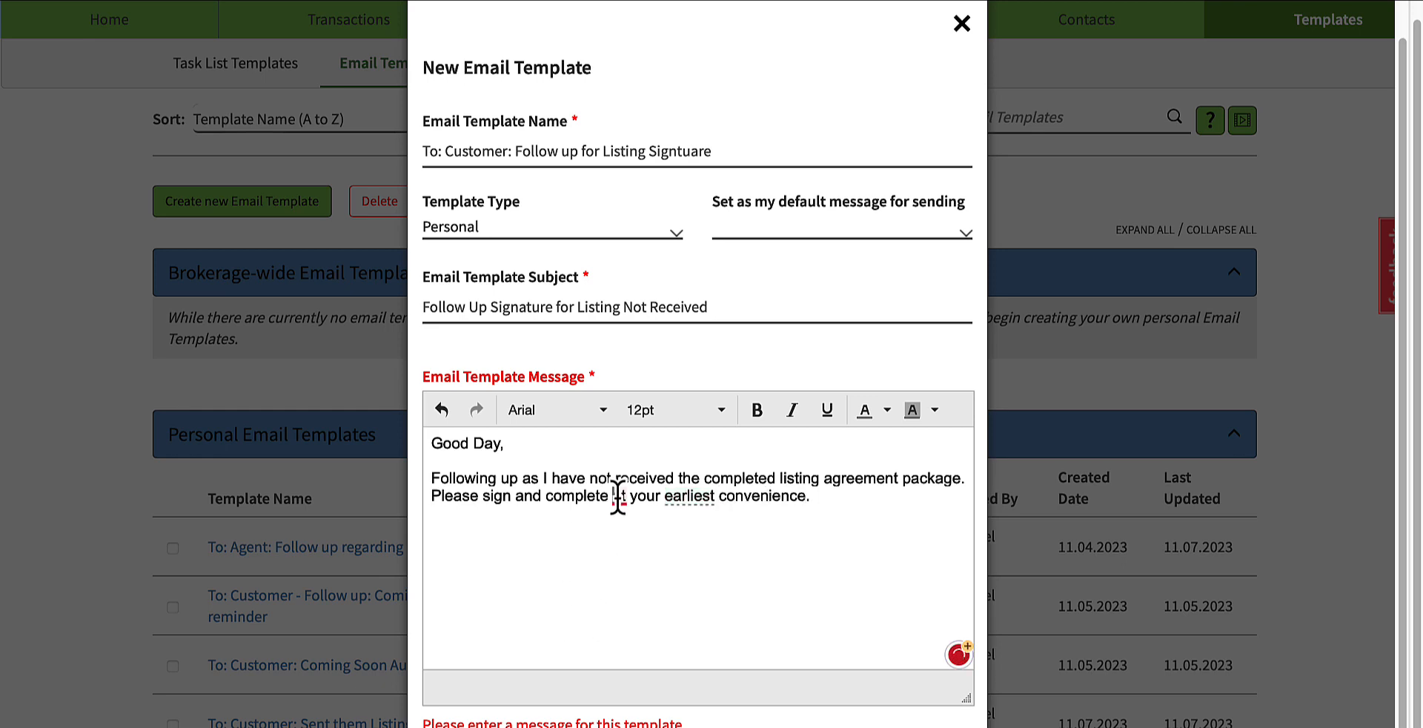
mouse_move(619, 498)
left_click(628, 552)
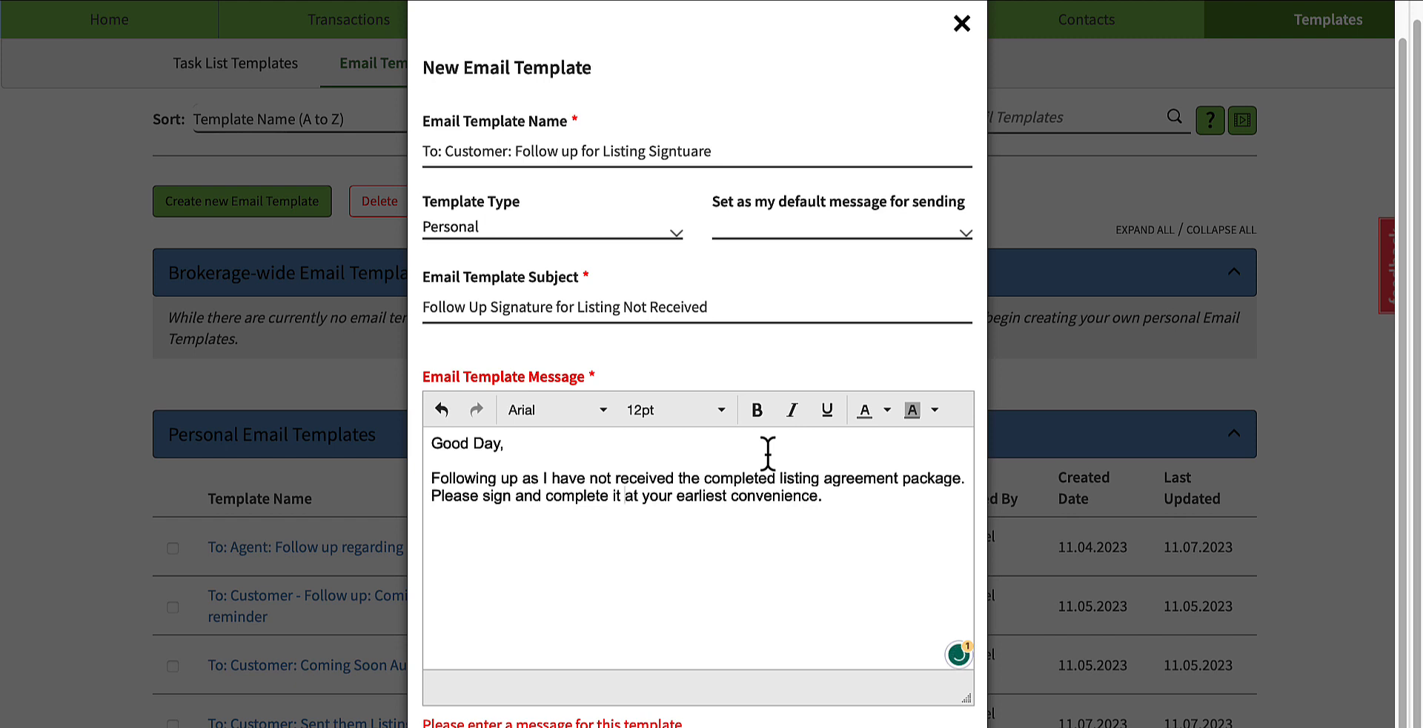
Step: Save the email template and close the new blank template form without saving
scroll(895, 711, "down", 1)
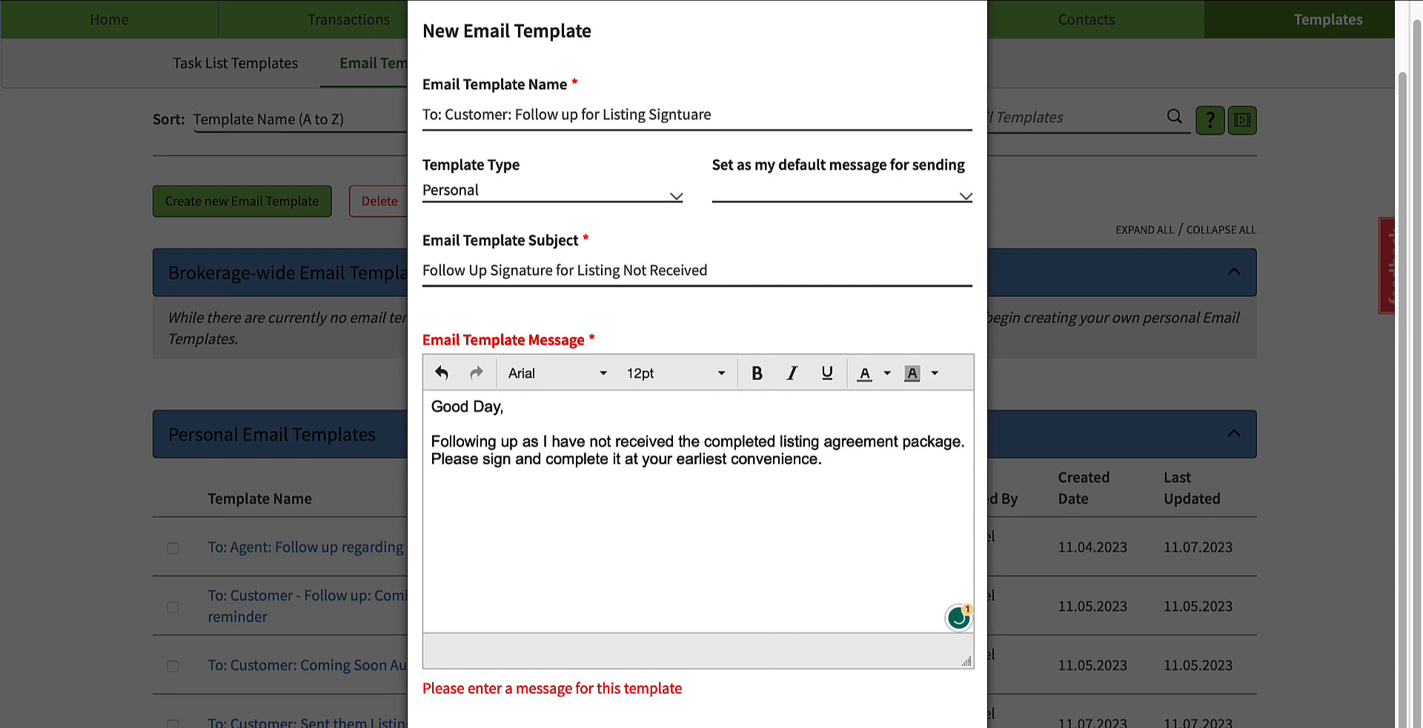
left_click(866, 726)
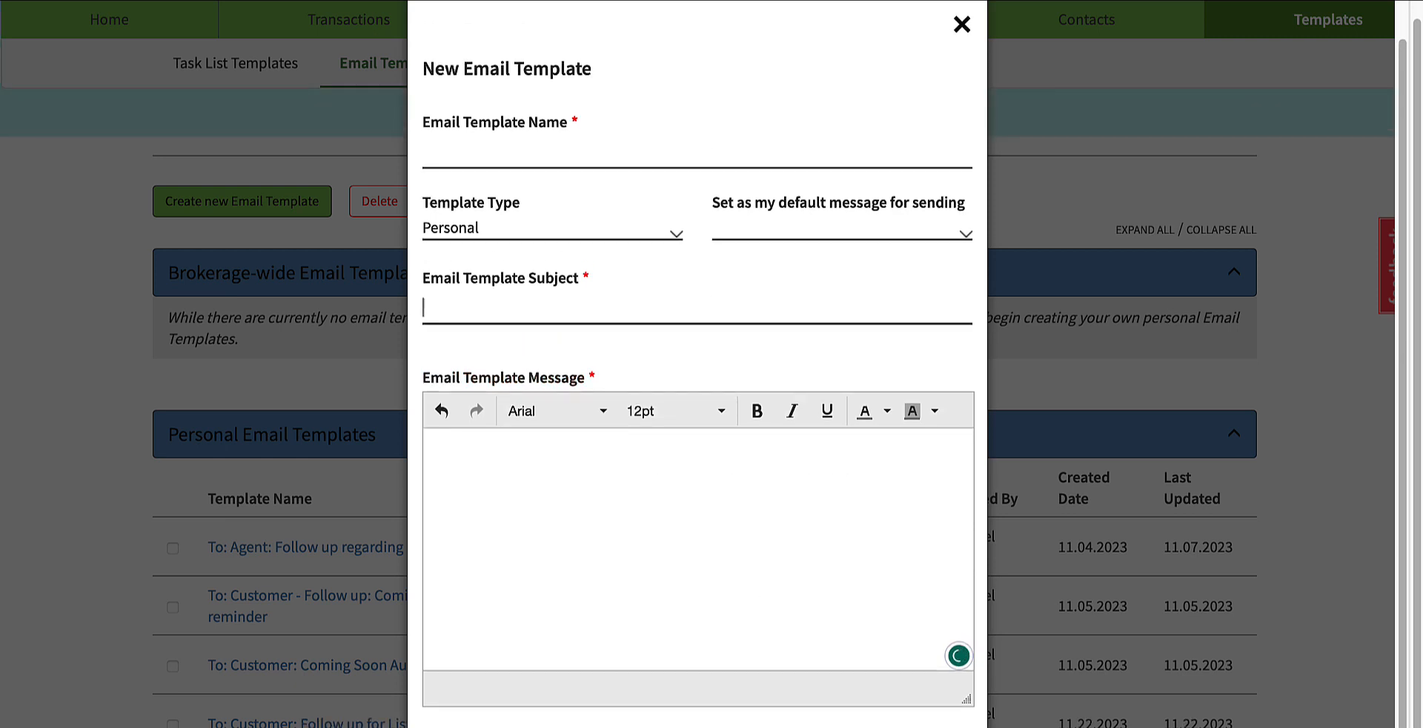
left_click(961, 25)
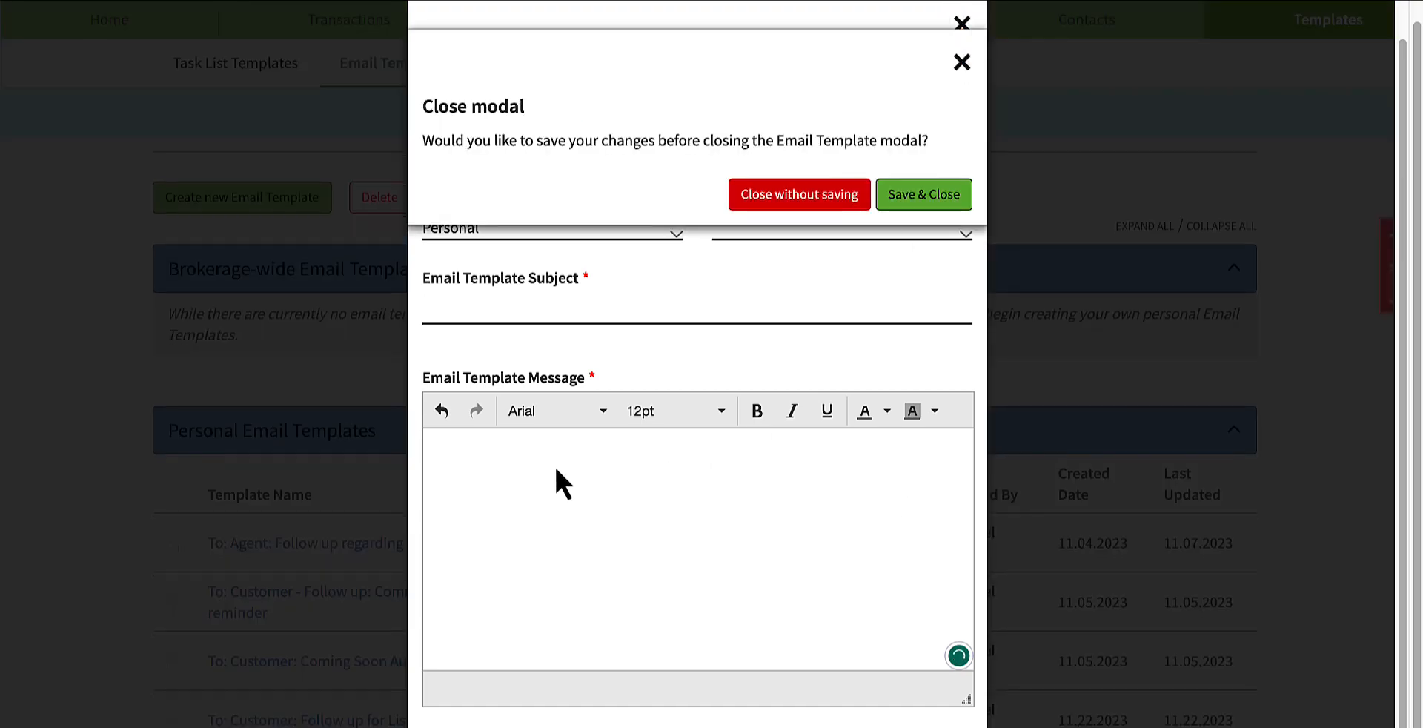
left_click(798, 194)
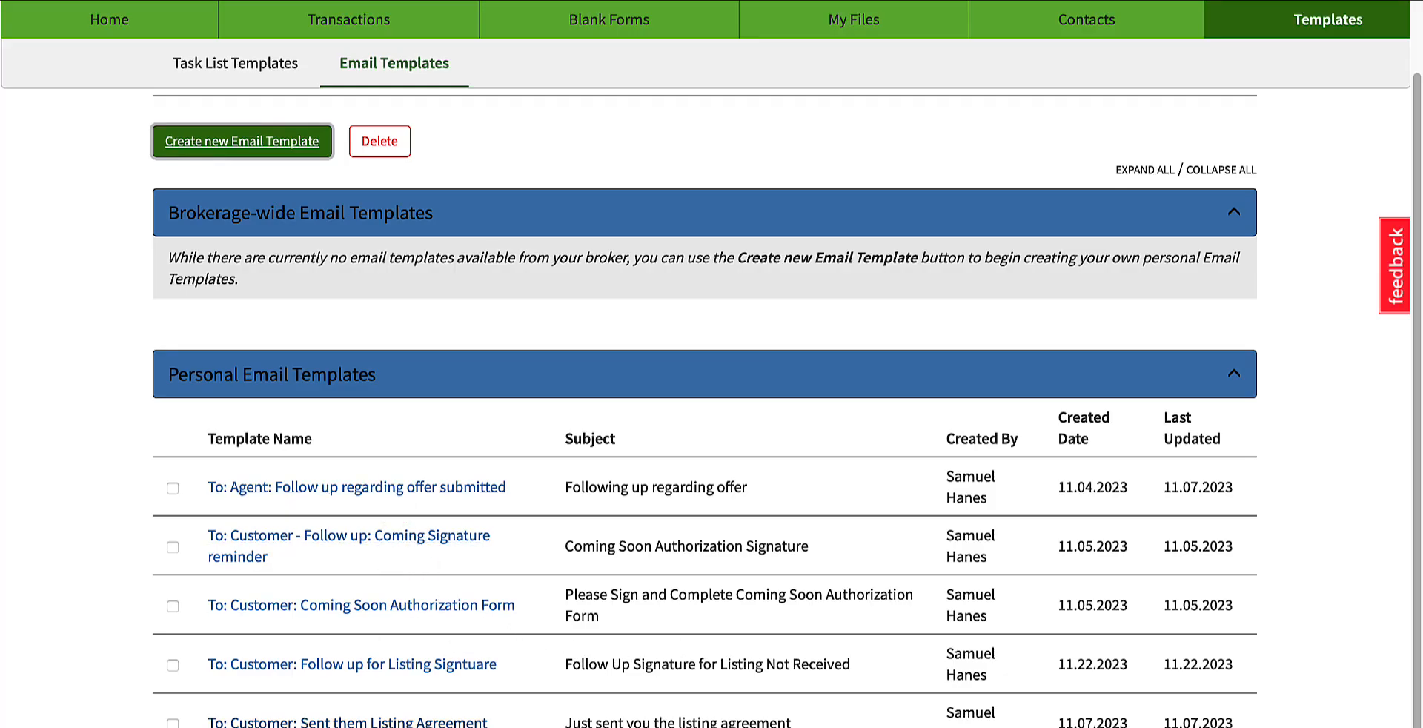
Step: Return to the home page, and switch to MIAMI Realtors Matrix to run the RE1/RE2 Single Family/Condo search
scroll(652, 504, "up", 3)
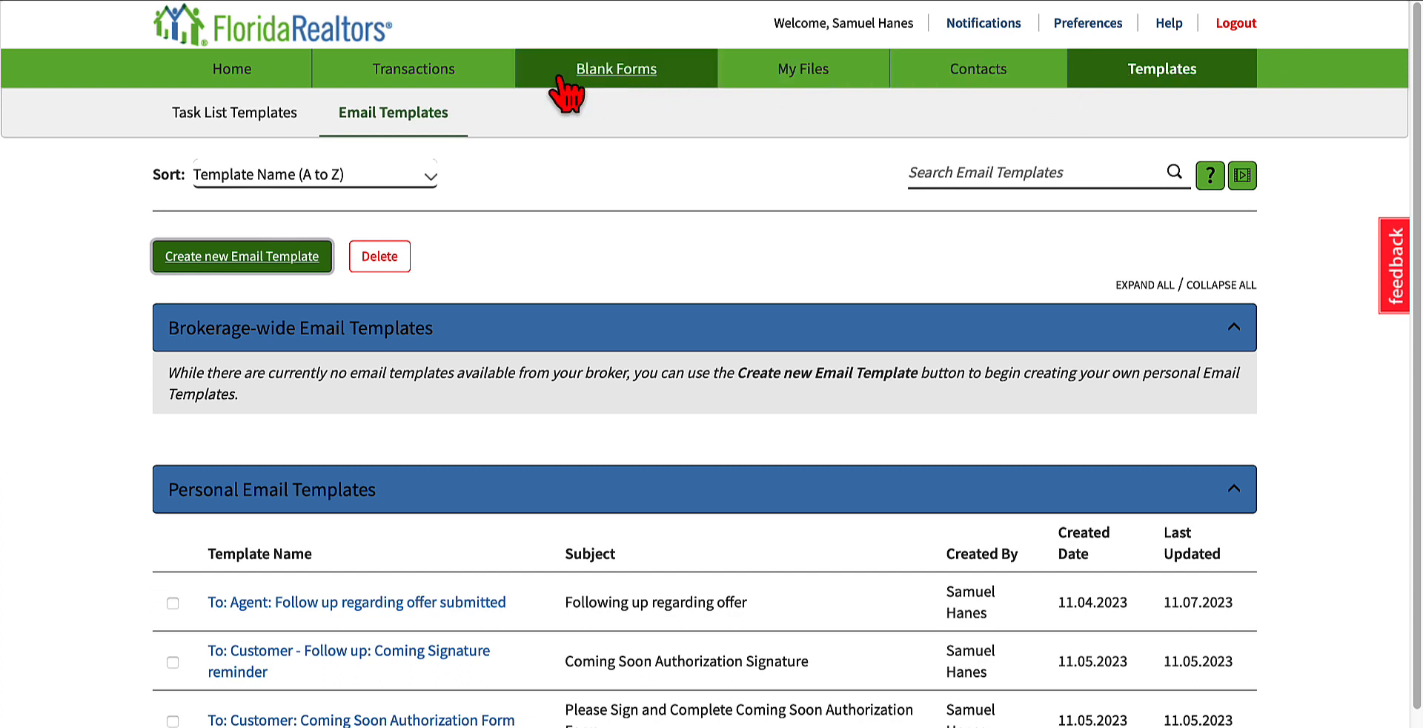
left_click(218, 74)
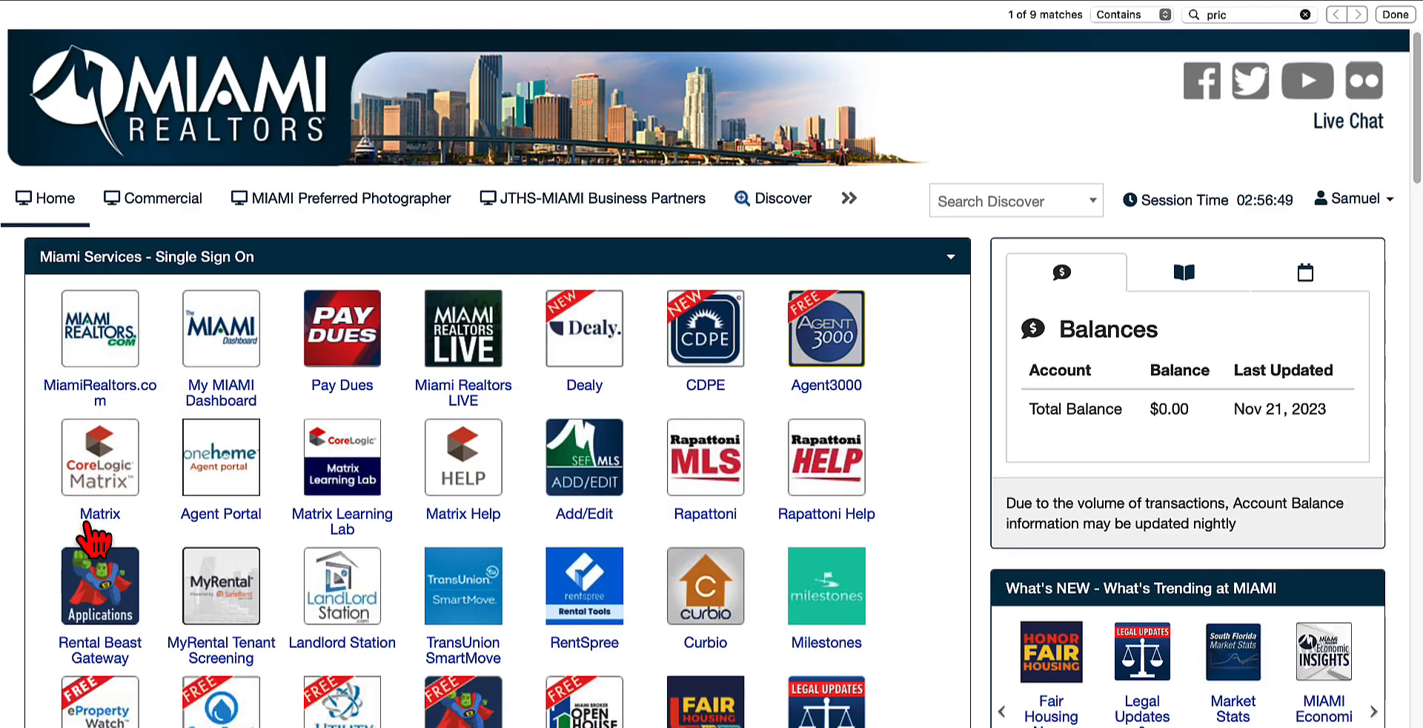
left_click(95, 489)
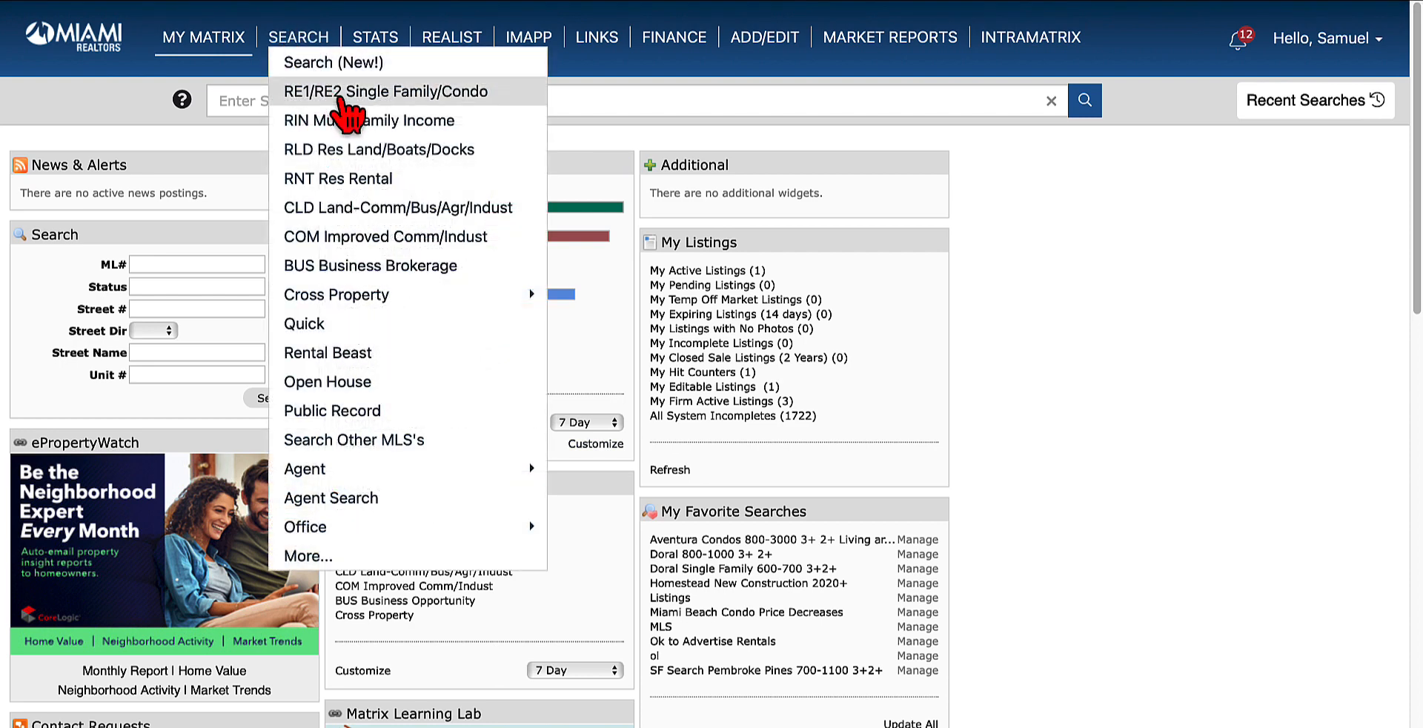
left_click(337, 94)
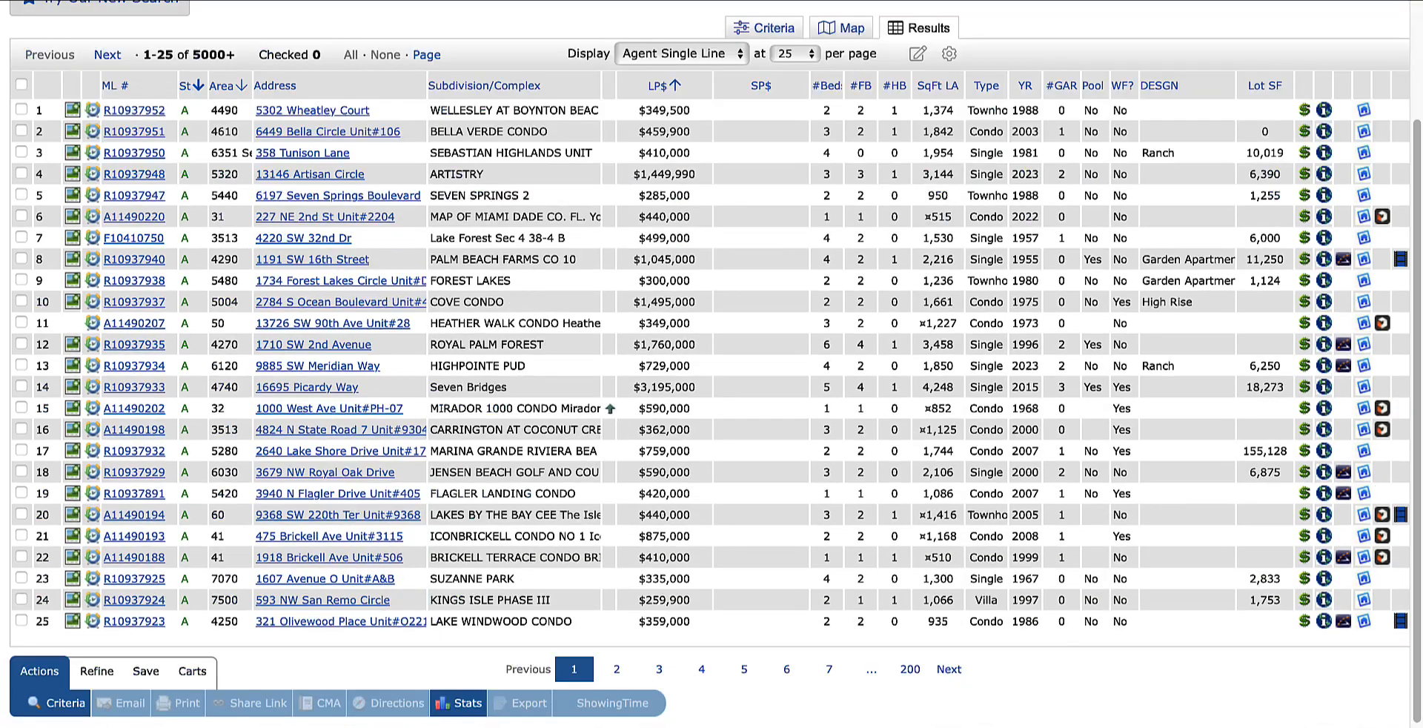
Step: Open listing 133 on page 6 of the search results and send its data to Form Simplicity
left_click(786, 668)
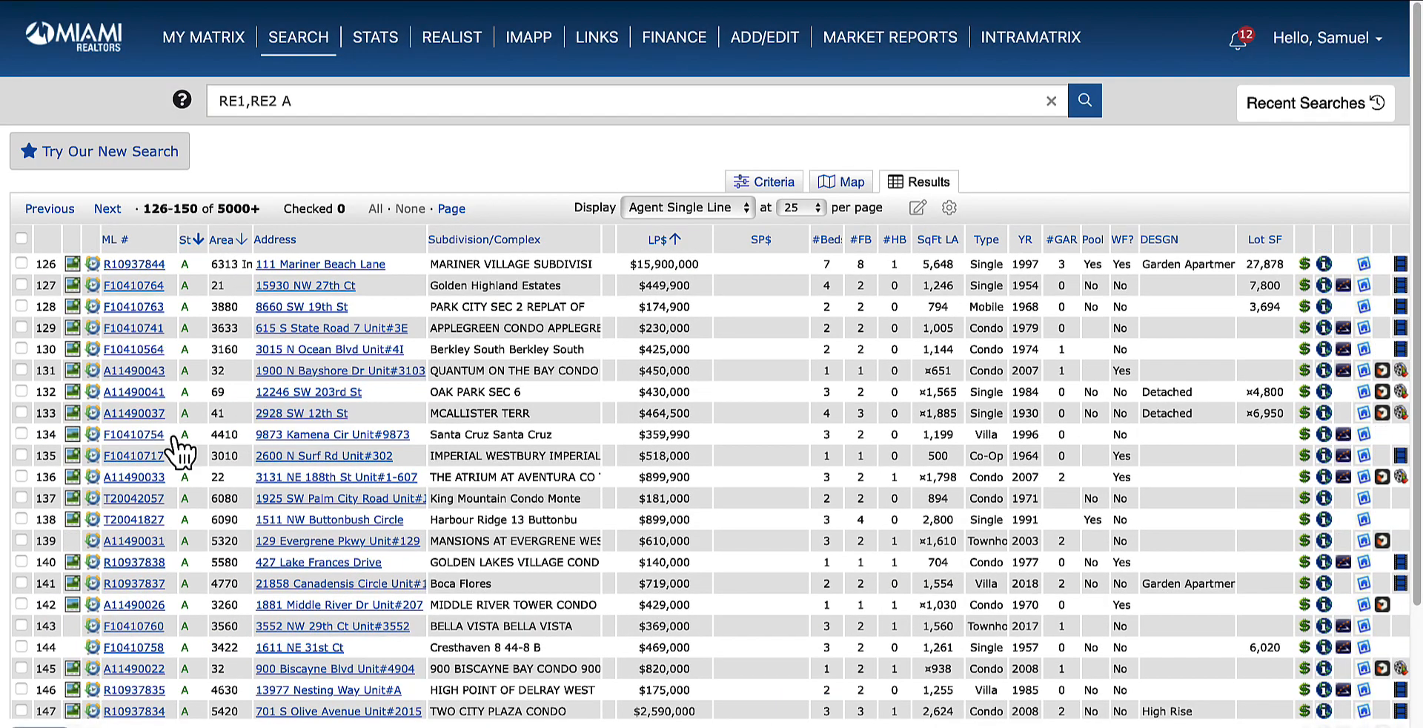
left_click(144, 412)
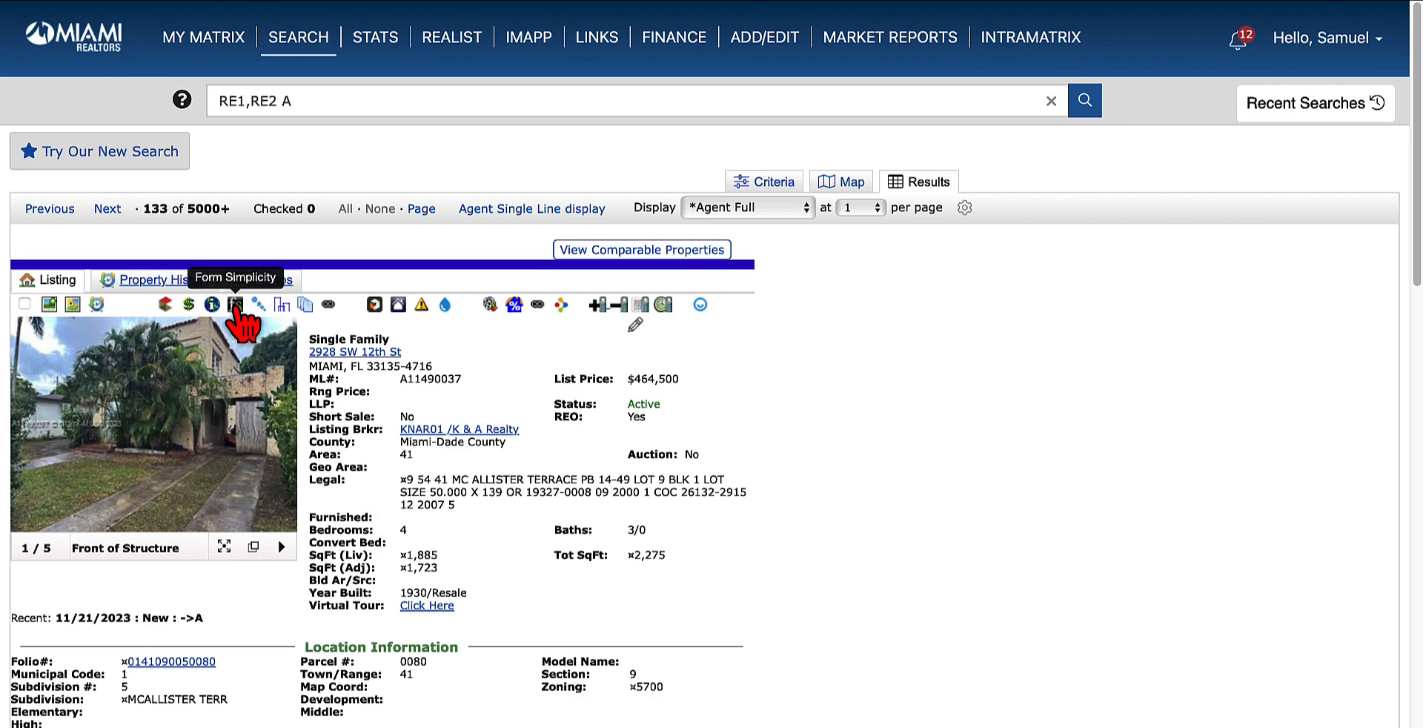
left_click(235, 305)
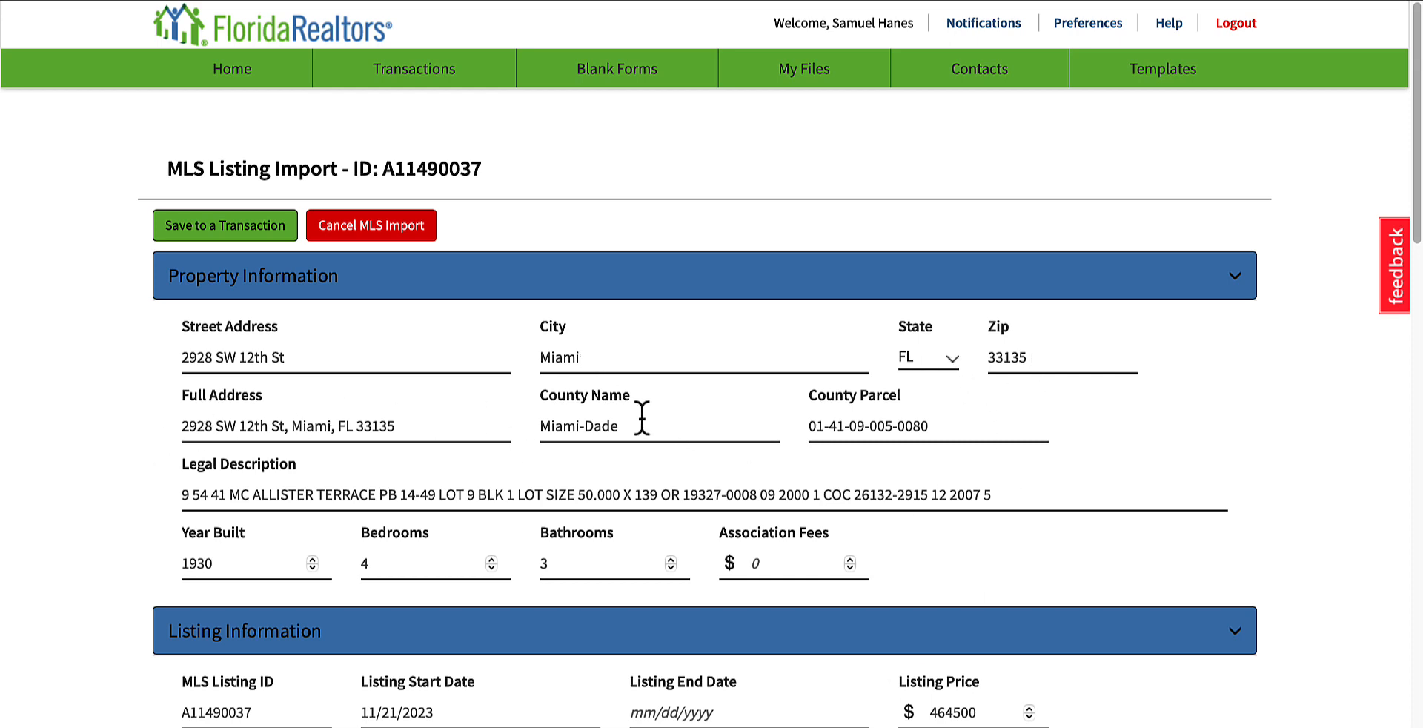
Step: Review the imported listing's property, listing, seller/landlord, sales, buyer/tenant and agent information sections
scroll(359, 540, "down", 5)
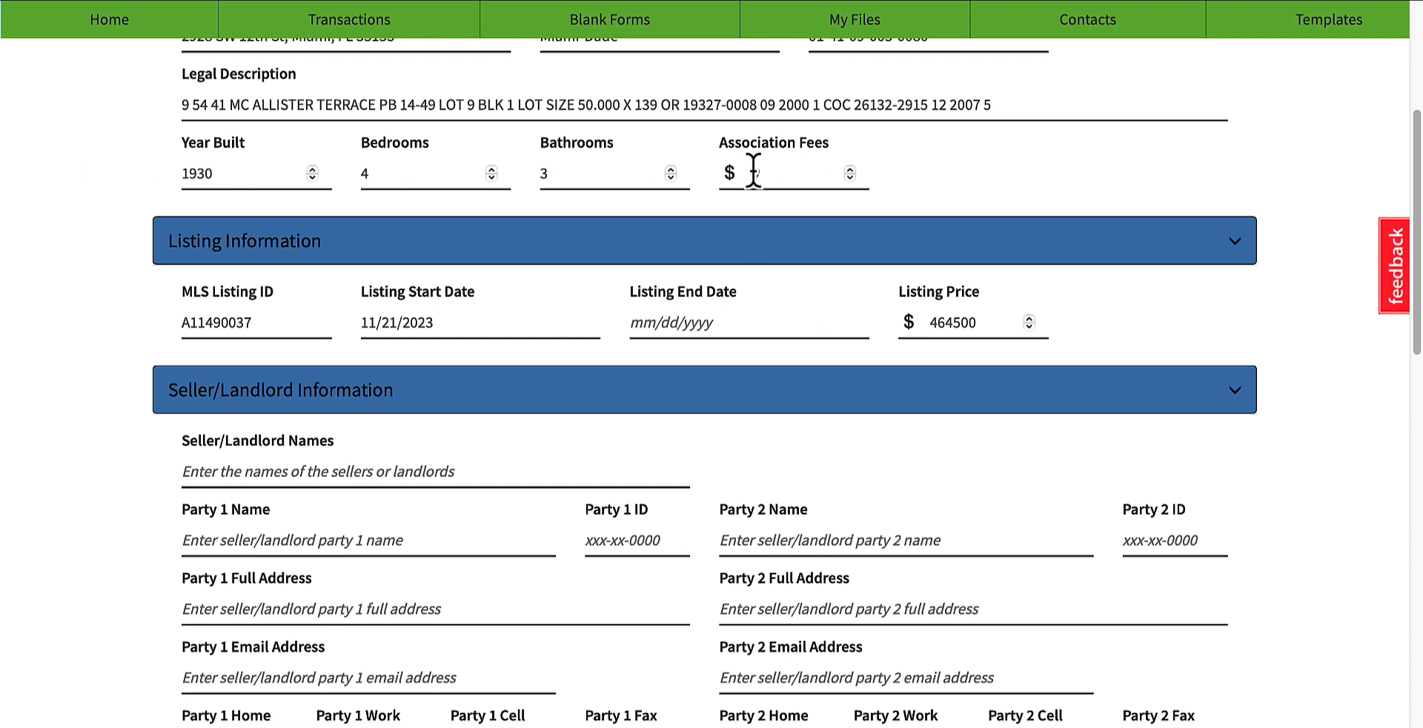
scroll(559, 489, "down", 1)
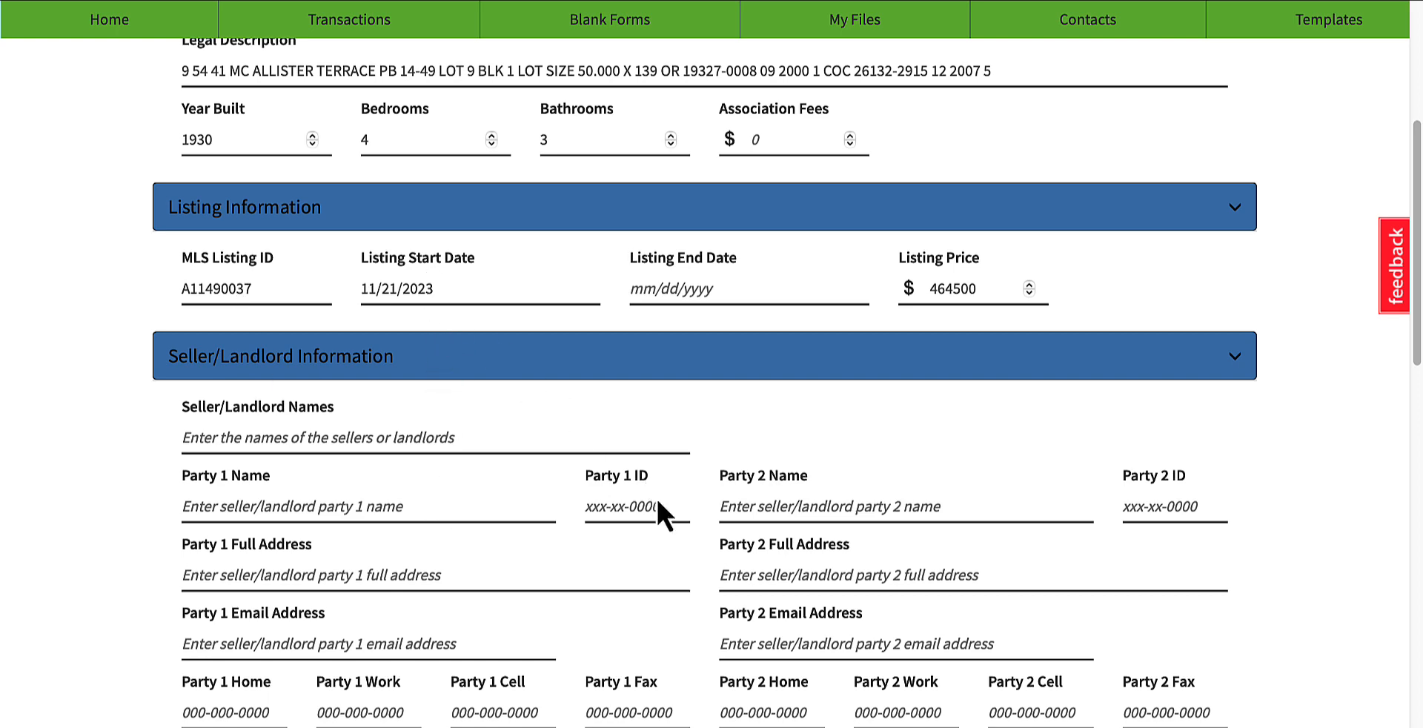
scroll(430, 481, "down", 5)
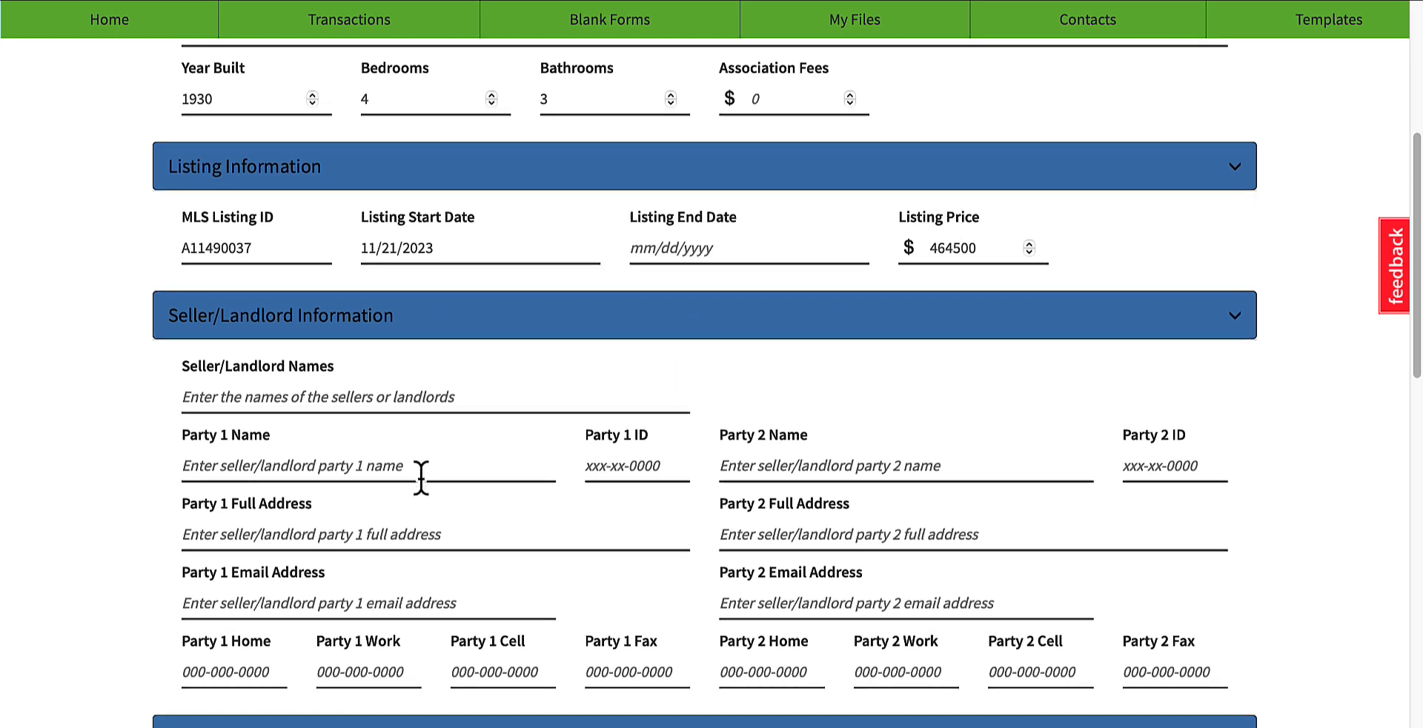
scroll(412, 473, "up", 3)
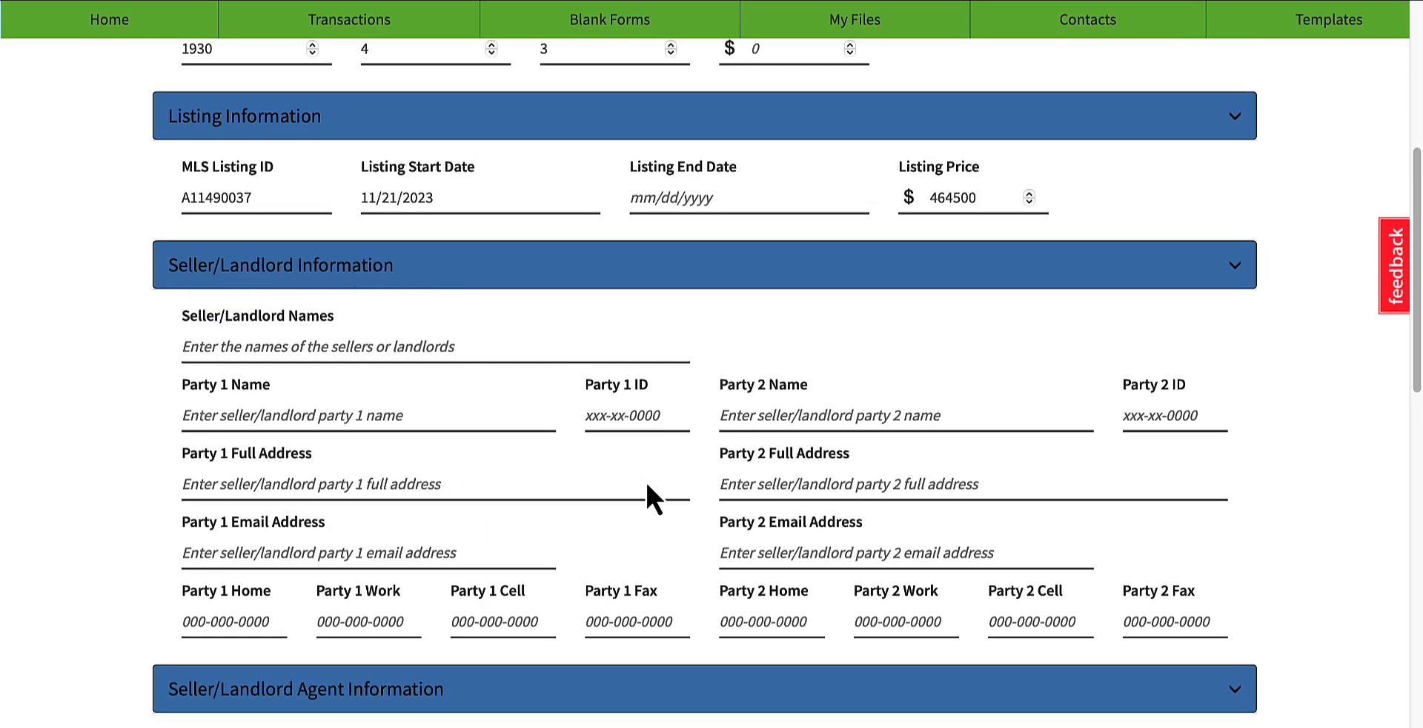
scroll(651, 495, "down", 6)
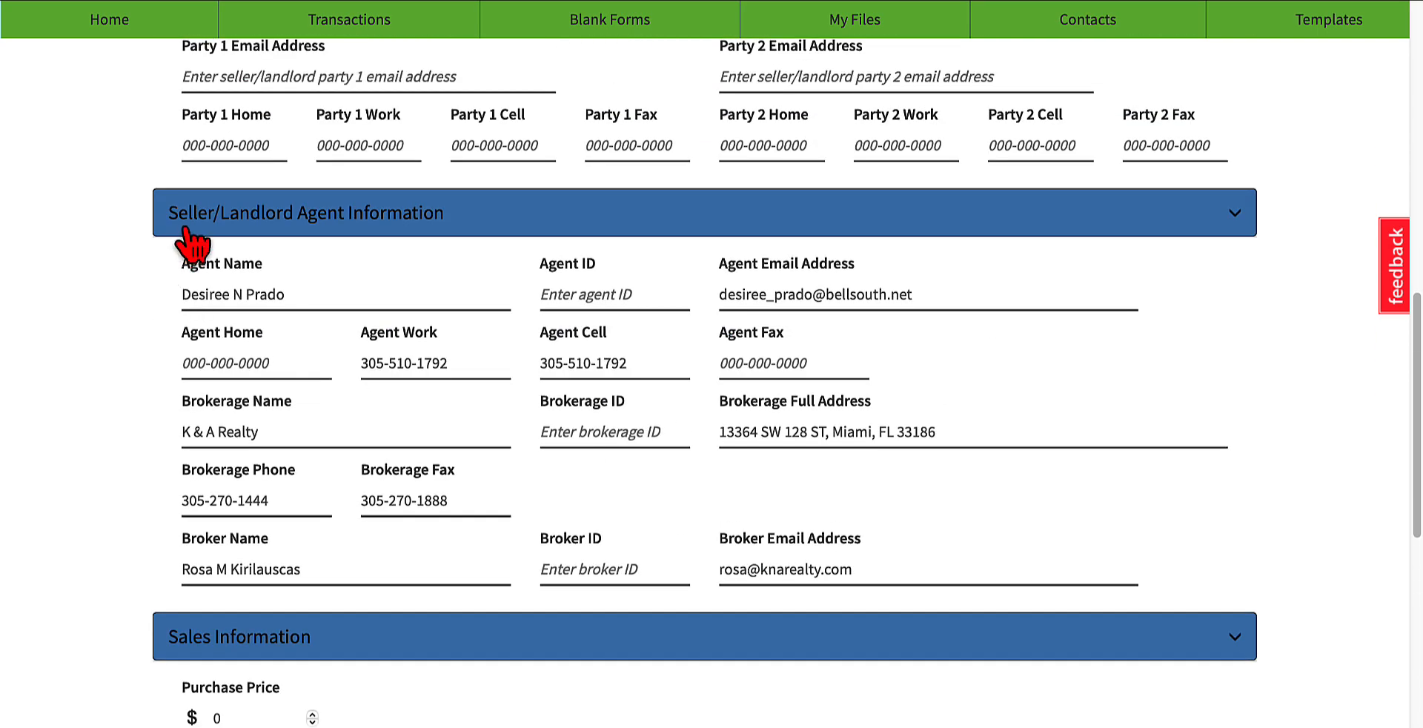
scroll(403, 229, "up", 5)
scroll(263, 674, "down", 2)
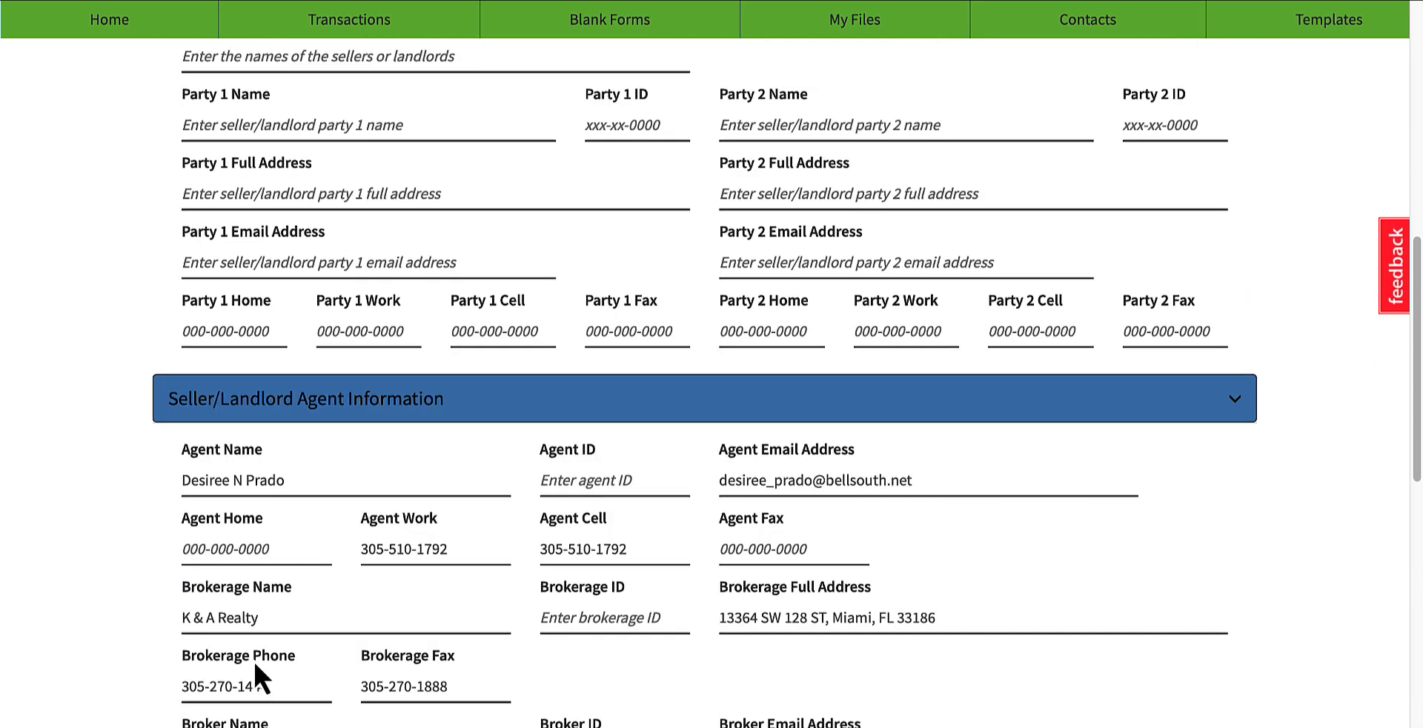
scroll(647, 632, "down", 5)
scroll(651, 631, "down", 2)
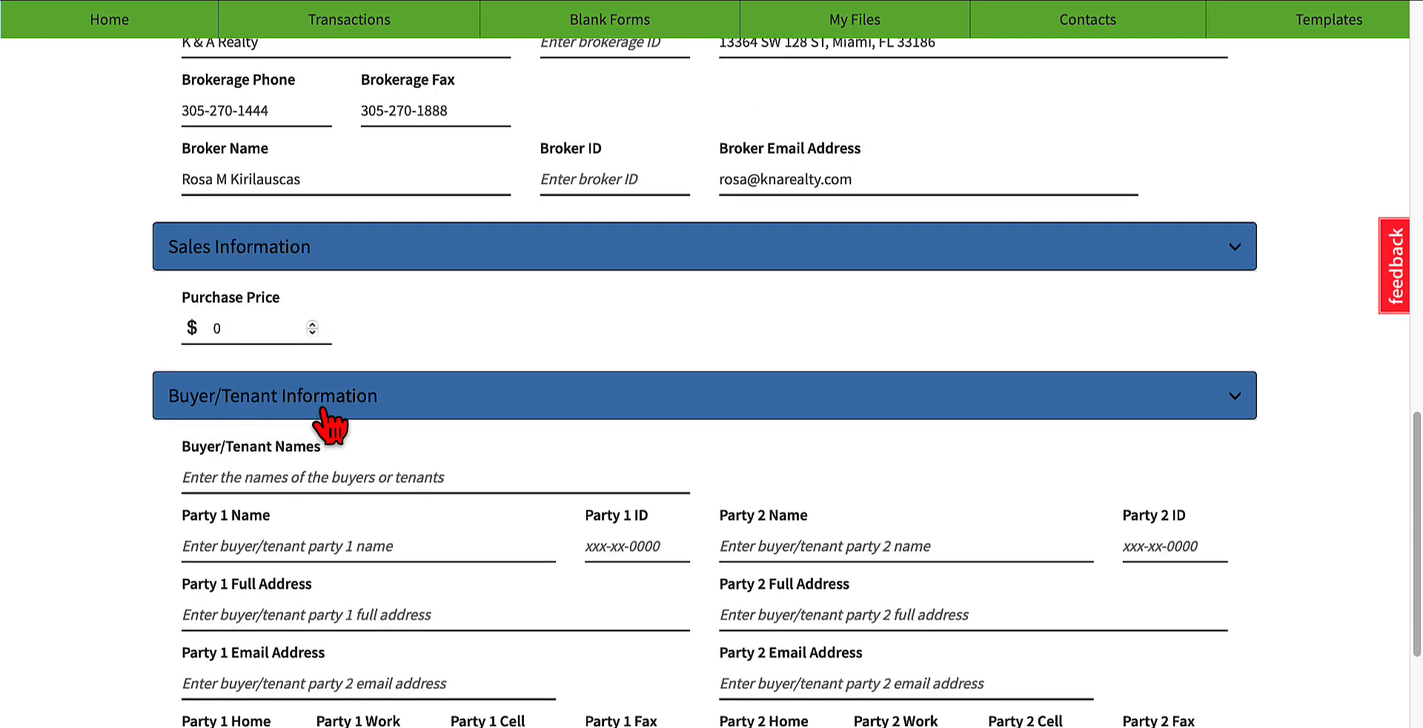
scroll(385, 475, "down", 1)
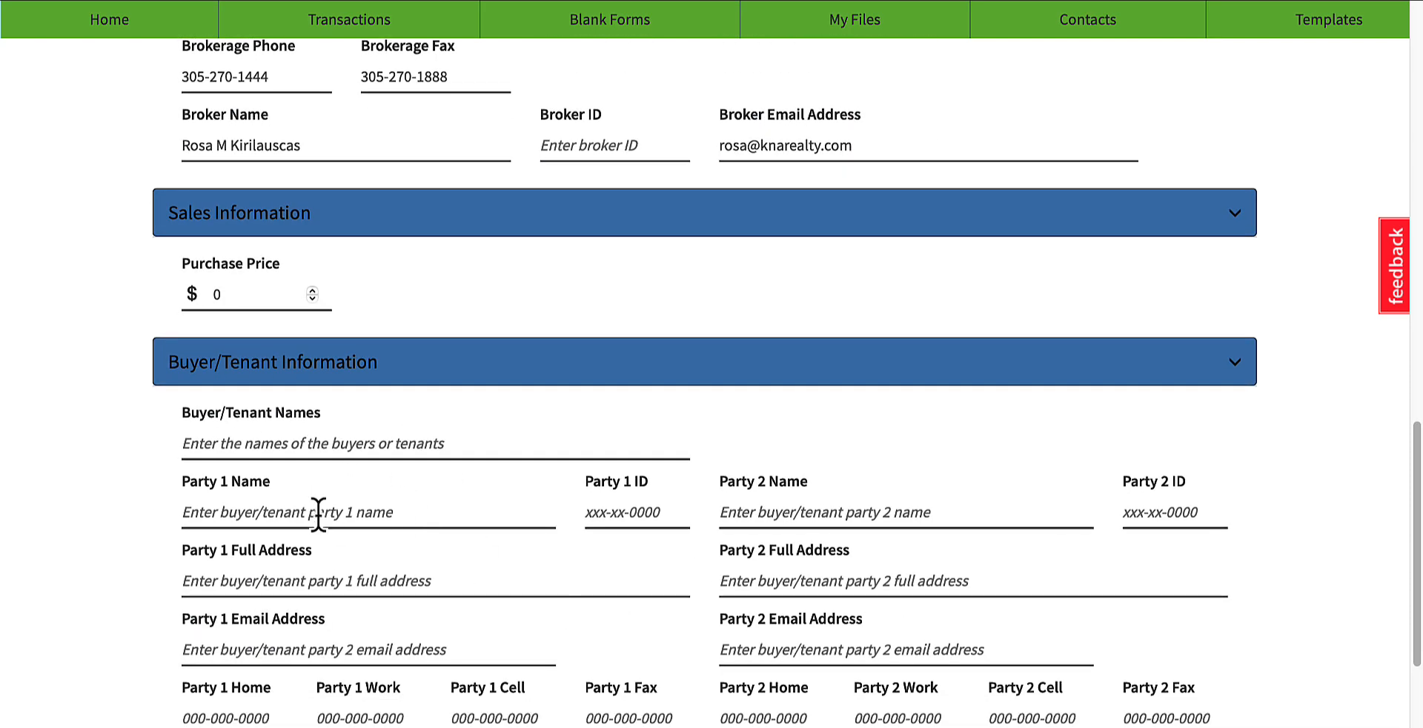
scroll(345, 493, "down", 4)
scroll(295, 507, "down", 1)
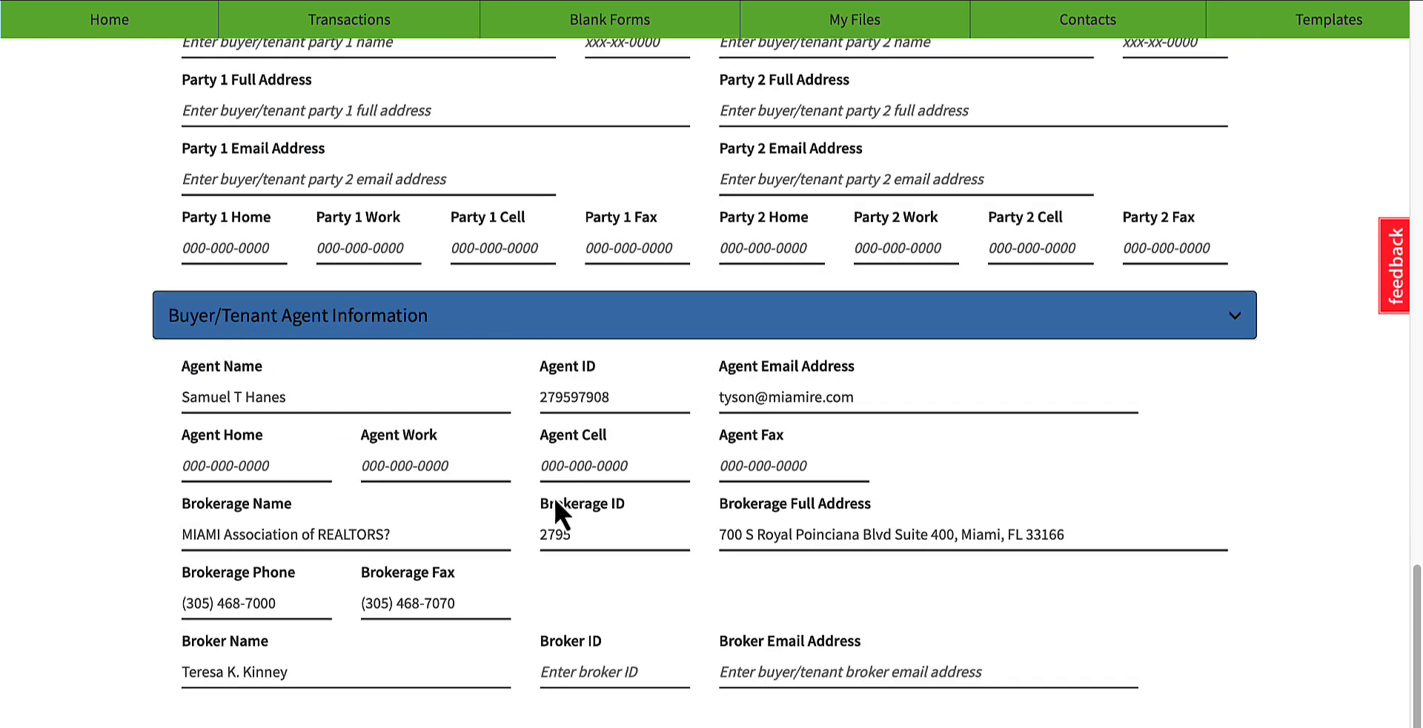
scroll(989, 561, "up", 1)
scroll(989, 561, "up", 5)
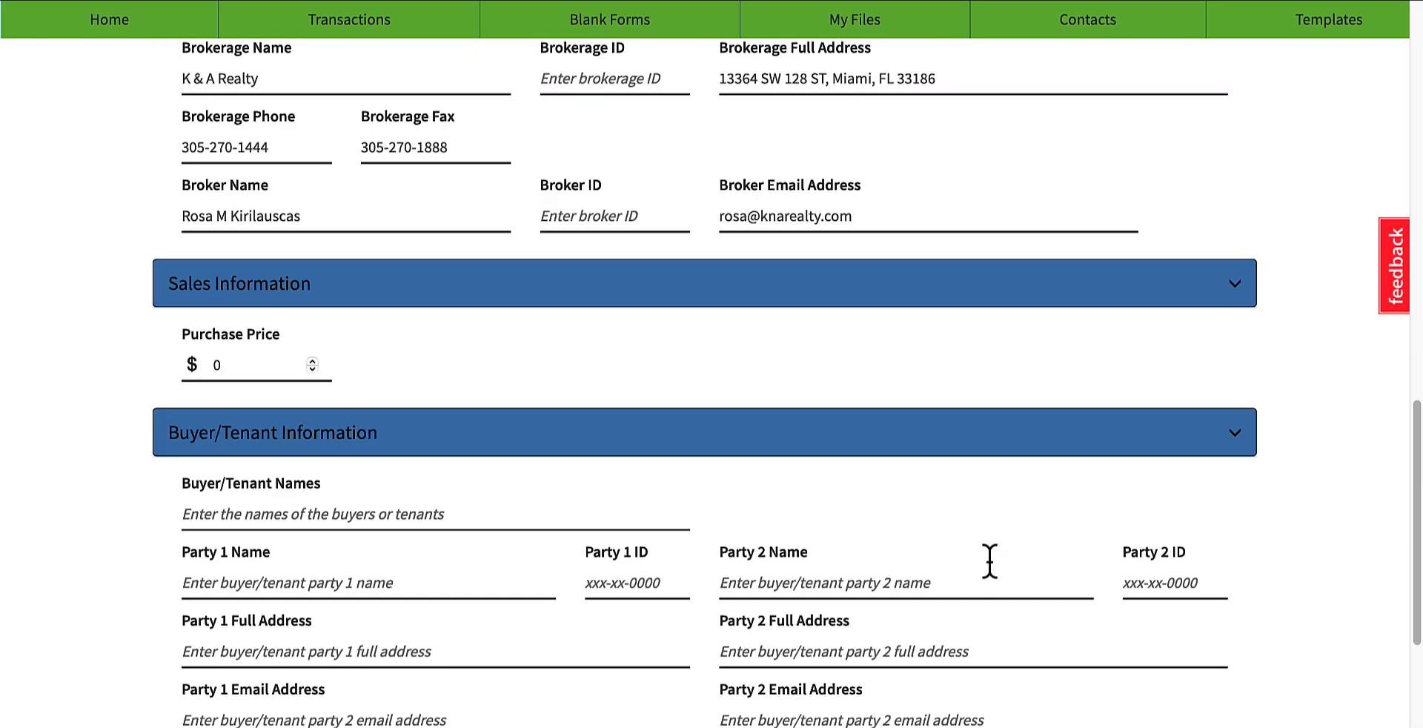
scroll(340, 645, "down", 6)
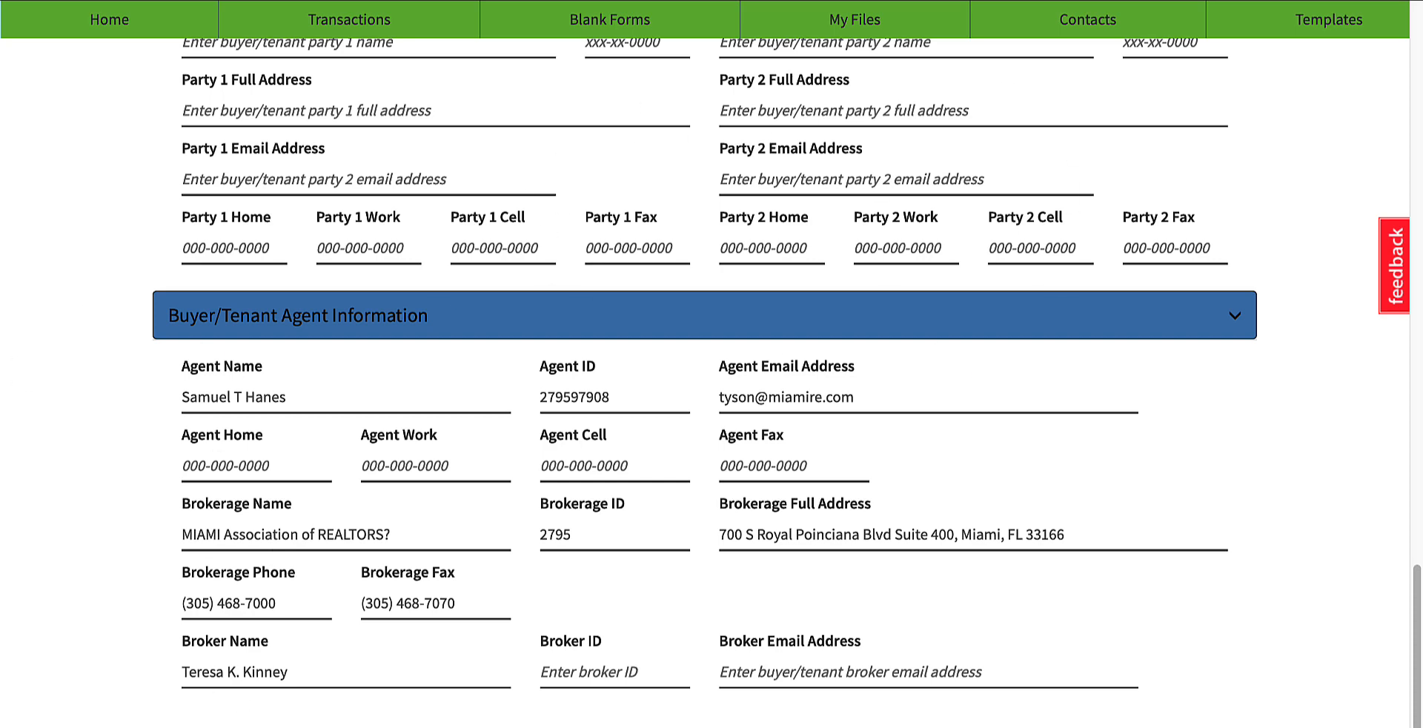
Step: Start saving the MLS import to a transaction and look through the existing transactions offered as its destination
left_click(233, 723)
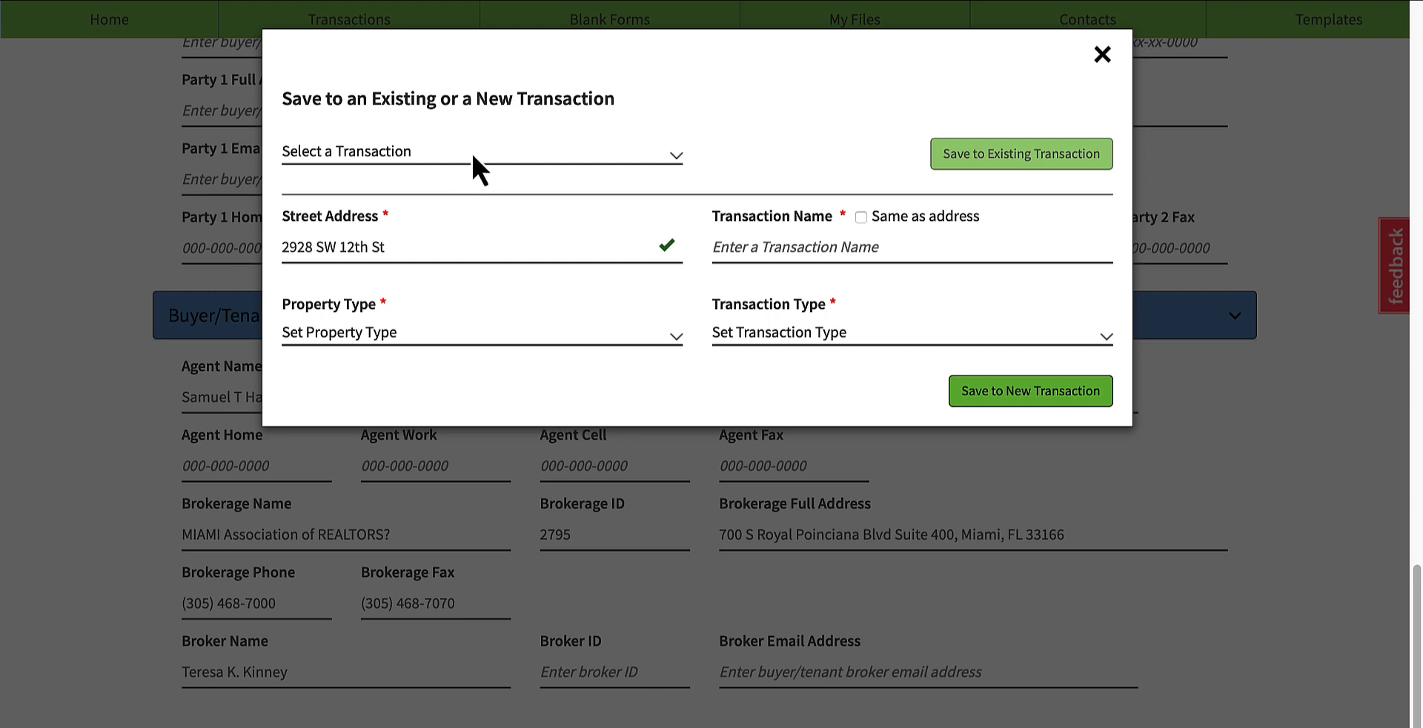
left_click(473, 154)
left_click(898, 101)
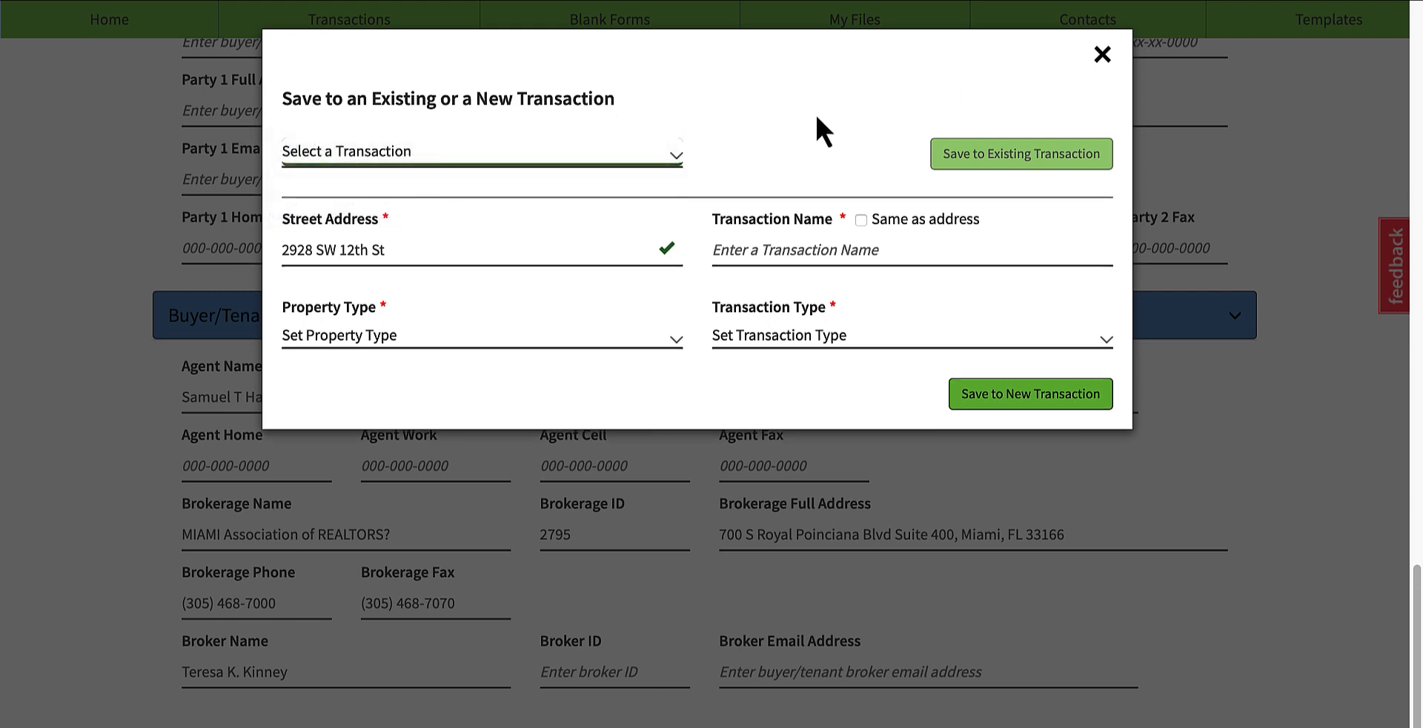
left_click(410, 157)
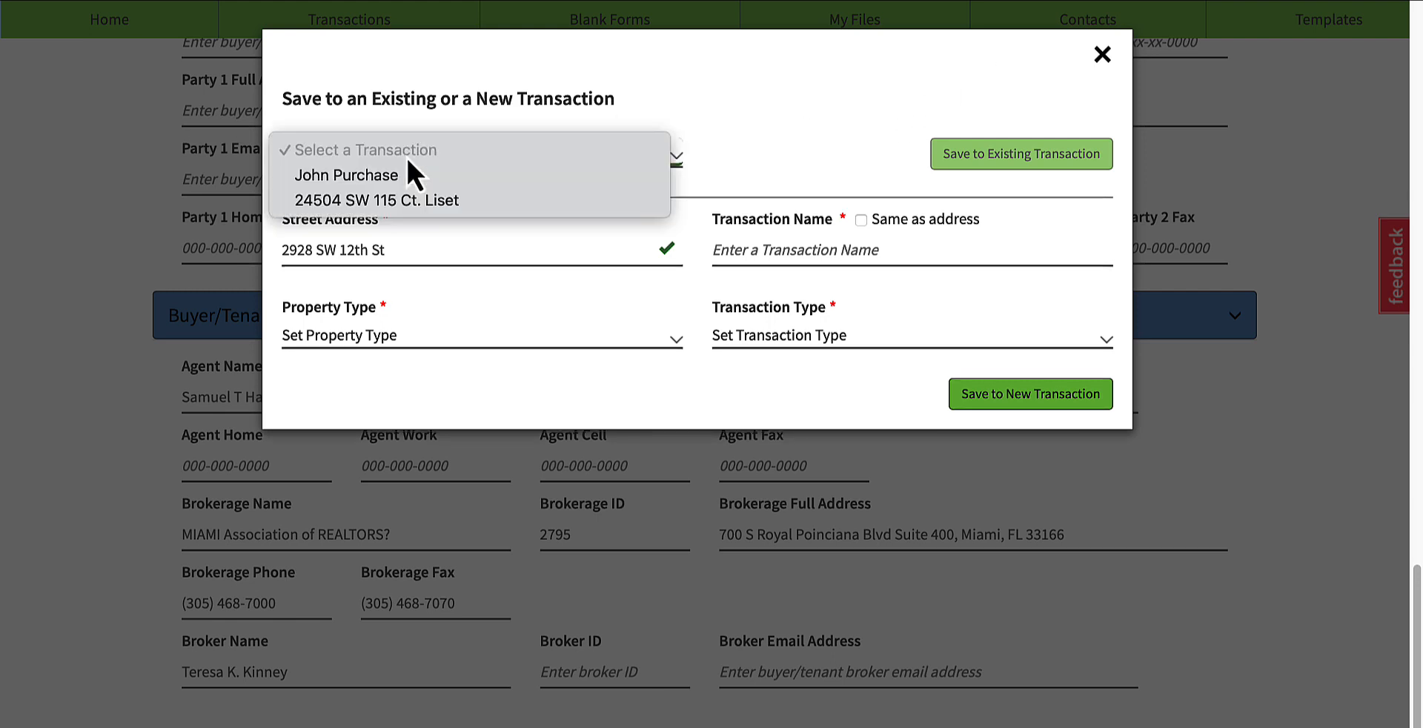
left_click(857, 104)
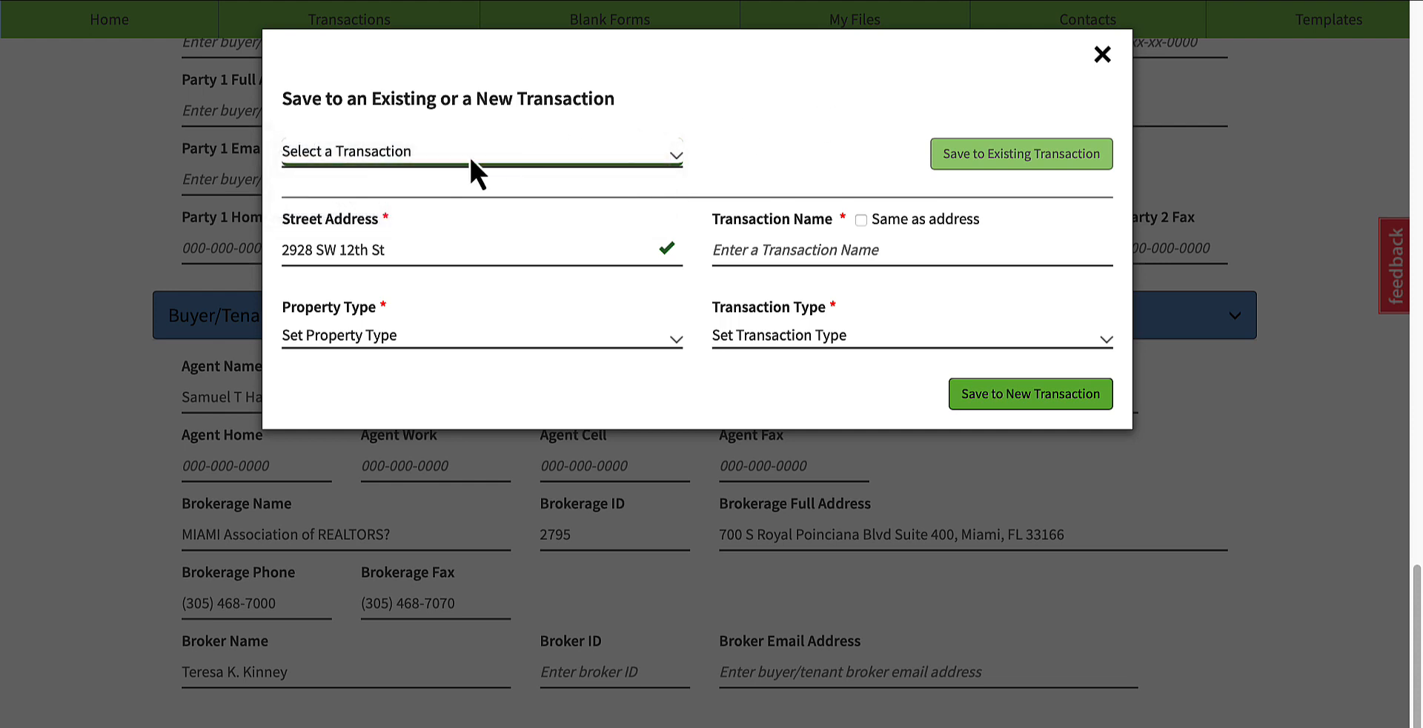
left_click(384, 155)
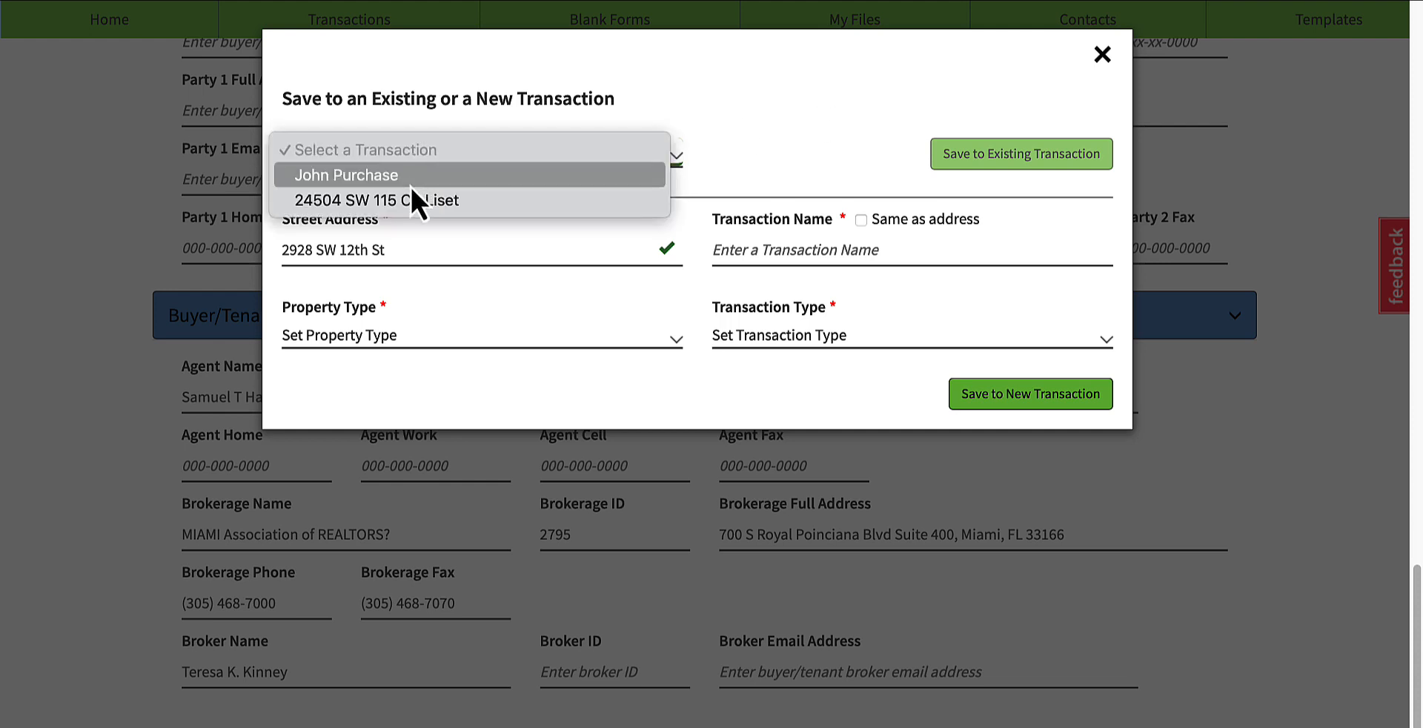
left_click(806, 148)
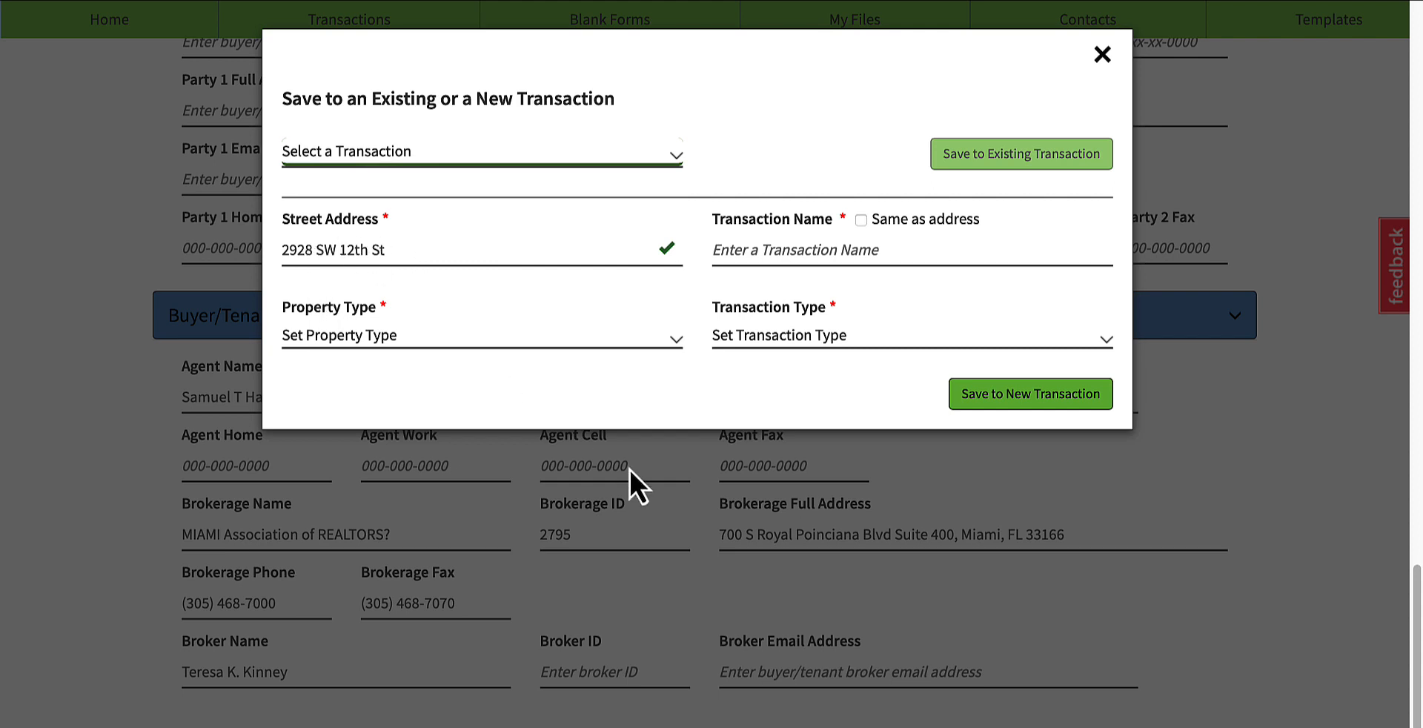
Step: Name a new transaction for the import after its street address, set the property type to Residential, and view the transaction types
left_click(801, 252)
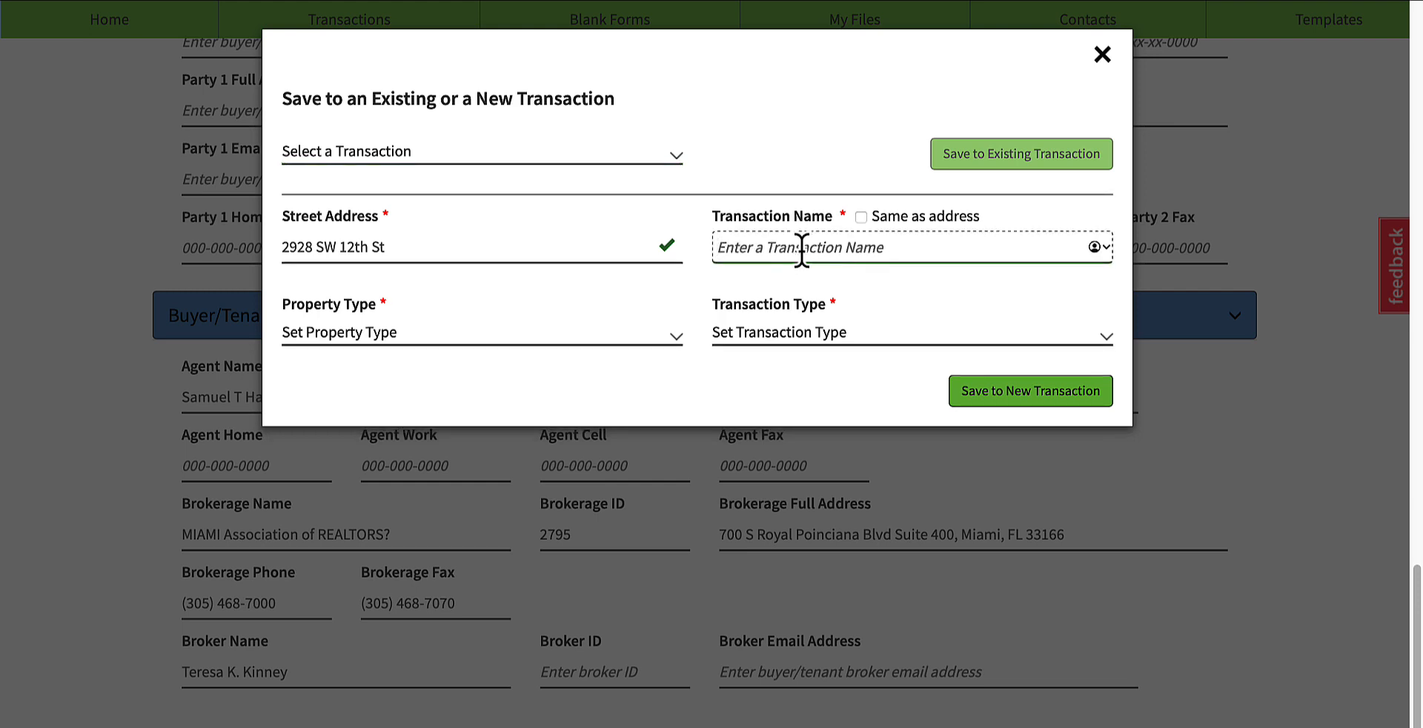
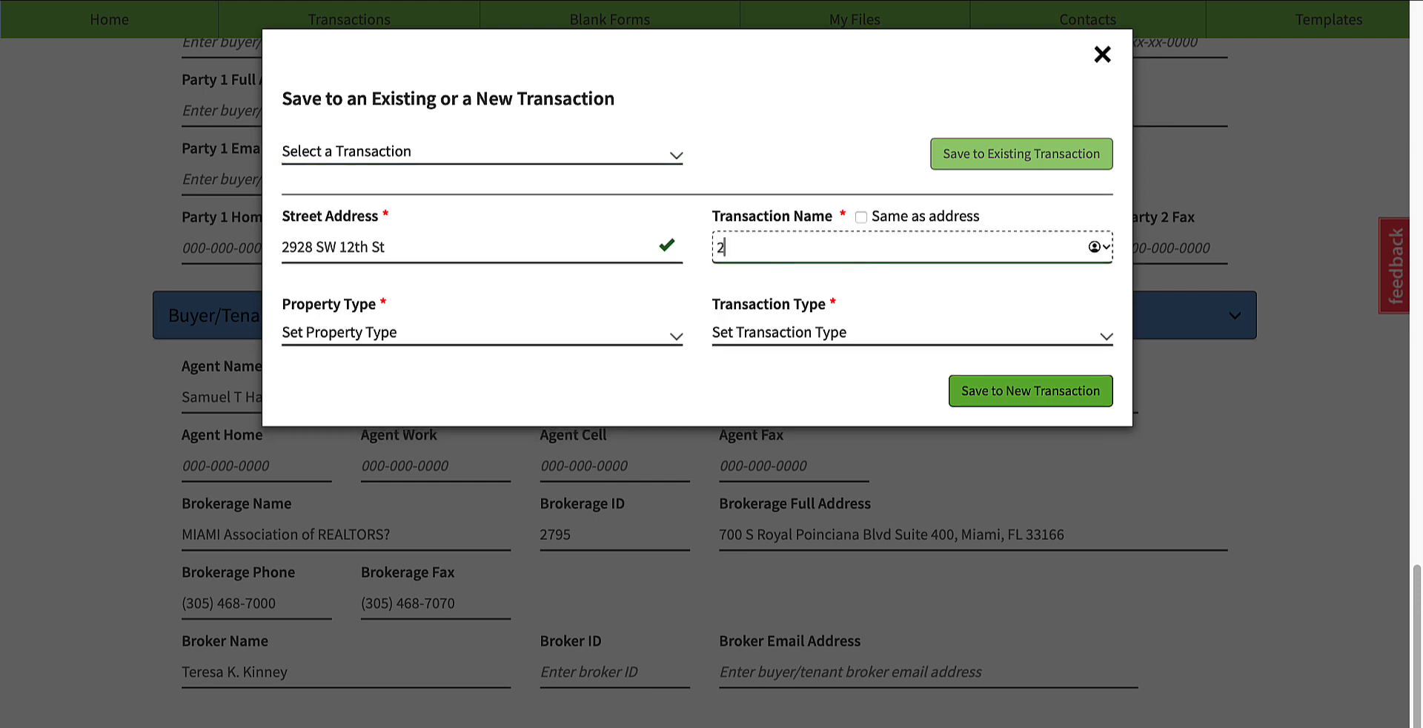
left_click(314, 341)
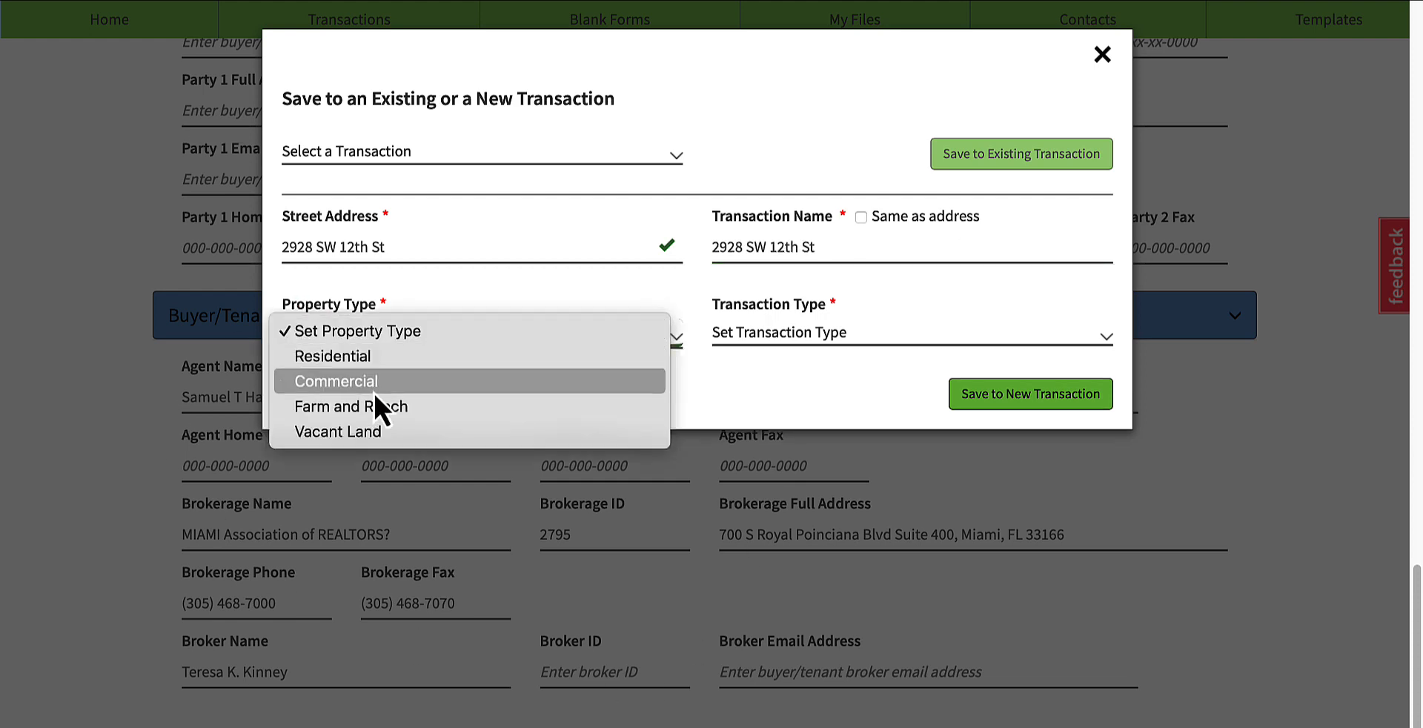
left_click(377, 361)
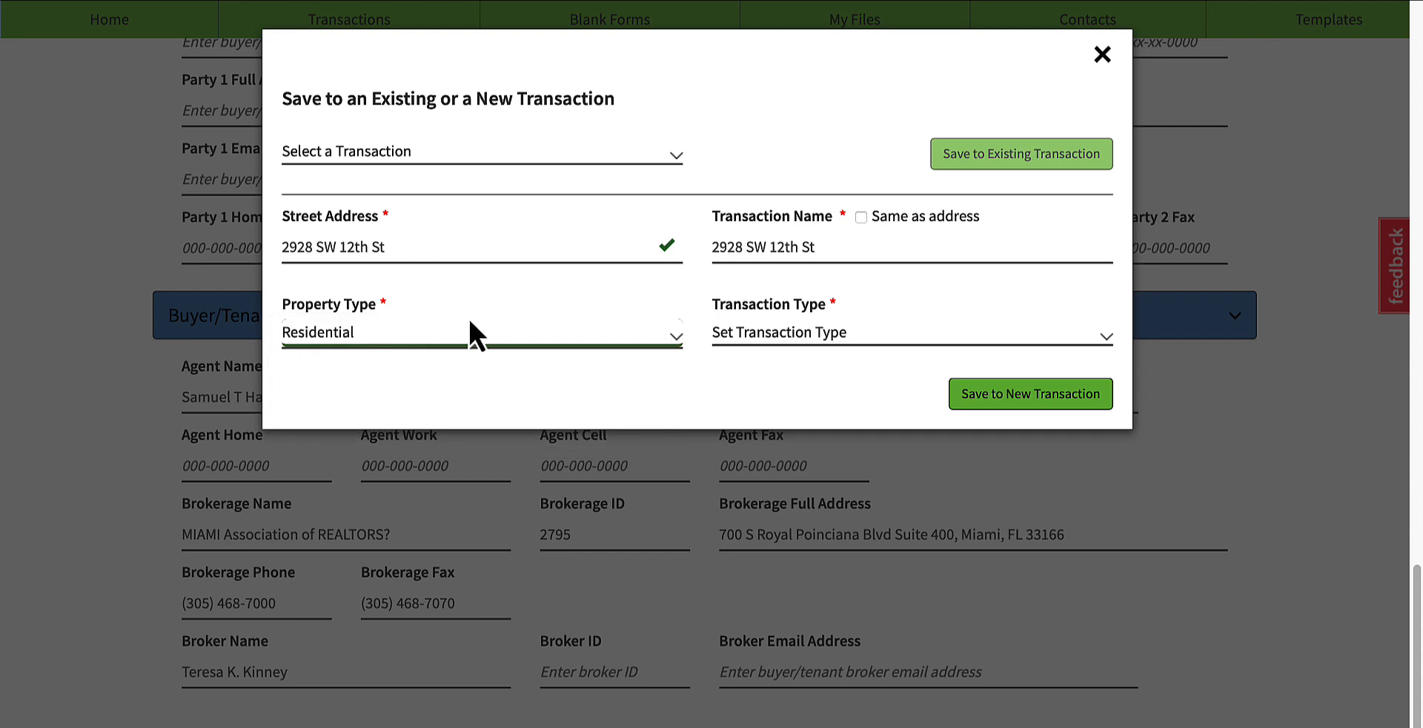
left_click(787, 342)
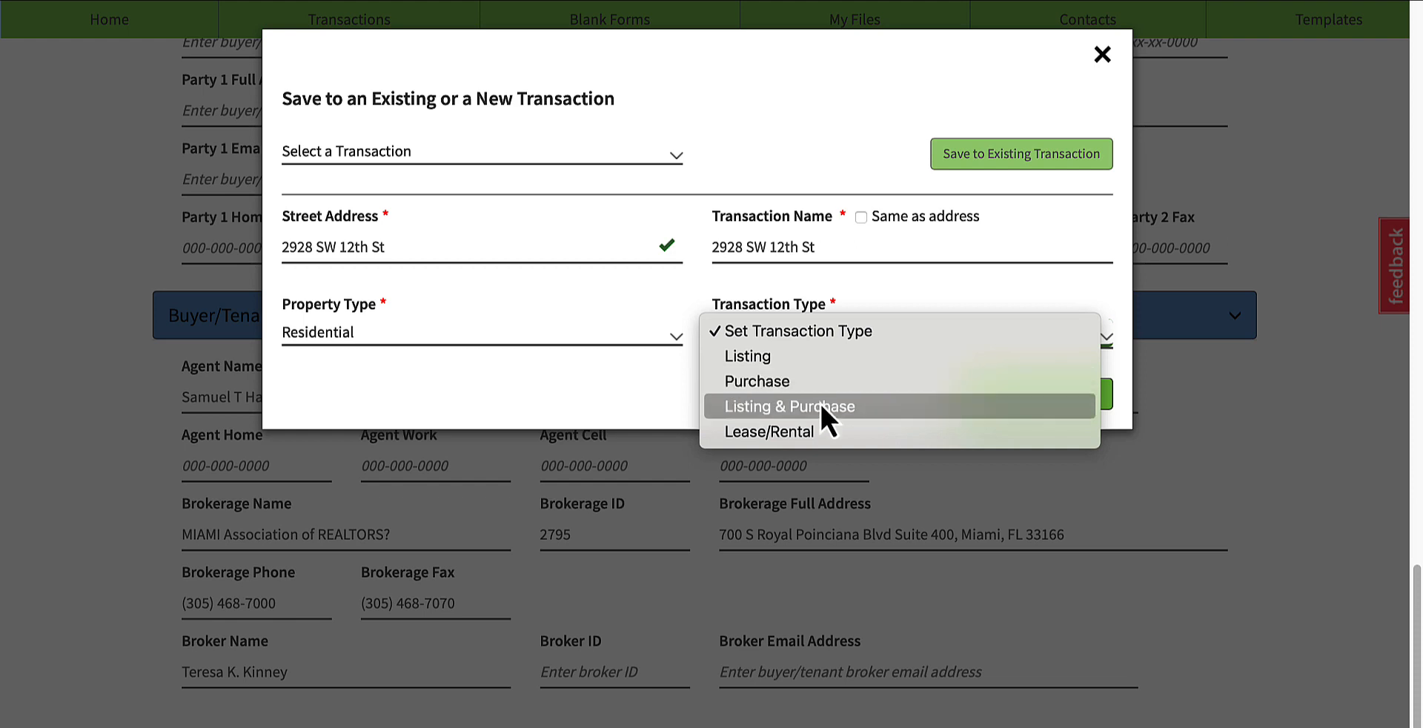
left_click(623, 398)
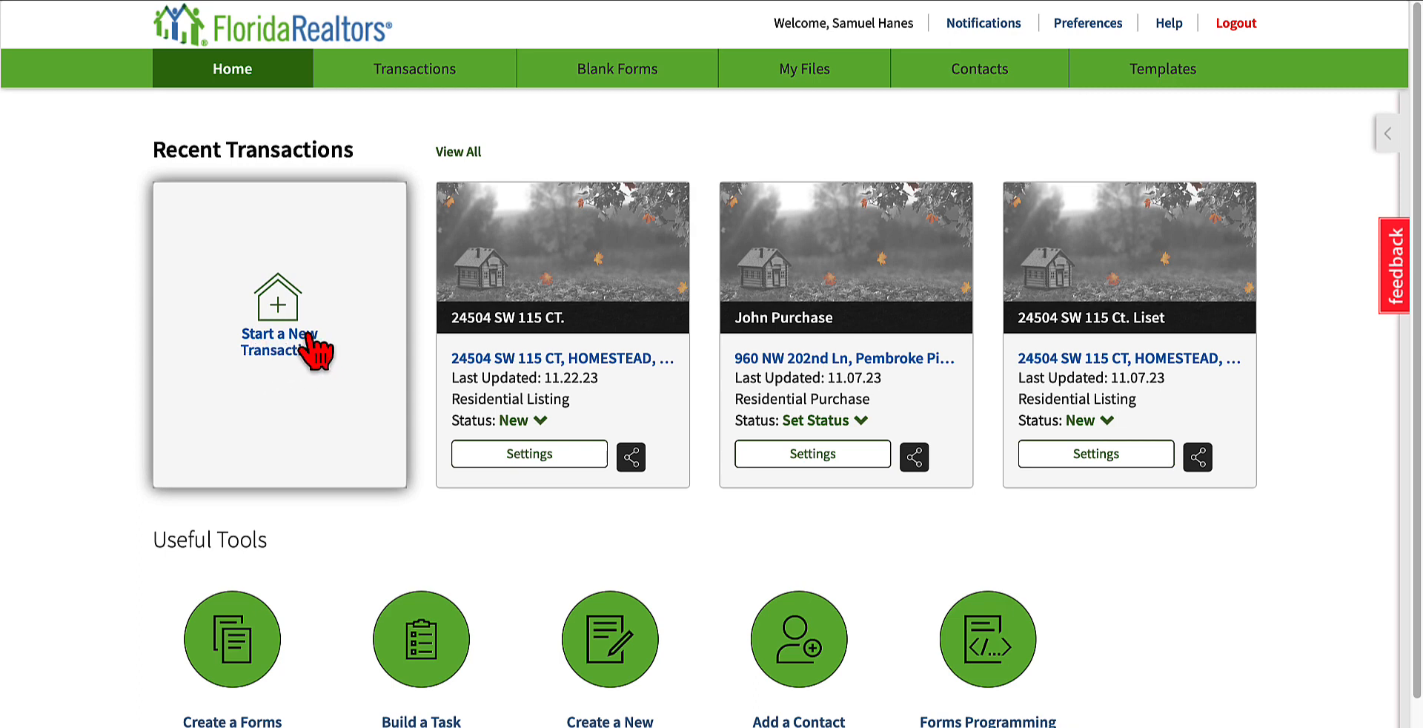
Step: Start a new transaction from the home page and enter the property's street address
left_click(315, 345)
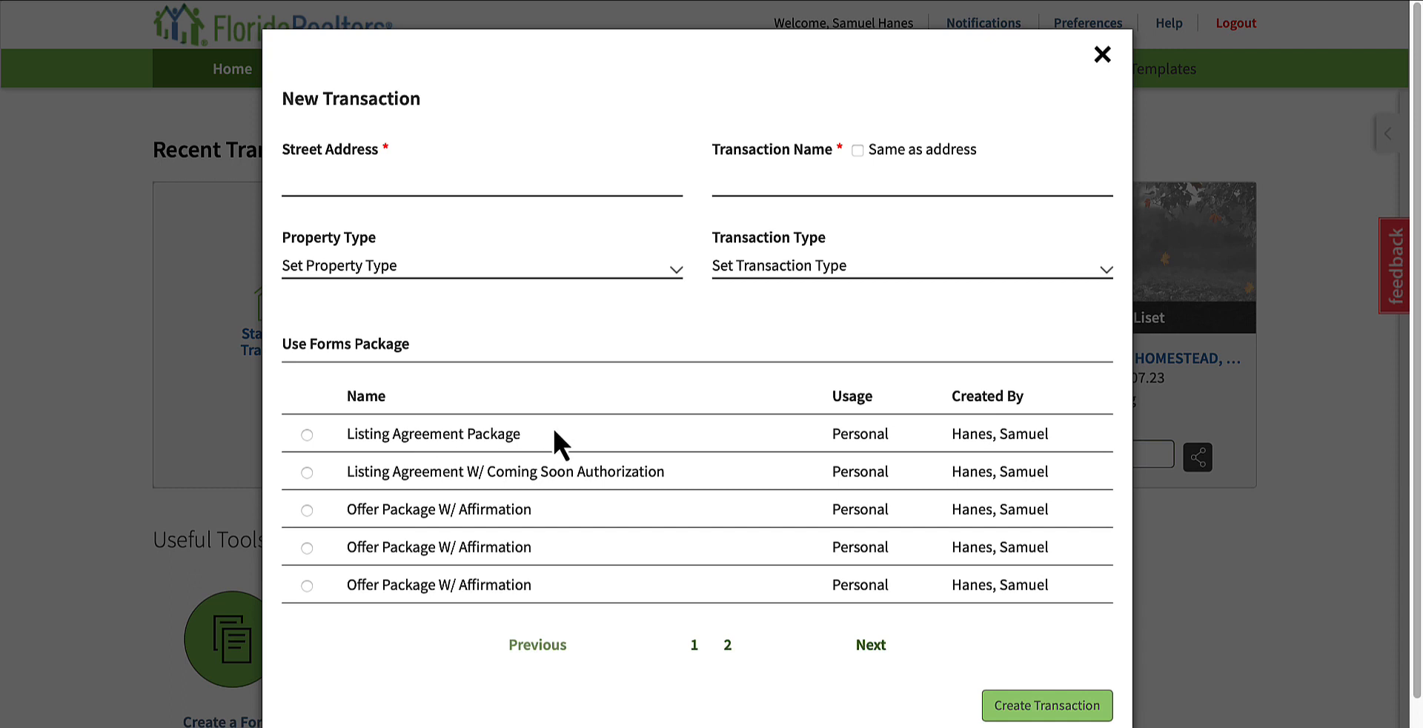
left_click(397, 178)
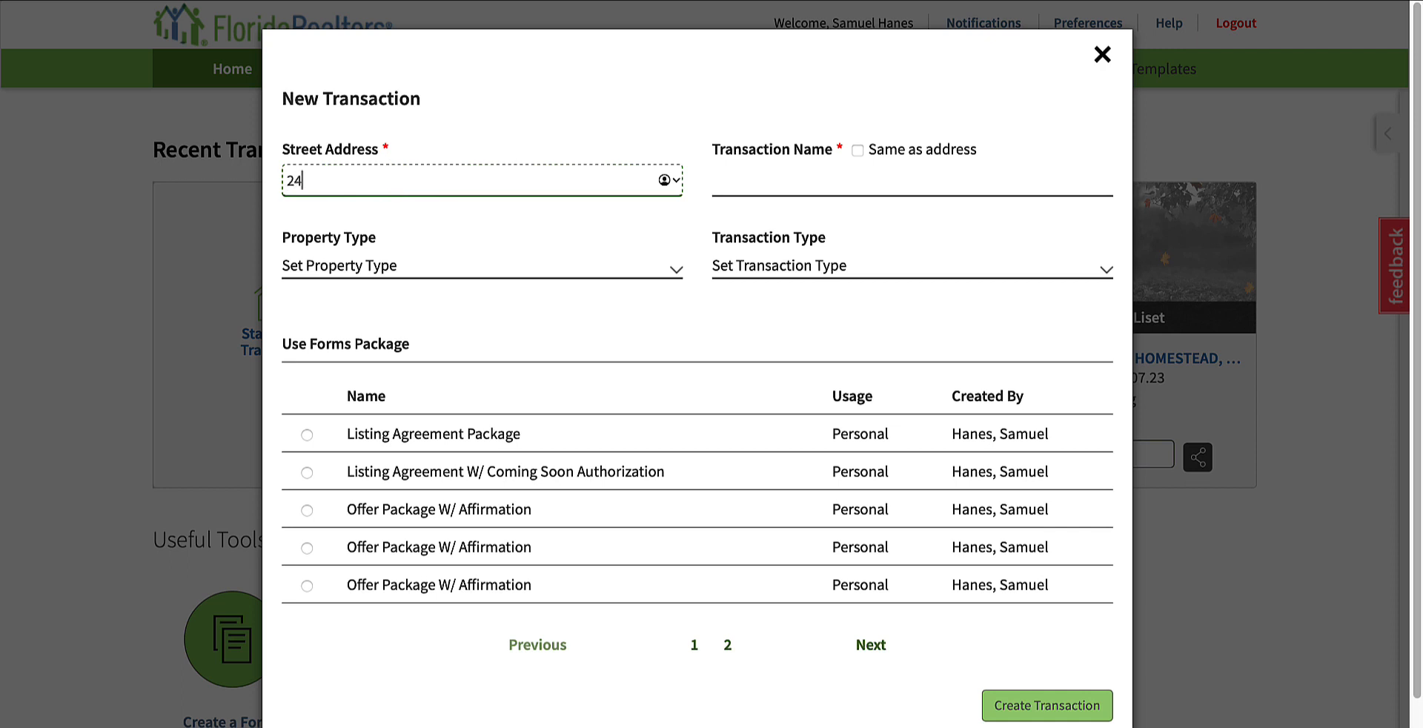
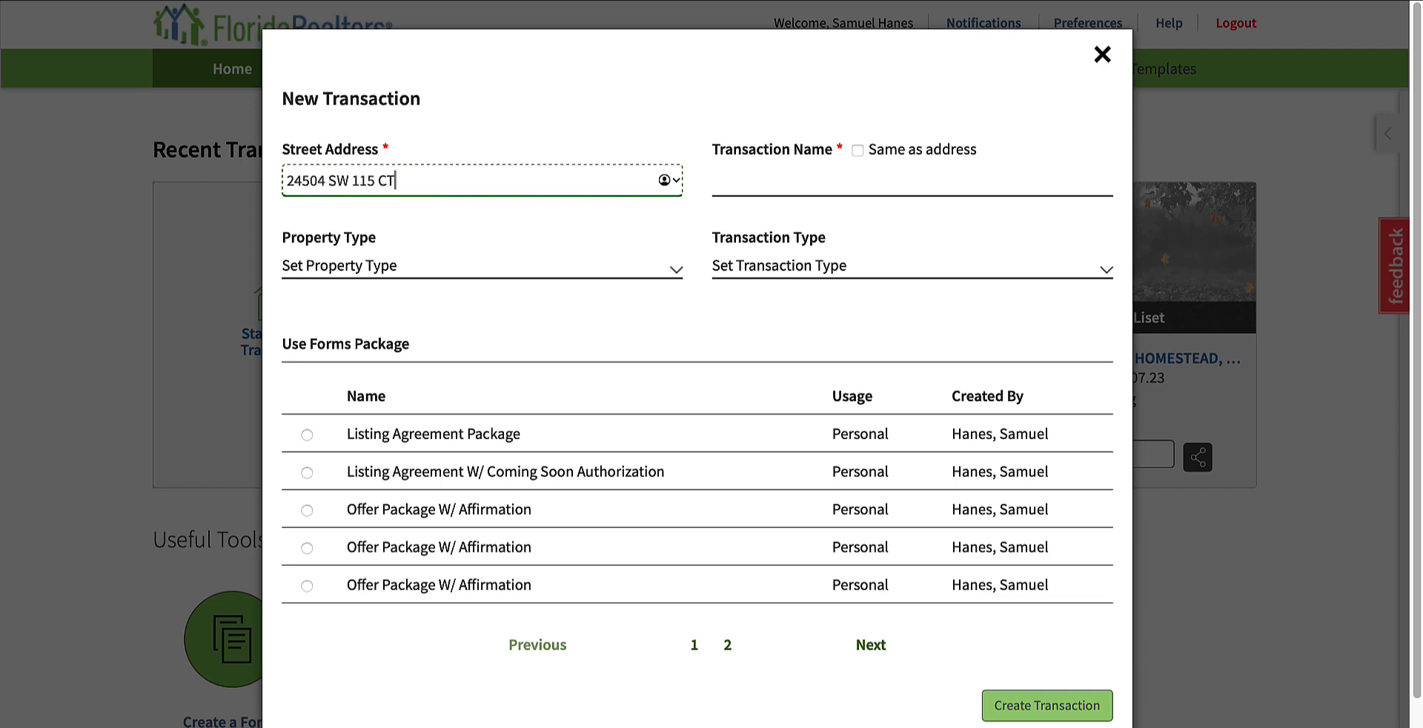
Step: Copy the street address into the transaction name of the new transaction
triple_click(383, 181)
key("ctrl+c")
left_click(825, 181)
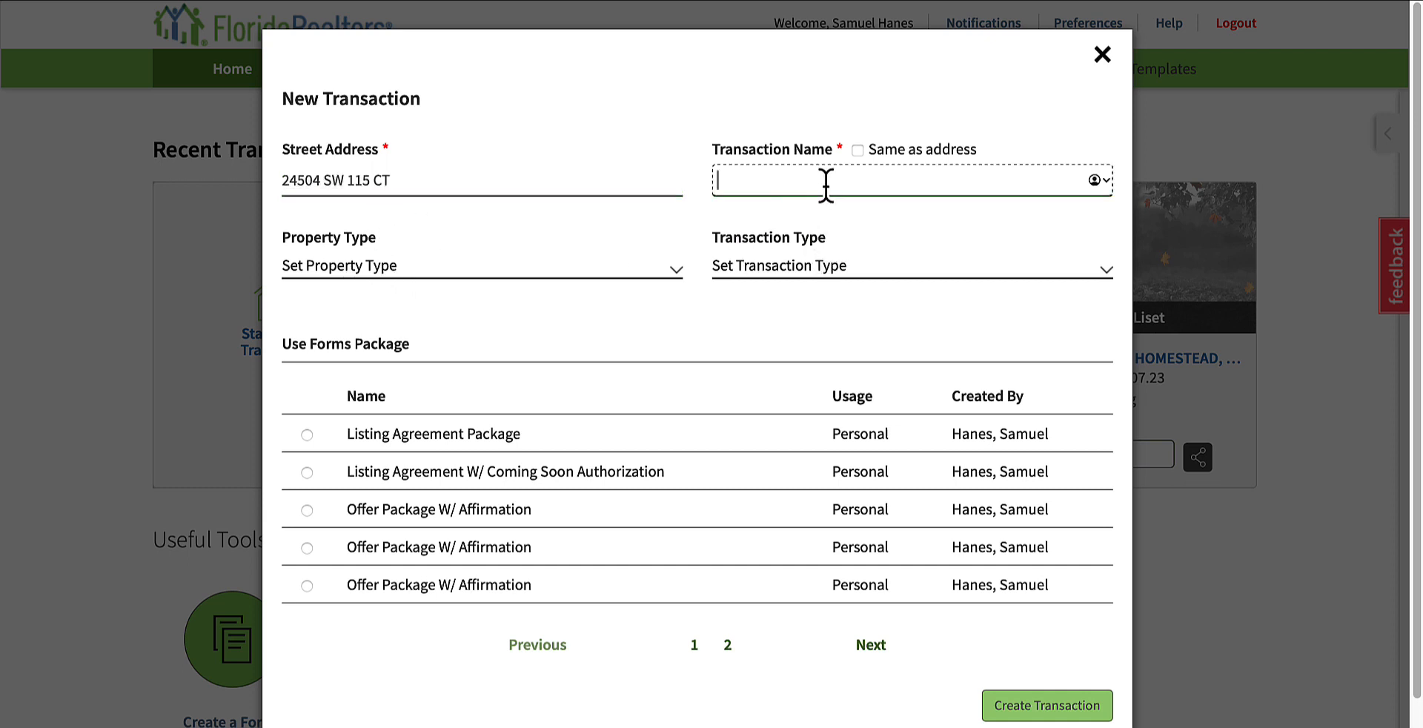
key("ctrl+v")
left_click(473, 182)
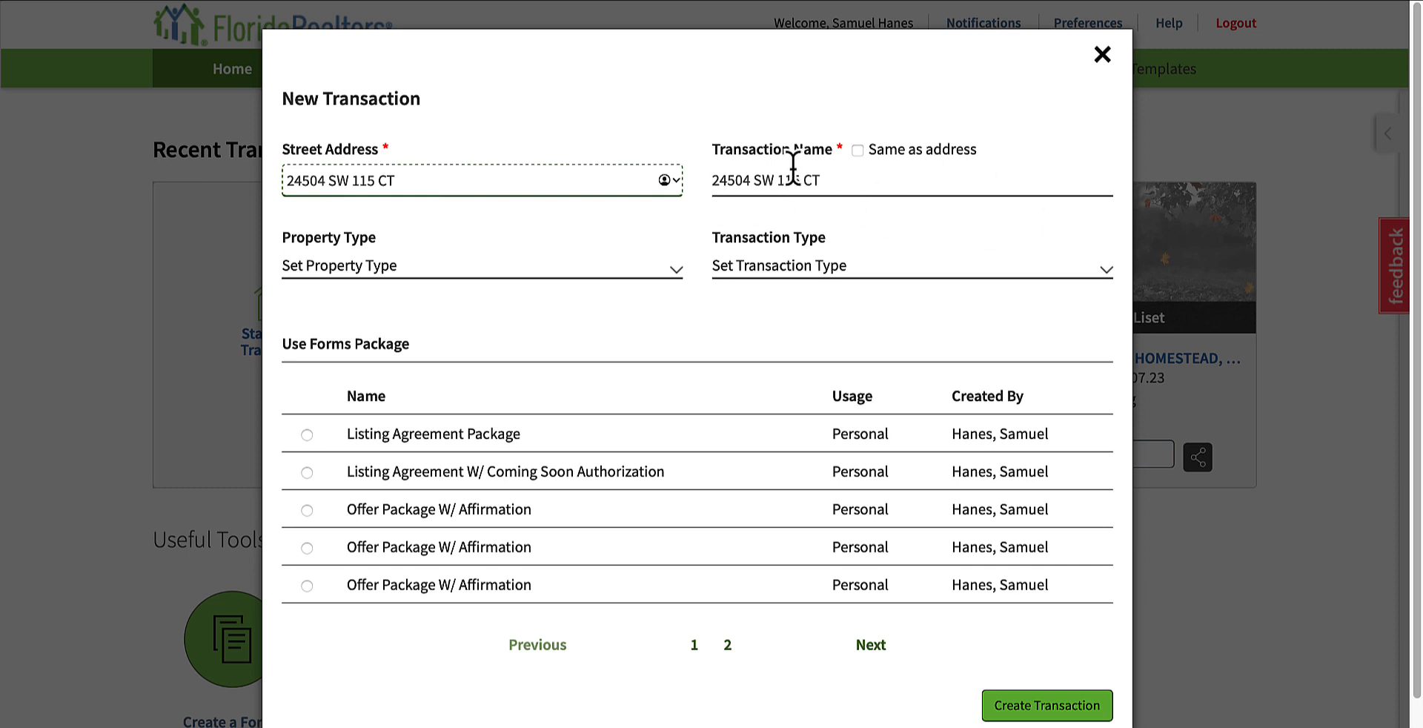
Step: Set the property type to Residential and the transaction type to Listing, and create the transaction without a forms package
left_click(341, 271)
left_click(528, 287)
left_click(530, 270)
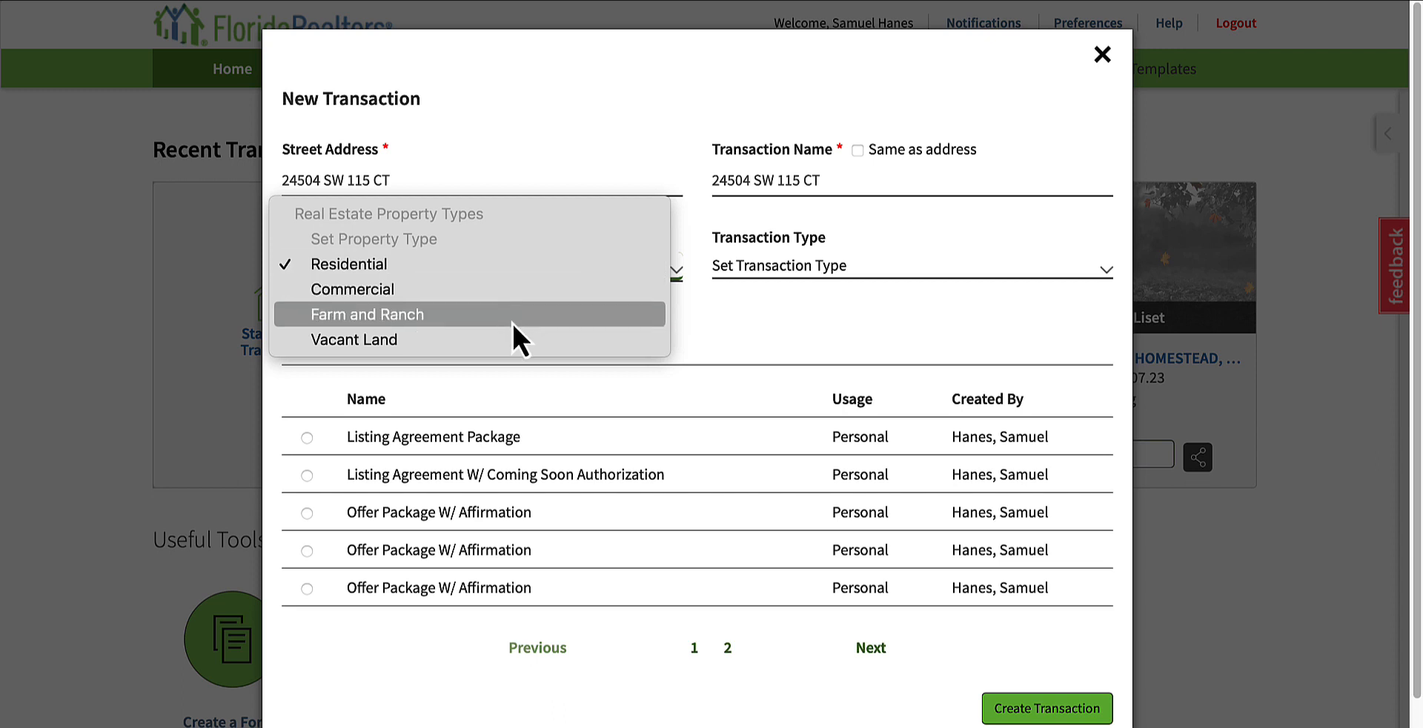
left_click(768, 335)
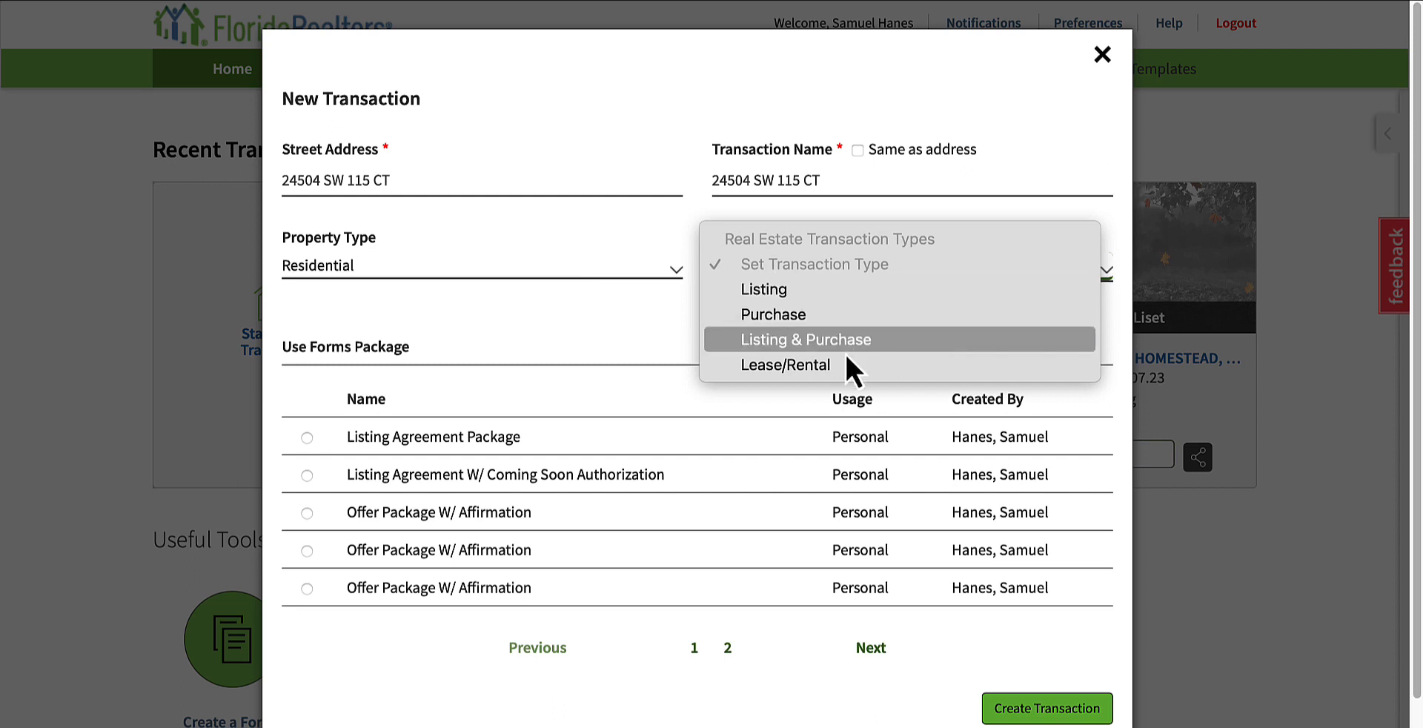
left_click(764, 297)
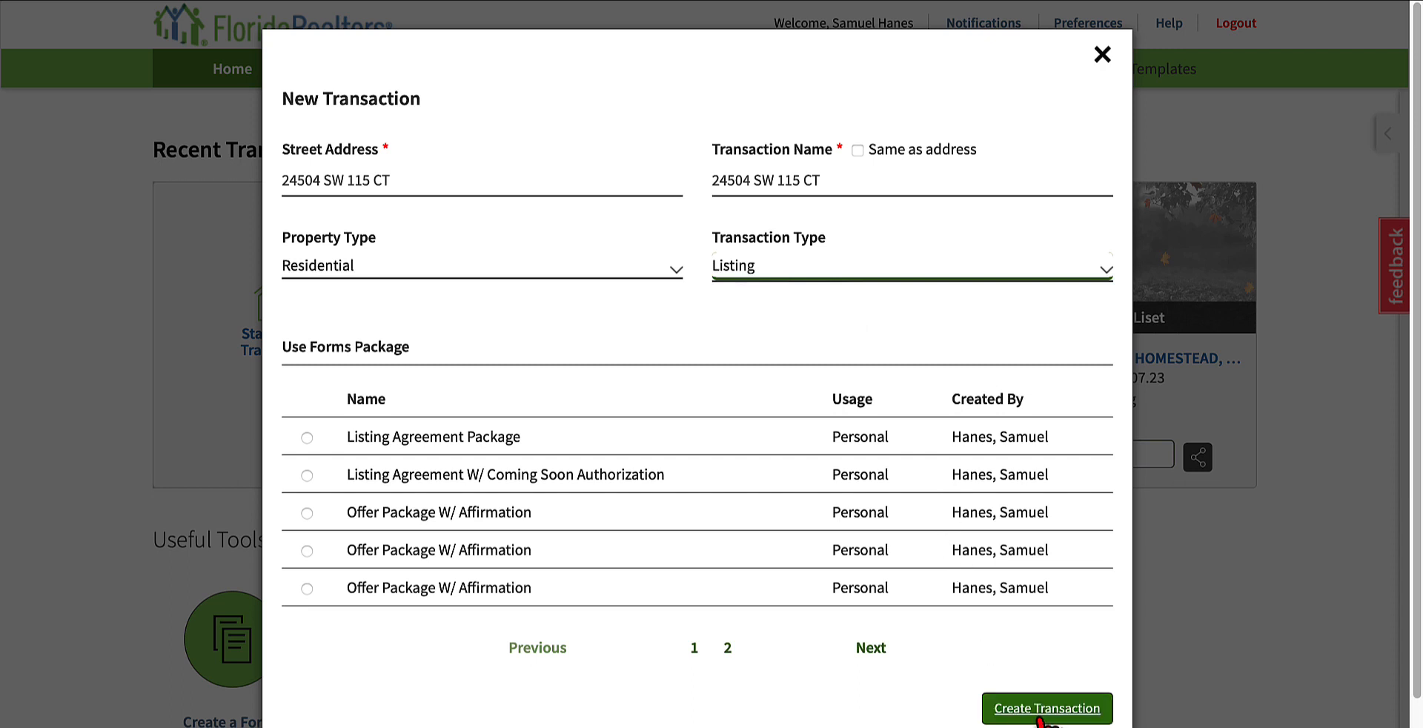
scroll(1034, 715, "down", 3)
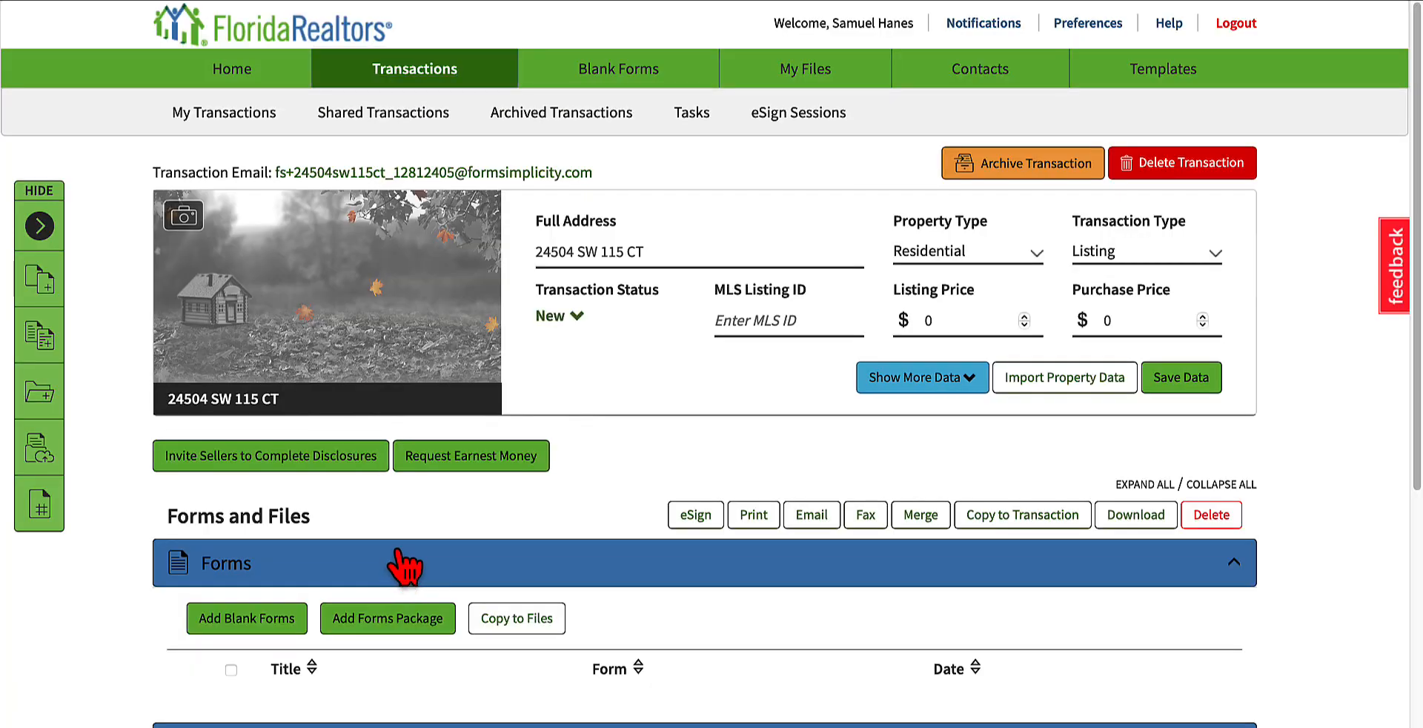
Step: Open the property data import for the transaction and switch from MLS Search to Tax Search
left_click(775, 319)
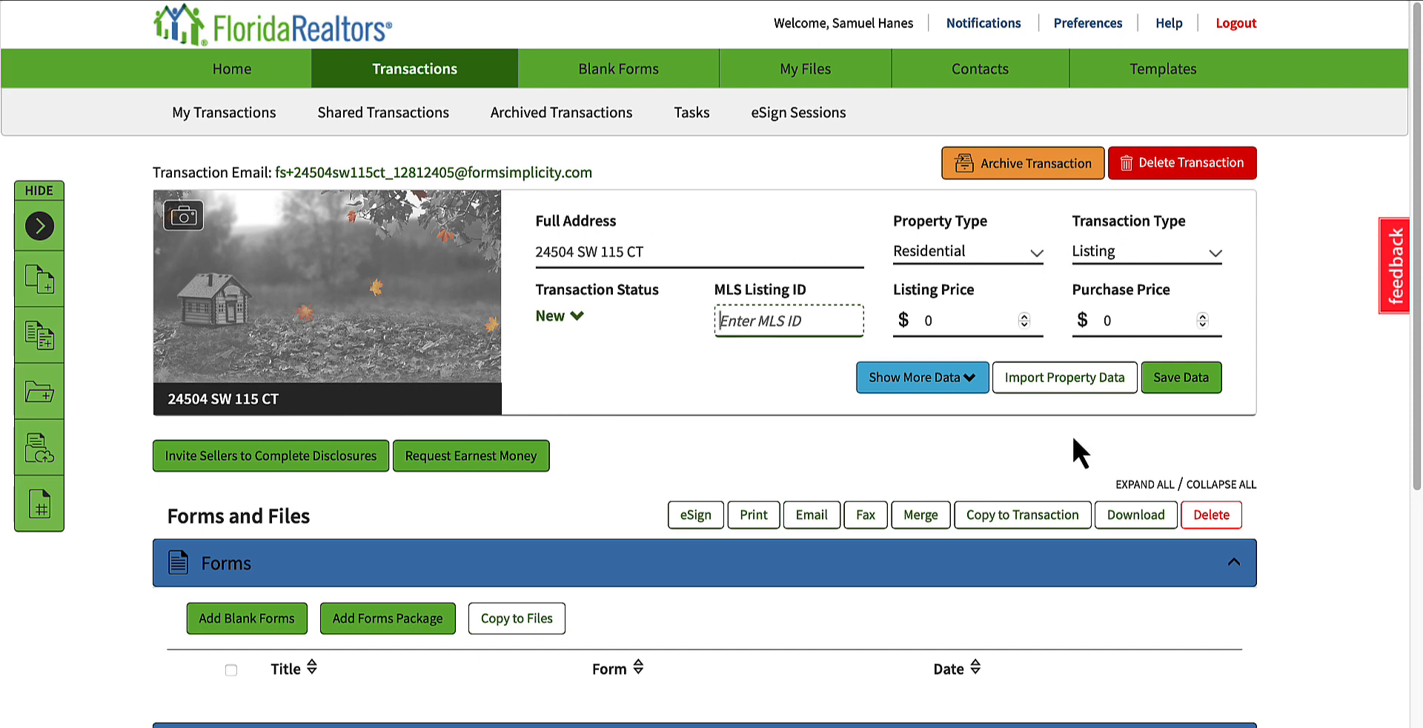
left_click(1021, 383)
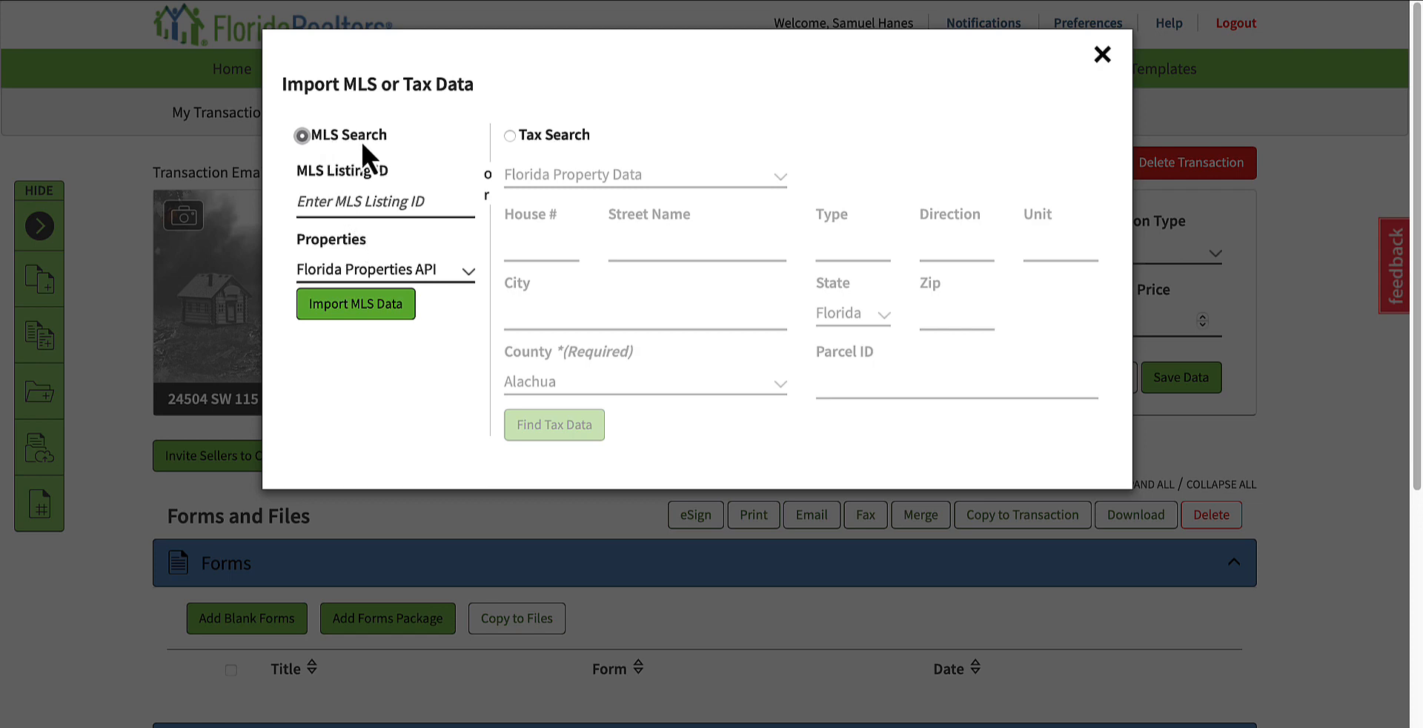
left_click(334, 199)
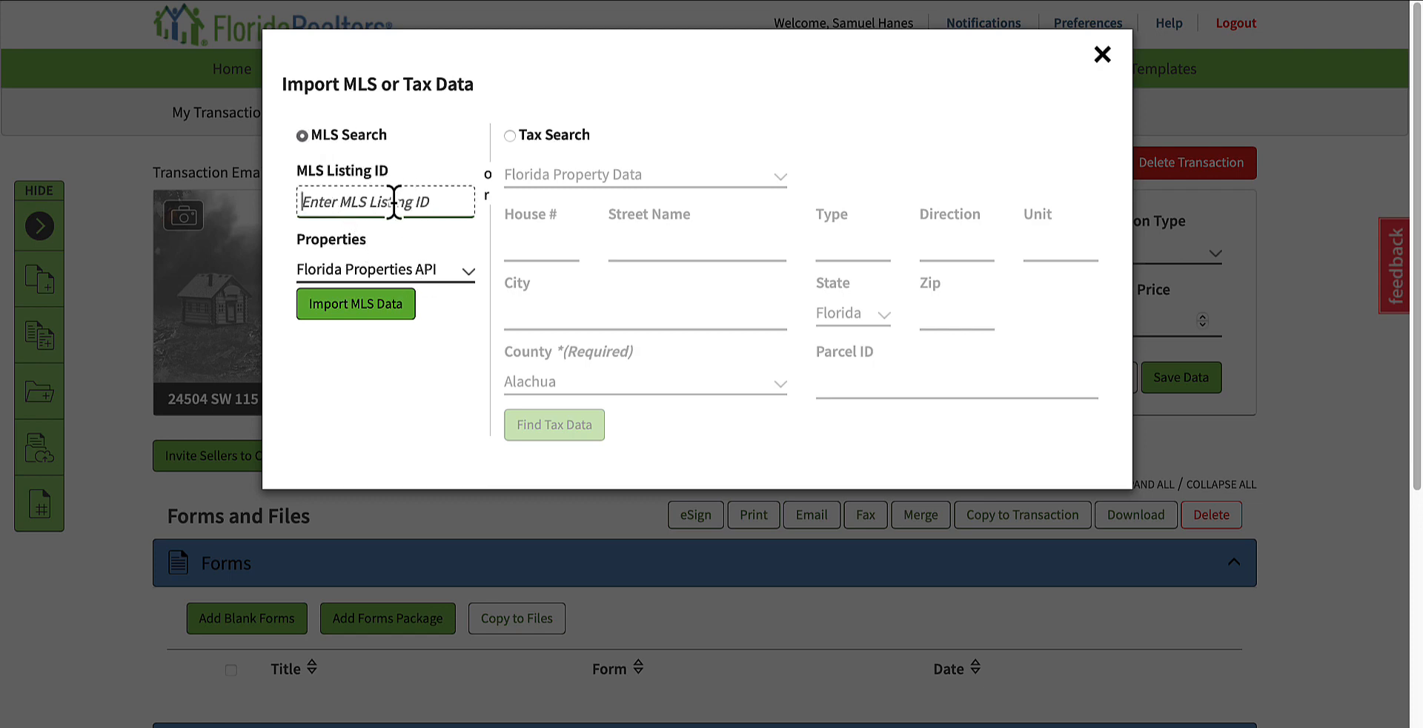
left_click(530, 144)
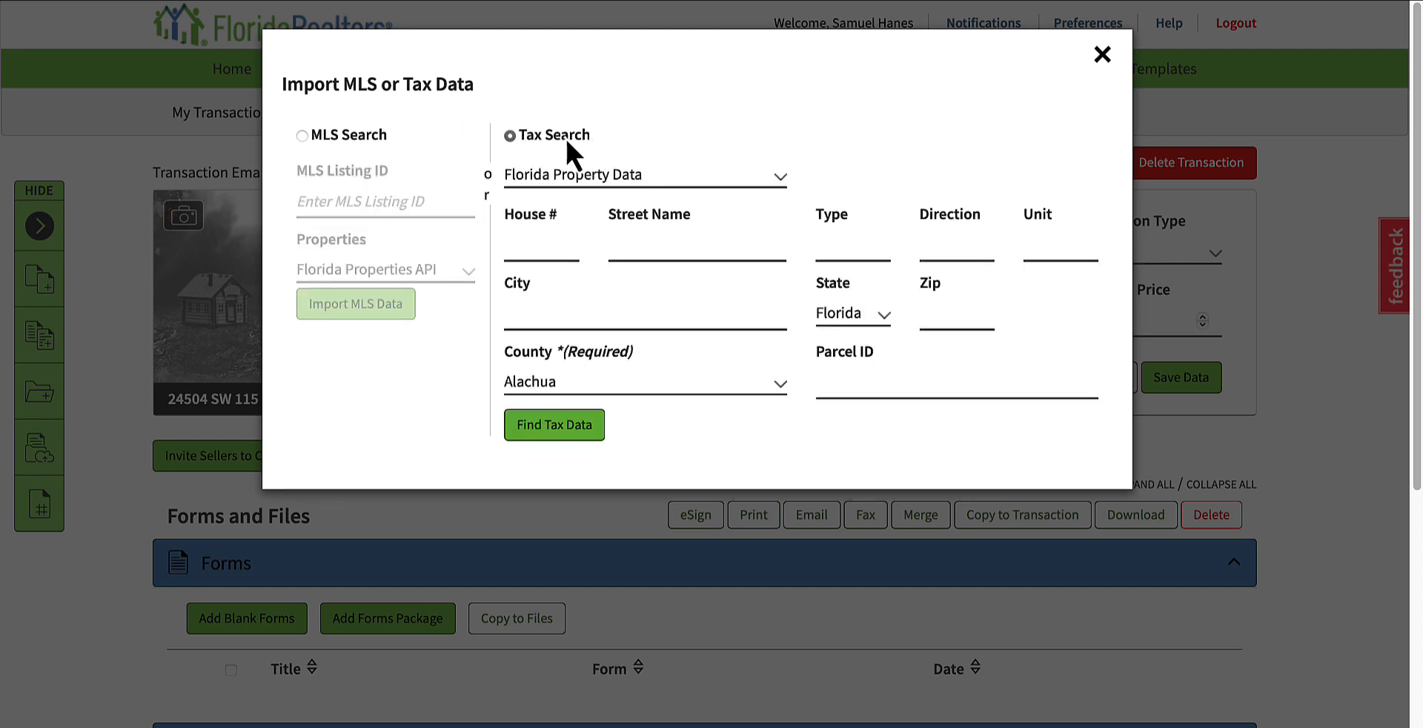
Step: Enter the property's house number and street name in the tax search
left_click(533, 247)
left_click(698, 251)
Step: Enter the property's city in the tax search
left_click(655, 326)
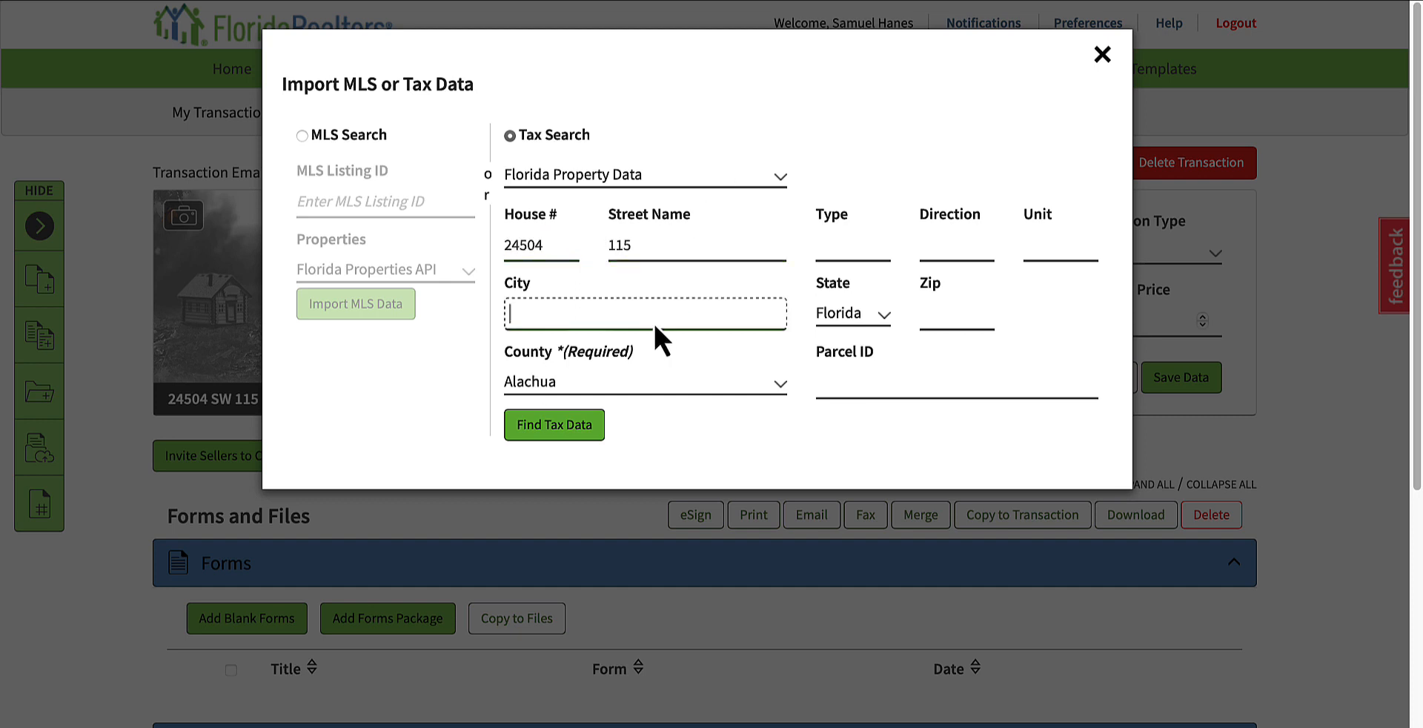
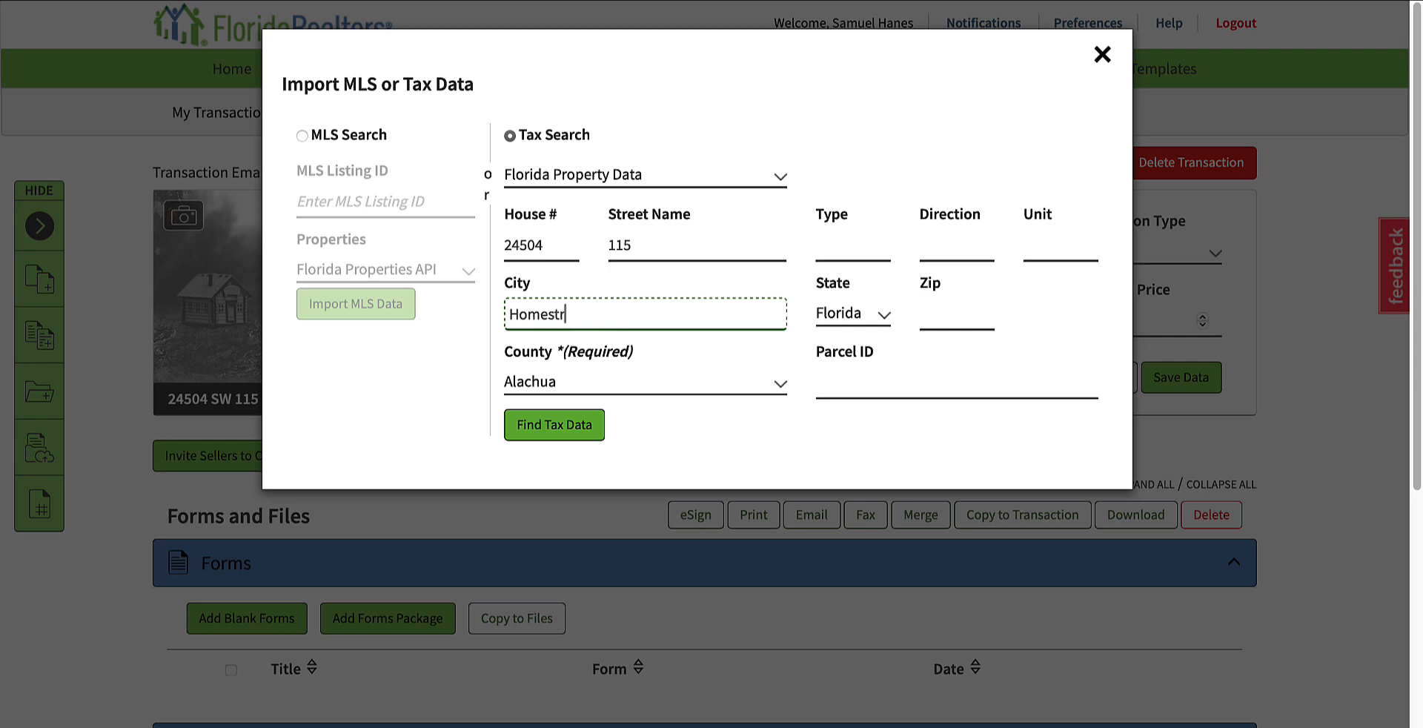
Step: Set the tax search county to Miami-Dade and find the property's tax data
left_click(611, 389)
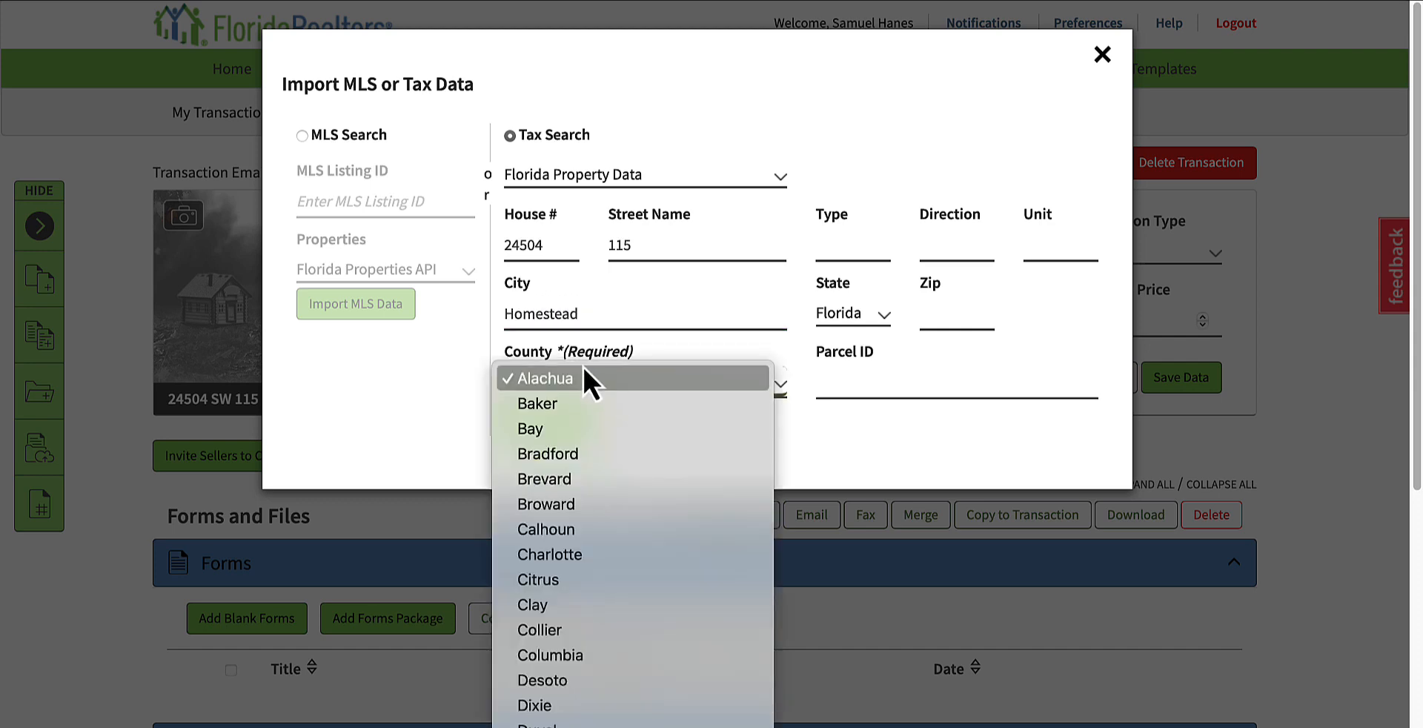
left_click(586, 372)
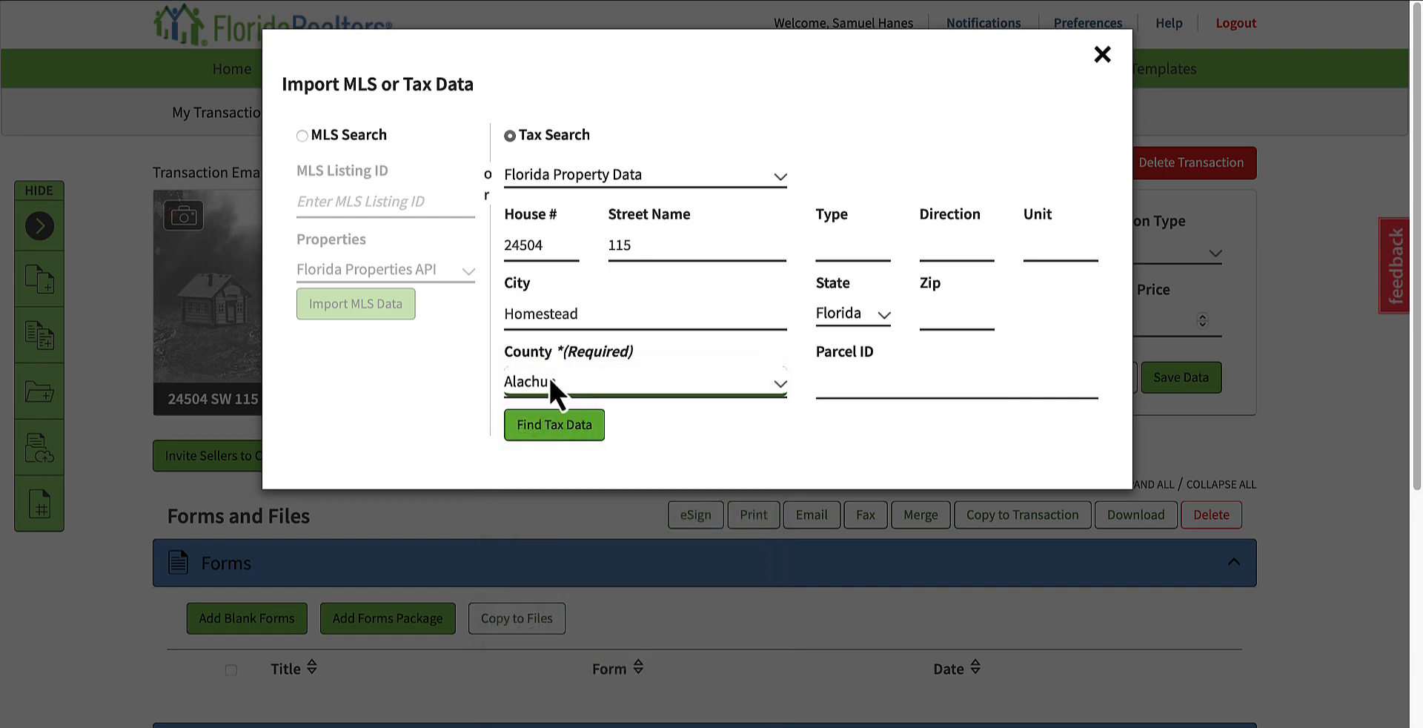
left_click(648, 389)
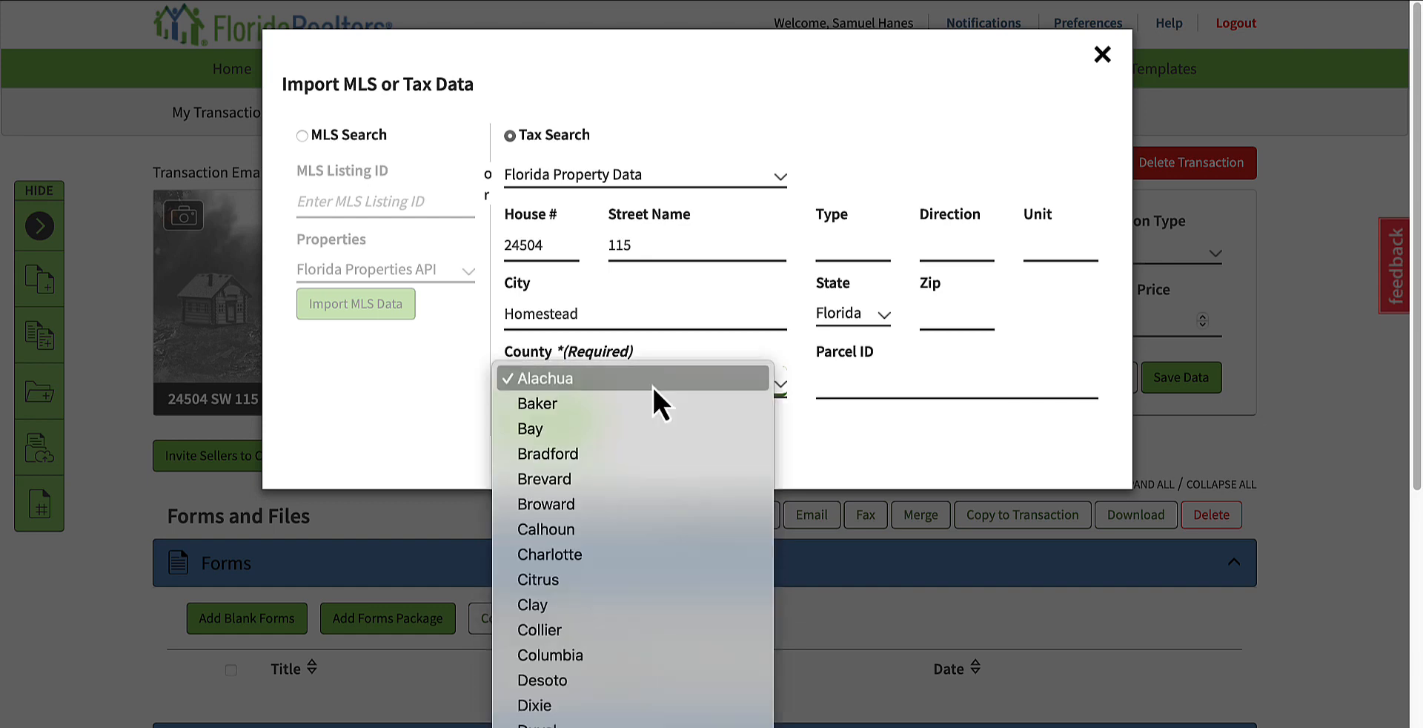
scroll(645, 565, "down", 10)
scroll(637, 585, "down", 5)
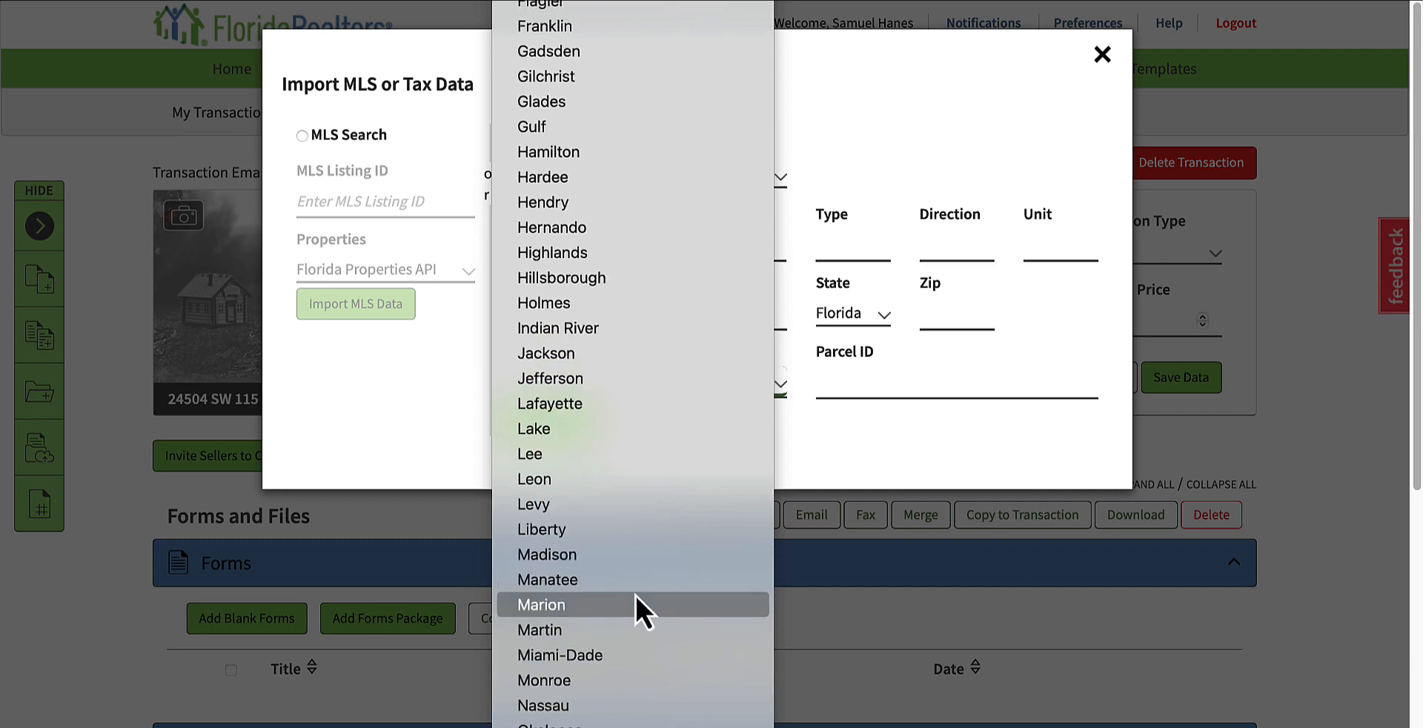
left_click(580, 480)
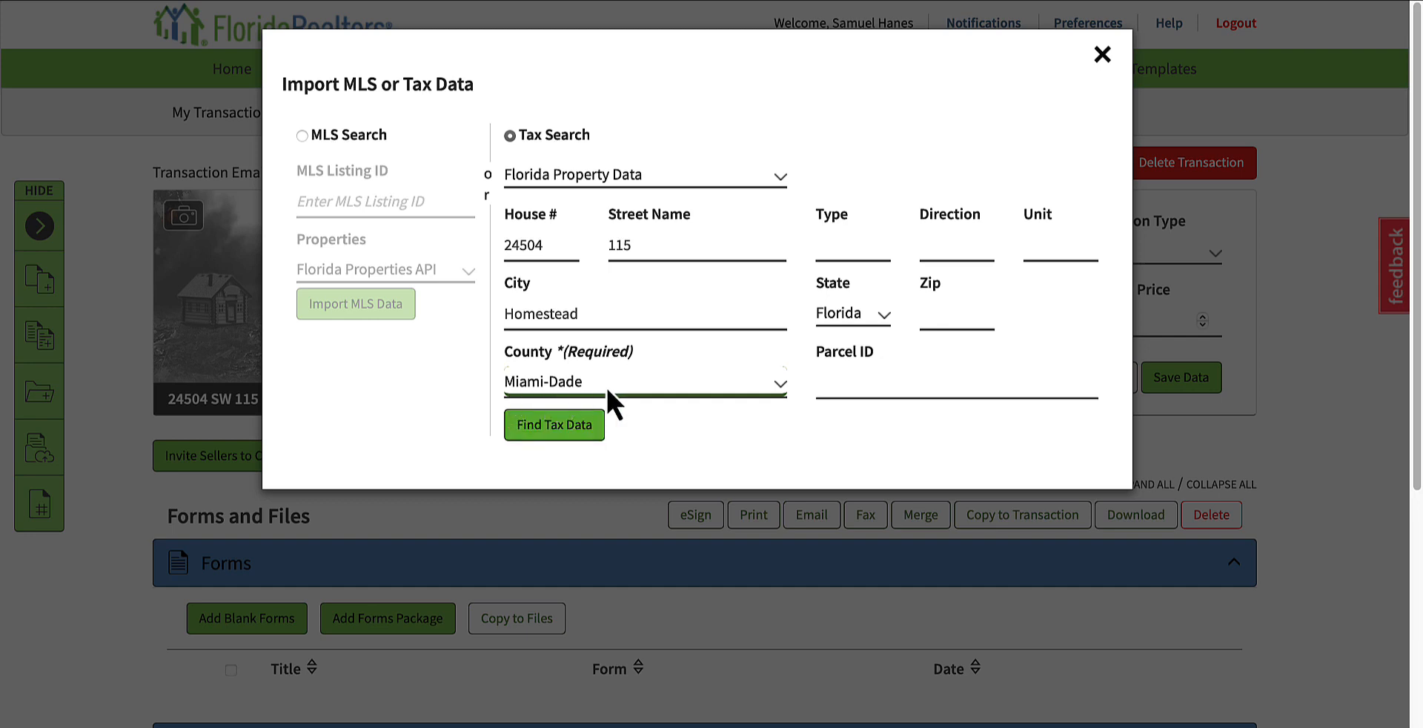
left_click(539, 428)
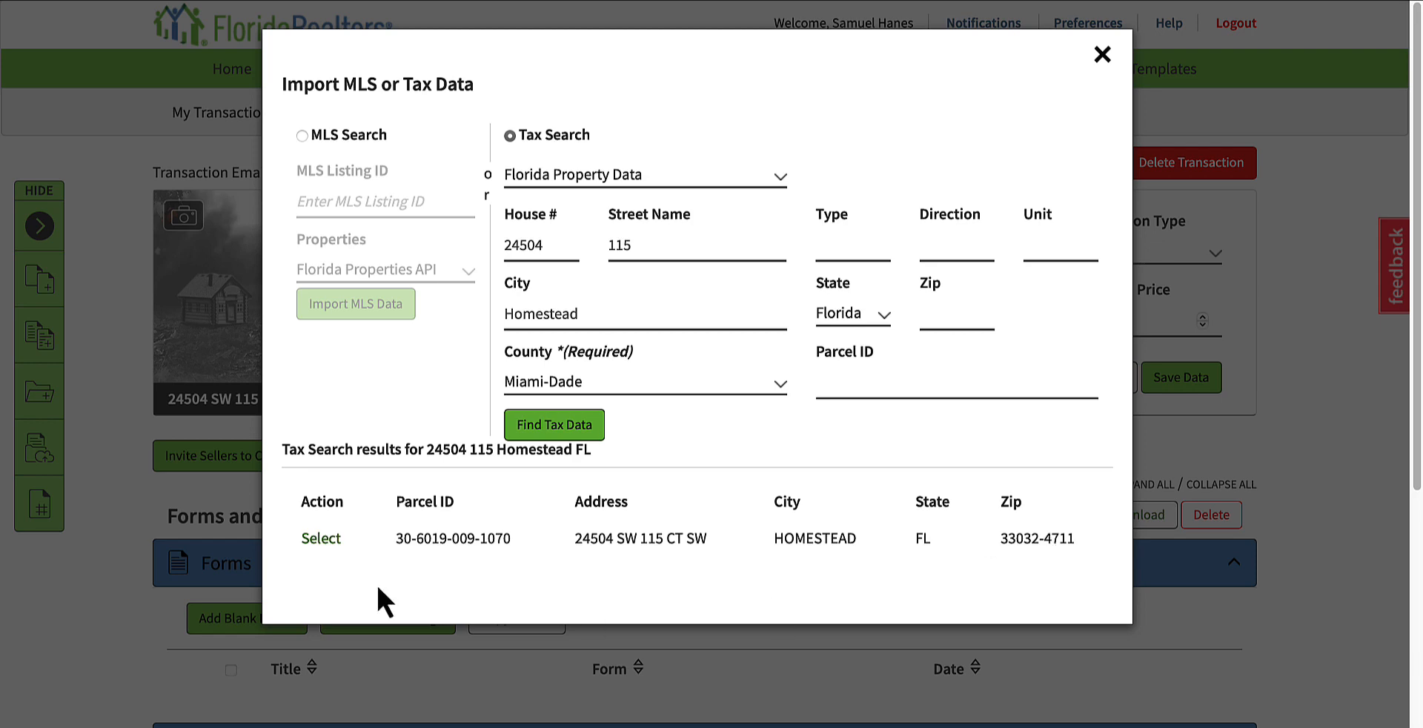
Step: Select the matching tax record, review its property and seller information, and import it into the transaction
left_click(322, 540)
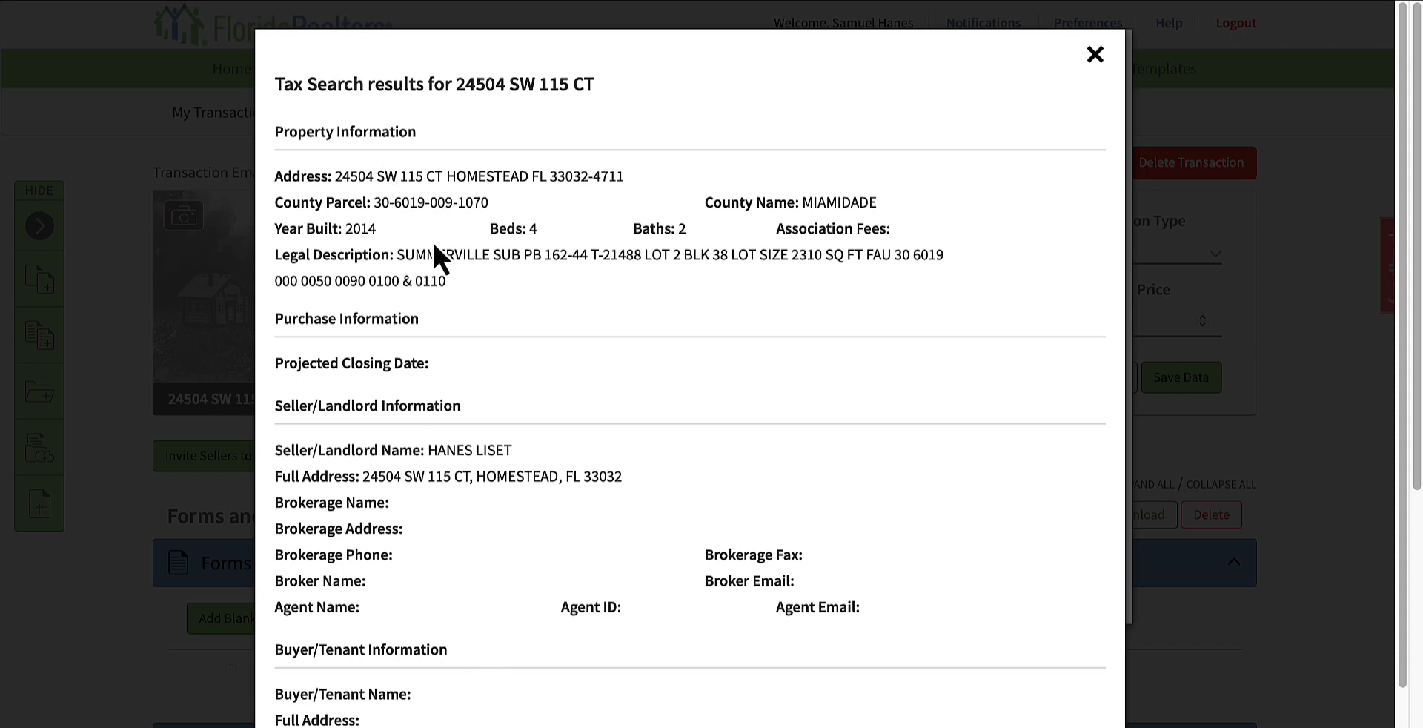
scroll(471, 542, "down", 2)
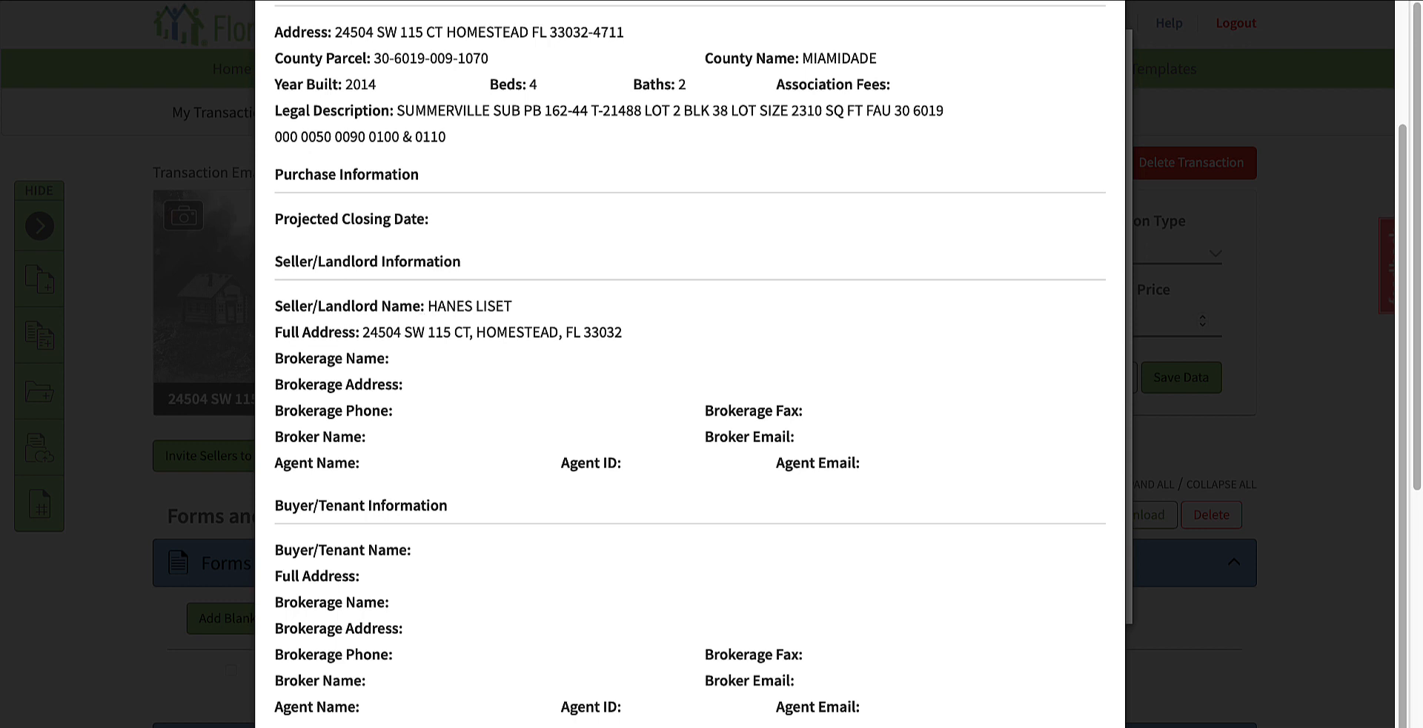
left_click(673, 515)
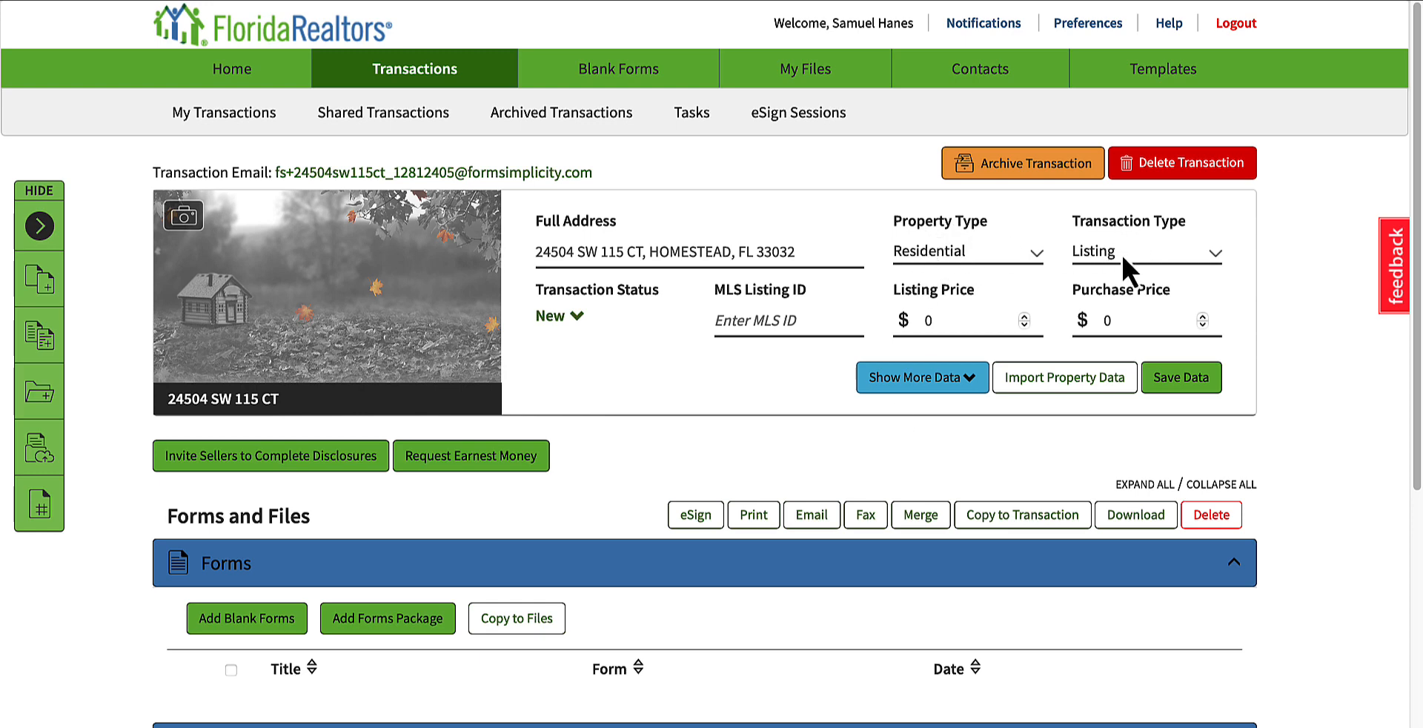
Step: Set the transaction's listing price to 425000 and save the data
left_click(955, 324)
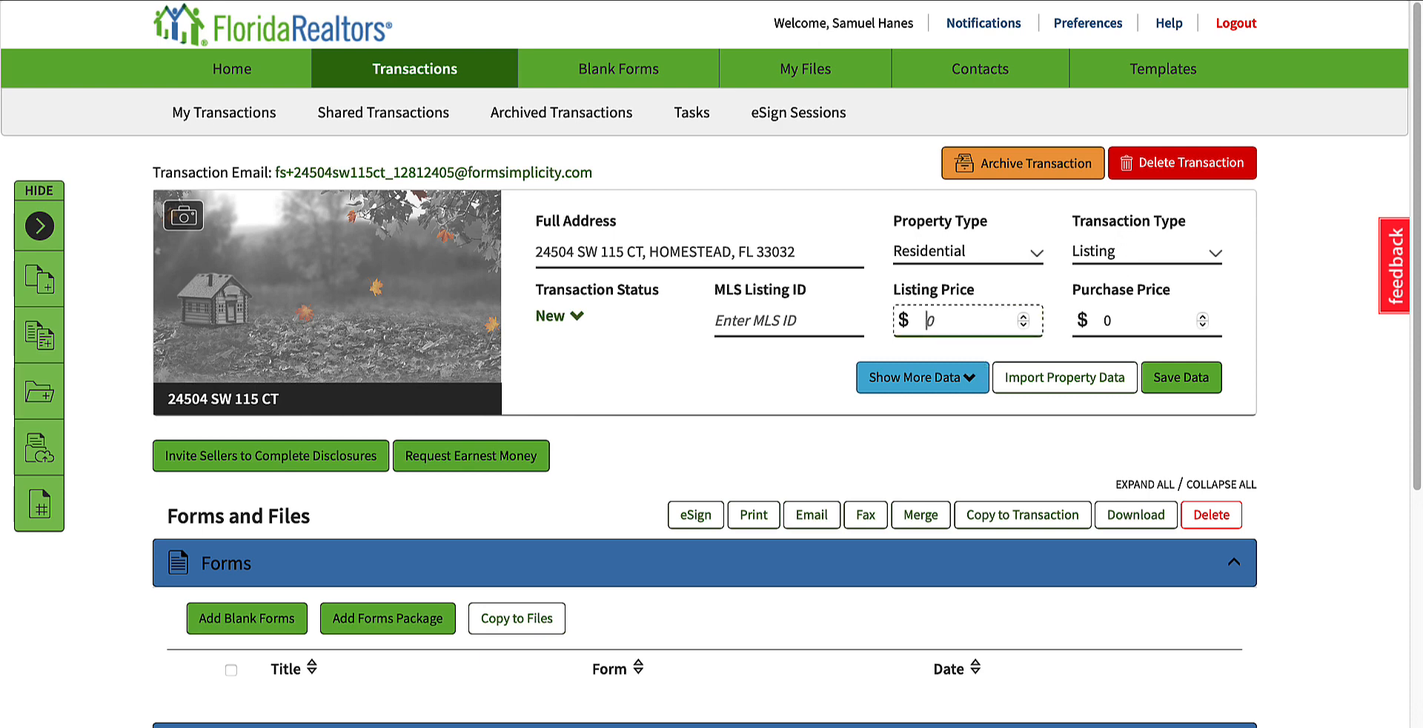
type("425000")
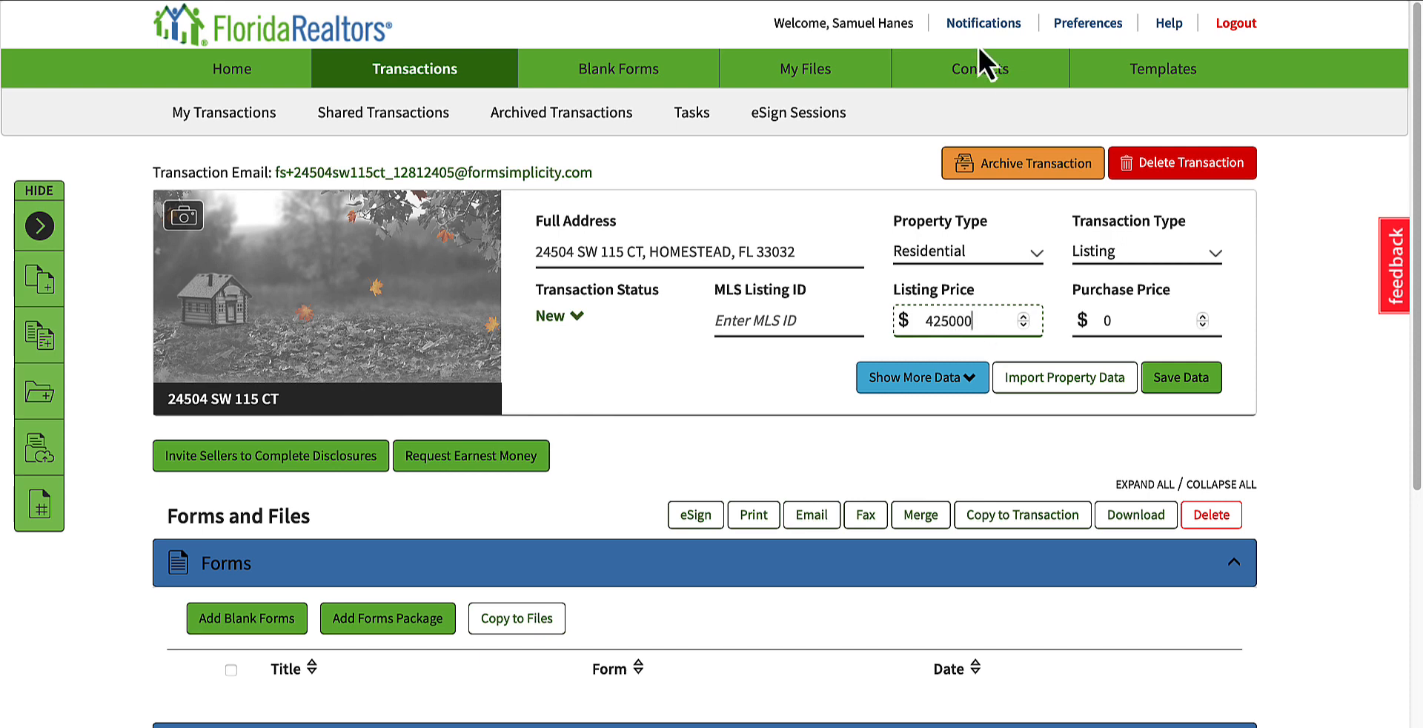
left_click(800, 398)
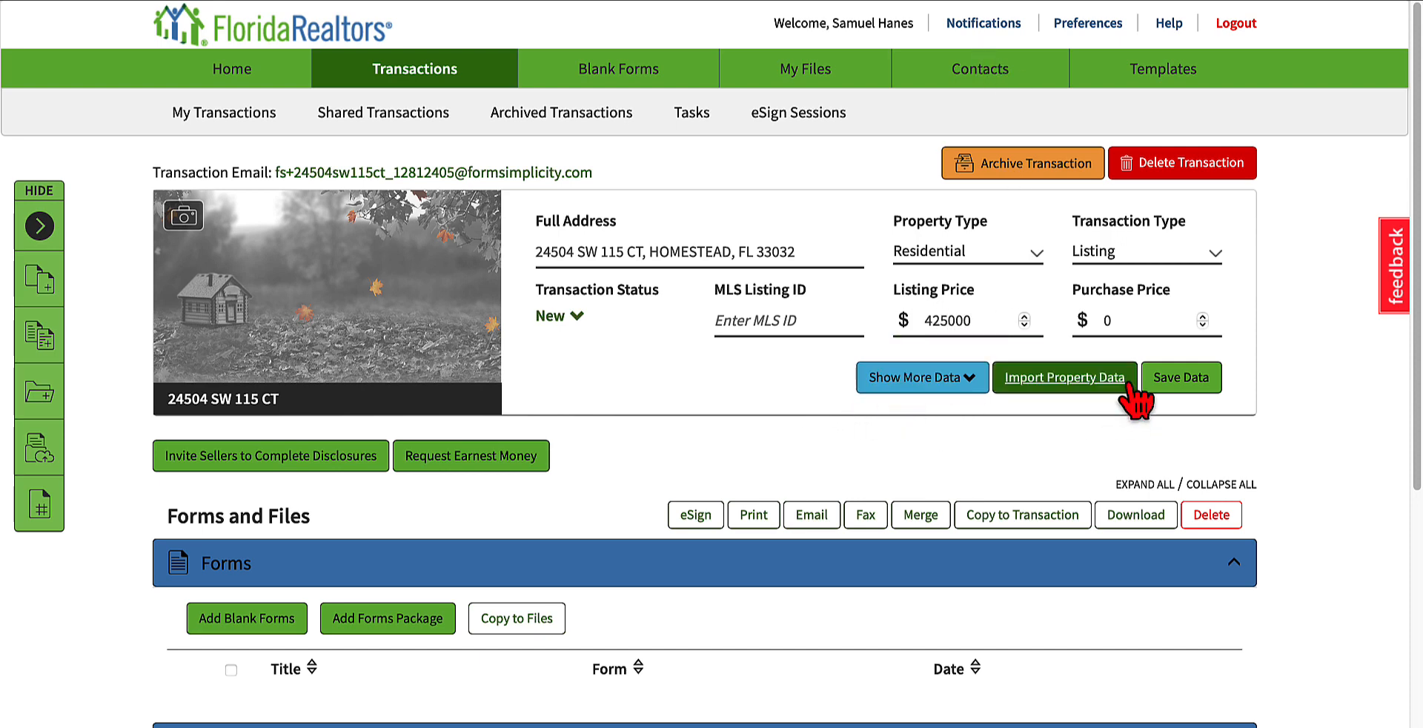
left_click(1179, 379)
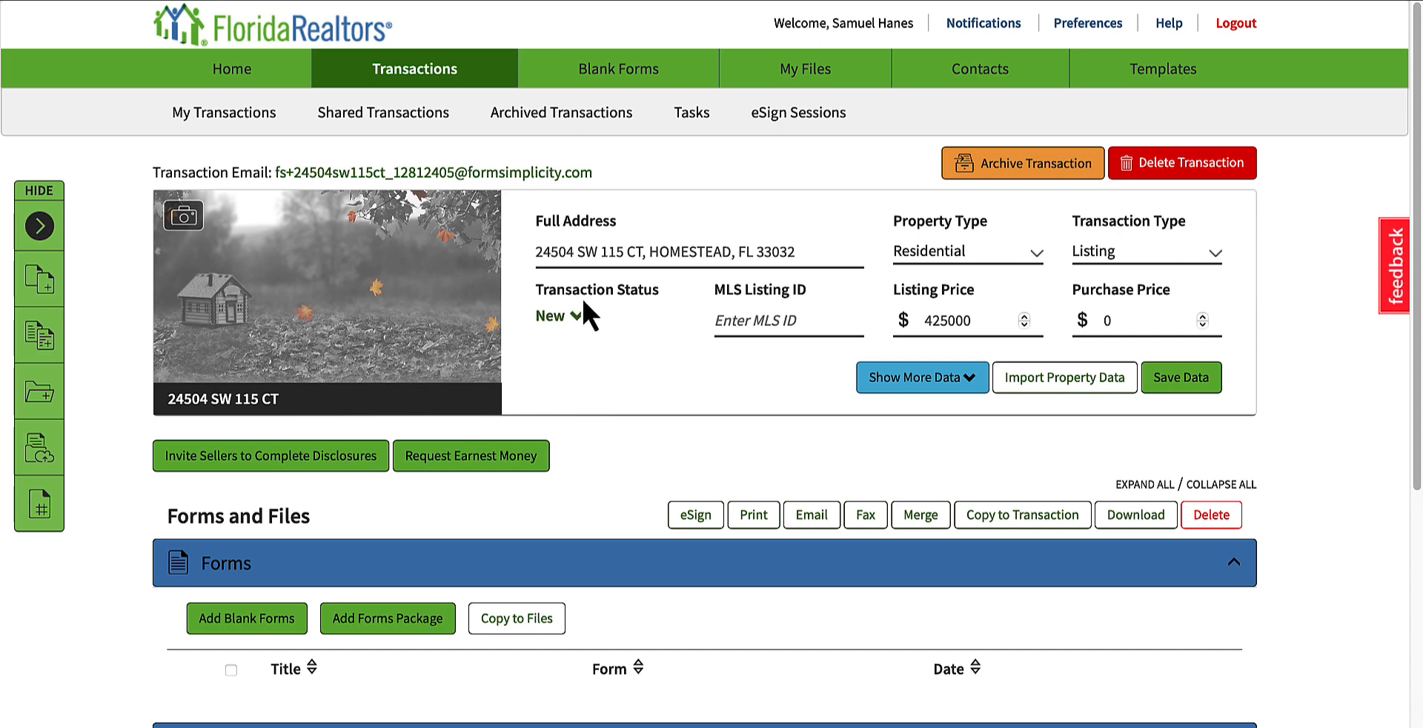
Step: View the available transaction statuses without changing the current one
left_click(581, 315)
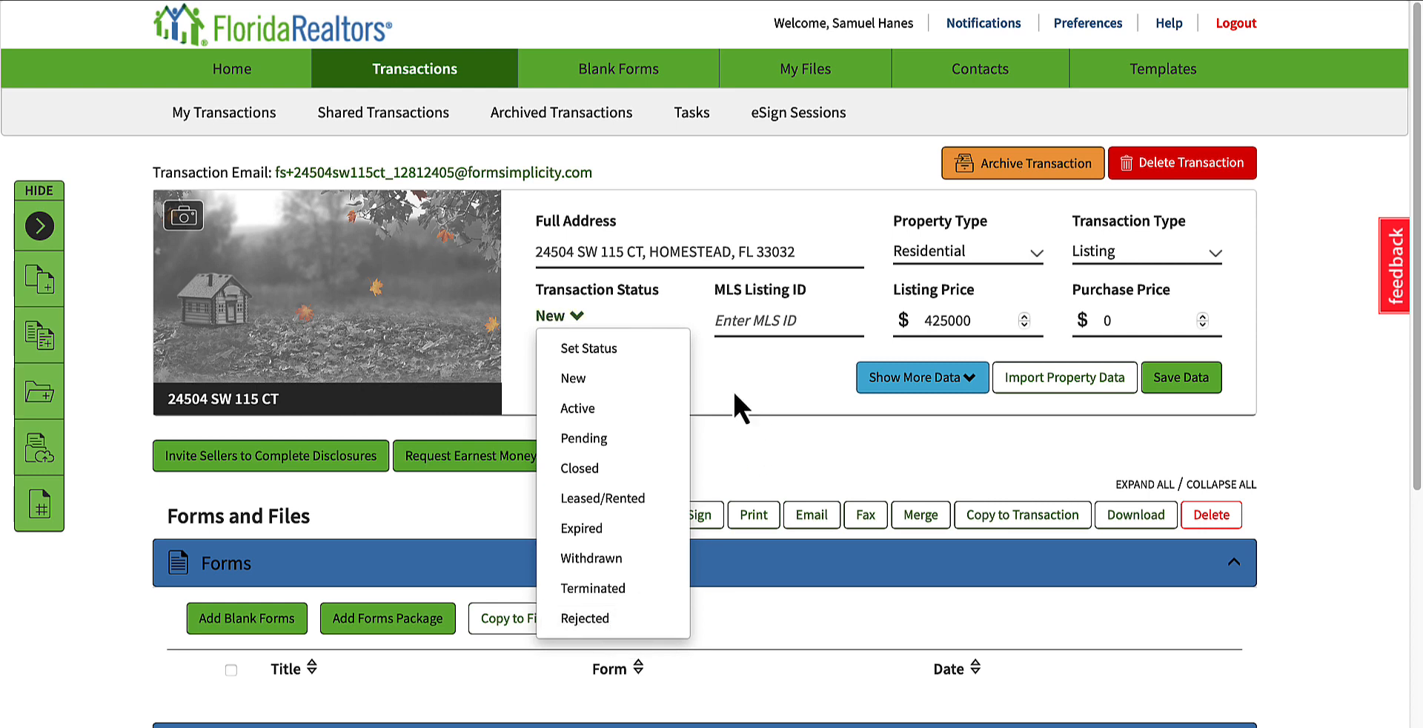
left_click(678, 379)
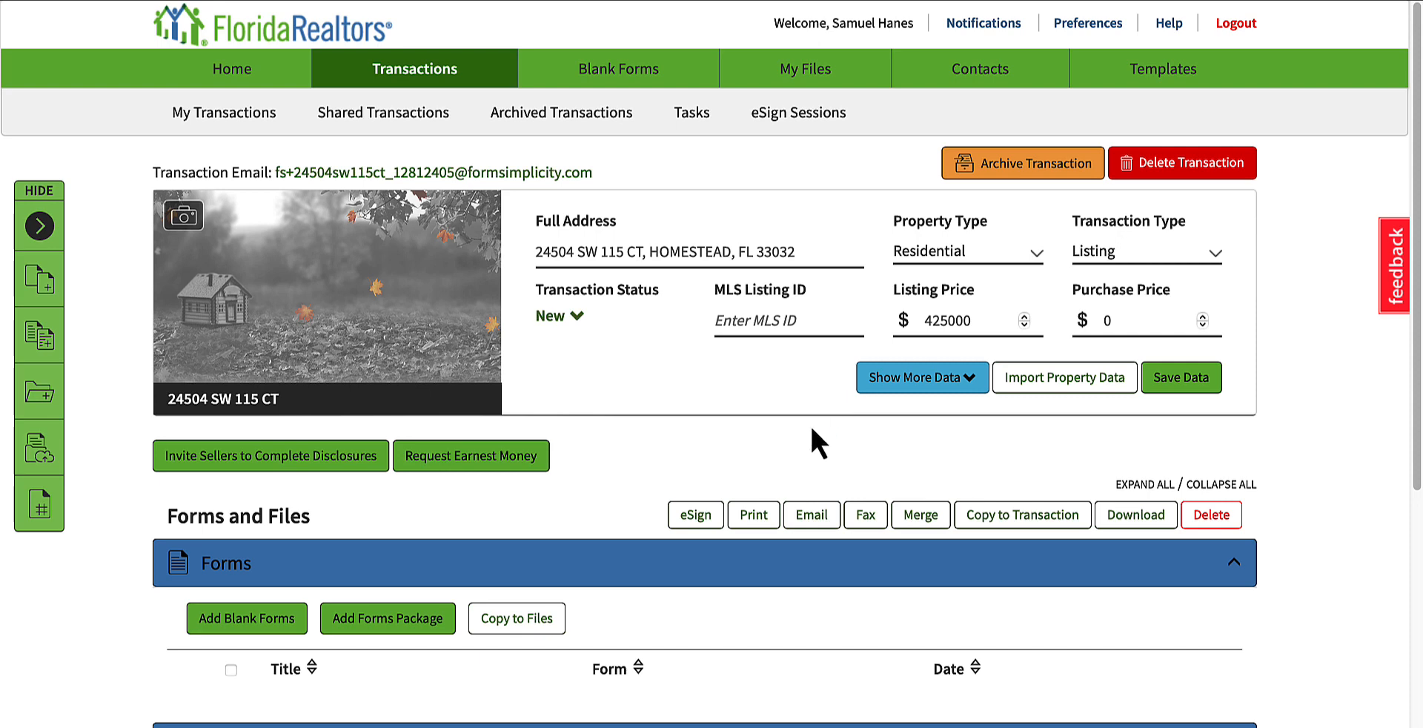
Step: View the brokerage-wide and personal form packages available for the transaction, and close them without adding one
scroll(598, 446, "down", 3)
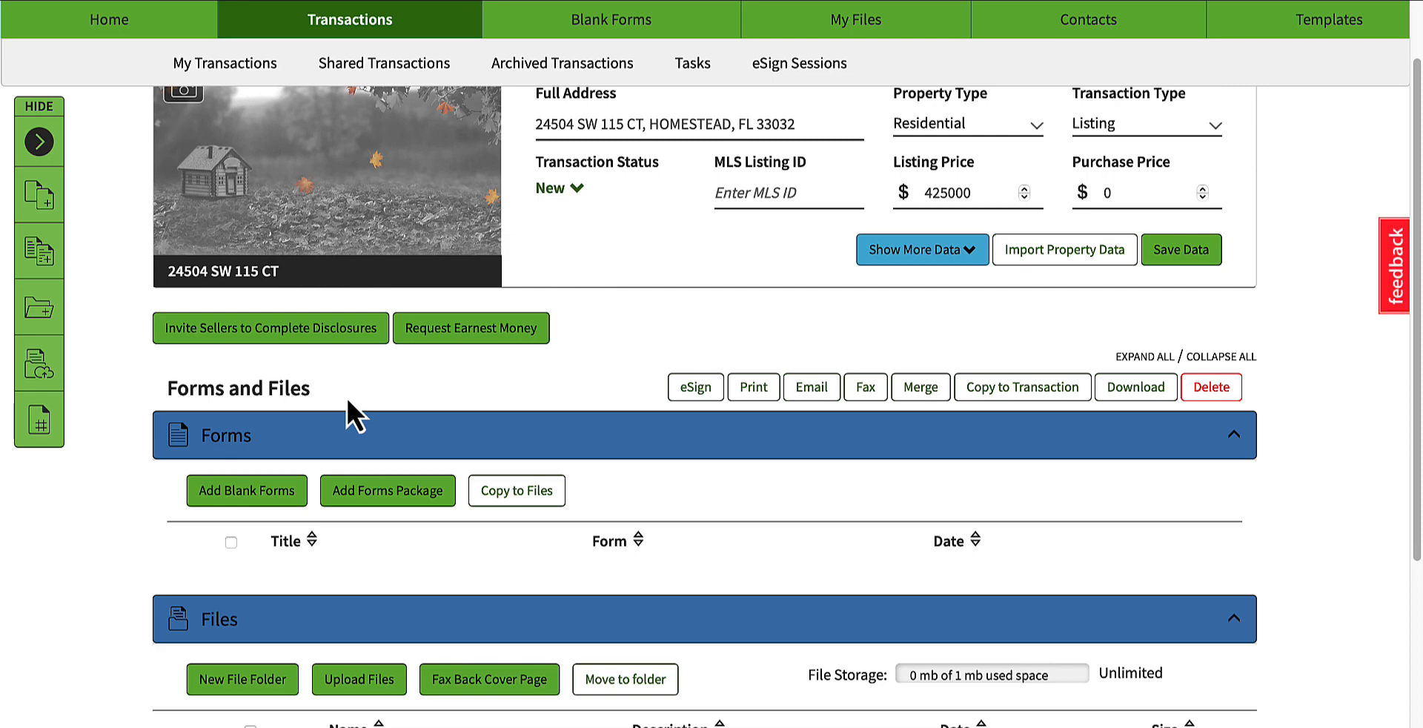
left_click(251, 503)
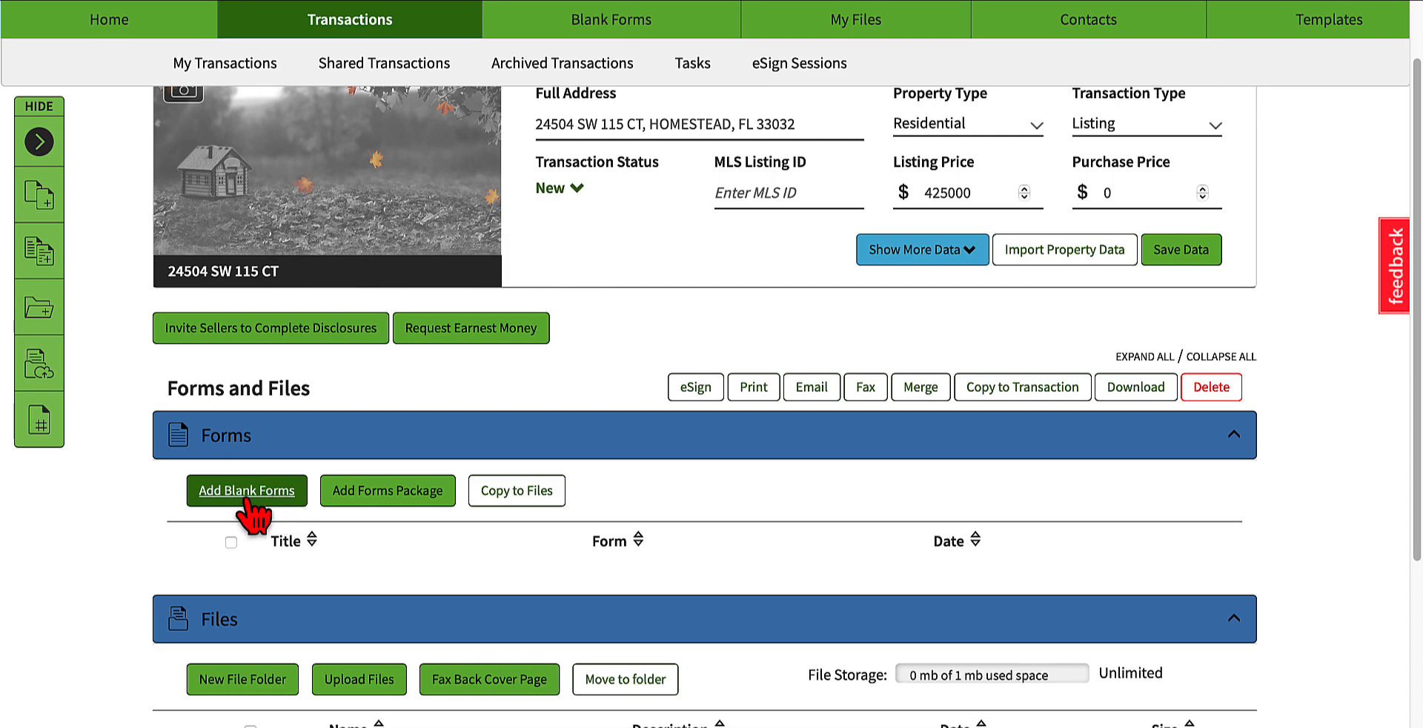
left_click(364, 495)
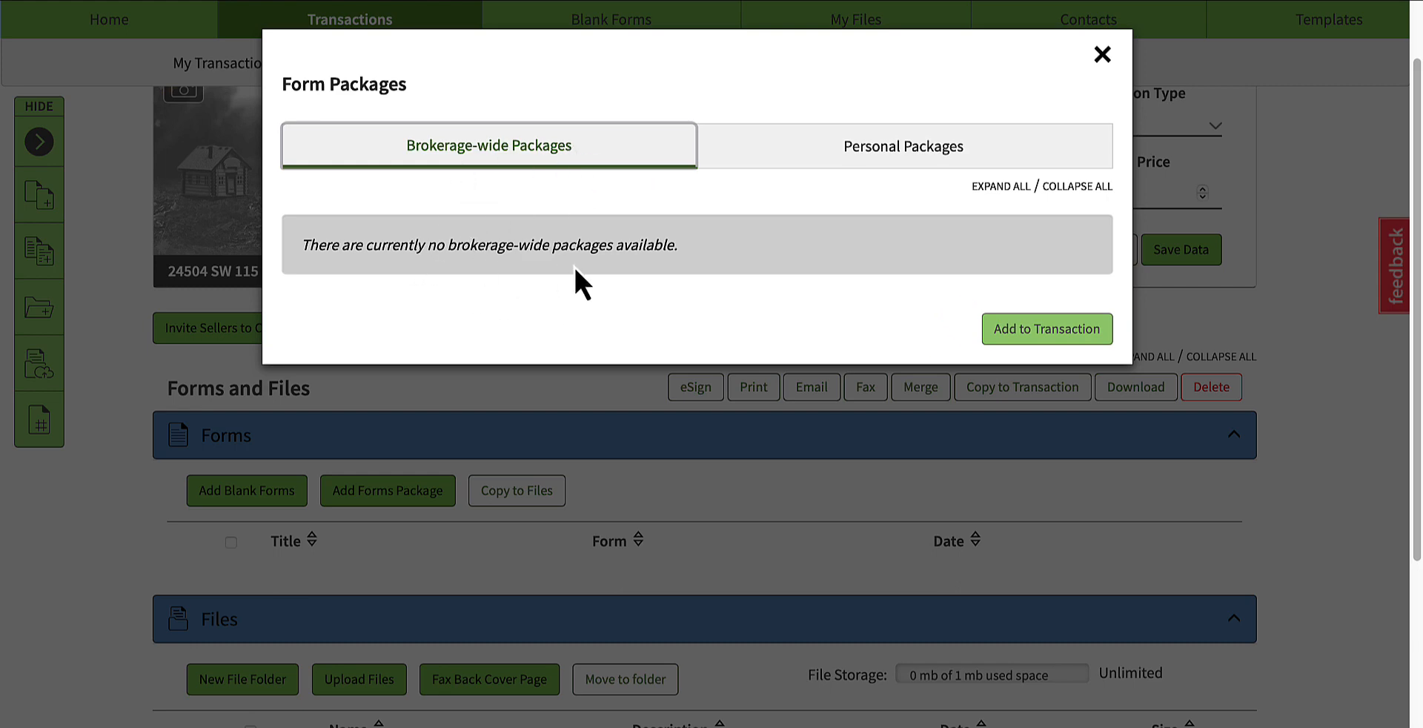
left_click(875, 156)
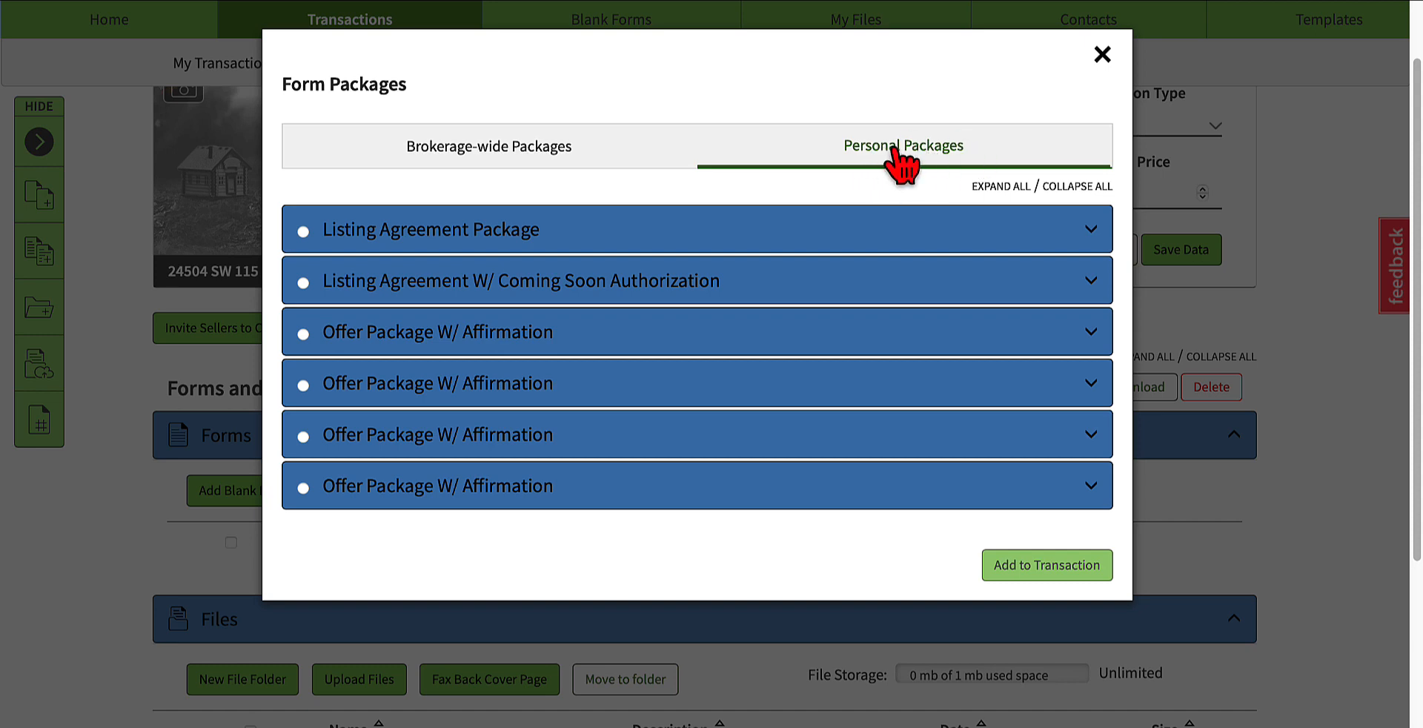
left_click(1102, 55)
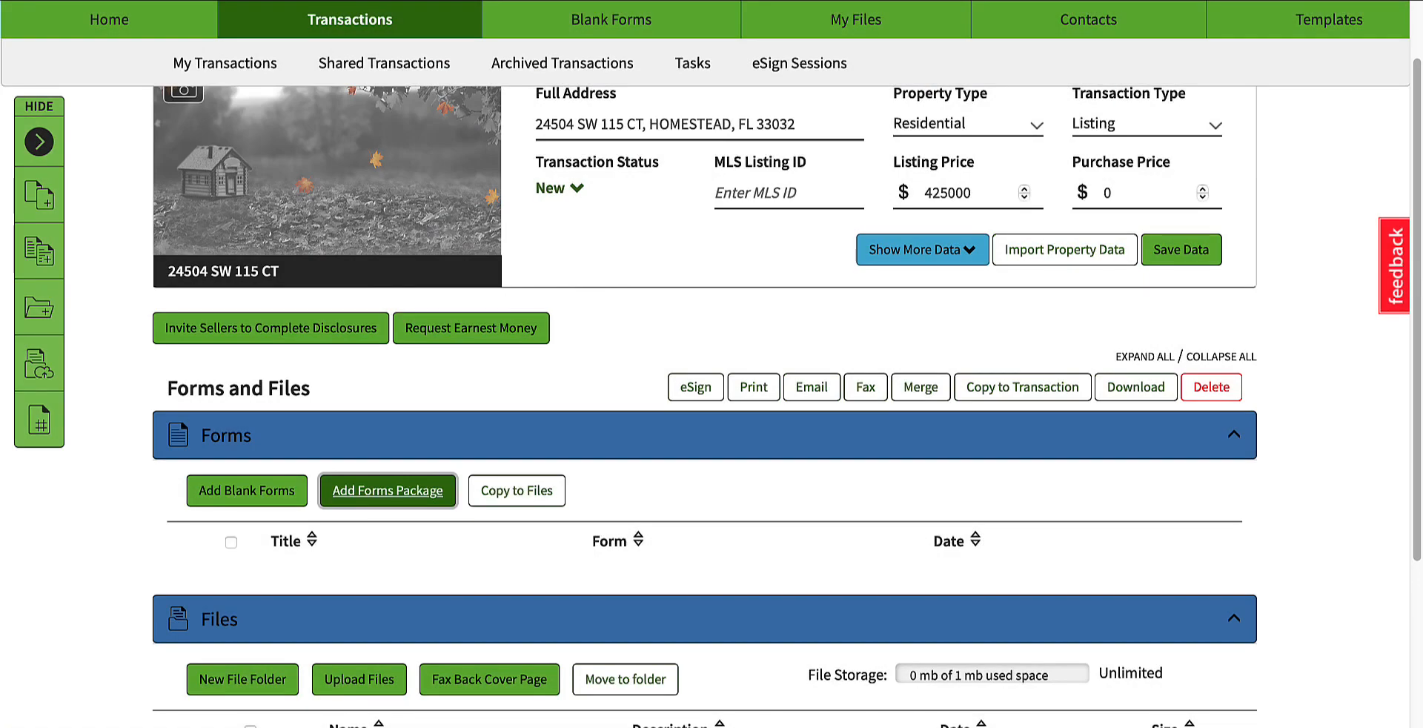
Step: Search the Florida blank form library for "exclusive" and add the Exclusive Brokerage Listing Agreement to the transaction
left_click(239, 493)
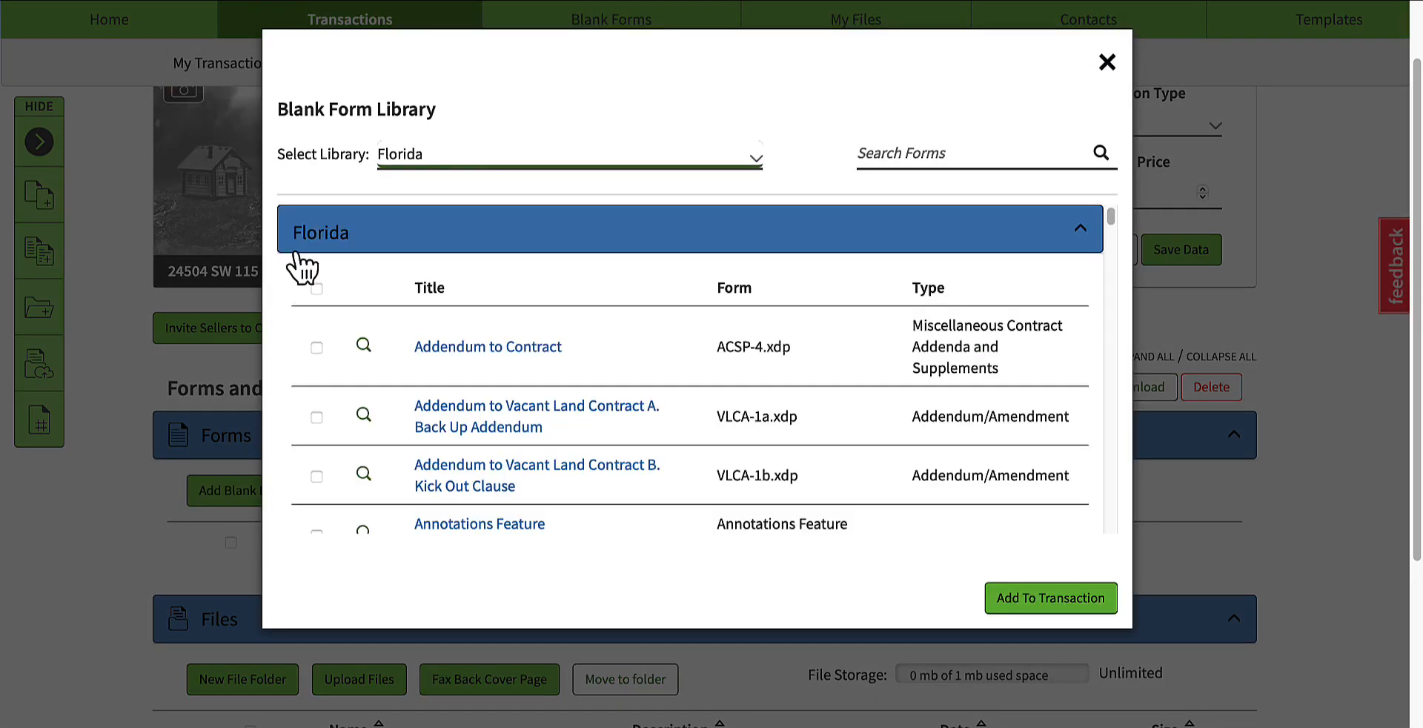
left_click(425, 152)
left_click(428, 157)
left_click(913, 140)
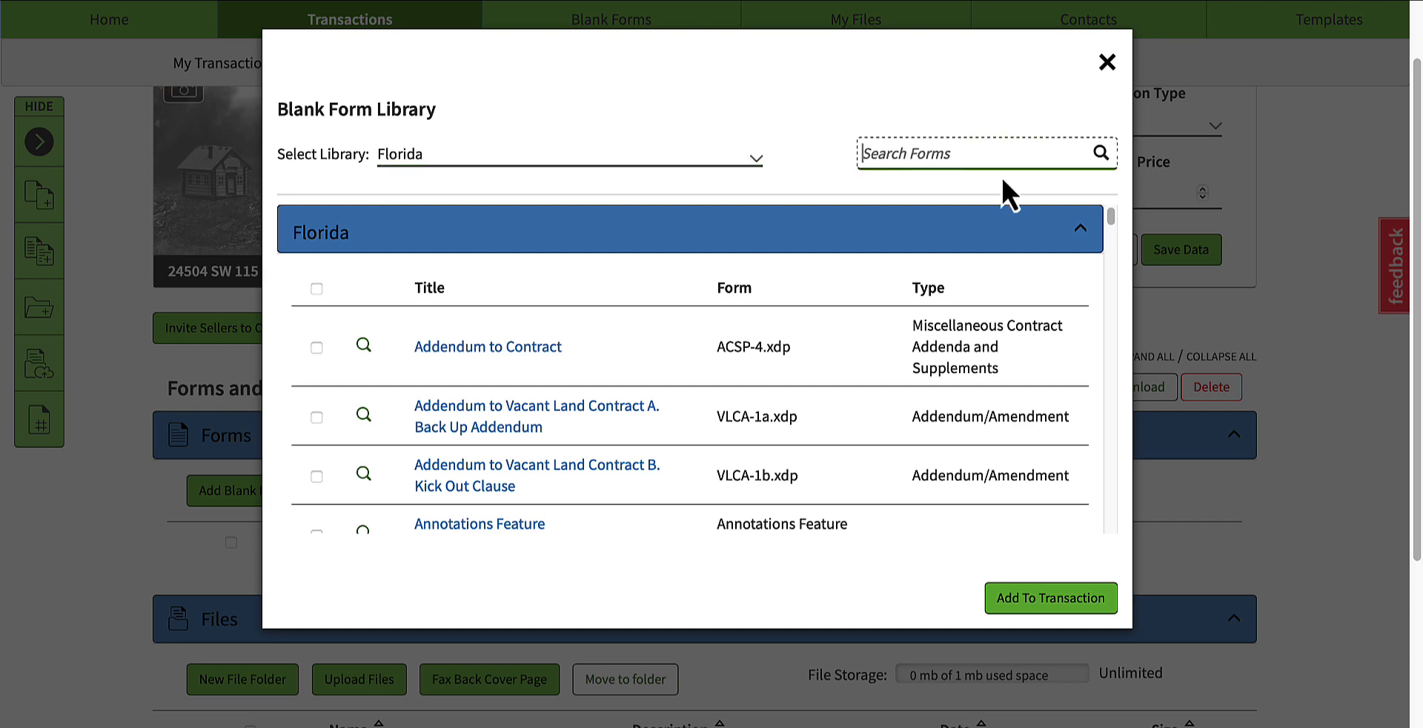
type("exclusive")
key("Return")
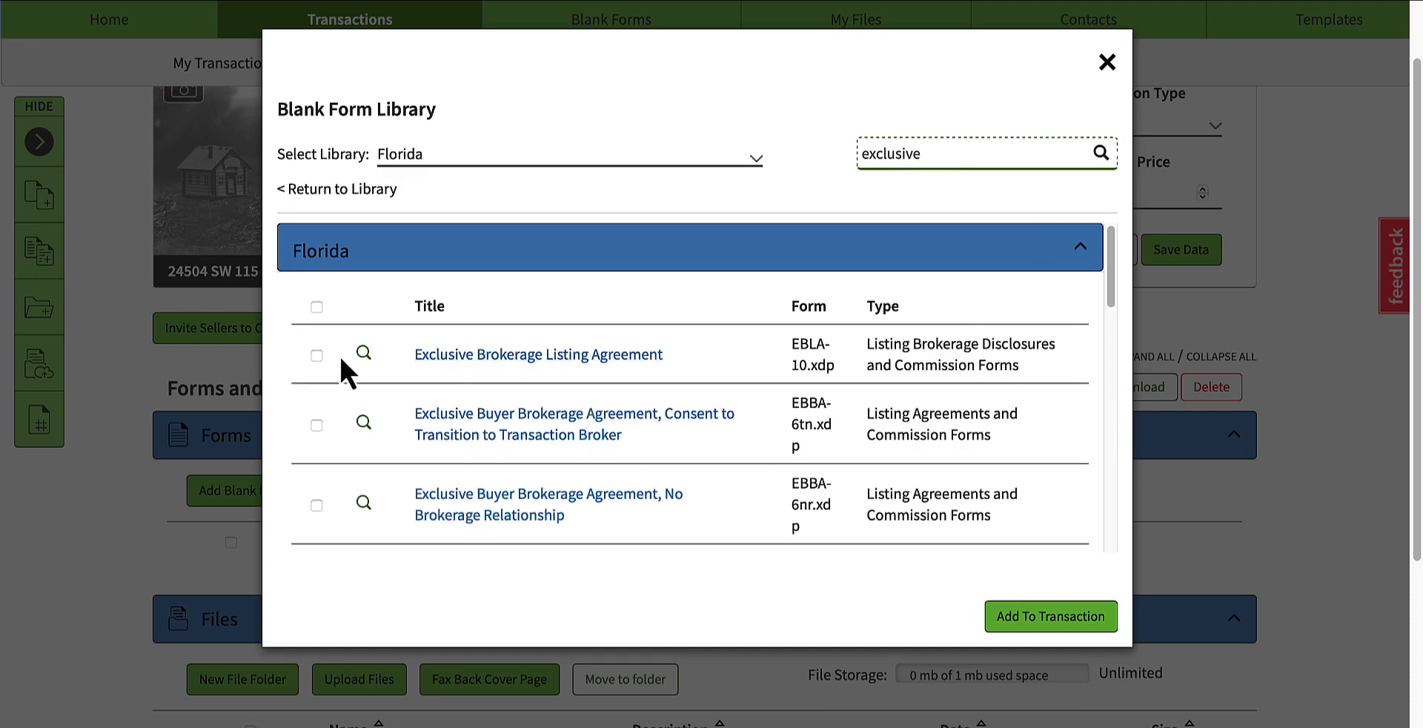
left_click(318, 359)
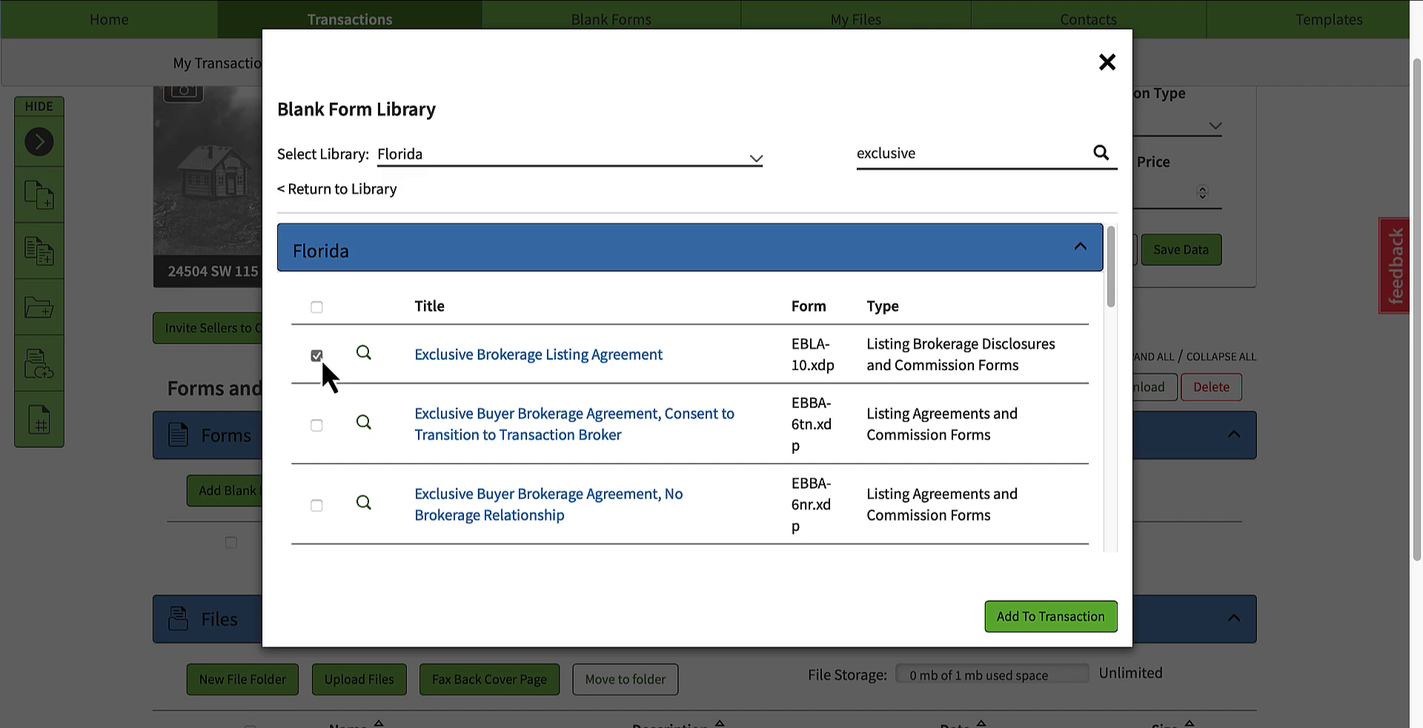
left_click(1061, 619)
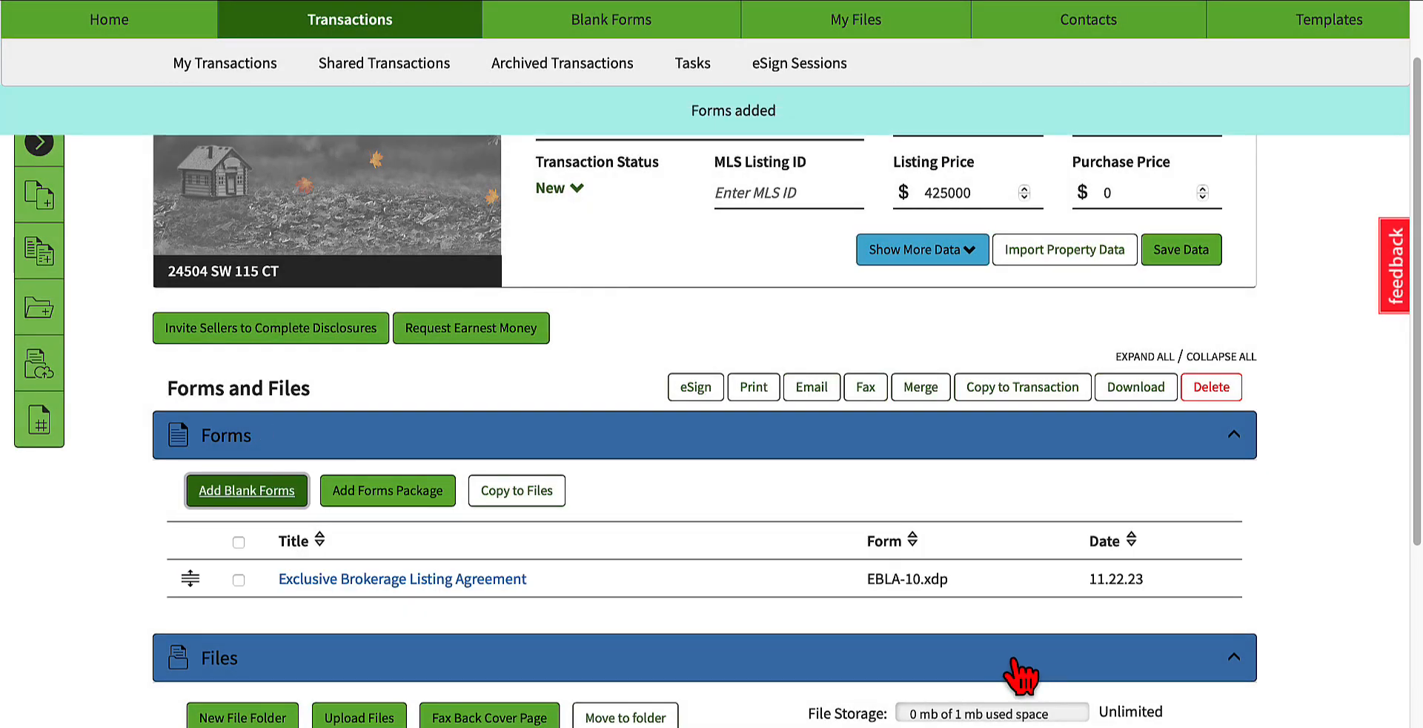
Step: View the name and description fields for a new file folder, and close the dialog without creating one
scroll(727, 531, "down", 3)
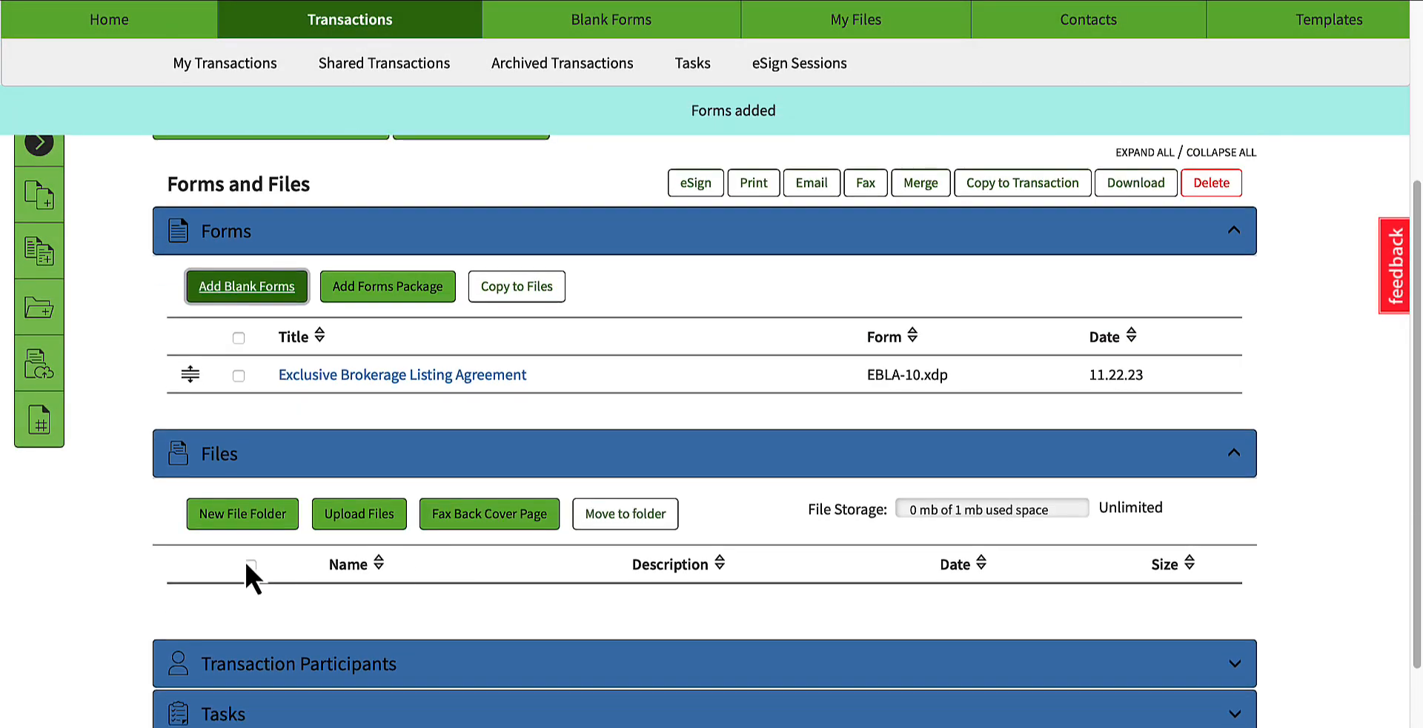
scroll(251, 574, "down", 1)
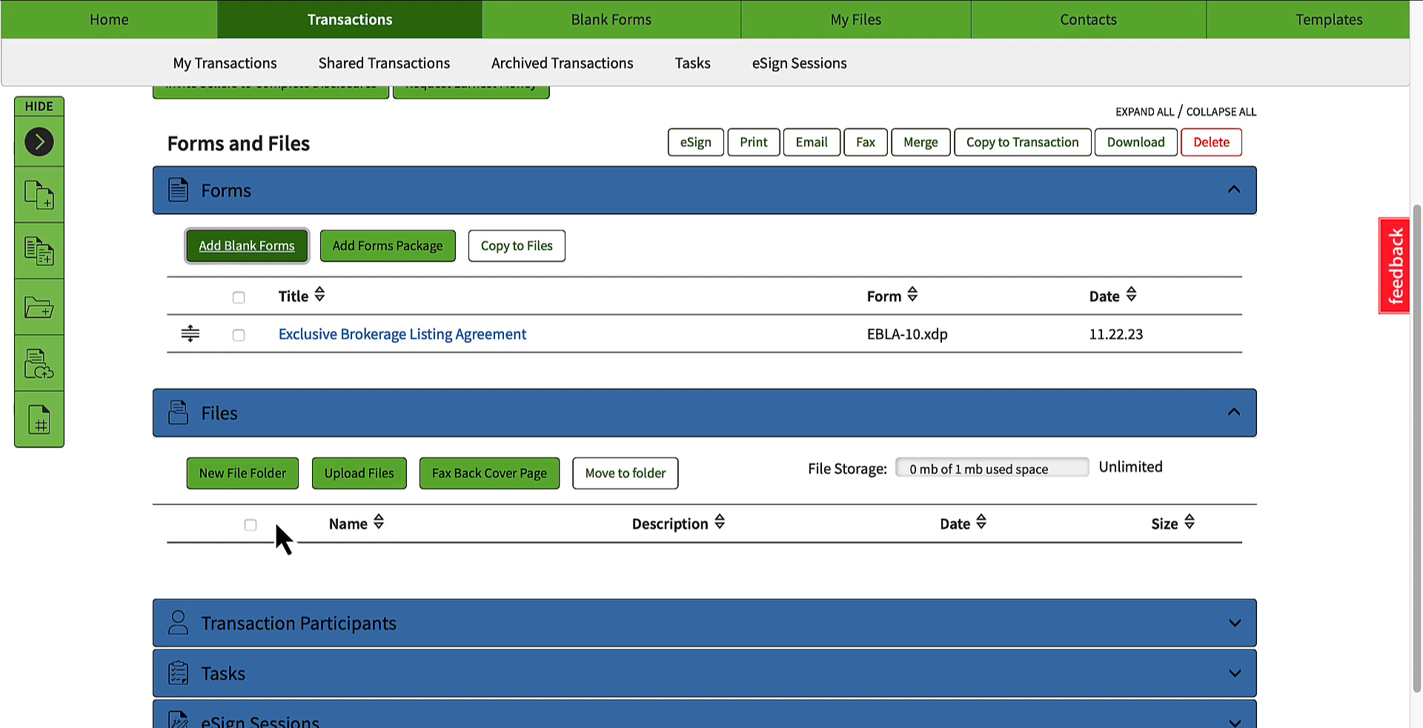
left_click(230, 482)
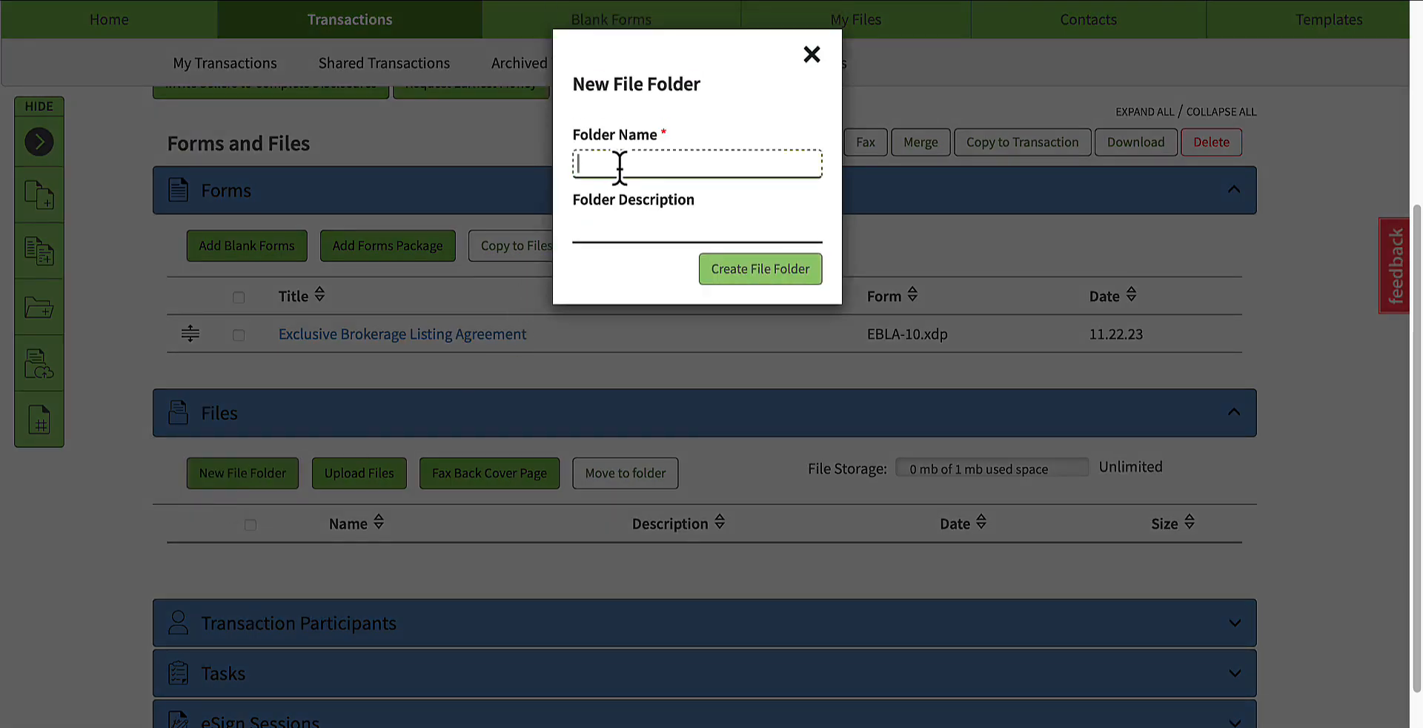
left_click(663, 230)
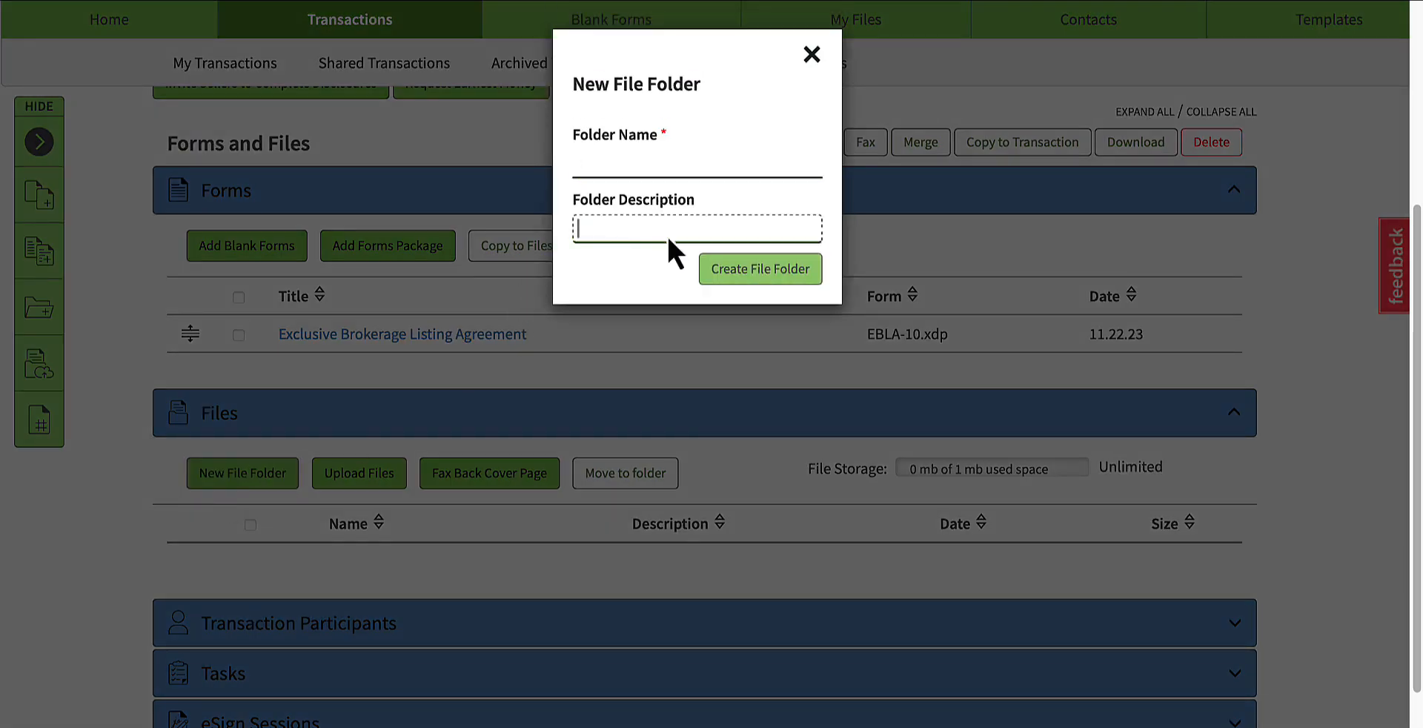
left_click(815, 60)
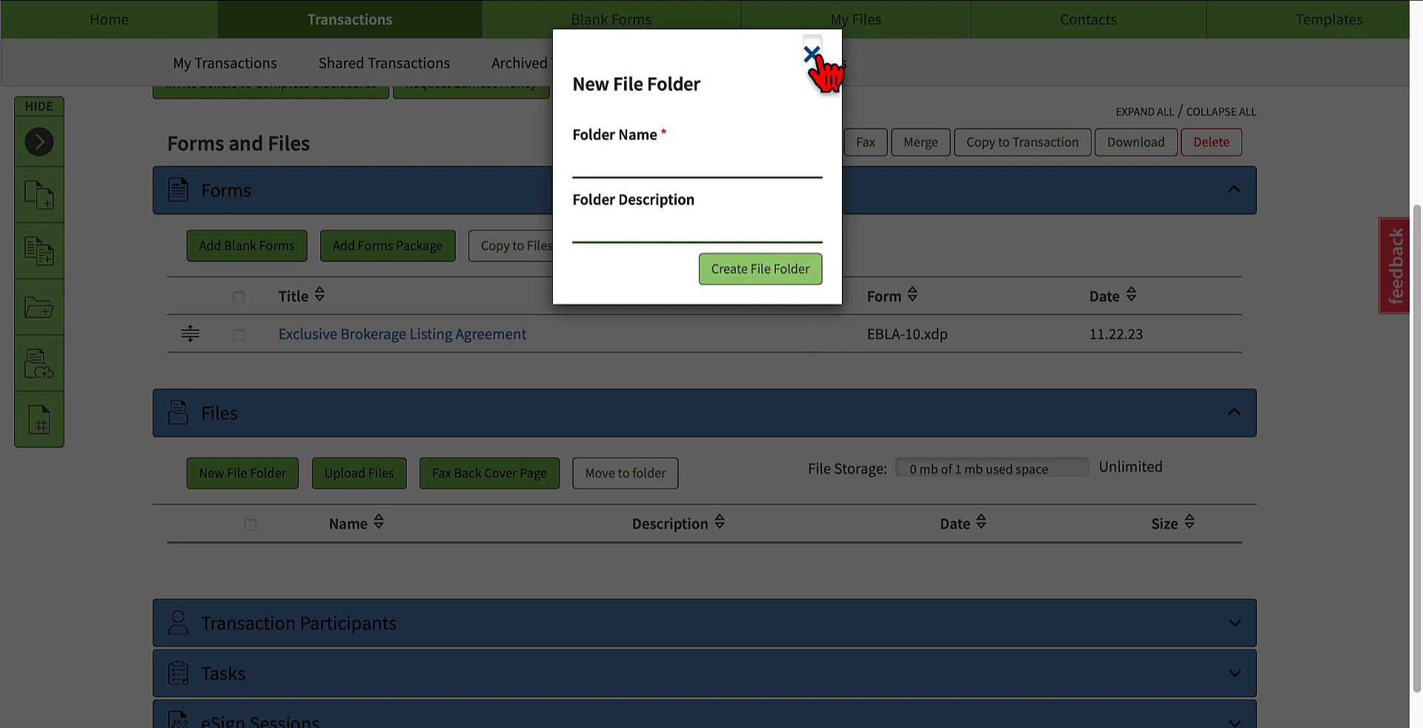
Step: Review the seller party, seller broker and seller agent listed under Transaction Participants, and collapse the section
scroll(454, 508, "down", 1)
scroll(371, 589, "down", 1)
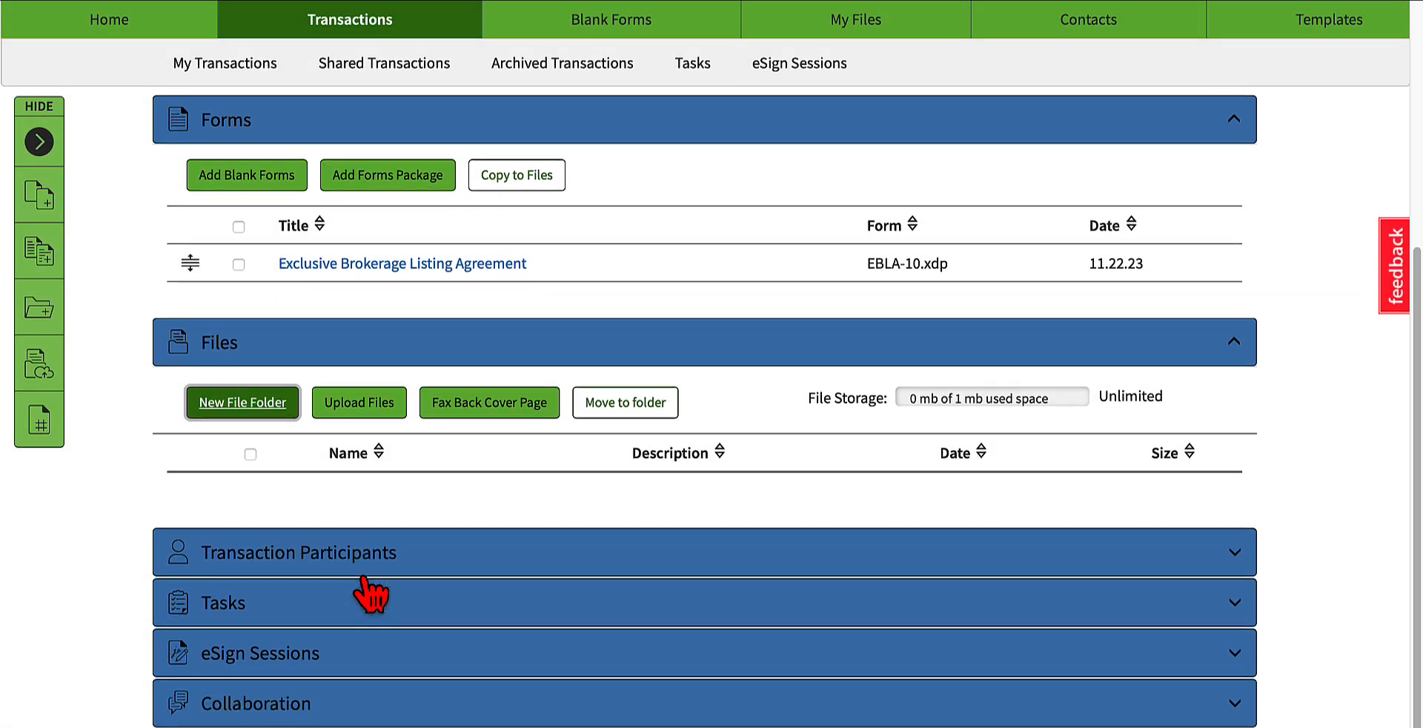
scroll(370, 589, "down", 1)
left_click(308, 531)
scroll(342, 612, "down", 1)
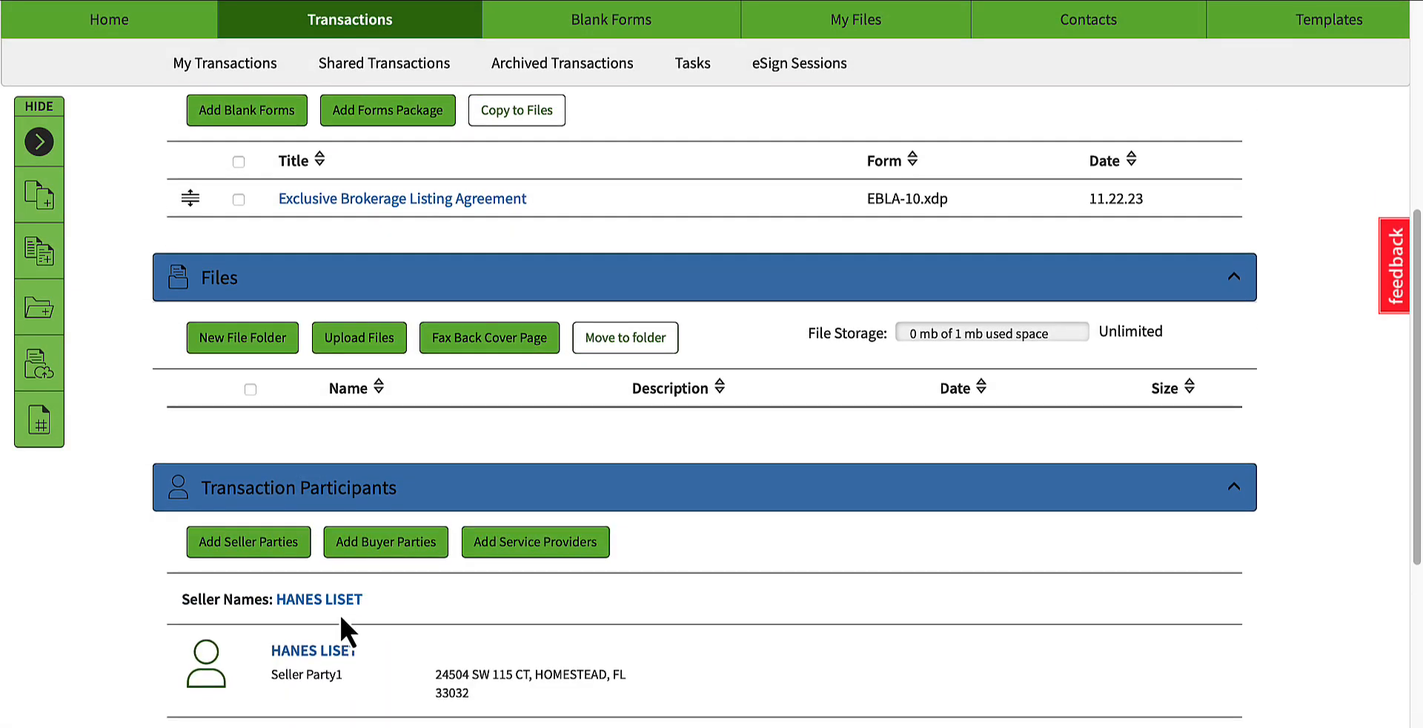
scroll(342, 615, "down", 2)
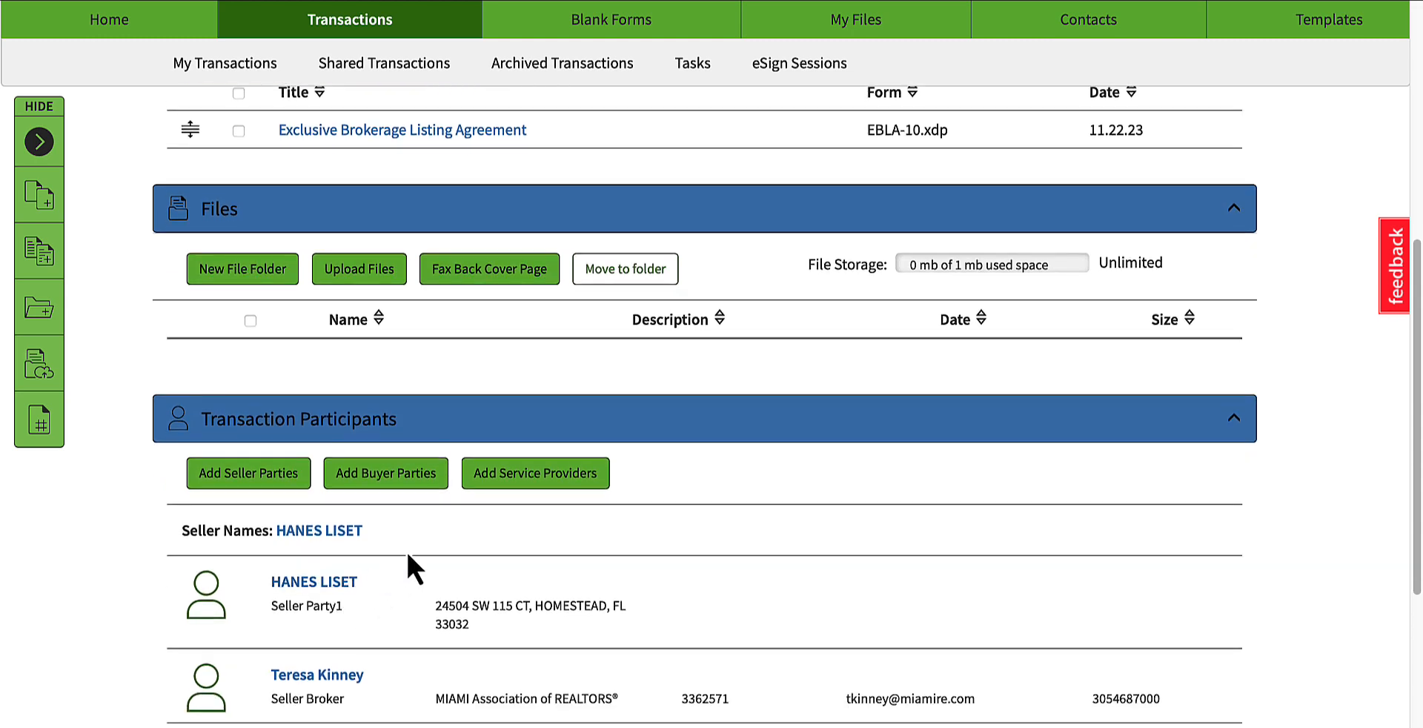
scroll(420, 592, "down", 1)
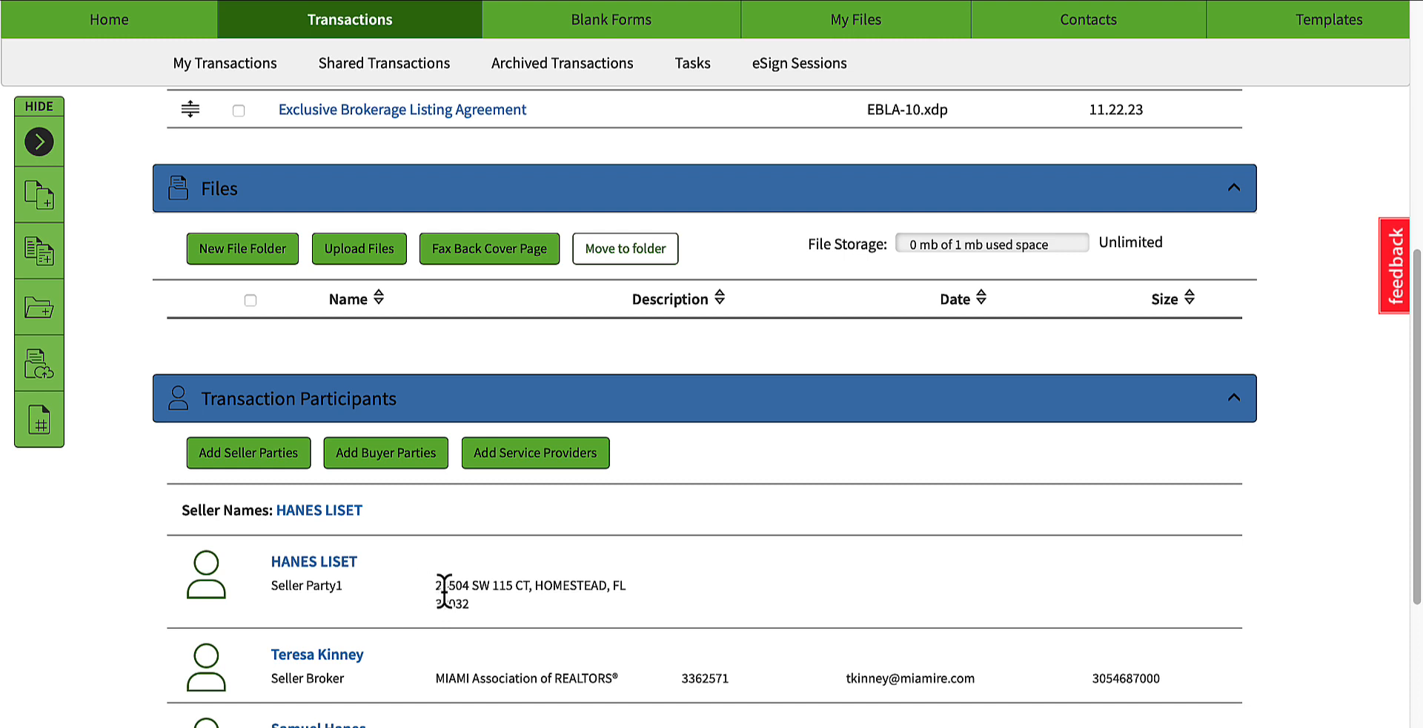
scroll(623, 583, "down", 1)
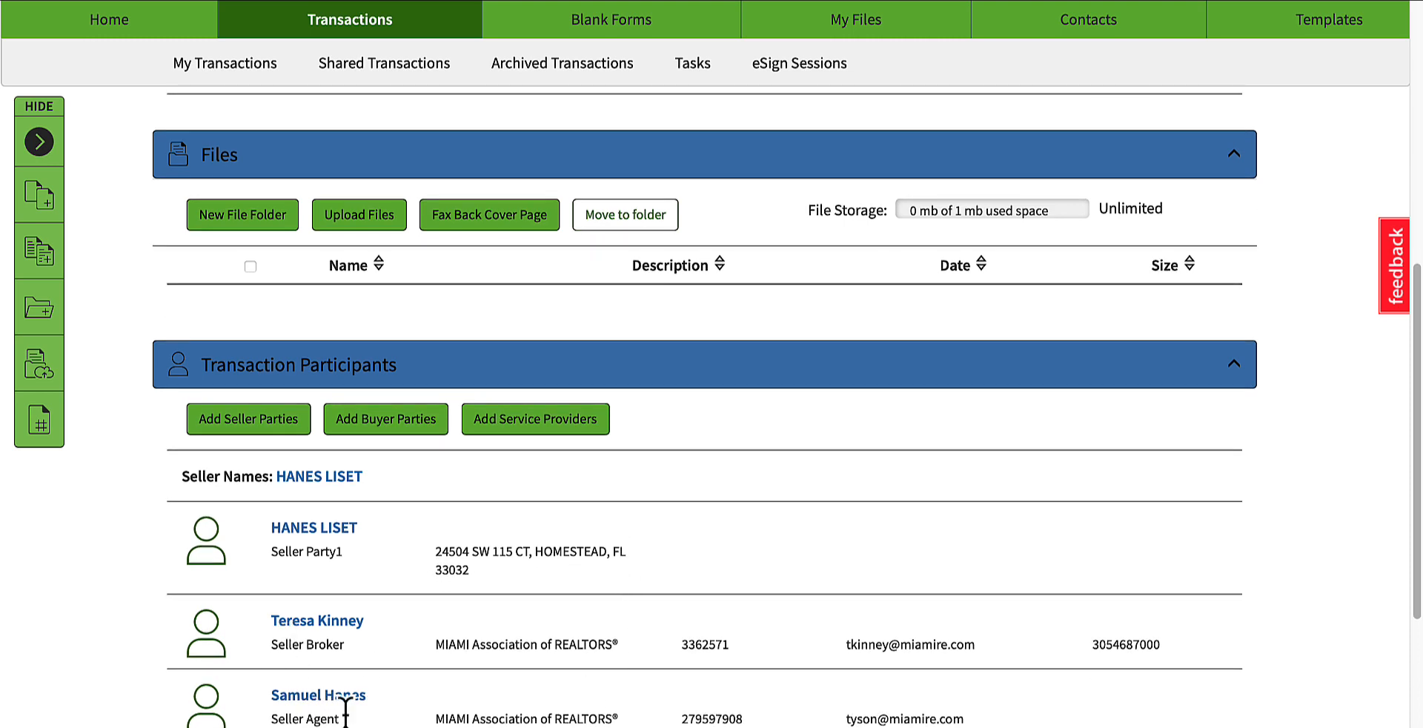
scroll(326, 704, "down", 1)
scroll(307, 662, "down", 1)
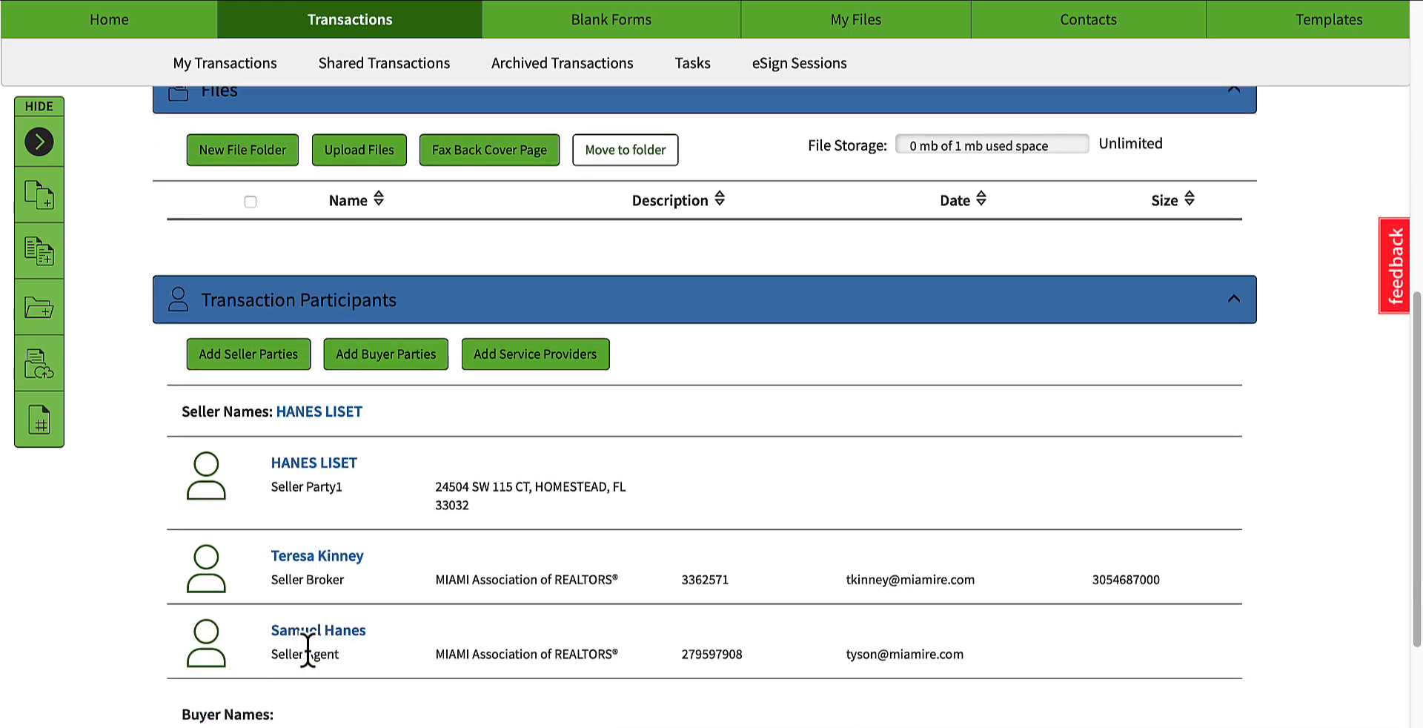
scroll(309, 659, "down", 1)
scroll(347, 466, "up", 1)
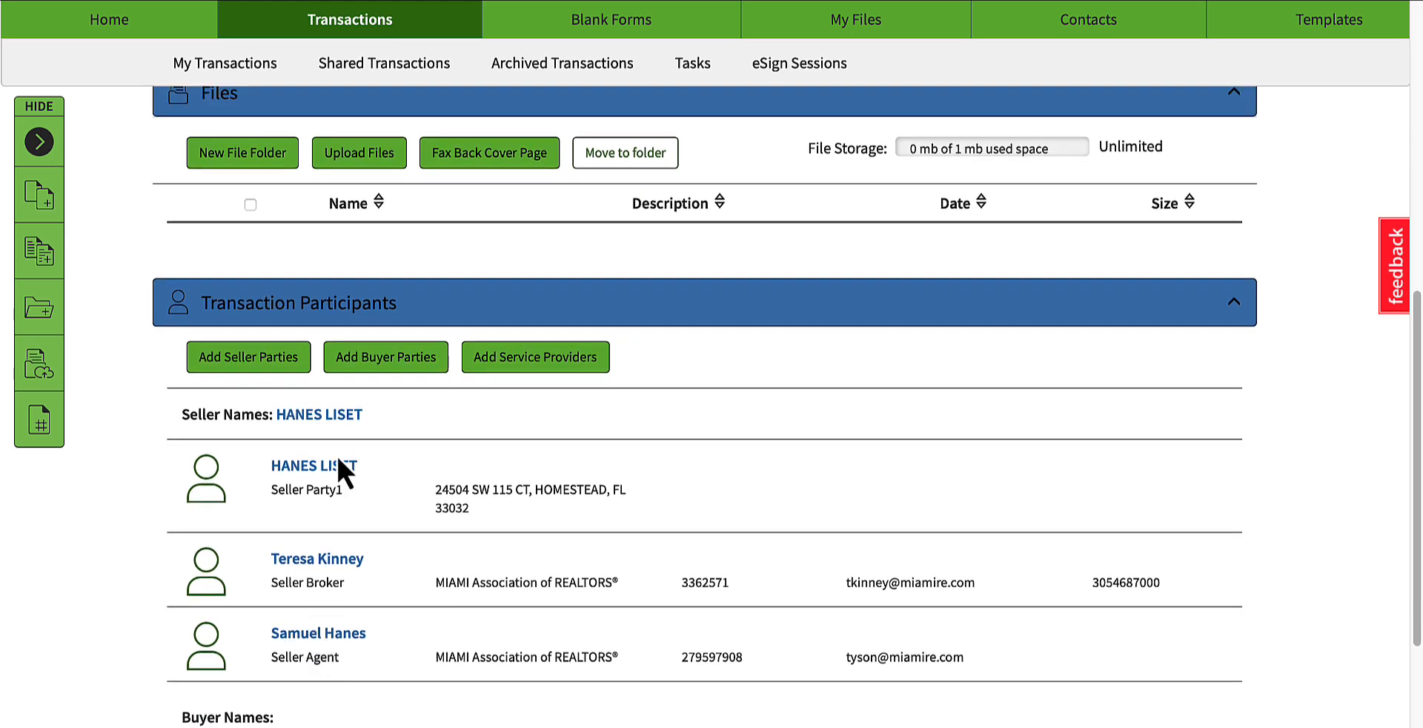
left_click(341, 296)
scroll(359, 604, "up", 2)
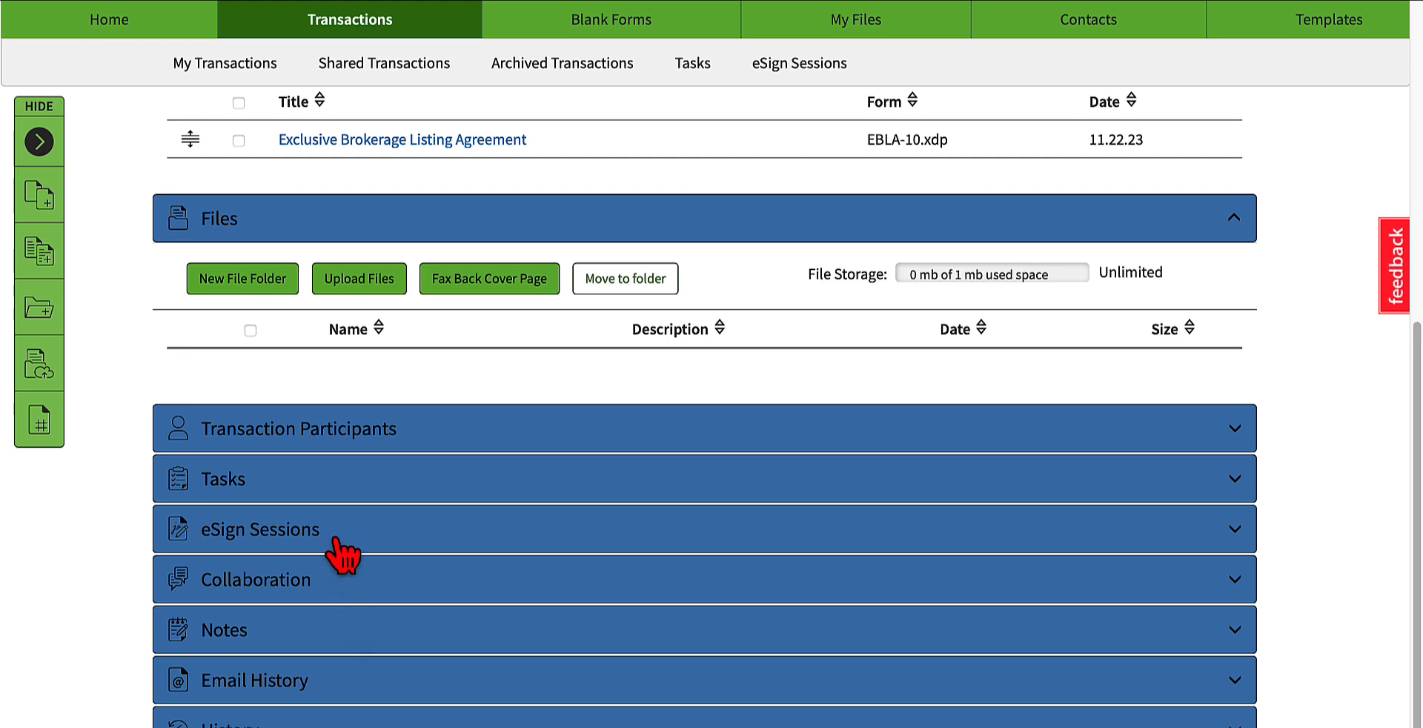
Step: Select the Exclusive Brokerage Listing Agreement in the transaction's forms list
scroll(340, 550, "up", 4)
scroll(348, 429, "up", 6)
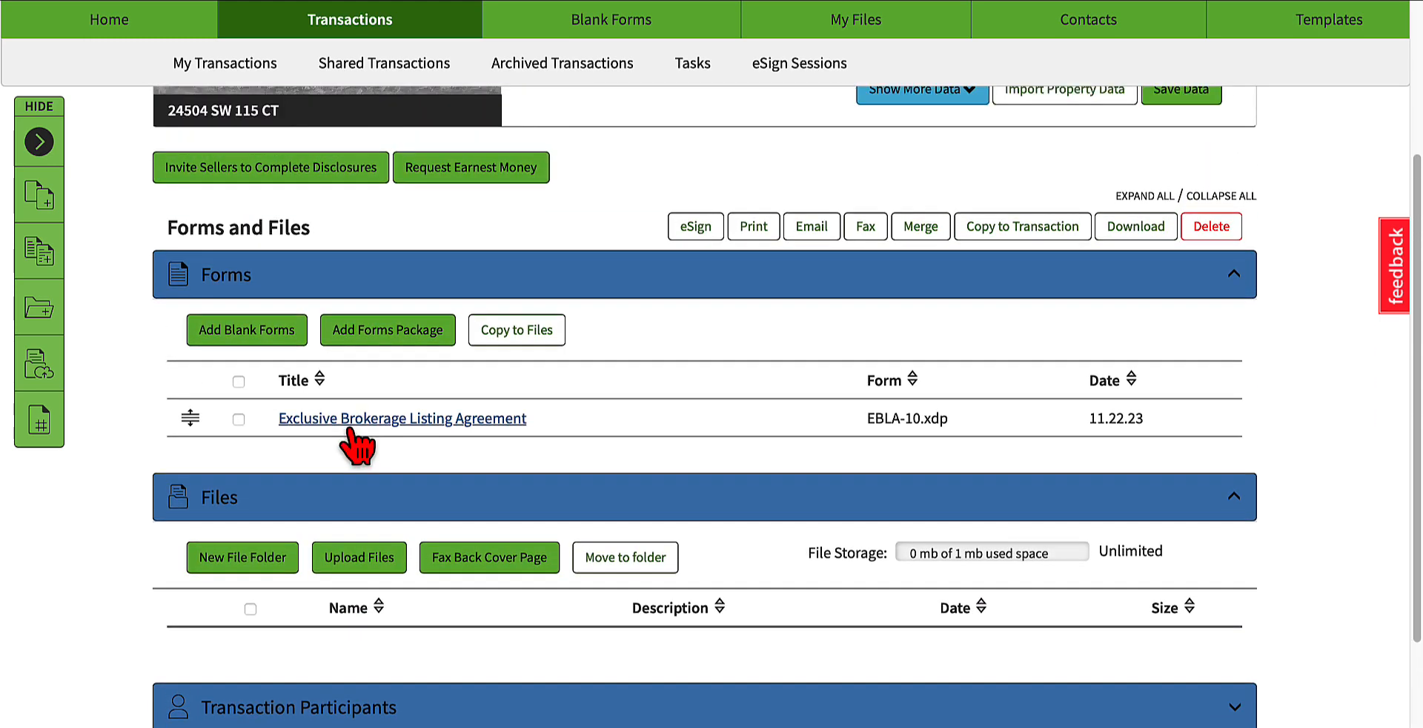
scroll(352, 459, "up", 2)
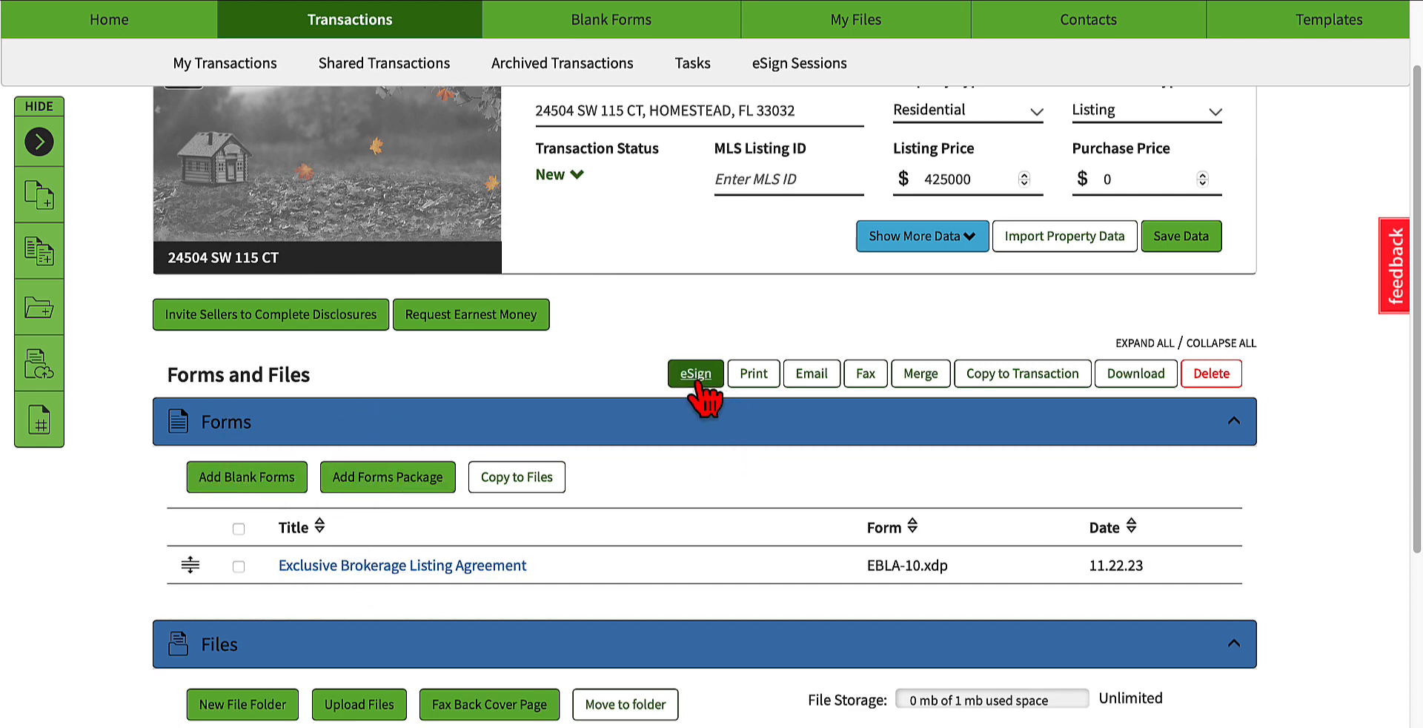
left_click(239, 566)
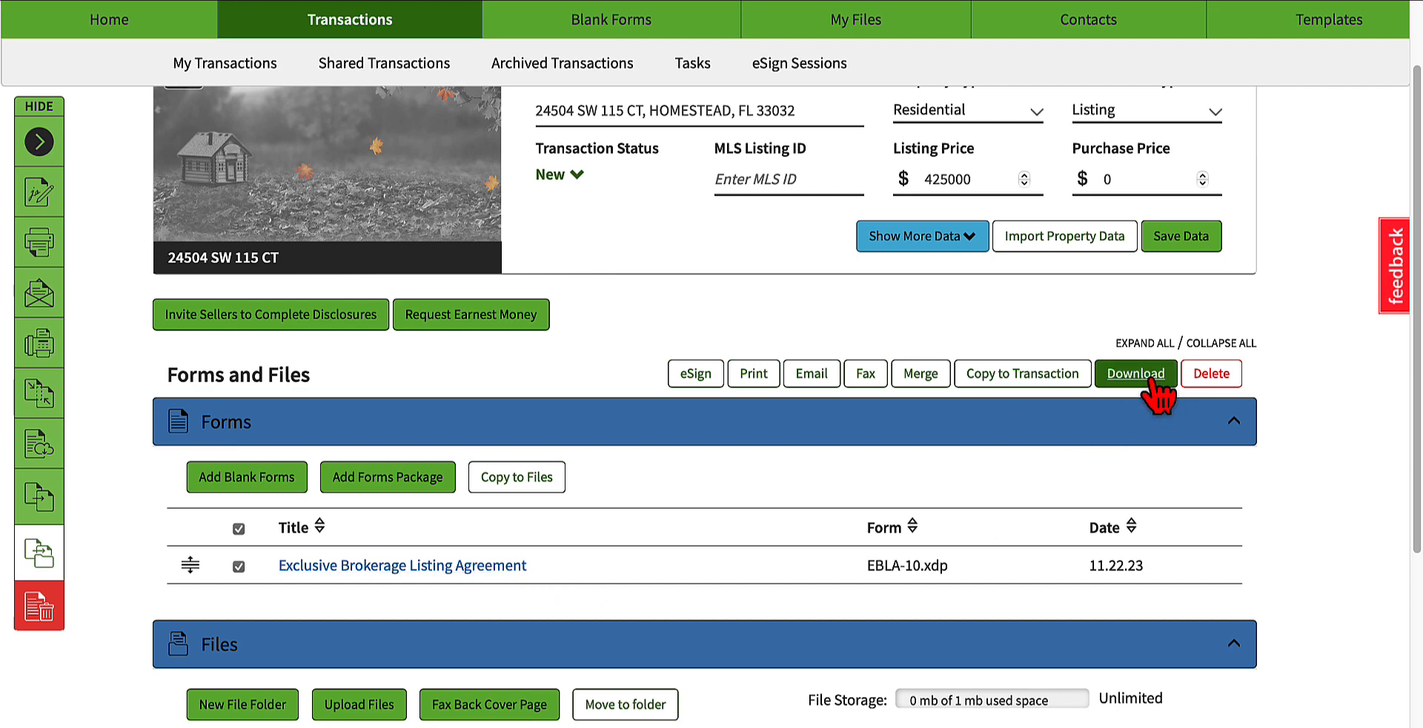
Step: Deselect and reselect the Exclusive Brokerage Listing Agreement to examine which document actions its selection makes available
scroll(759, 540, "up", 3)
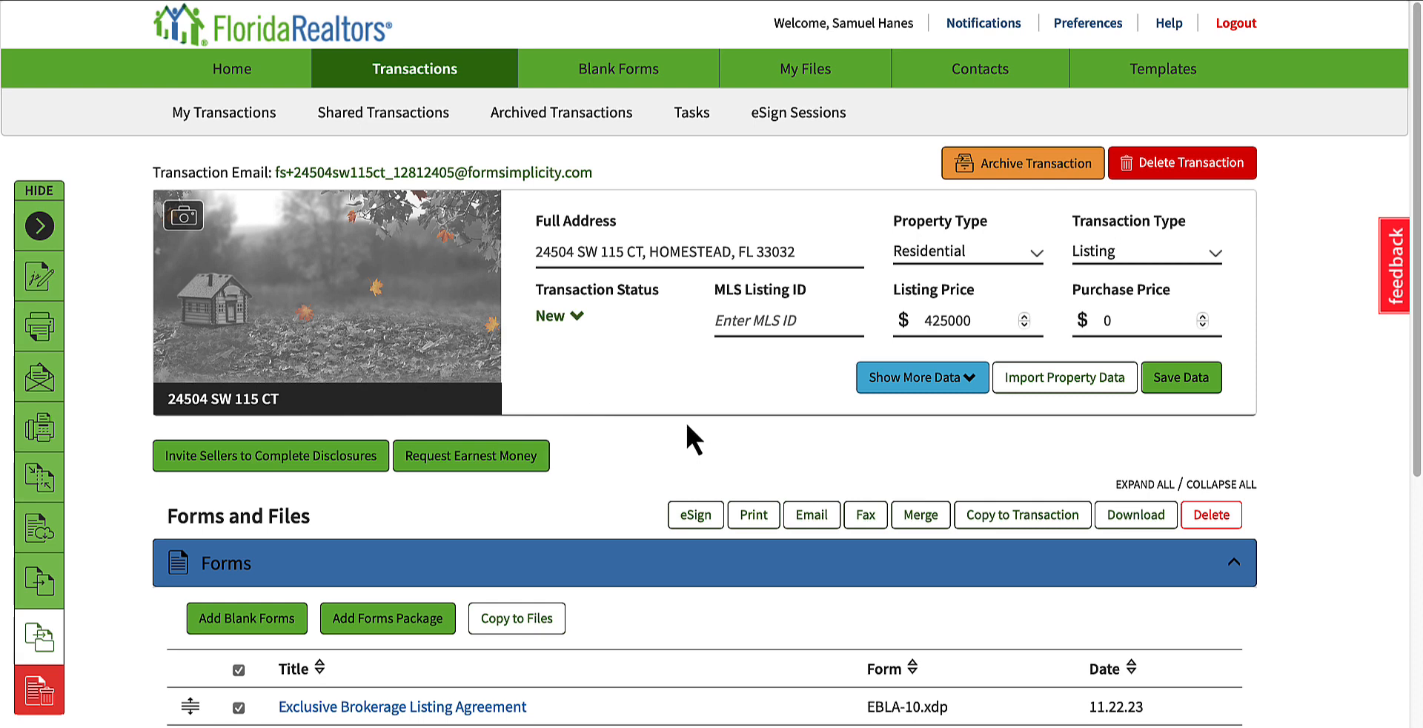
scroll(610, 394, "down", 1)
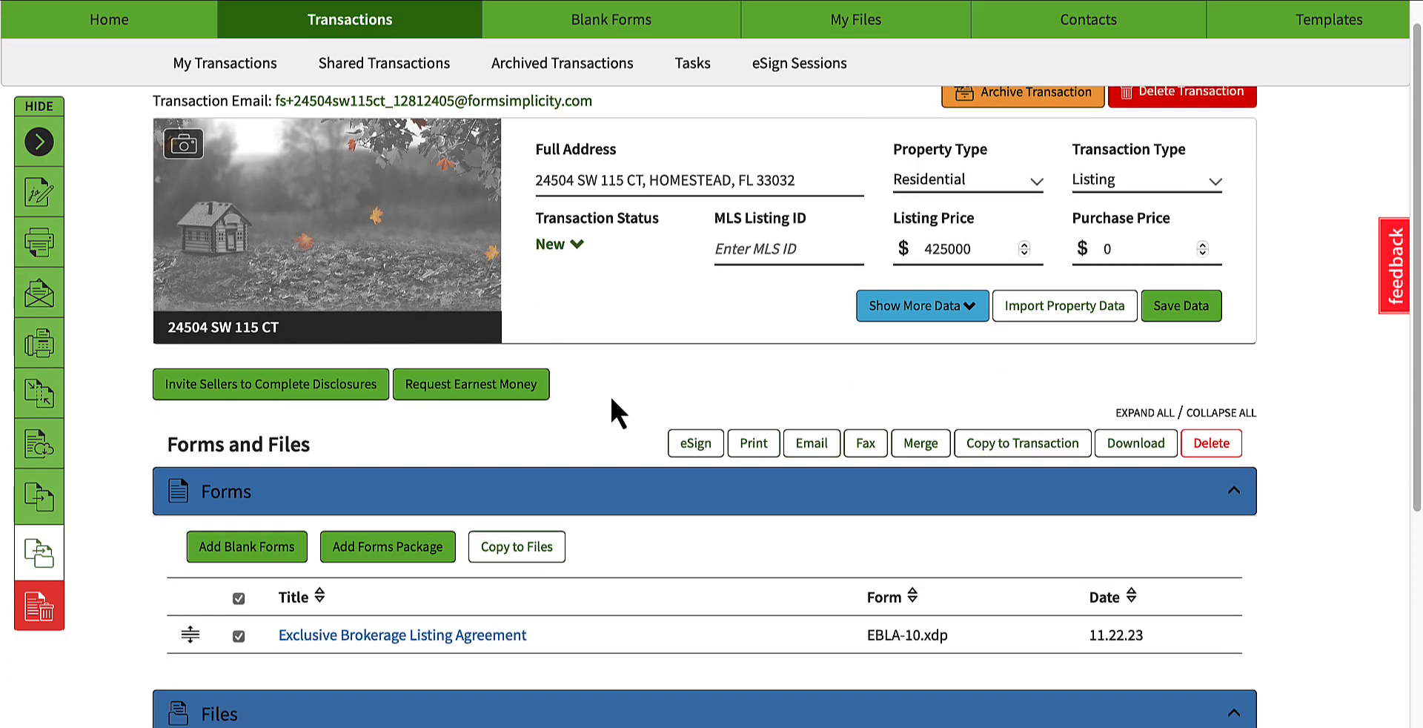
left_click(674, 431)
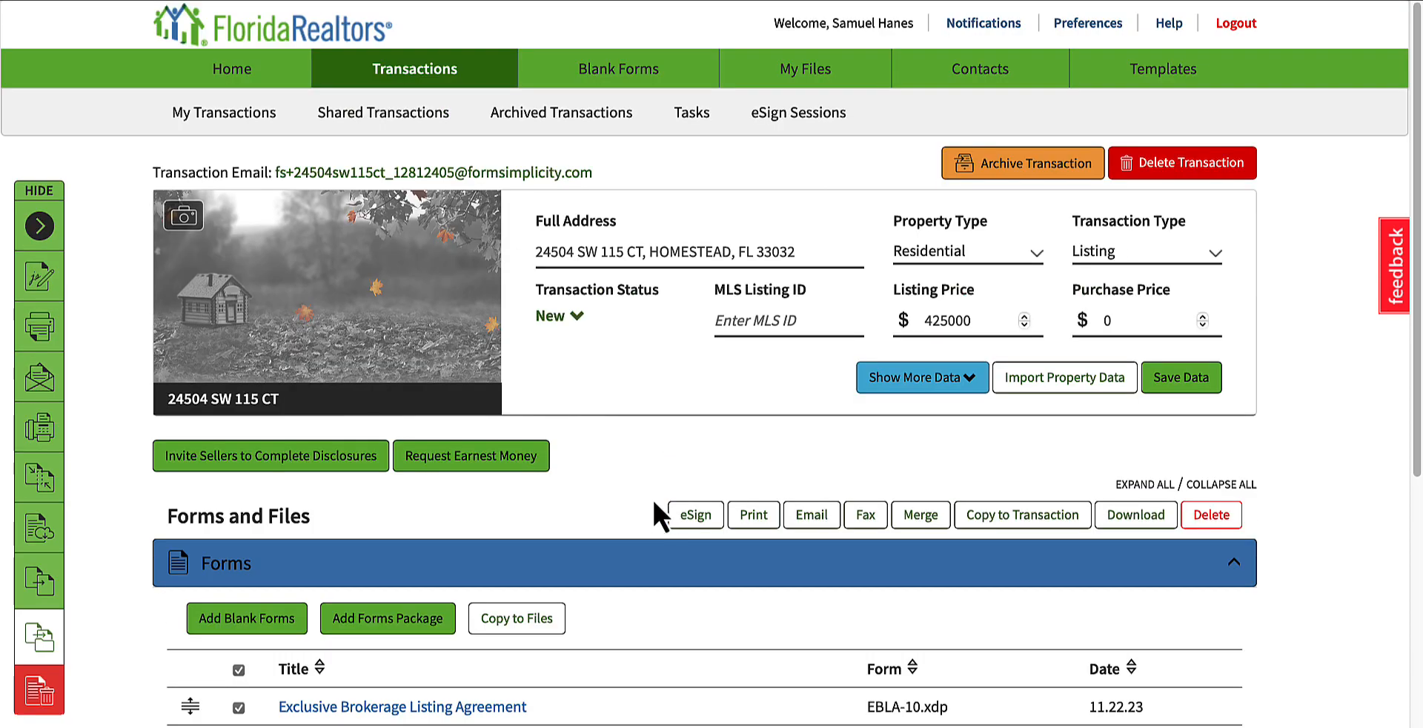
scroll(654, 502, "down", 5)
left_click(653, 498)
left_click(238, 671)
left_click(239, 672)
scroll(239, 701, "down", 1)
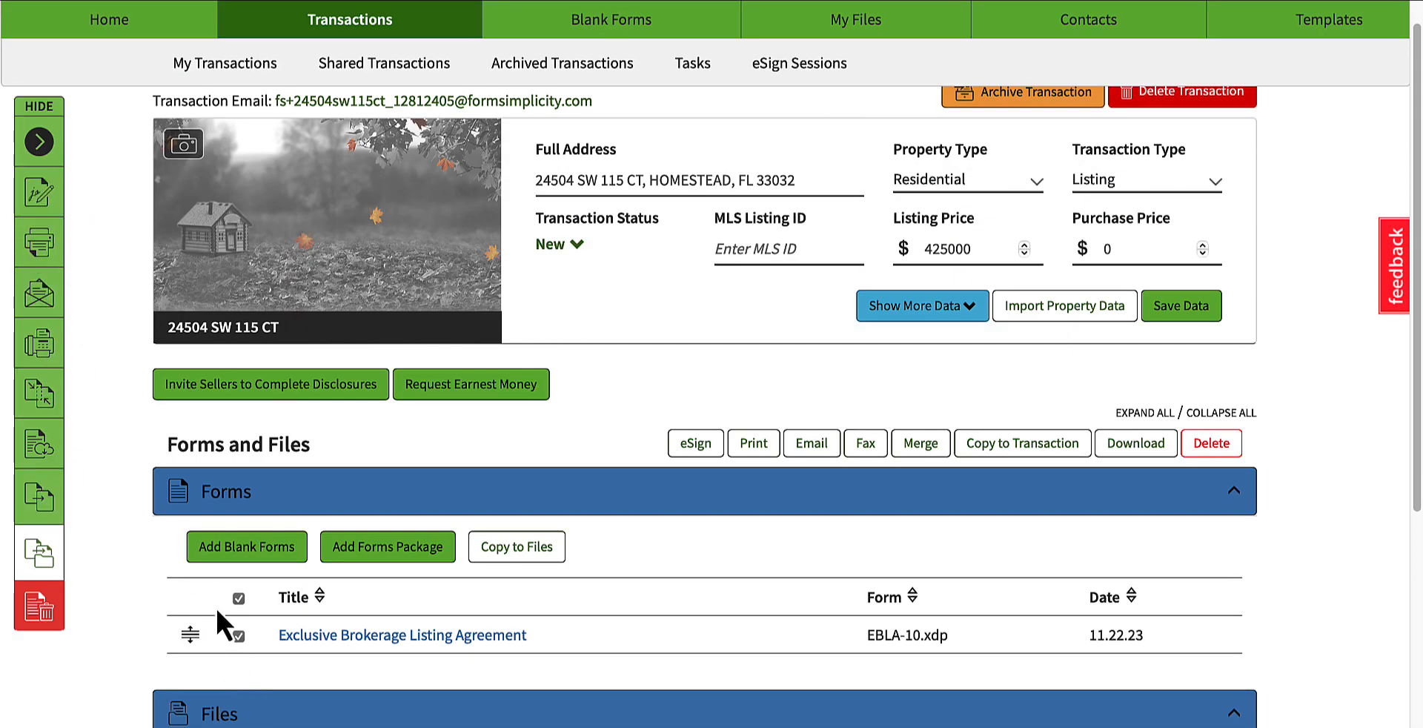
left_click(238, 635)
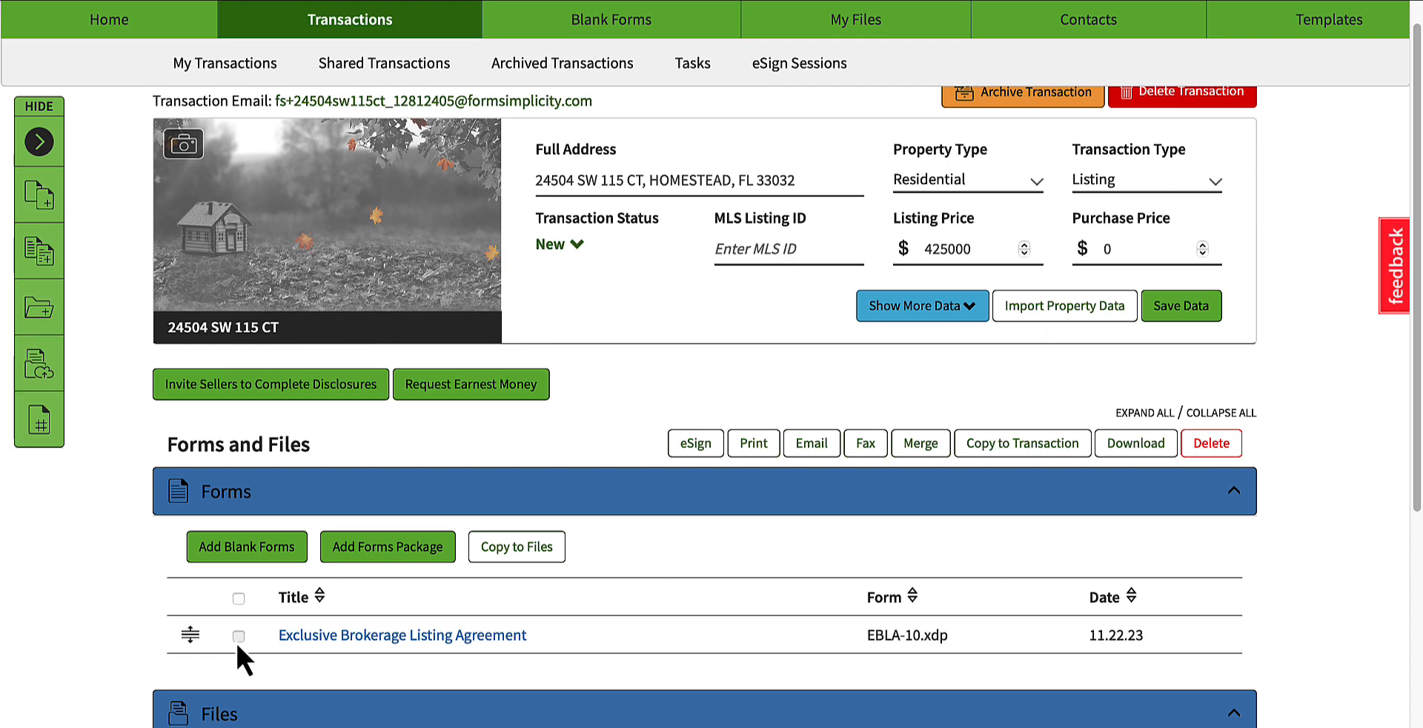
left_click(237, 639)
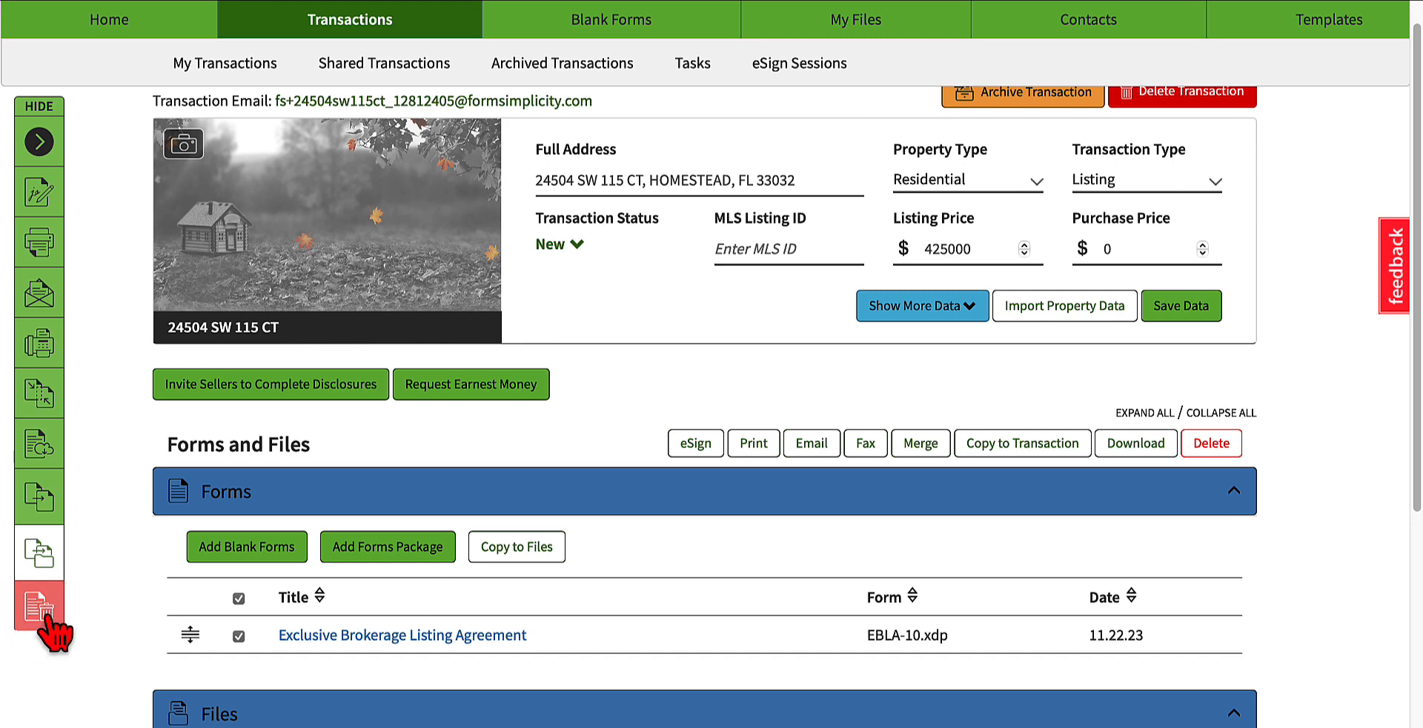
Step: In the transaction's seller information, populate the seller names from the party names and enter the Seller Party 1 email address
scroll(561, 493, "down", 1)
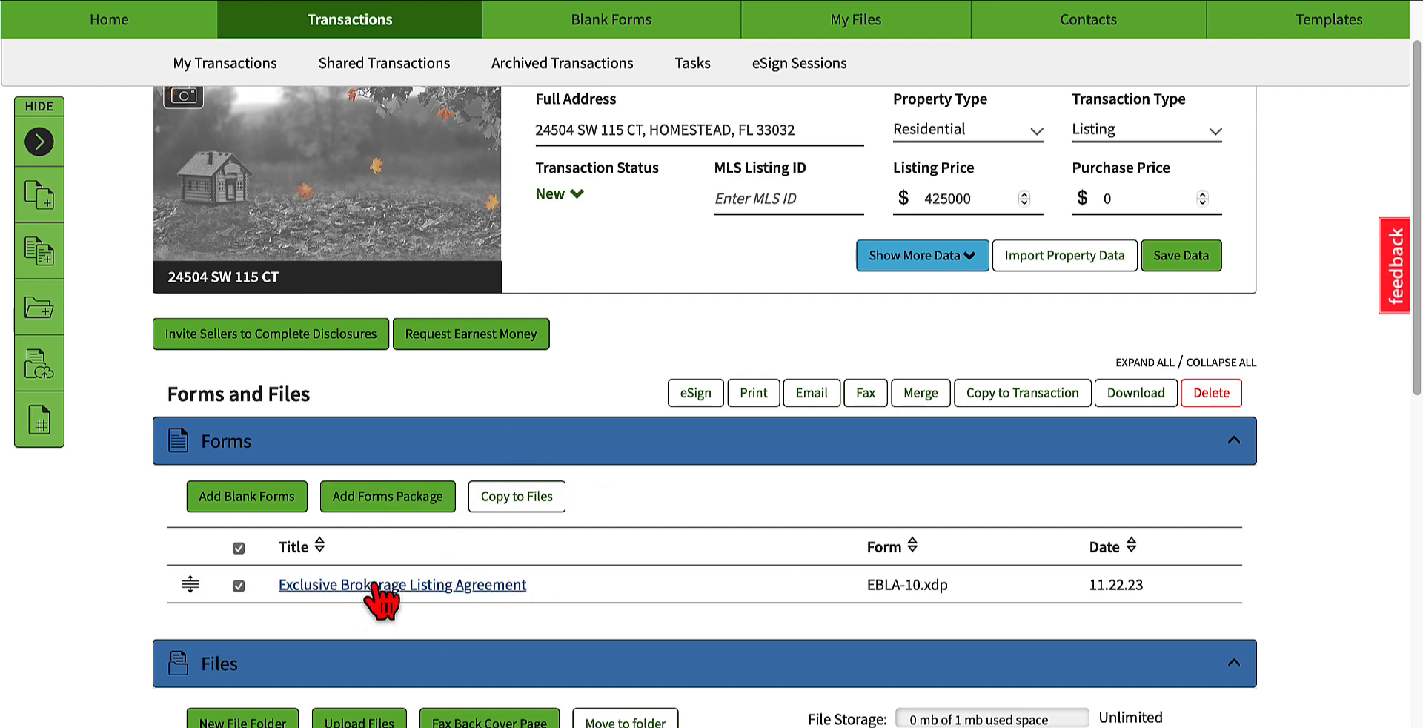
scroll(625, 536, "down", 7)
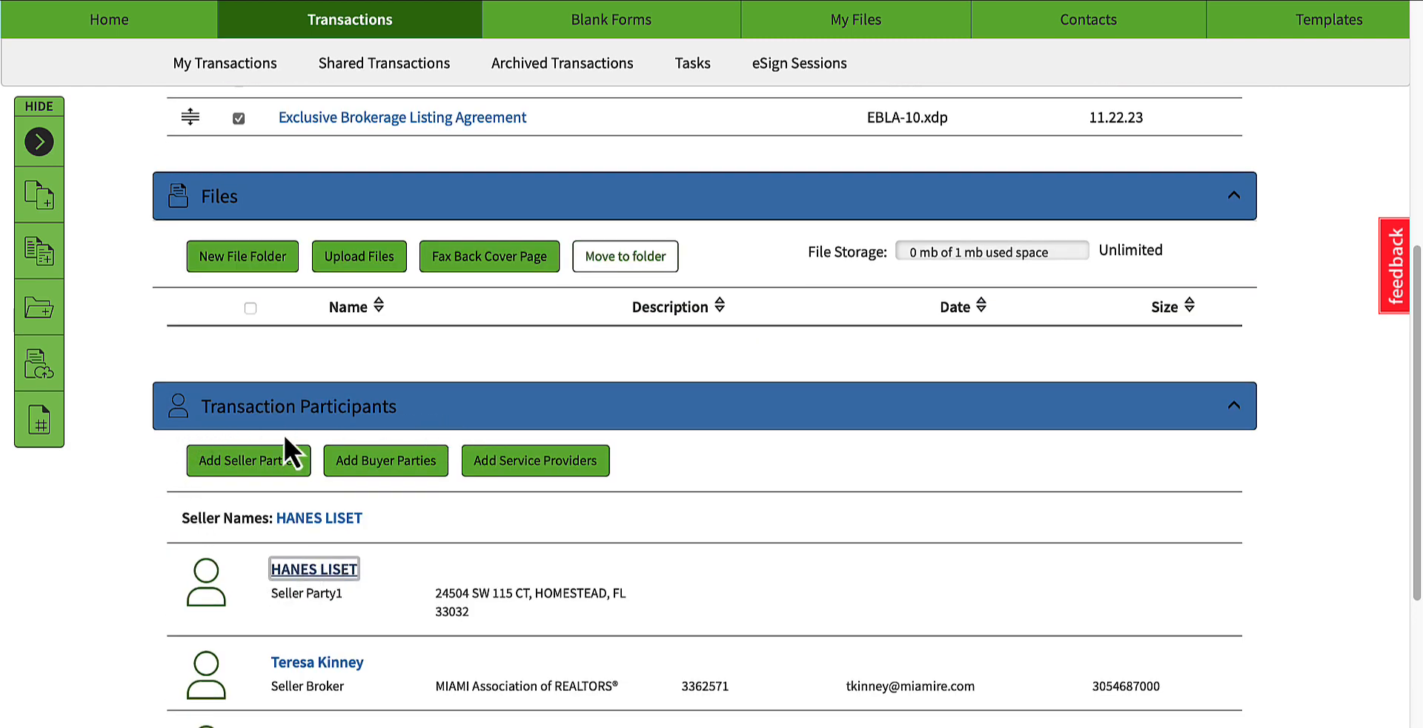
left_click(324, 571)
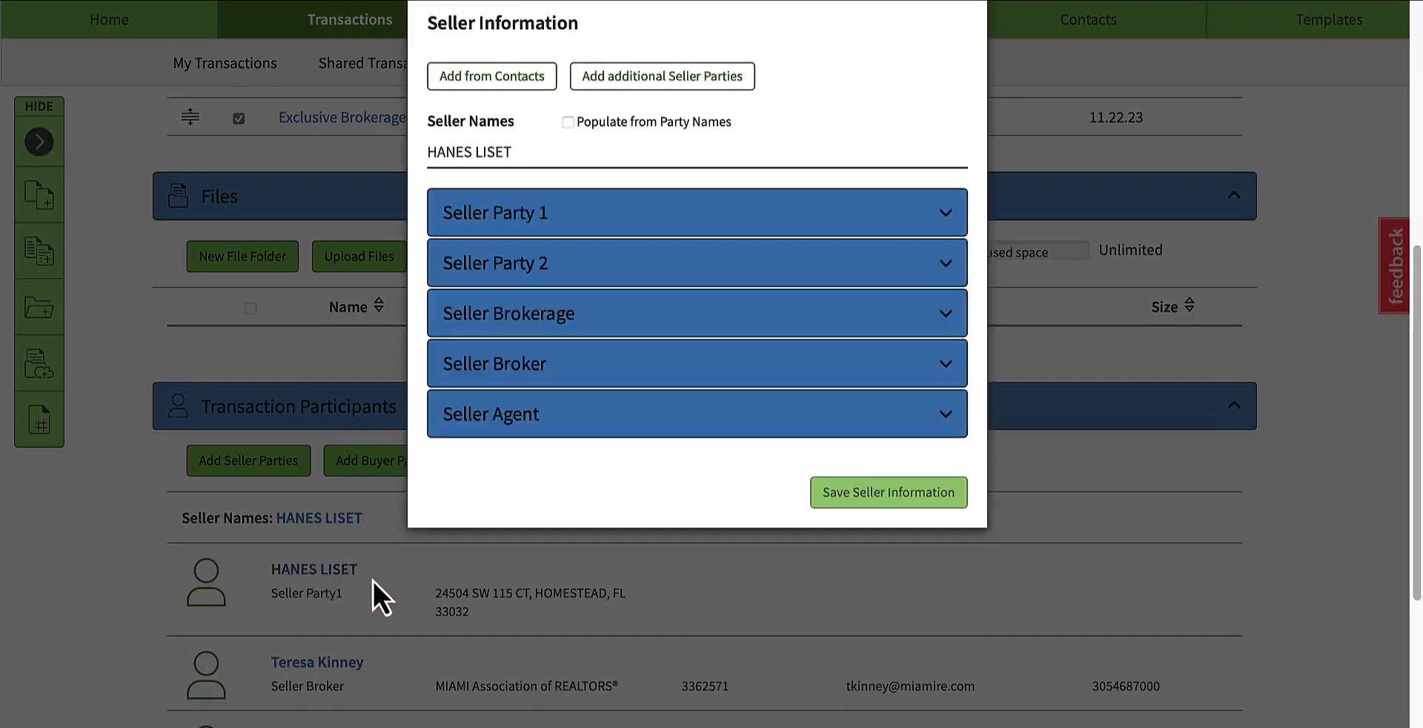
scroll(561, 361, "down", 1)
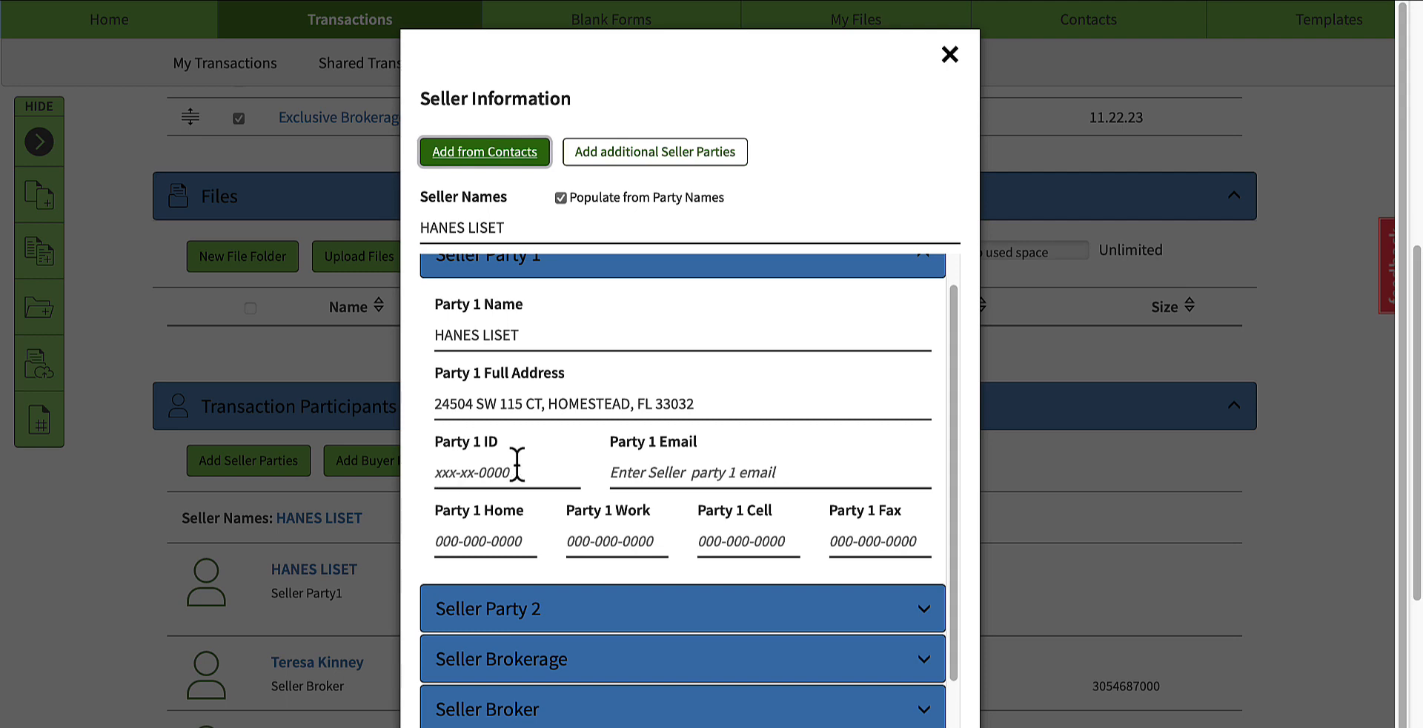
left_click(650, 474)
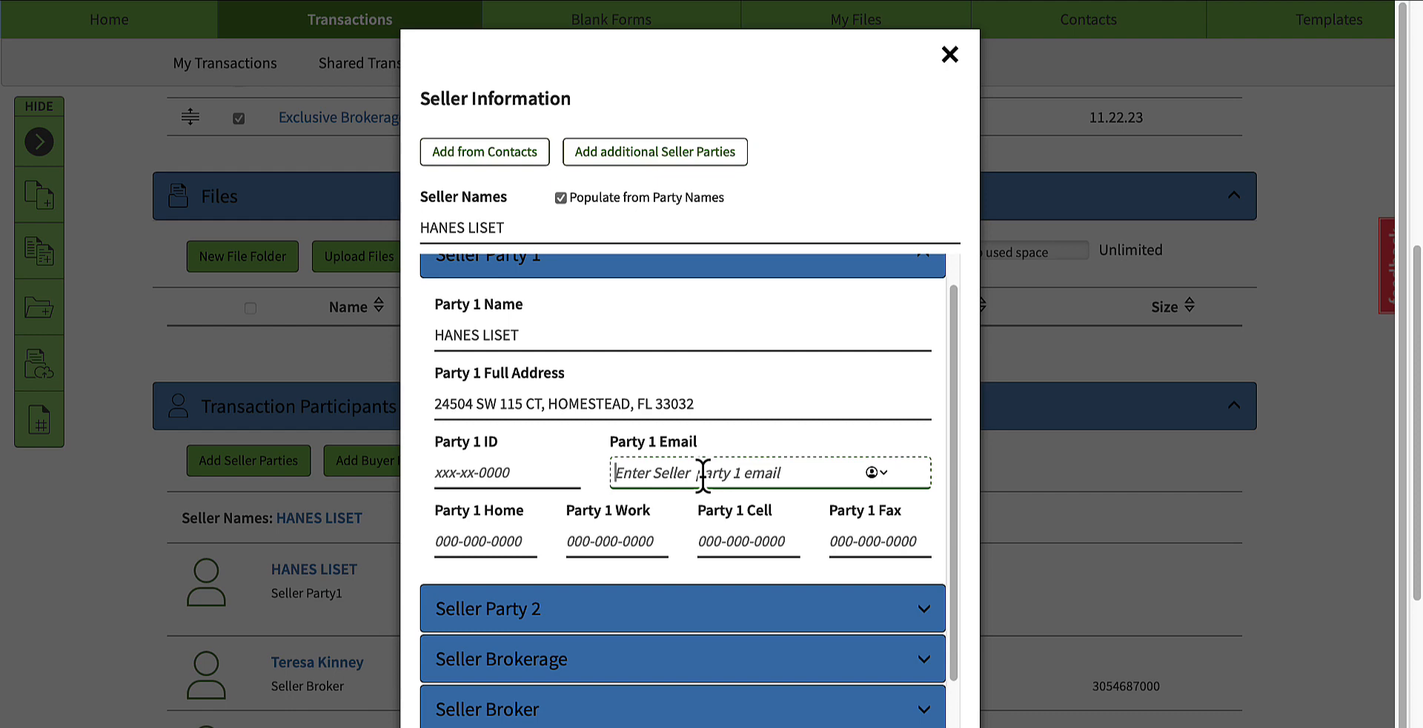
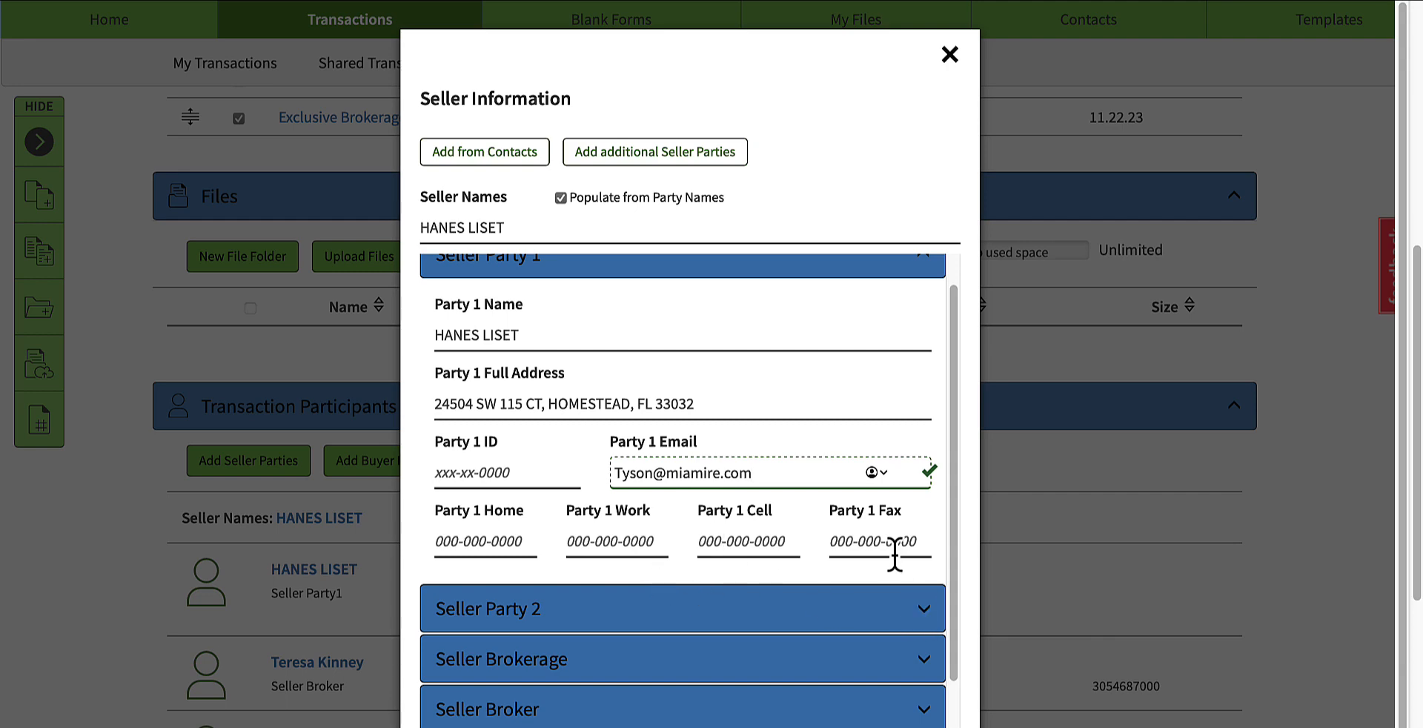
Step: Examine the Seller Party 2 name, address, ID, email and phone fields without filling them in
scroll(889, 541, "down", 3)
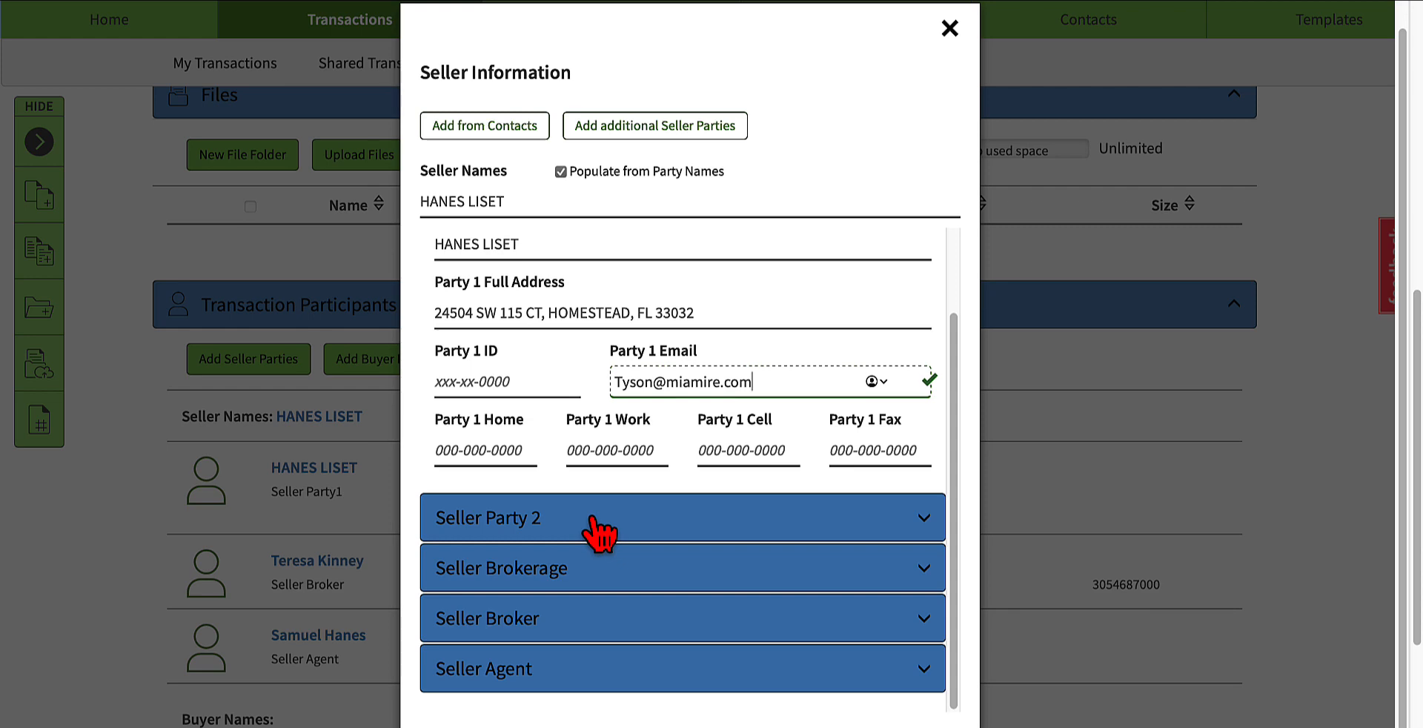
left_click(628, 519)
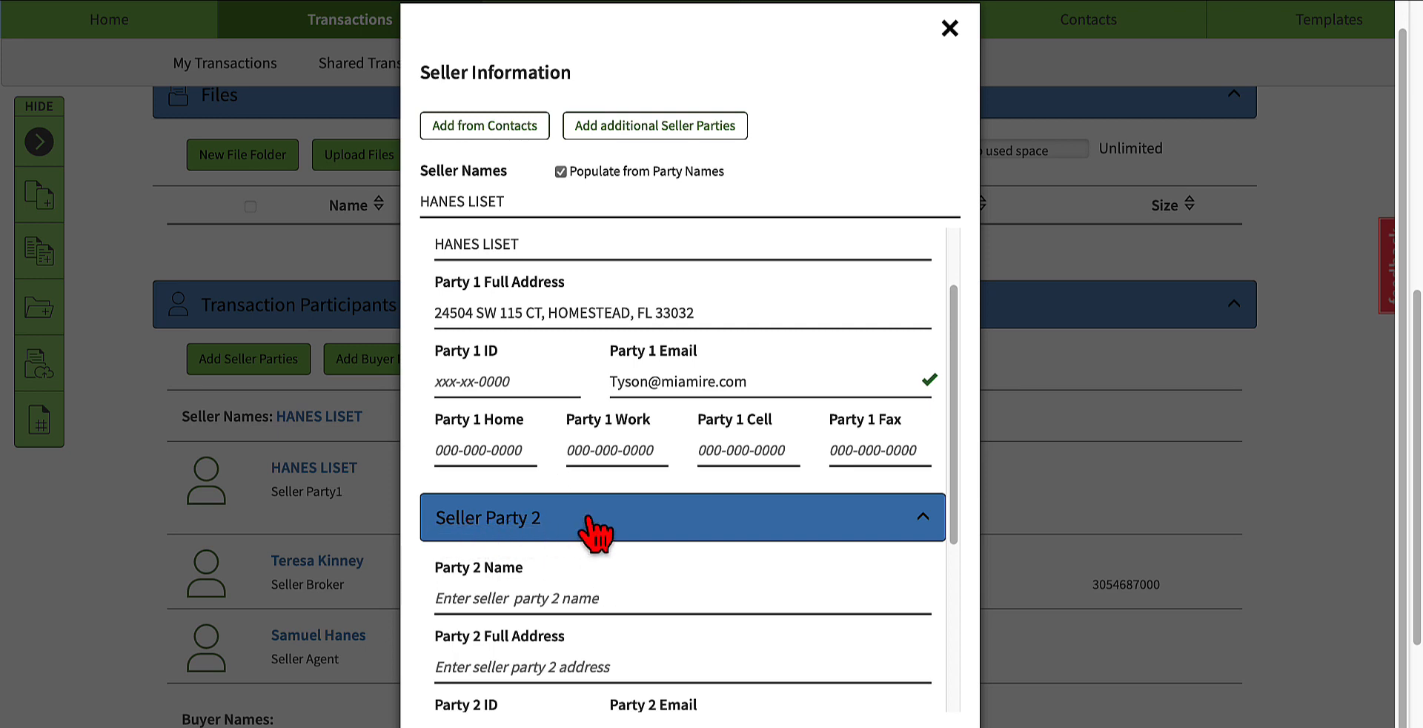
scroll(478, 547, "down", 1)
left_click(533, 569)
scroll(531, 585, "down", 2)
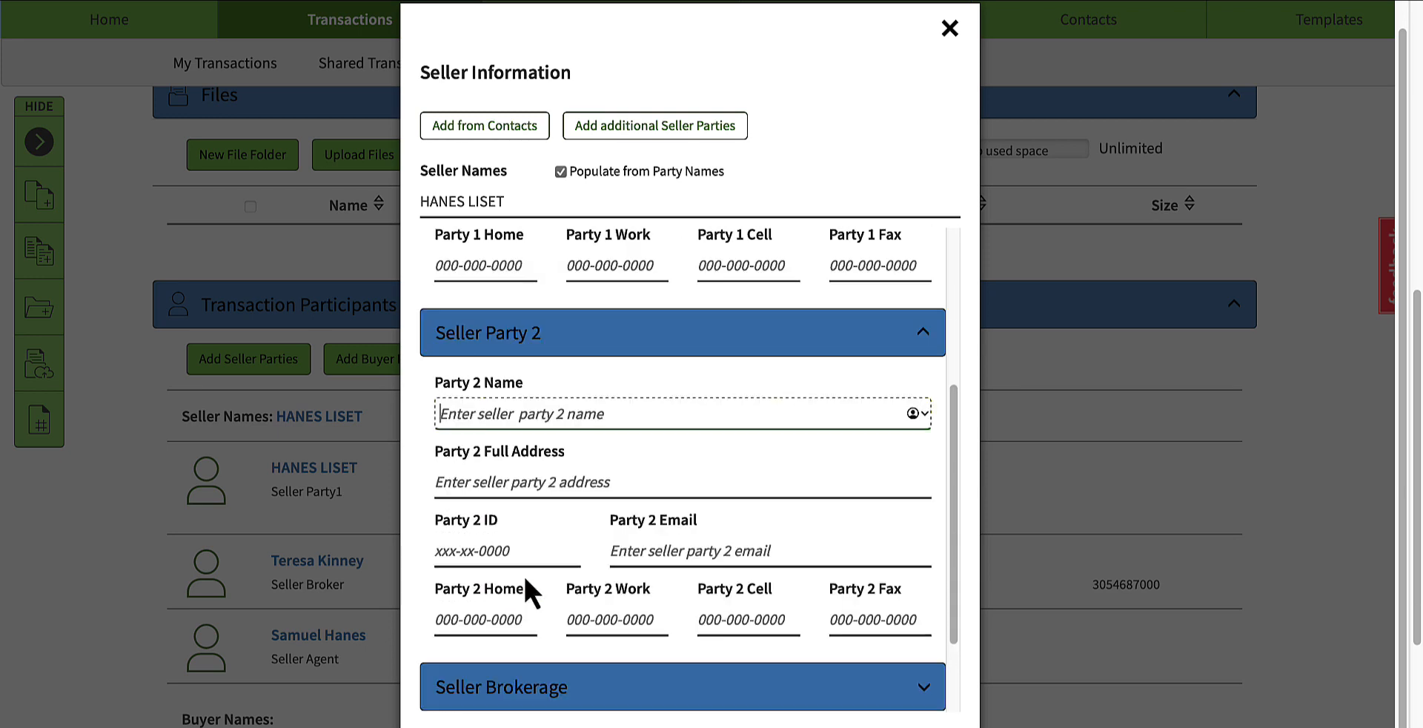
left_click(510, 489)
left_click(492, 554)
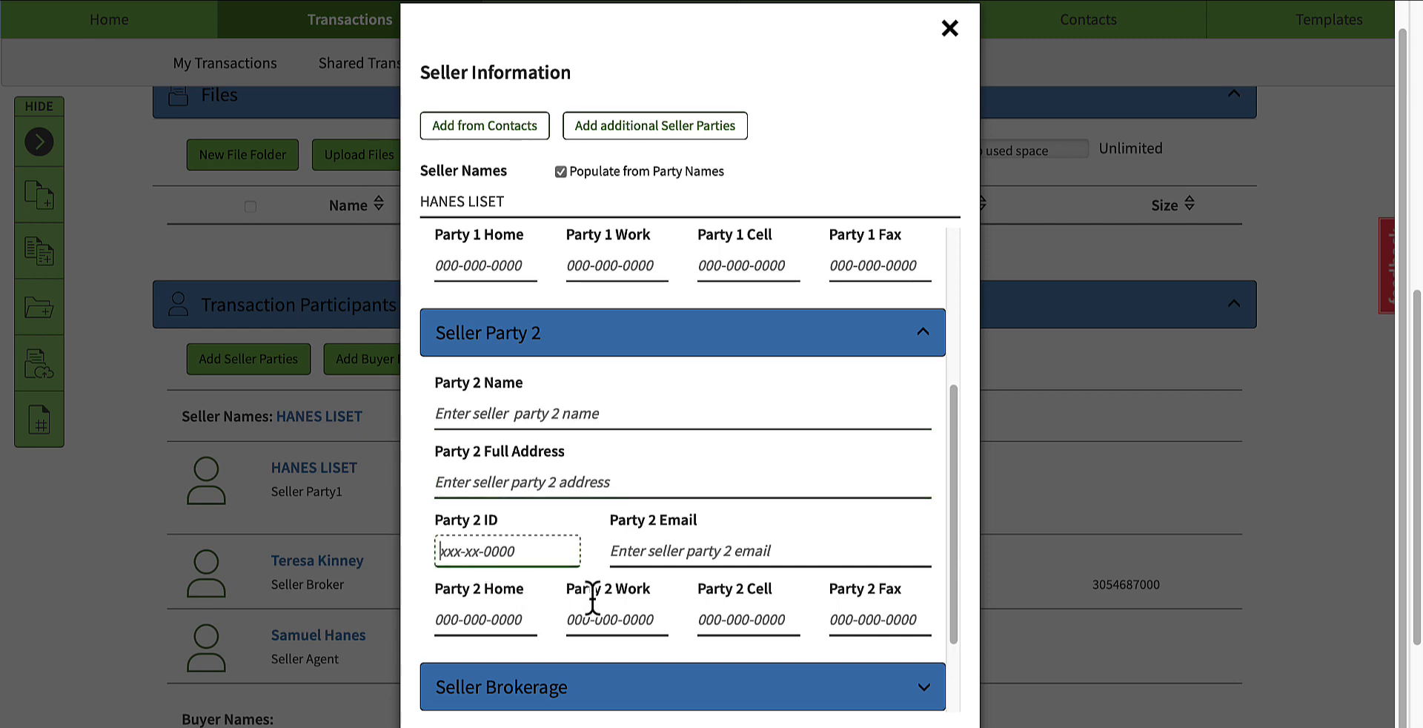
left_click(664, 556)
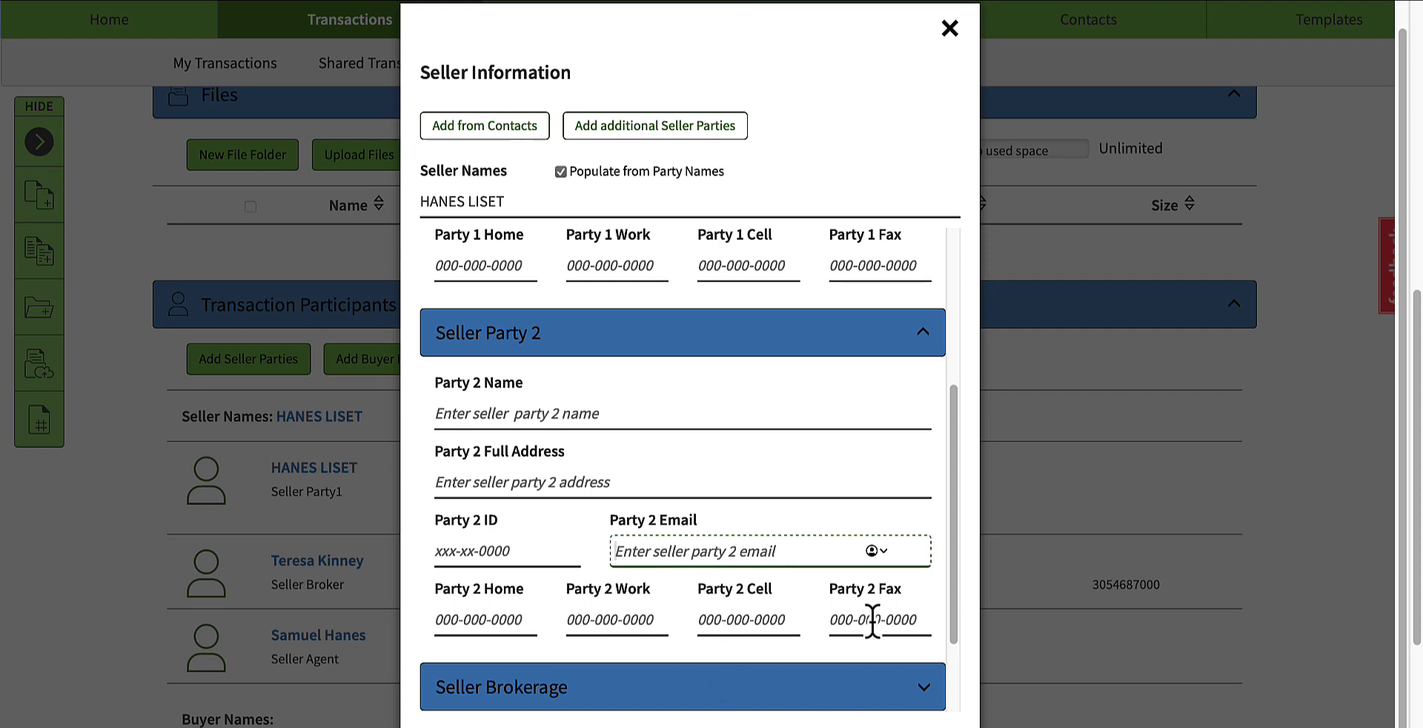
Step: Save the seller information, updating the seller agent's contact and adding the seller party as a new contact
scroll(807, 637, "up", 5)
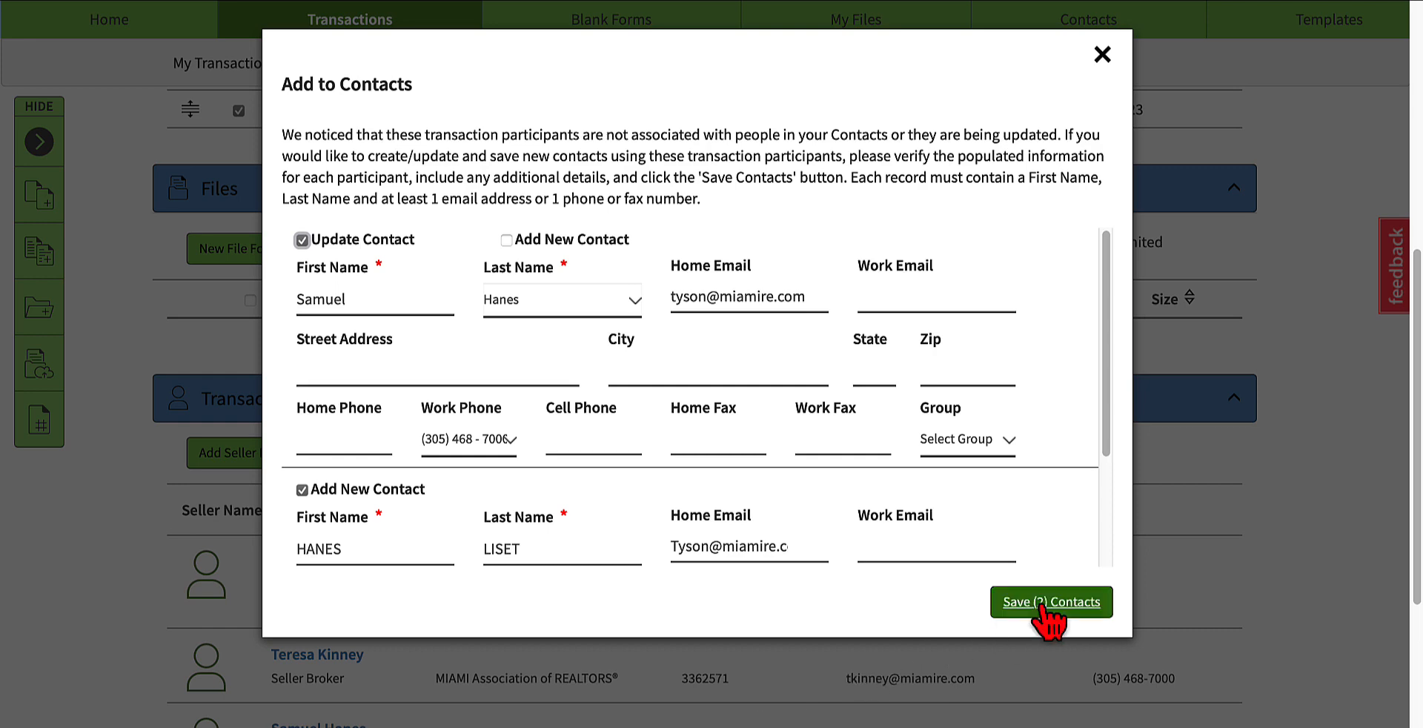
left_click(1076, 602)
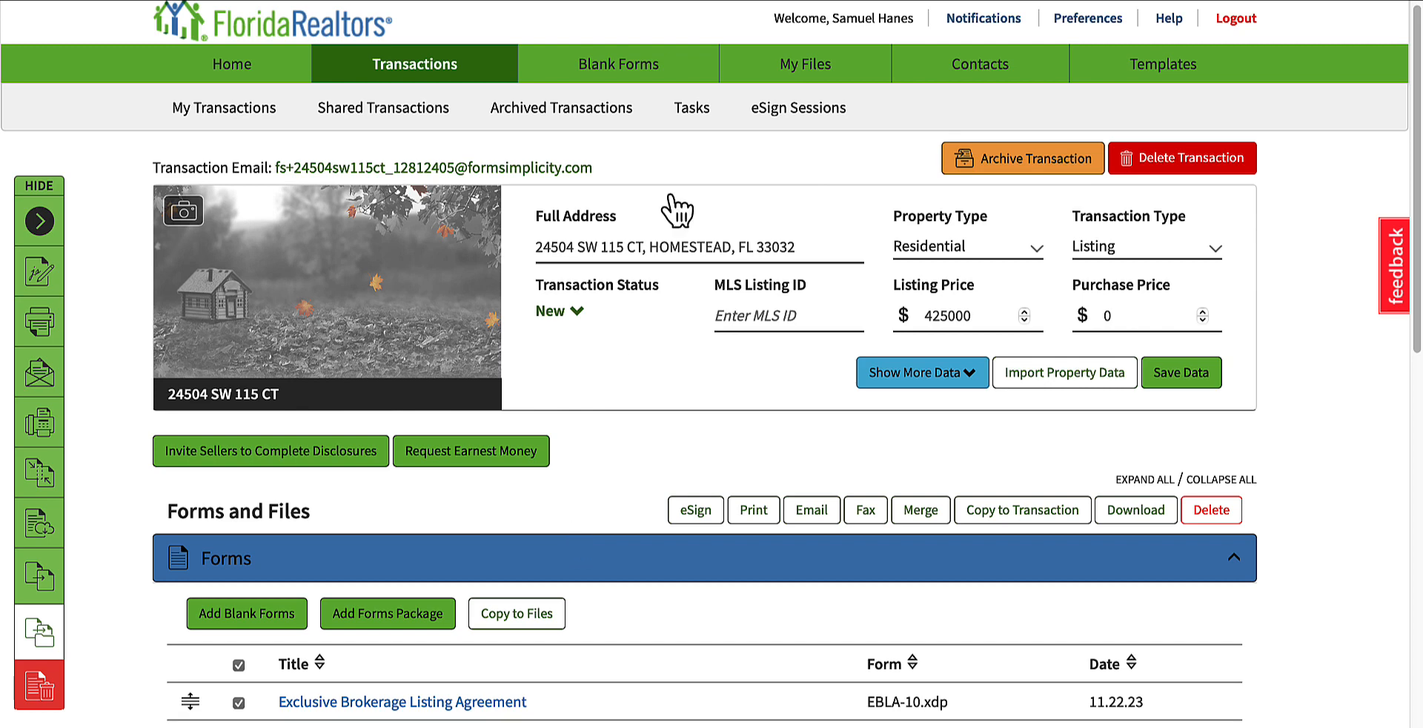
Step: Create a new eSign 2.0 session for the selected form with Seller Party 1 and the Seller Agent as signers
left_click(696, 511)
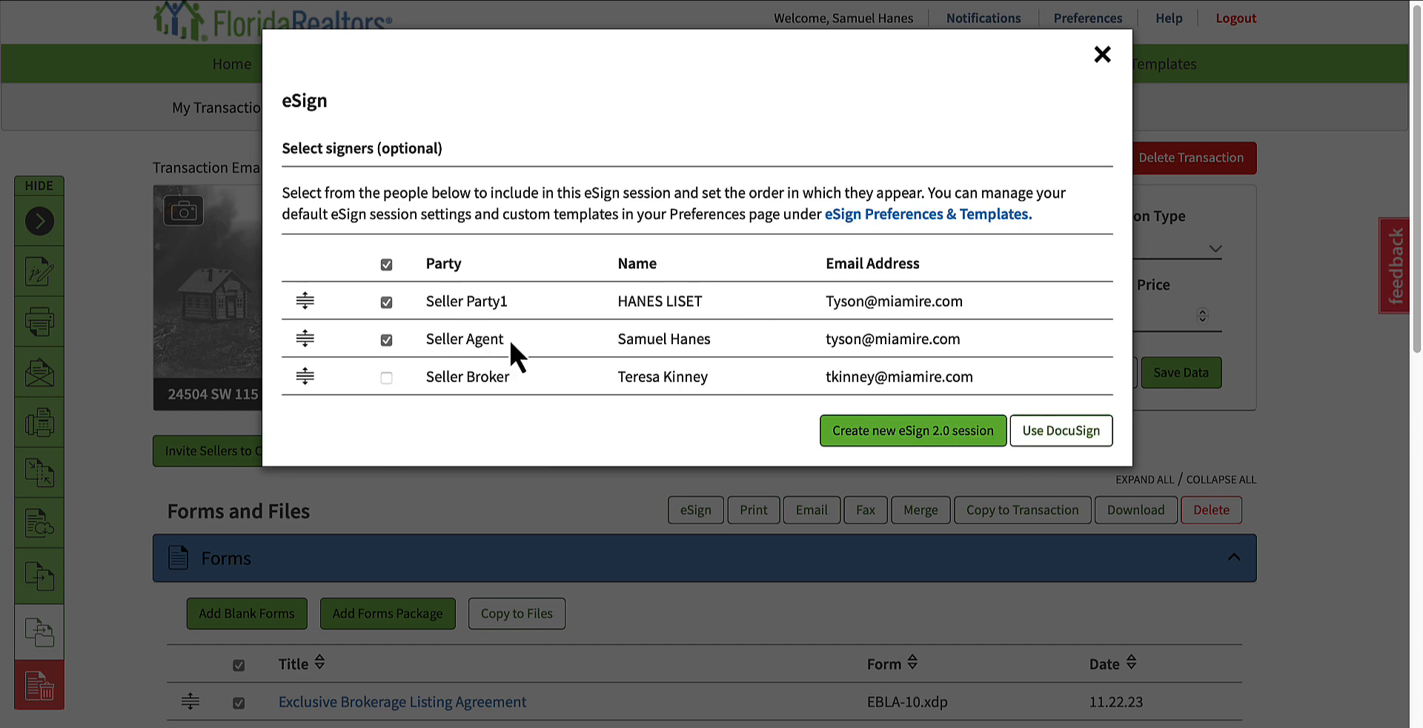
left_click(899, 433)
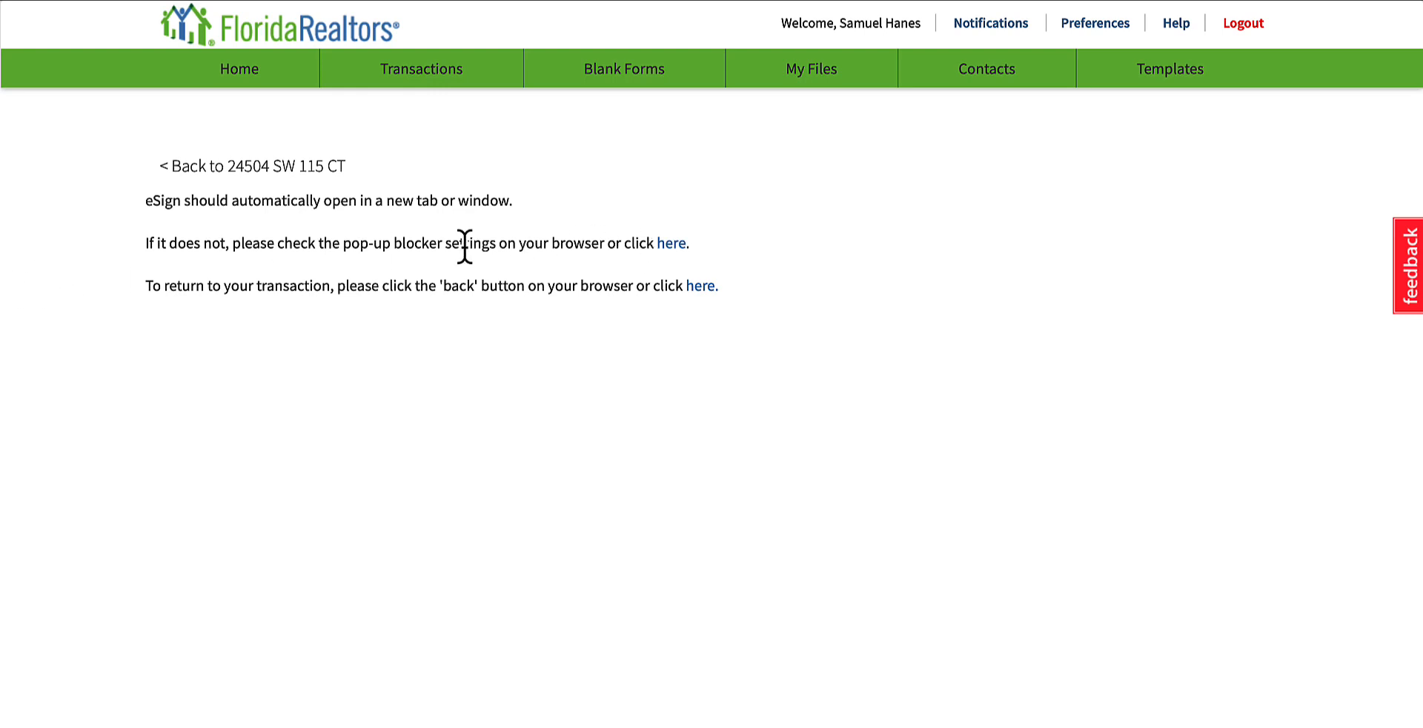
left_click(660, 244)
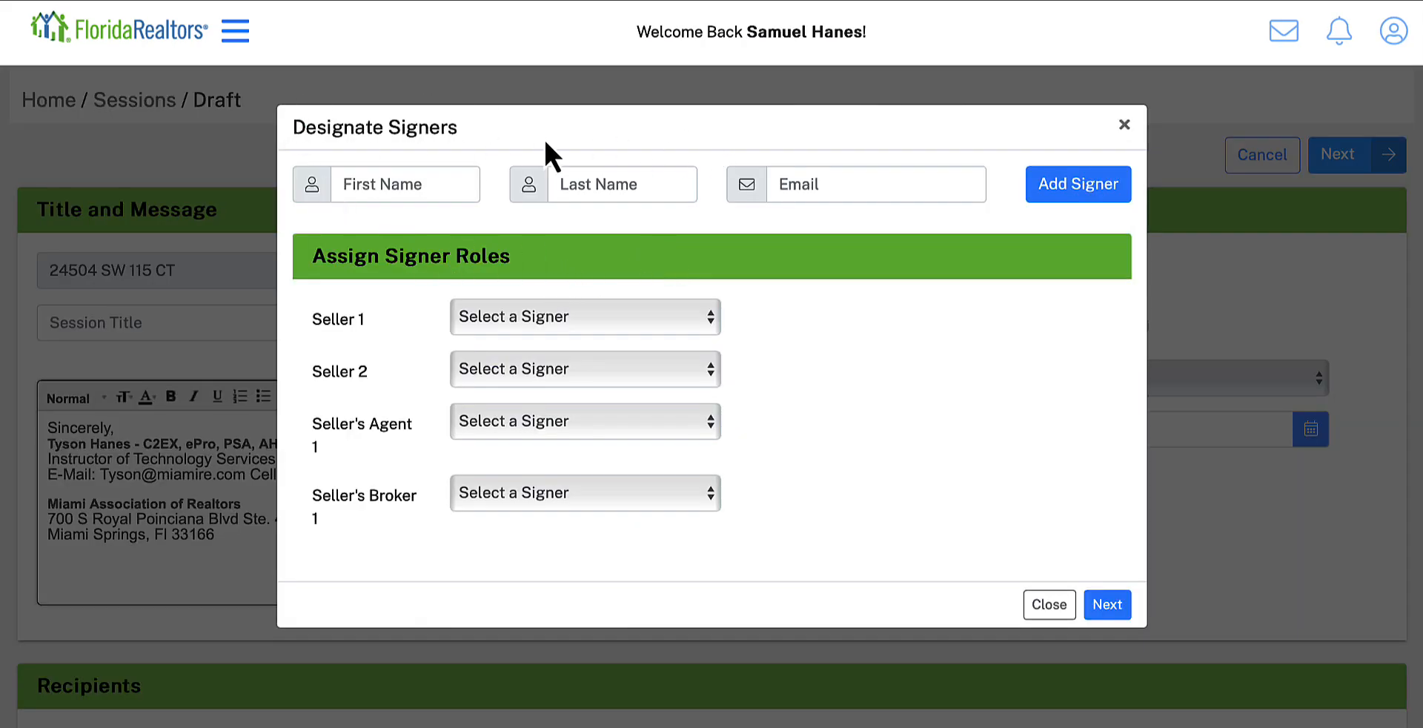
Step: Assign the seller contact to the Seller 1 role and the agent to Seller's Agent 1, leaving Seller's Broker 1 unassigned
left_click(497, 314)
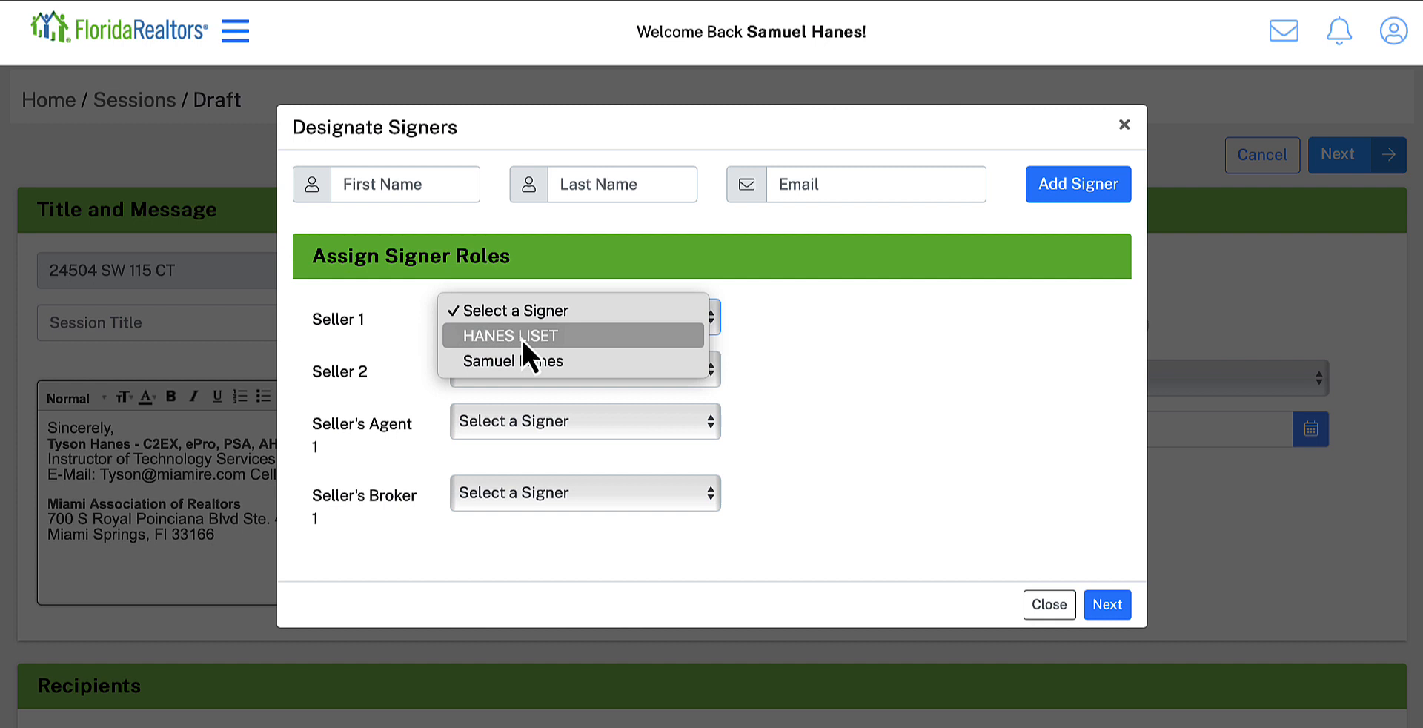
left_click(567, 335)
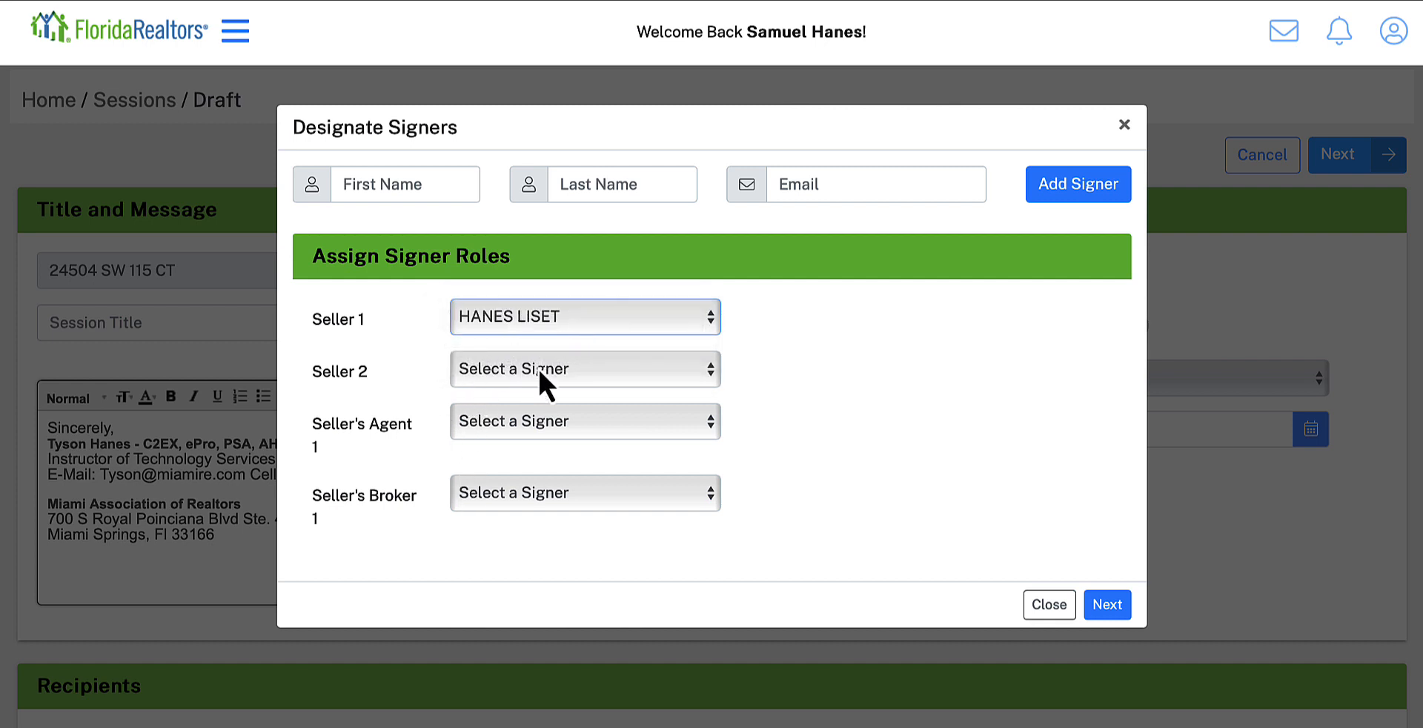
left_click(523, 418)
left_click(580, 459)
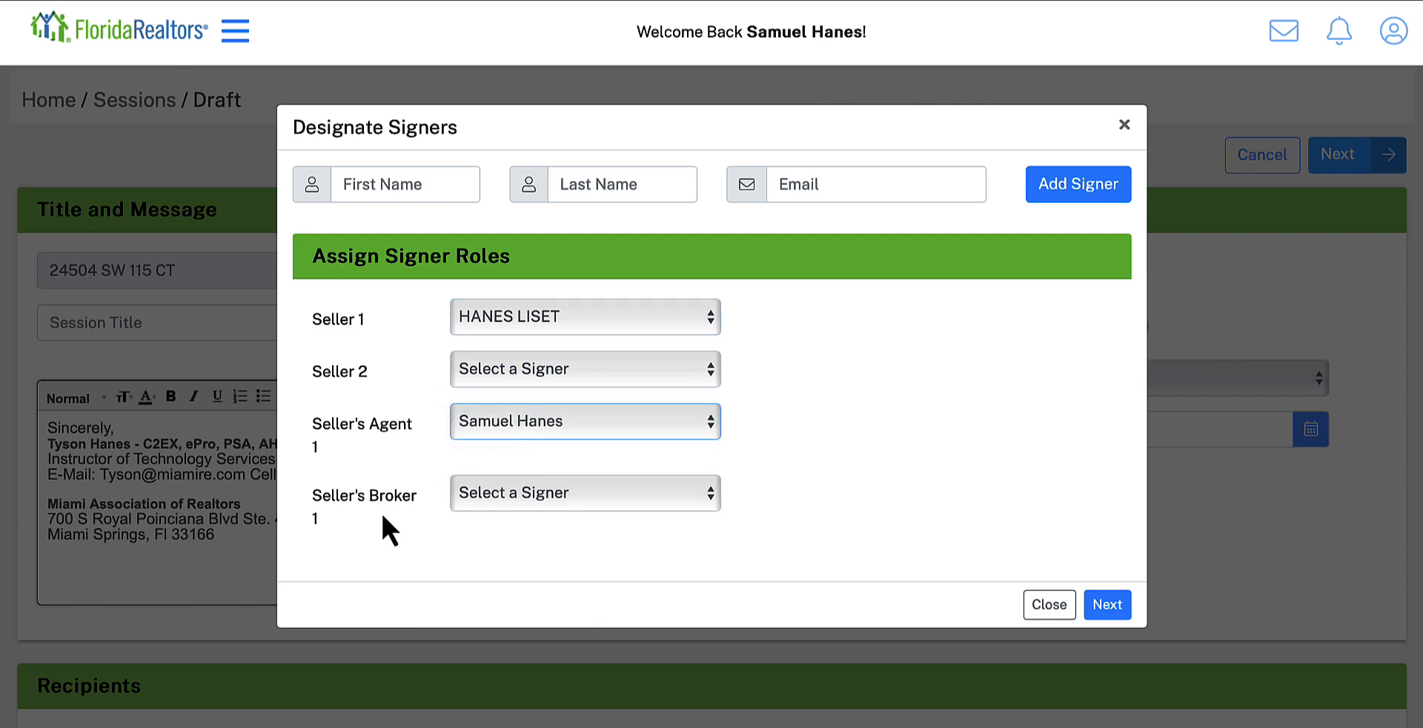
left_click(474, 496)
left_click(809, 504)
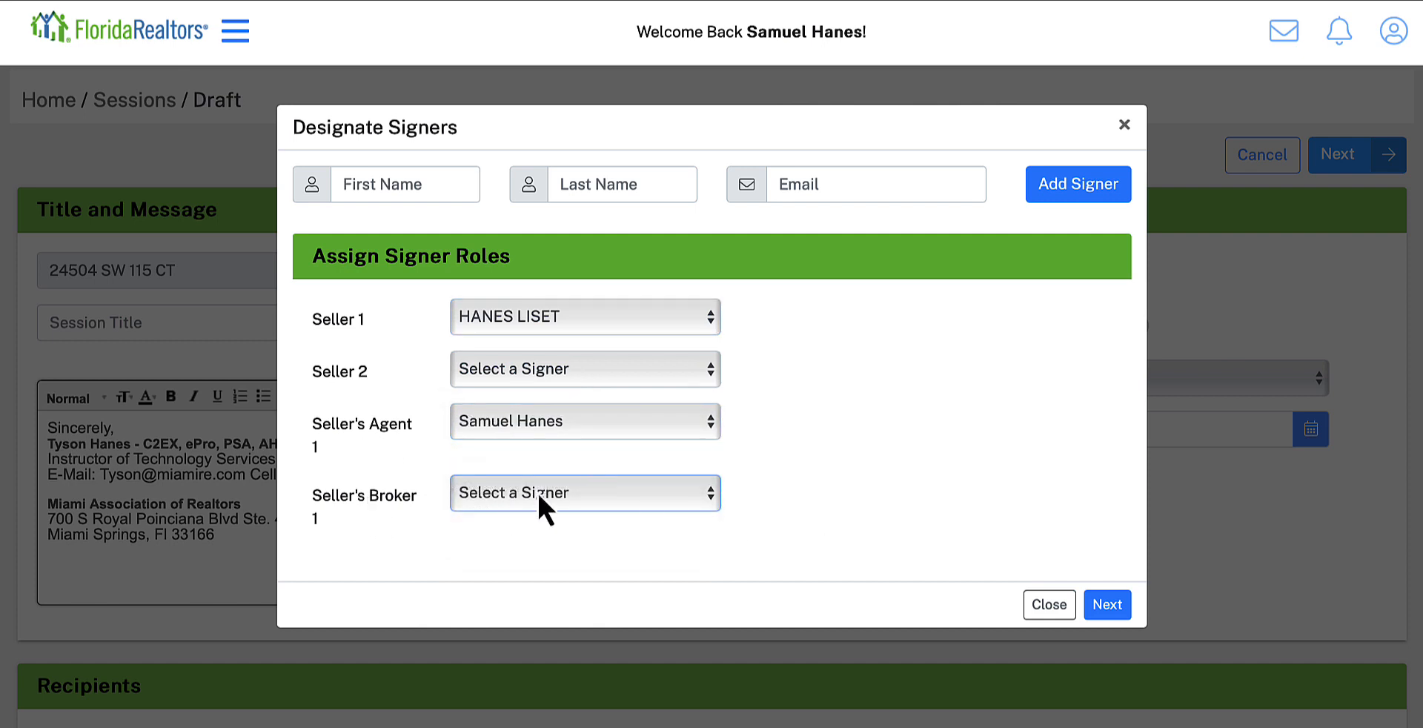
Step: Examine the first name, last name and email fields for adding another signer without filling them in
left_click(378, 187)
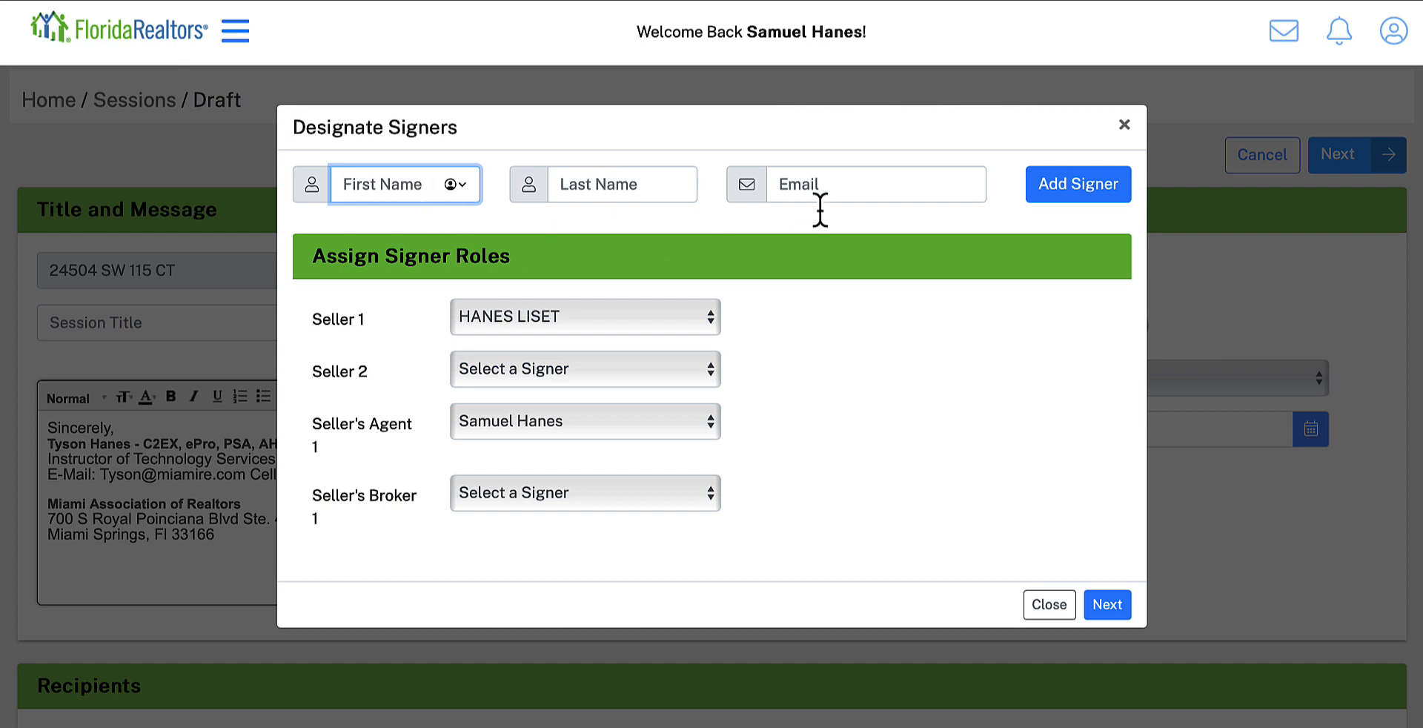
left_click(828, 183)
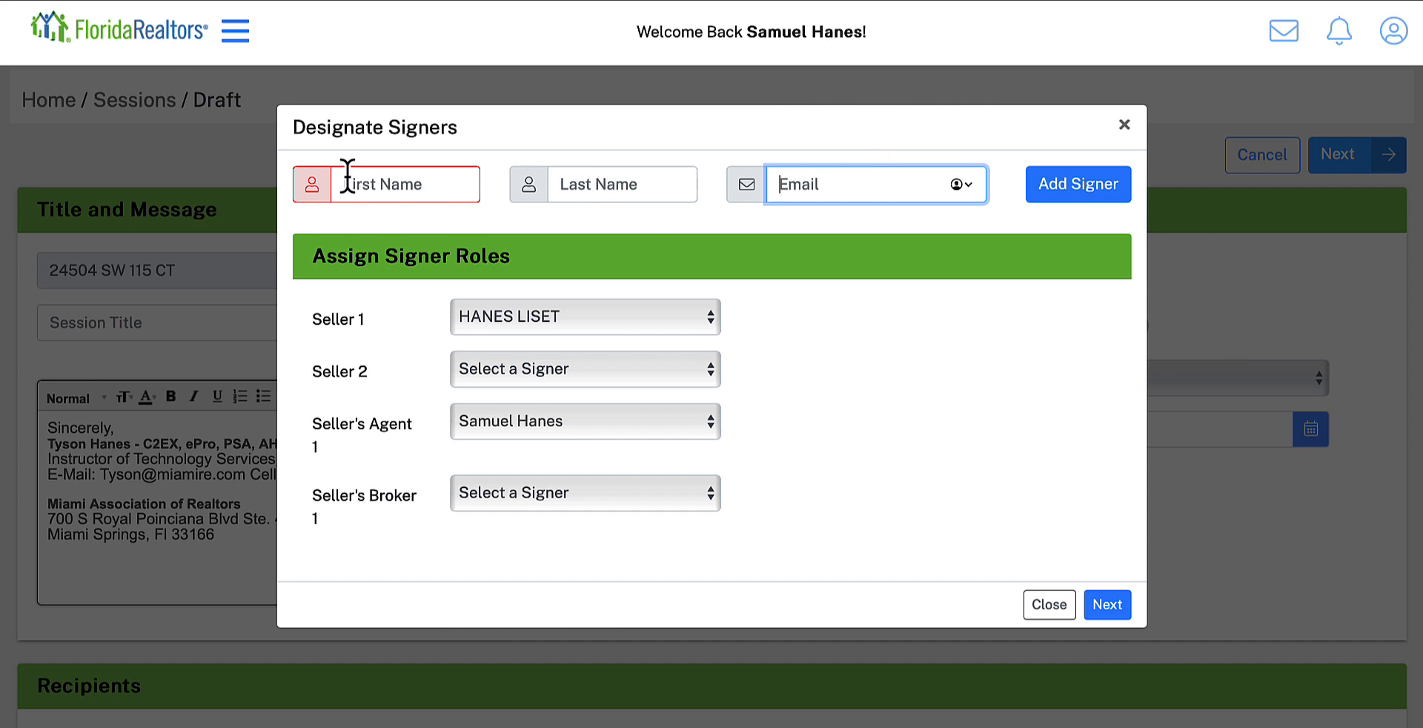
left_click(384, 187)
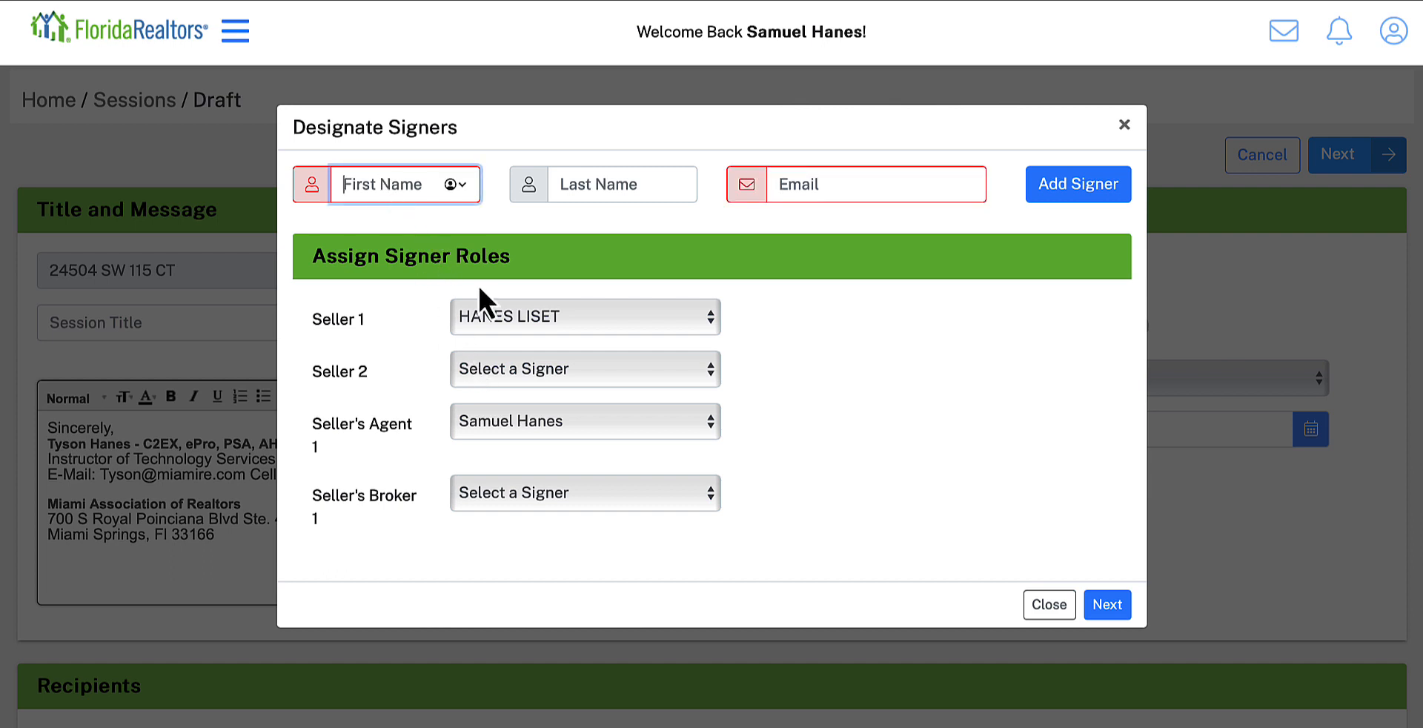
left_click(606, 185)
left_click(842, 178)
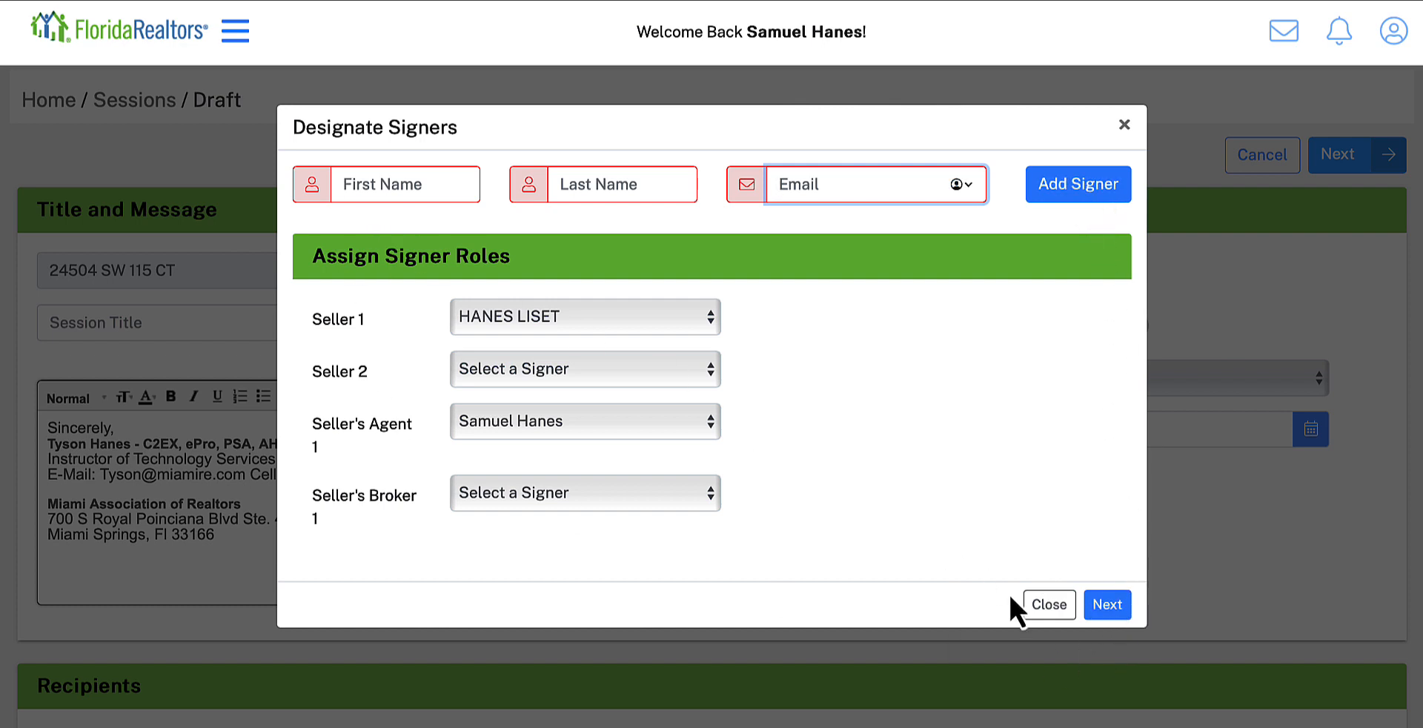
Step: Proceed with the assigned signer roles and remove the signing locations that have no signer from the templates
left_click(1104, 606)
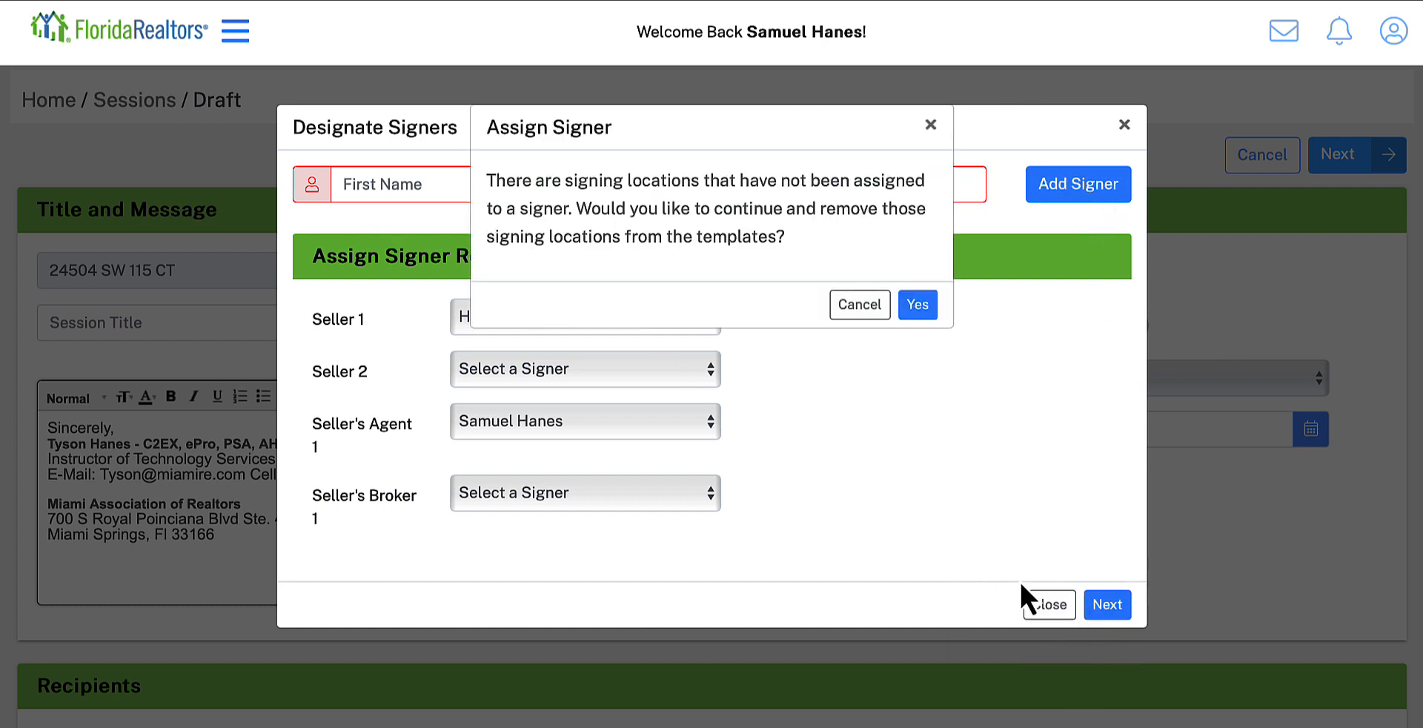
left_click(917, 306)
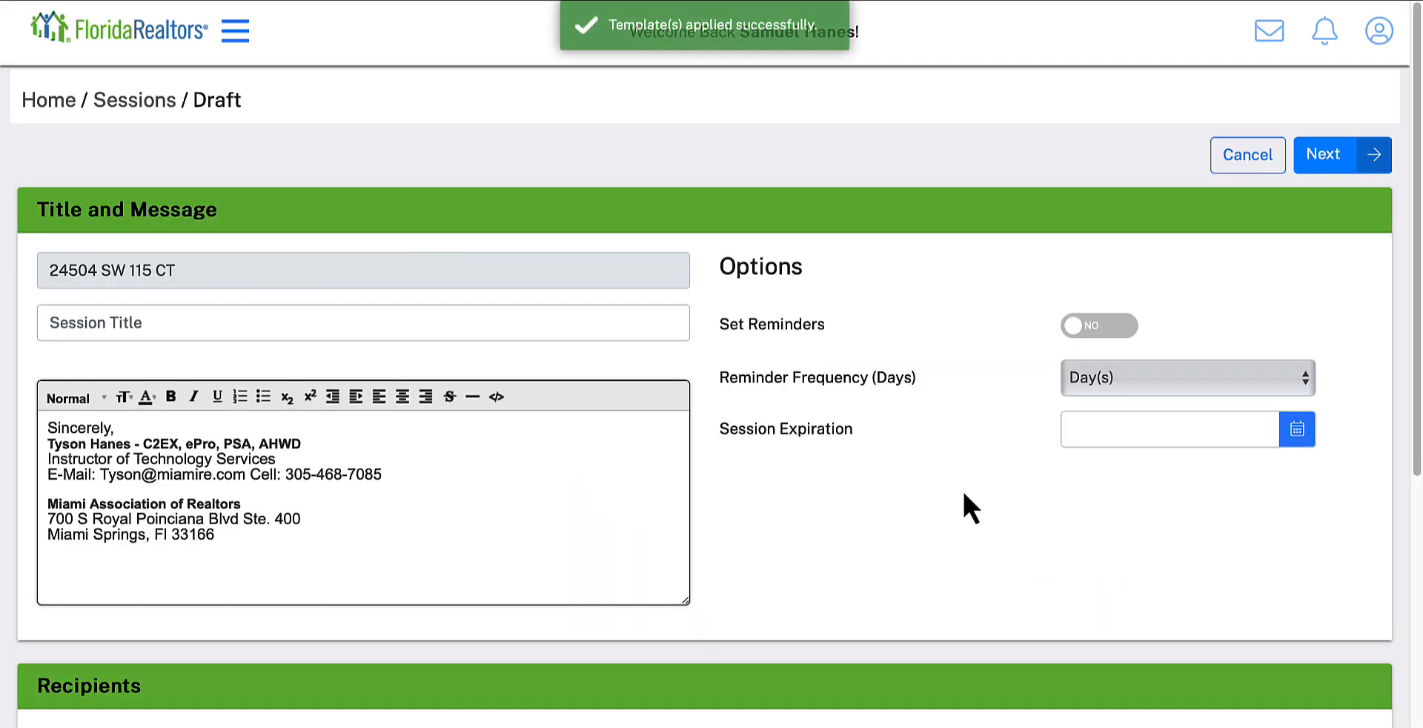
Step: Title the eSign session "Listing Agreement Signature"
scroll(373, 496, "down", 1)
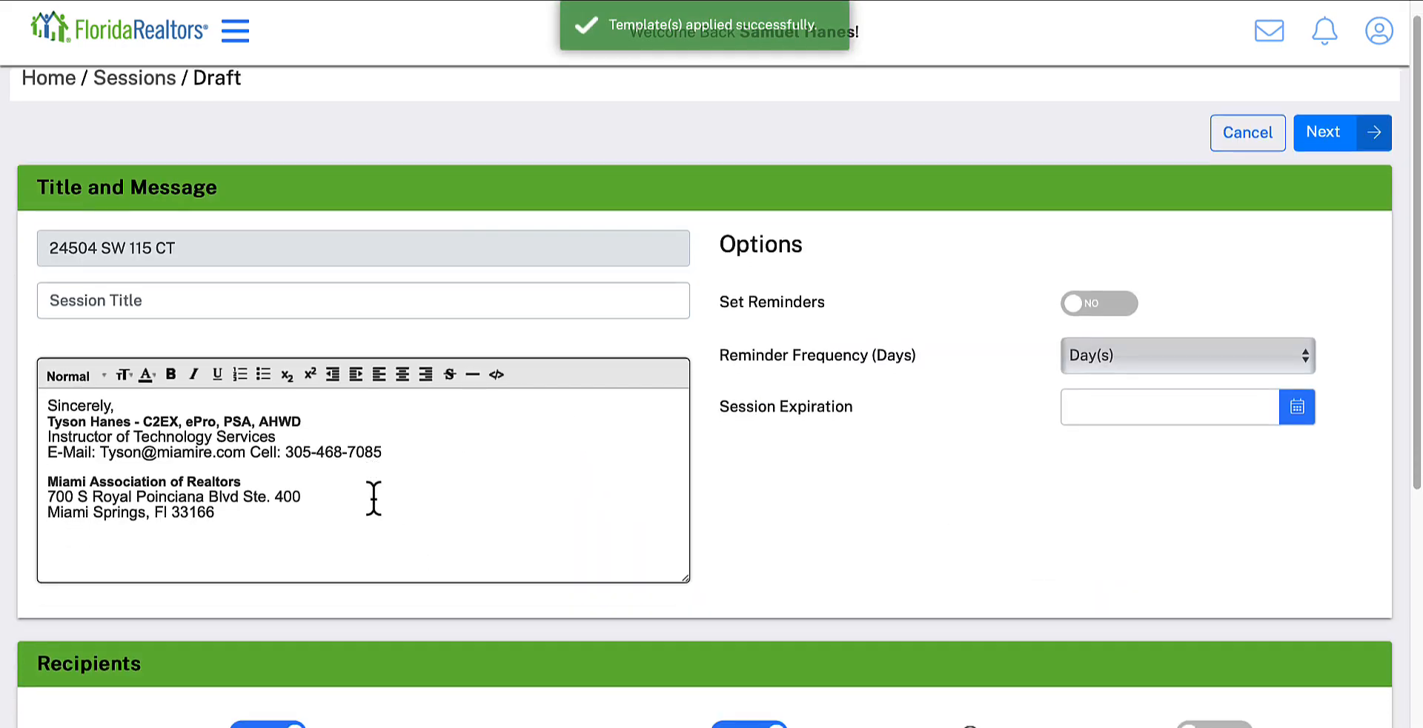
scroll(372, 495, "up", 1)
left_click(123, 334)
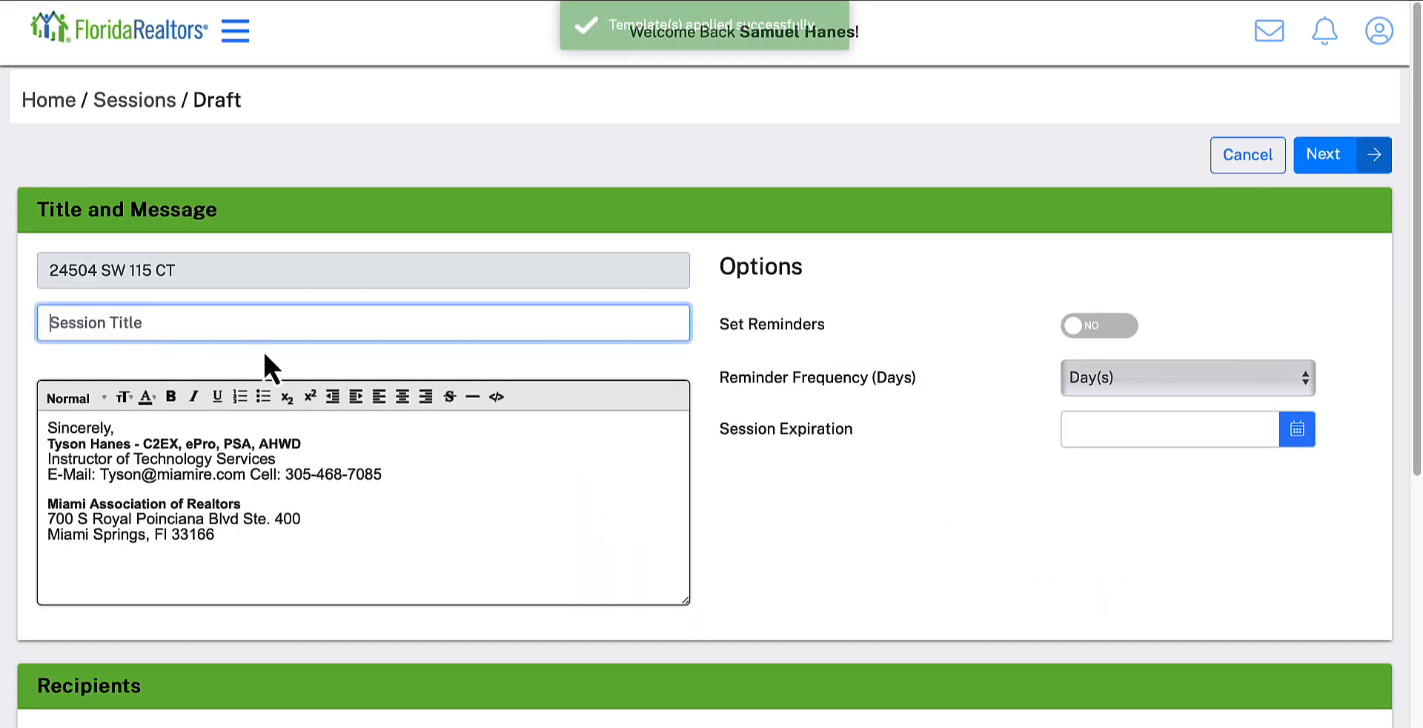
type("Listin")
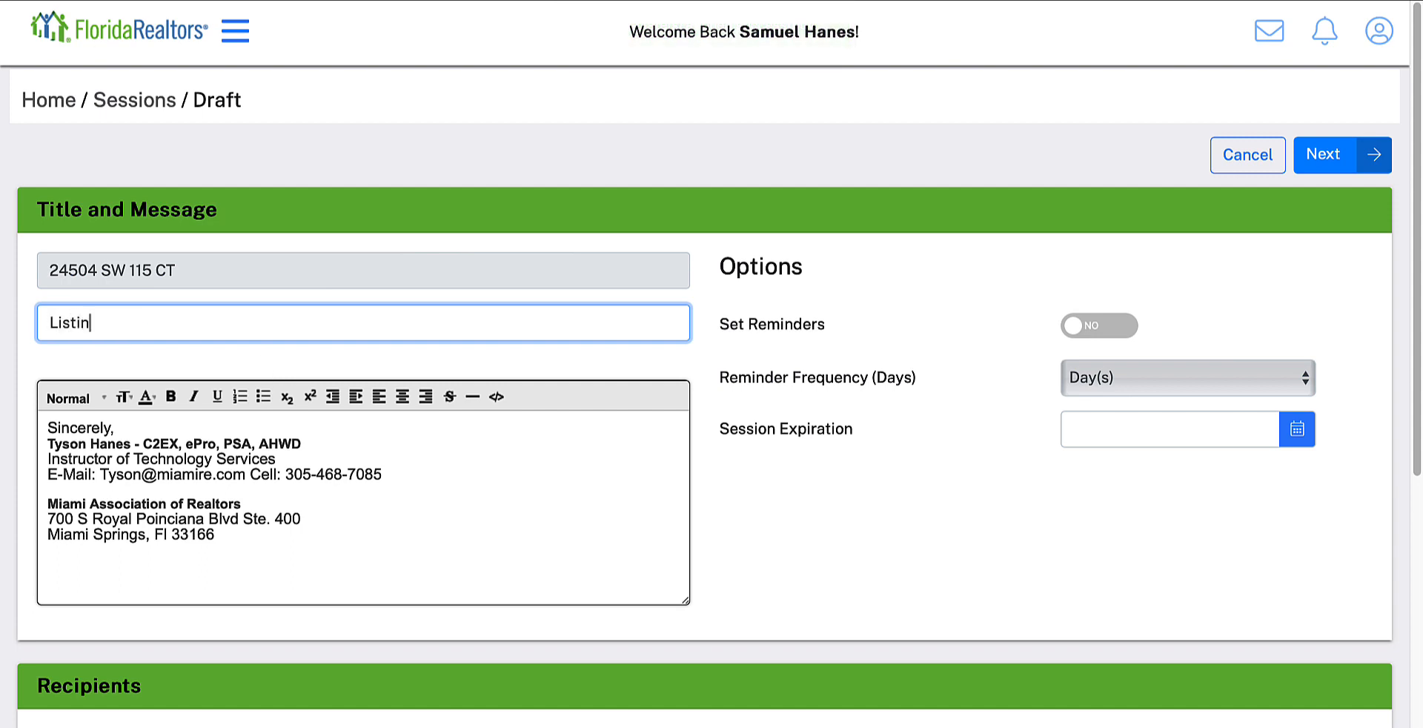
type("g Agreement Signature")
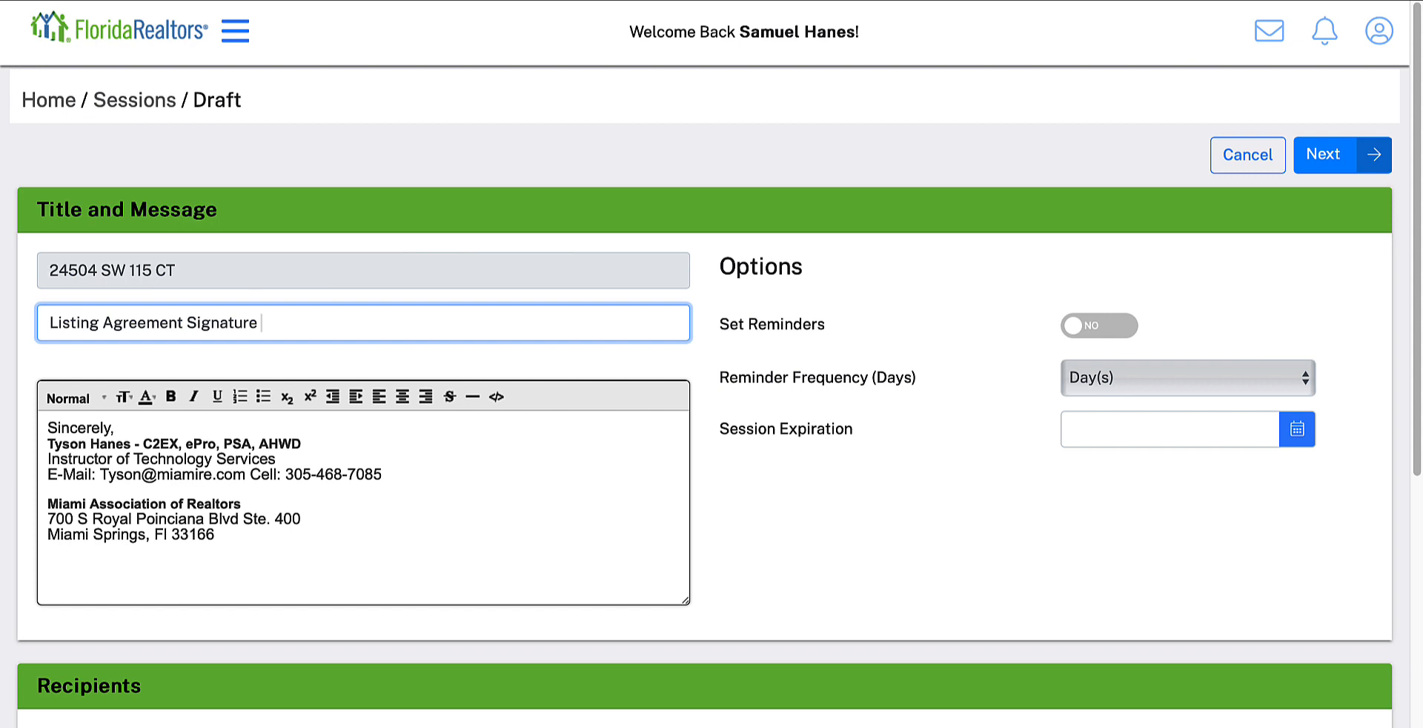
Step: Enable session reminders with a frequency of 2 days and set the session expiration to 11/25/2023
left_click(1104, 328)
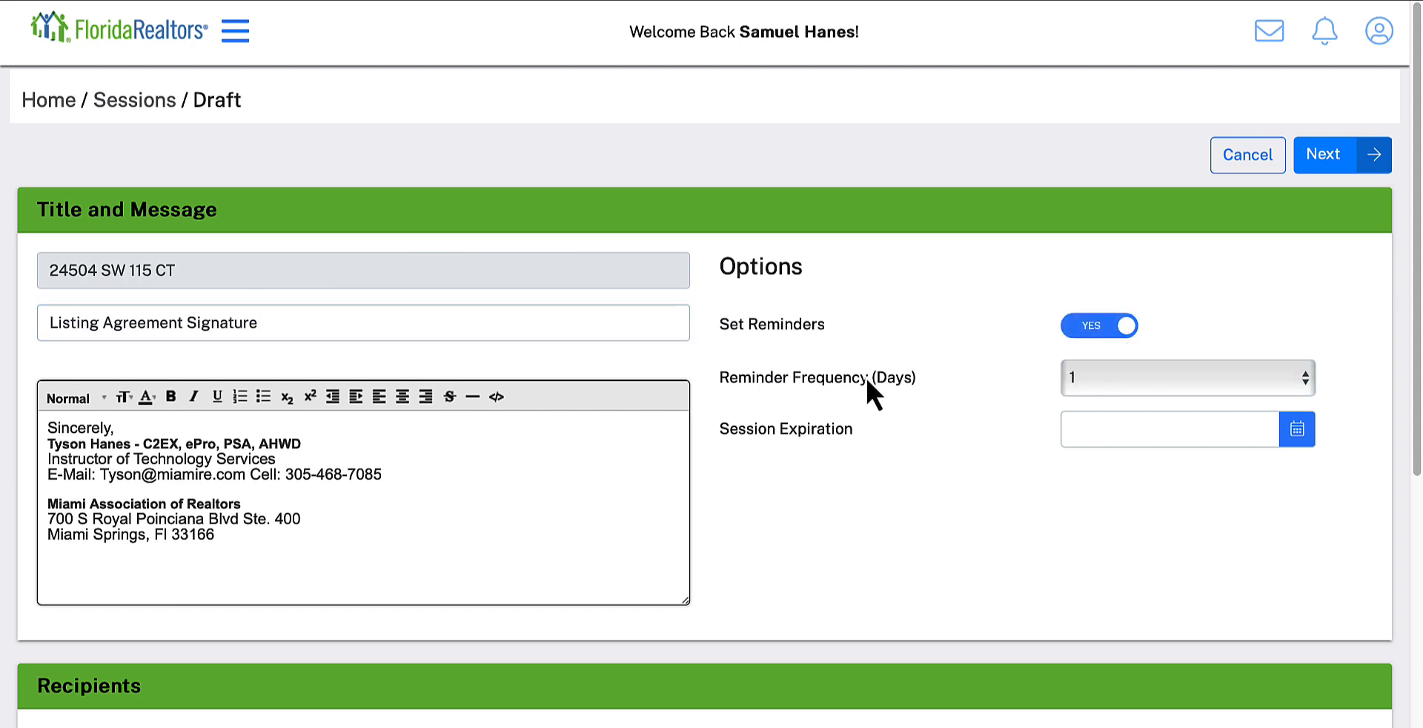
left_click(1130, 378)
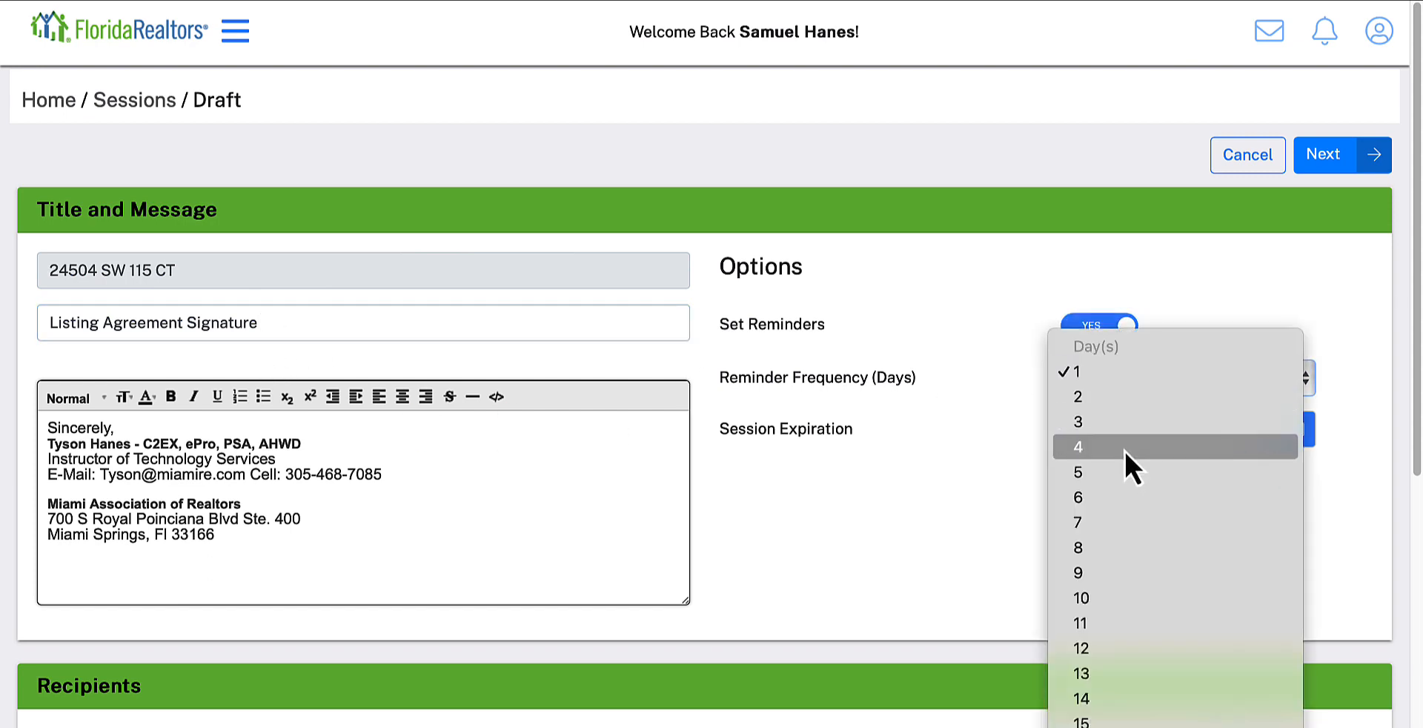
left_click(1110, 403)
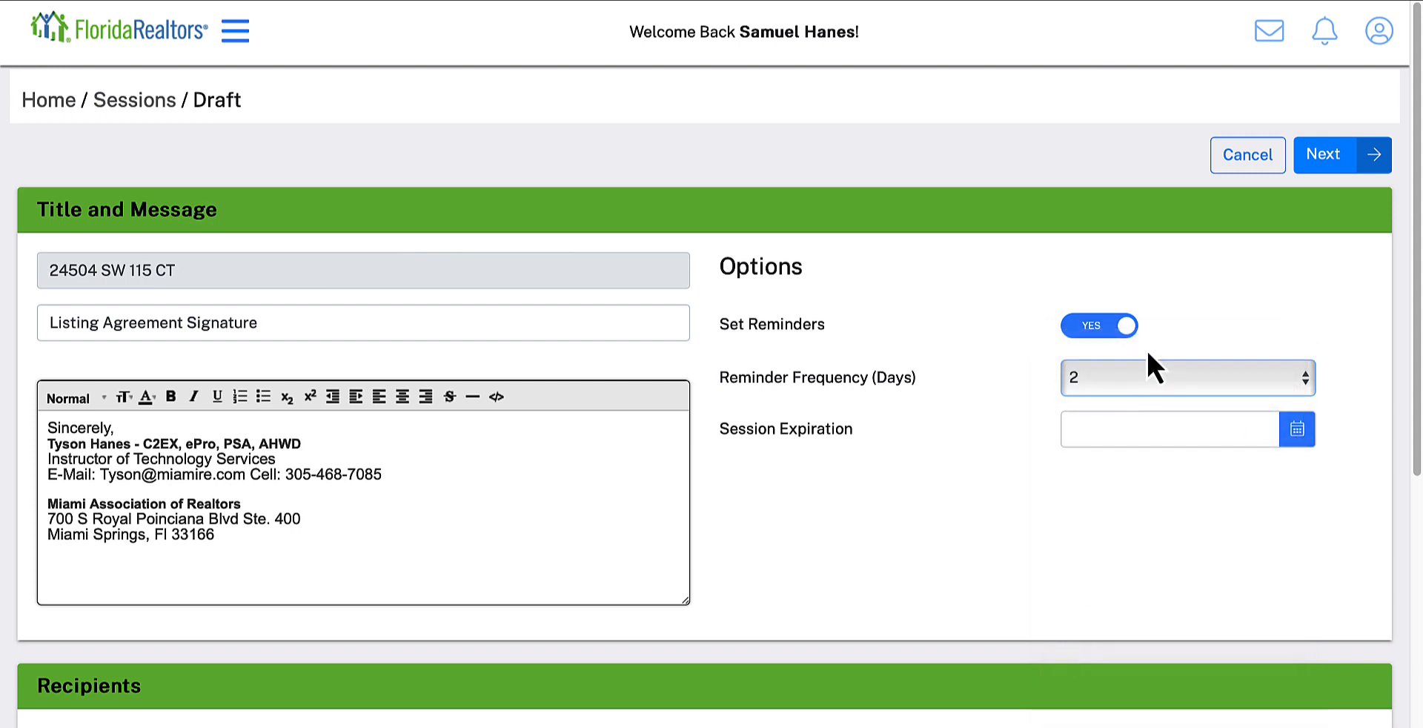
scroll(1178, 487, "down", 1)
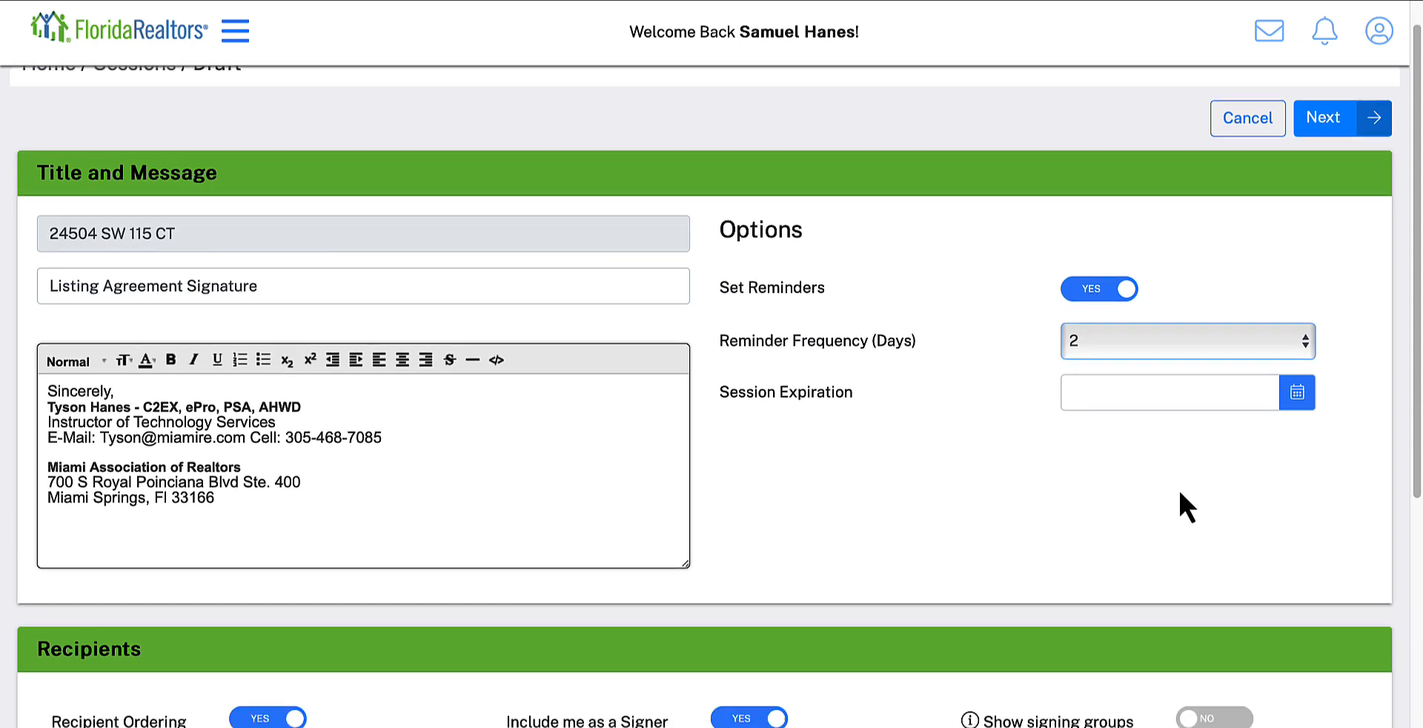
left_click(1297, 392)
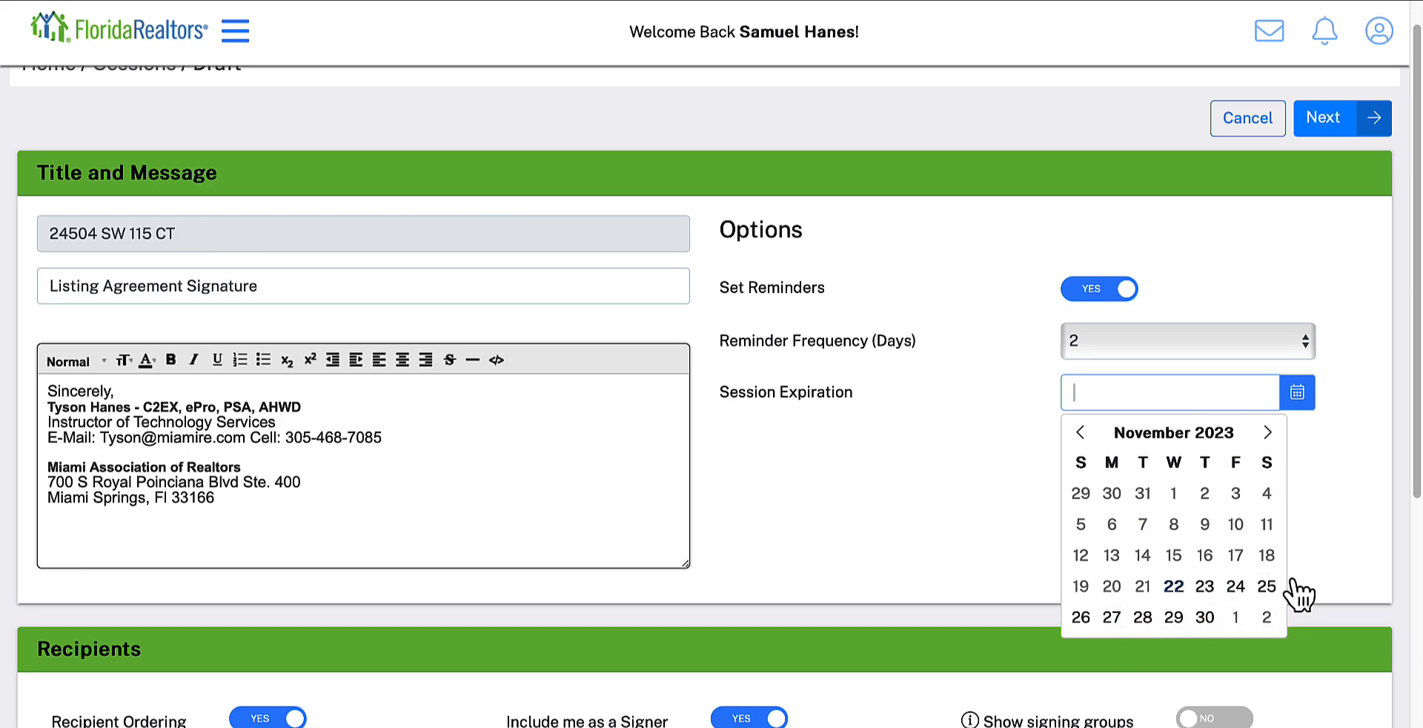
left_click(1267, 588)
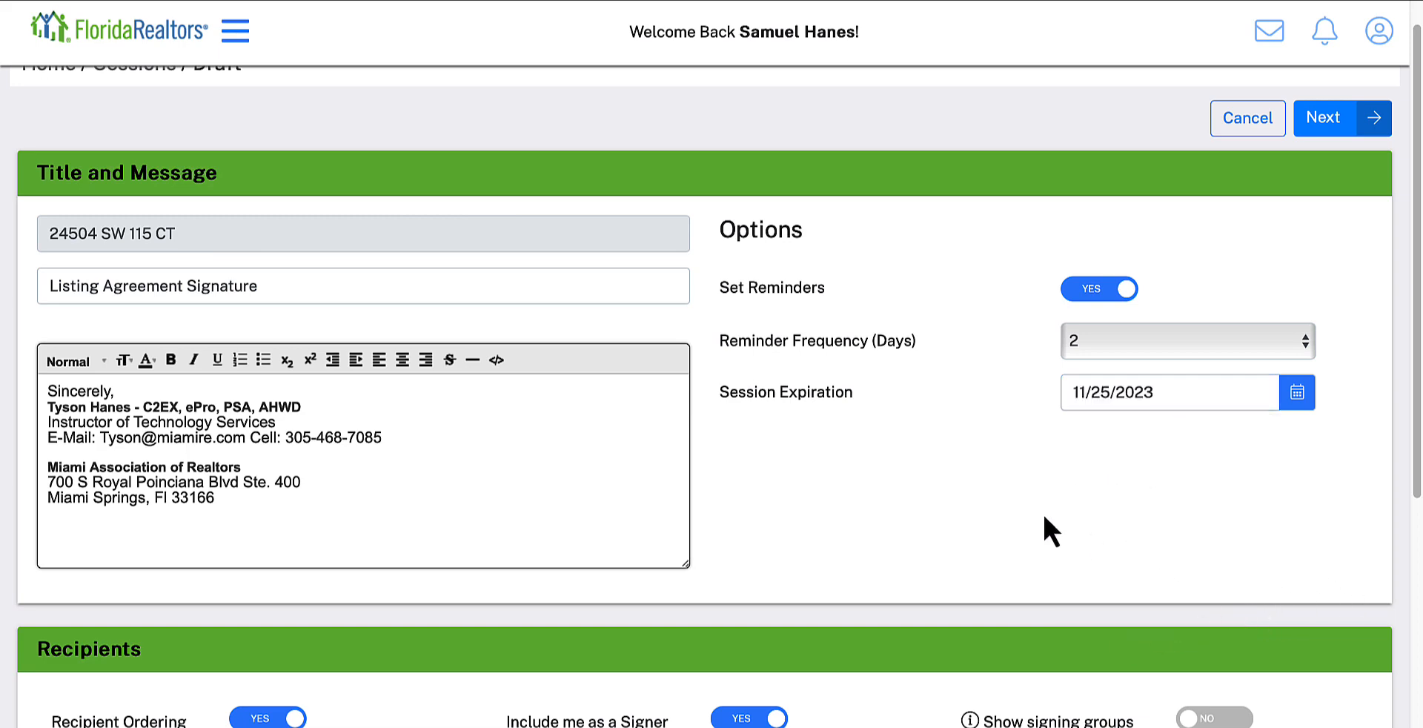
Step: Turn the recipients' Include me as a Signer option off and back on
scroll(1055, 486, "down", 5)
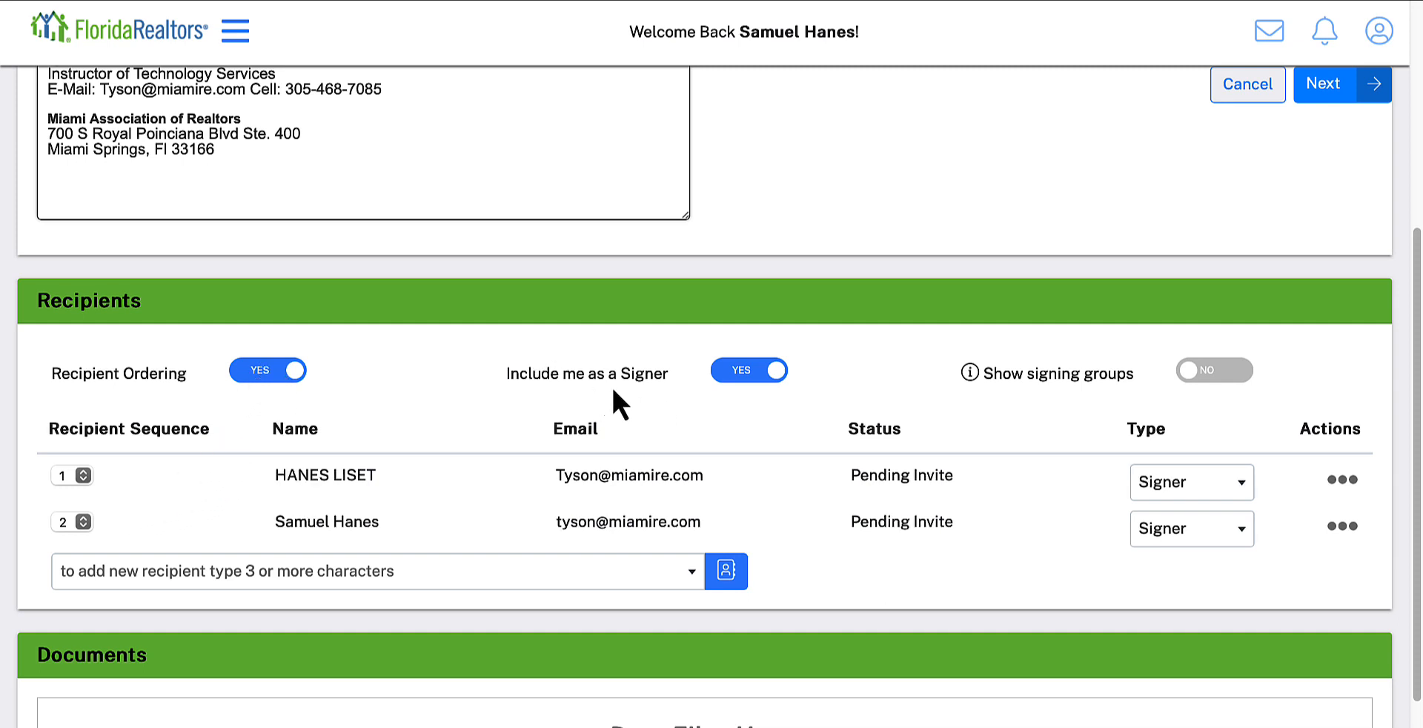
left_click(751, 379)
left_click(752, 377)
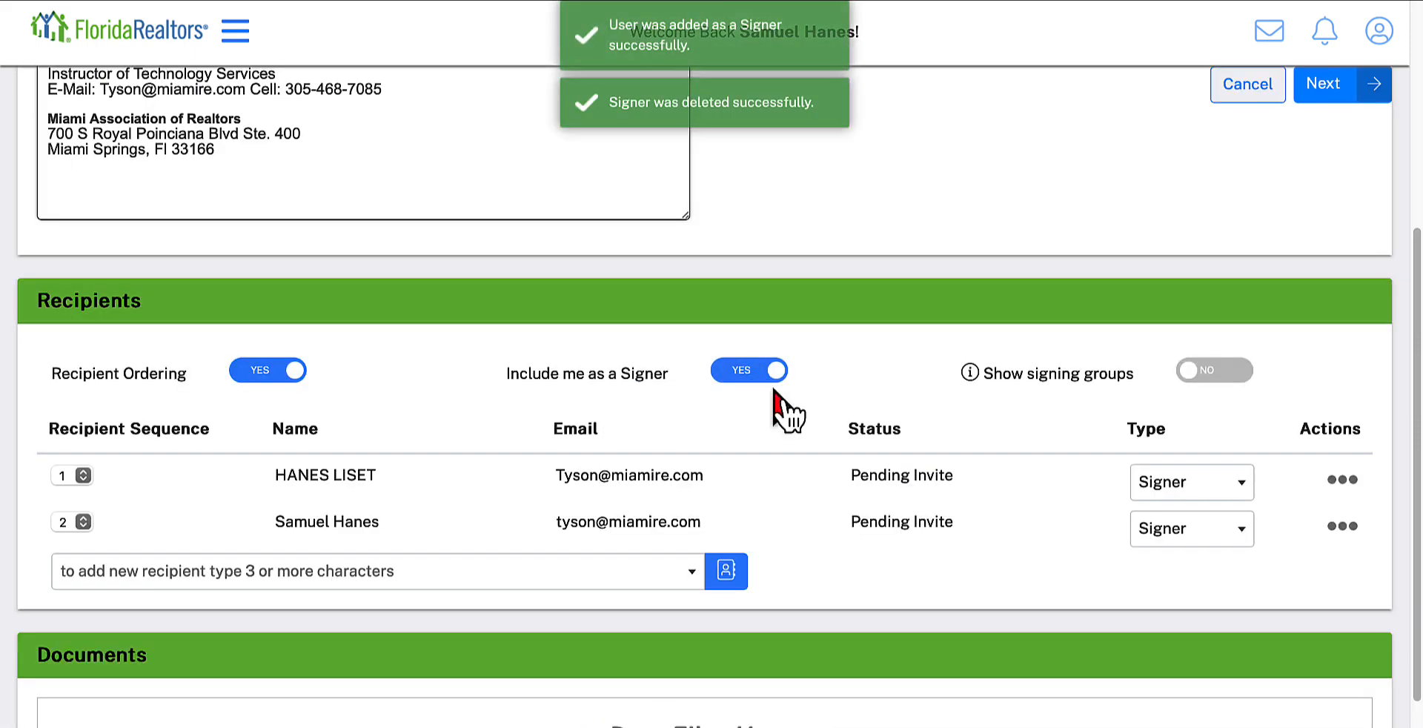
Step: Turn on signing groups for the session's recipients, leaving the group fields of both signers blank
left_click(1208, 379)
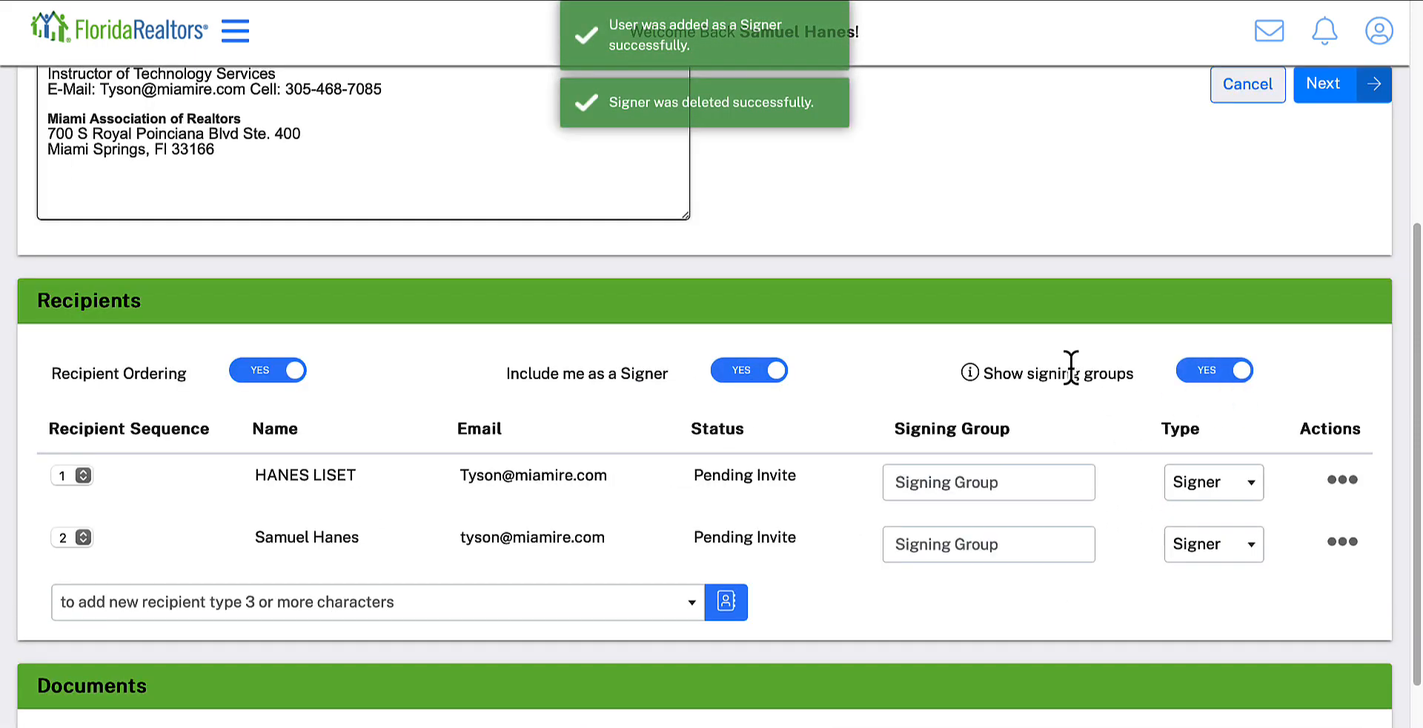
left_click(975, 478)
left_click(955, 541)
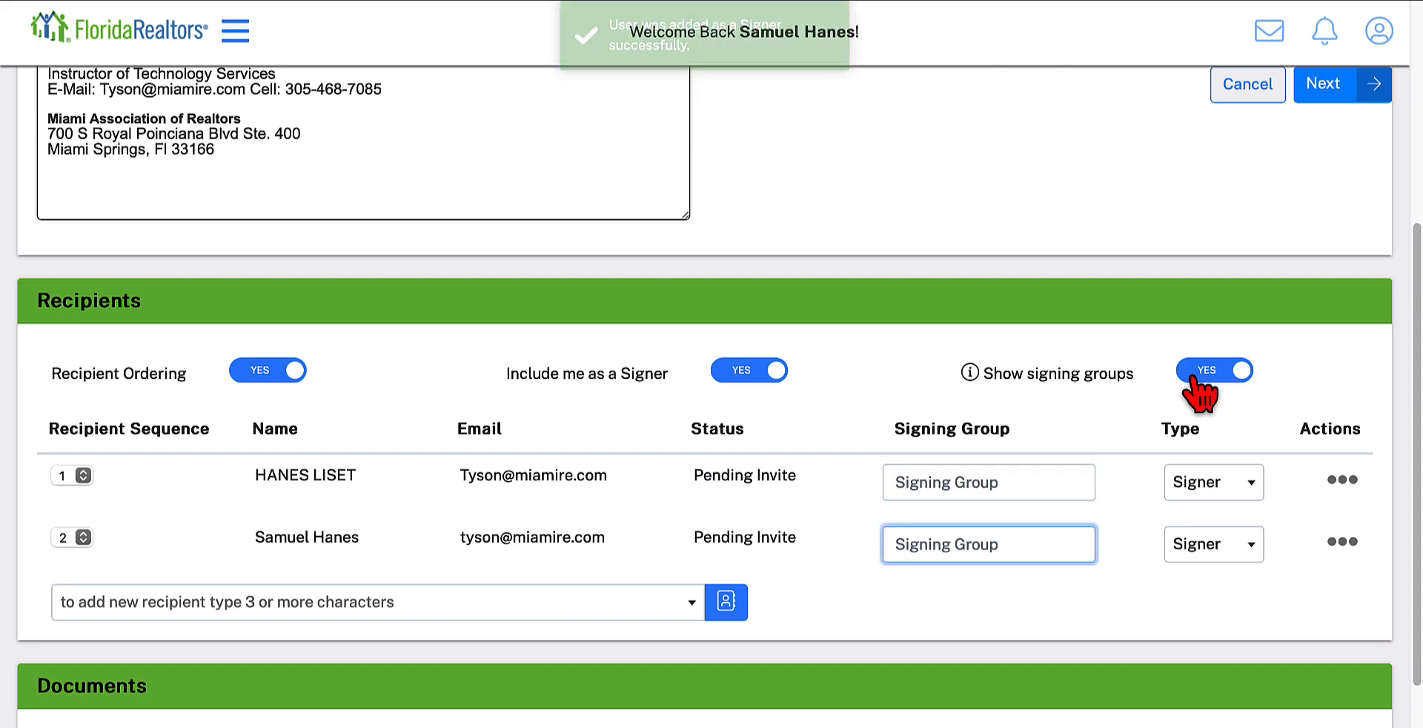
Step: Review the session's recipients and documents and continue to placing signer tags on the listing agreement
scroll(700, 619, "down", 3)
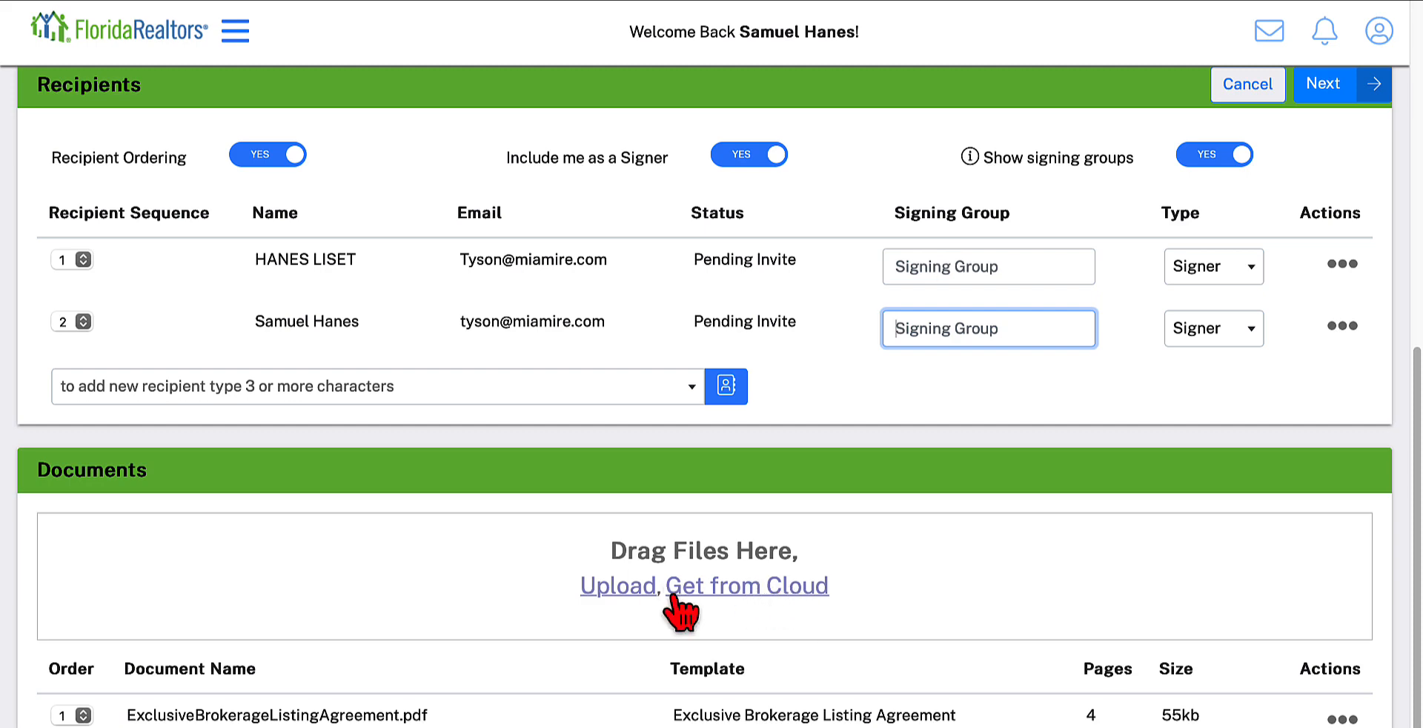
scroll(851, 434, "up", 6)
scroll(851, 600, "up", 2)
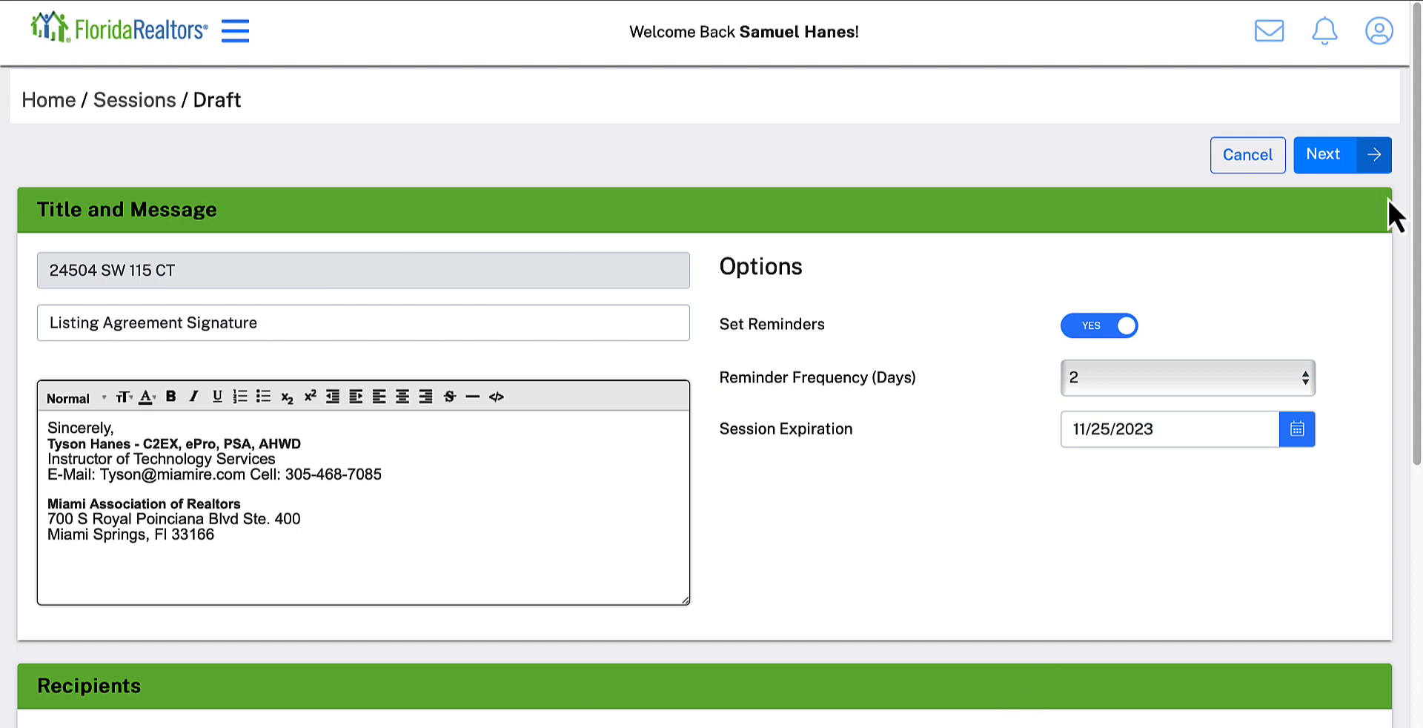
left_click(1319, 156)
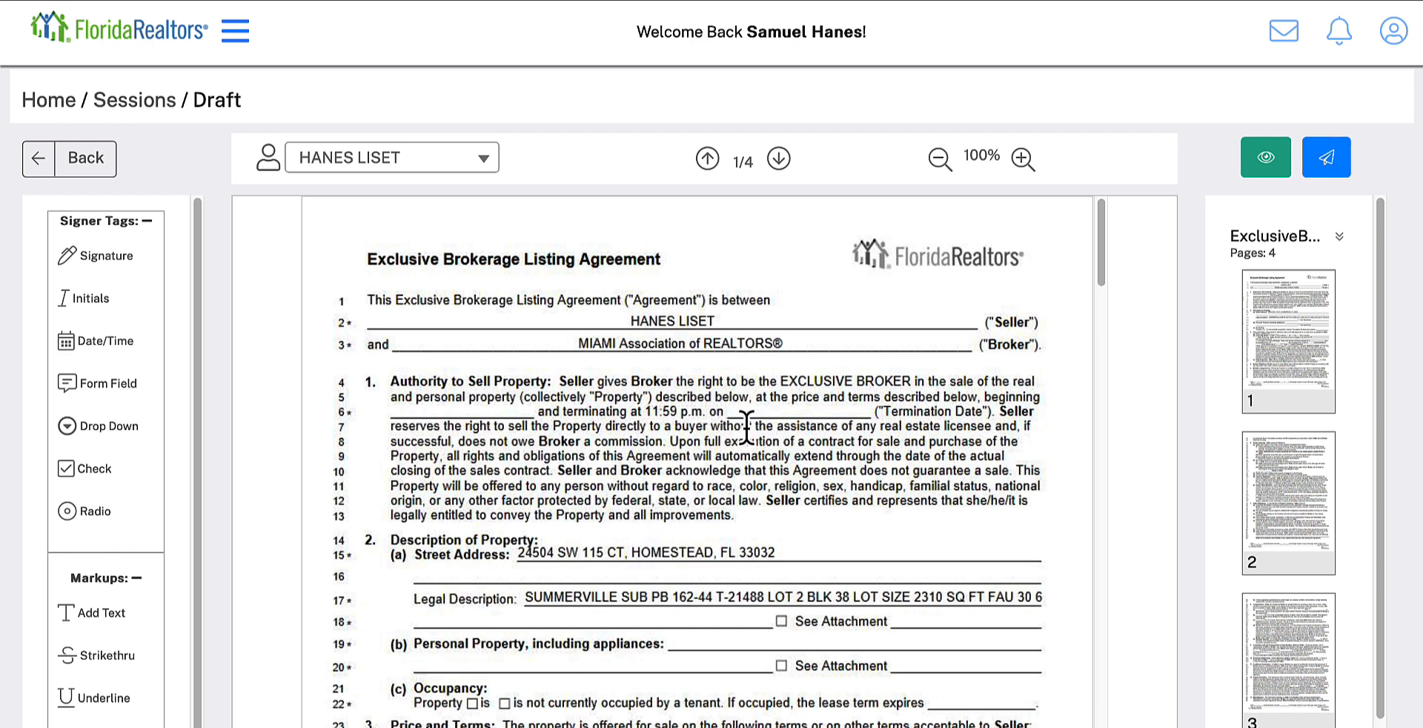
Step: Switch back to the Form Simplicity transaction and open its Exclusive Brokerage Listing Agreement form
left_click(629, 1)
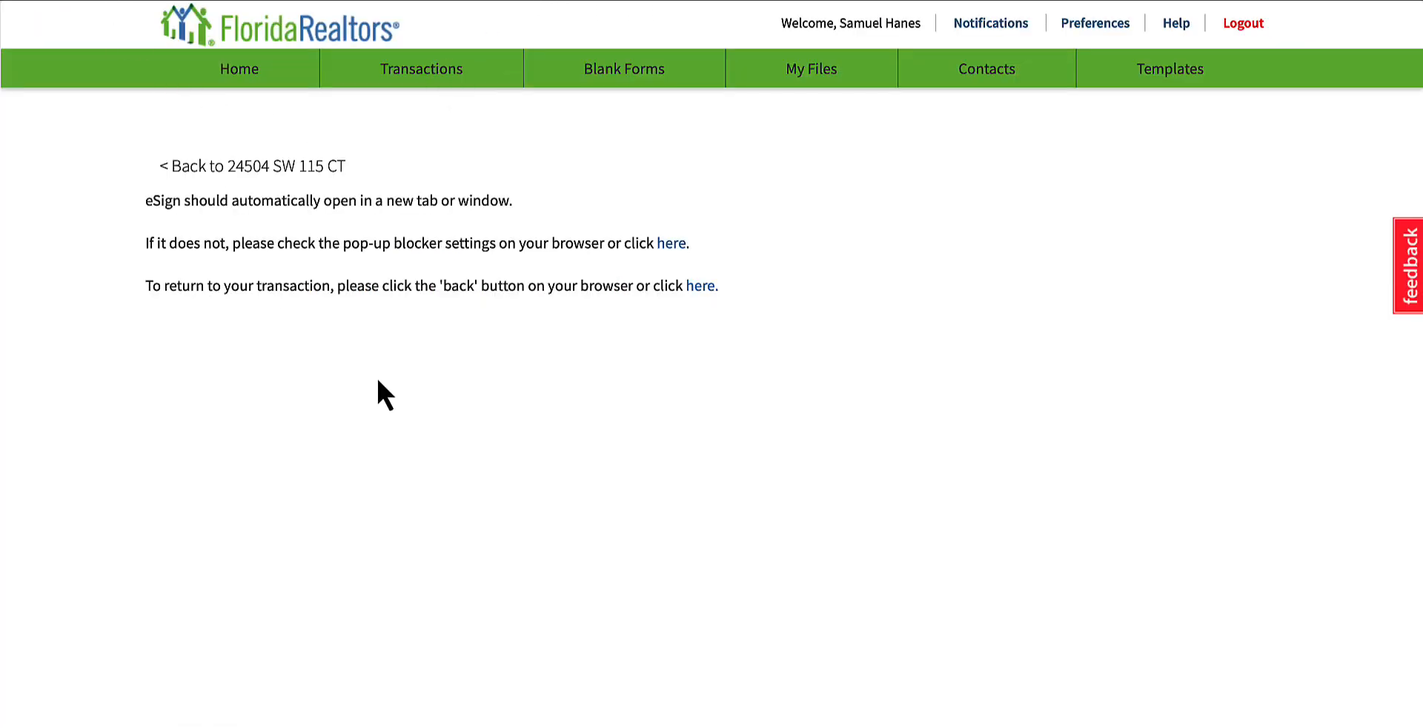
scroll(840, 461, "down", 3)
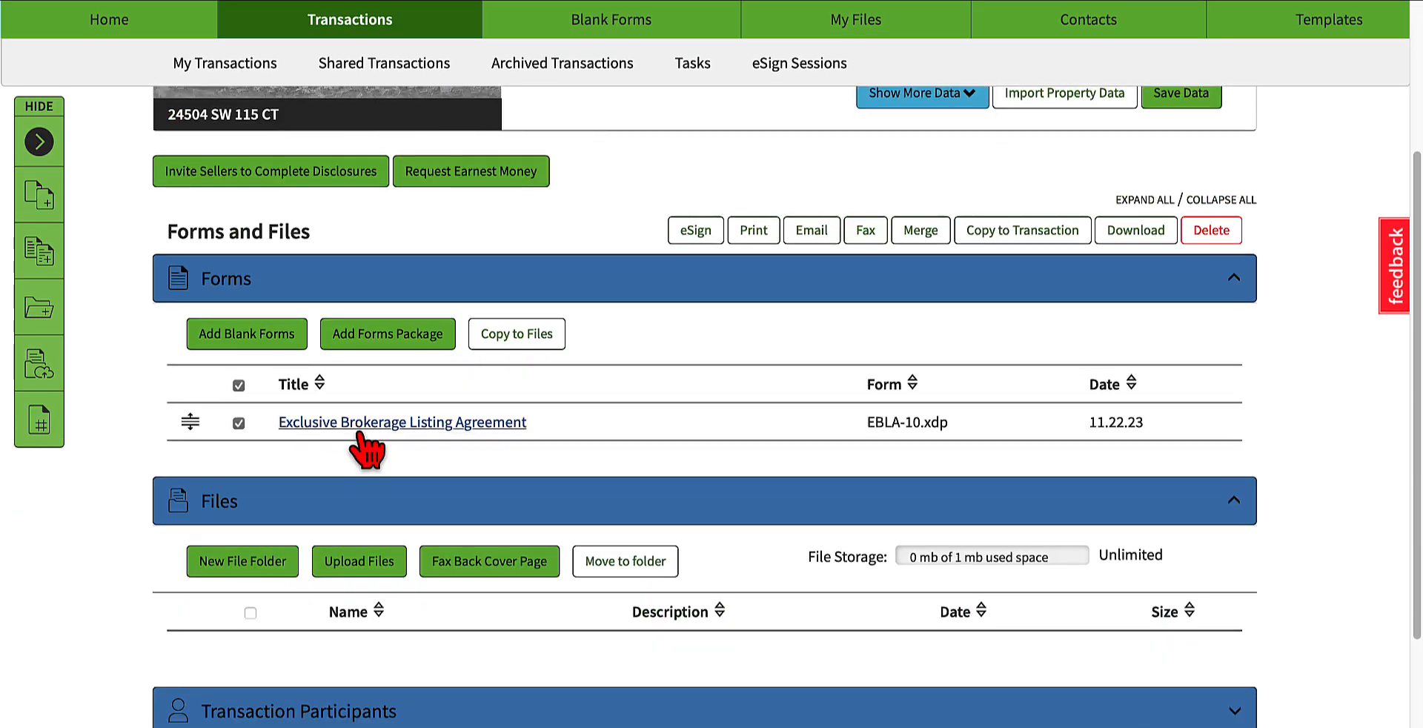
left_click(367, 426)
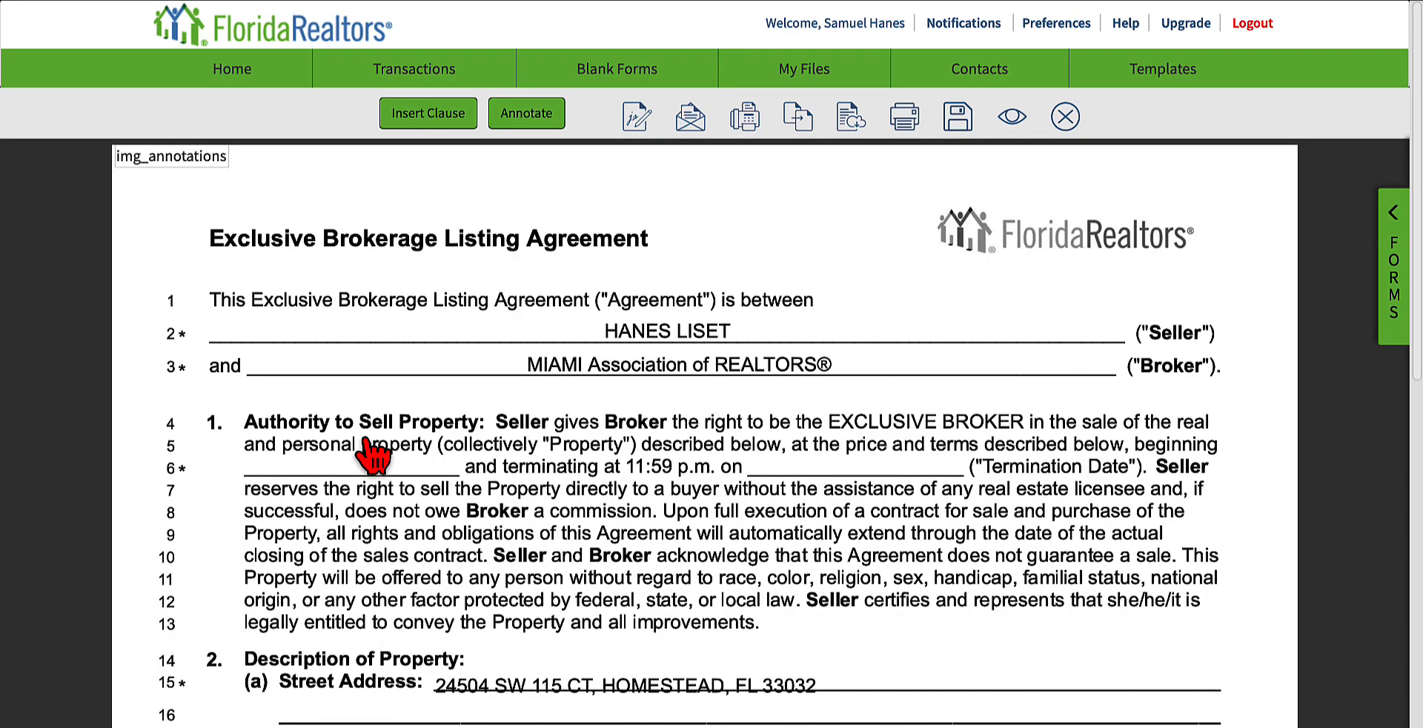
Step: Set the beginning date in the agreement's Authority to Sell Property section to 11/22/2023
left_click(377, 461)
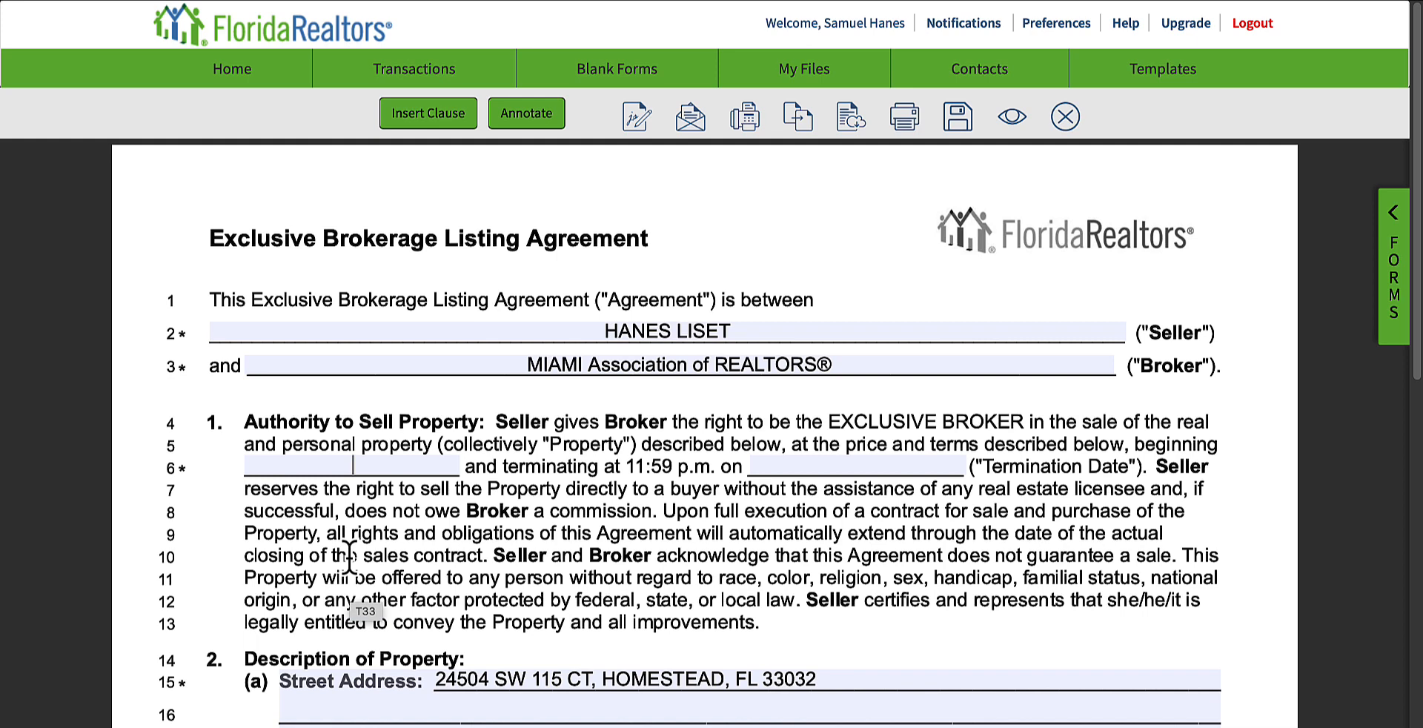
type("11")
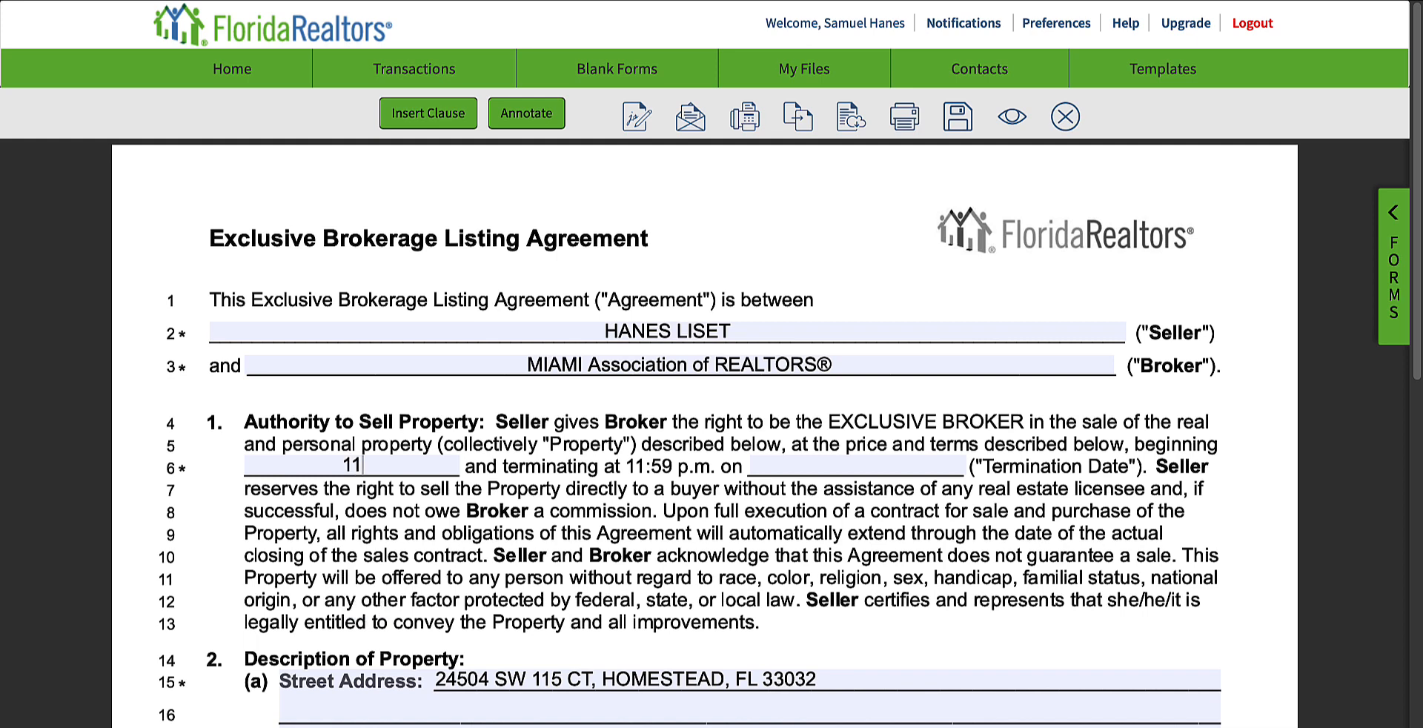
type("/22/2023")
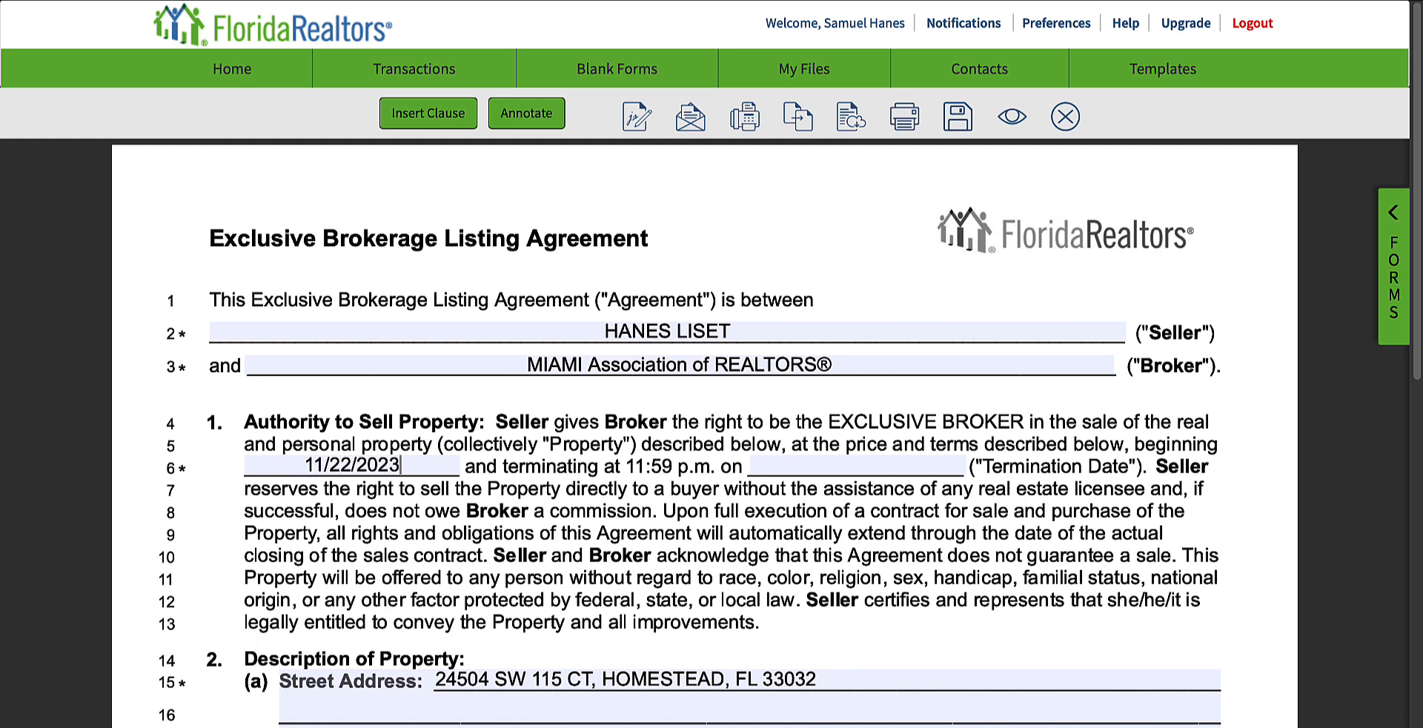
Step: Set the Termination Date in the agreement's Authority to Sell Property section to 05/23/2024
left_click(848, 467)
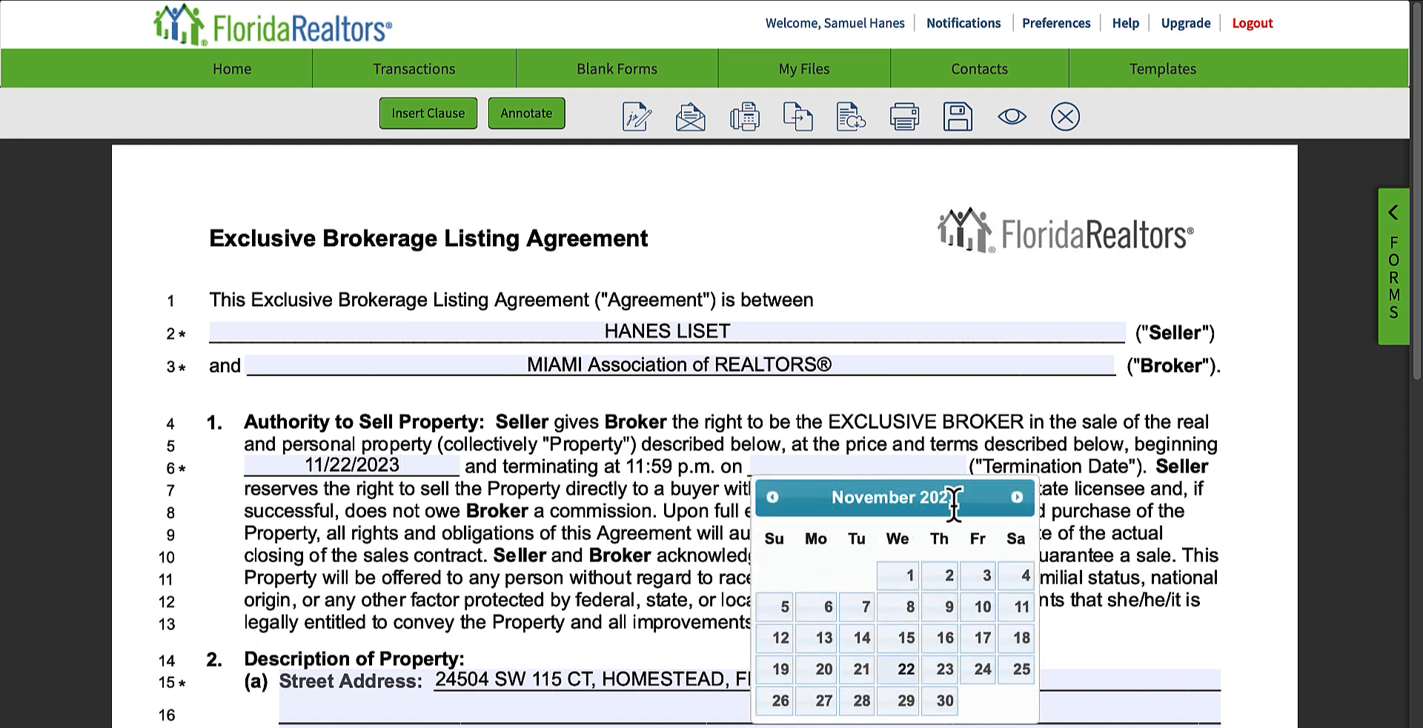
type("05/23/")
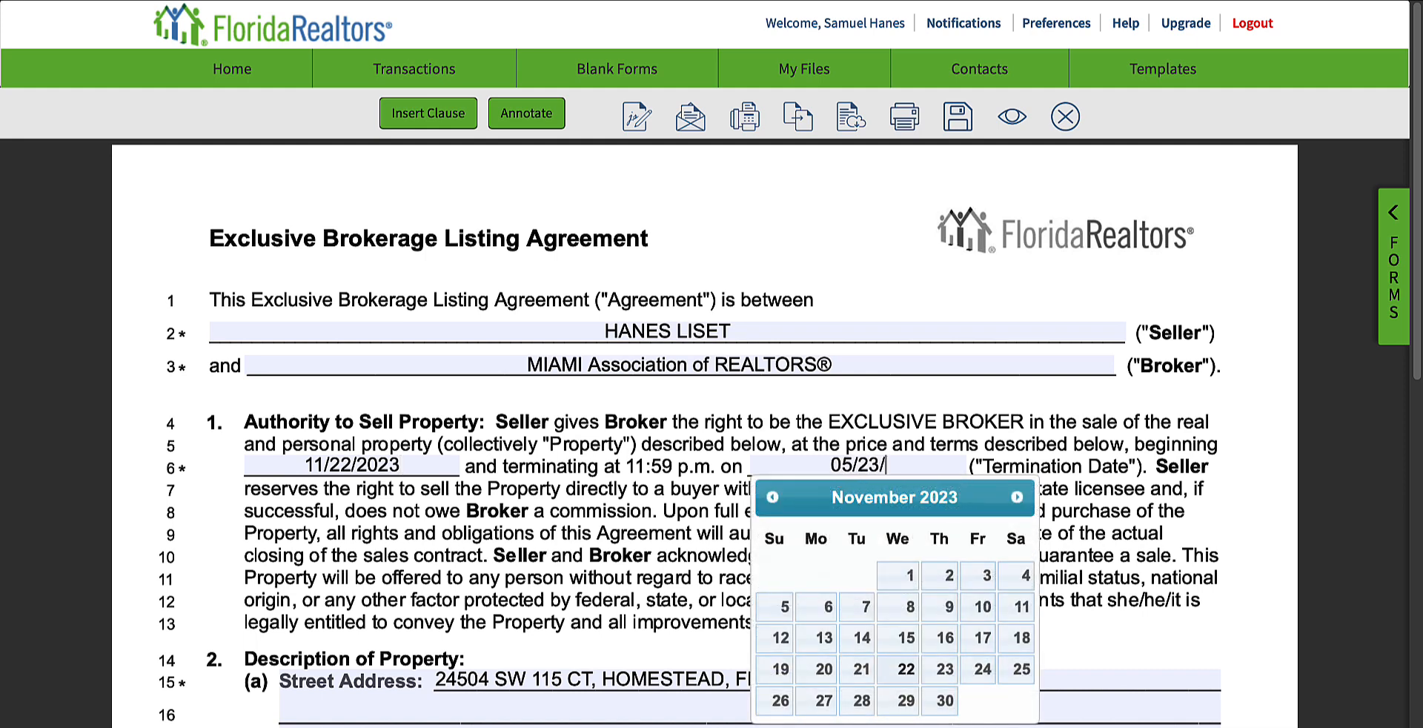
type("2024")
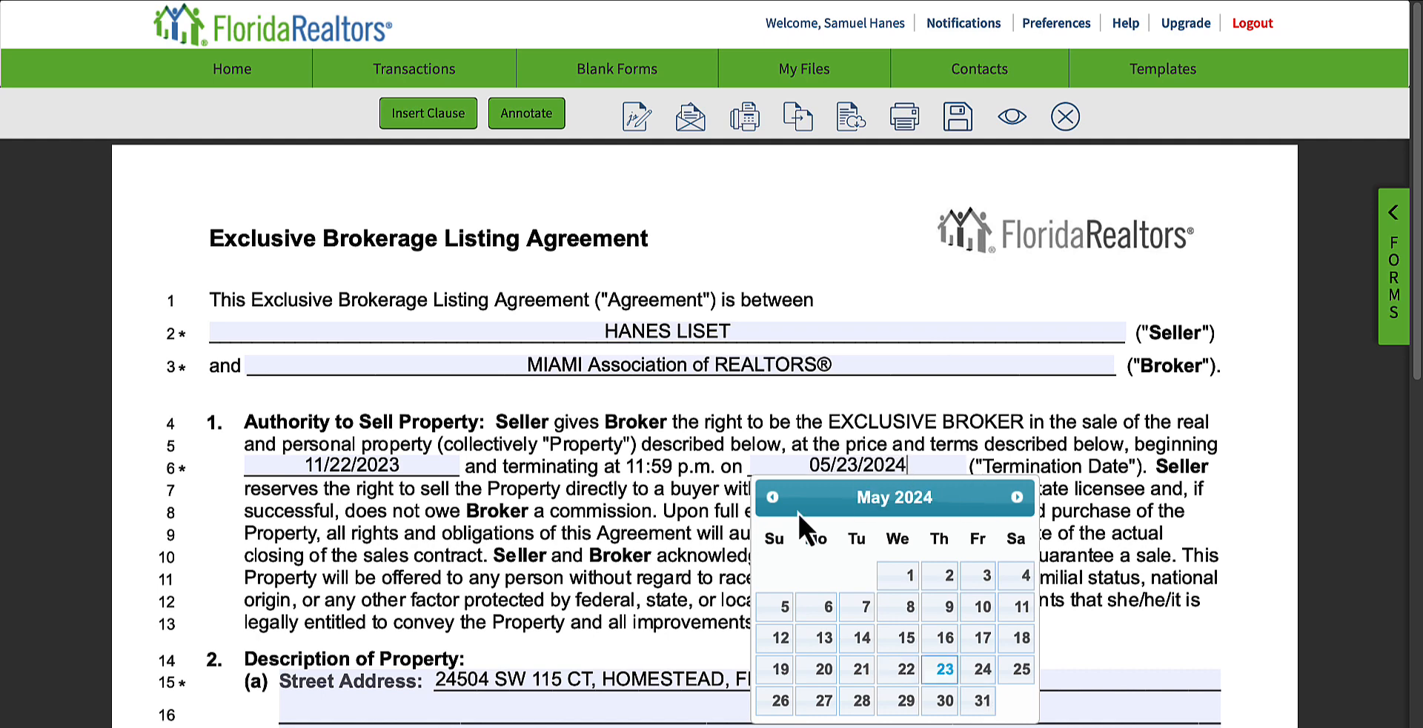
left_click(665, 522)
Step: Mark Cash and Conventional as the financing terms in the agreement's Price and Terms section
scroll(670, 548, "down", 5)
scroll(675, 566, "down", 5)
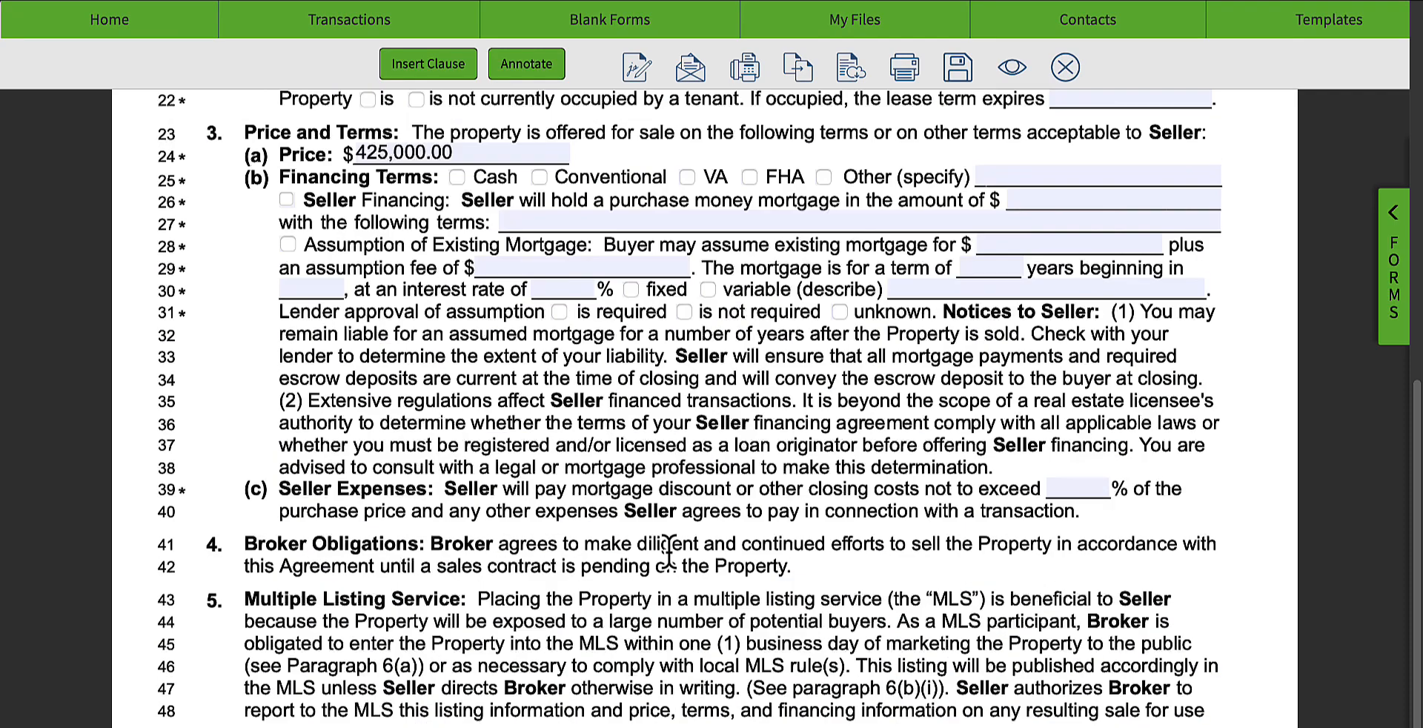
scroll(671, 564, "up", 2)
scroll(667, 557, "up", 3)
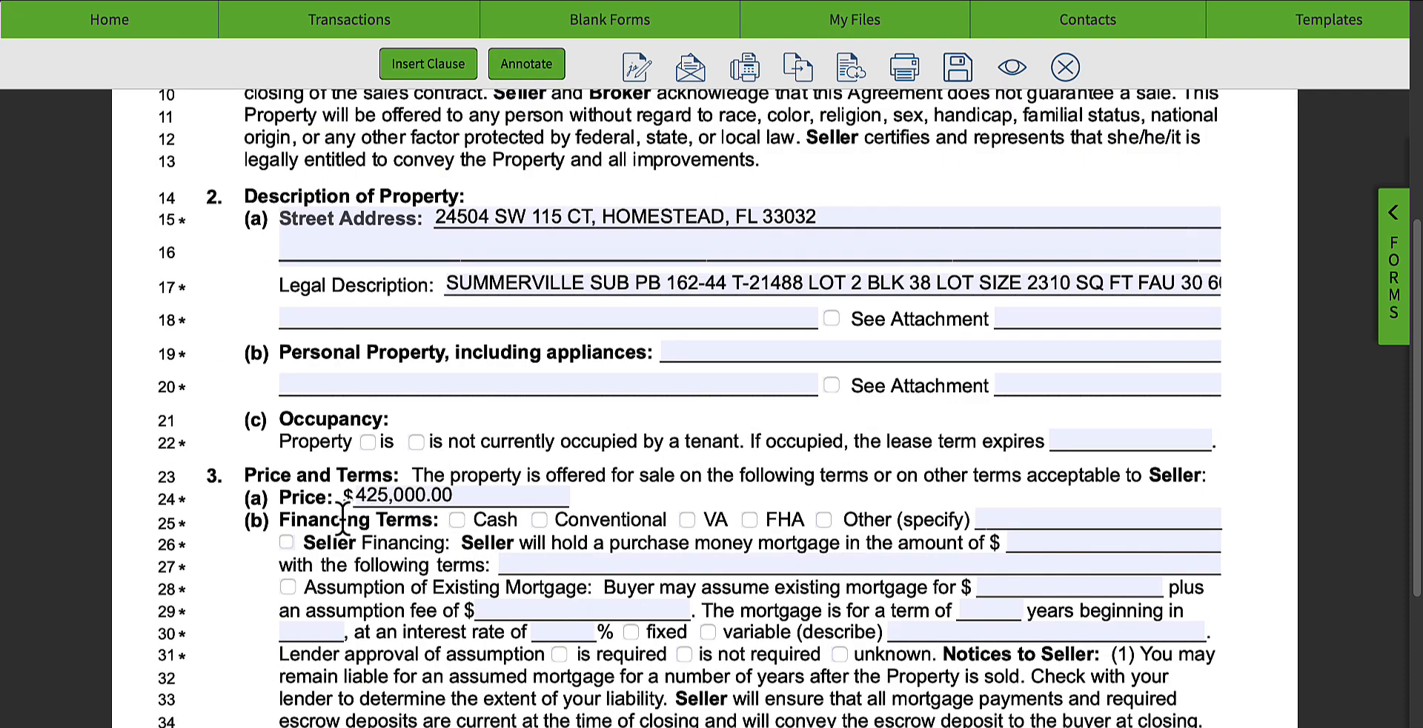
left_click(458, 520)
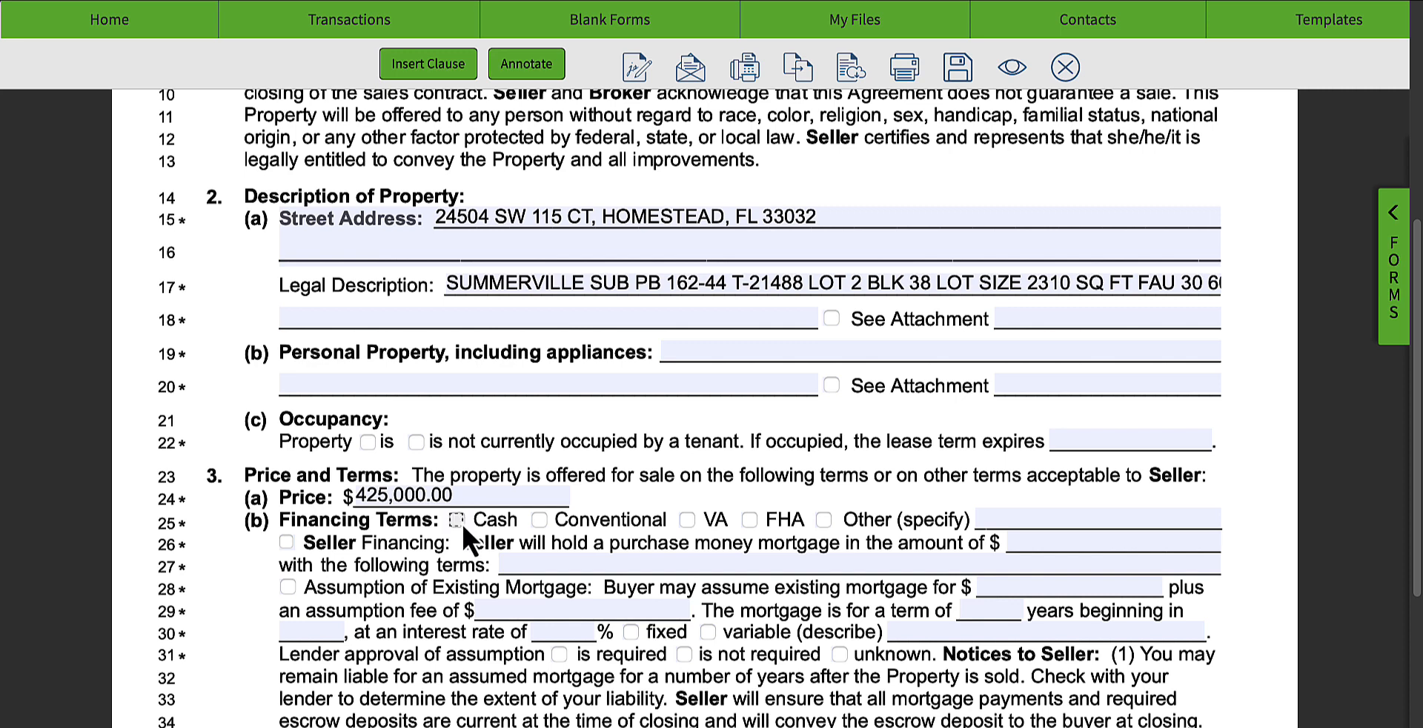
left_click(539, 519)
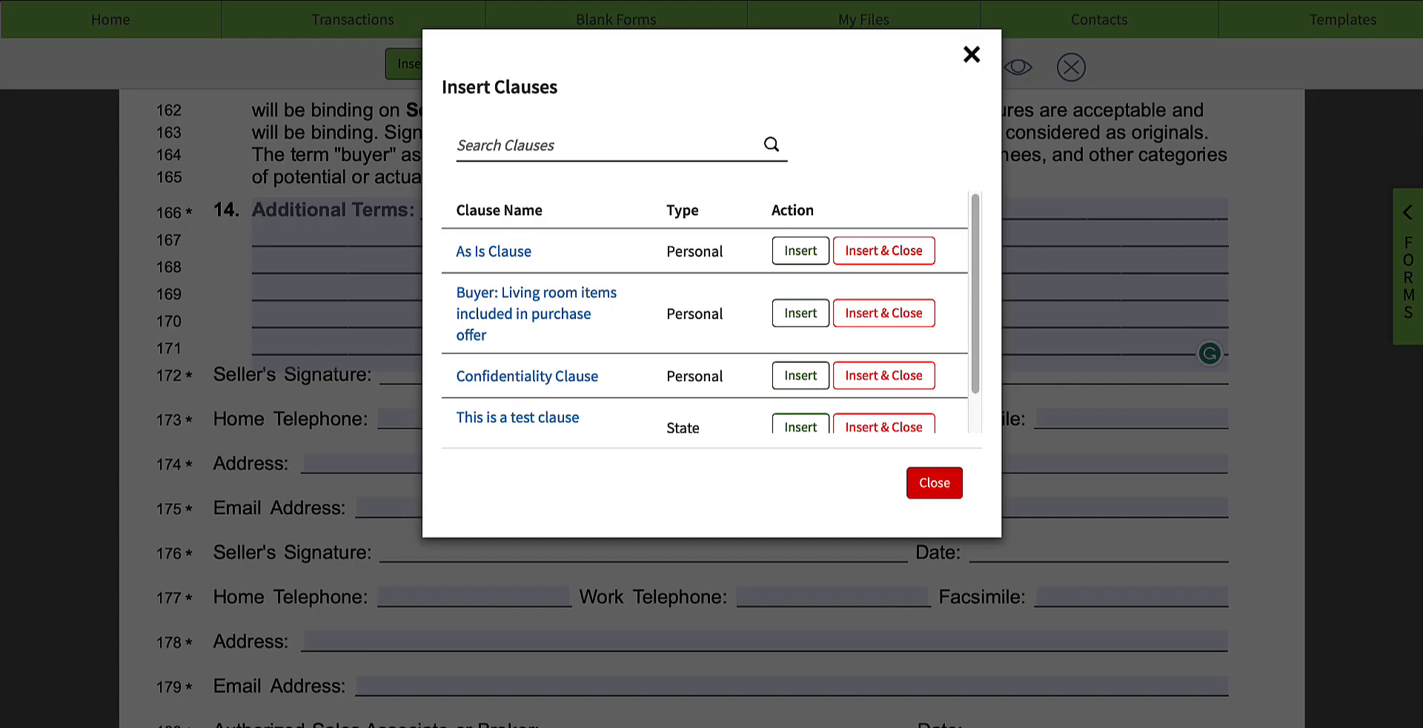
Step: Insert the personal As Is Clause into the agreement's Additional Terms field
left_click(968, 51)
scroll(441, 382, "up", 1)
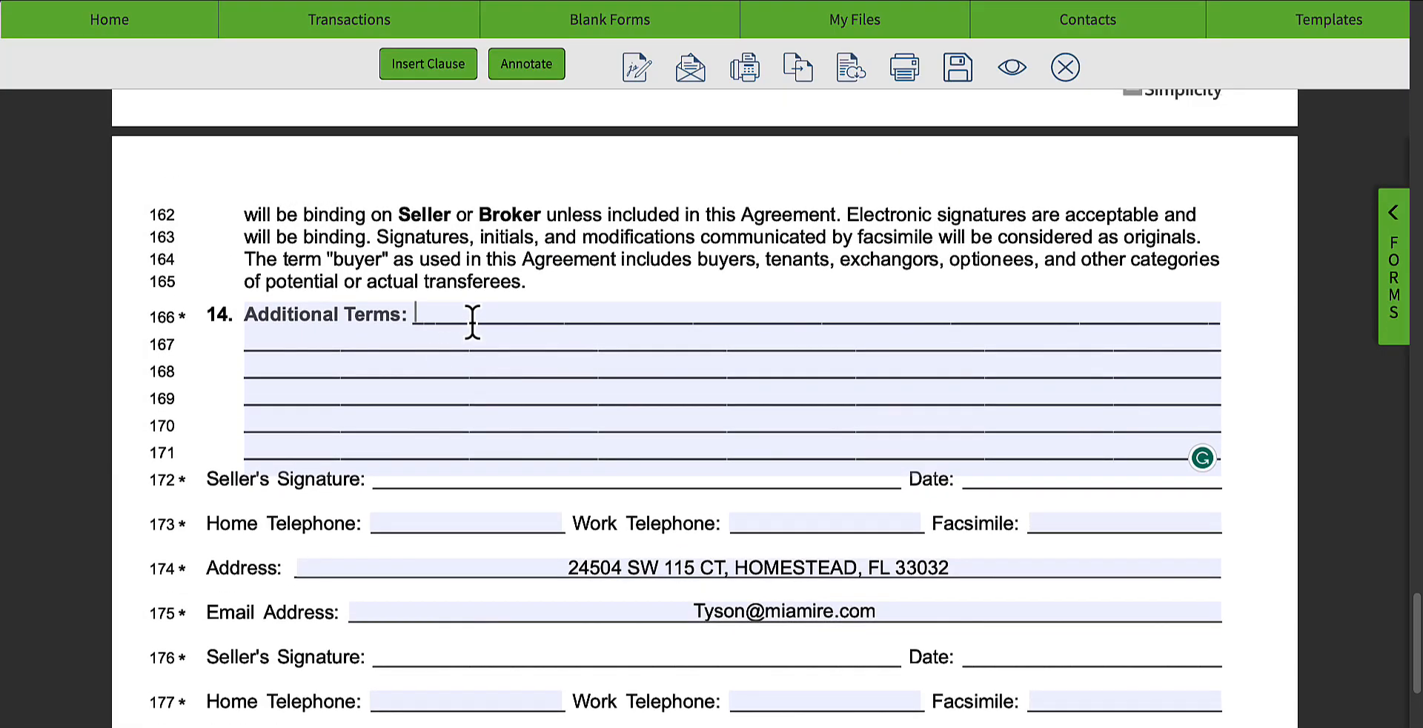
left_click(471, 319)
left_click(413, 73)
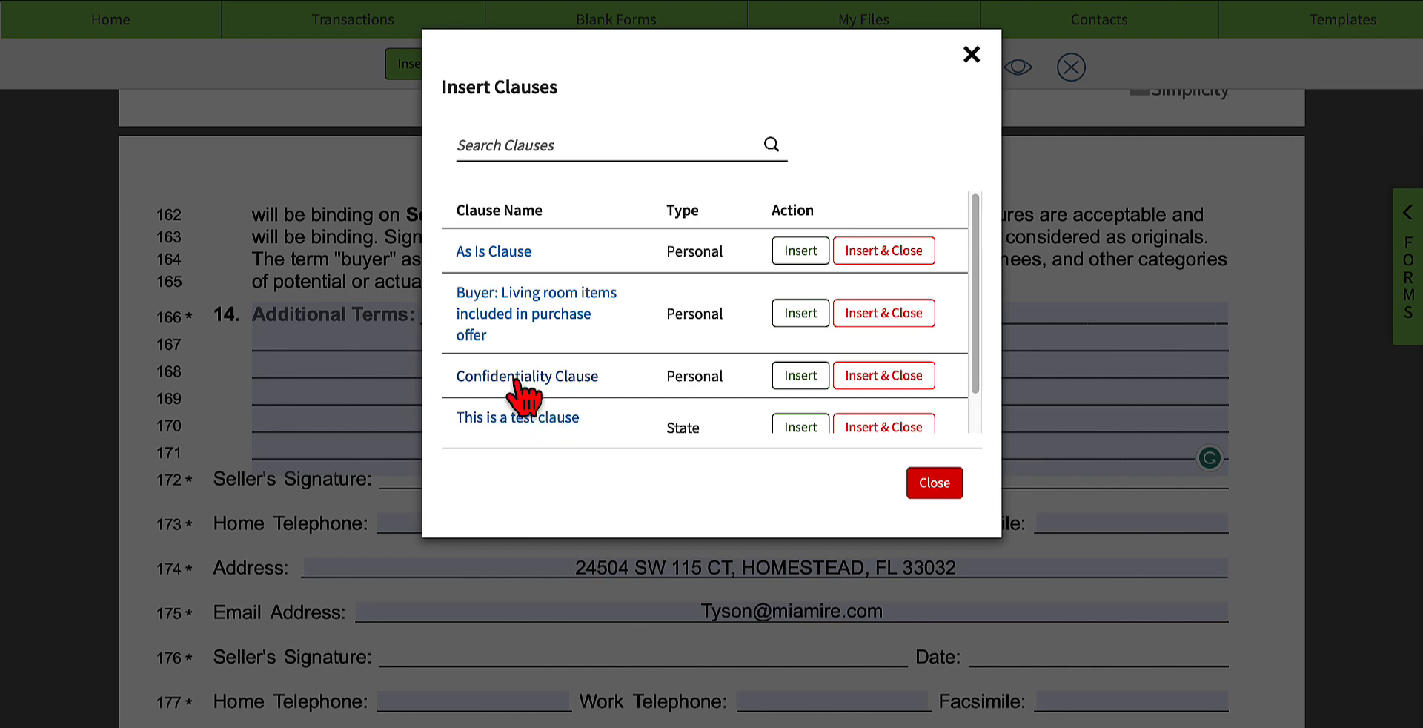
left_click(471, 253)
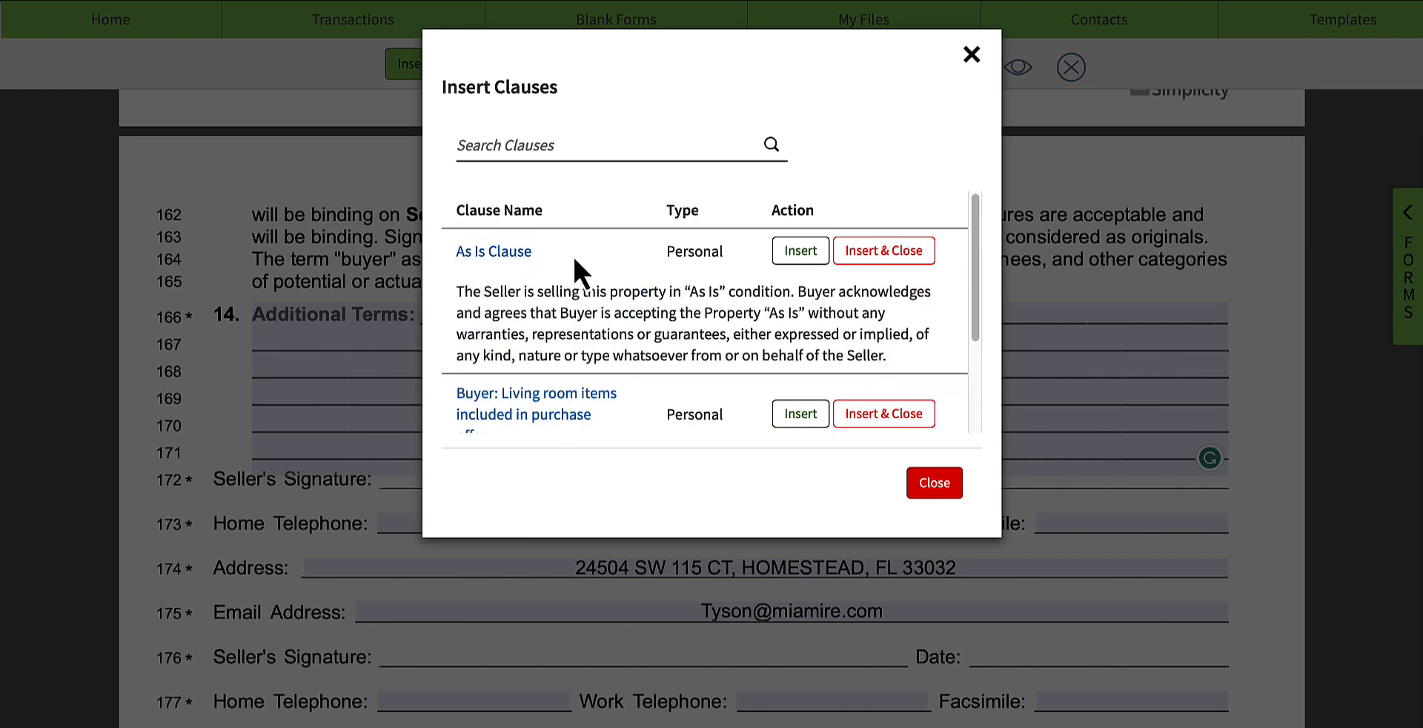
left_click(806, 256)
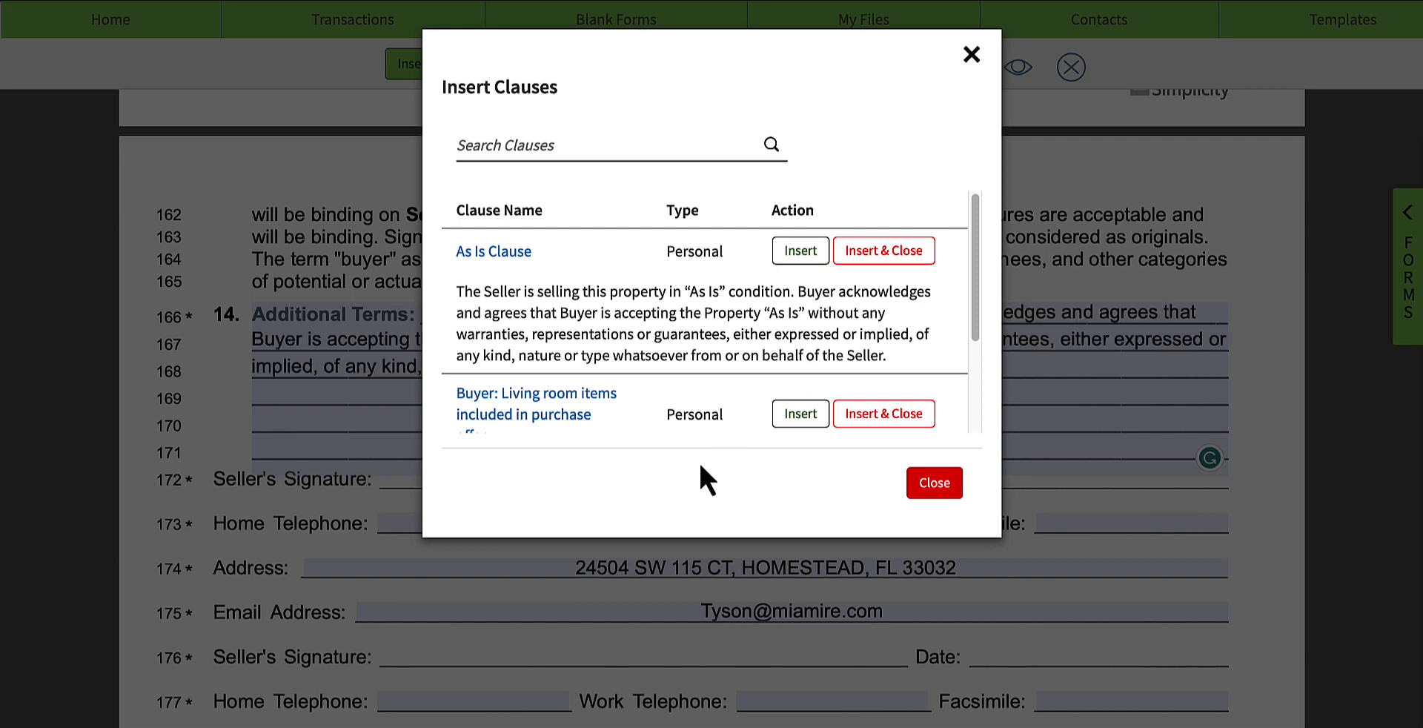
left_click(930, 483)
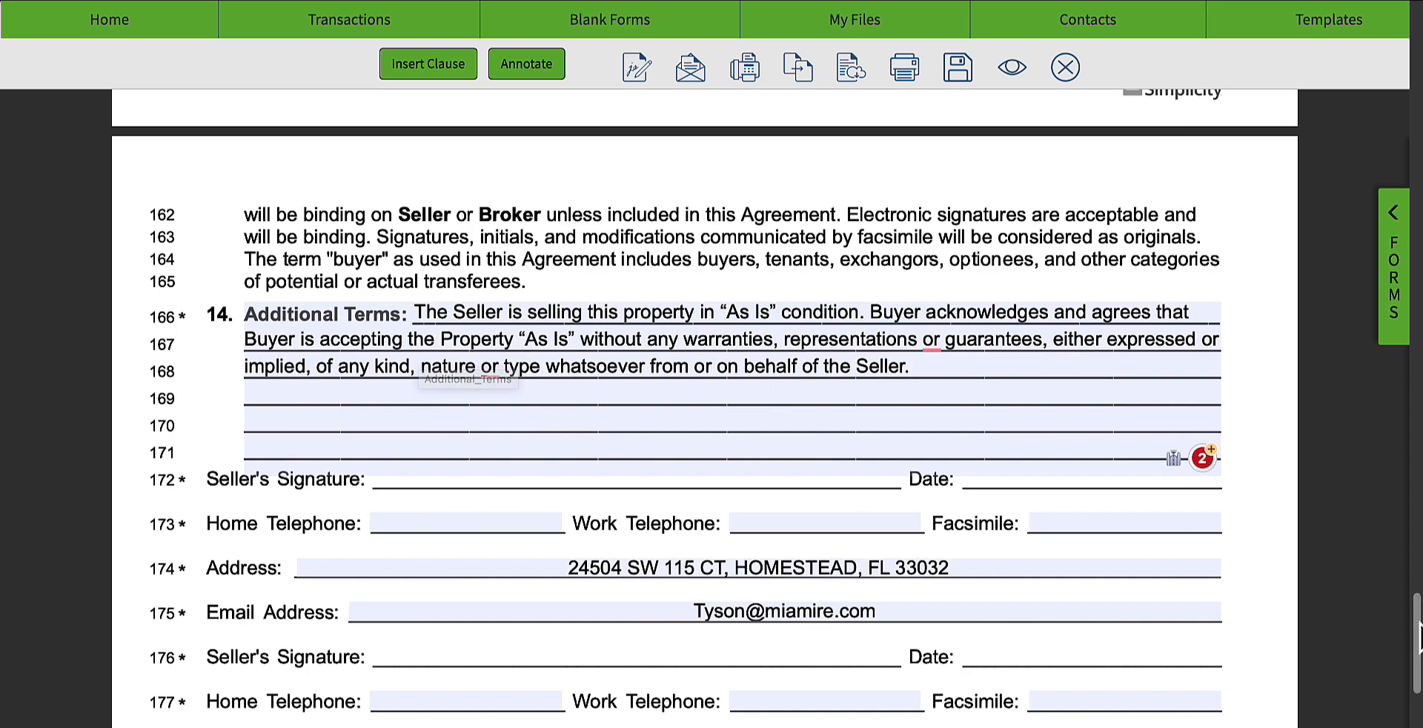
Step: Save the completed listing agreement with its annotations and return to the transaction's forms and files
left_click_drag(1418, 624, 1403, 111)
scroll(818, 447, "up", 6)
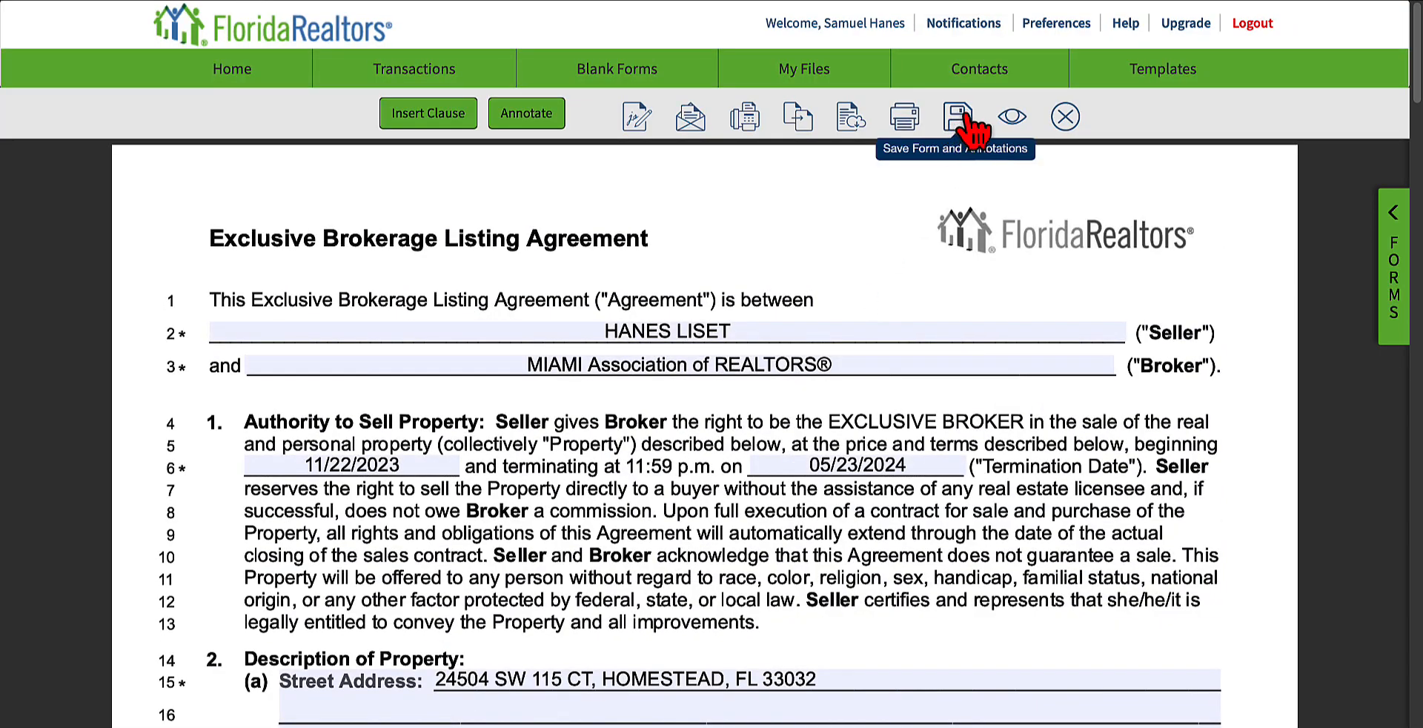
left_click(964, 120)
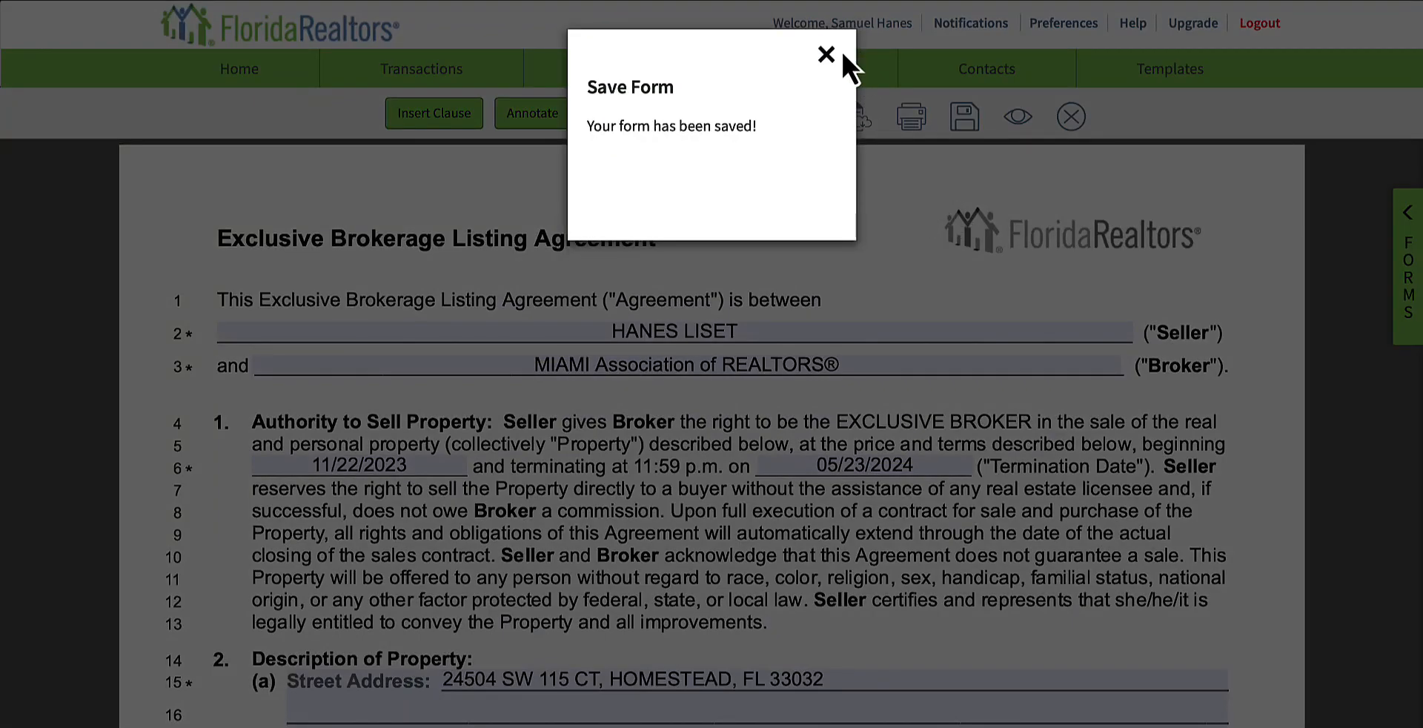
left_click(841, 52)
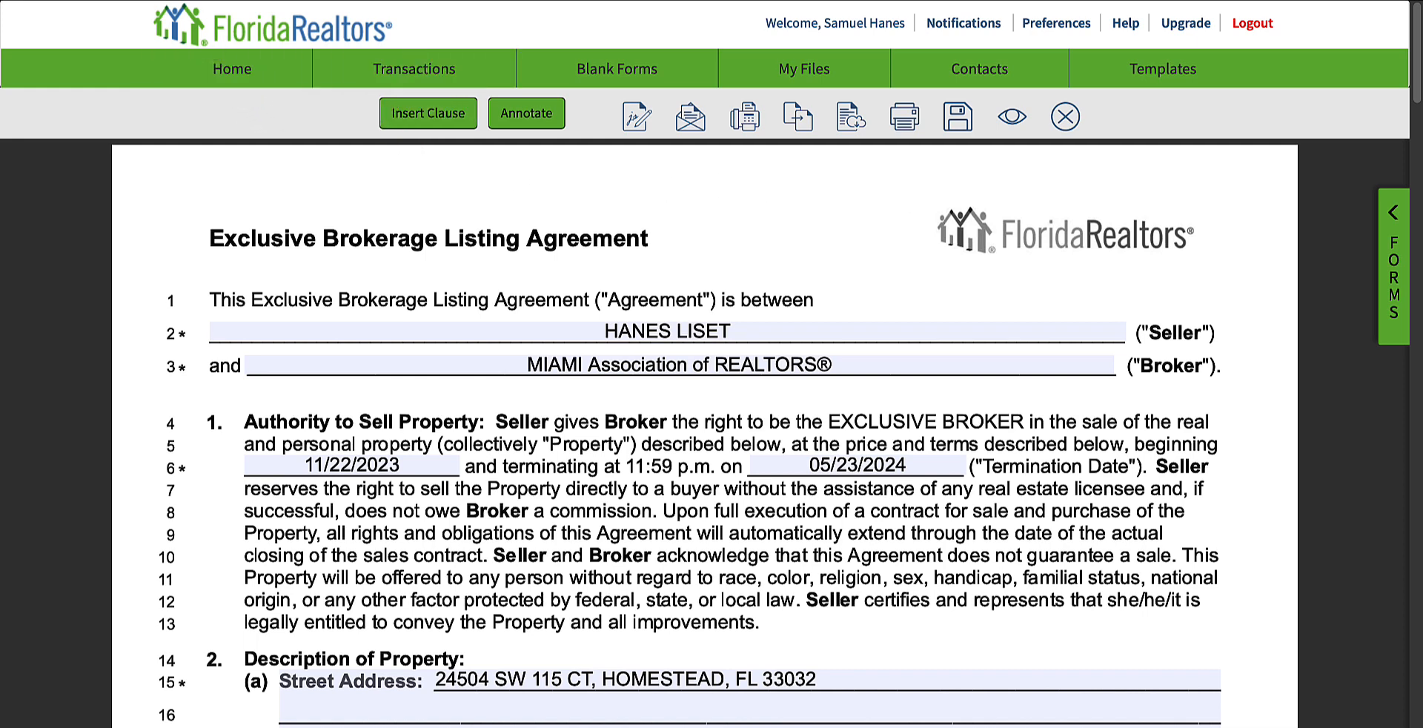
left_click(98, 0)
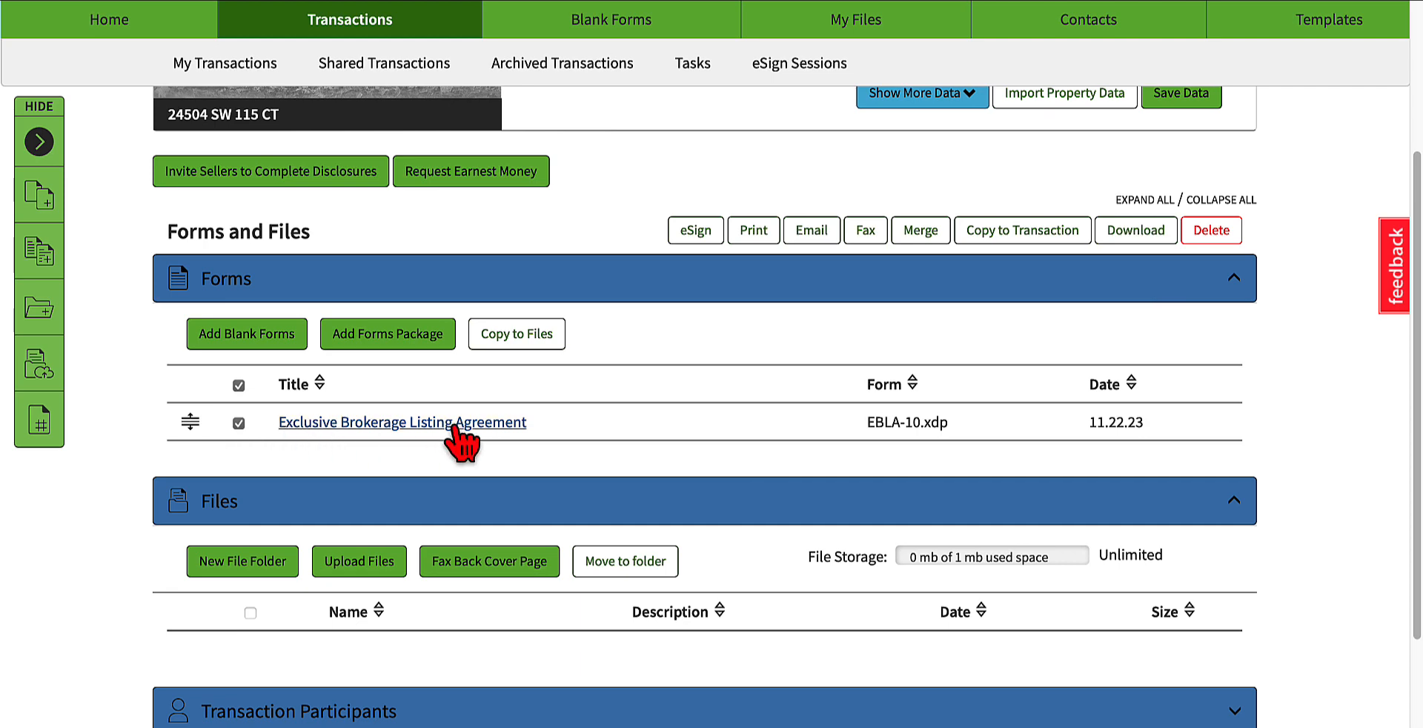
Step: Create a new eSign 2.0 session for the Exclusive Brokerage Listing Agreement with Seller Party1 and Seller Agent as signers, and open it
left_click(697, 230)
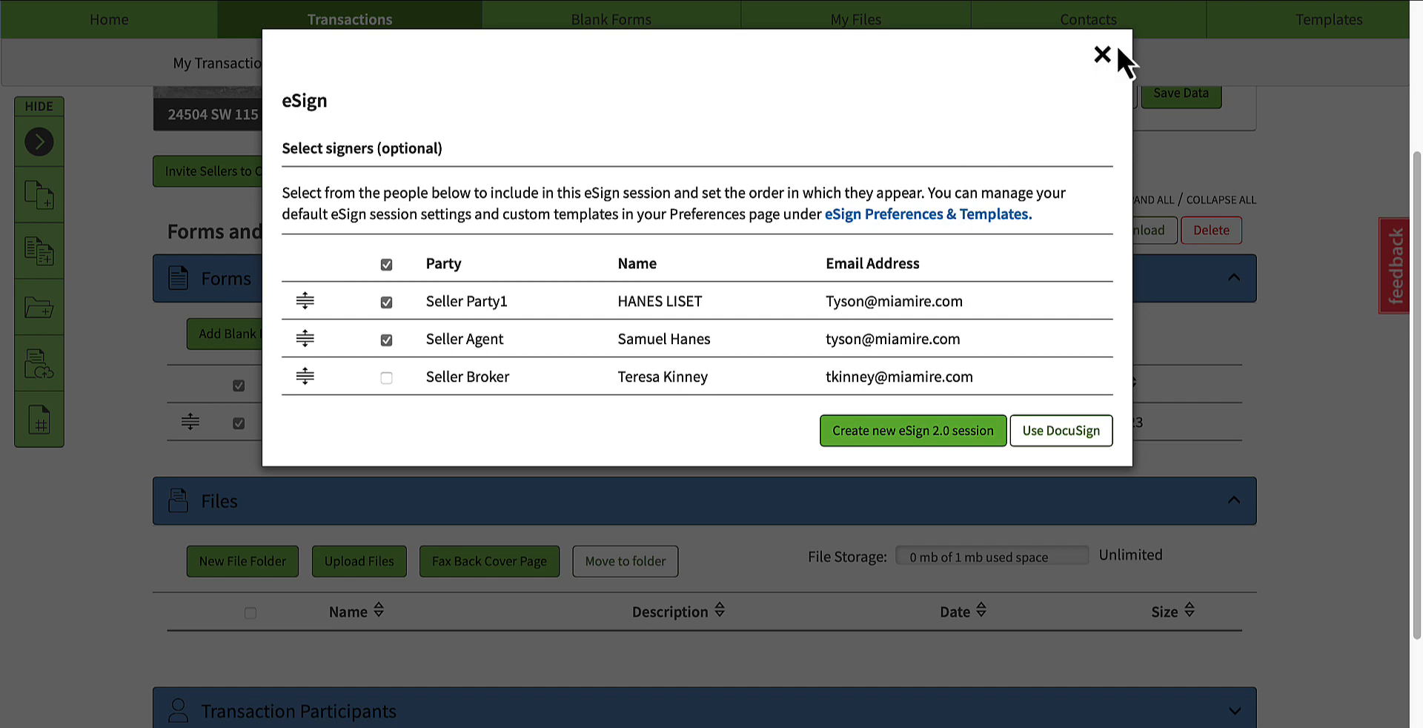
left_click(1103, 55)
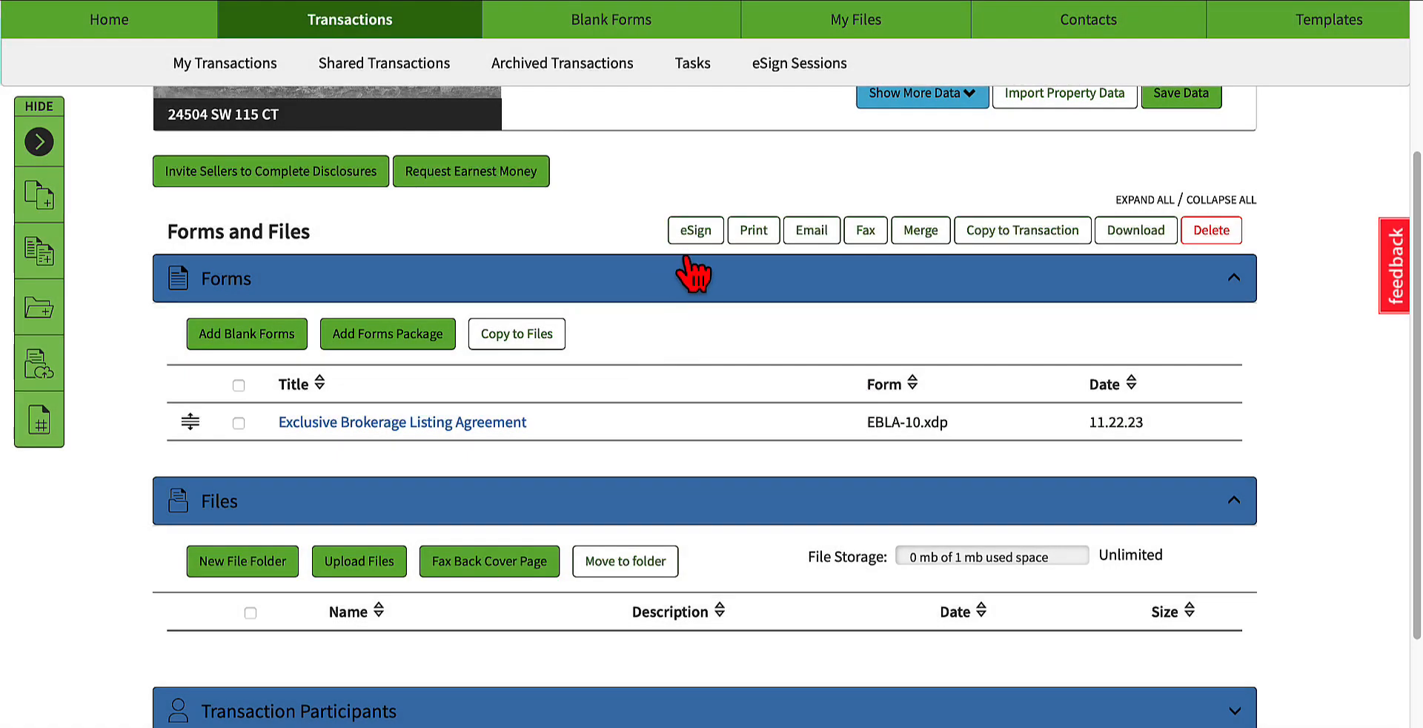
left_click(240, 423)
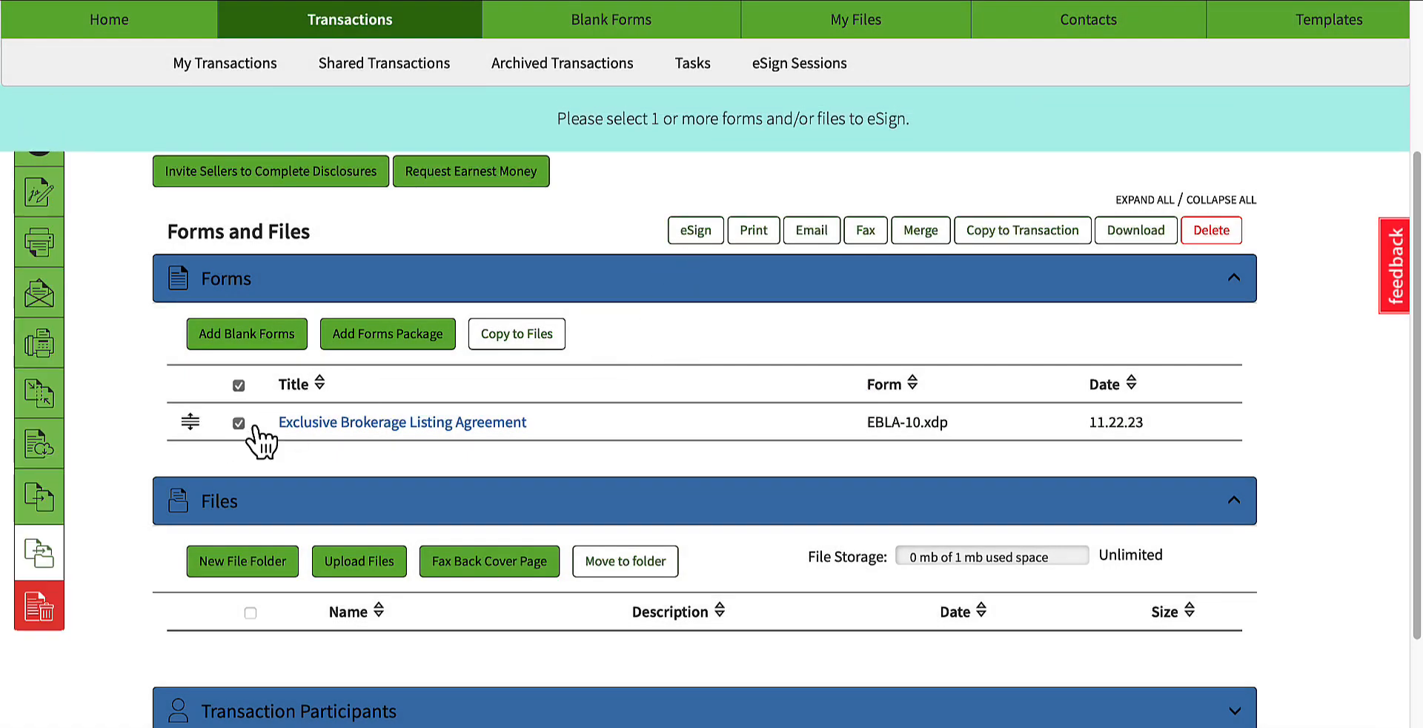
left_click(700, 234)
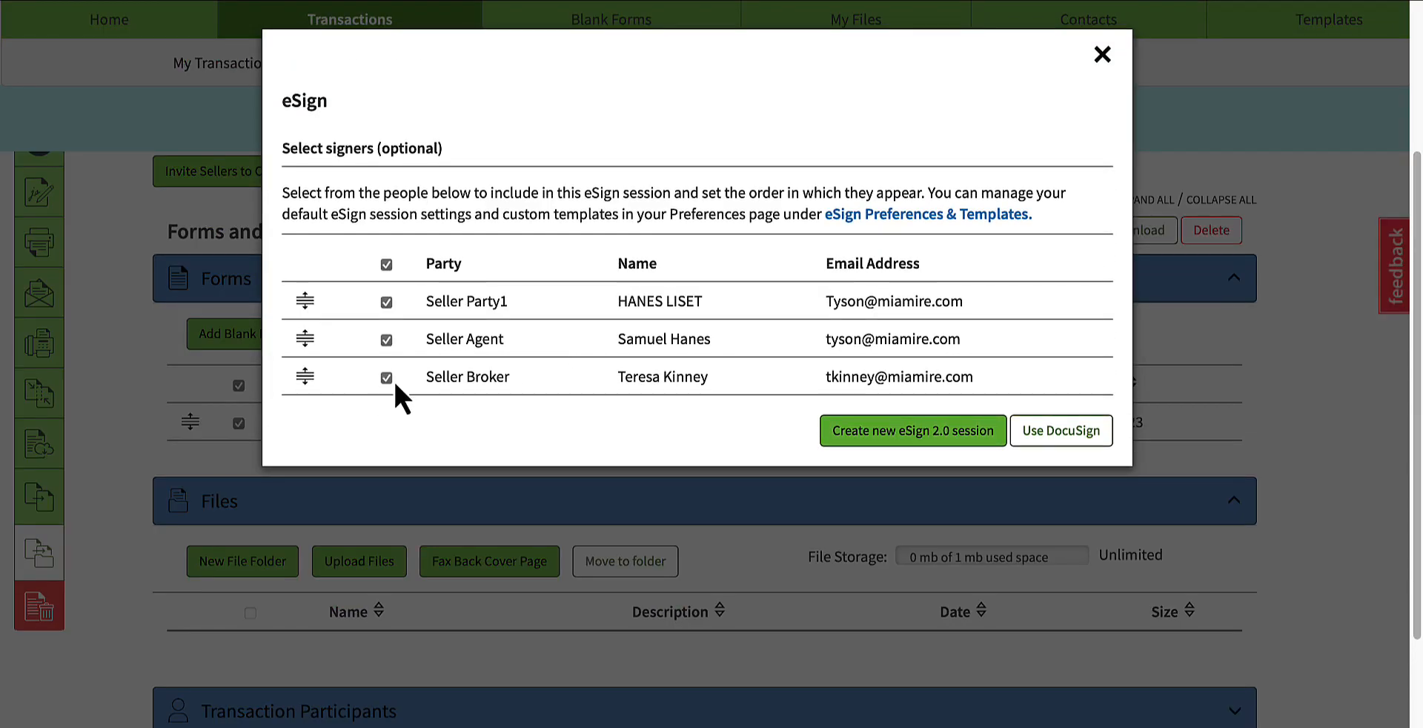
left_click(905, 436)
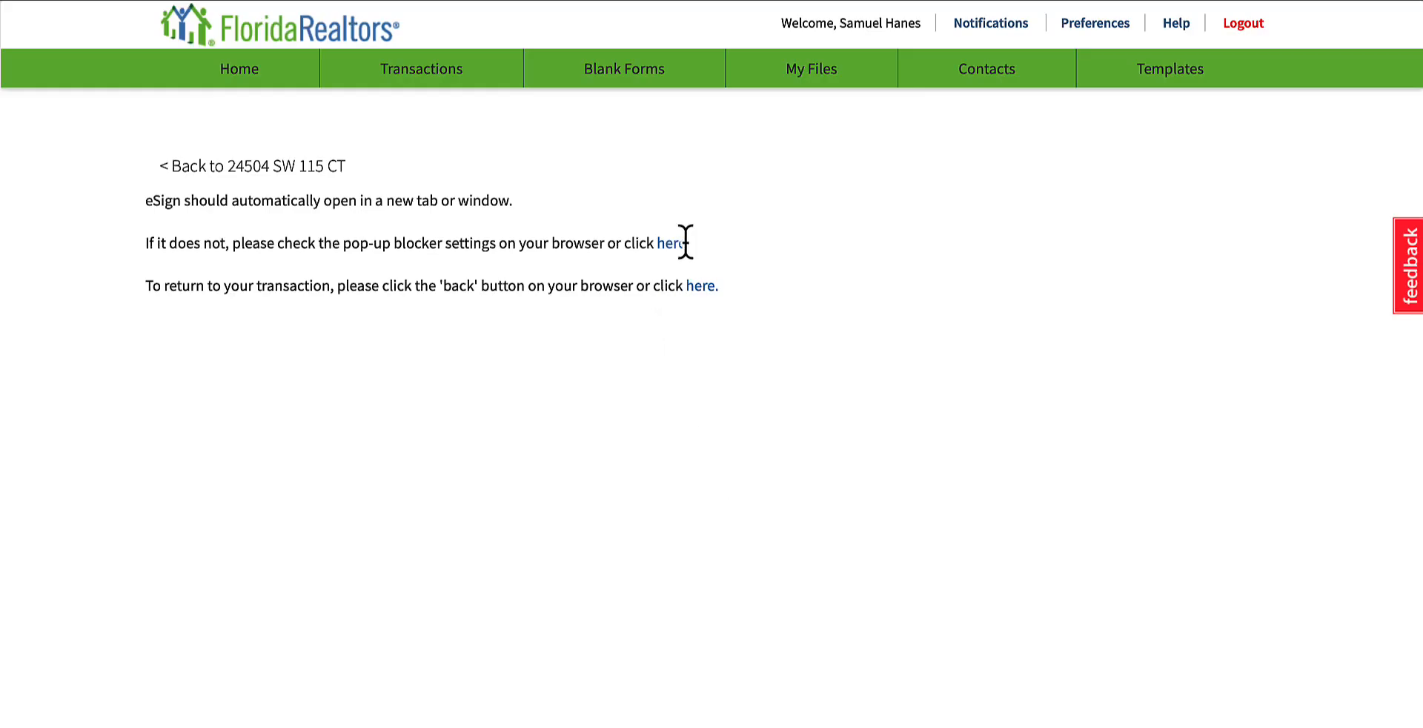
left_click(671, 243)
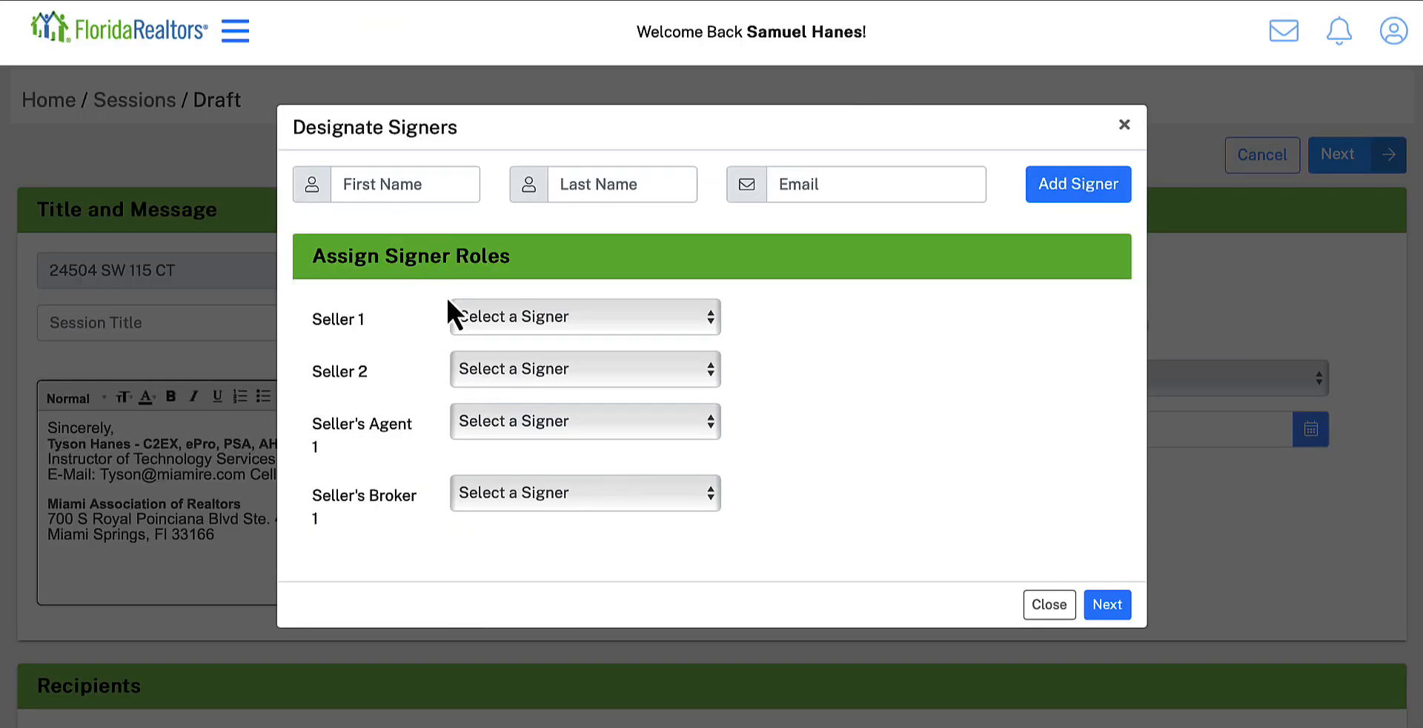
Step: Assign the seller to Seller 1 and the agent to Seller's Agent 1, and remove the unassigned signing locations from the templates
left_click(523, 318)
left_click(763, 323)
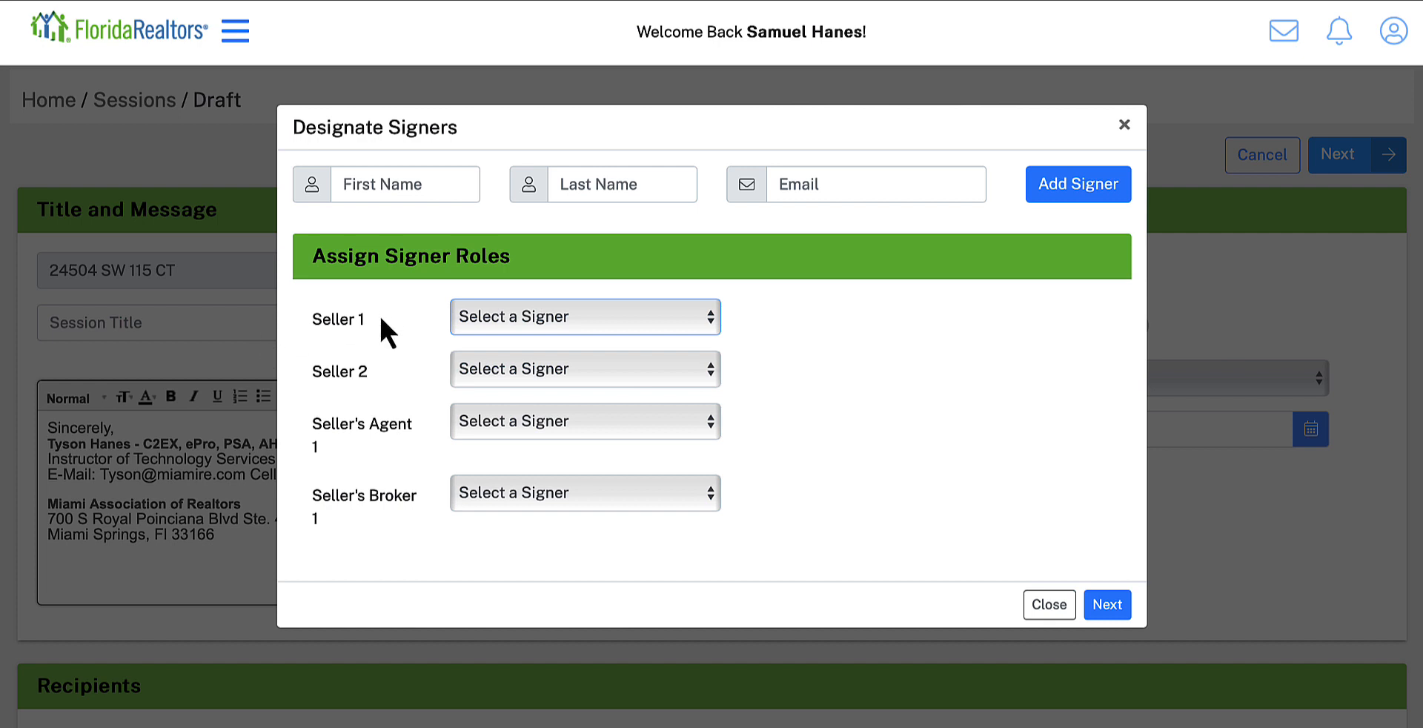
left_click(492, 319)
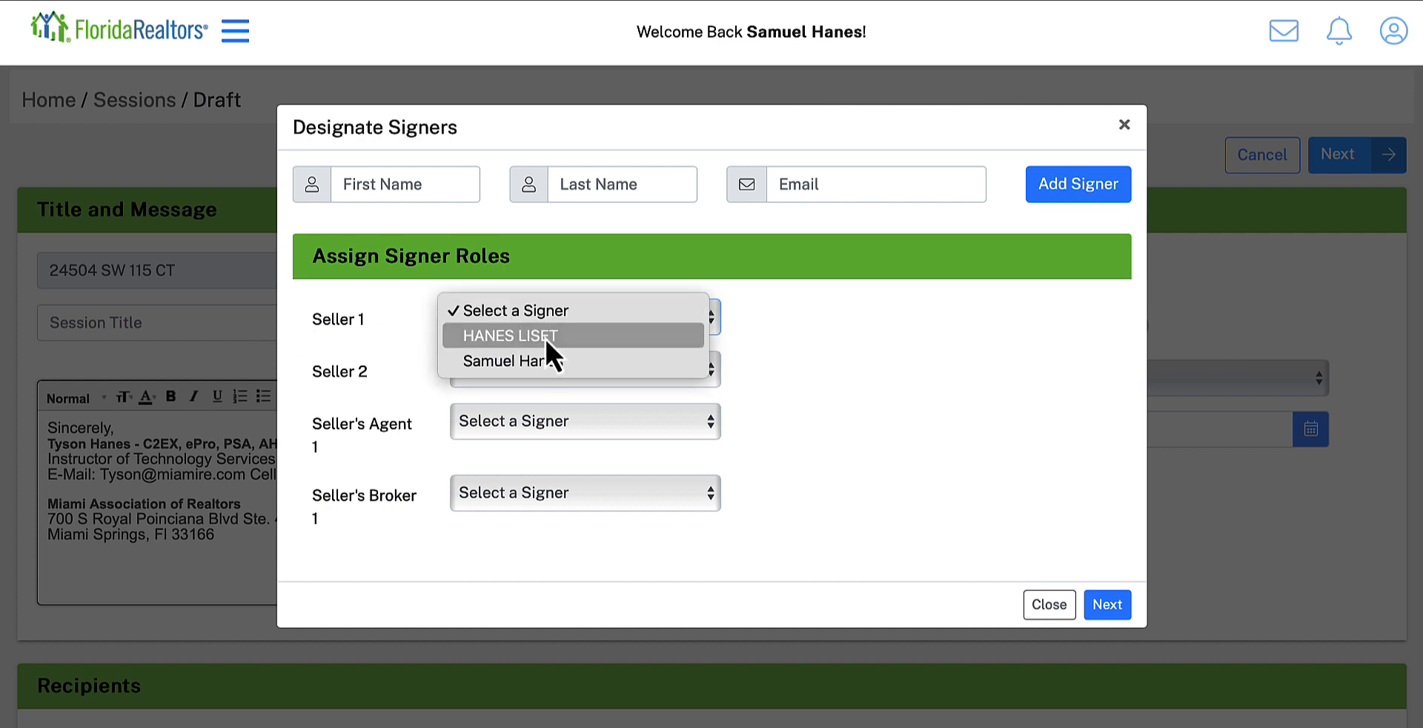
left_click(545, 337)
left_click(522, 430)
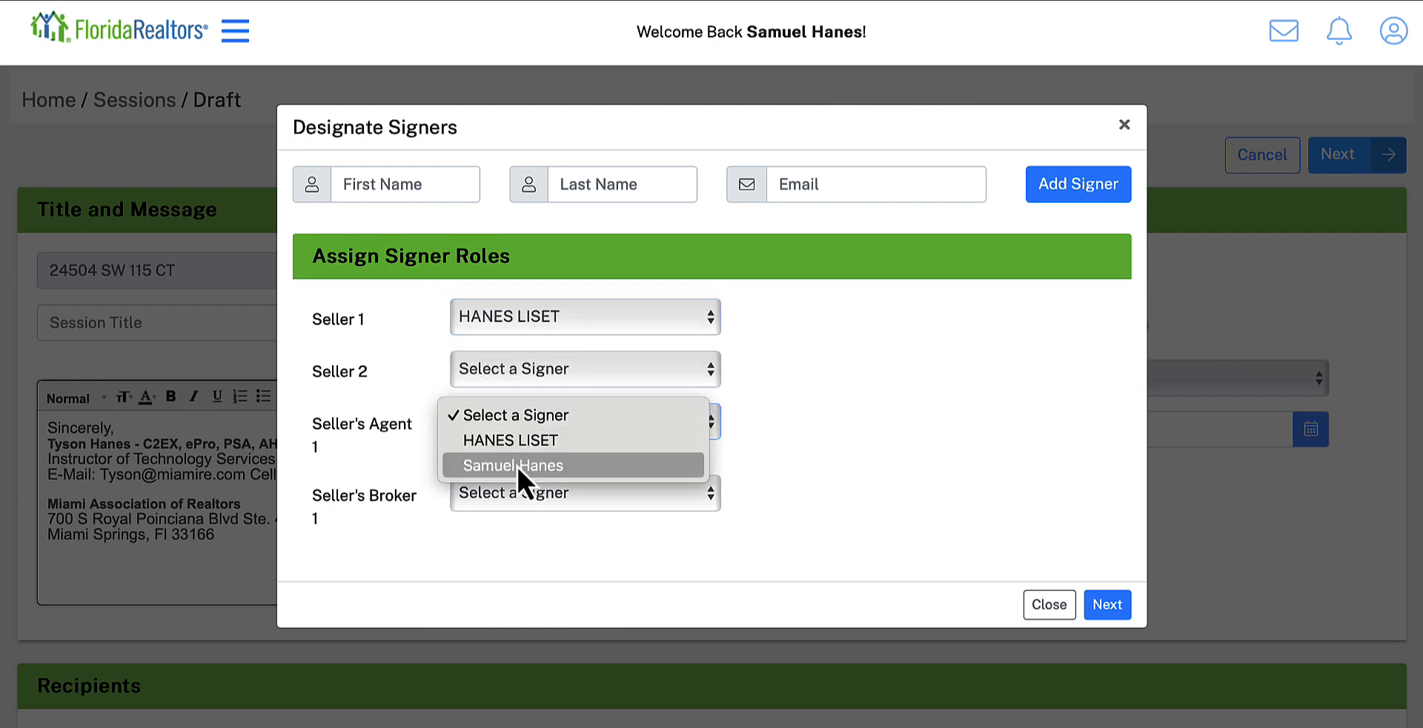
left_click(517, 465)
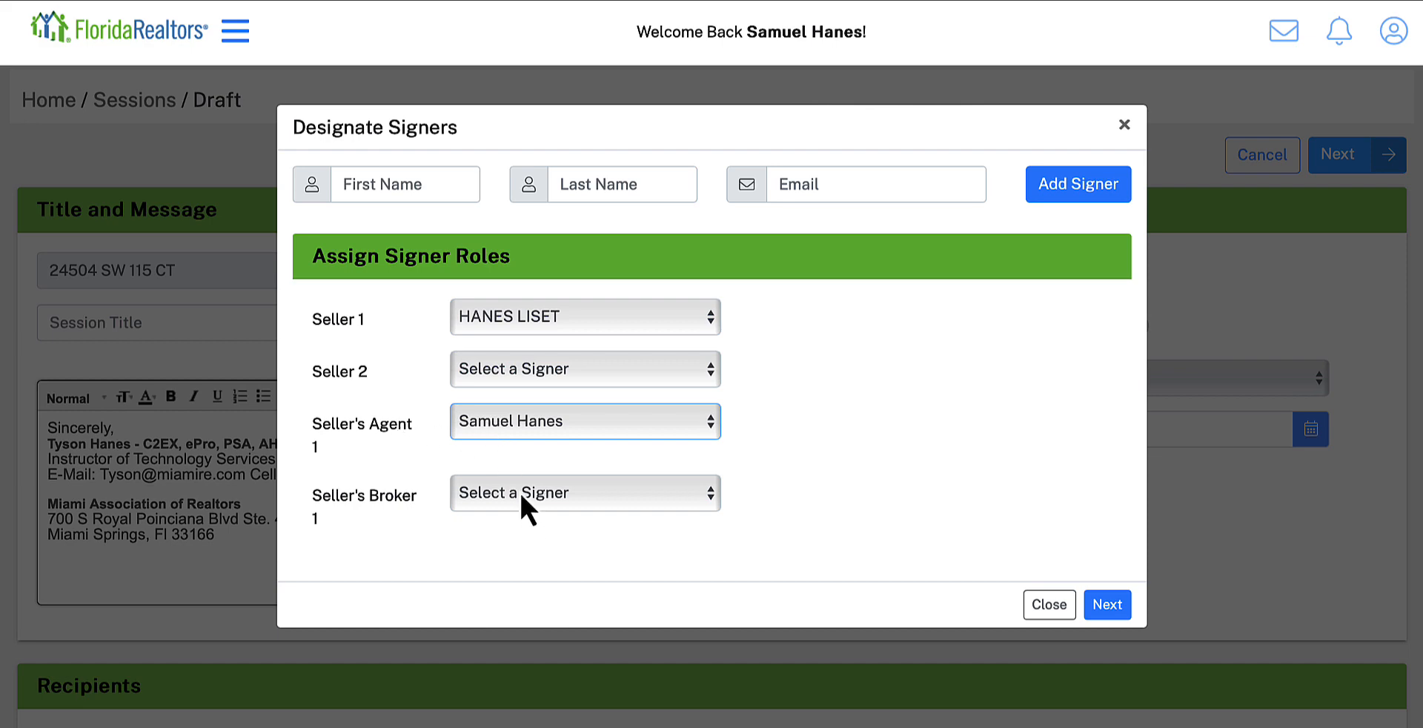
left_click(1117, 606)
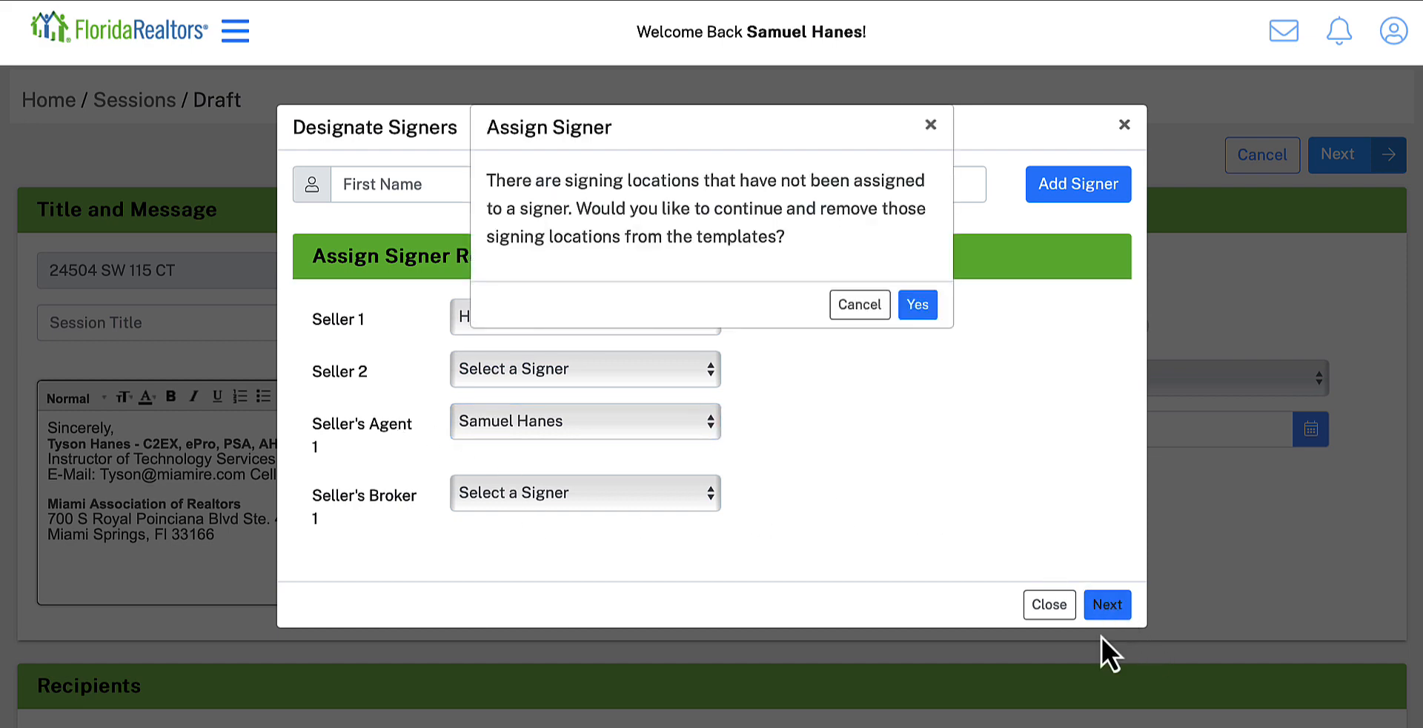
left_click(919, 306)
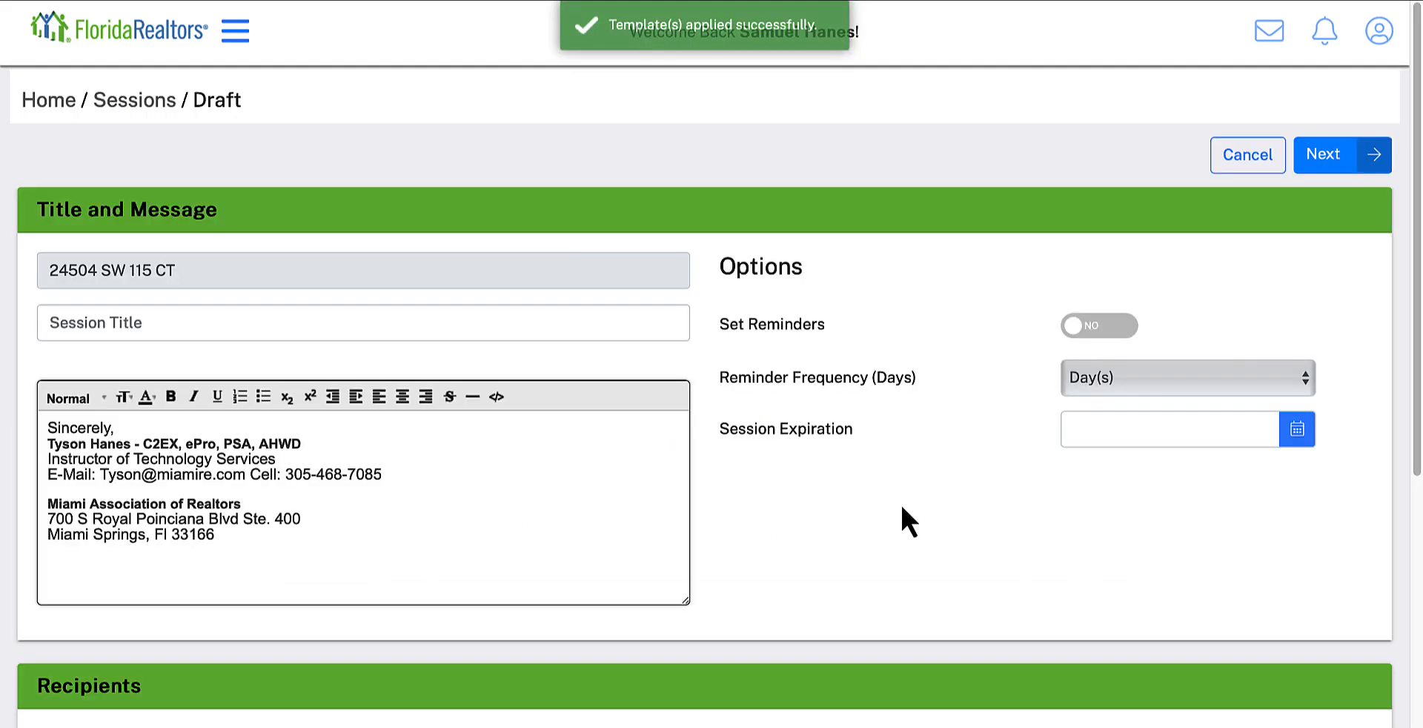
Step: Enter "Exclusive Listing Agreement" as the eSign session title
scroll(741, 511, "down", 3)
scroll(711, 527, "up", 1)
left_click(70, 319)
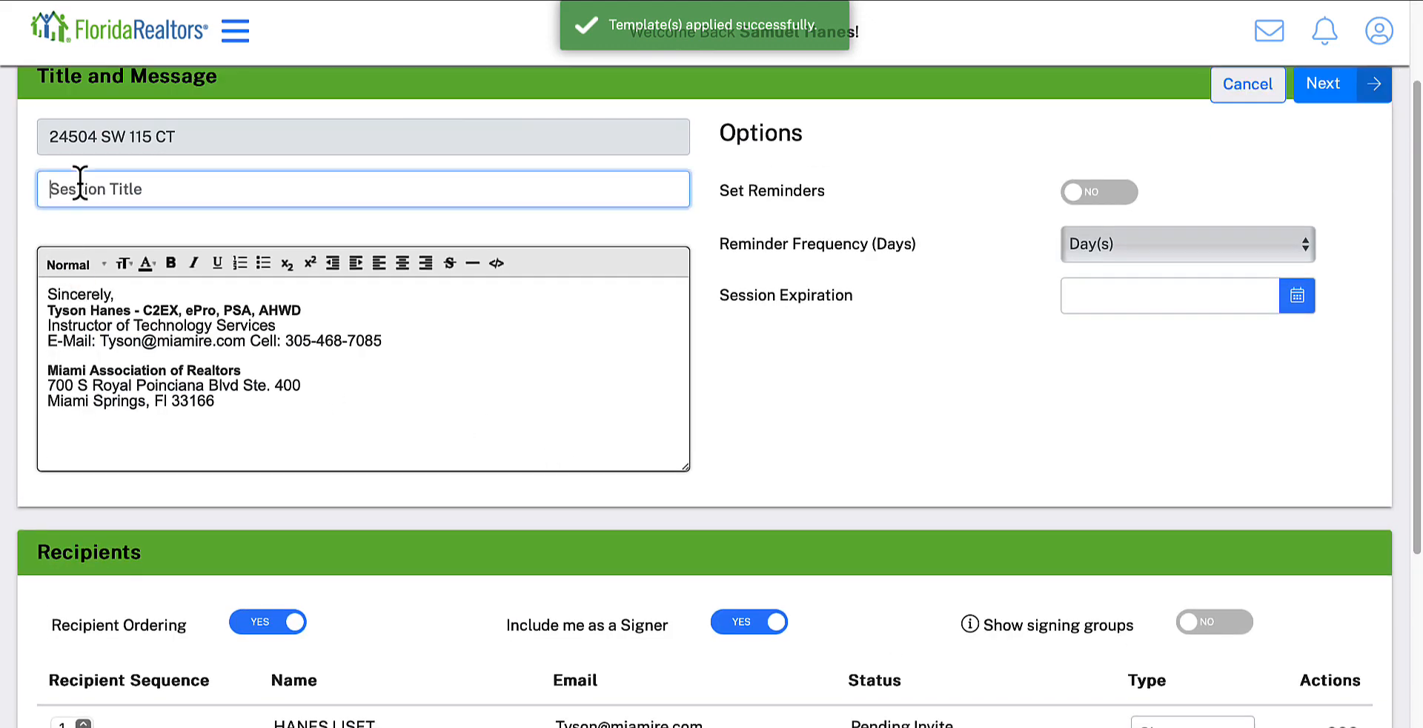
scroll(596, 375, "up", 2)
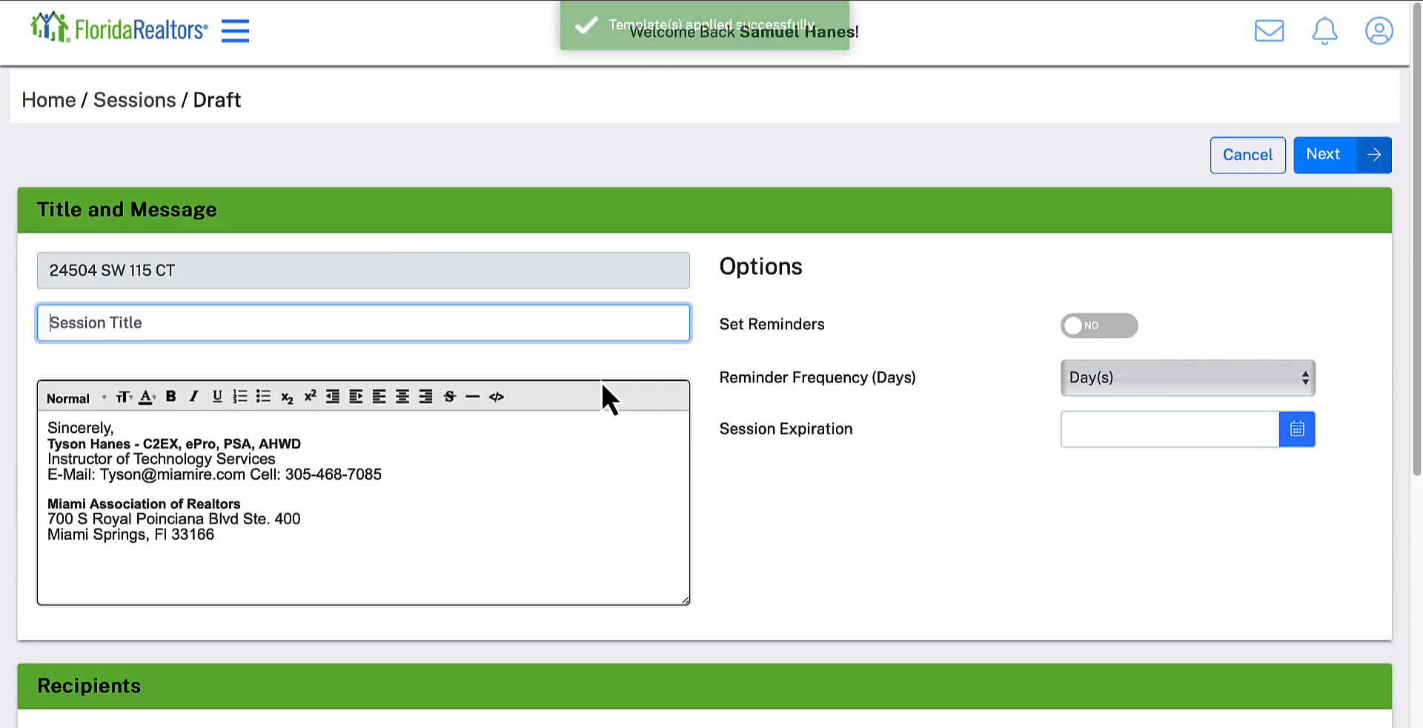
type("Ex")
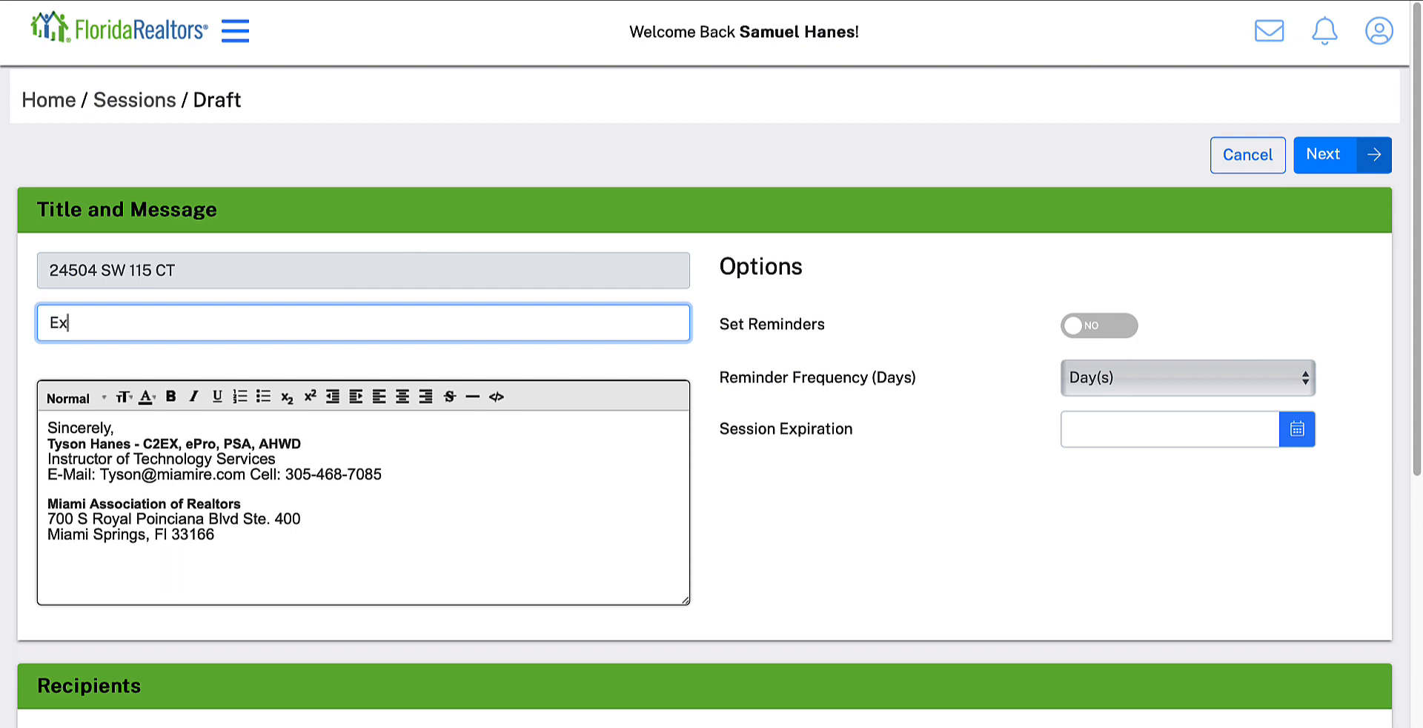
type("lusive Listing G")
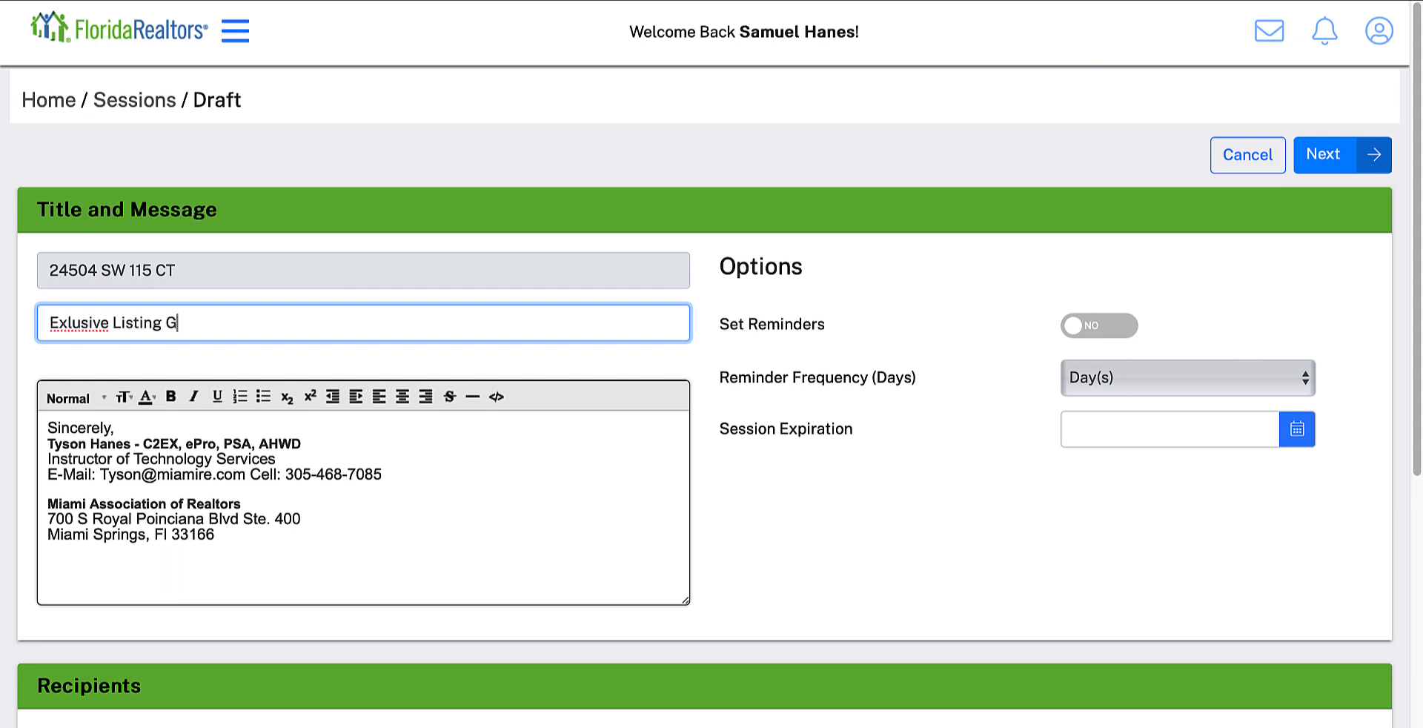
key("BackSpace")
key("BackSpace")
key("BackSpace")
key("BackSpace")
key("BackSpace")
key("BackSpace")
key("BackSpace")
key("BackSpace")
key("BackSpace")
key("BackSpace")
key("BackSpace")
key("BackSpace")
key("BackSpace")
key("BackSpace")
key("BackSpace")
key("BackSpace")
key("BackSpace")
key("BackSpace")
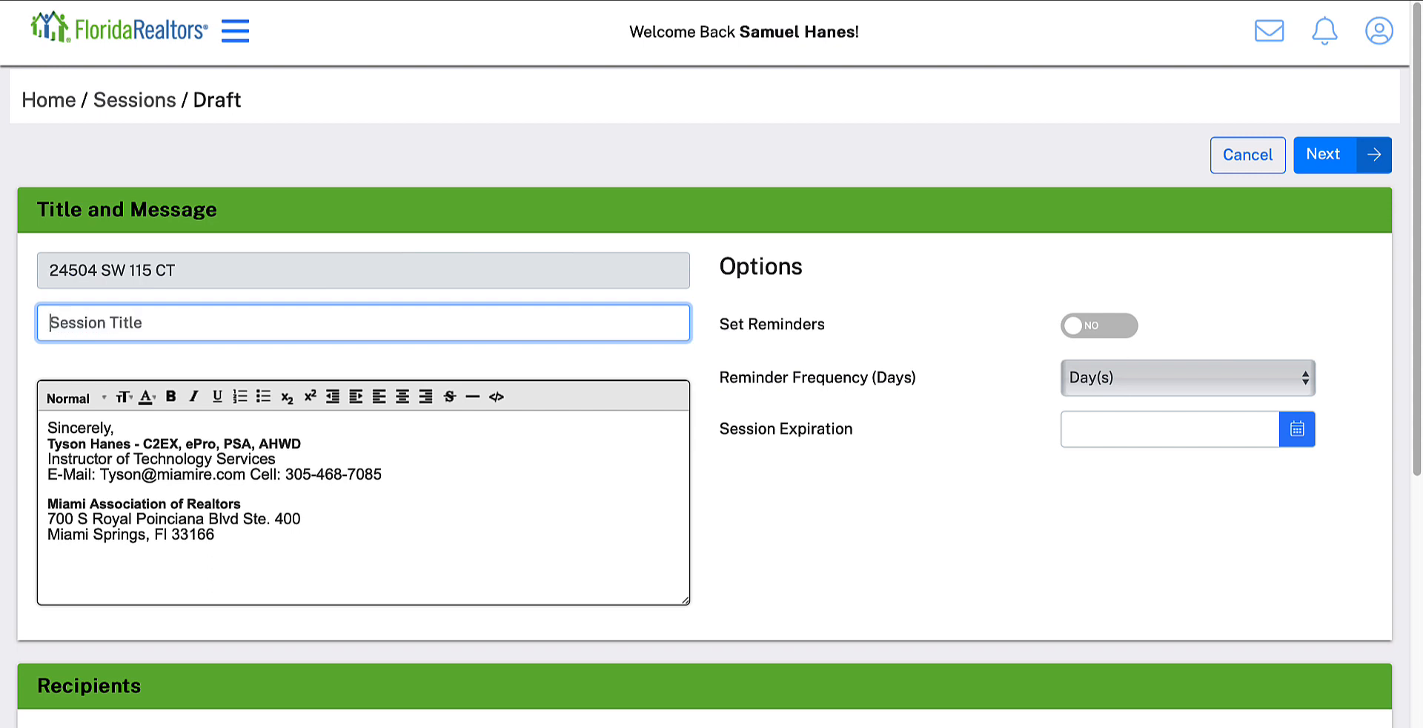
type("Exclusive Lisitg")
key("BackSpace")
key("BackSpace")
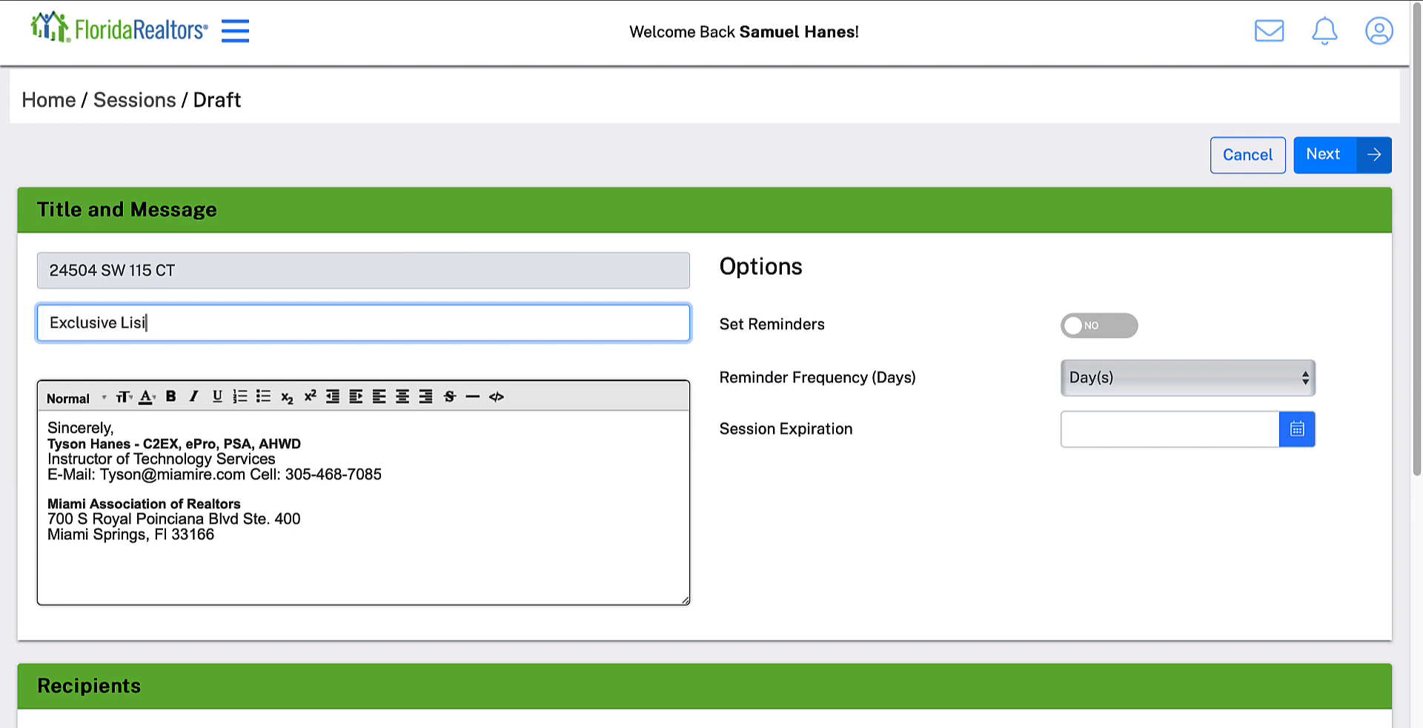
type("ting Agreement")
Step: Turn on reminders for the session and set the reminder frequency to 2 days
left_click(1118, 327)
left_click(1129, 377)
left_click(1108, 400)
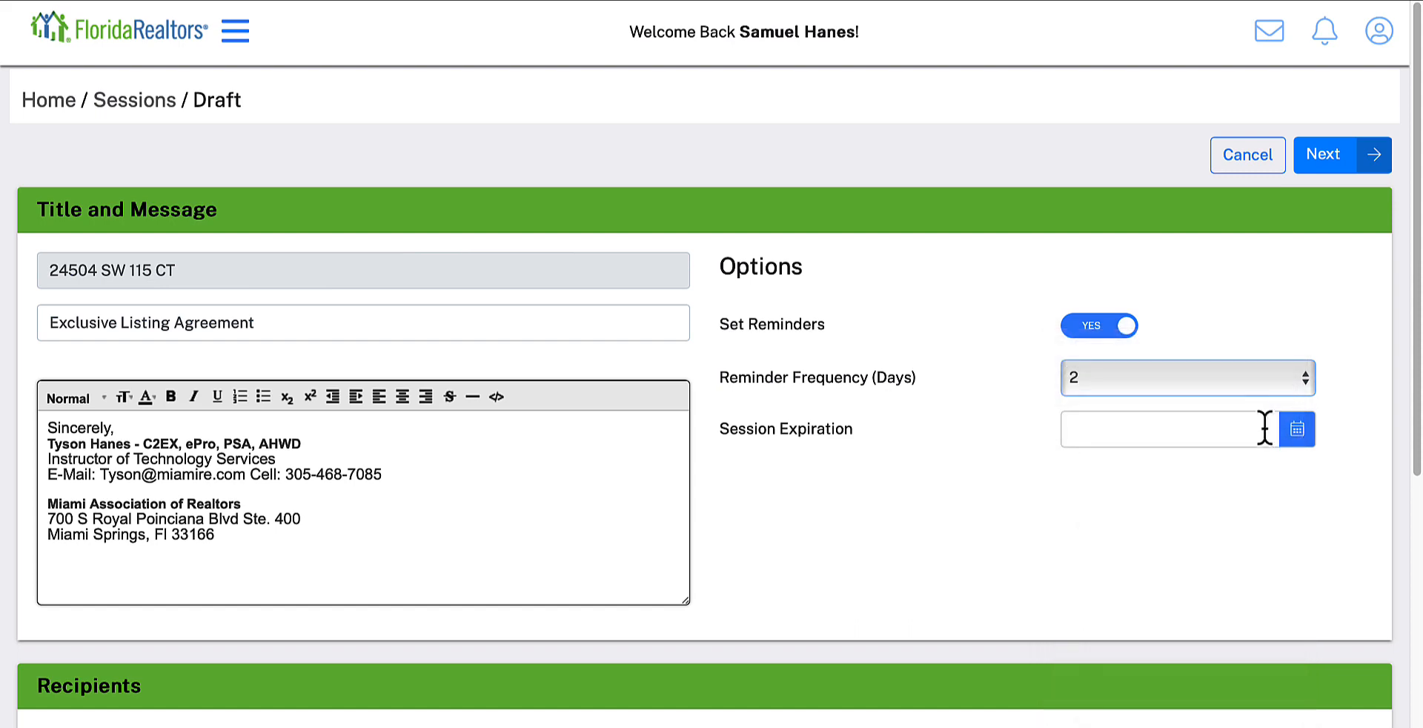
Step: Set the session expiration to 11/30/2023, check the recipients section, and proceed to the document tagging page
left_click(1264, 429)
left_click(1202, 652)
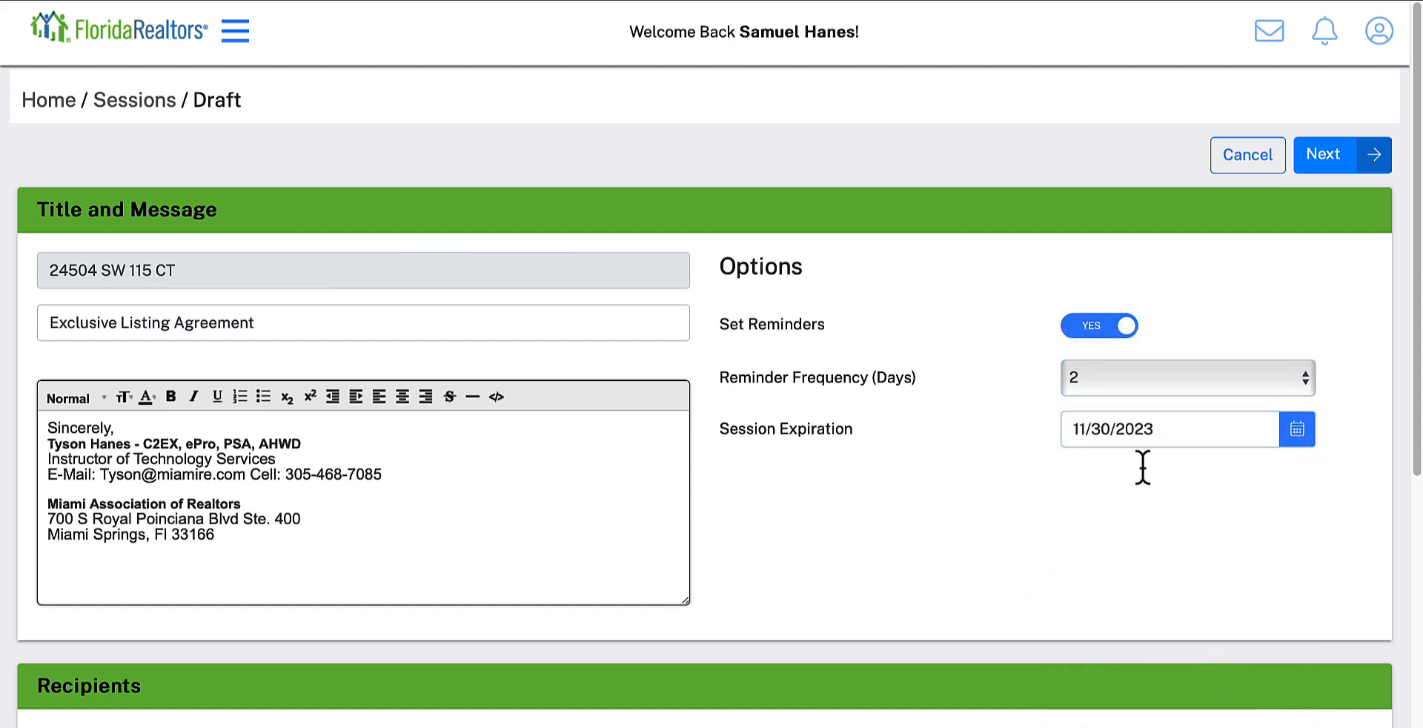
scroll(856, 527, "down", 2)
scroll(857, 528, "down", 5)
scroll(858, 526, "up", 7)
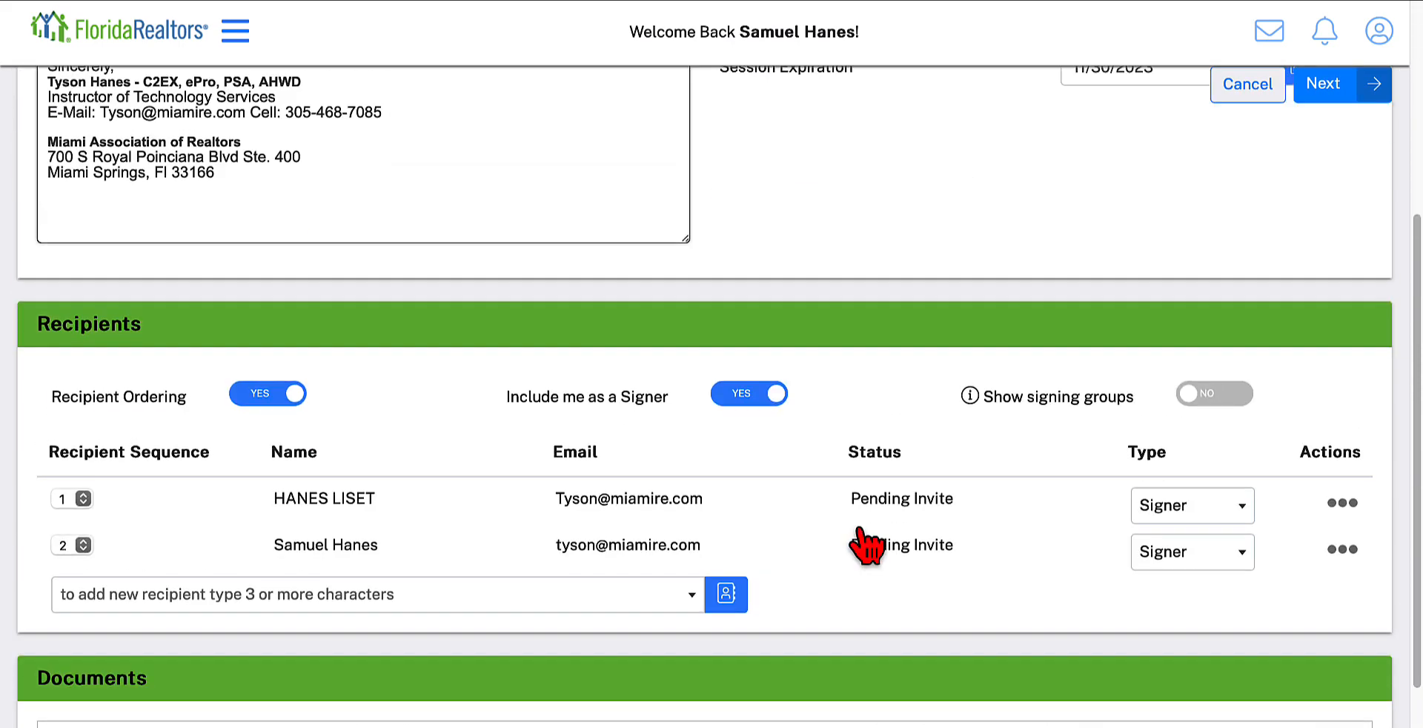
scroll(860, 526, "down", 5)
scroll(876, 543, "up", 5)
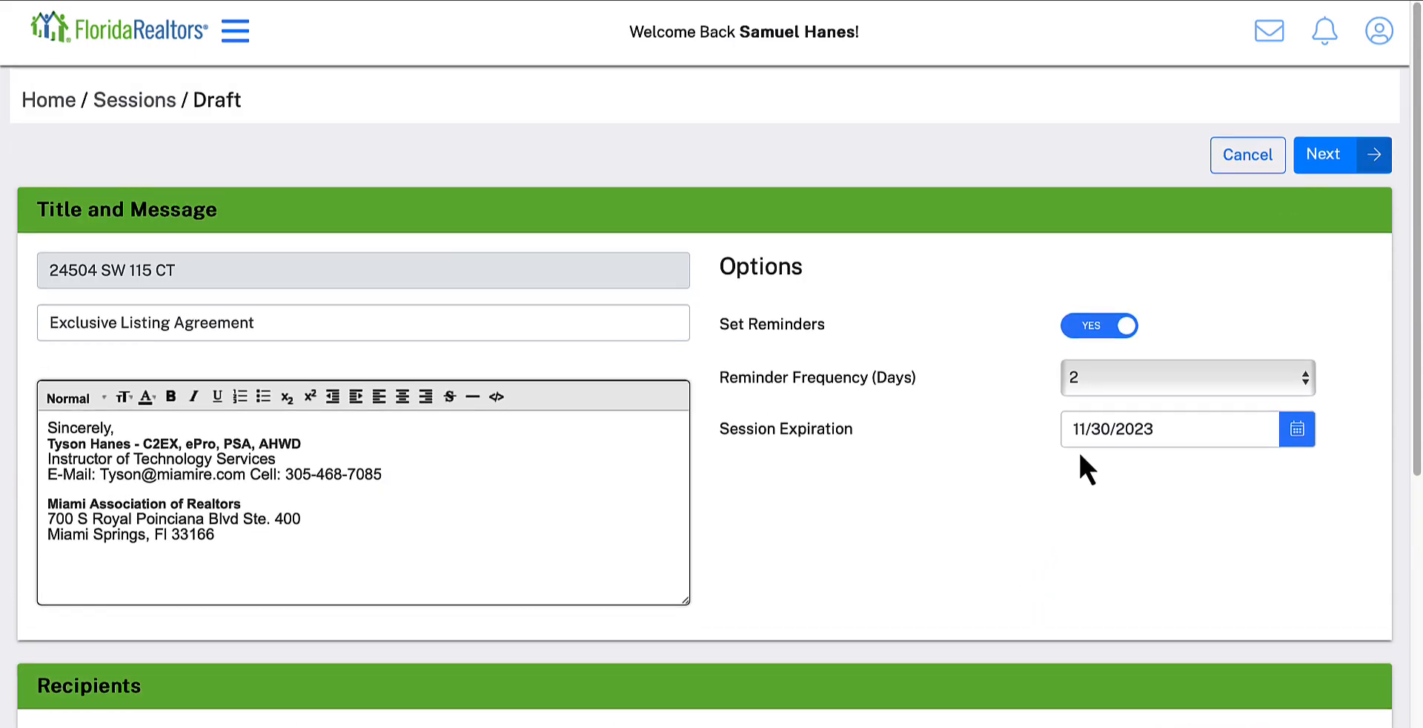
left_click(1326, 156)
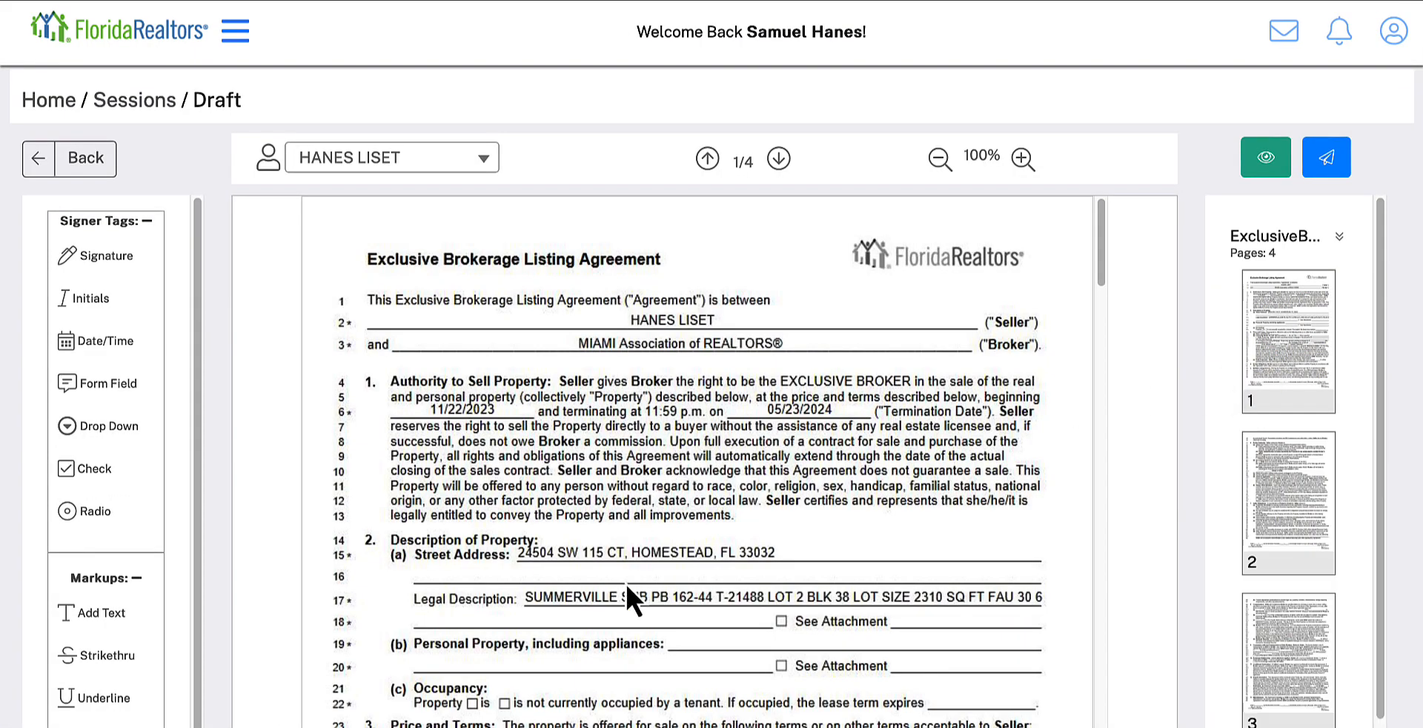
Step: Examine the first page of the listing agreement along with the available signer tags and markup tools
scroll(626, 581, "down", 2)
scroll(621, 585, "up", 2)
scroll(563, 456, "down", 2)
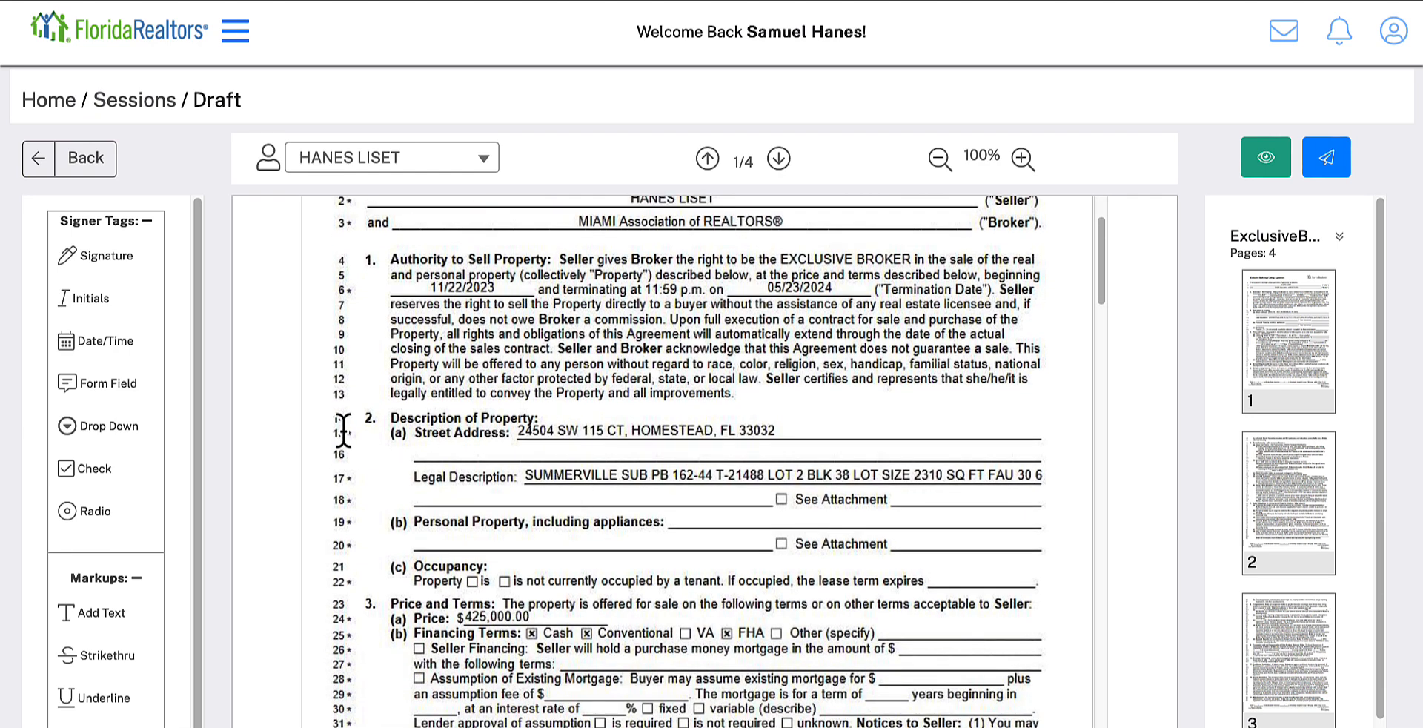
left_click(102, 257)
left_click_drag(118, 375, 117, 380)
scroll(125, 596, "down", 1)
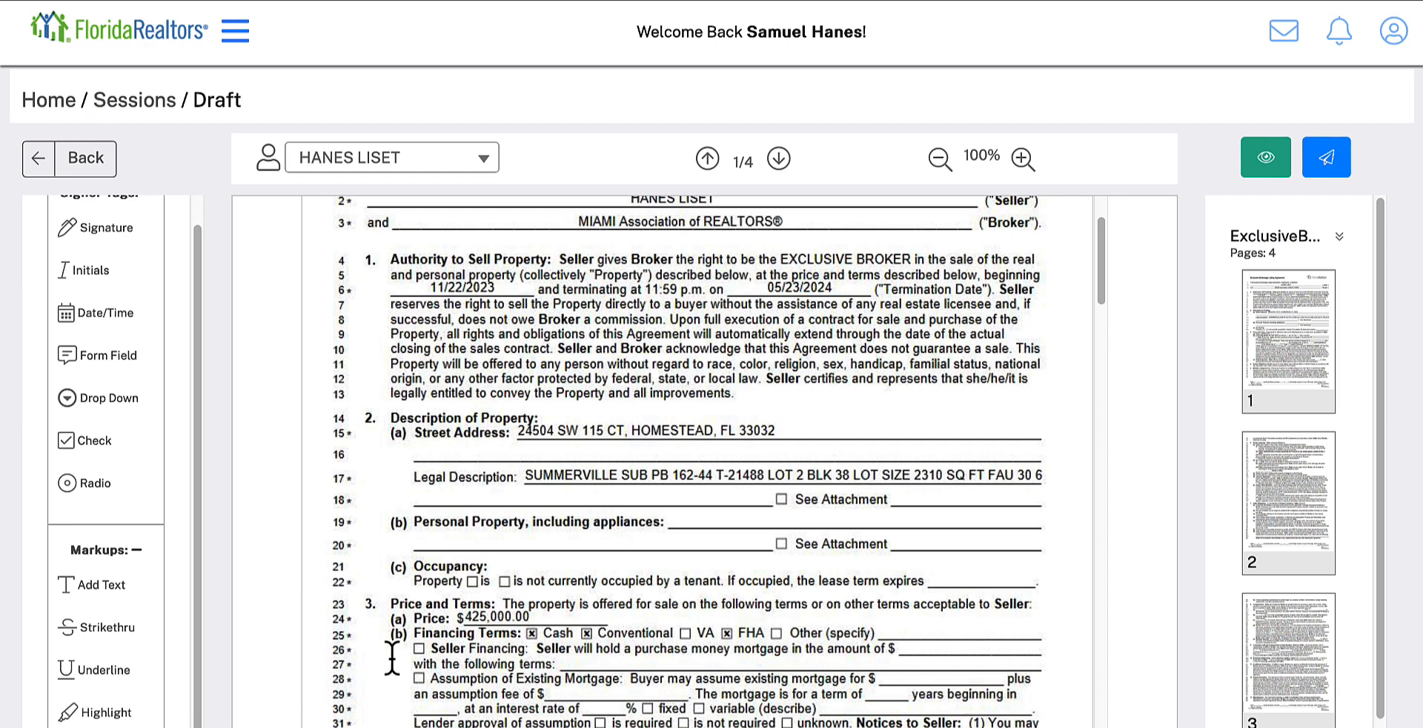
scroll(443, 652, "up", 1)
scroll(443, 638, "down", 2)
scroll(443, 622, "up", 1)
scroll(443, 604, "down", 1)
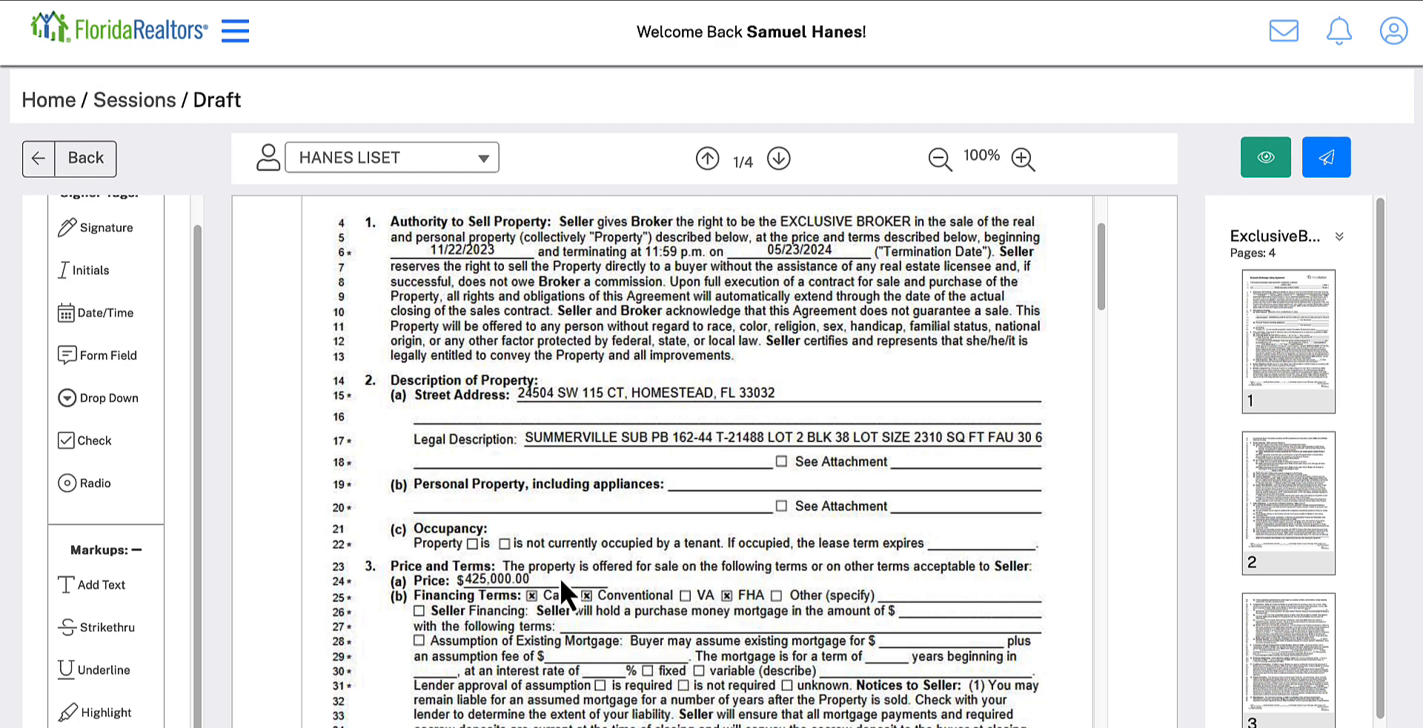
Step: Strike through the listing price in section 3(a) of the agreement and add the replacement text "$420,000" beside it
left_click(104, 626)
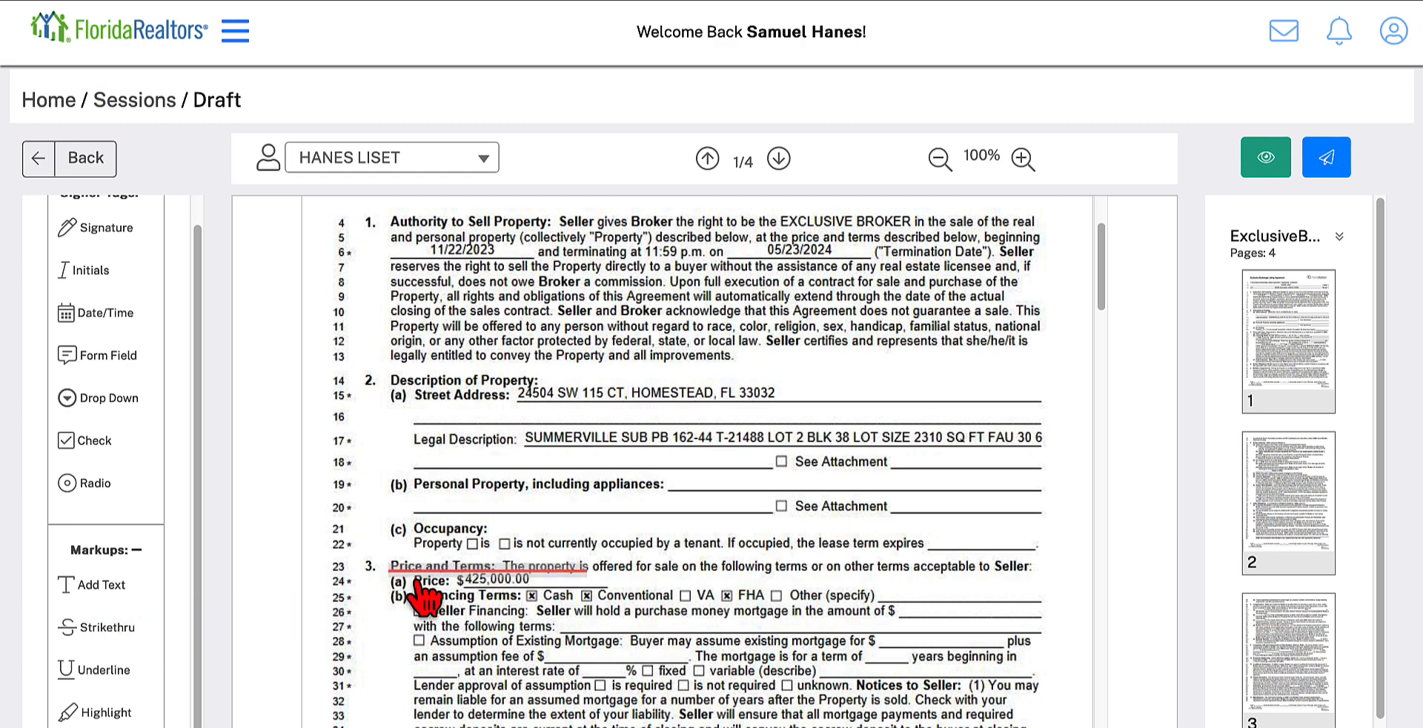
left_click_drag(439, 578, 637, 578)
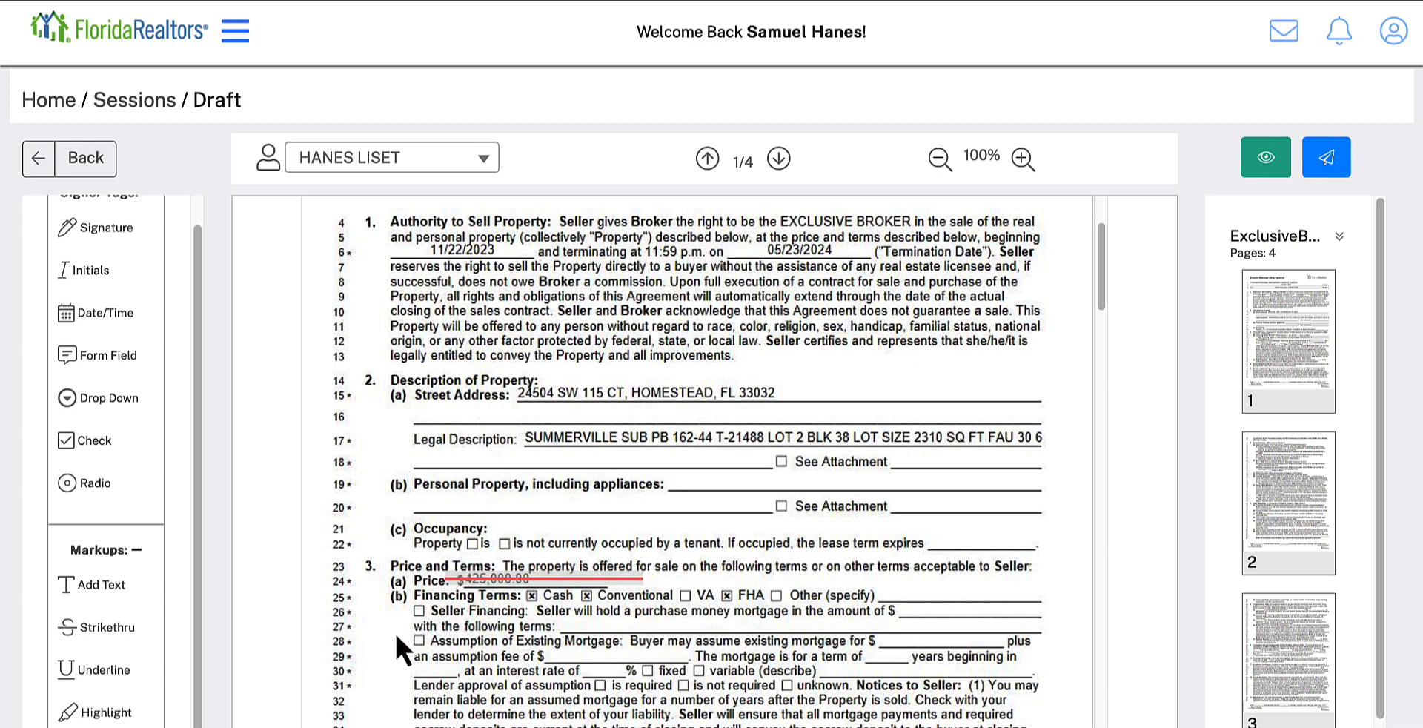
left_click_drag(111, 578, 689, 595)
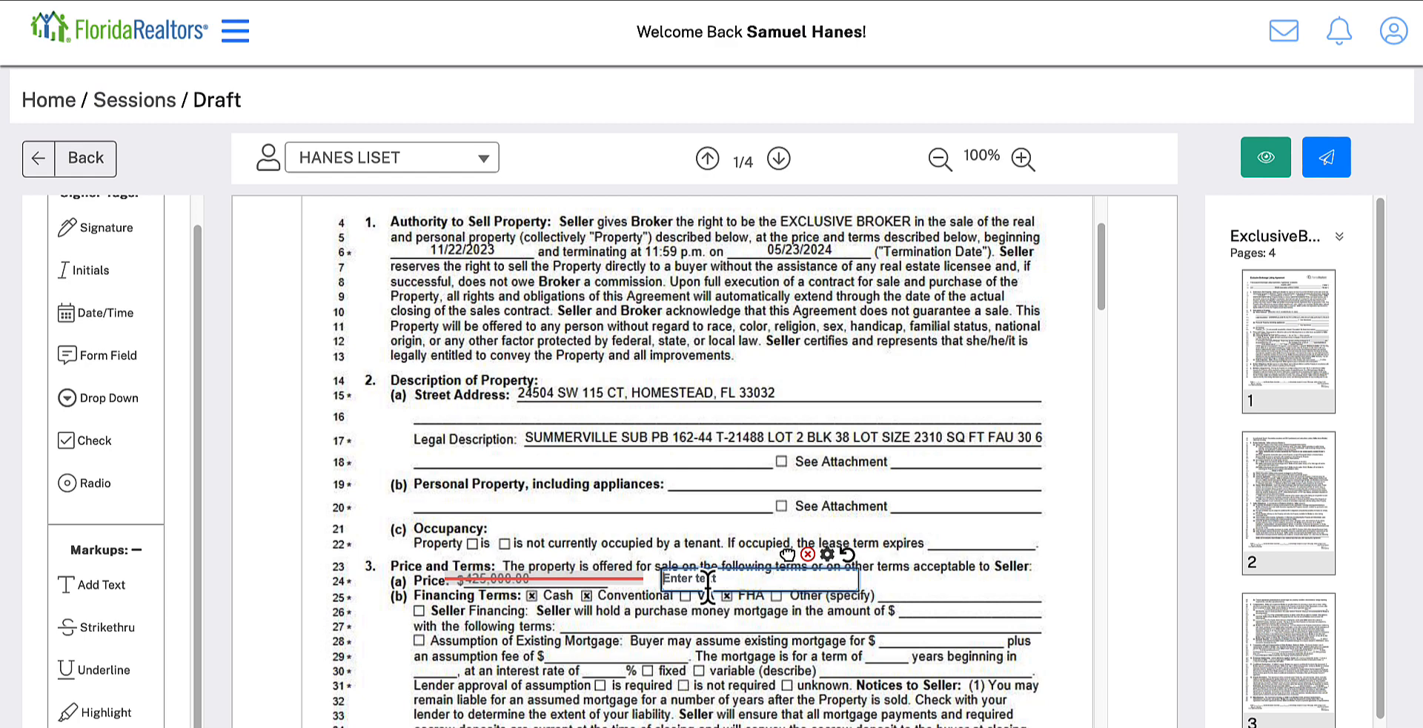
left_click(708, 586)
type("420,000")
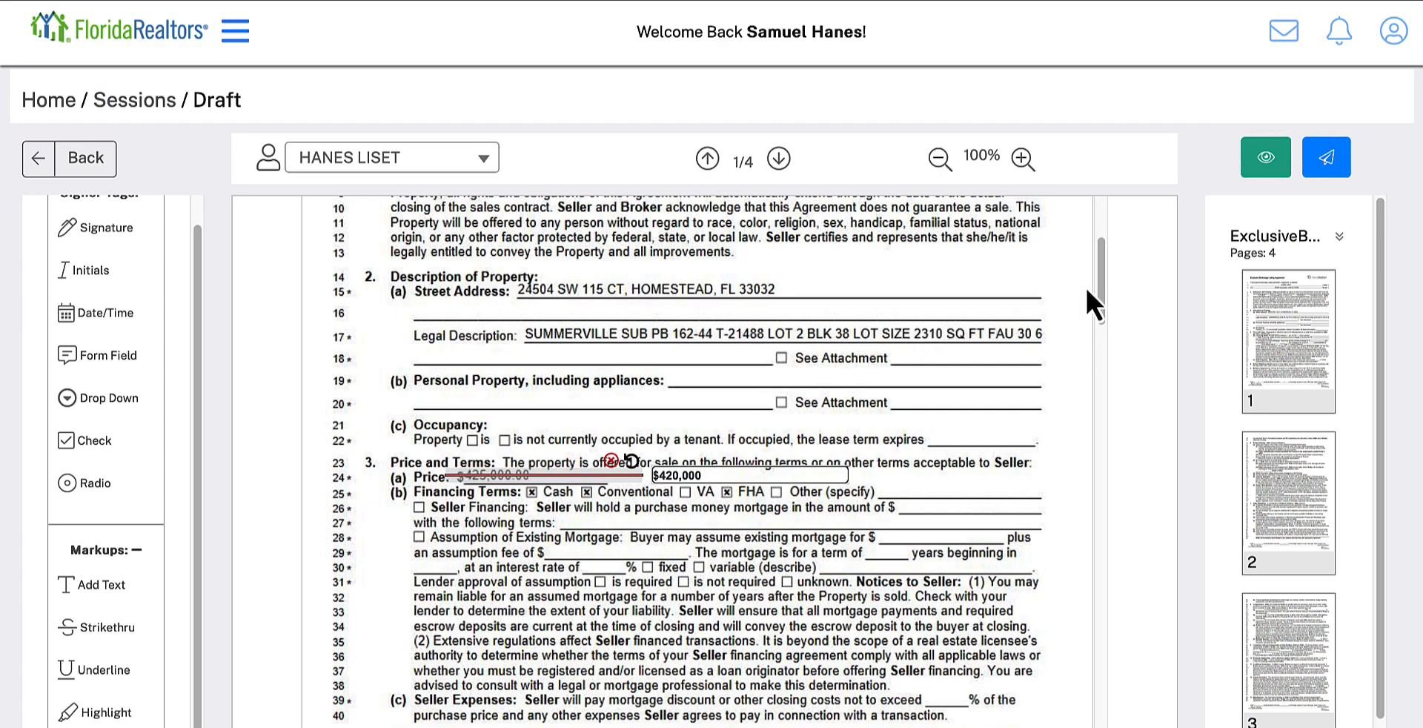
Step: Preview the signing session and examine its documents, recipient order and the price markup on the agreement
left_click(1264, 154)
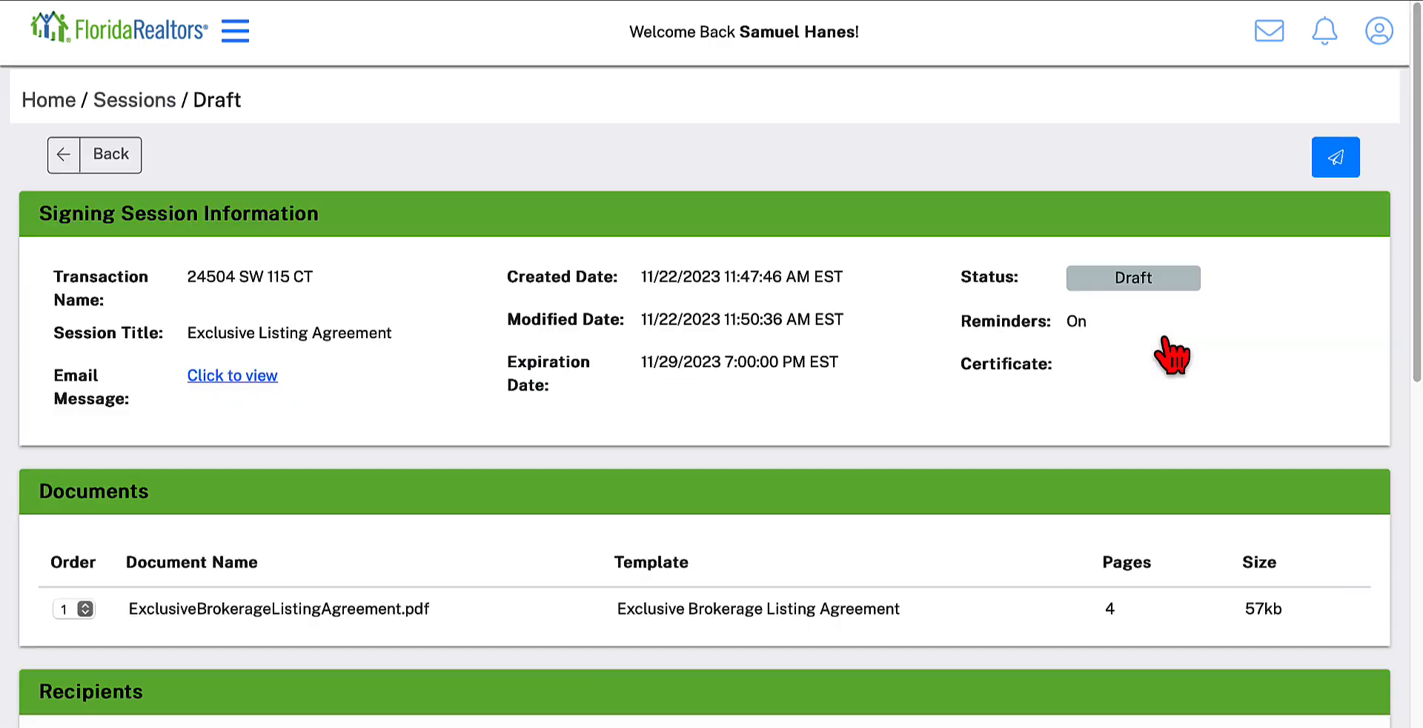
scroll(807, 430, "down", 6)
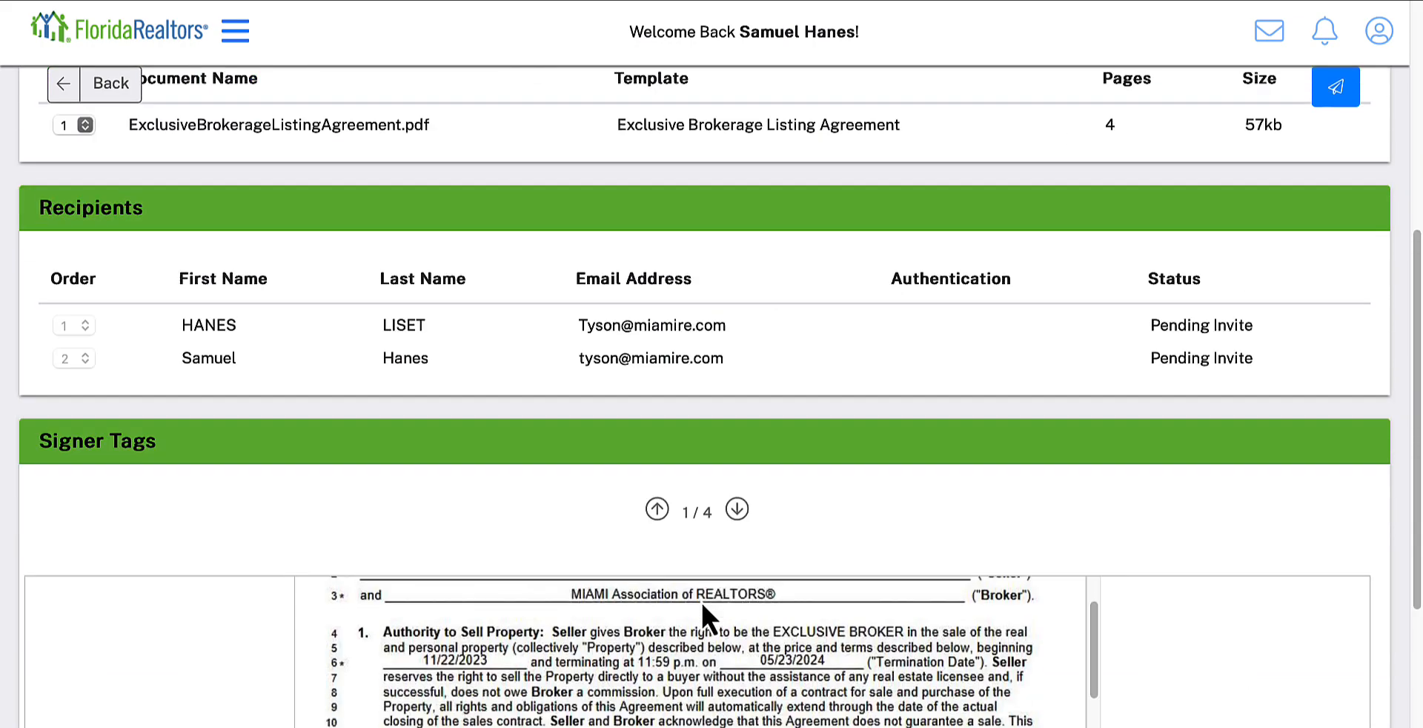
scroll(702, 604, "down", 2)
scroll(1142, 673, "down", 5)
scroll(1023, 539, "up", 4)
scroll(241, 400, "up", 5)
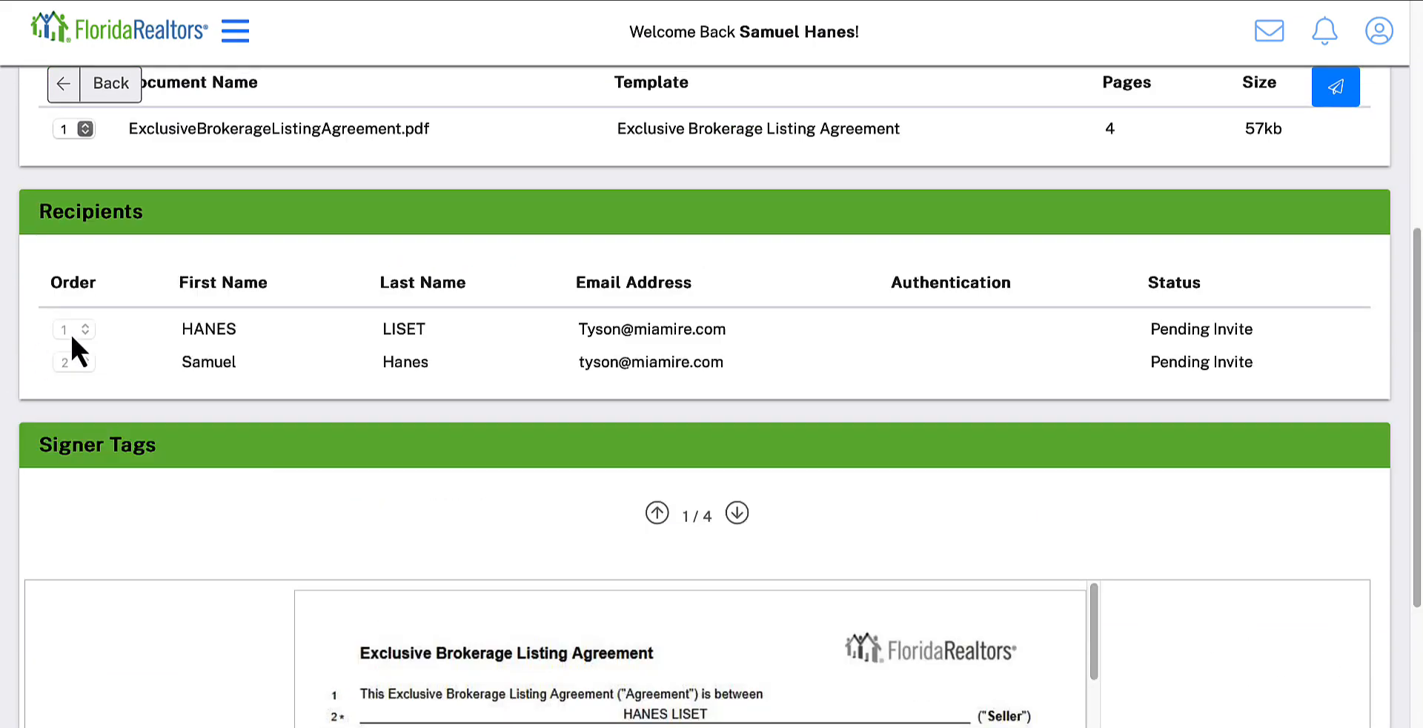
scroll(95, 444, "down", 1)
scroll(550, 587, "down", 5)
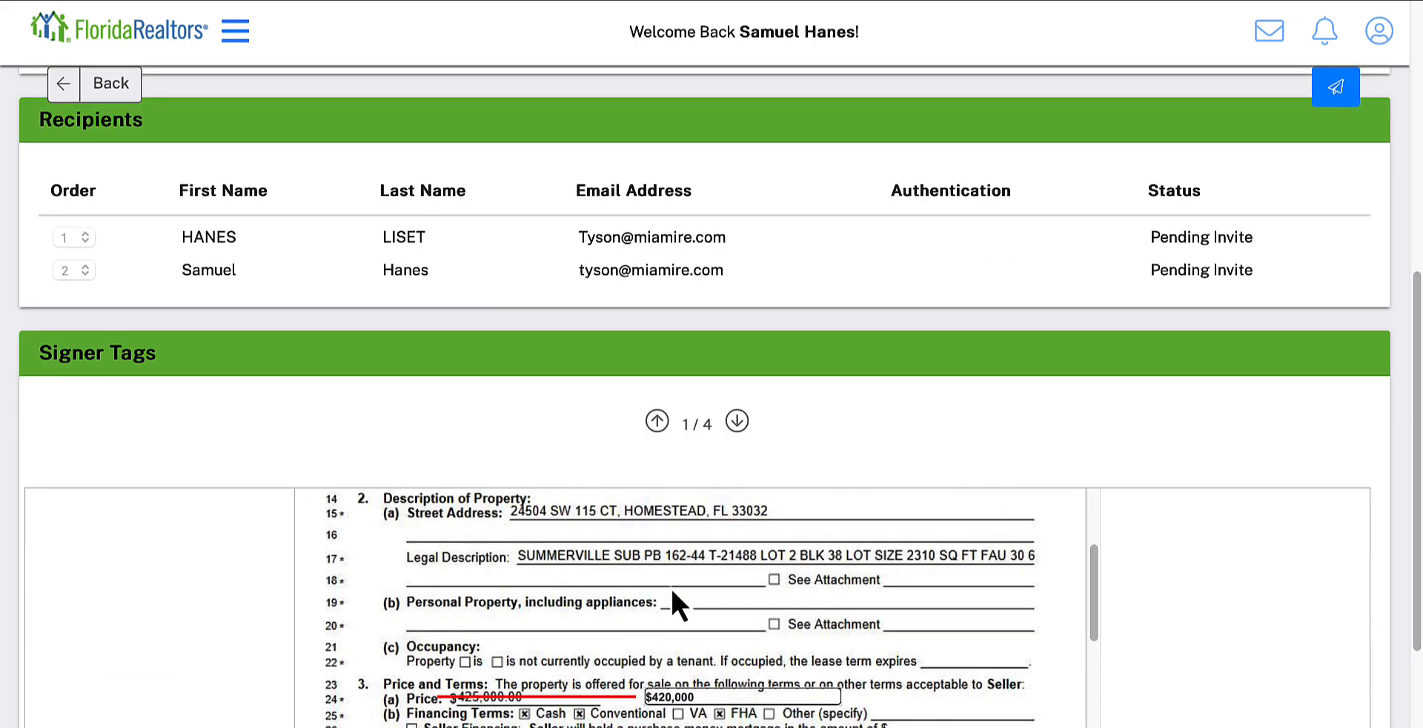
scroll(1146, 655, "up", 7)
Step: Check the initials tags in the agreement preview, send the signing session to the recipients, and switch to Outlook
scroll(1000, 600, "down", 5)
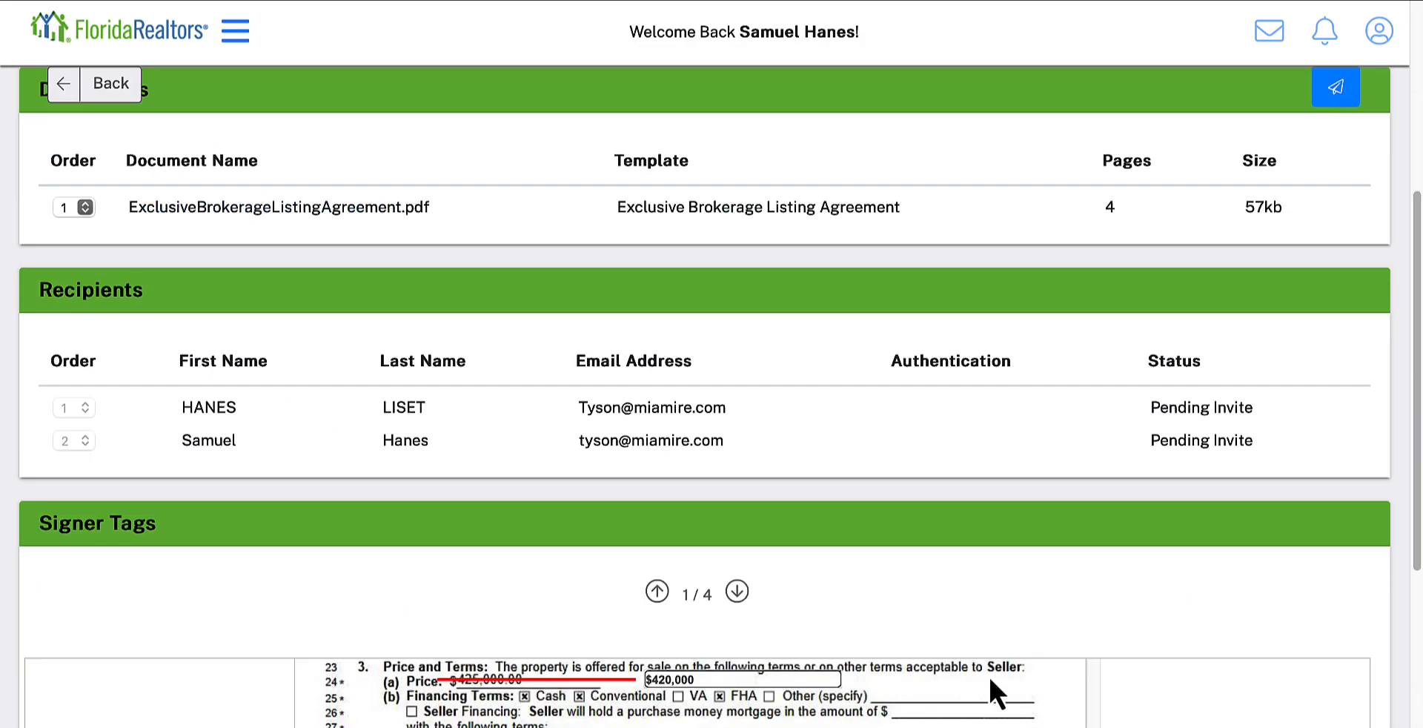
scroll(700, 714, "down", 5)
scroll(702, 711, "down", 10)
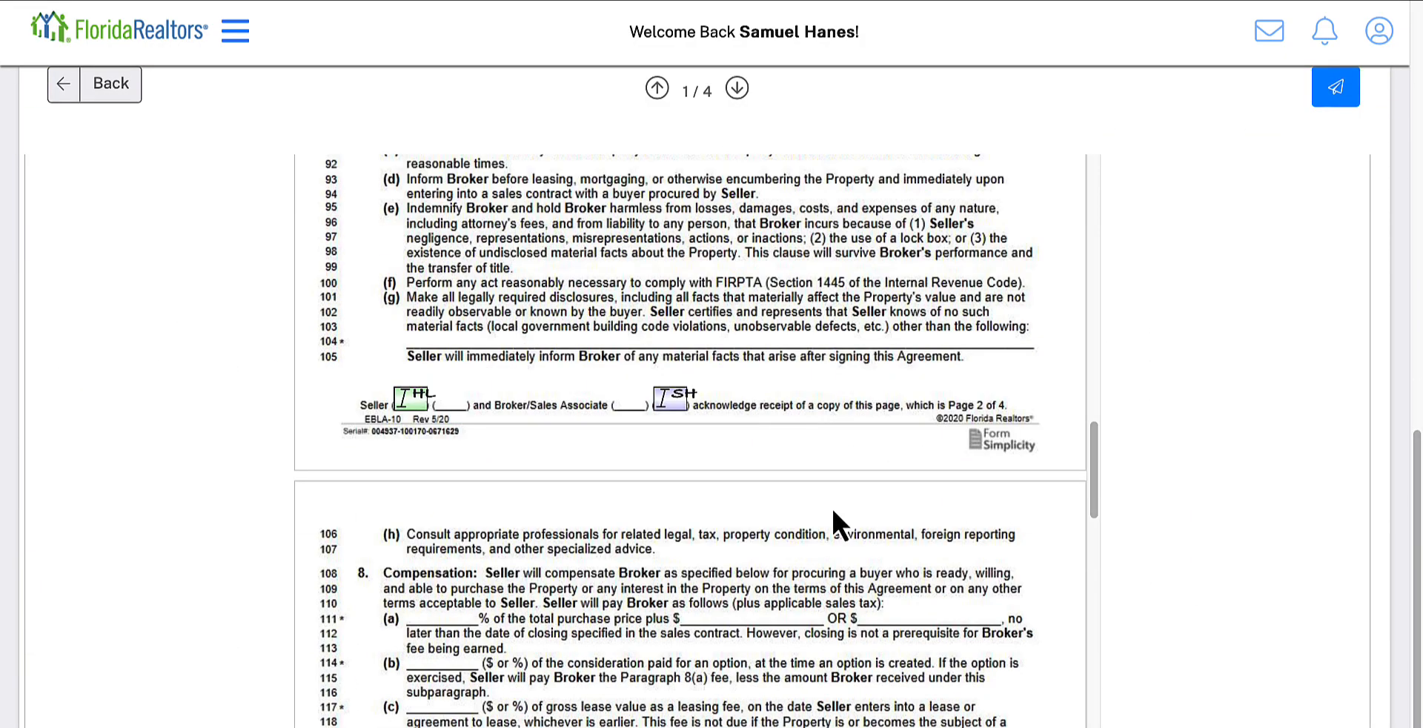
scroll(793, 512, "up", 6)
scroll(806, 518, "up", 10)
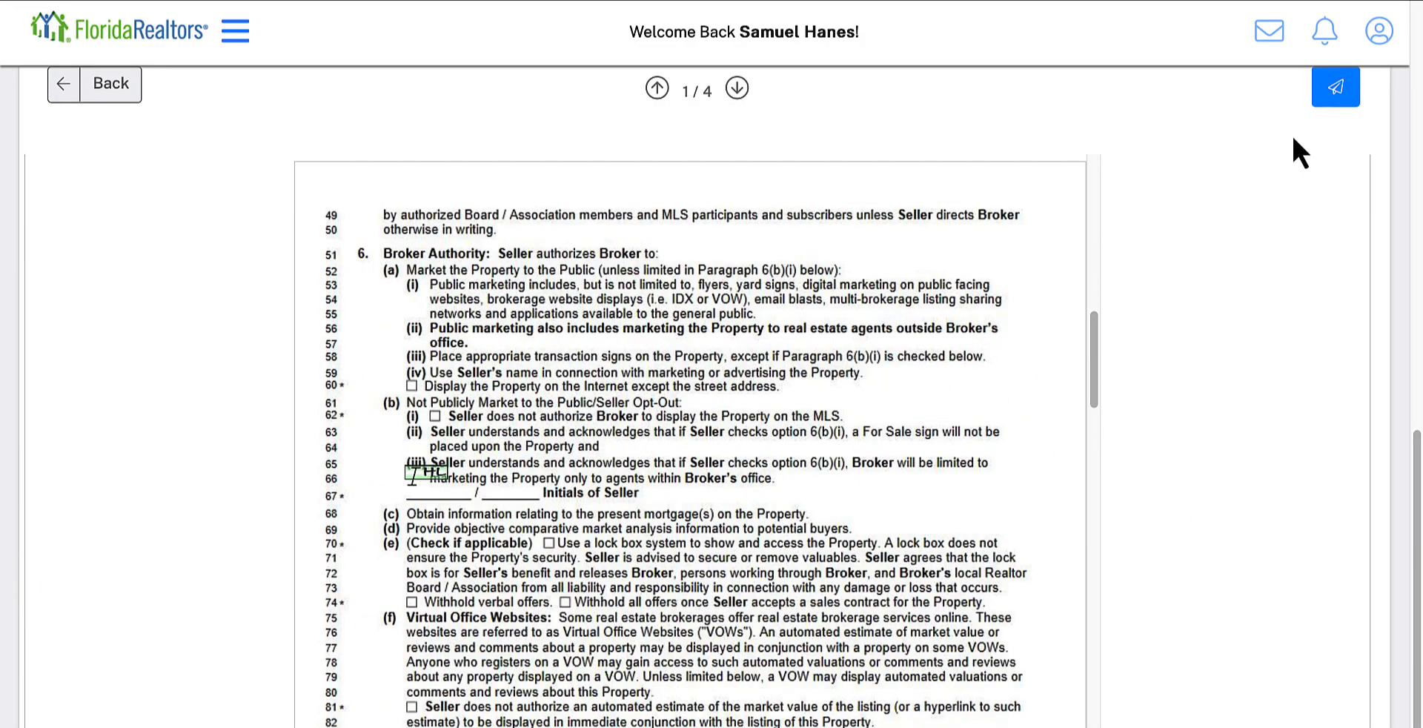
left_click(1338, 86)
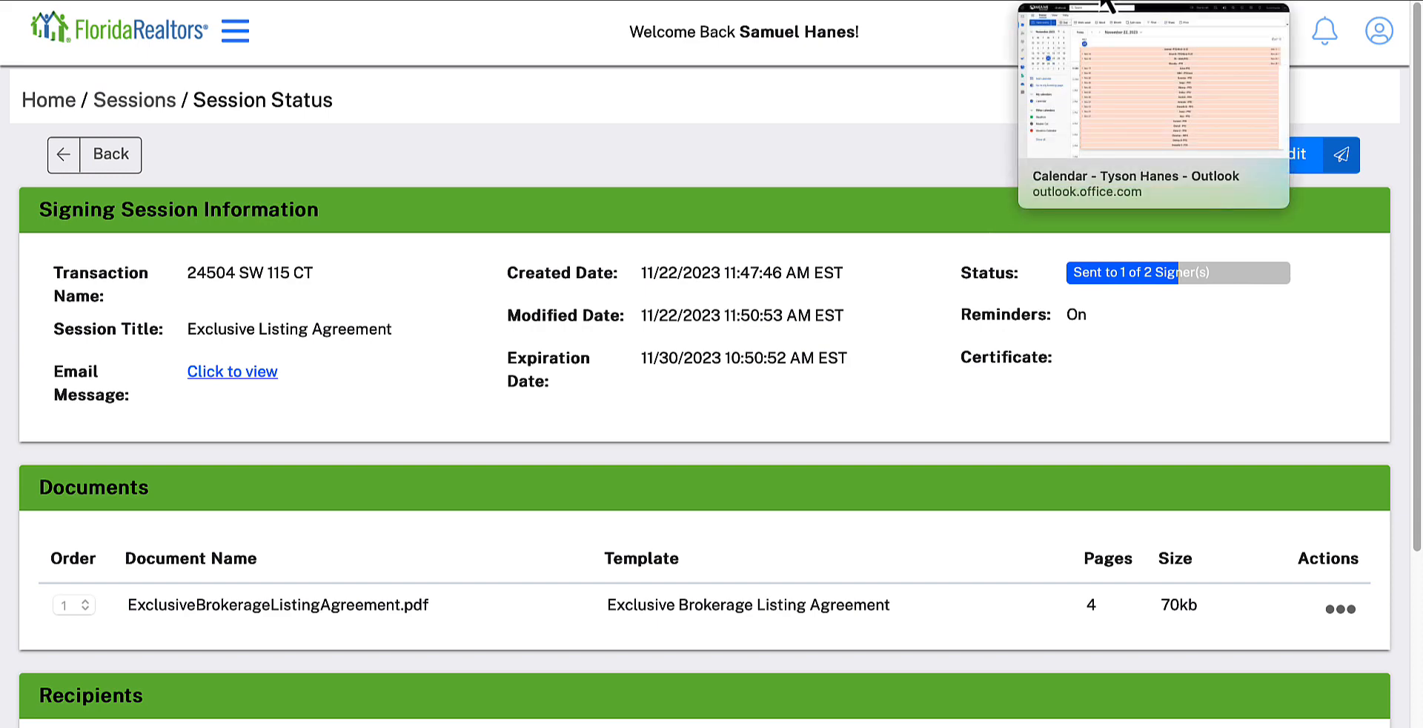
left_click(1106, 4)
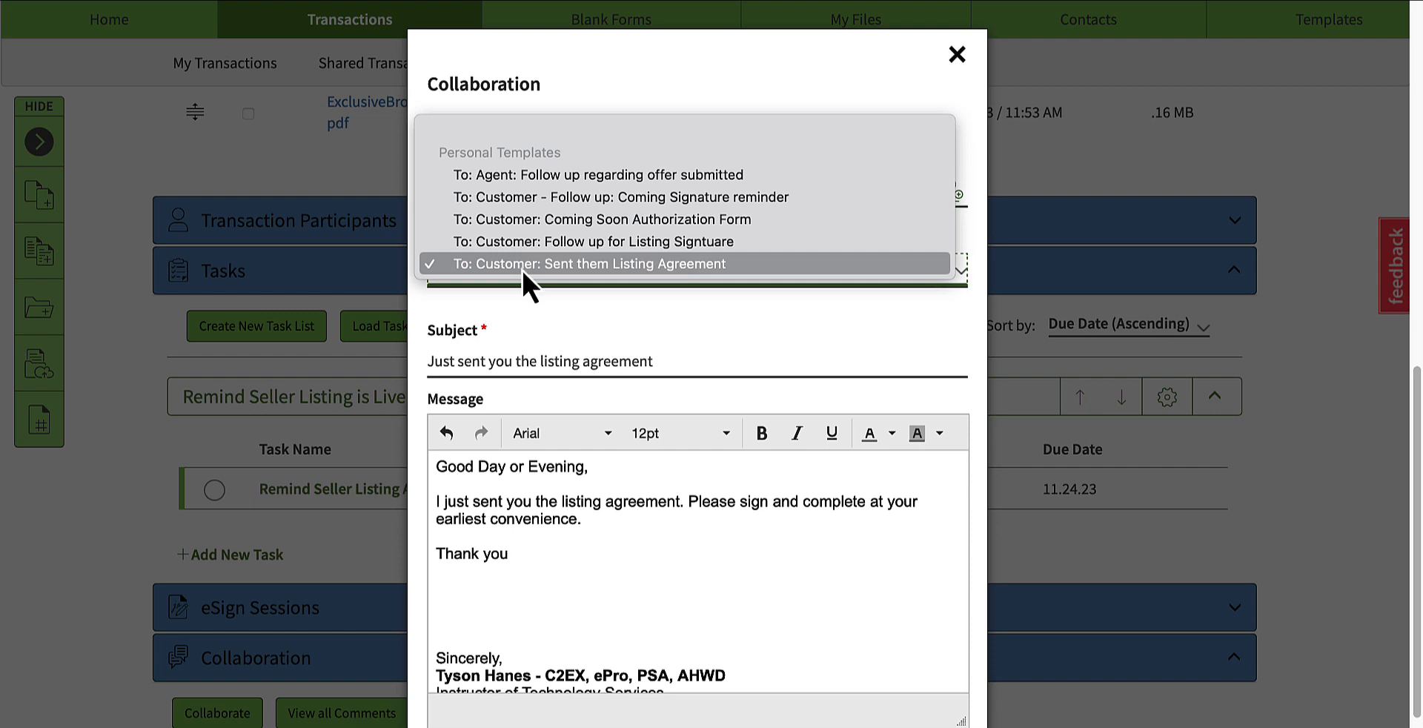
Step: Draft a collaboration email from the template "To: Customer: Sent them Listing Agreement", shorten its greeting to "Good Day," and discard the draft
left_click(582, 264)
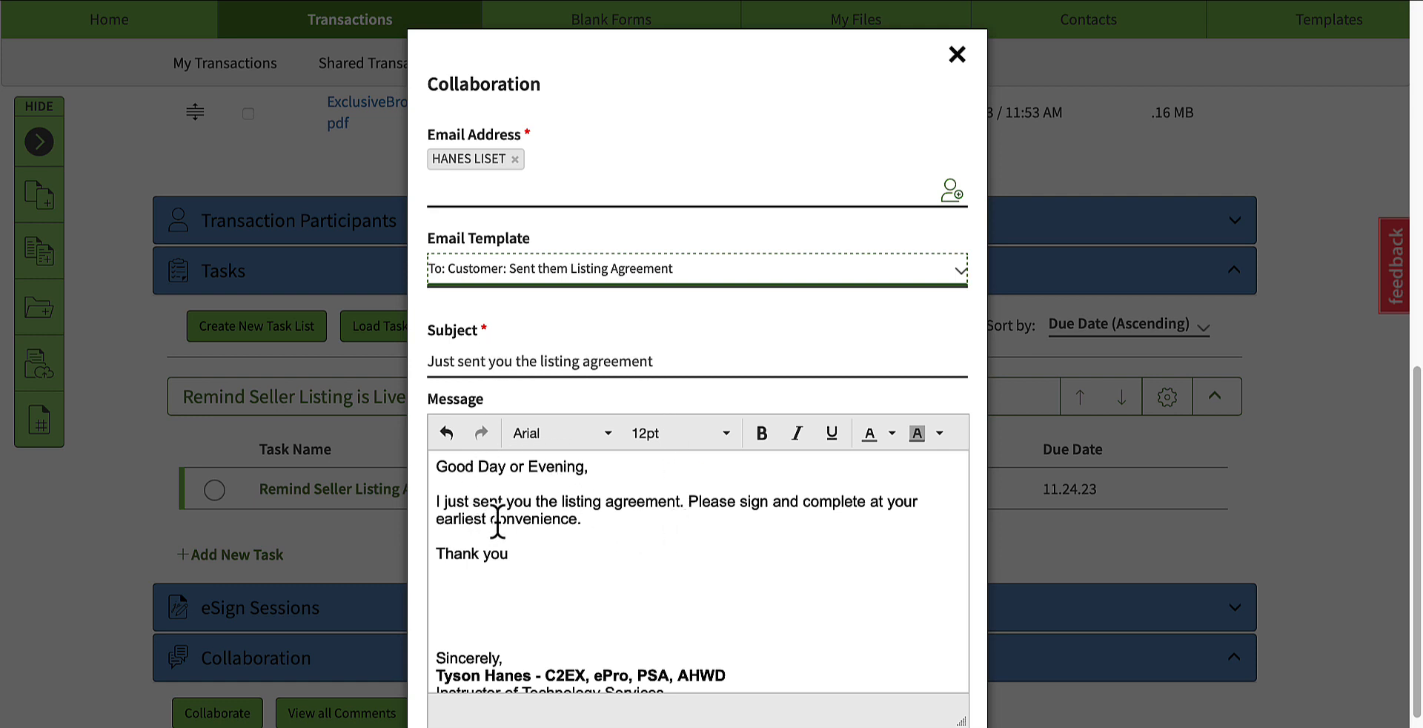
left_click(564, 468)
double_click(565, 468)
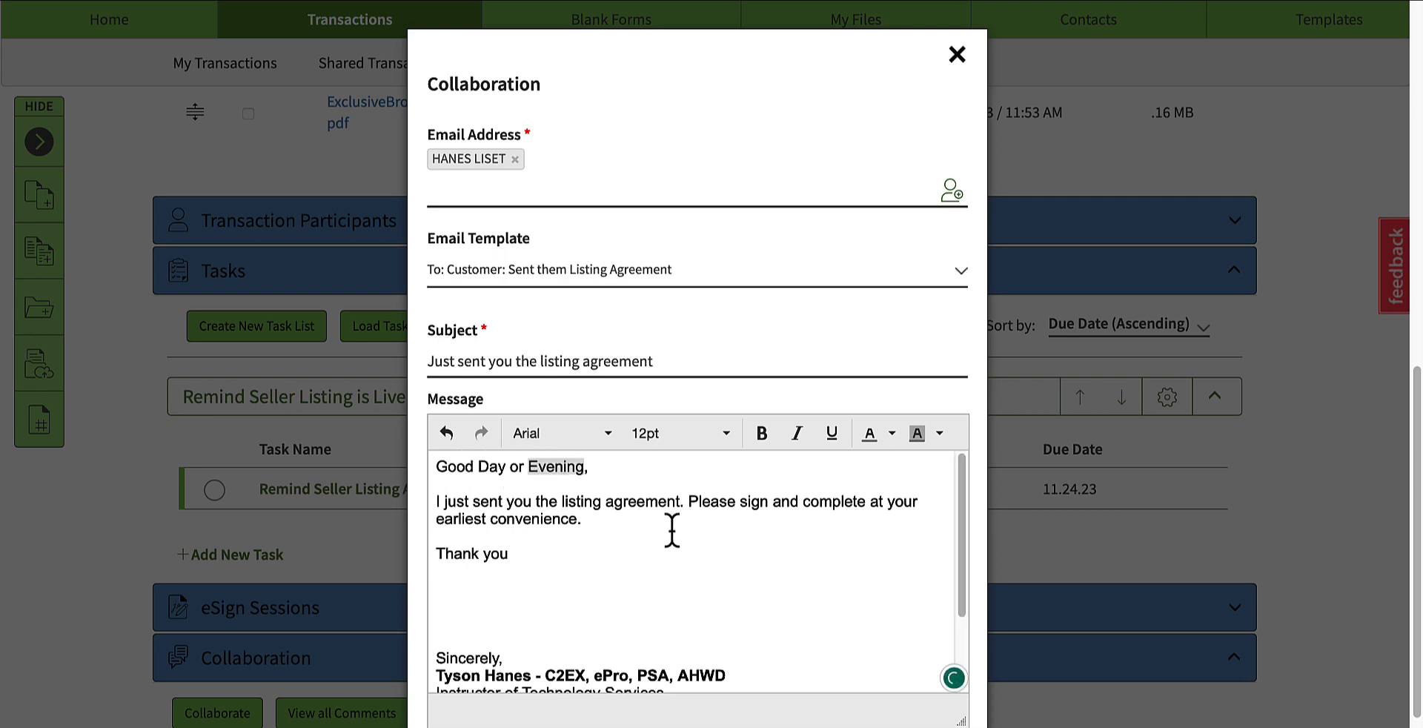
key("BackSpace")
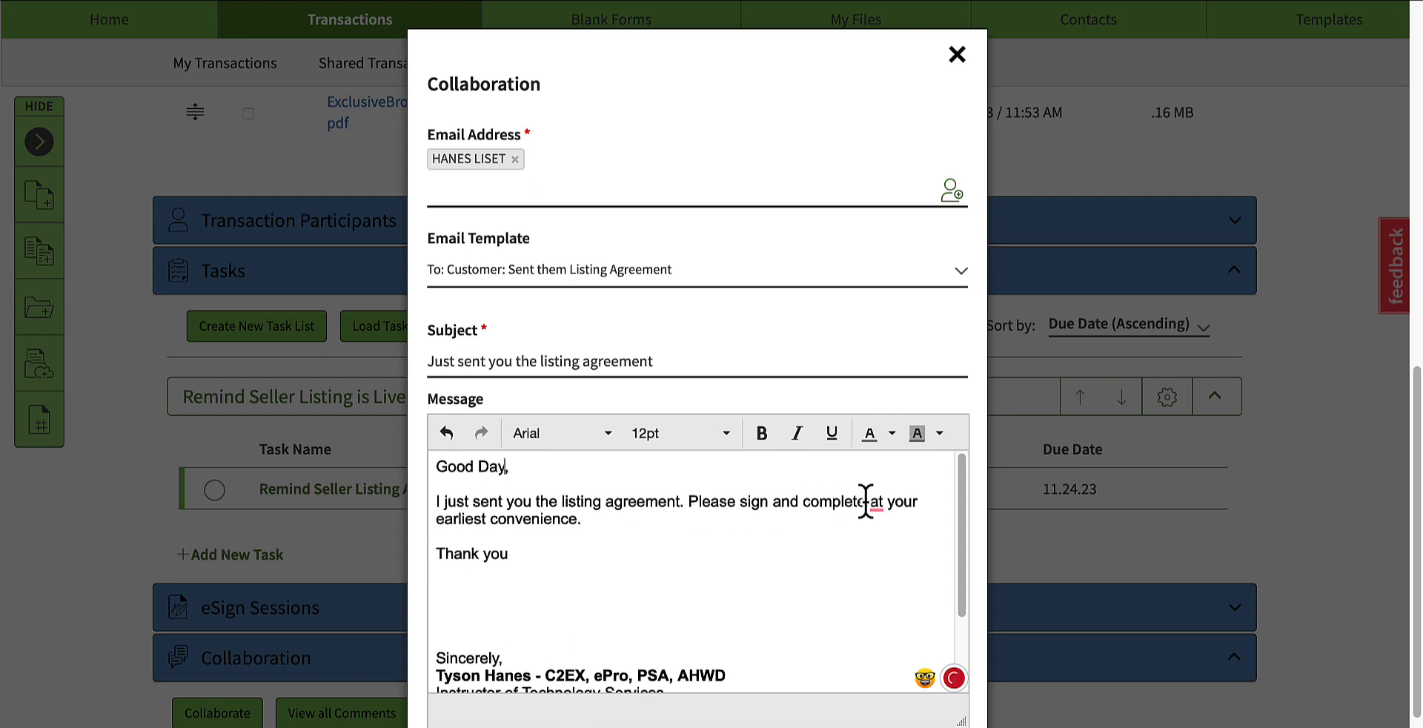
scroll(612, 535, "down", 5)
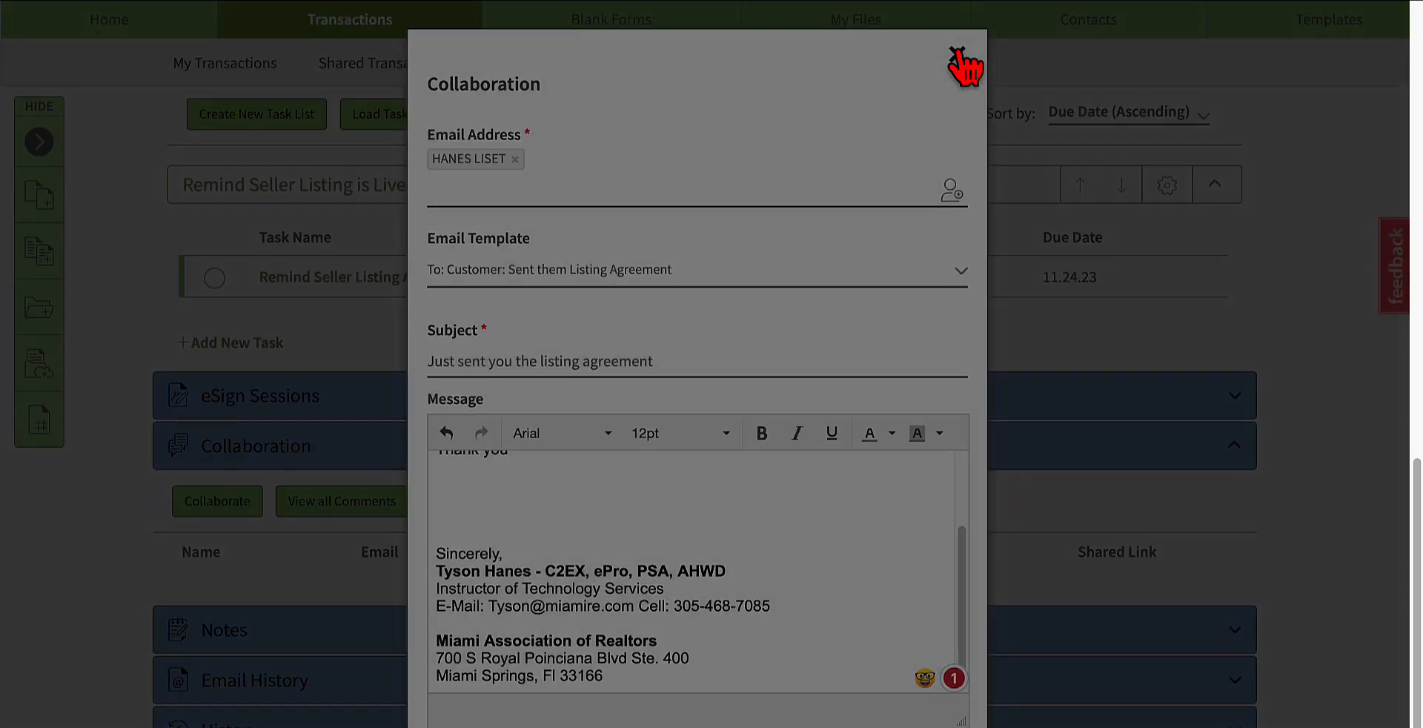
left_click(955, 56)
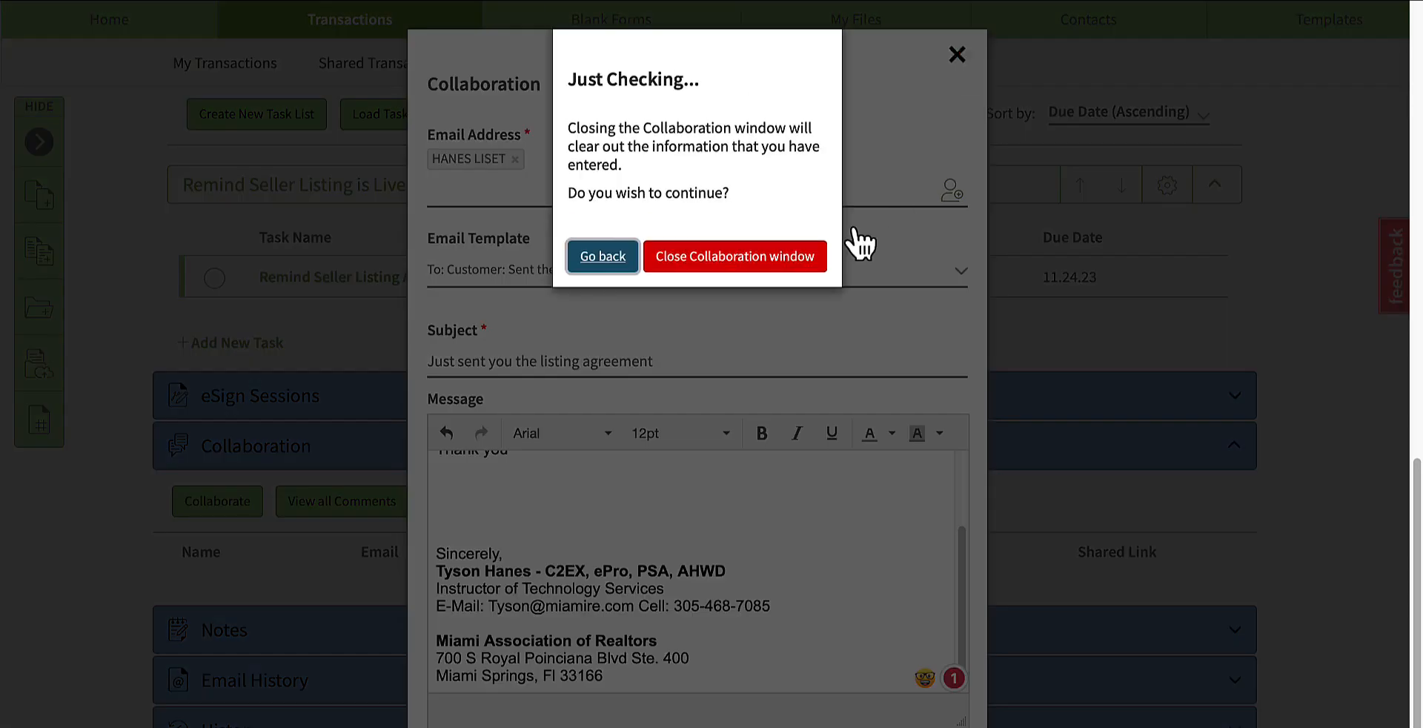
left_click(749, 272)
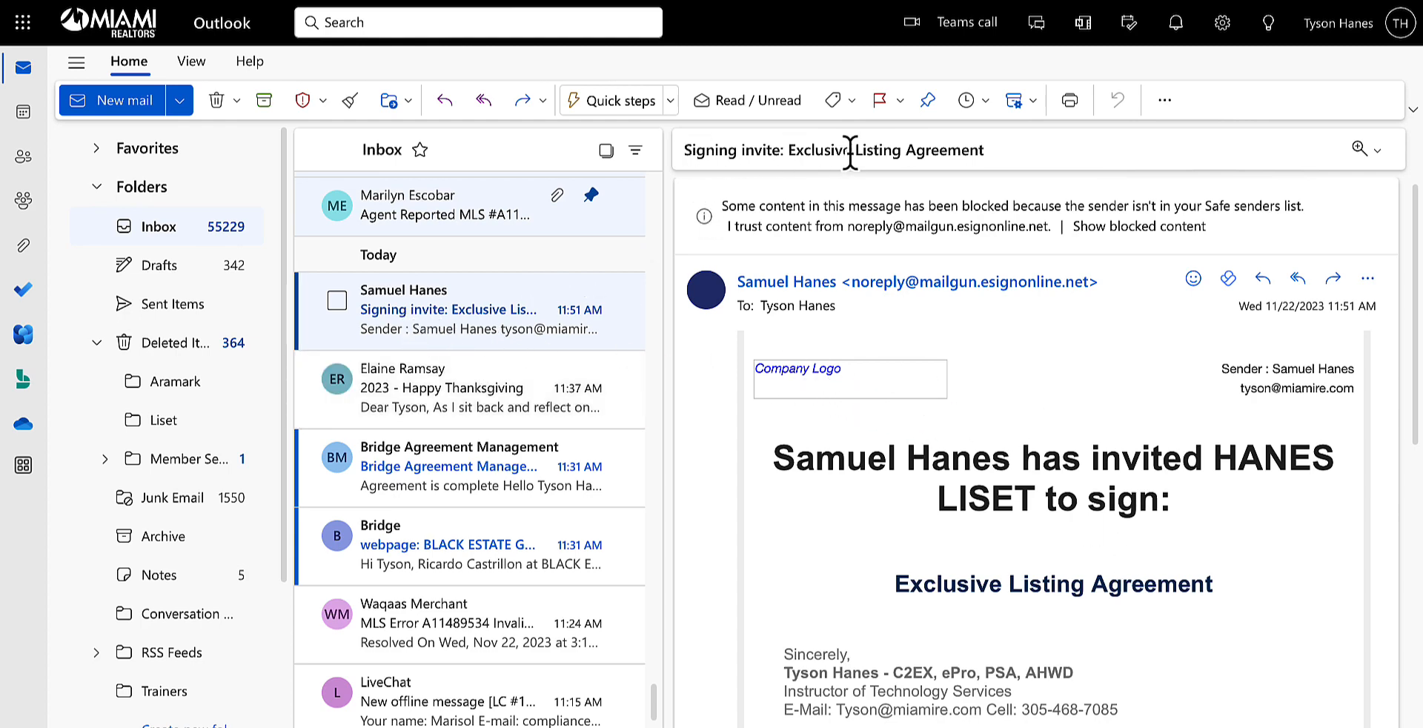
Step: Read the Exclusive Listing Agreement signing invite in Outlook and open the agreement for review and signing
scroll(971, 552, "down", 2)
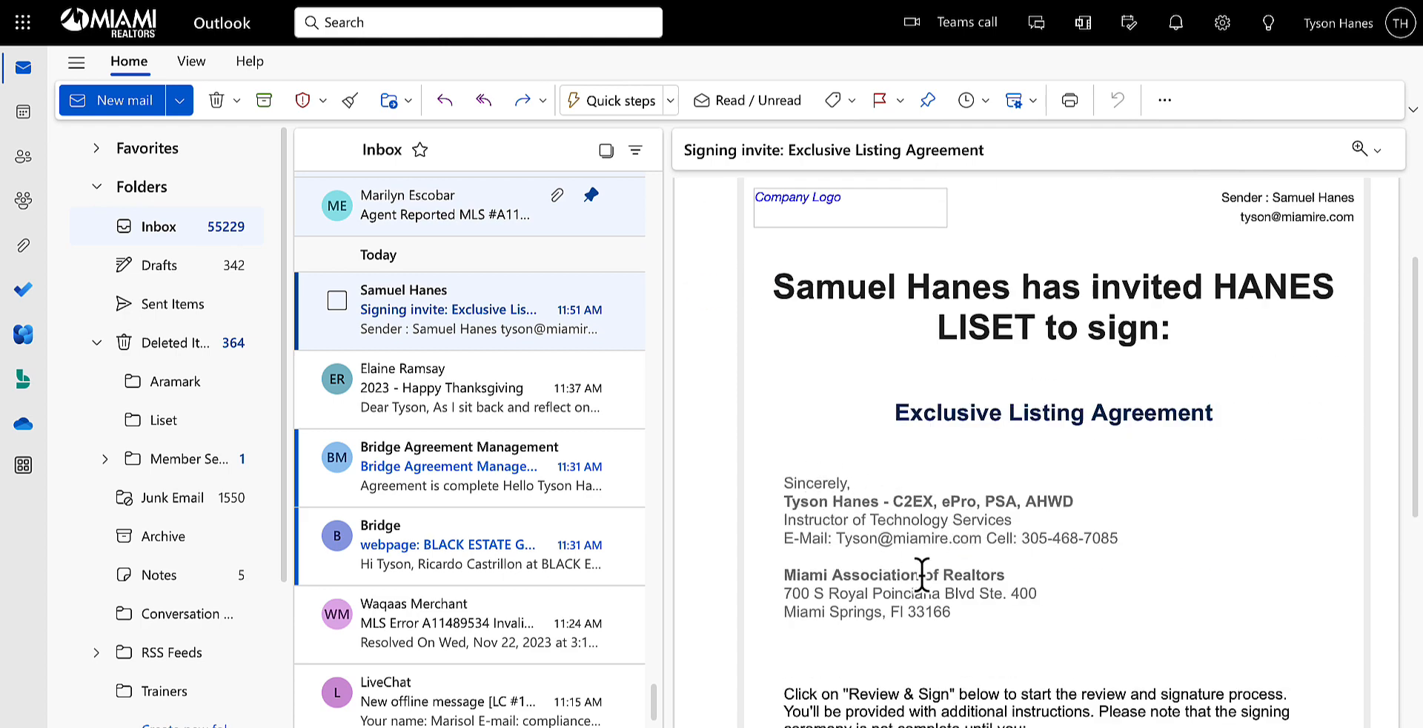
scroll(919, 552, "down", 2)
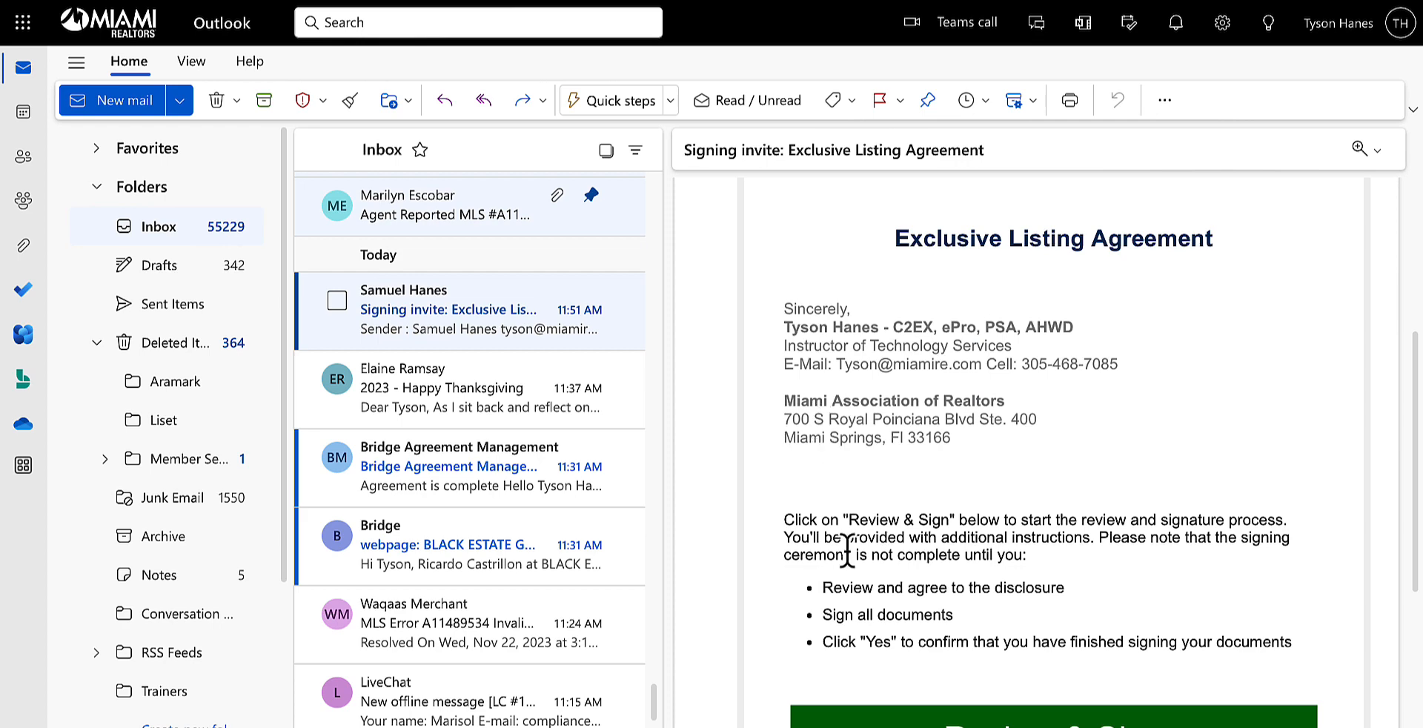
scroll(848, 548, "down", 2)
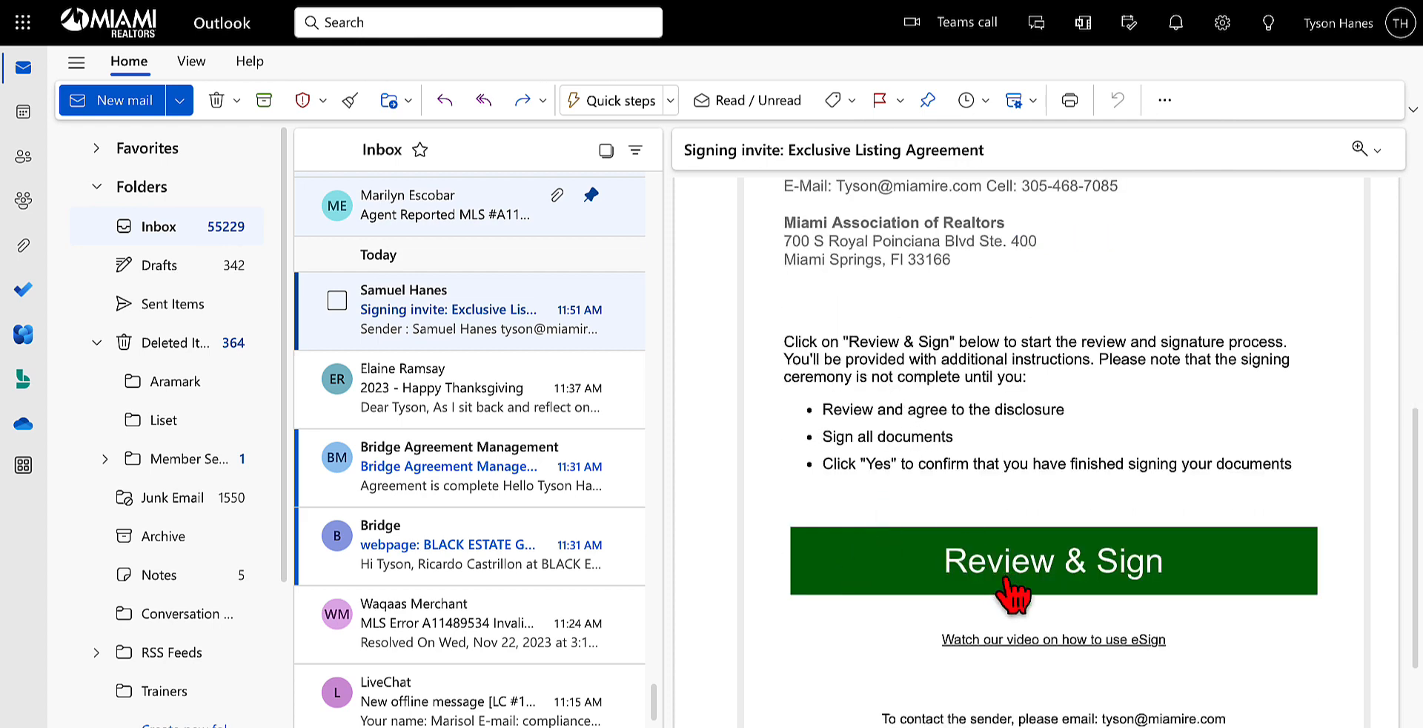
left_click(1117, 572)
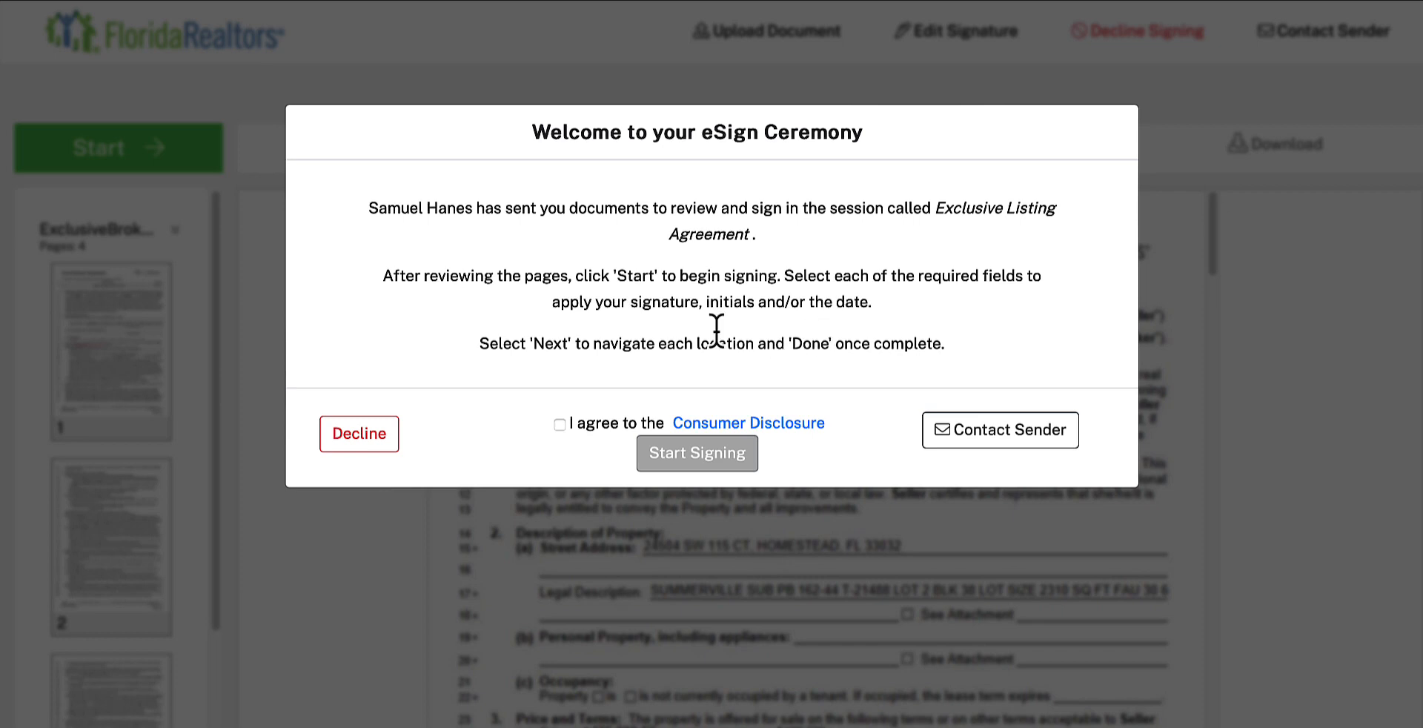
Step: Agree to the Consumer Disclosure to start signing, and apply the seller's initials on page 1 of the listing agreement
left_click(560, 425)
left_click(689, 456)
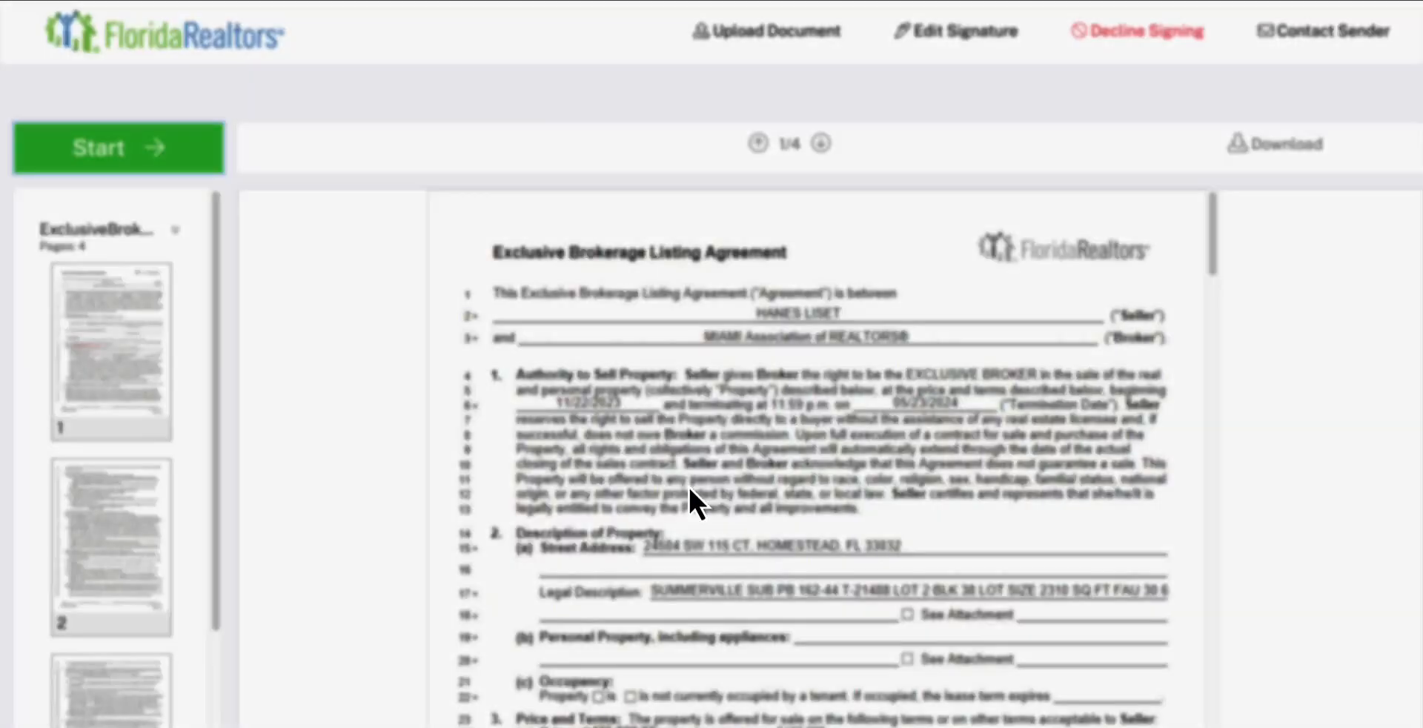
scroll(687, 482, "down", 3)
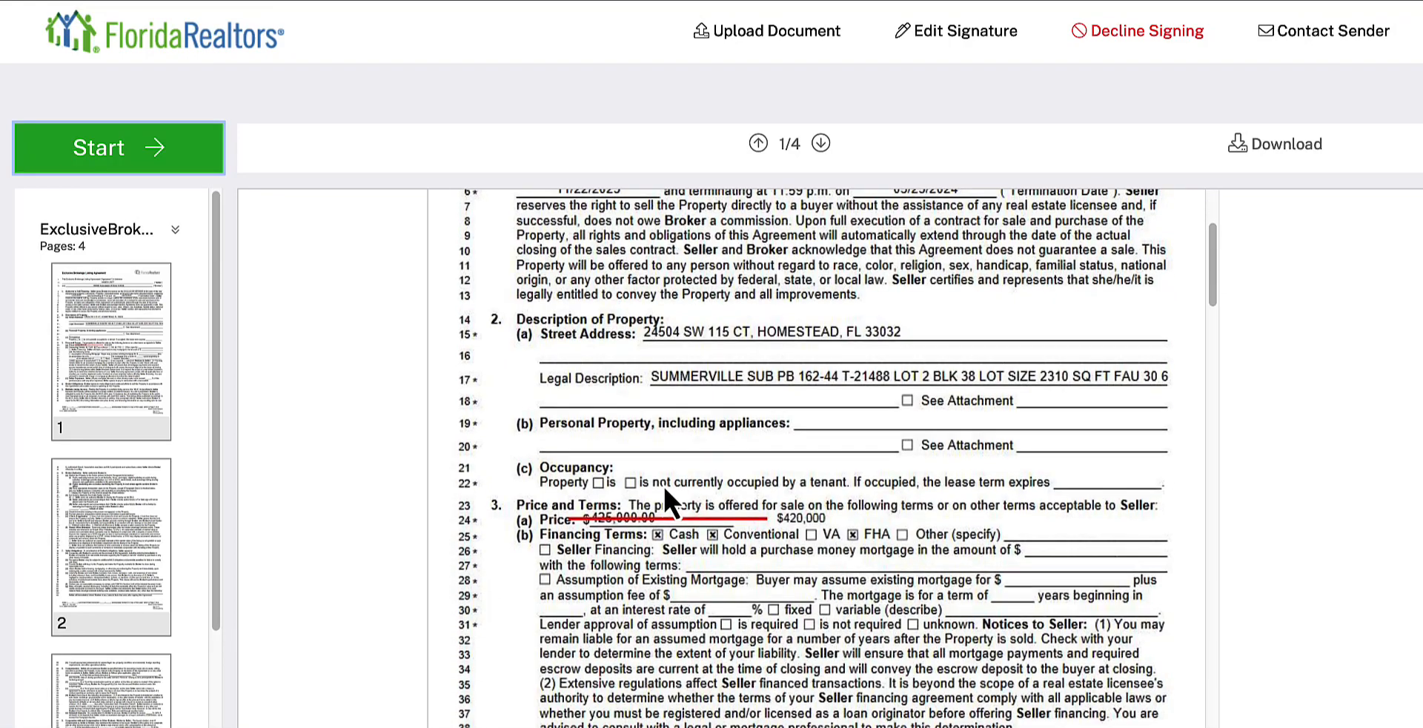
scroll(663, 483, "down", 5)
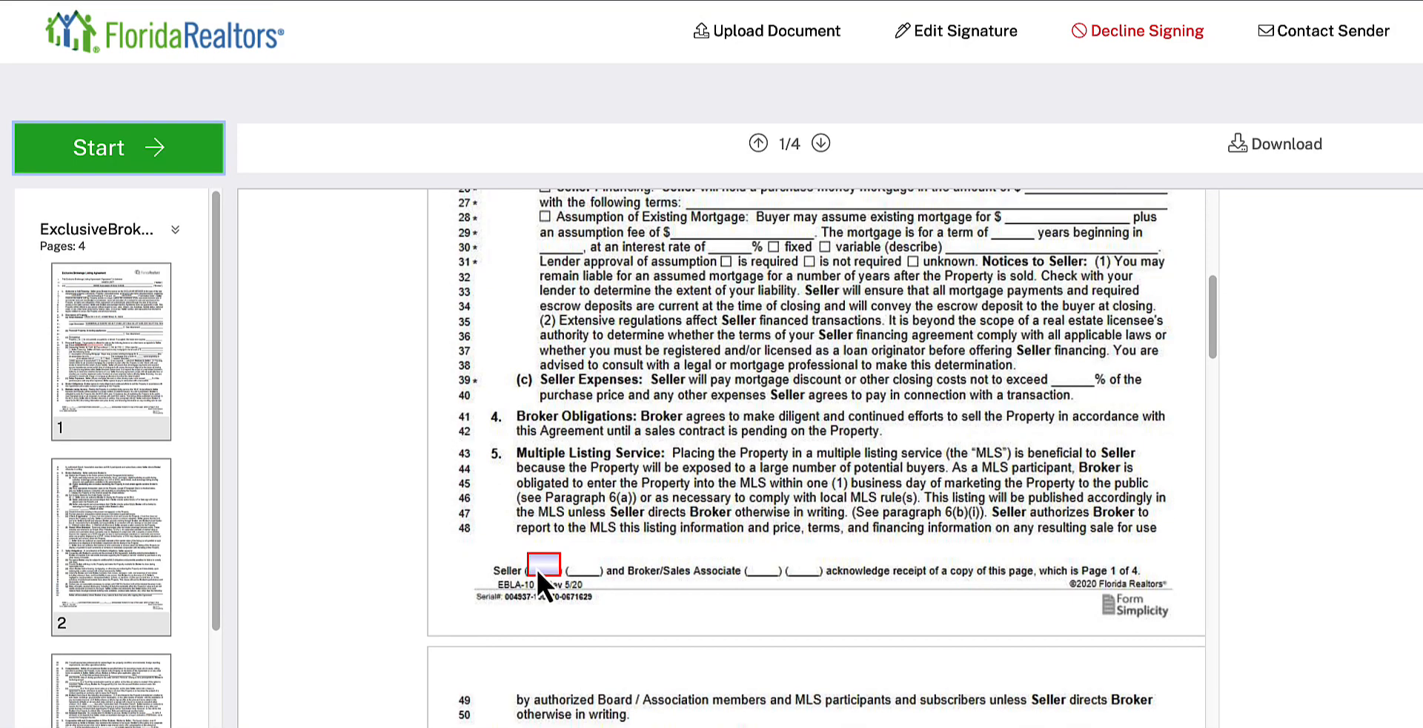
left_click(539, 563)
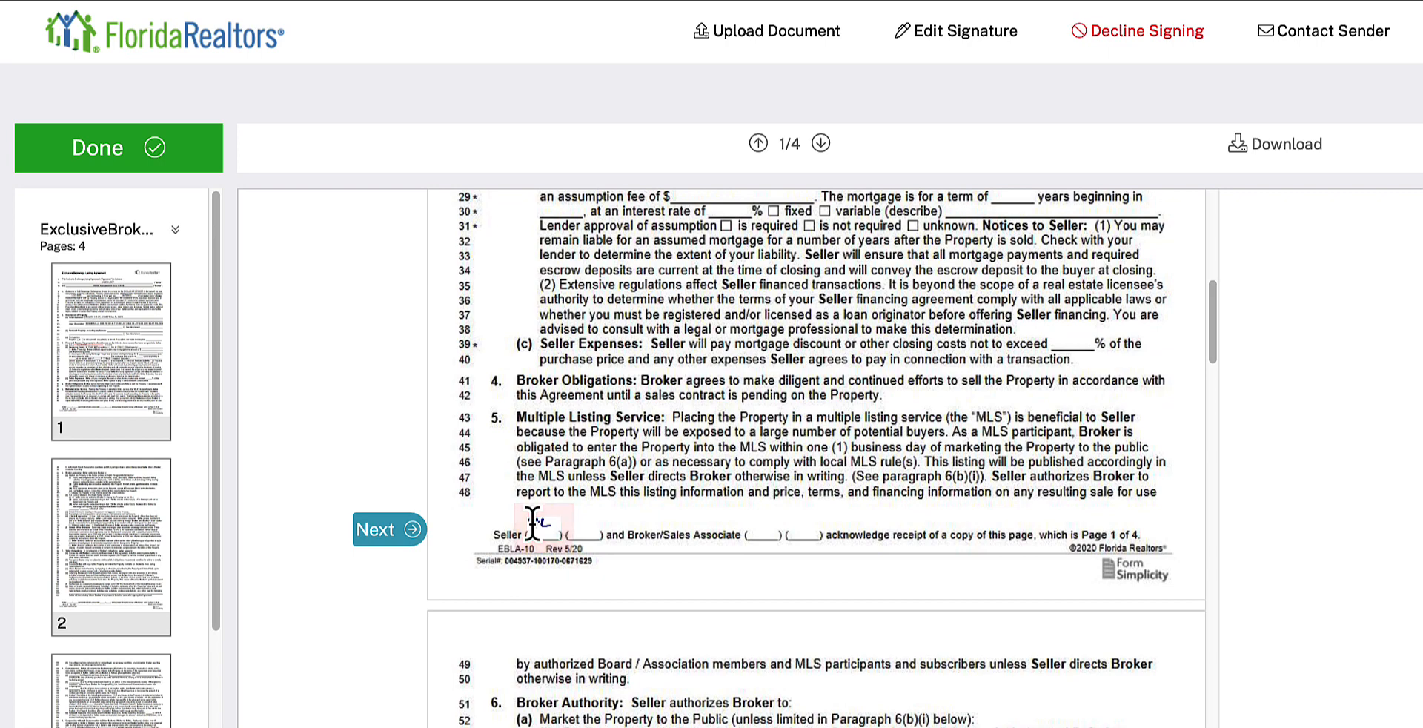
Step: Apply the seller's initials to the opt-out and footer fields on page 2 and the arbitration and footer fields on page 3
left_click(406, 535)
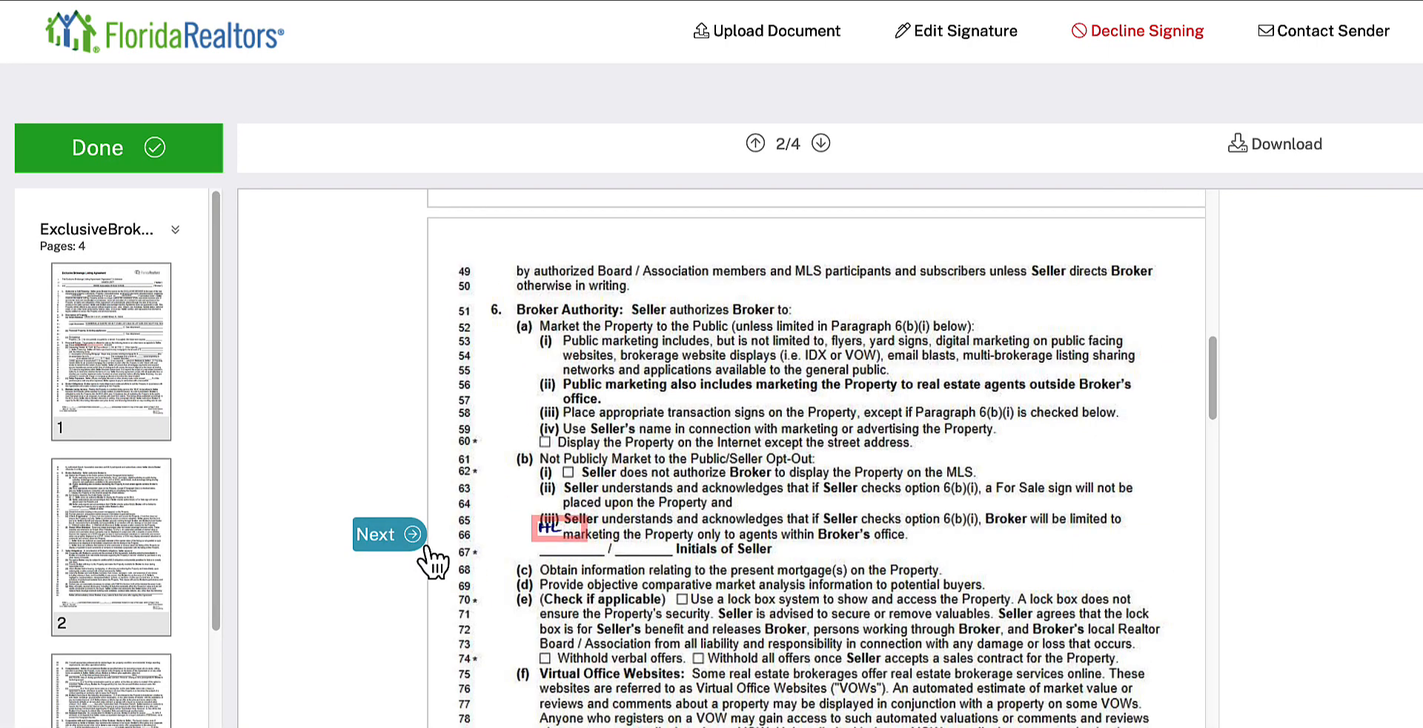
left_click(385, 536)
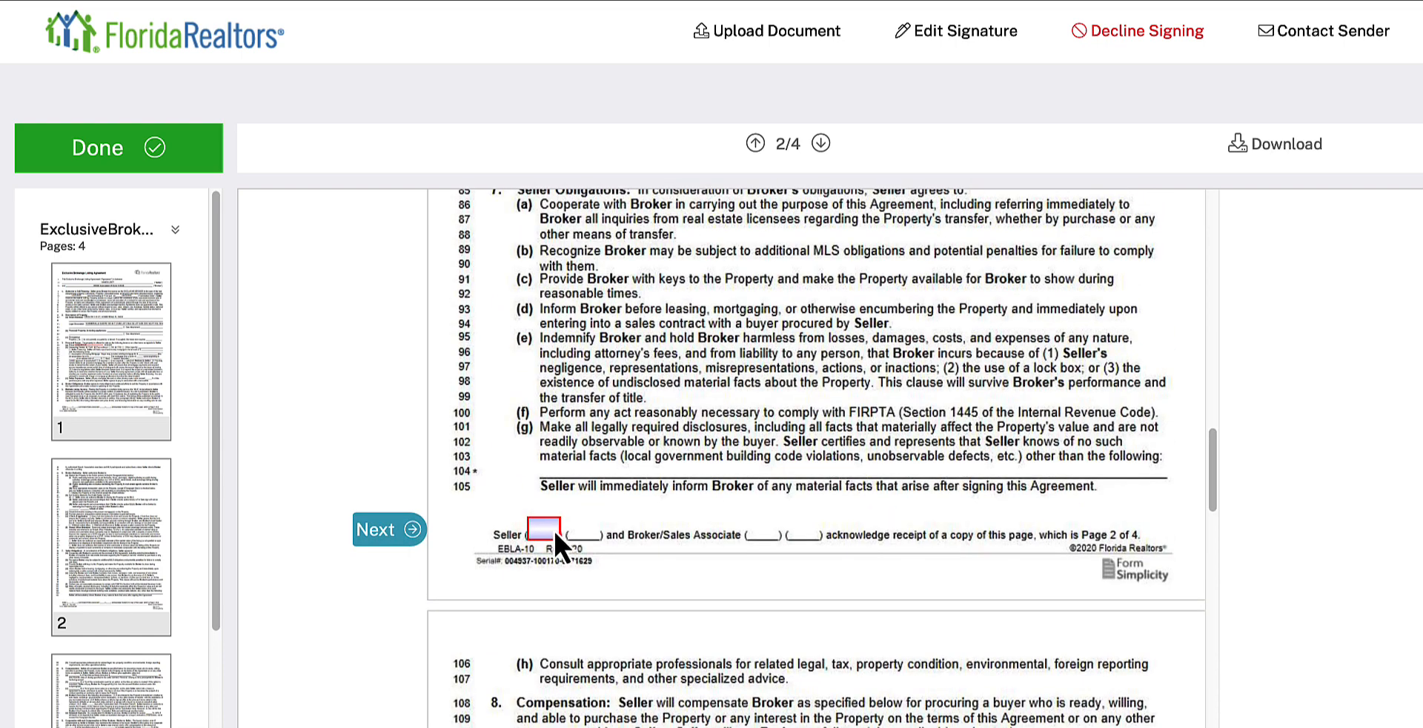
left_click(546, 528)
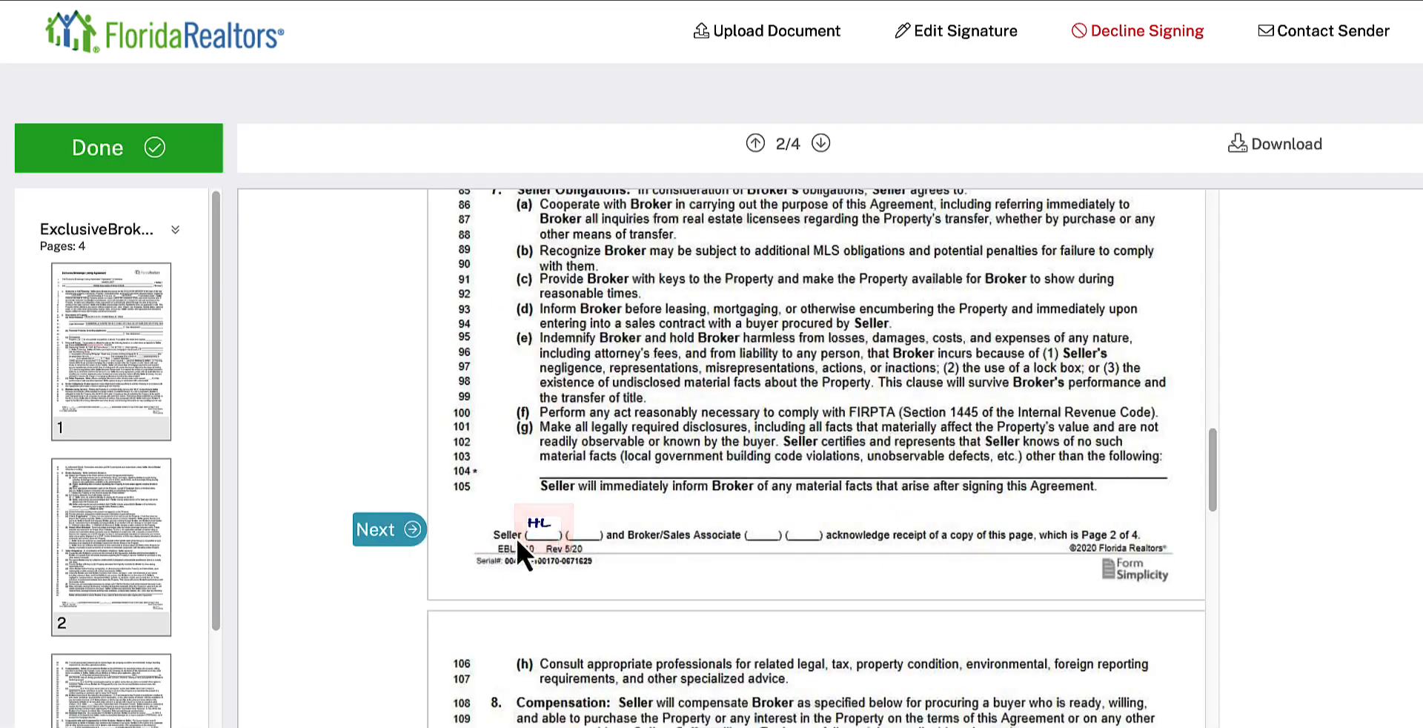
left_click(411, 529)
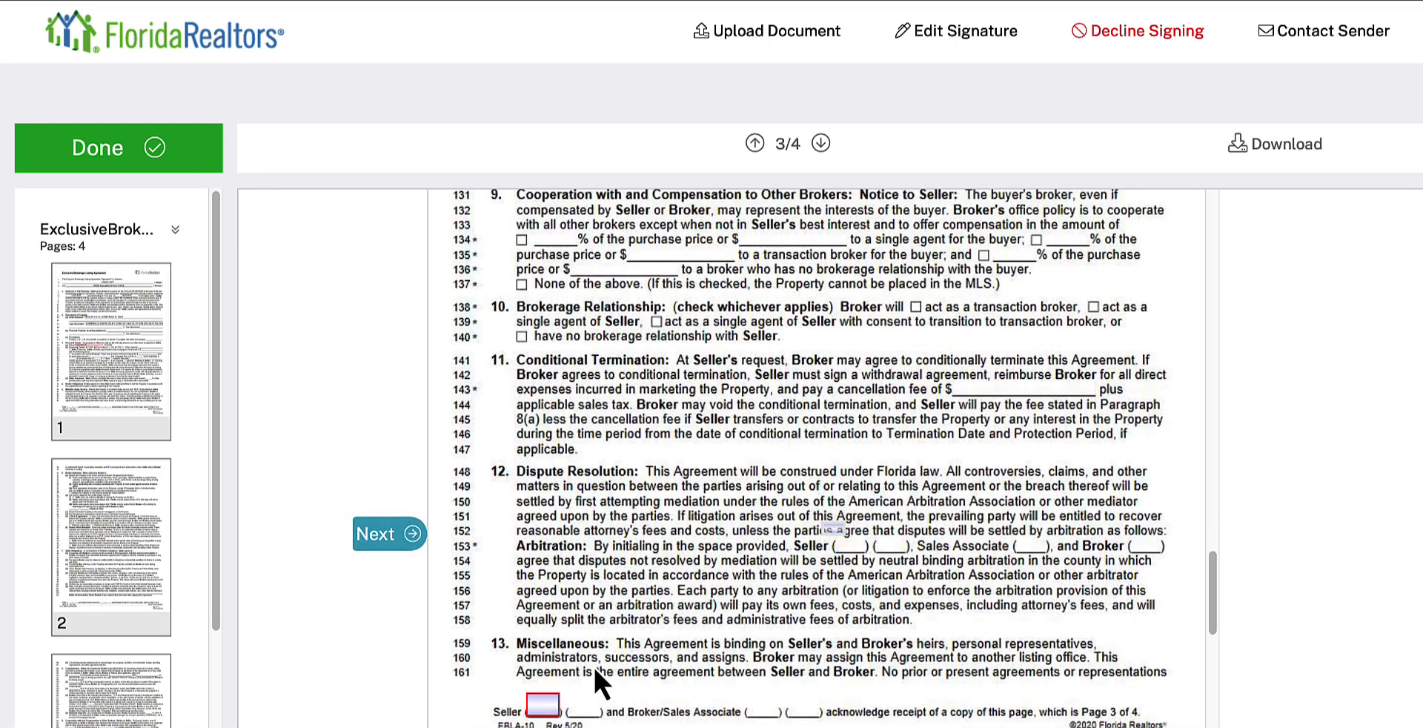
left_click(825, 529)
left_click(539, 706)
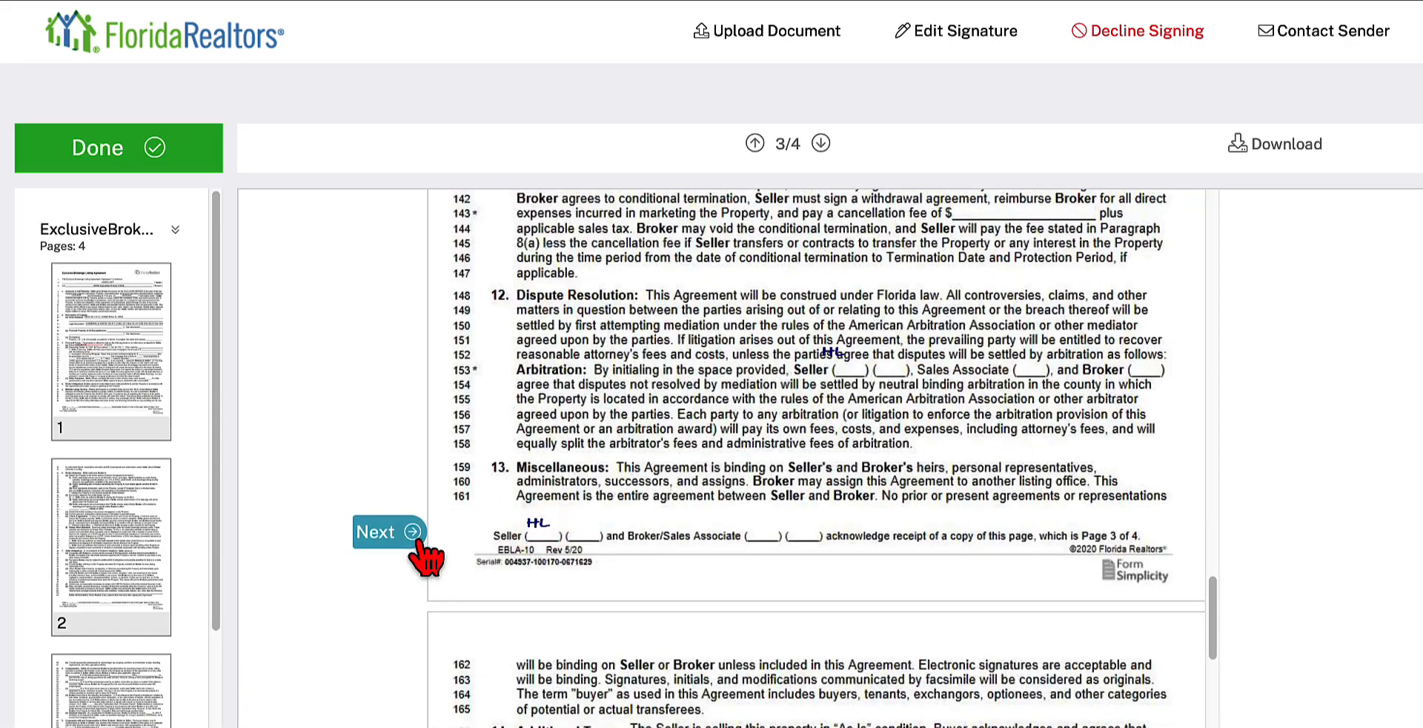
Step: Apply the seller's signature, date and initials on page 4 and complete the signing ceremony
left_click(409, 529)
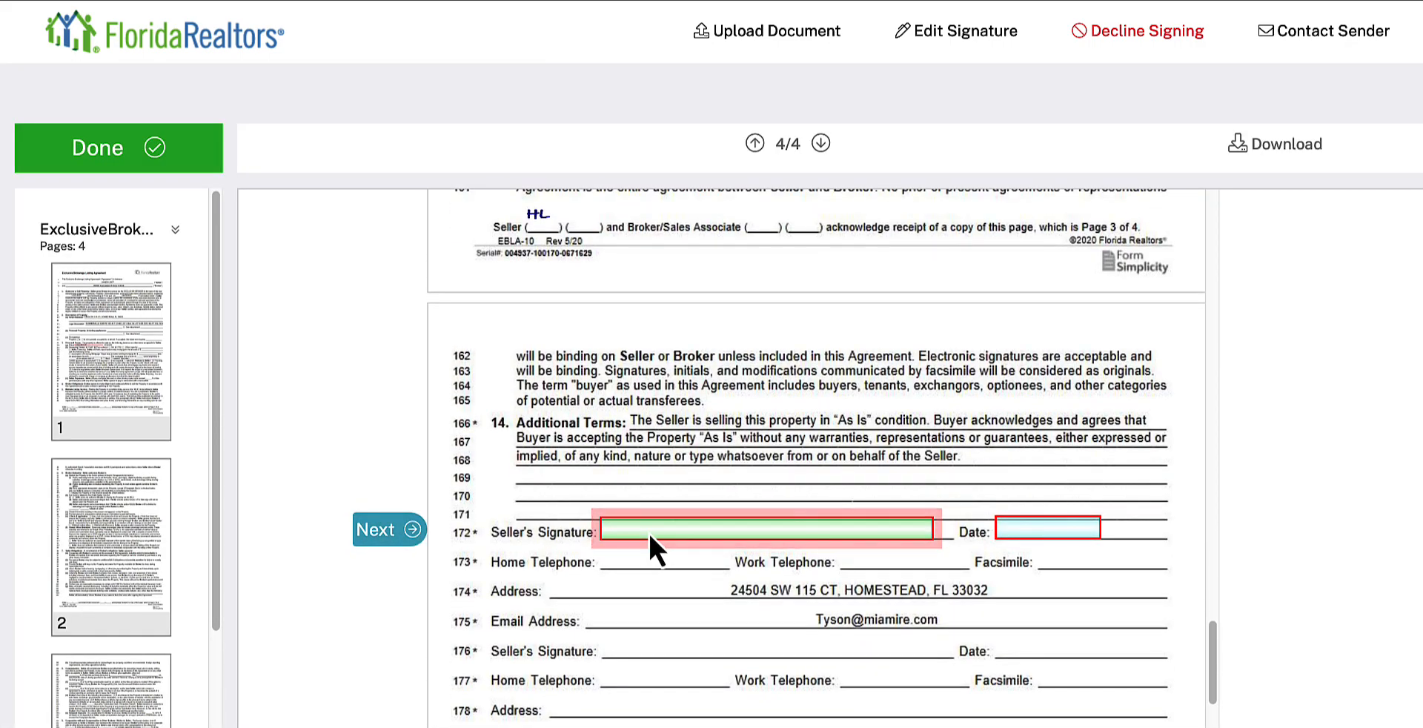
left_click(647, 532)
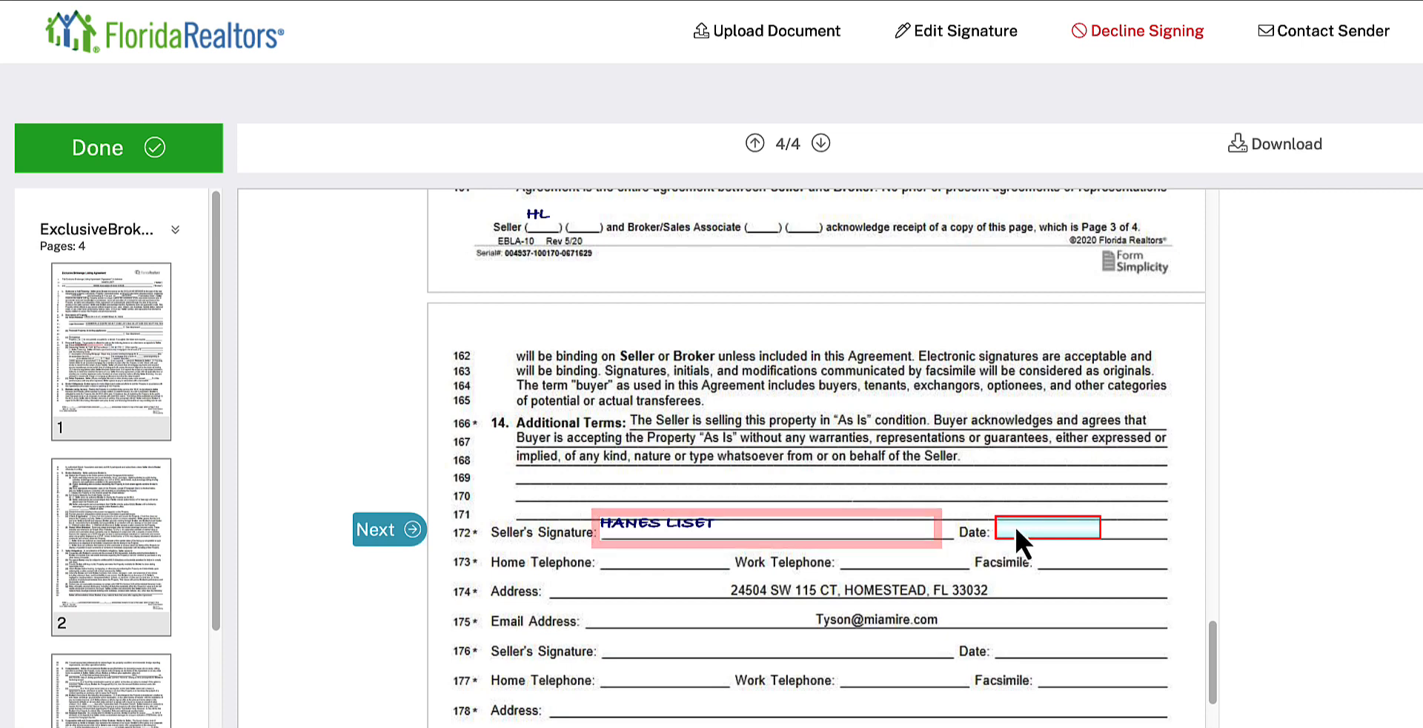
left_click(1016, 526)
left_click(400, 537)
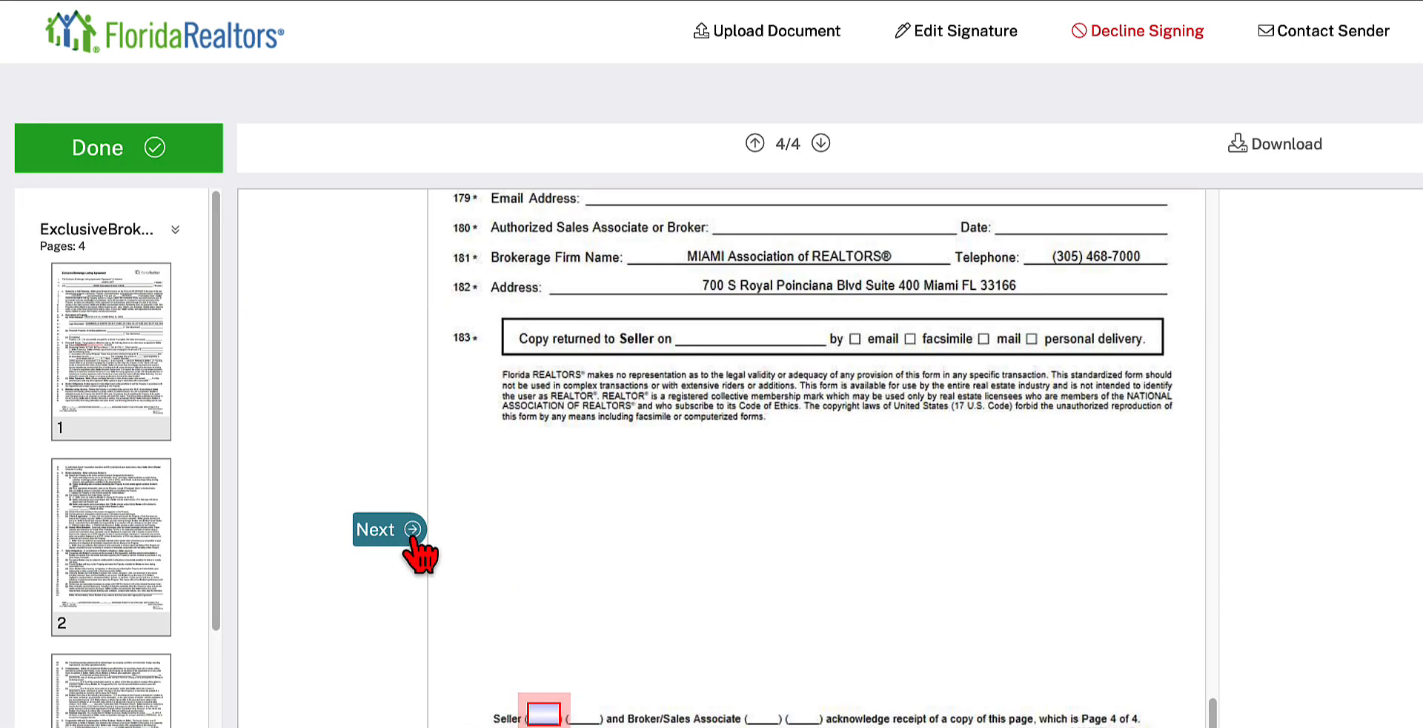
left_click(542, 717)
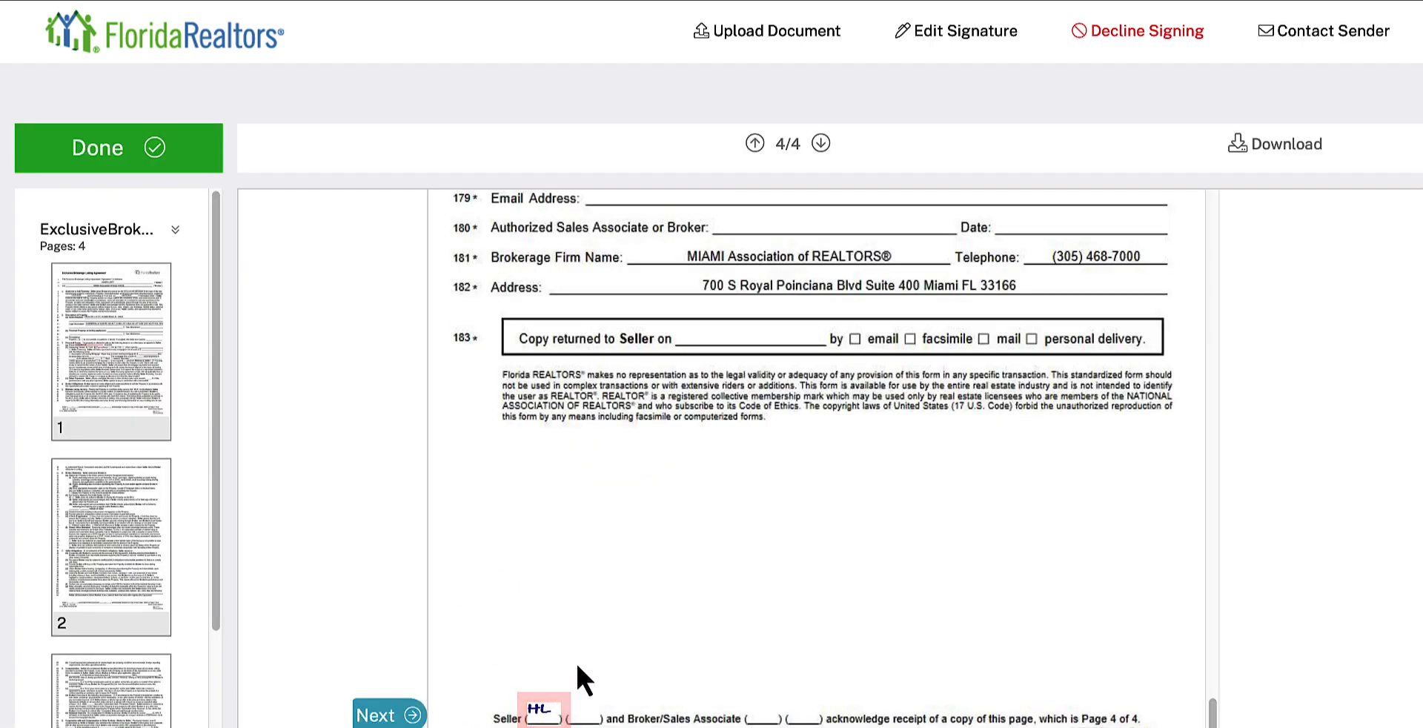
left_click(412, 715)
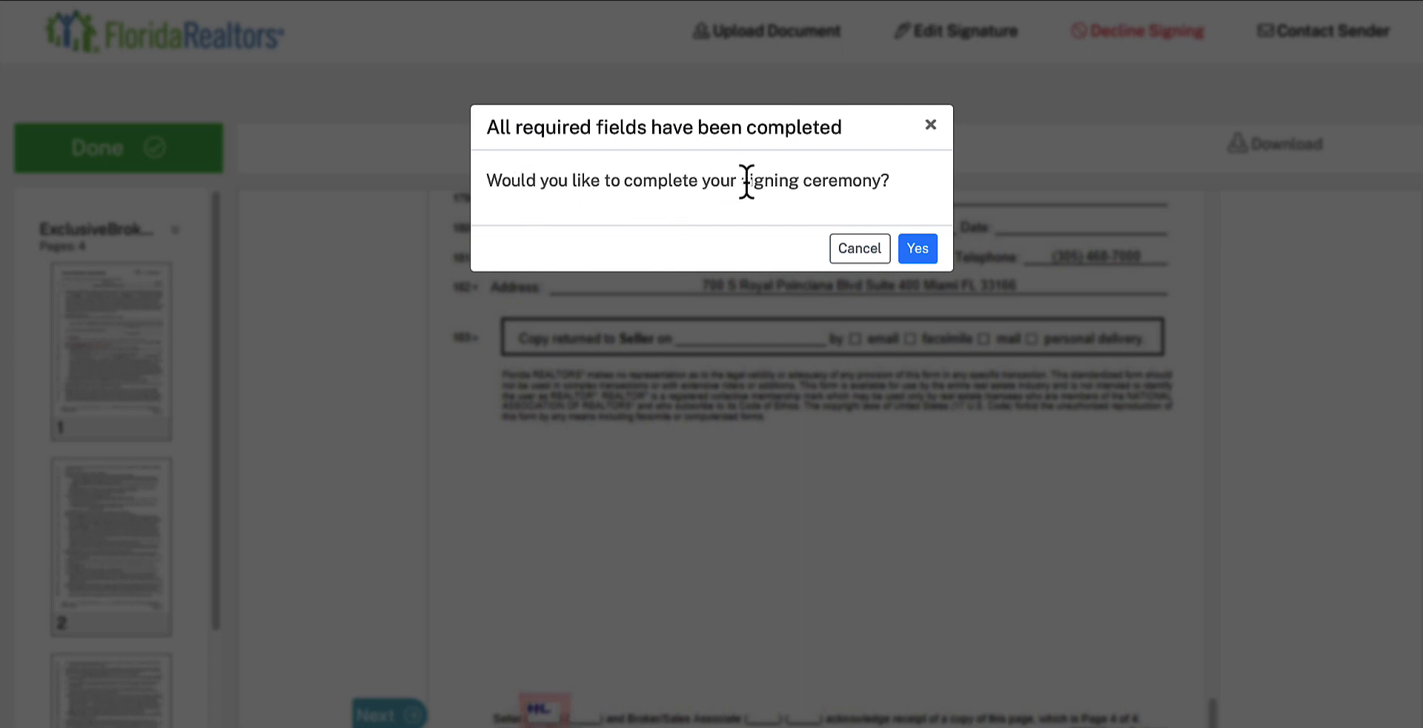
left_click(913, 252)
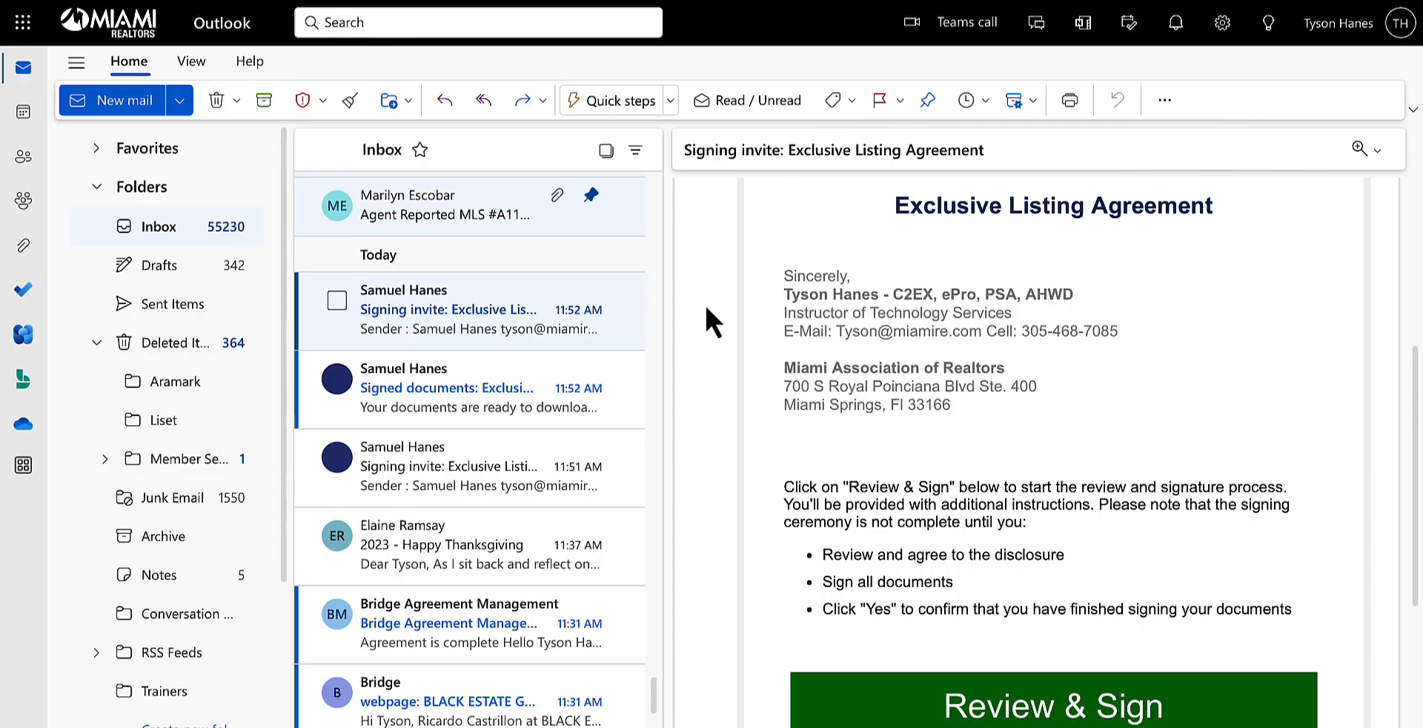
Step: Read the second Exclusive Listing Agreement signing invite in Outlook and open the agreement for the sales associate's signing
scroll(762, 509, "down", 1)
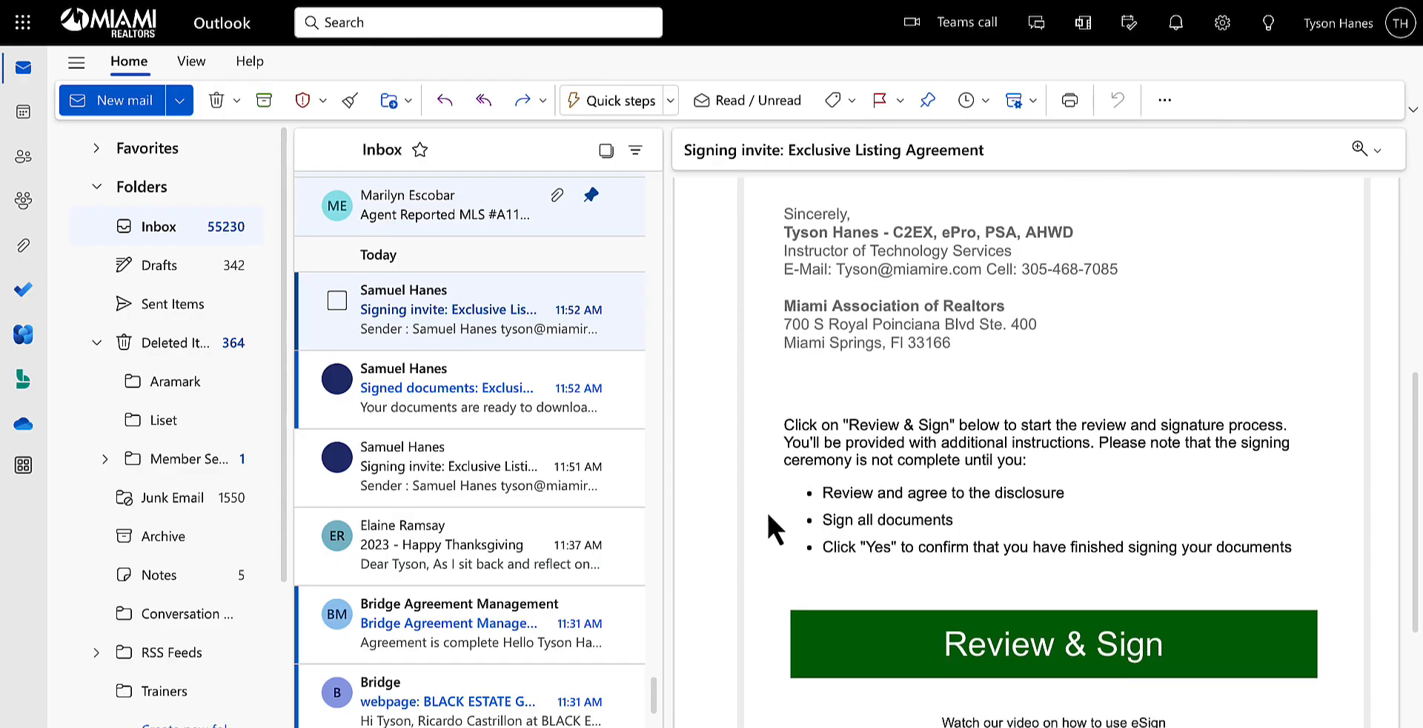
scroll(766, 508, "up", 1)
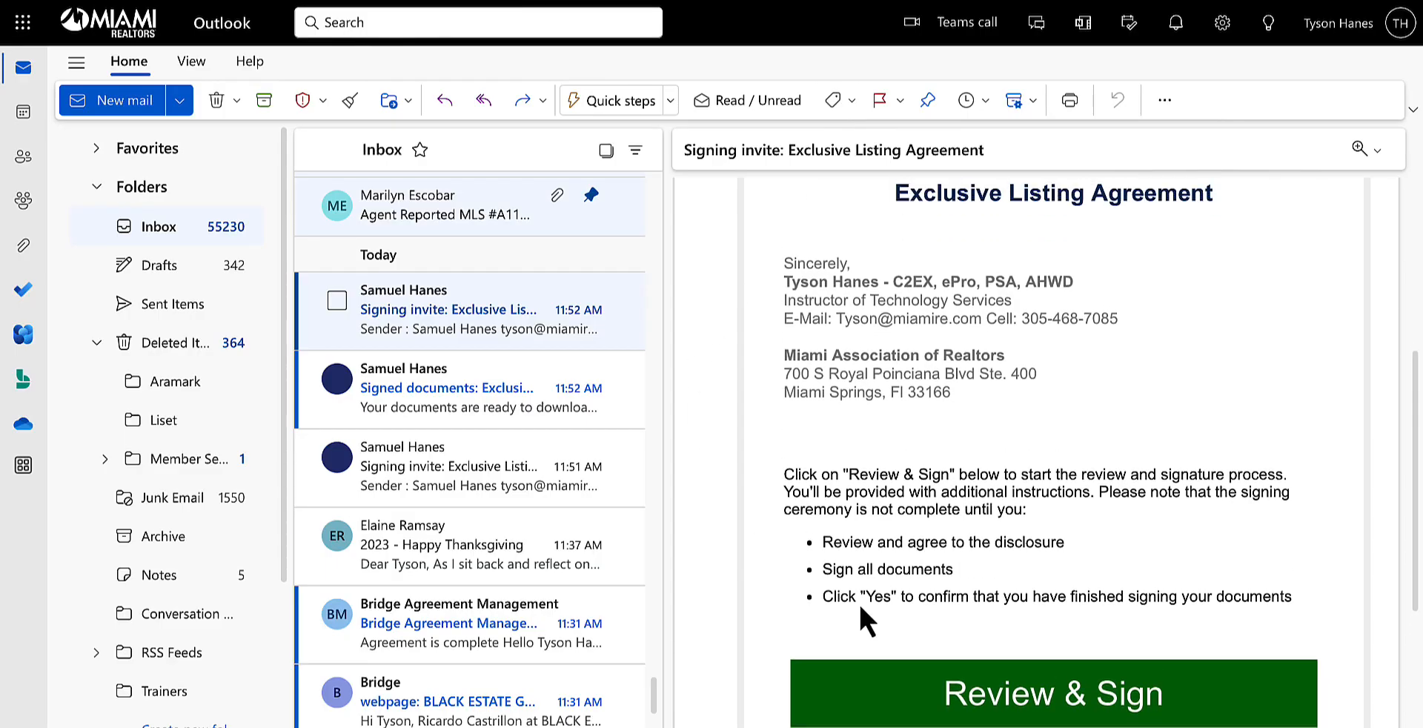
left_click(1025, 673)
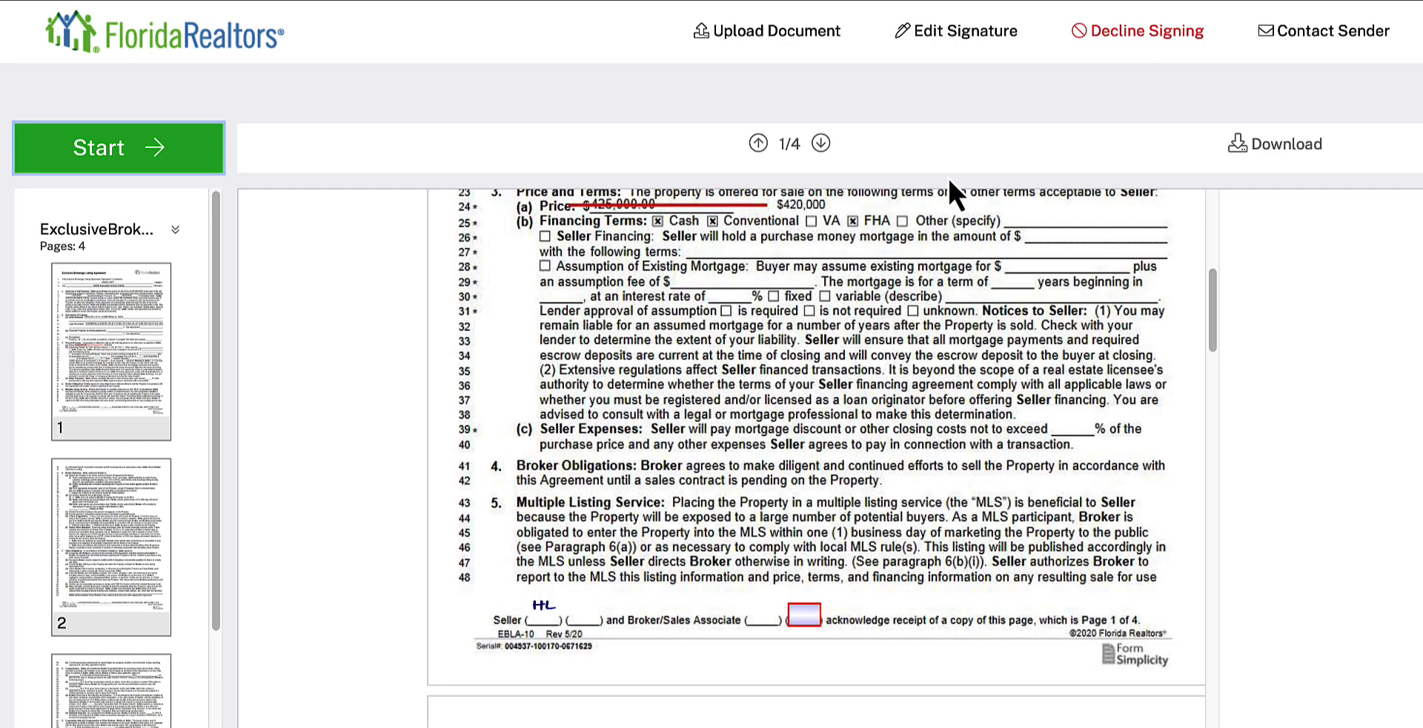
scroll(746, 365, "up", 7)
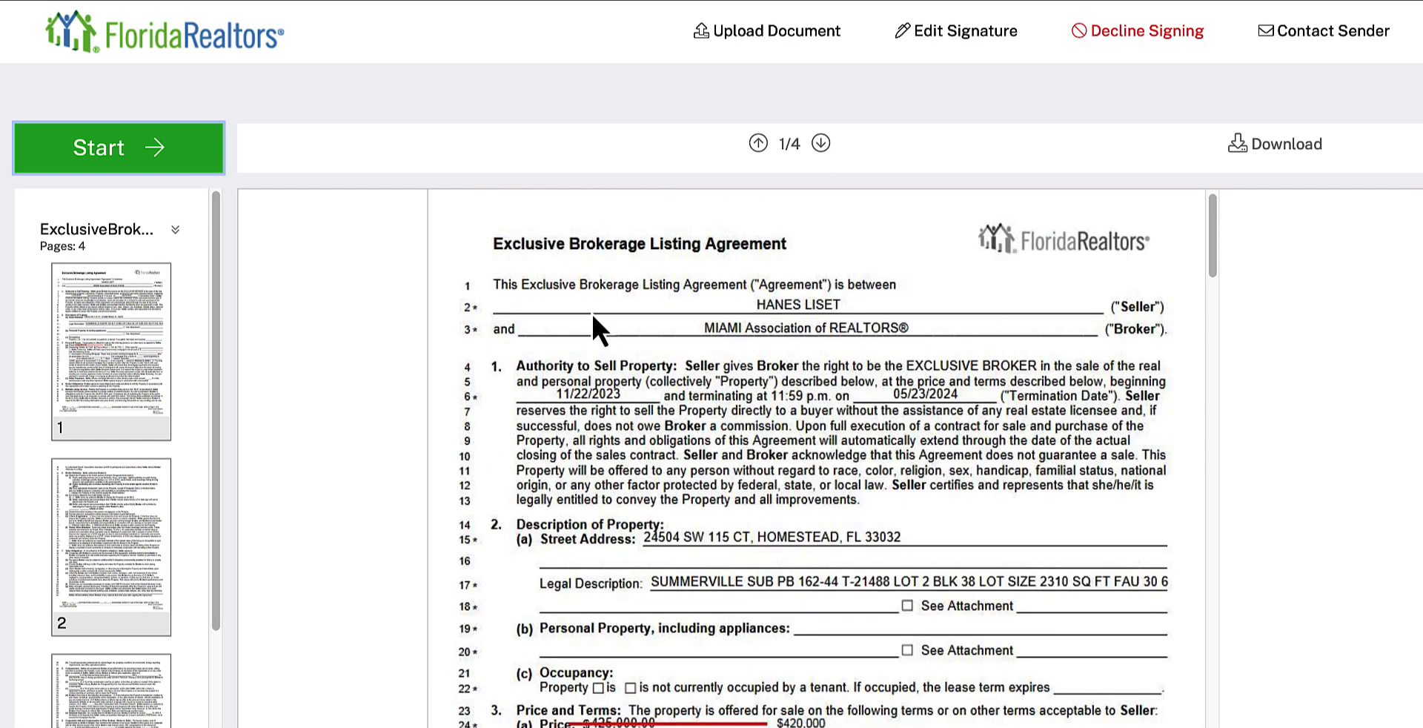
Step: Start signing as the sales associate and apply the initials on pages 1 to 3, including the arbitration field
left_click(111, 150)
left_click(818, 529)
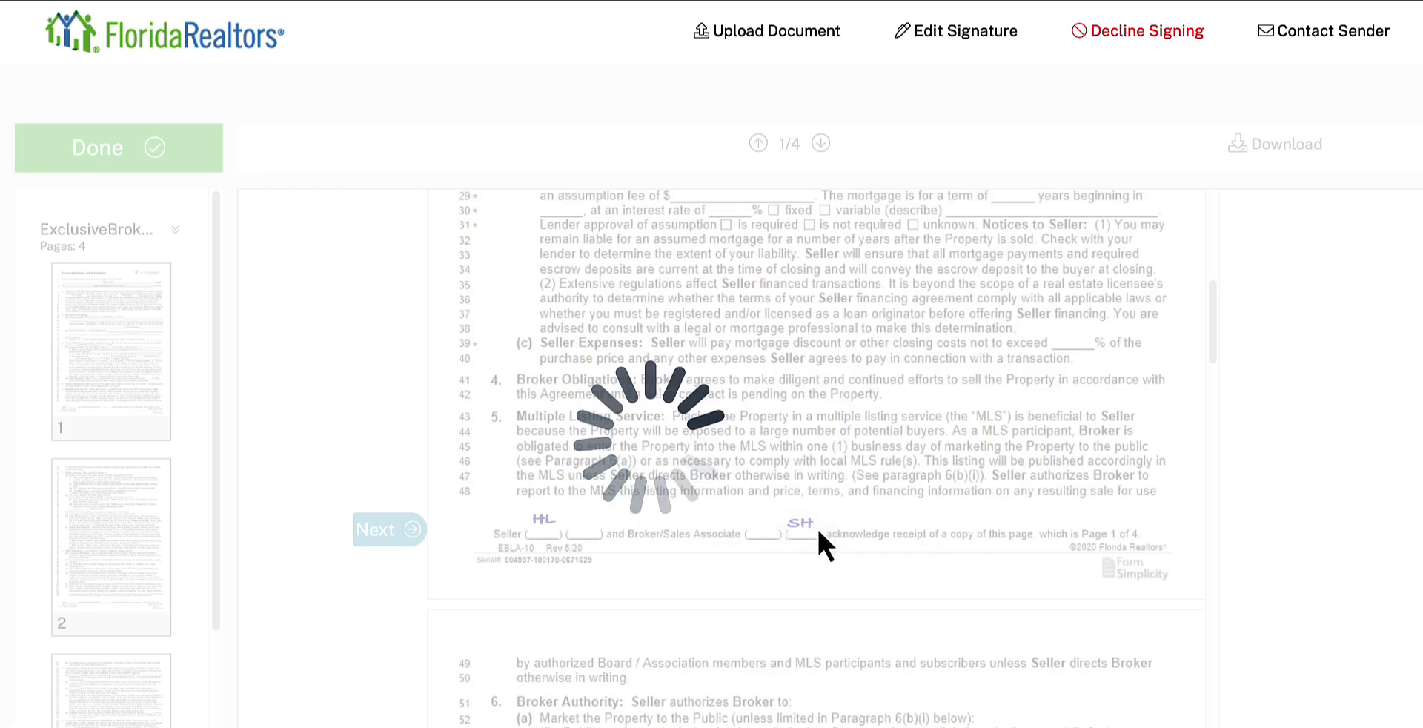
left_click(406, 531)
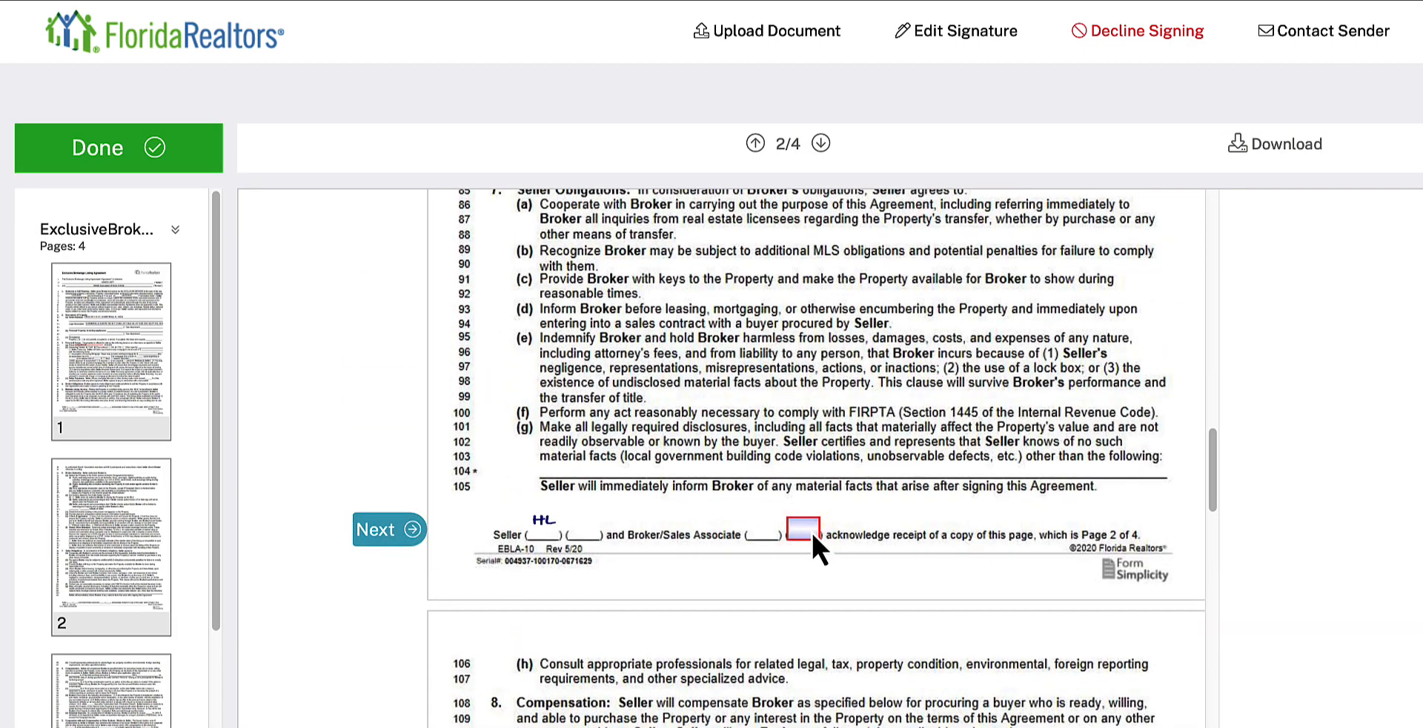
left_click(404, 529)
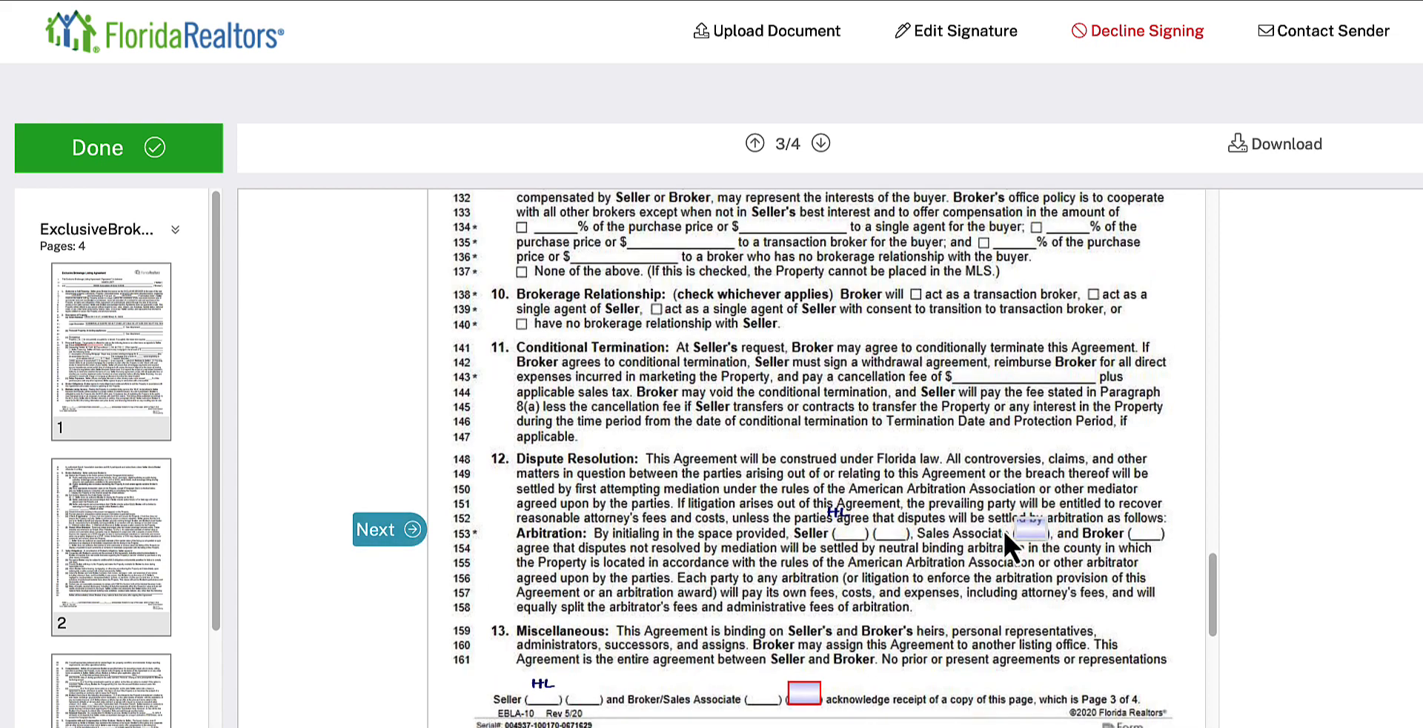
left_click(1023, 532)
scroll(806, 684, "down", 3)
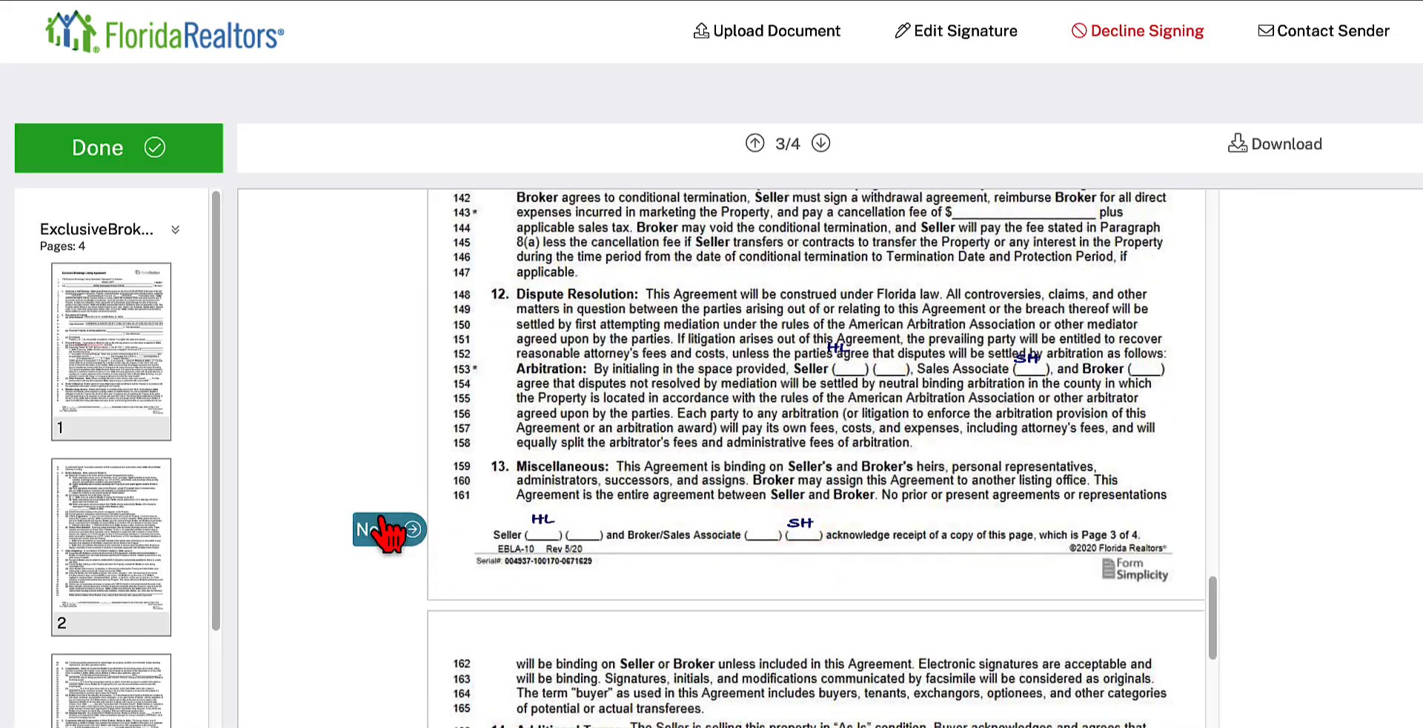
Step: Apply the sales associate's signature, date and initials on page 4 and complete the signing ceremony
left_click(387, 531)
left_click(831, 527)
left_click(1009, 526)
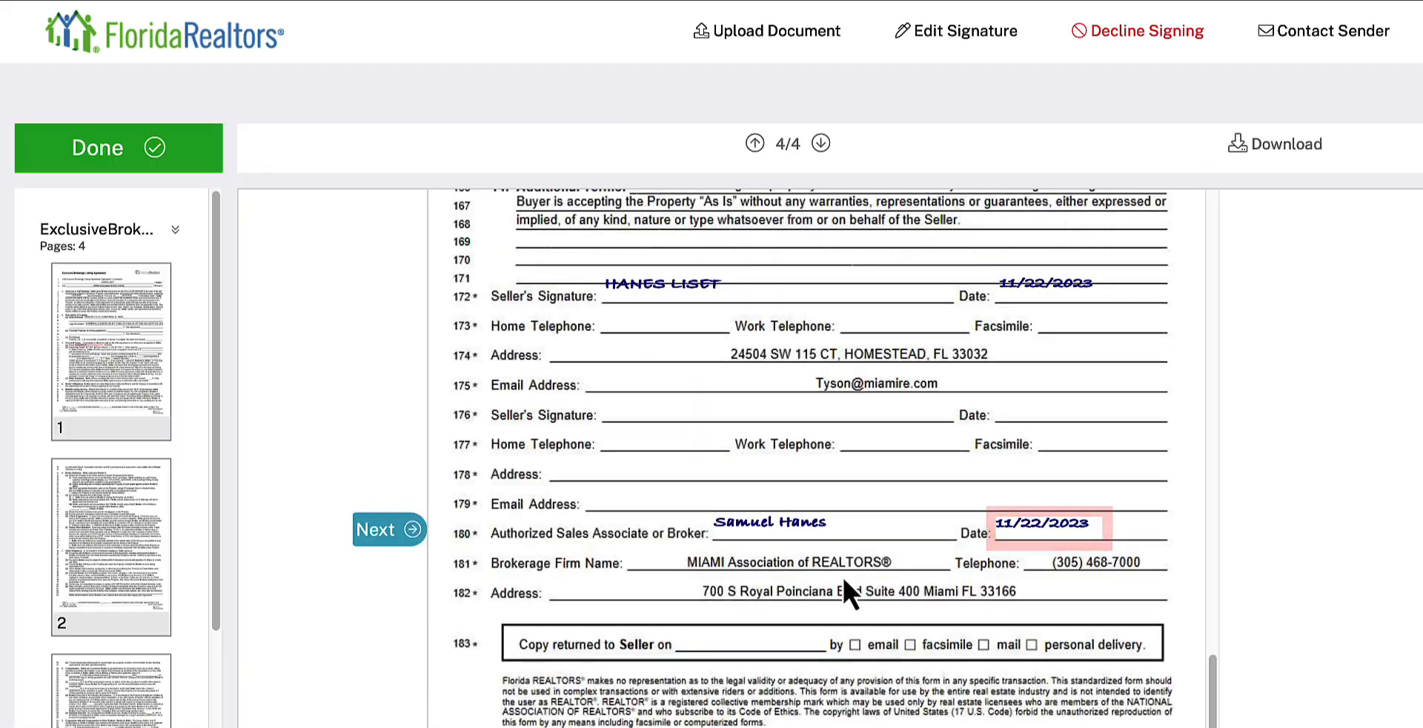
left_click(412, 531)
left_click(797, 710)
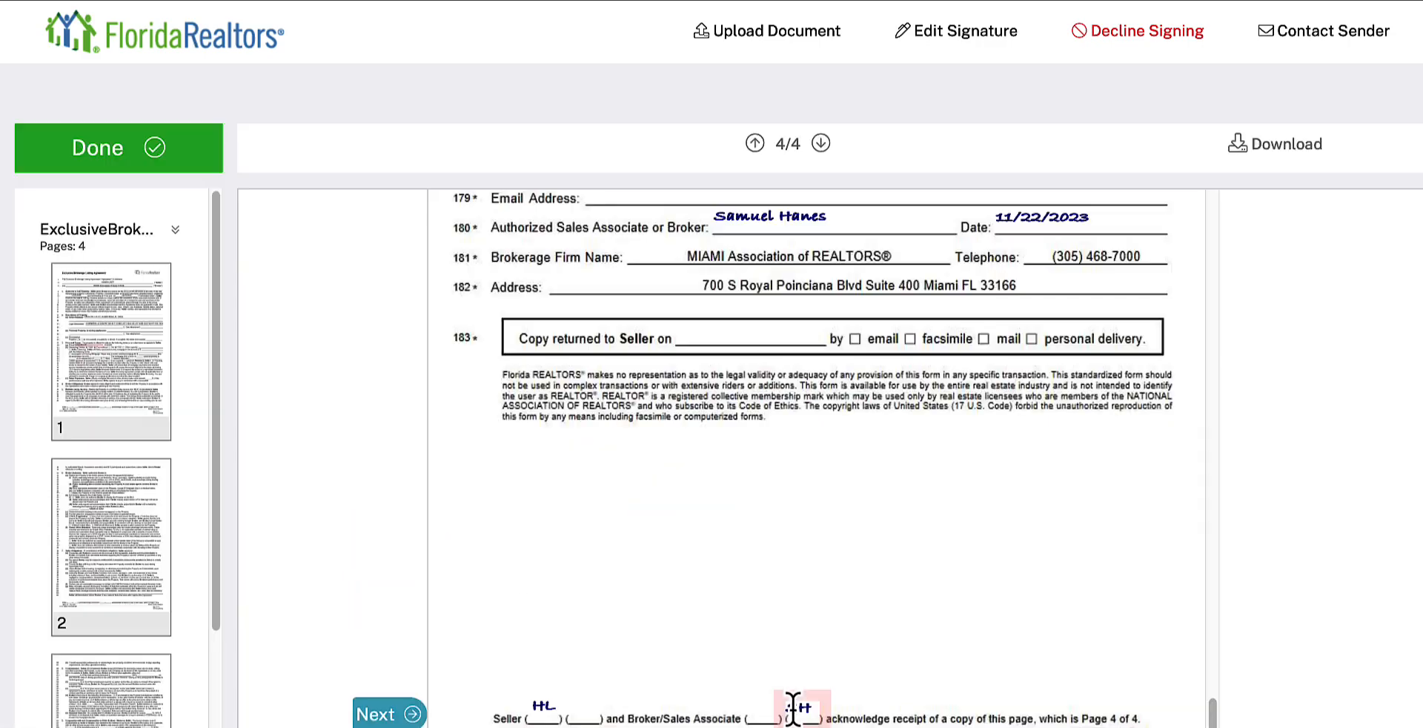
left_click(404, 716)
left_click(917, 248)
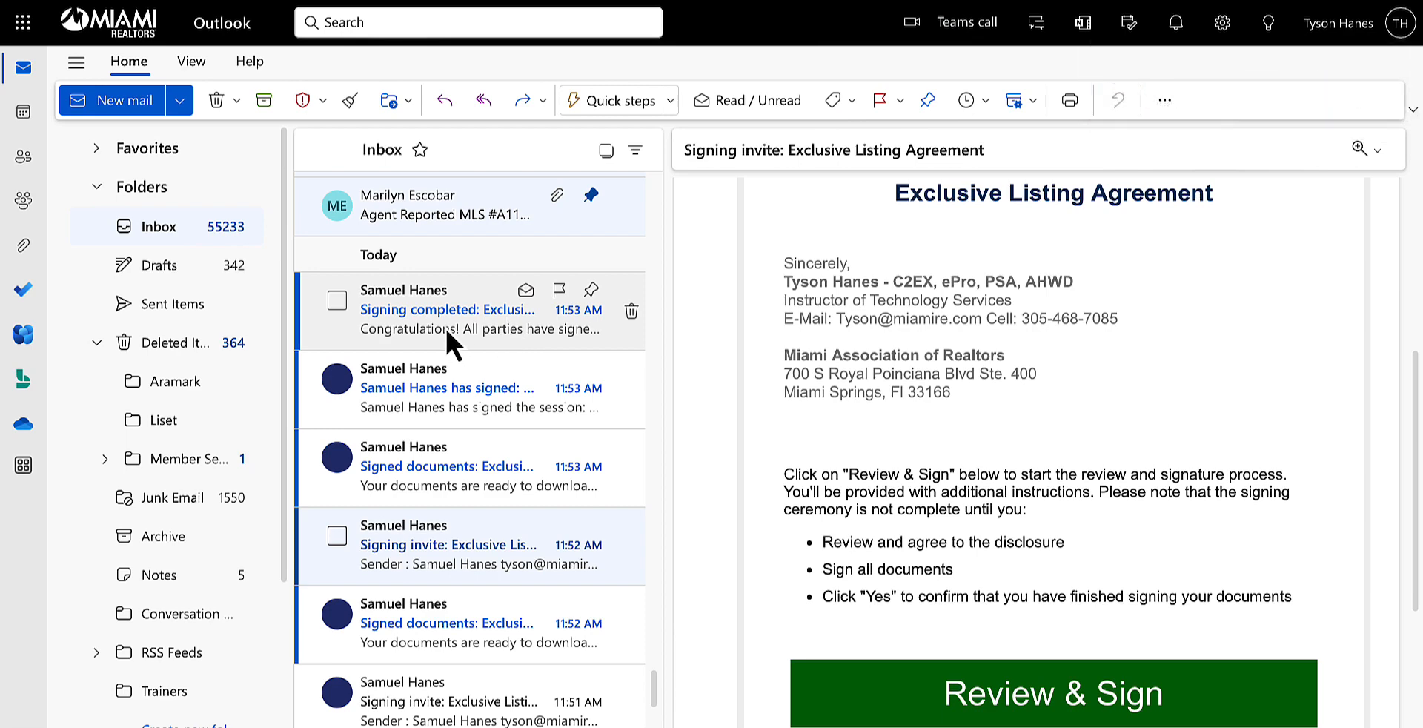
Step: Read the "Signing completed: Exclusive Listing Agreement" emails in Outlook, and open the most recent listing transaction in Form Simplicity
left_click(452, 341)
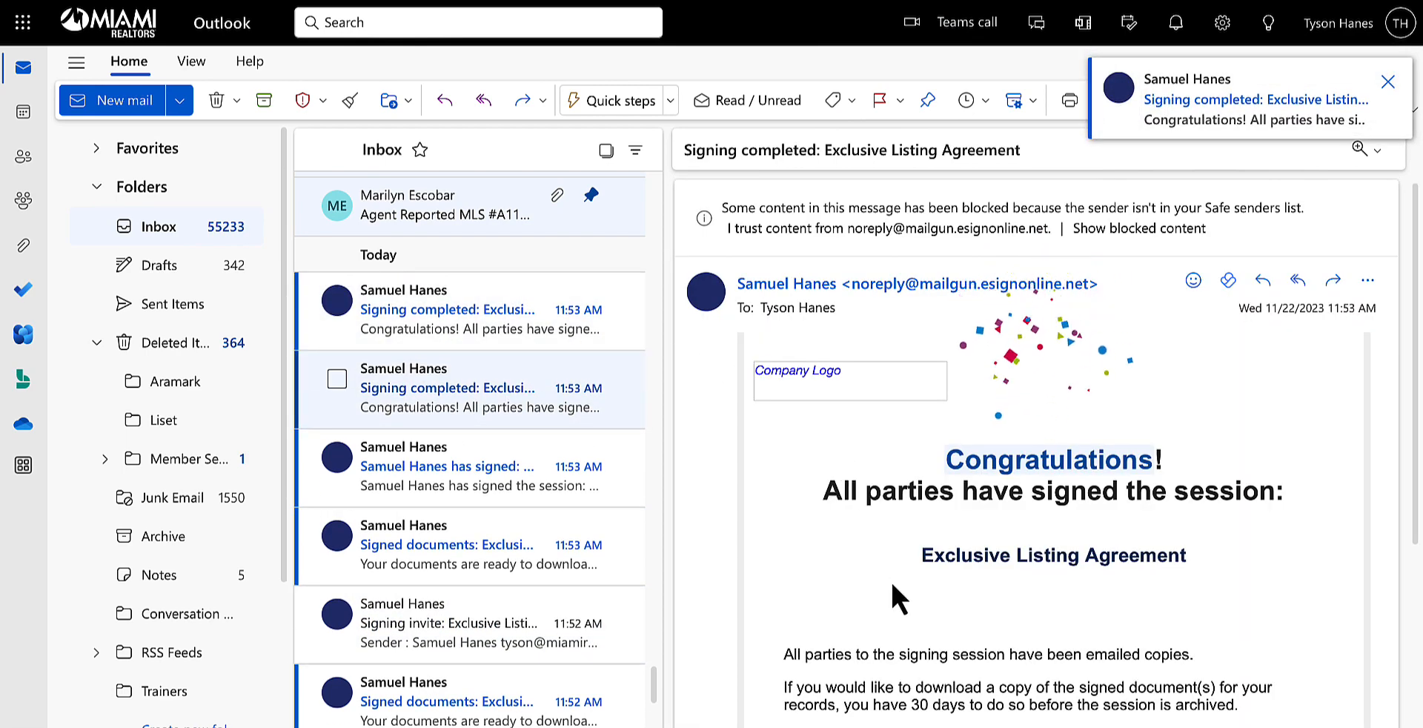
left_click(495, 314)
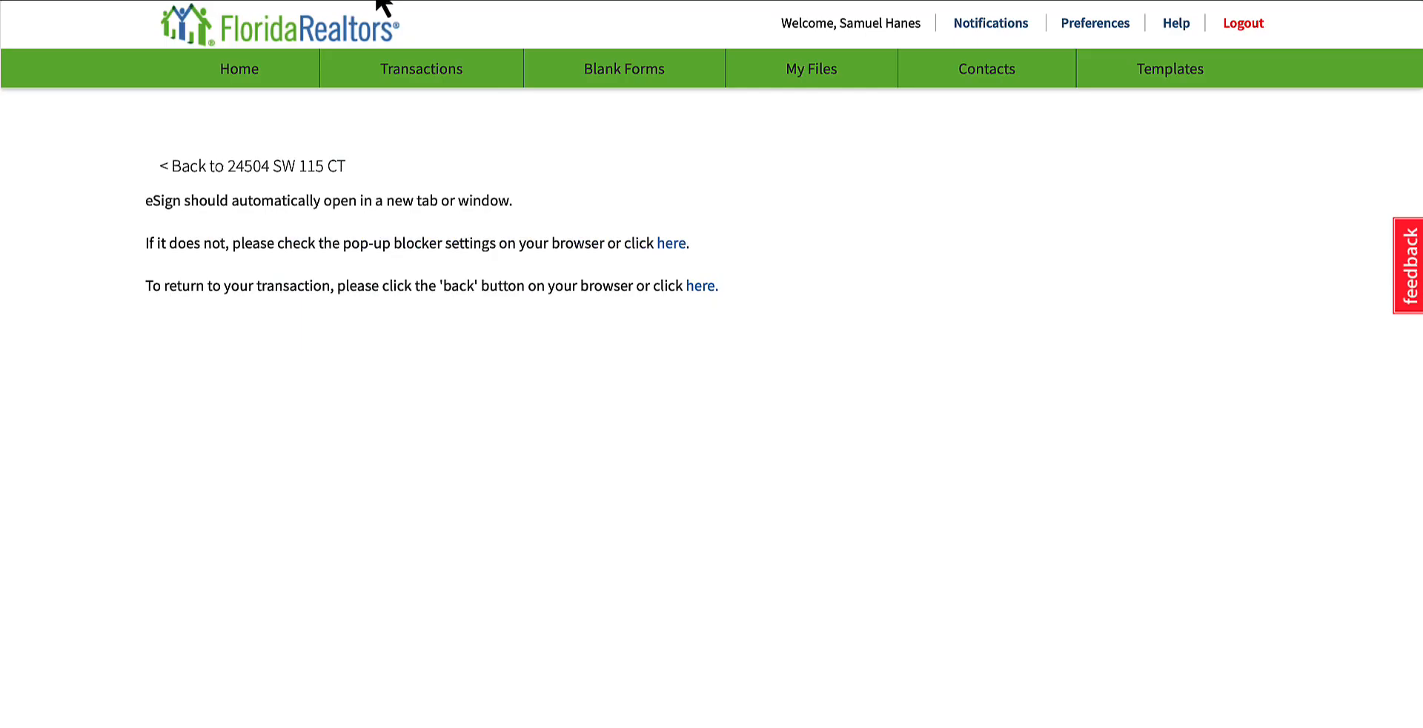
left_click(264, 70)
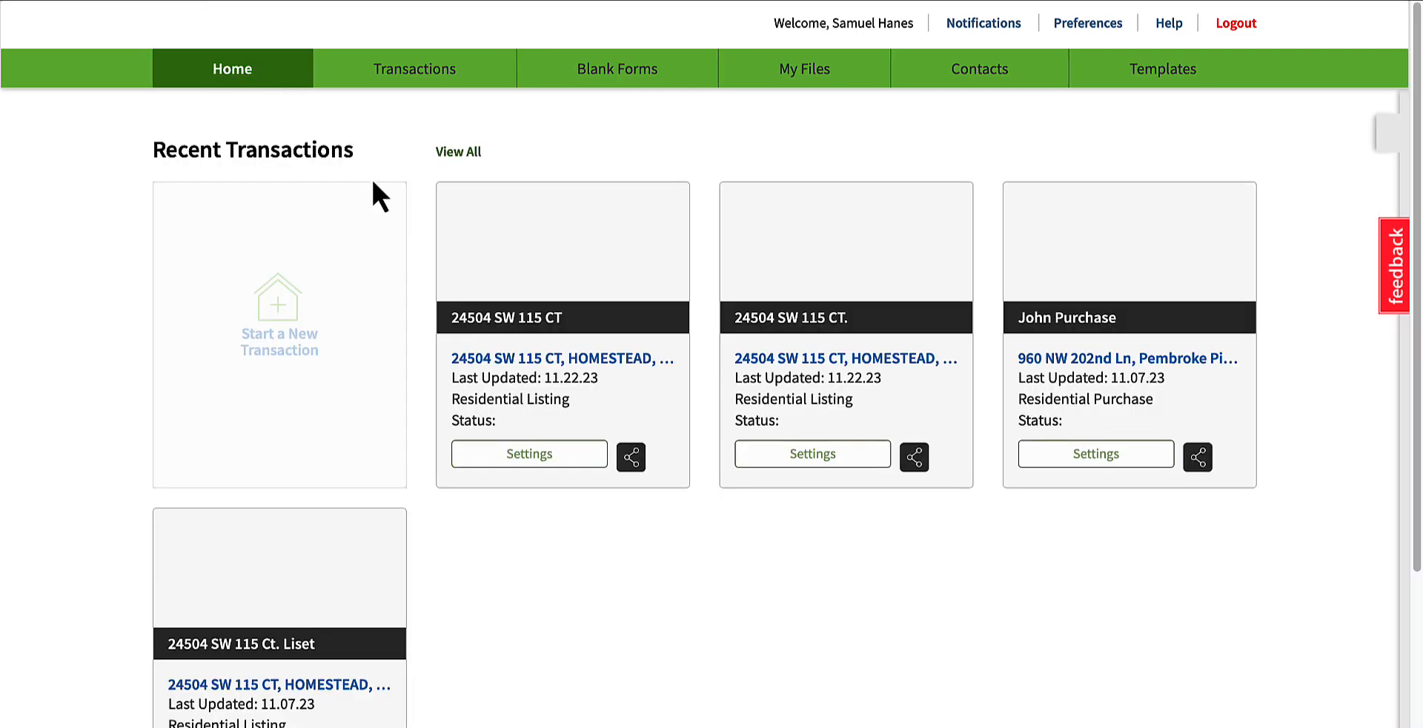
left_click(524, 363)
Step: Examine the signed PDFs under Files and the transaction's Collaboration and eSign Sessions sections
scroll(585, 483, "down", 5)
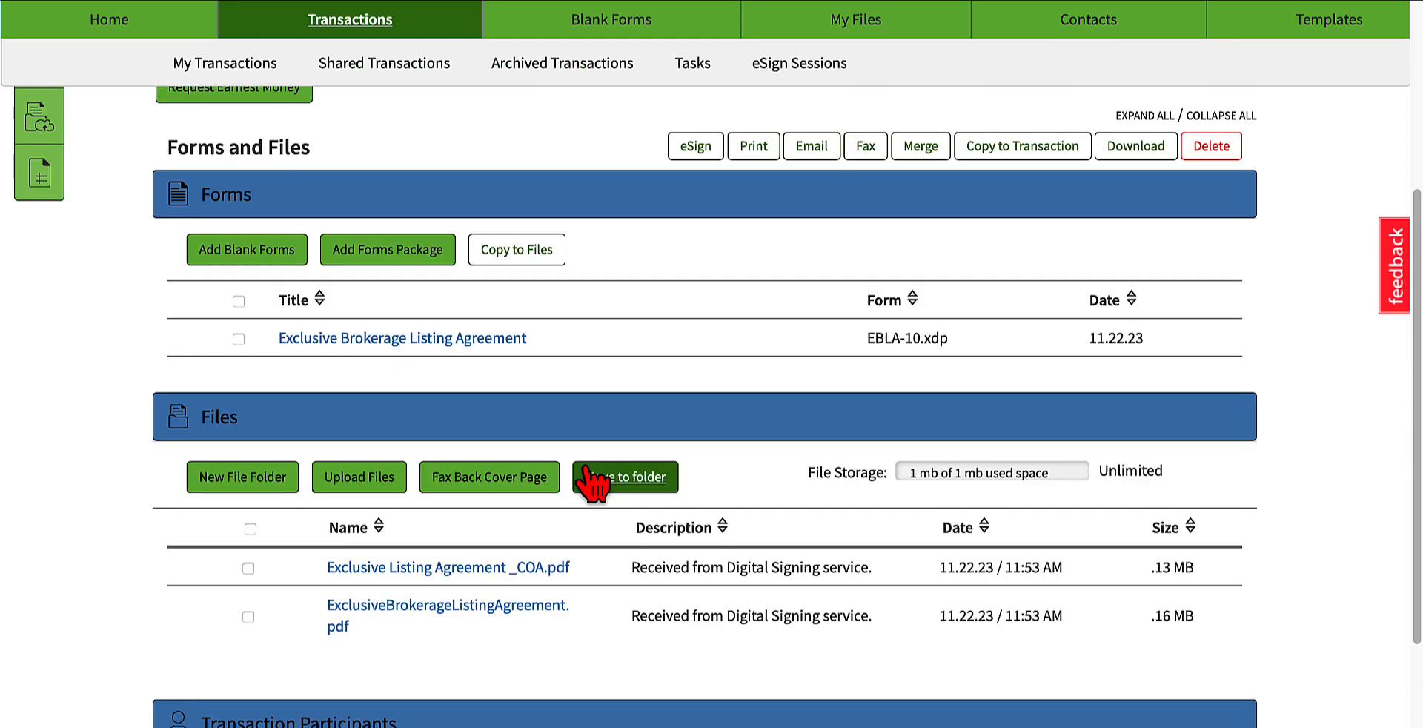
left_click(593, 478)
scroll(524, 381, "down", 3)
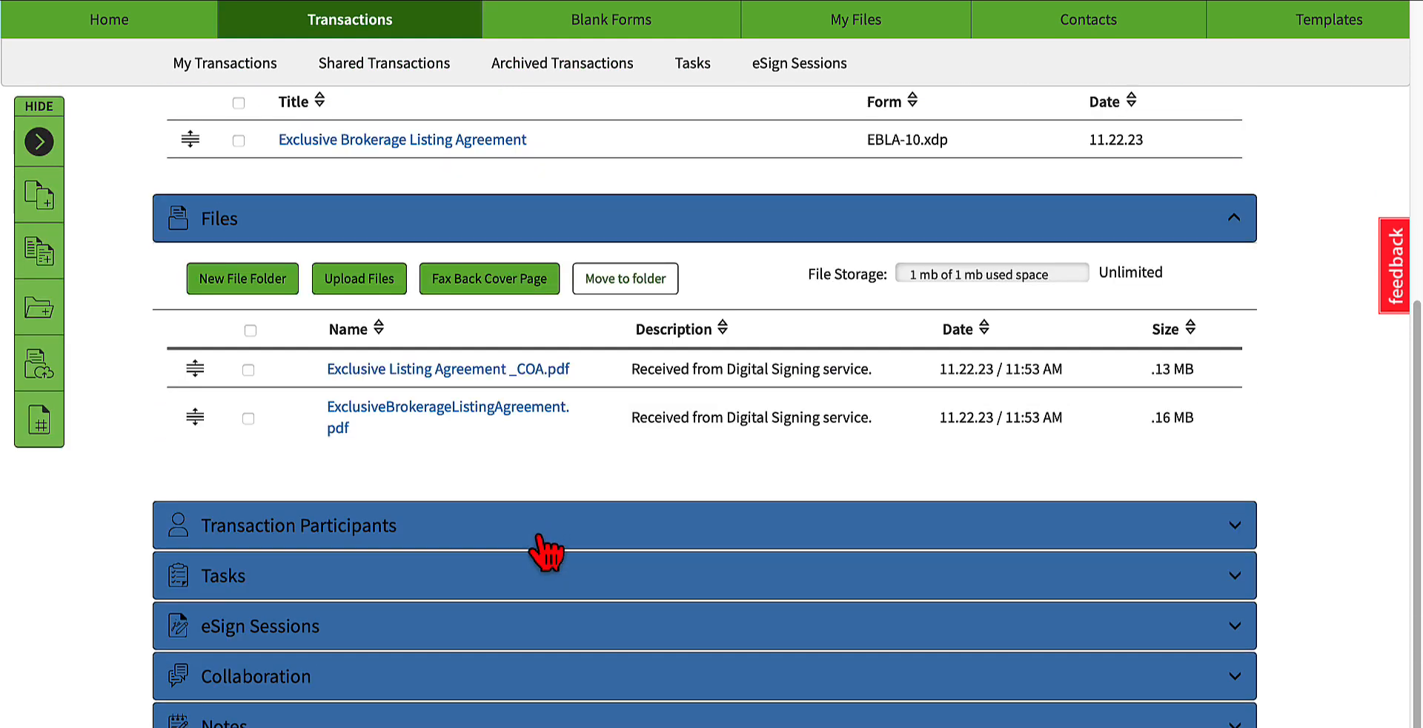
scroll(467, 532, "down", 1)
left_click(391, 615)
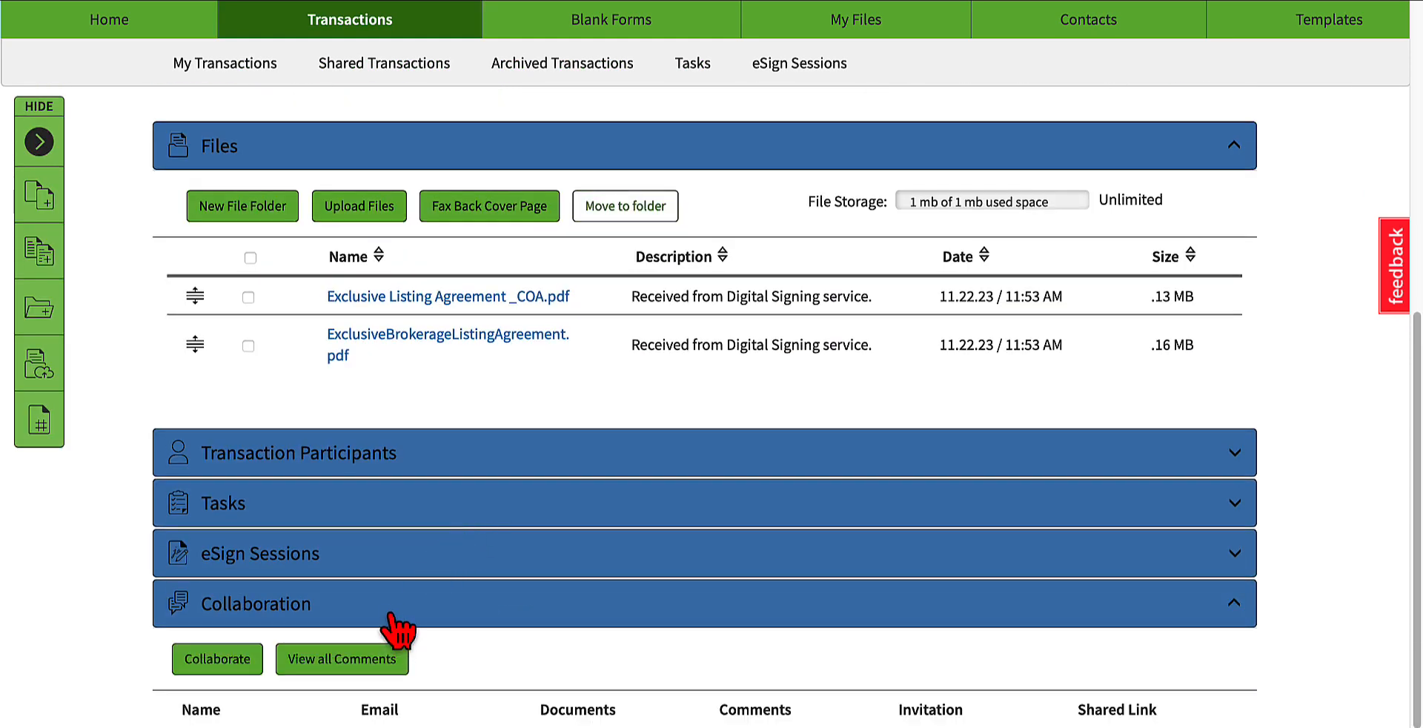
left_click(391, 613)
left_click(391, 555)
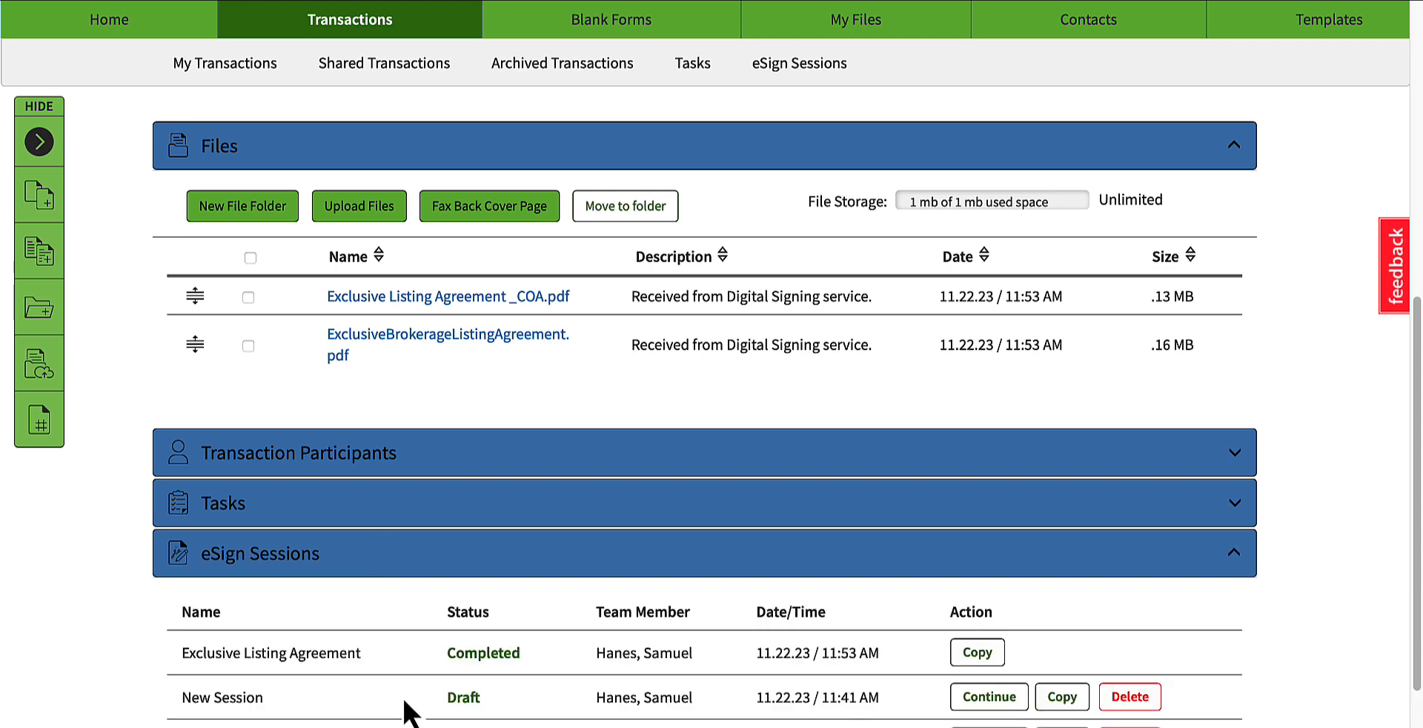
scroll(400, 592, "up", 1)
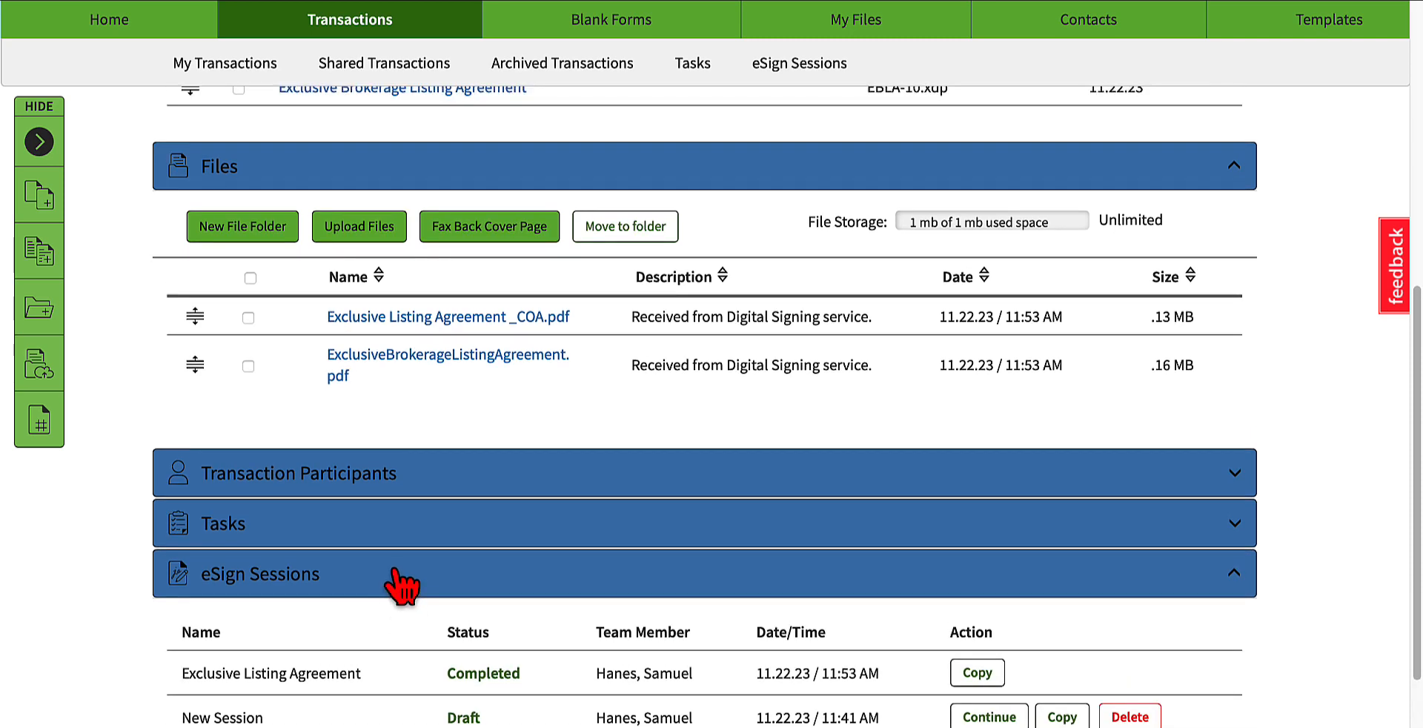
left_click(400, 582)
scroll(398, 610, "up", 8)
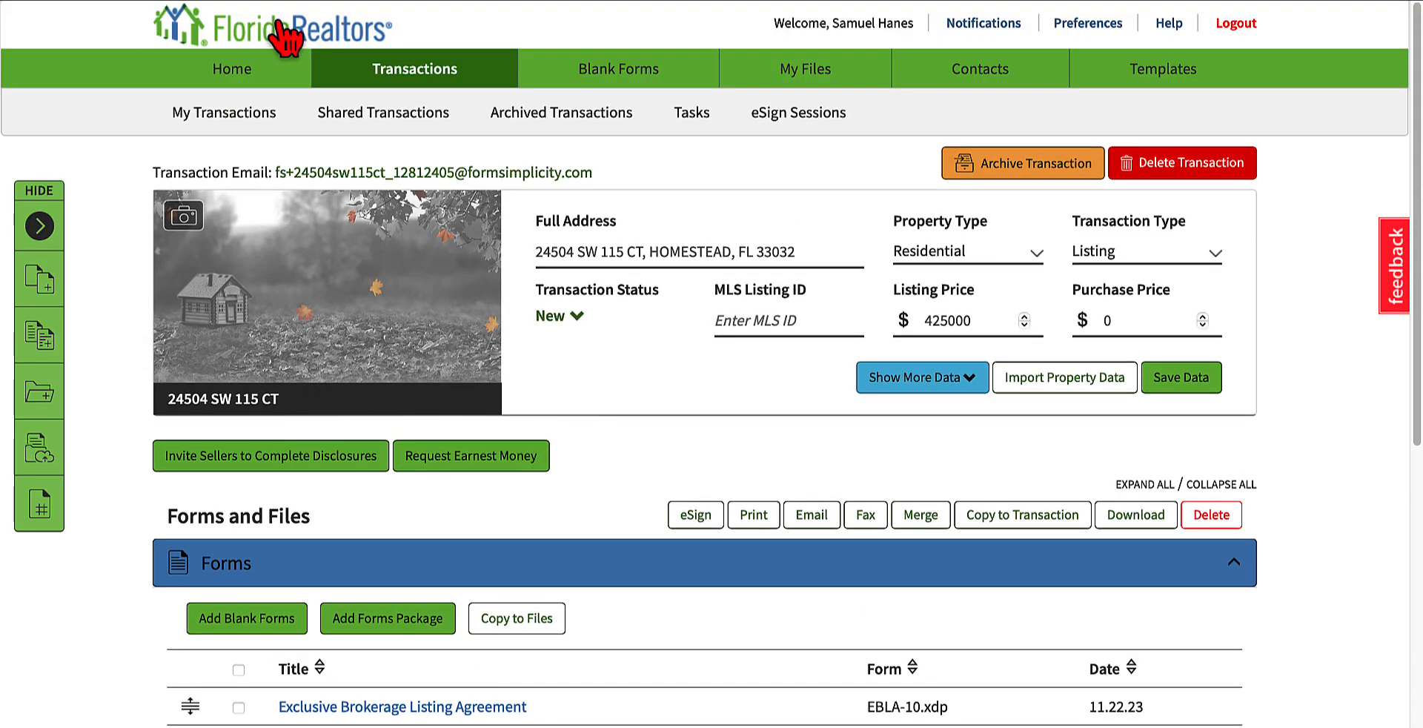
Step: Examine the transaction's participants and Tasks sections, including the brokerage and personal task list templates
left_click(213, 66)
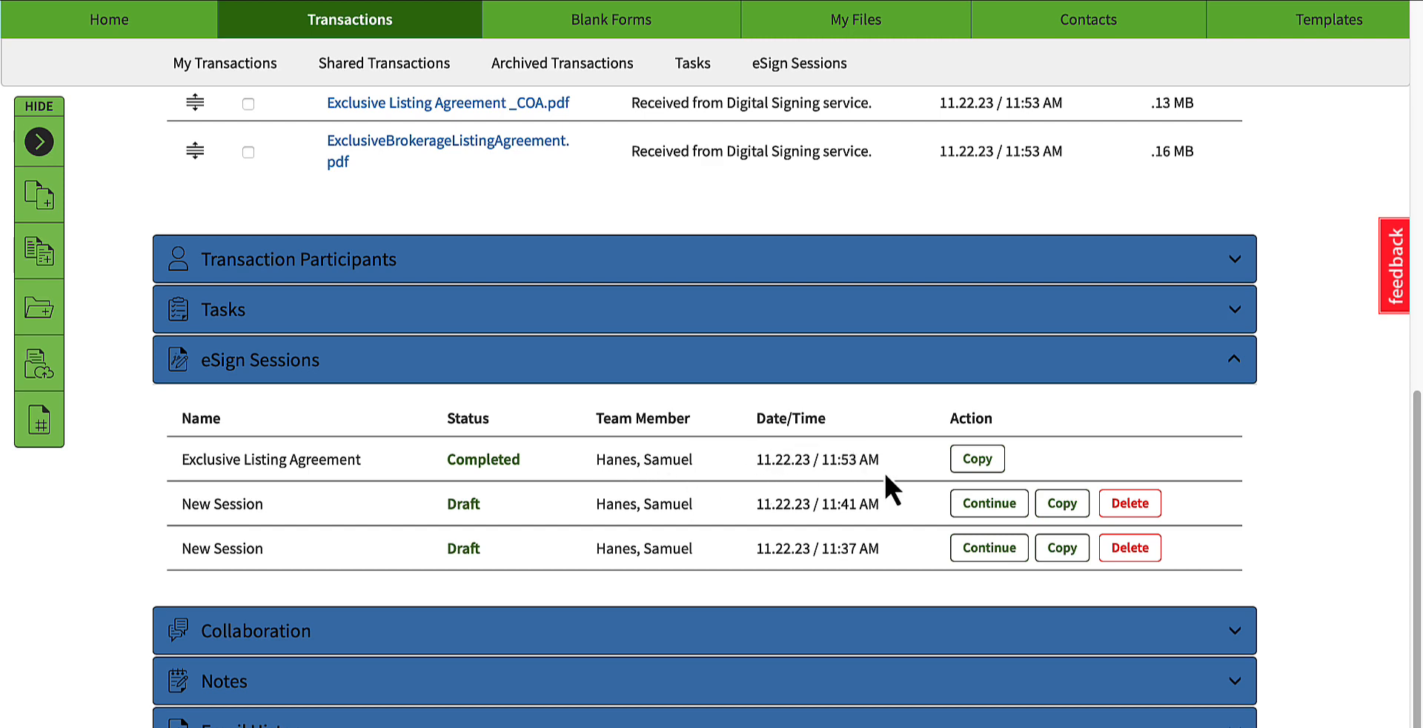
left_click(521, 374)
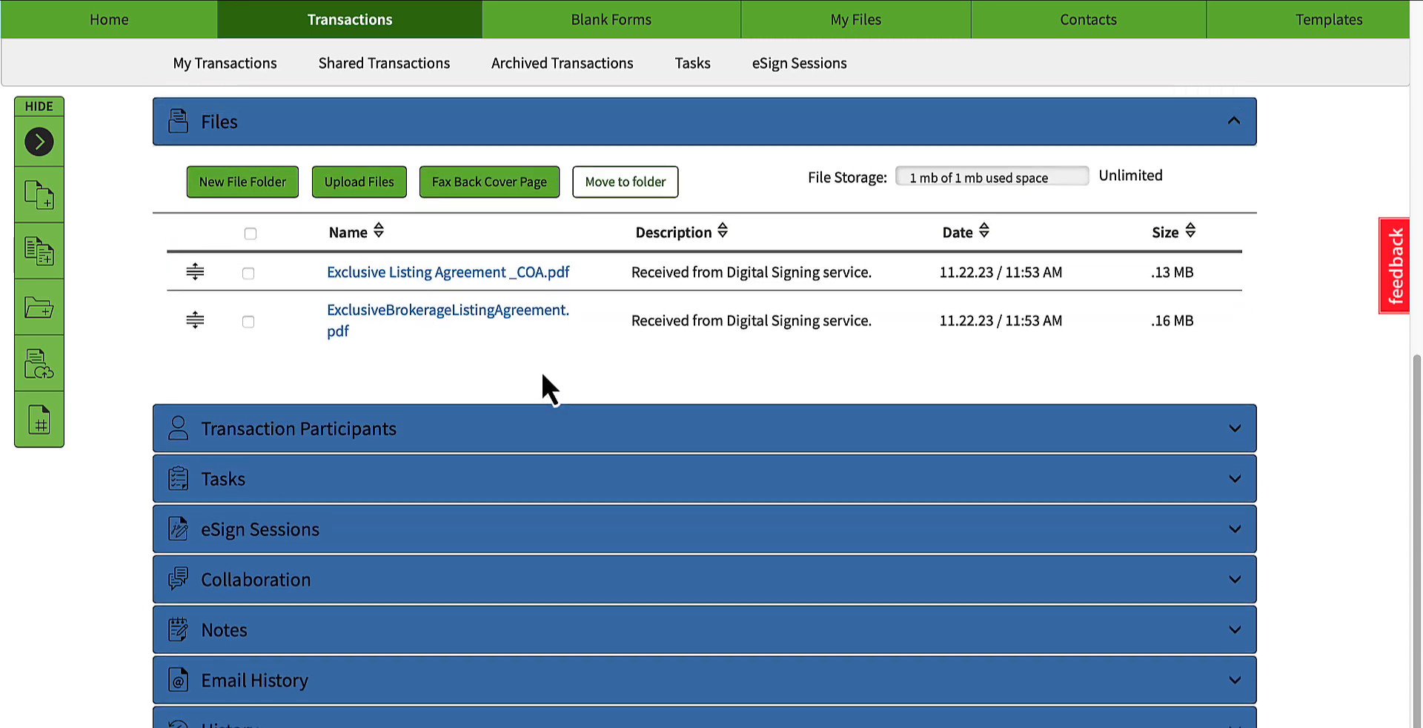
left_click(509, 432)
left_click(508, 435)
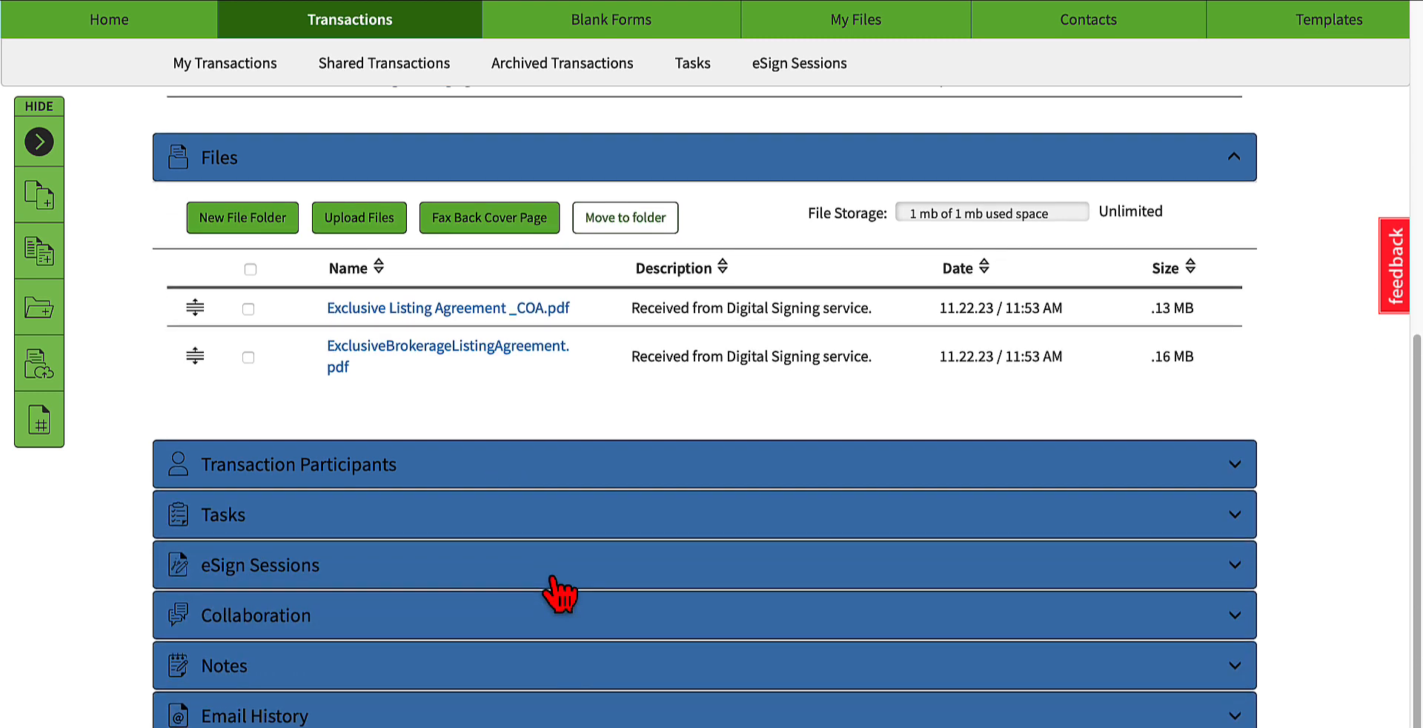
left_click(276, 518)
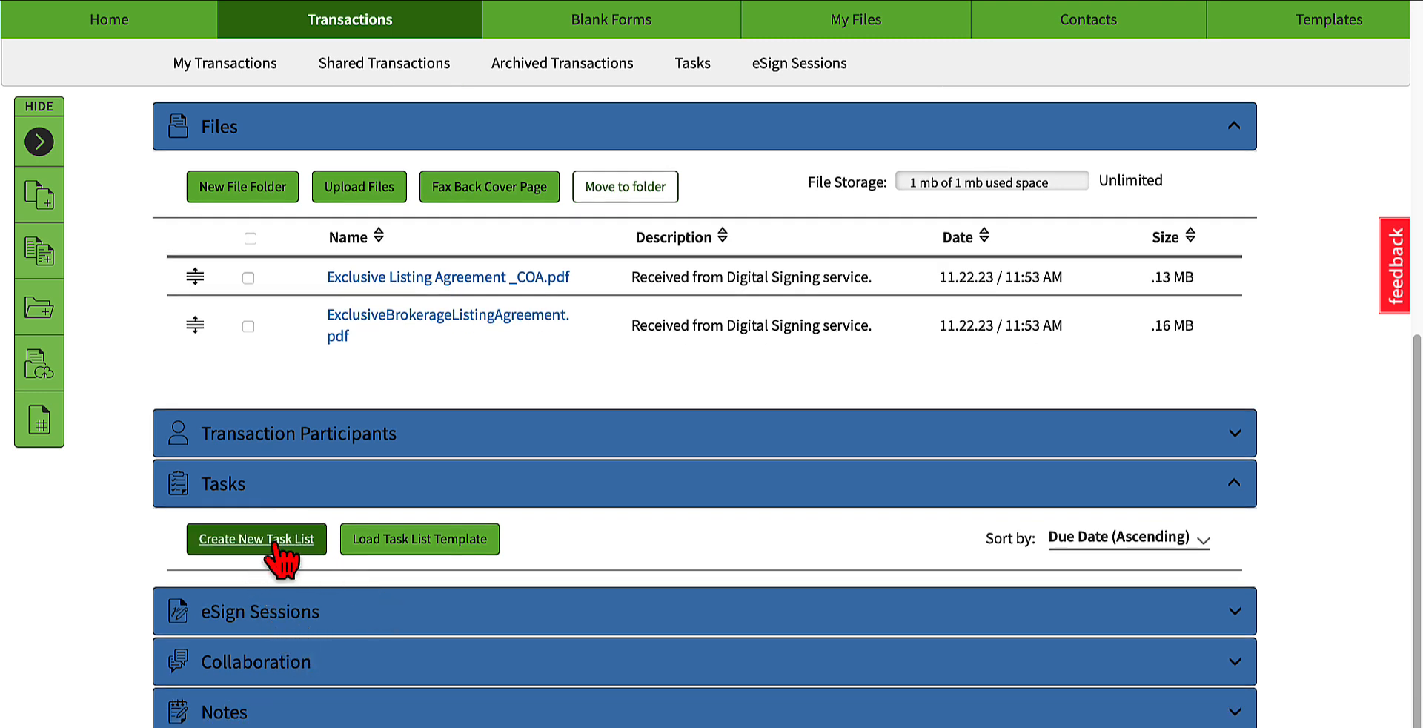
left_click(412, 550)
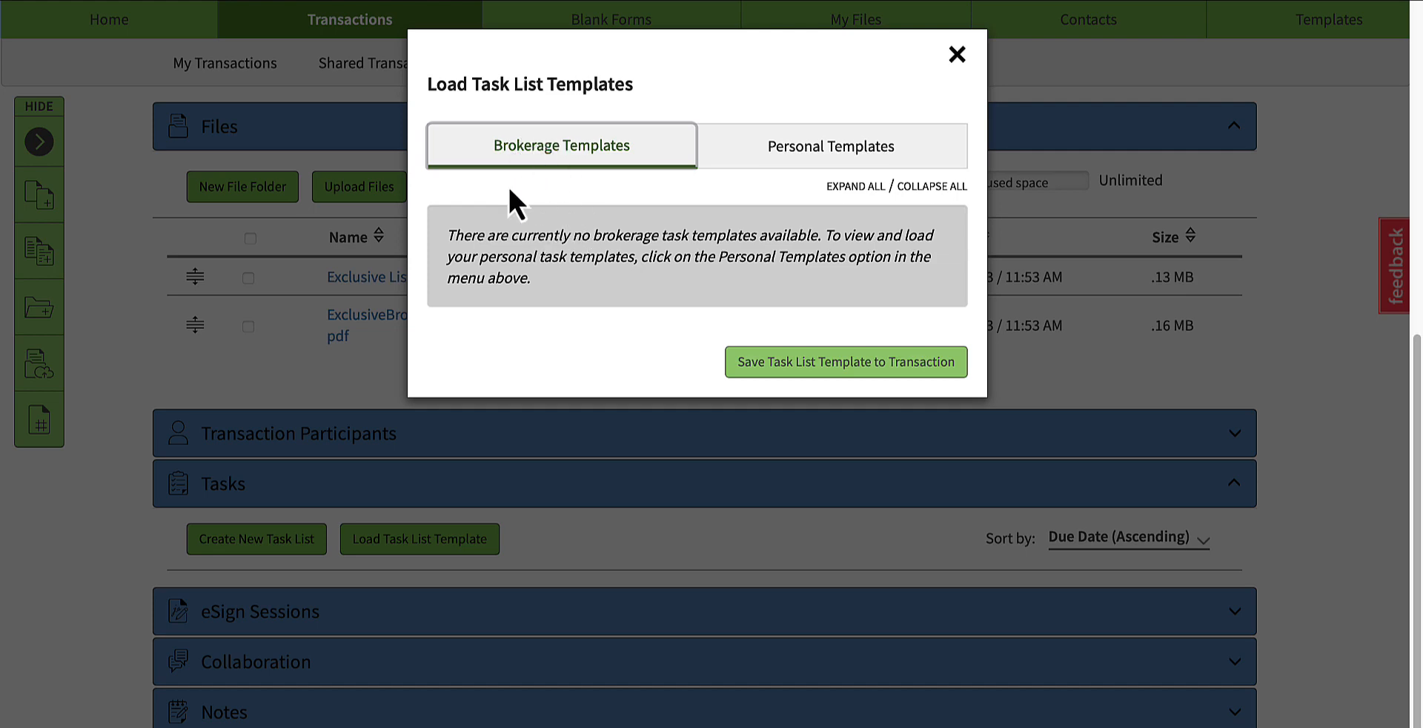
left_click(784, 152)
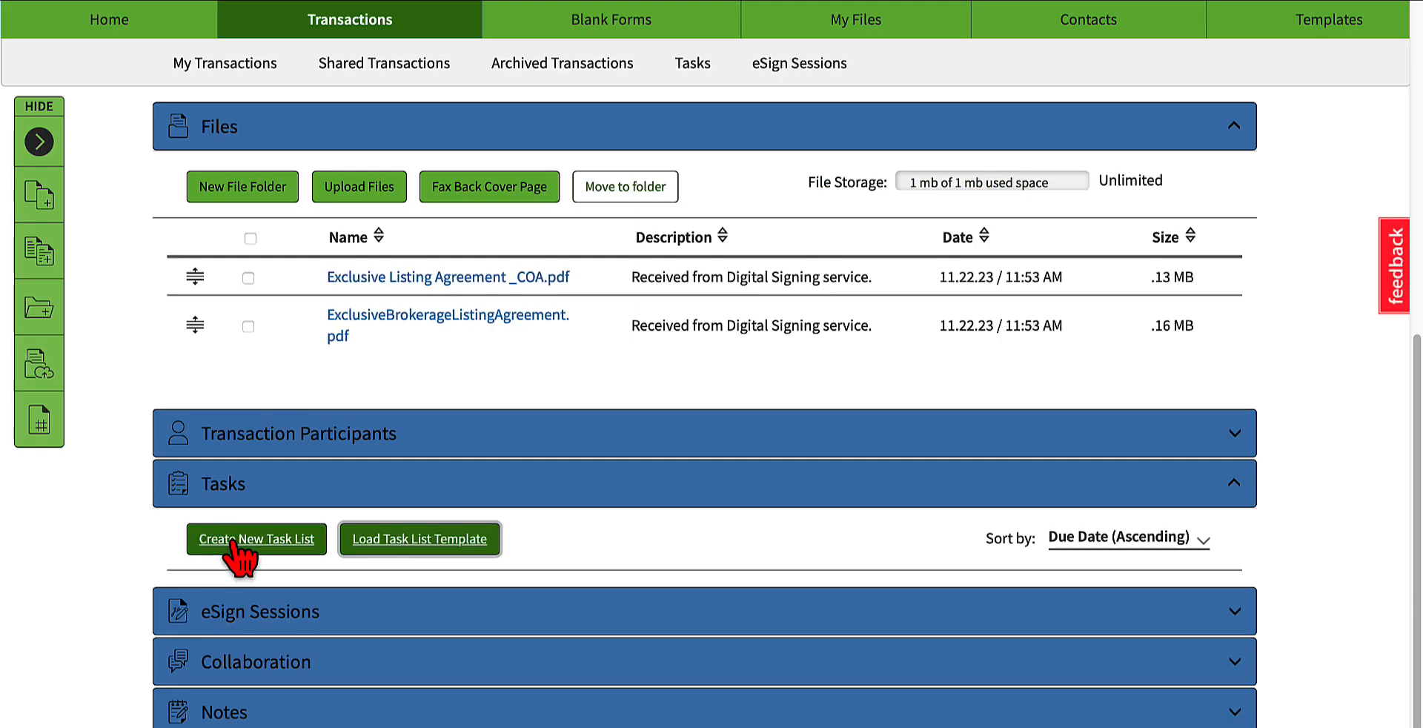
Step: Create a new task list named "Remind Seller Listing is Live in MLS" in the transaction's Tasks section
left_click(235, 539)
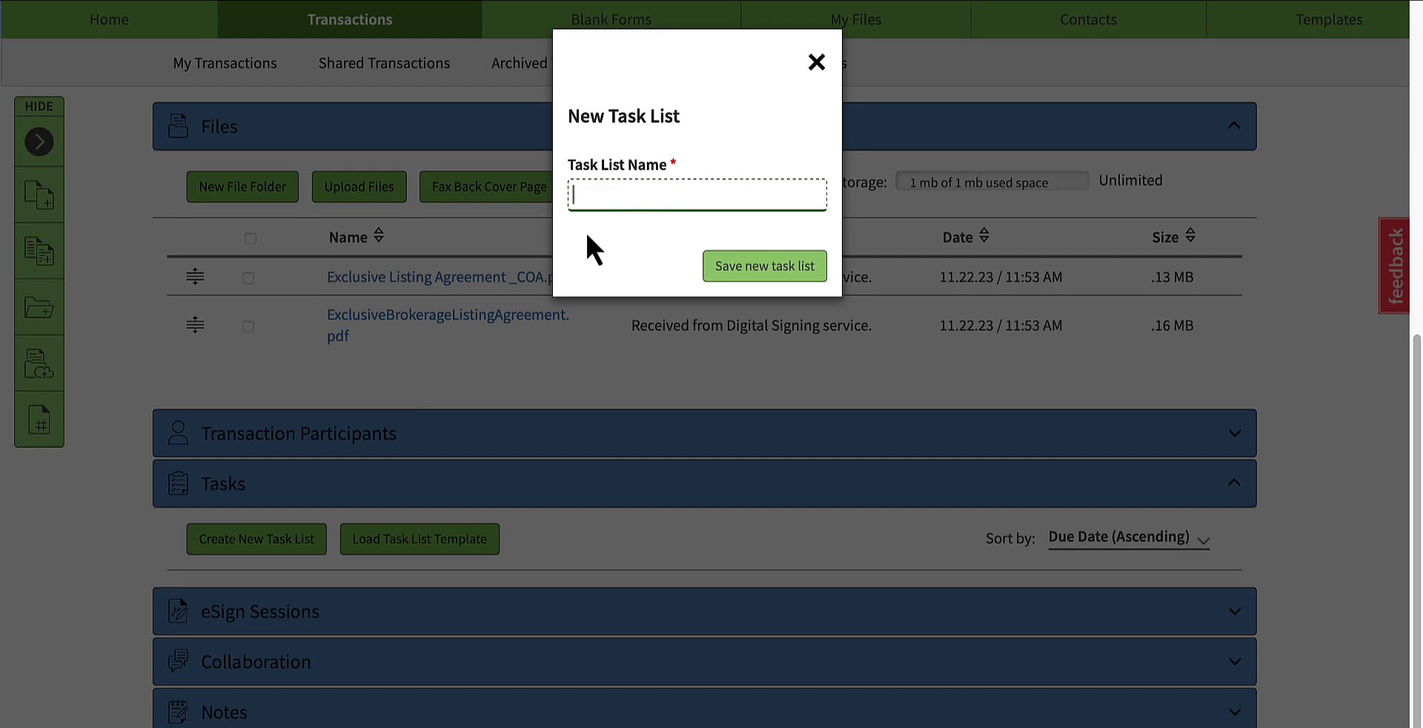
type("RE")
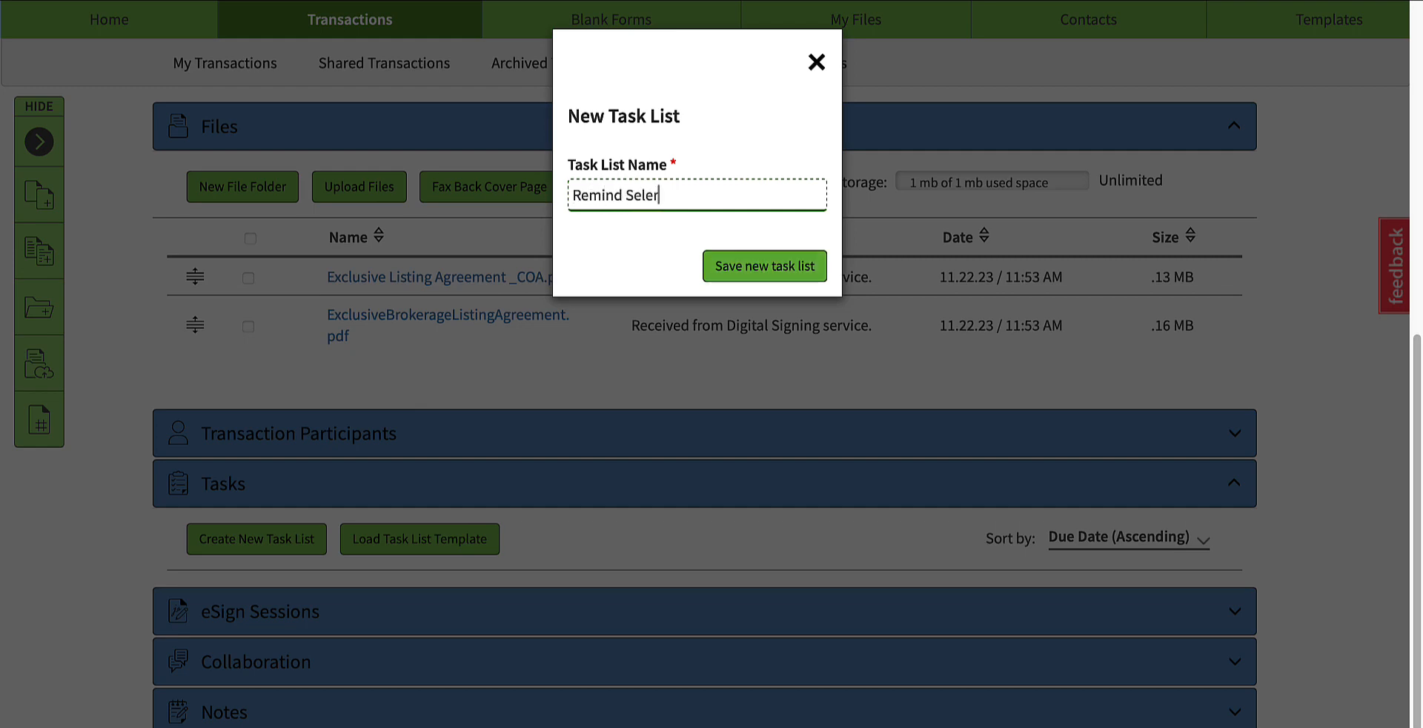
type("mind Seller Listing is Live in MLS")
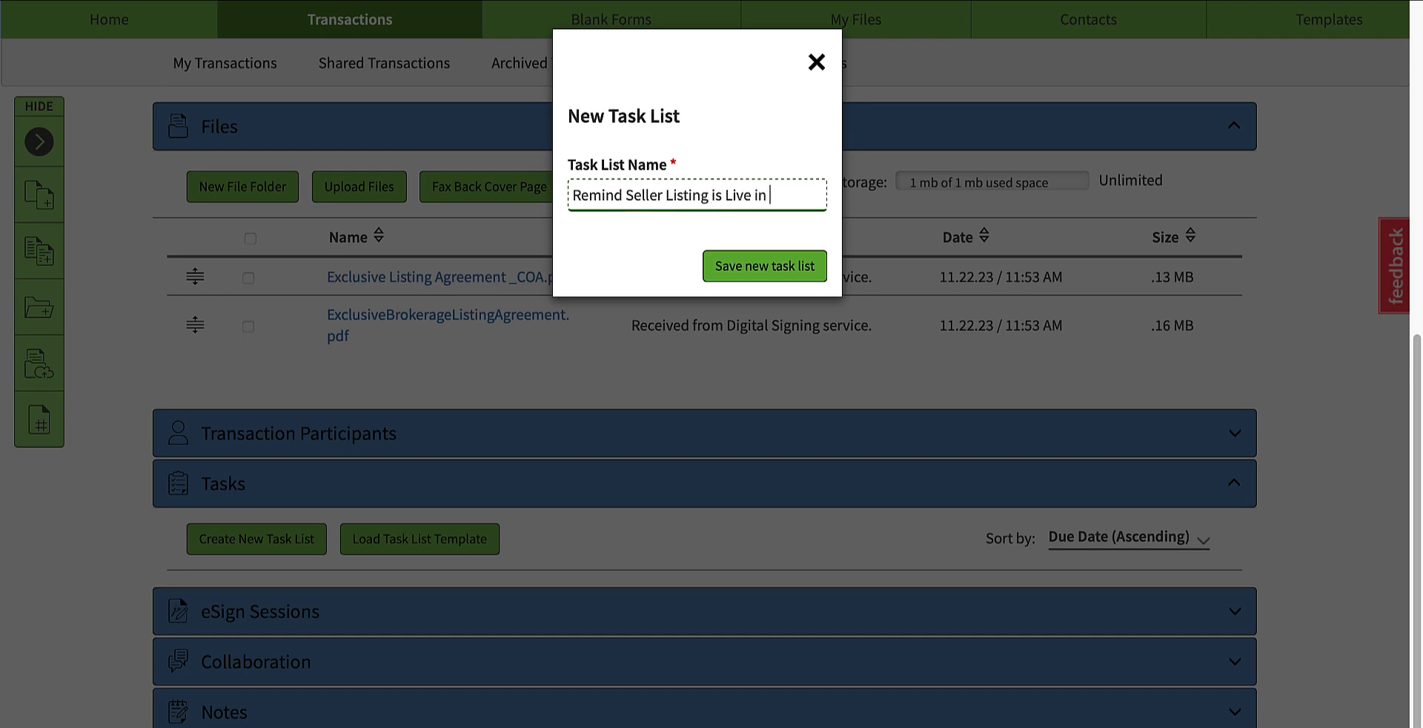
left_click(731, 268)
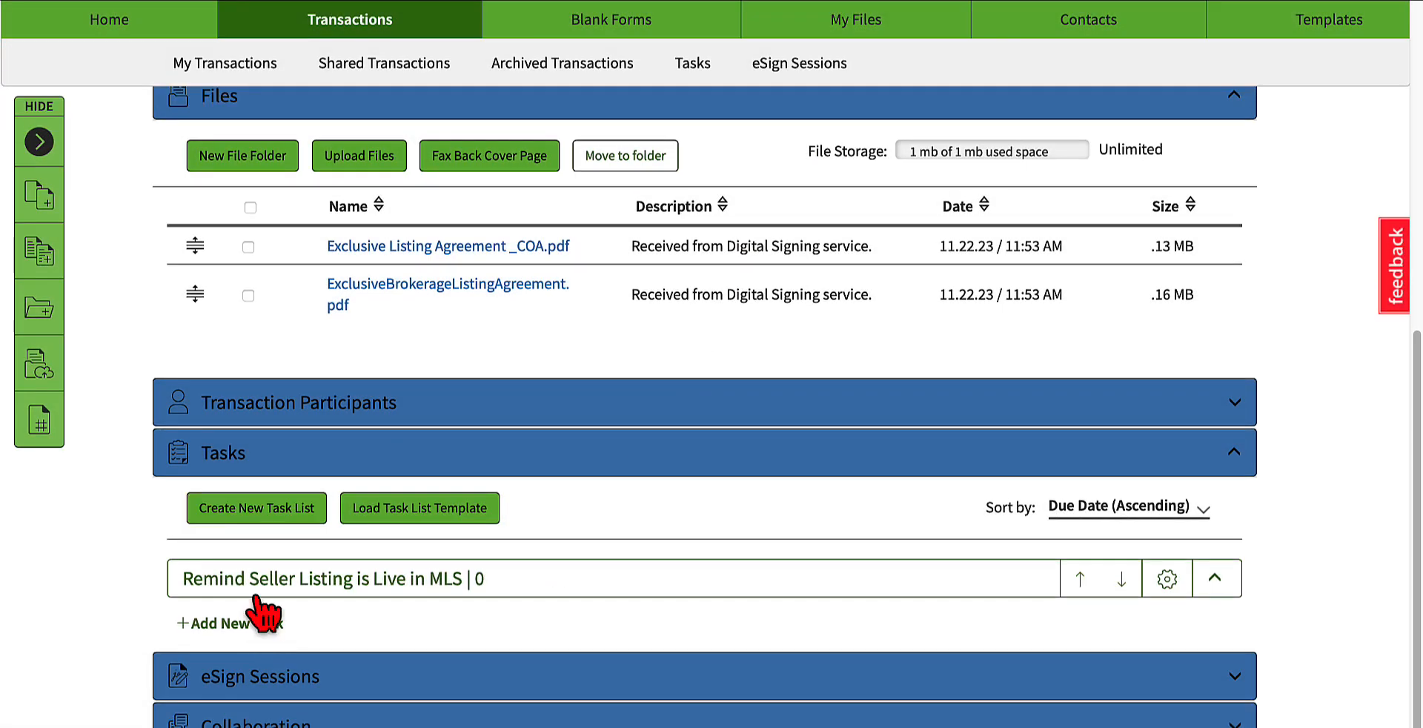
Step: Start a new task in that list and name it "Remind Seller Listing Active"
left_click(222, 624)
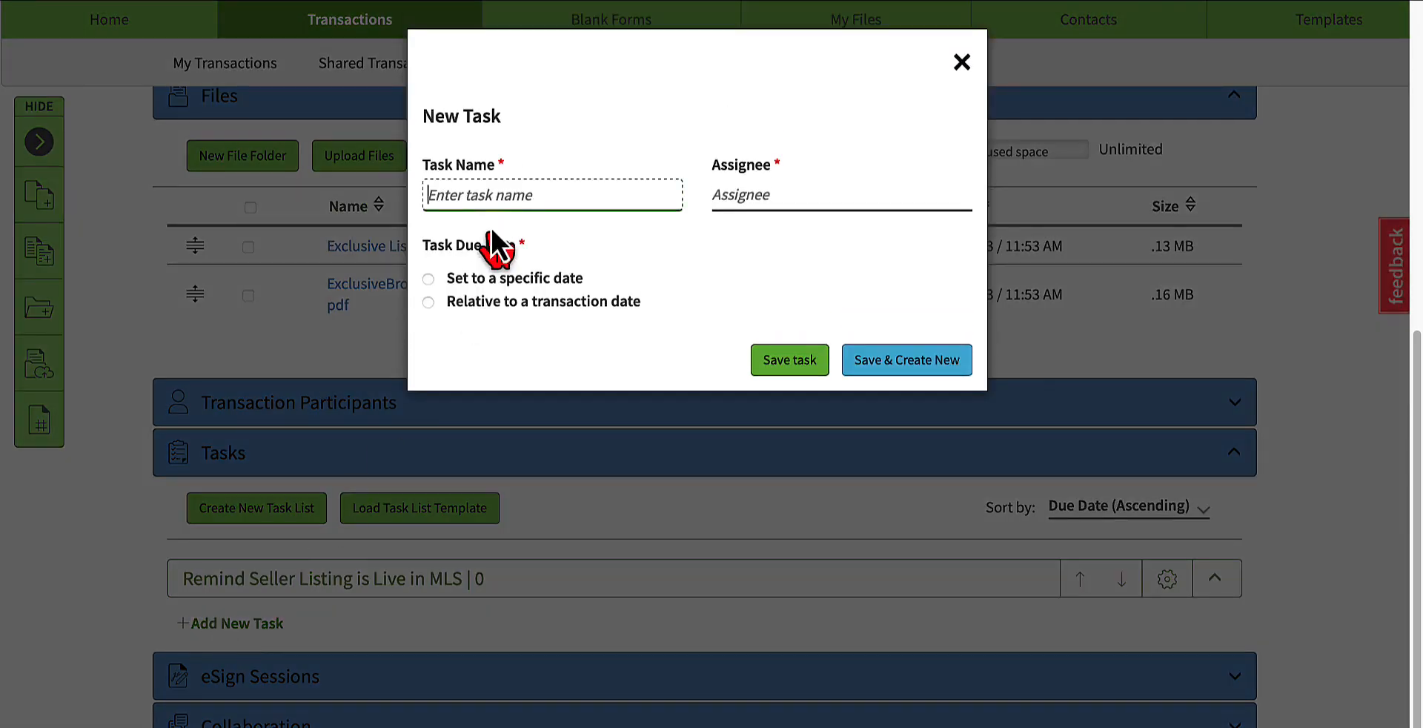
type("Re")
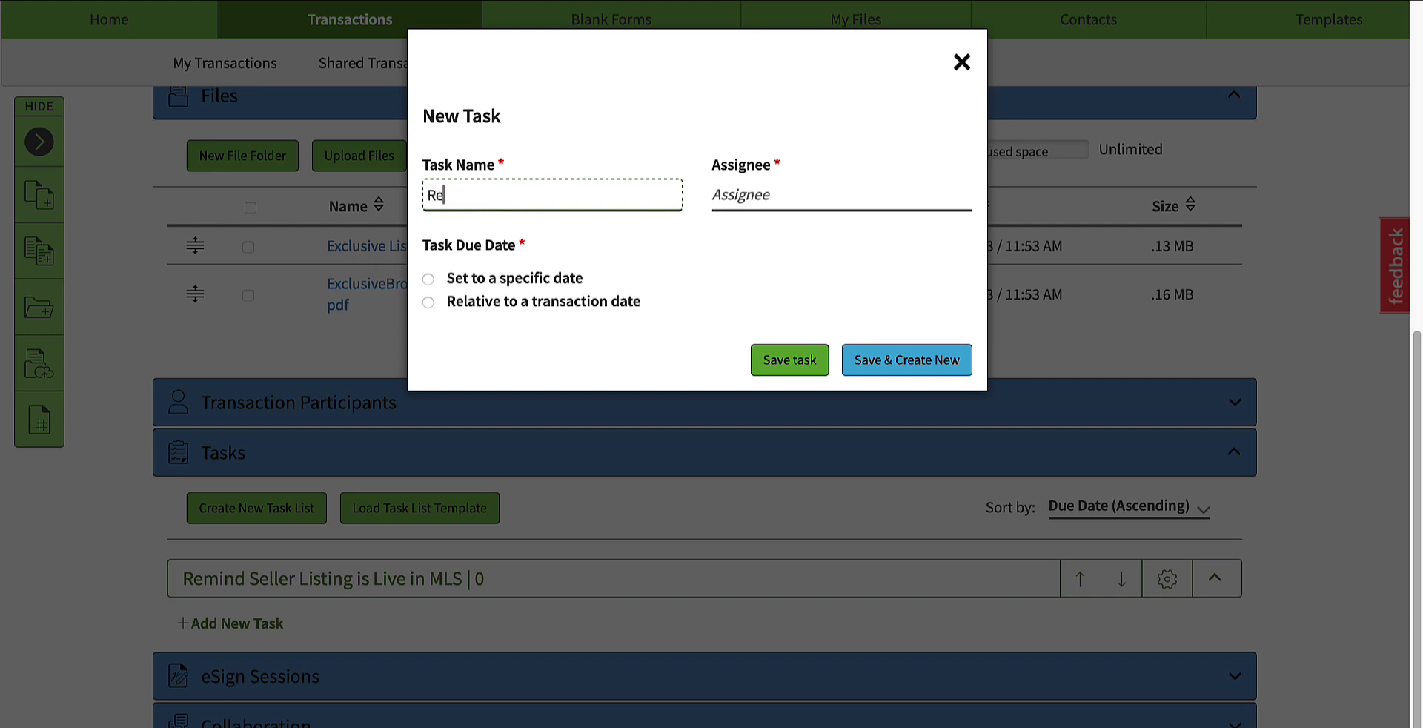
type("mind Seller Lis")
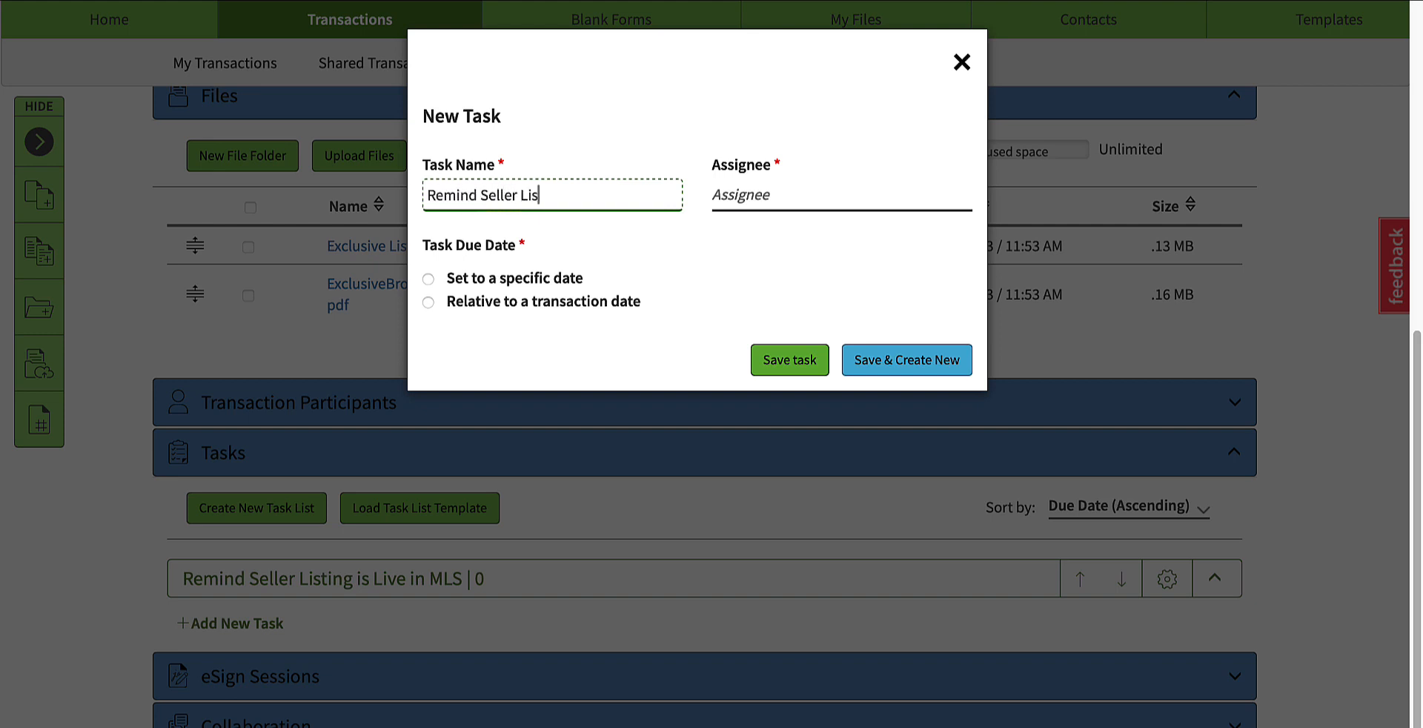
type("ting")
type(" Acti")
key("BackSpace")
type("tiev")
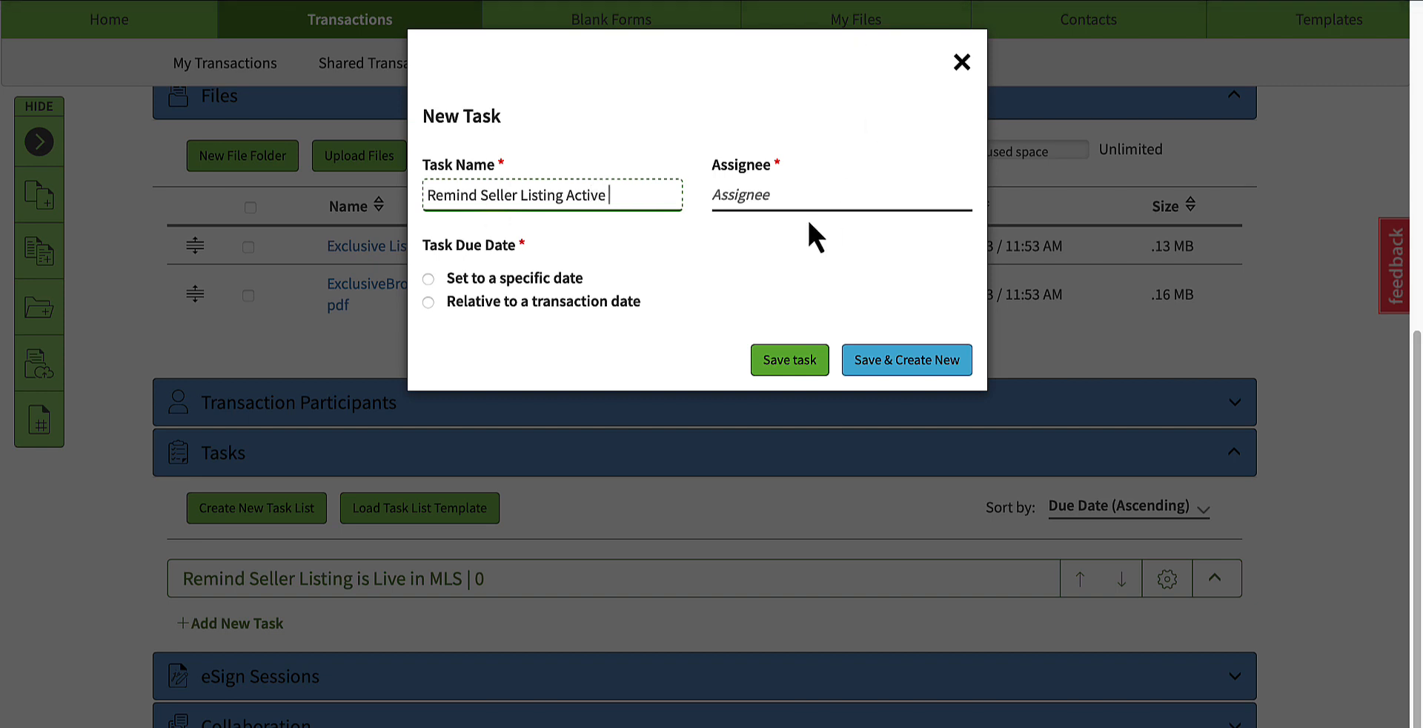
Step: Assign the task to yourself, set its due date to the specific date 11/24/2023, and save it
left_click(797, 194)
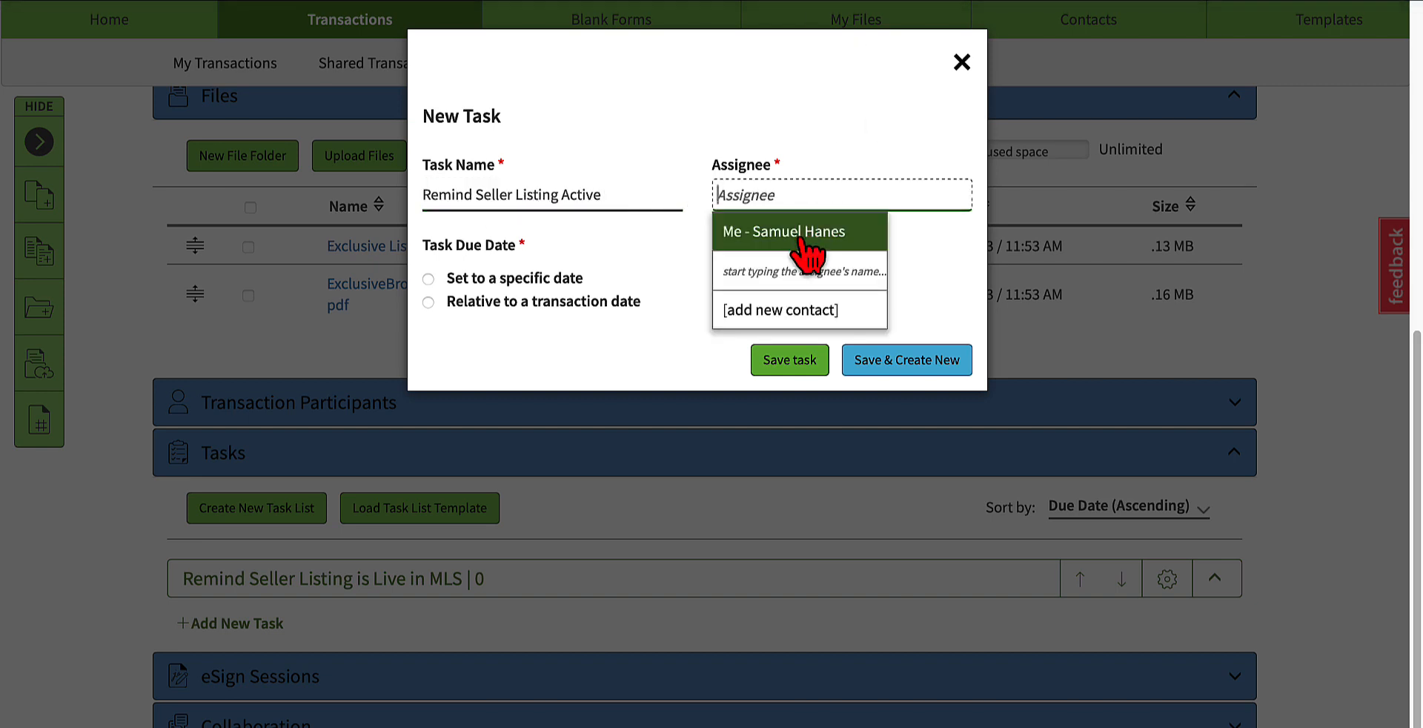
left_click(766, 238)
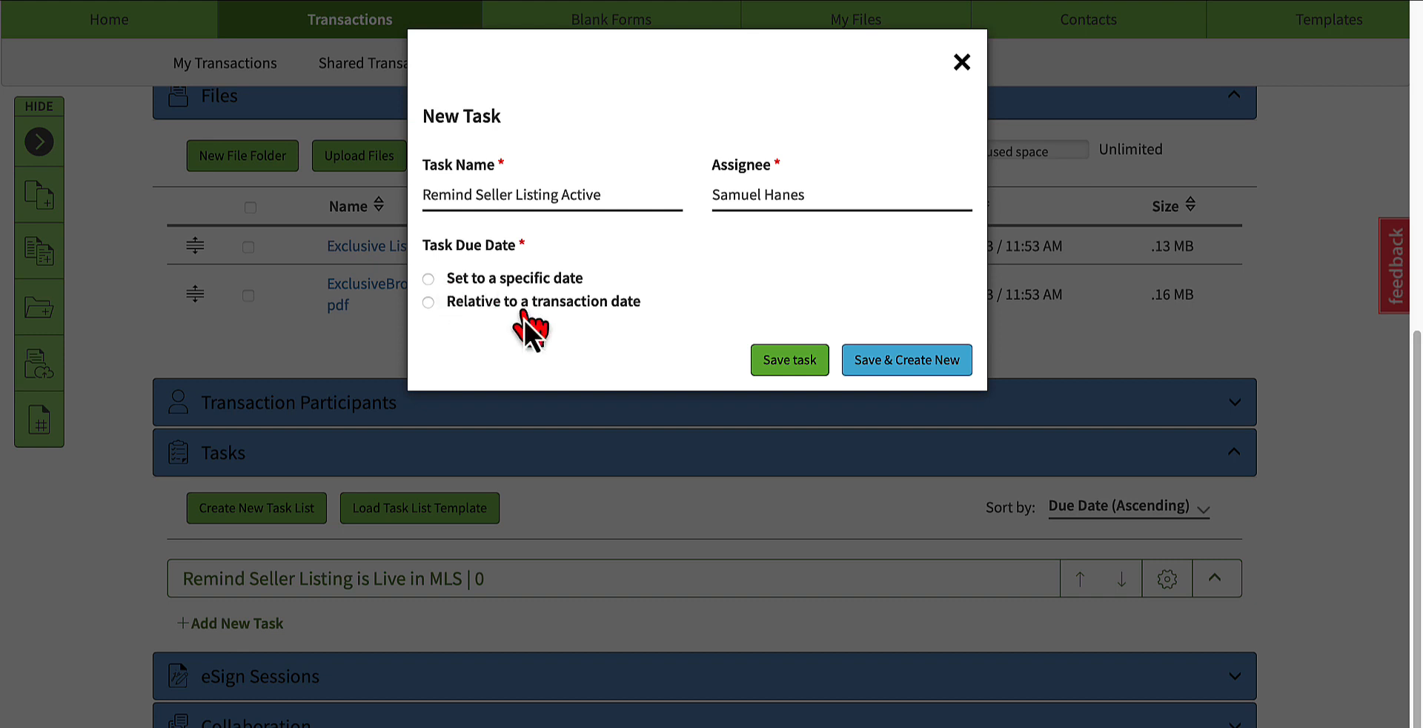
left_click(492, 279)
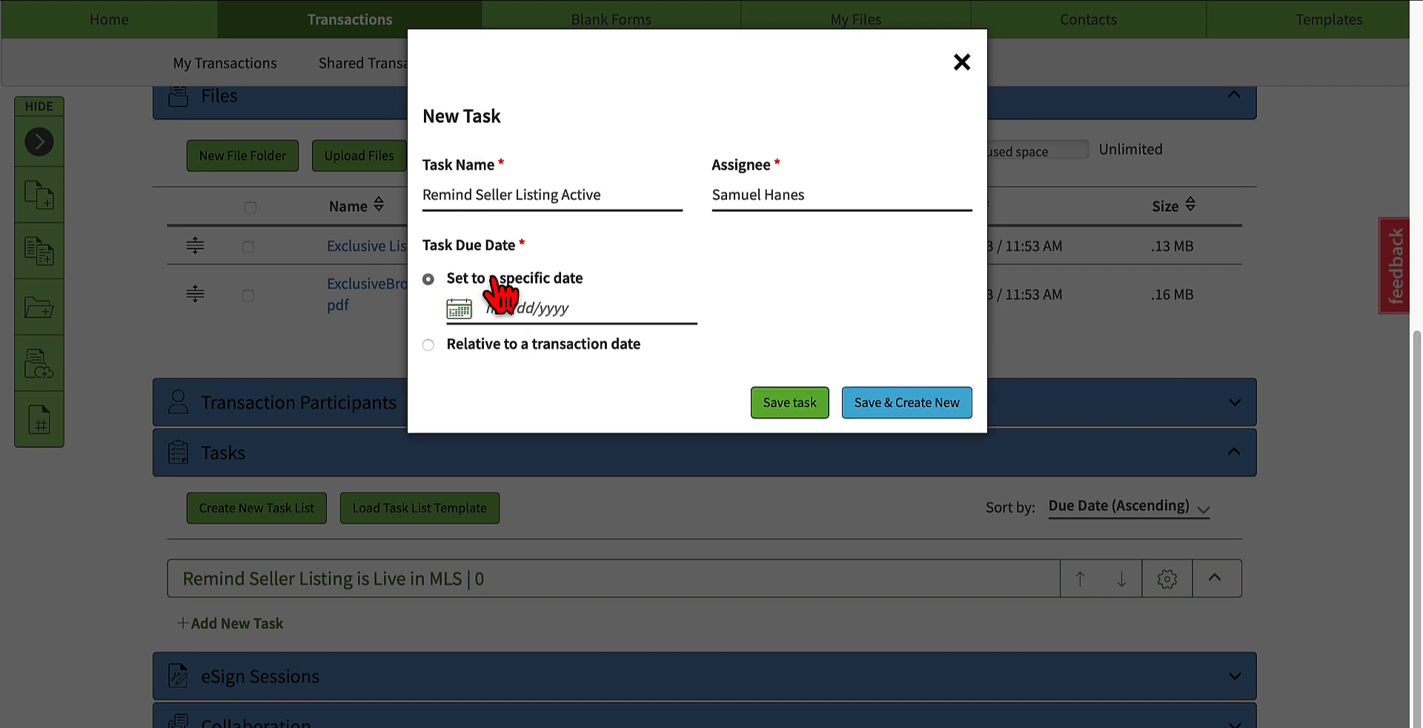
left_click(458, 309)
left_click(645, 496)
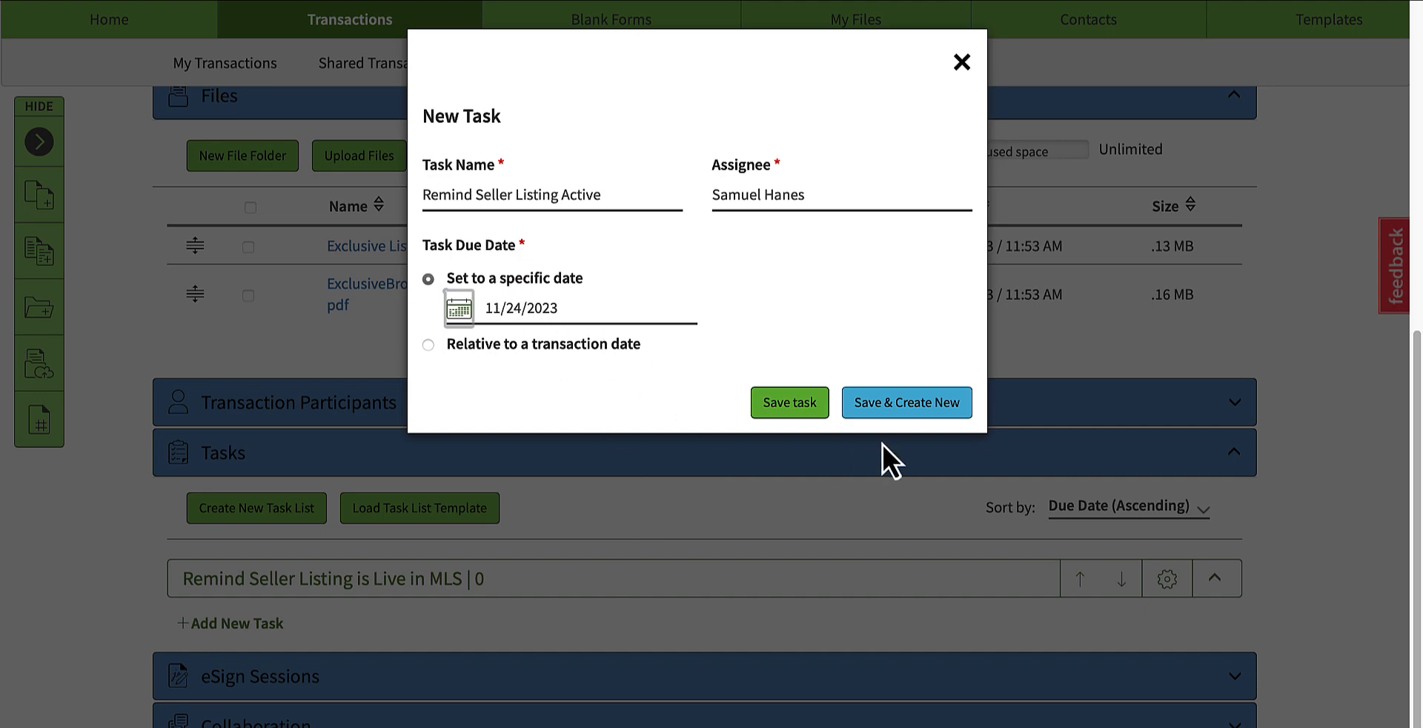
left_click(785, 403)
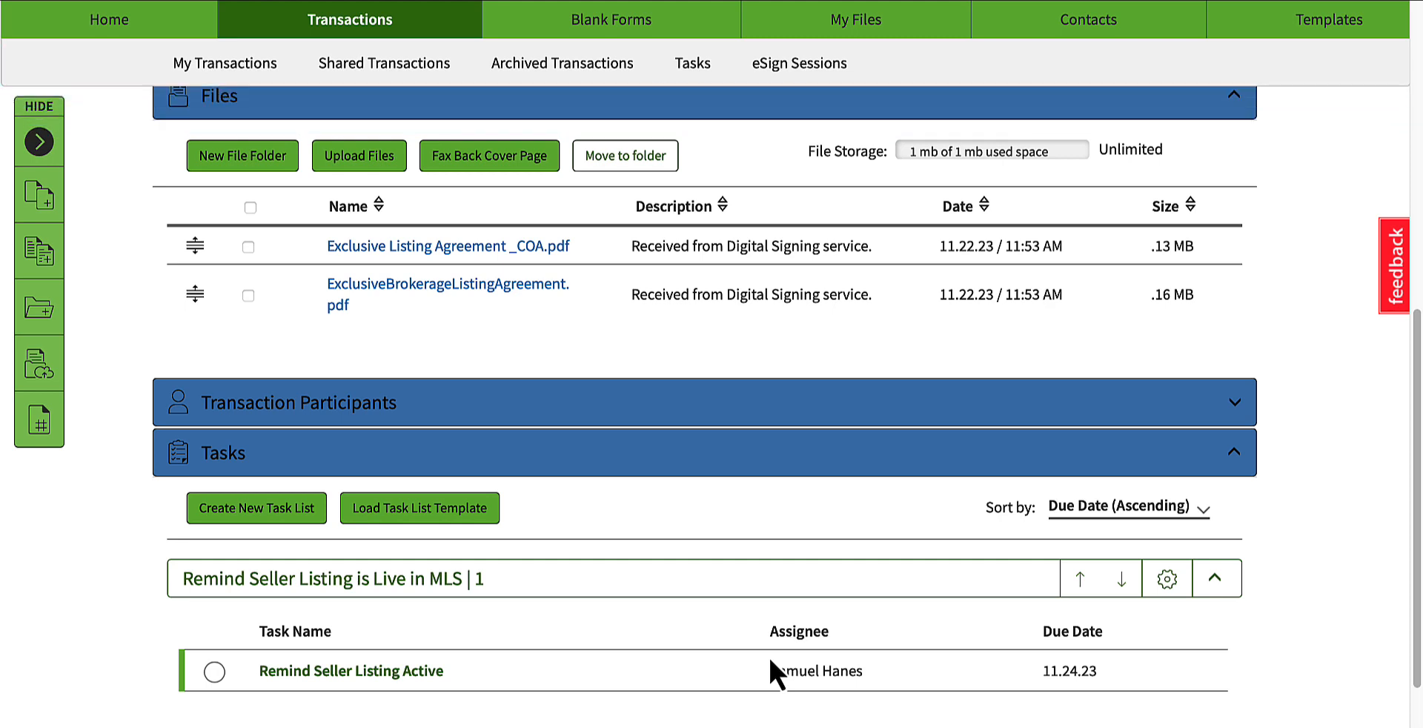
Step: Save the note "Listing Agreement Package Completed. Follow up with seller for Showing instructions." in the transaction's Notes section
scroll(735, 671, "down", 3)
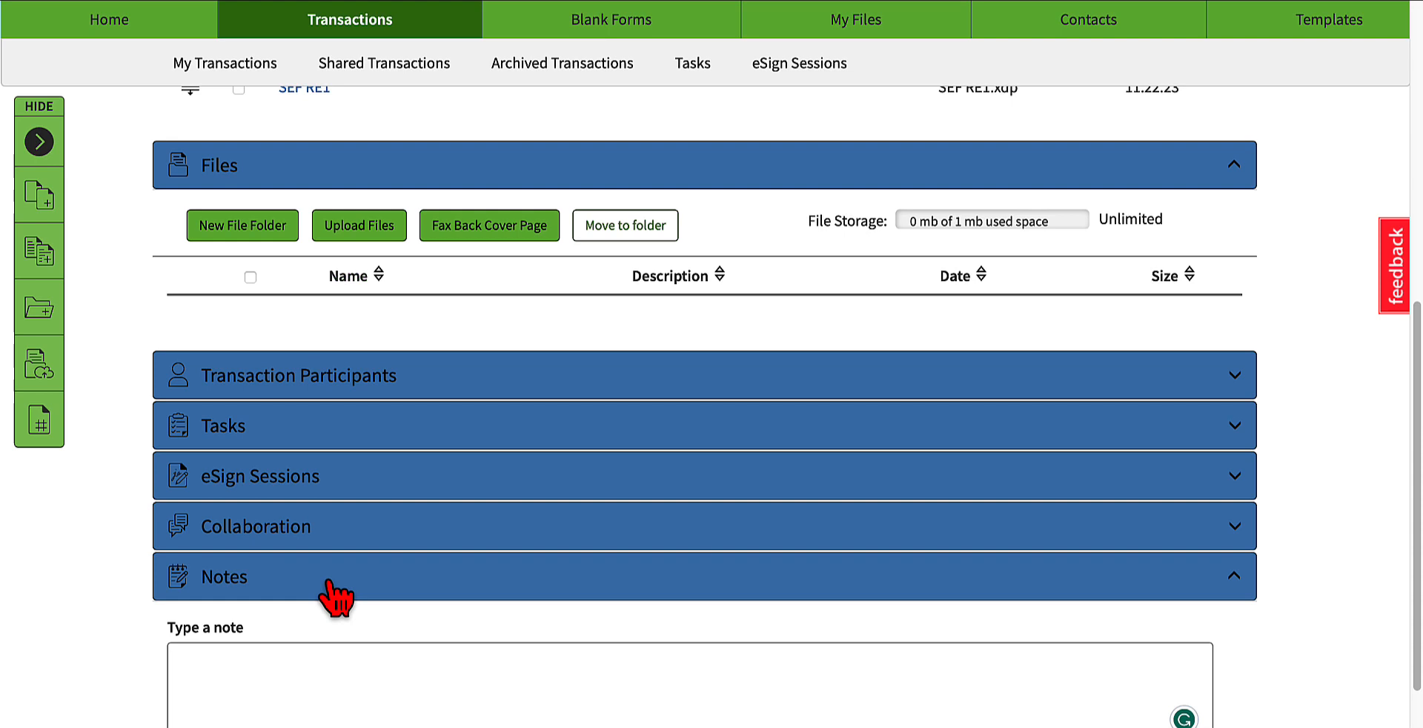
left_click(323, 579)
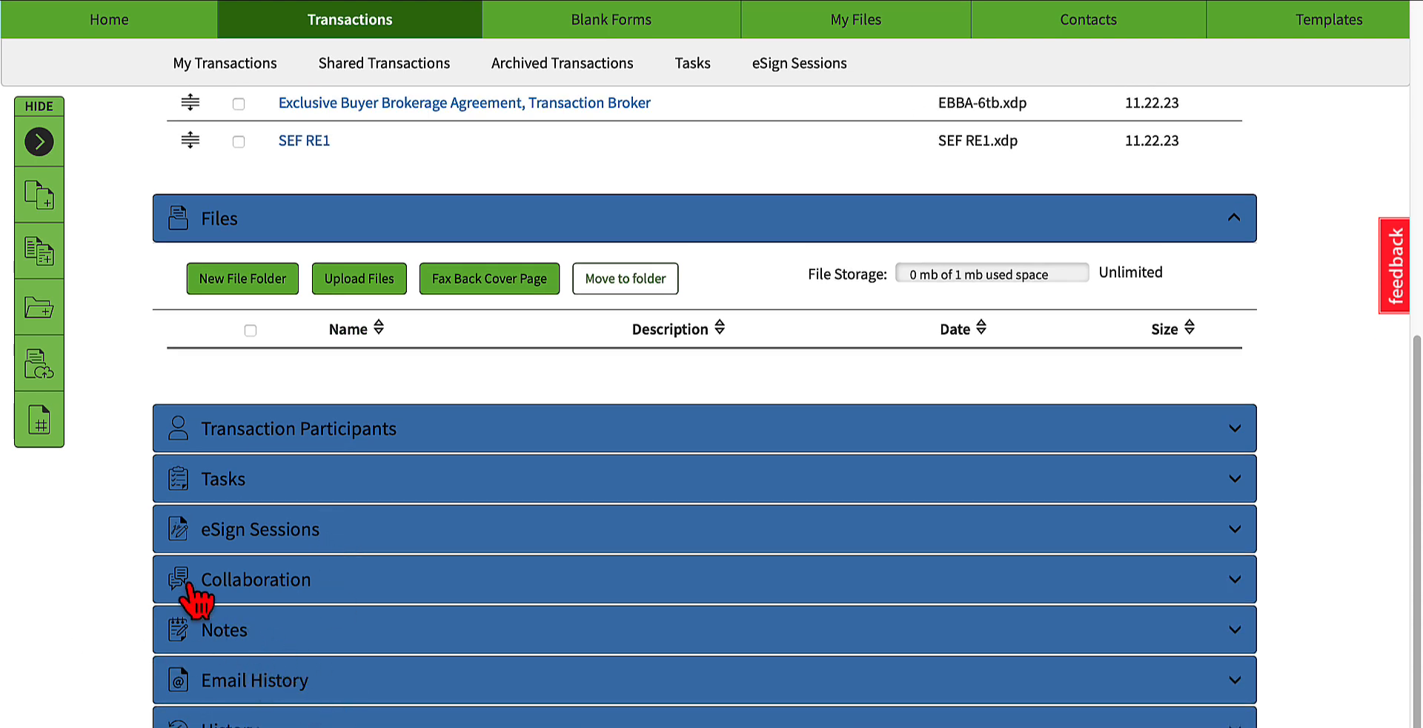
left_click(221, 639)
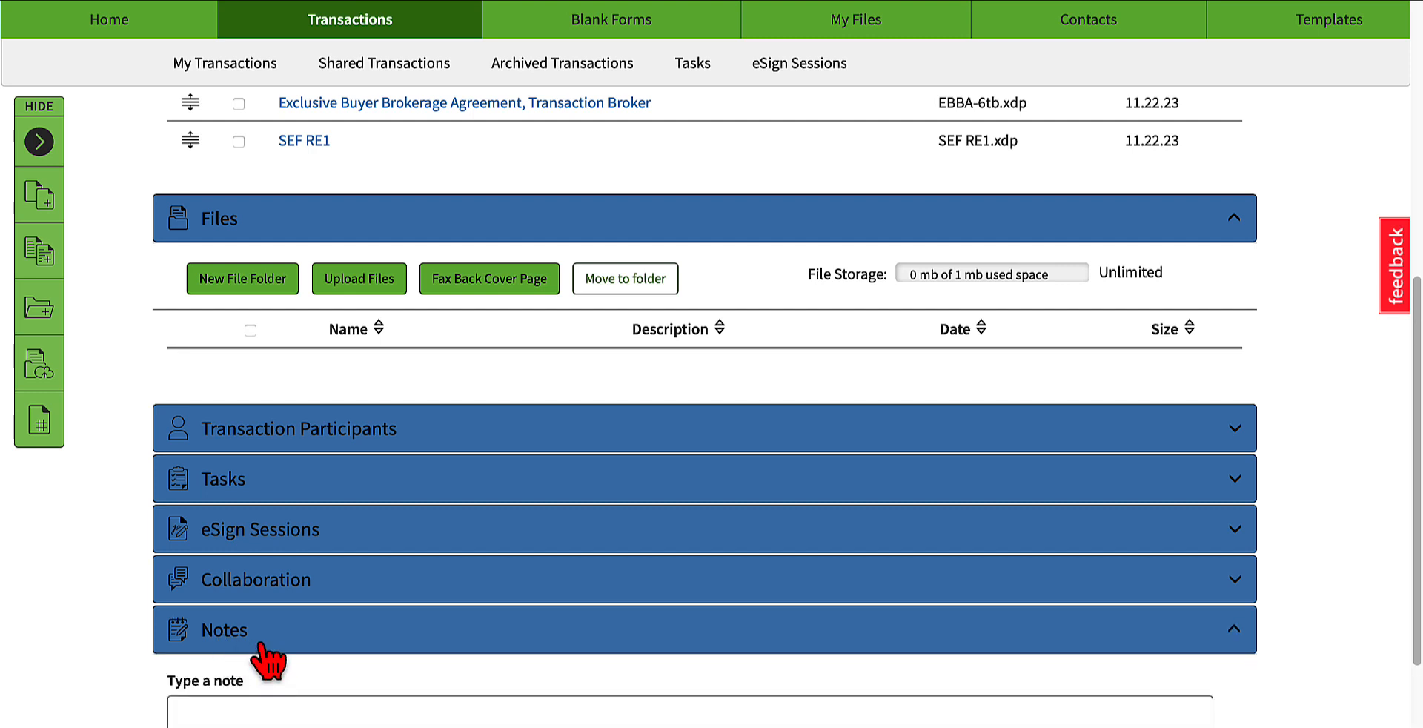
scroll(255, 644, "down", 1)
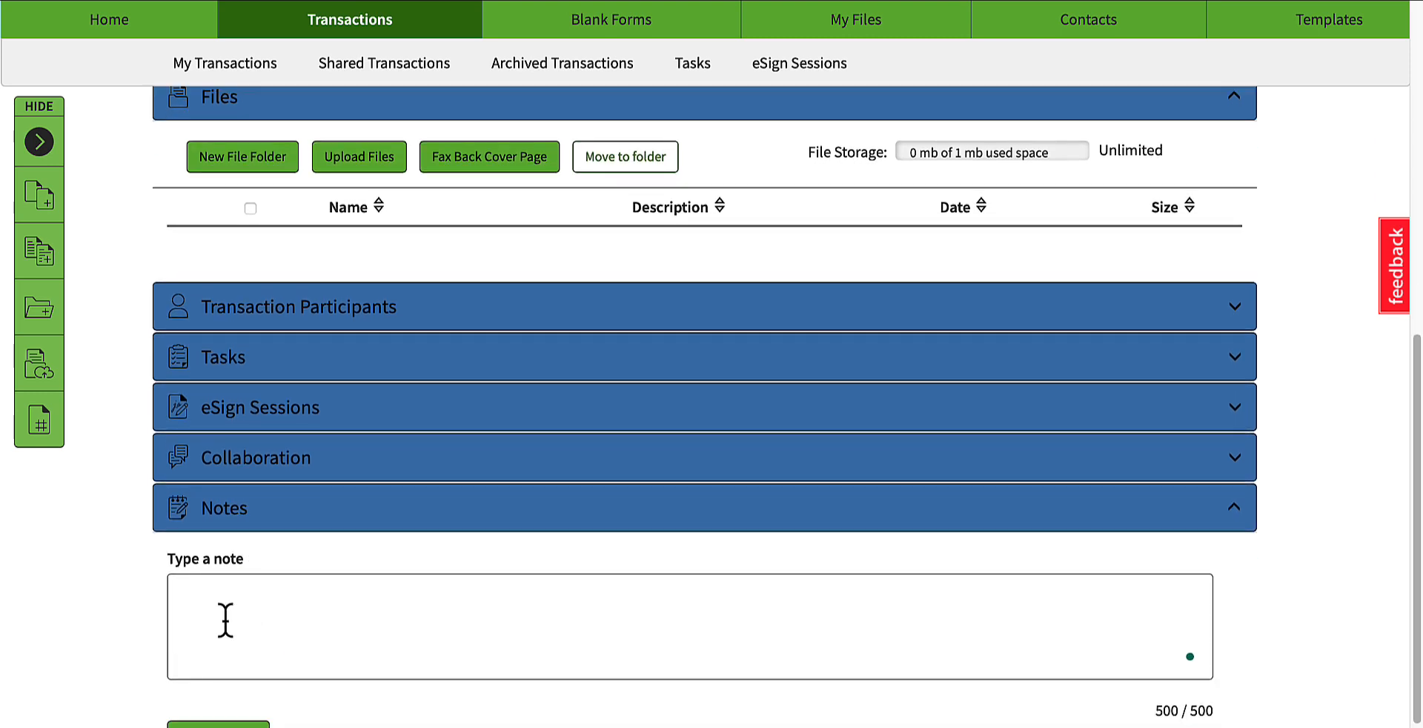
left_click(216, 613)
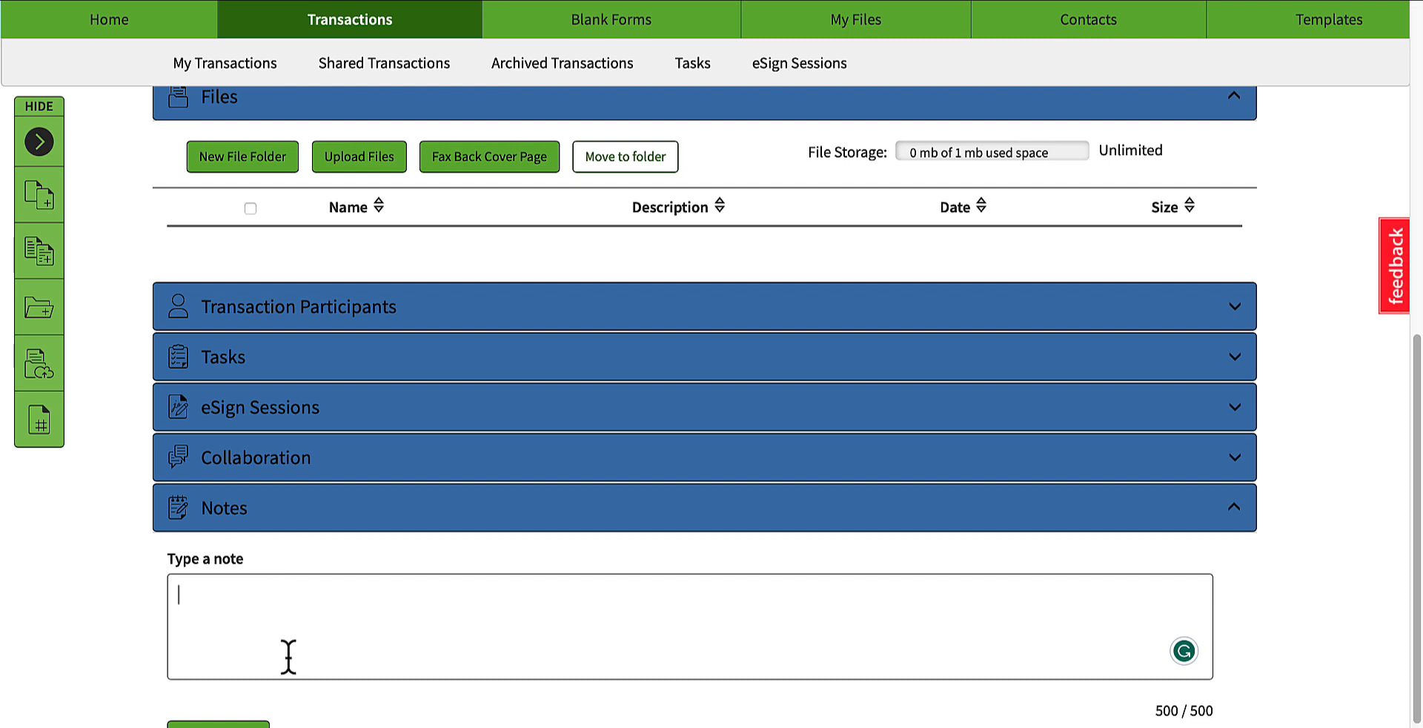
type("Listing ")
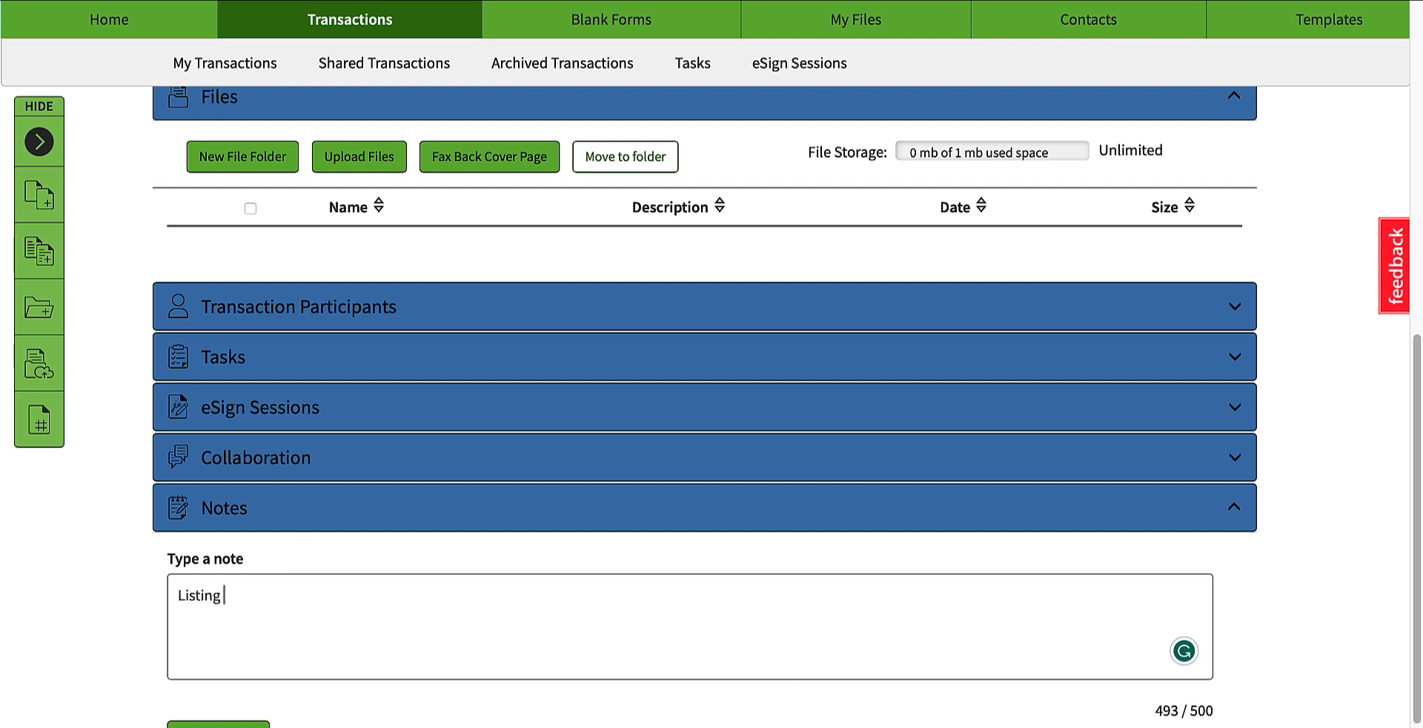
type("Agreement ")
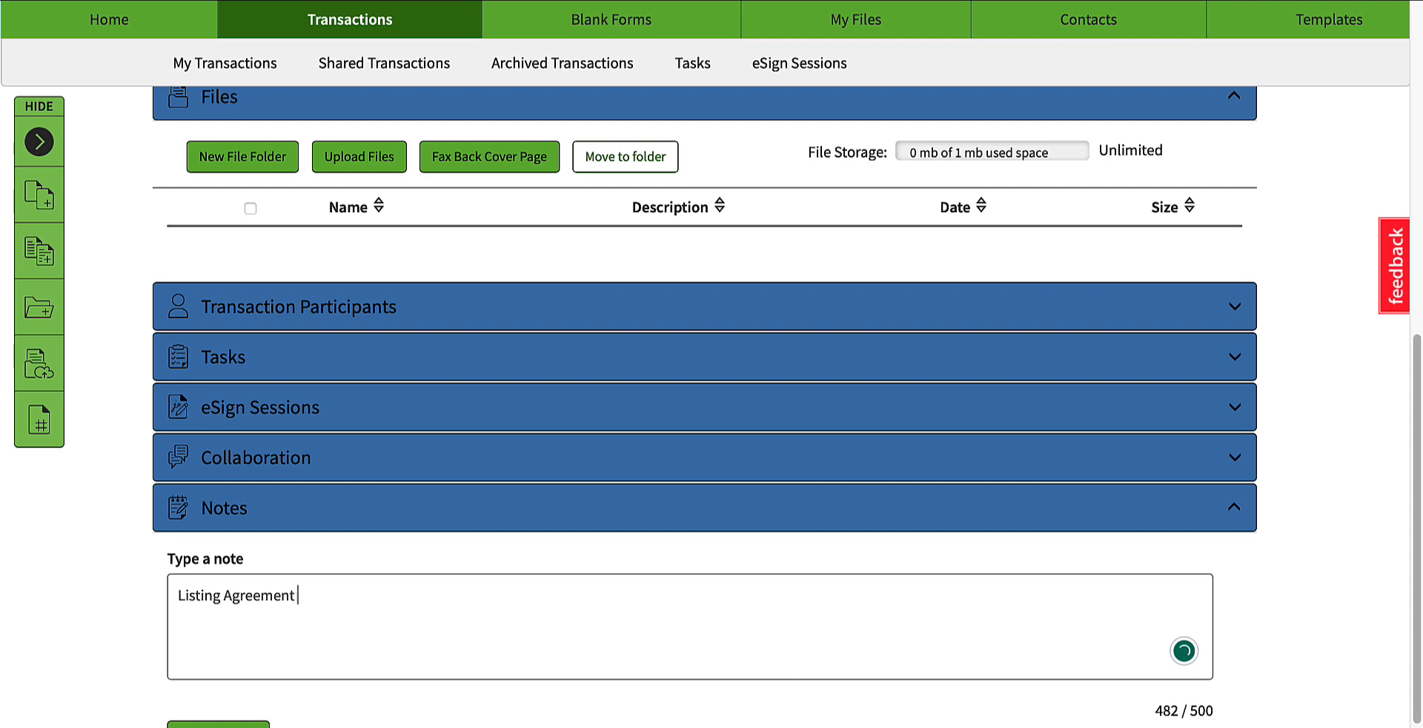
type("Package Completed")
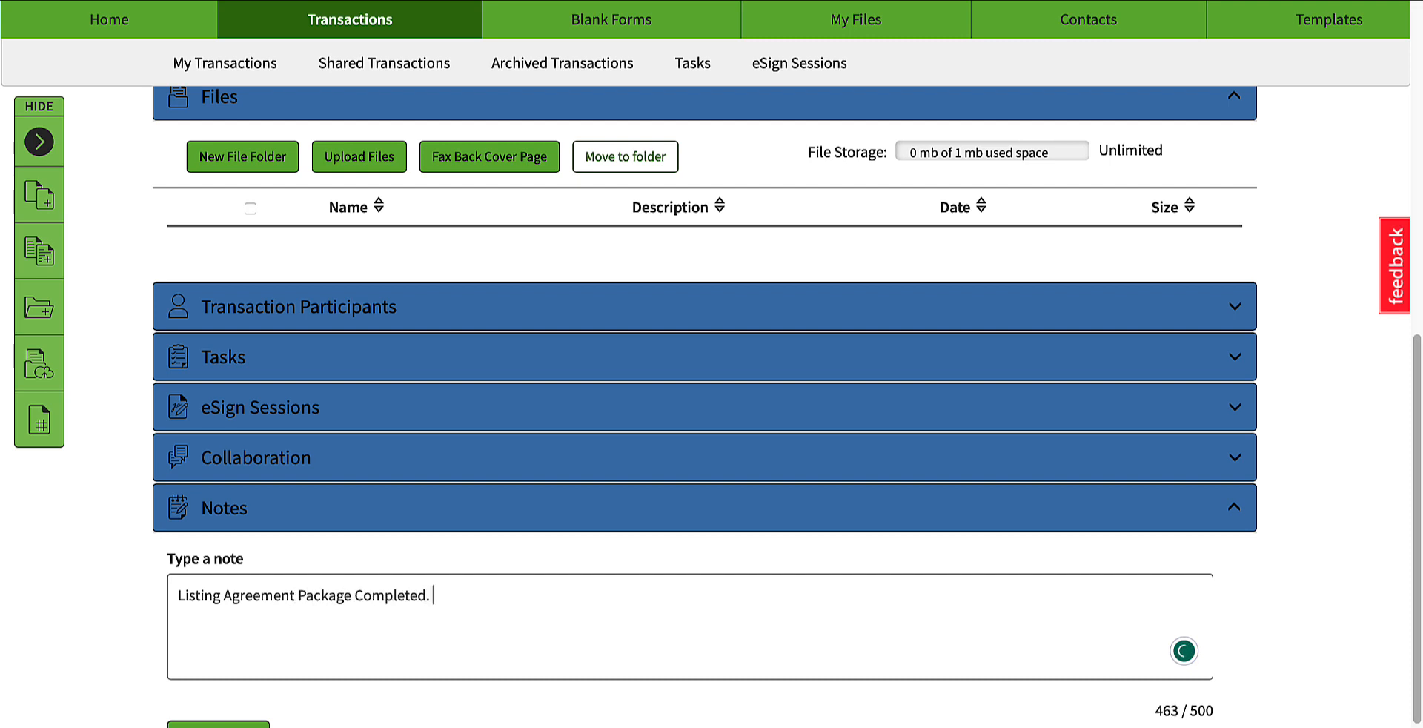
type(". Follow up with sell")
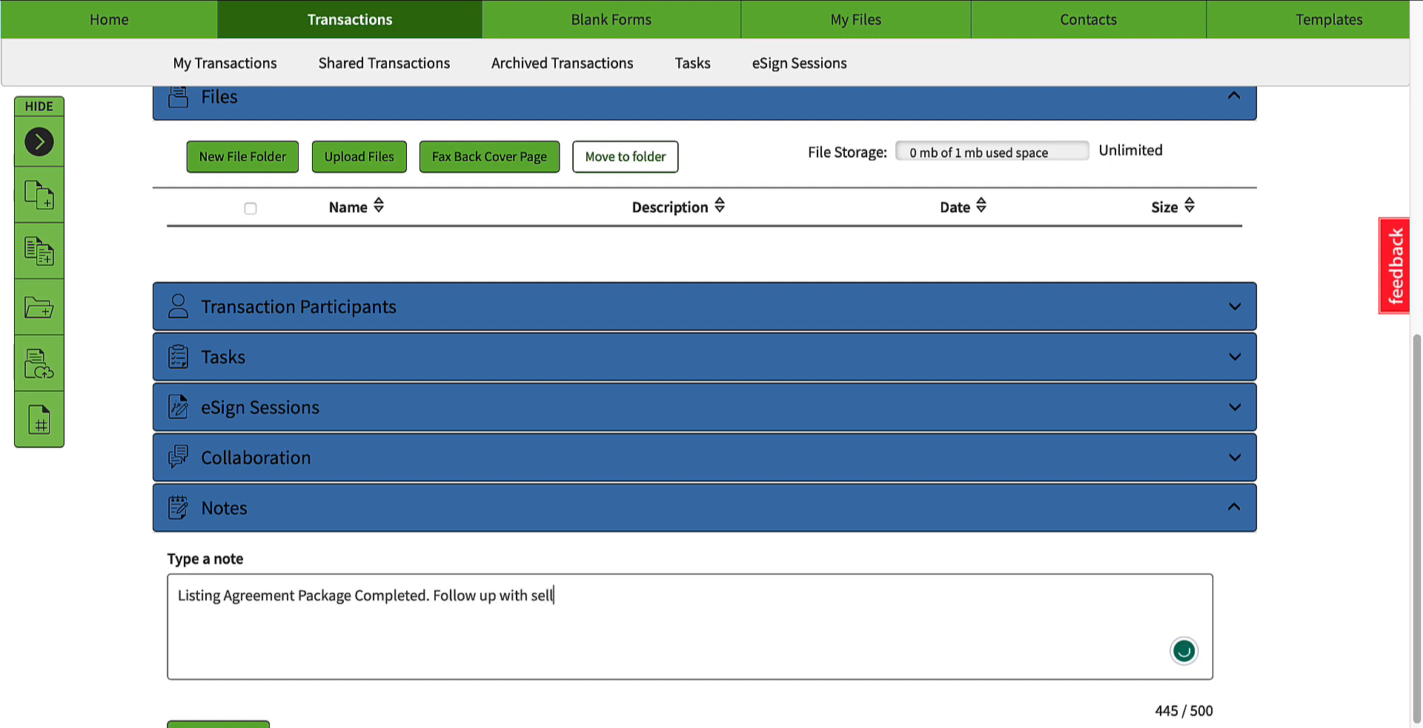
type("er for Prowi")
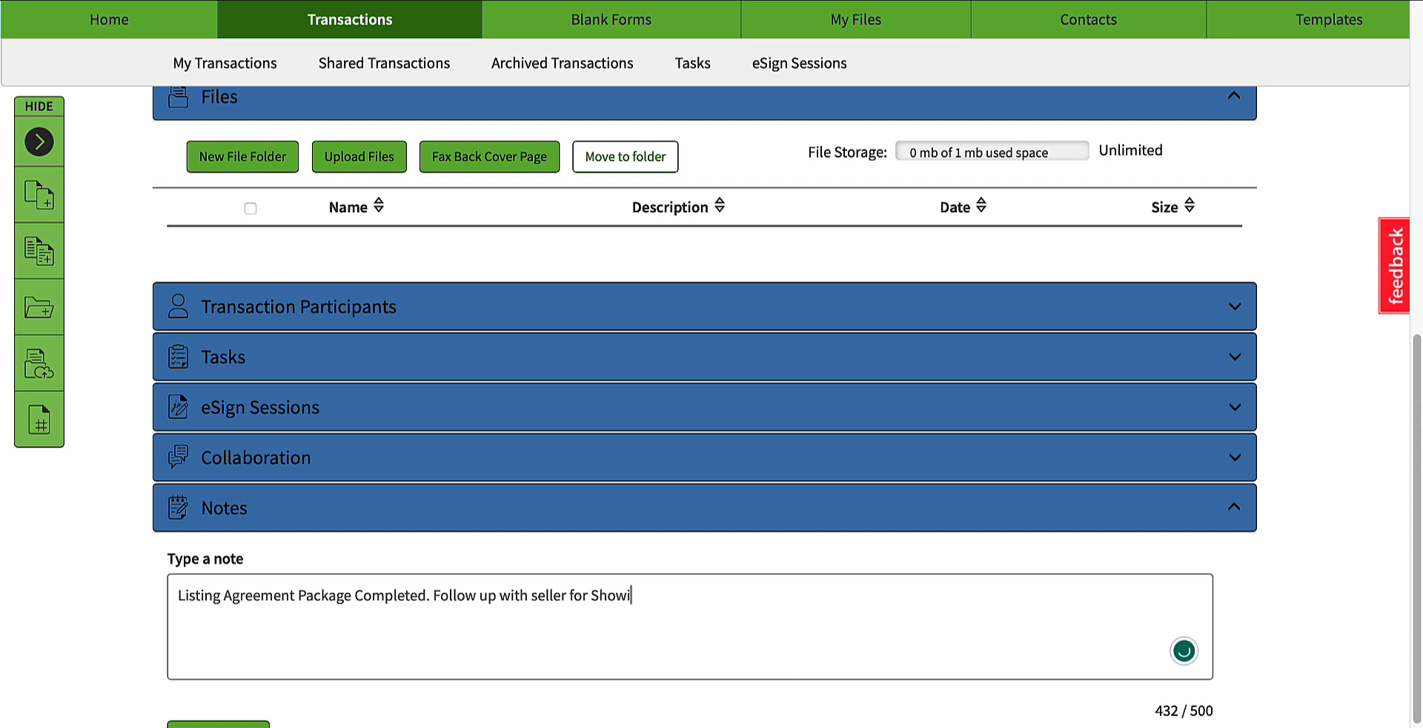
type("ng")
type("ge")
type(" instruction")
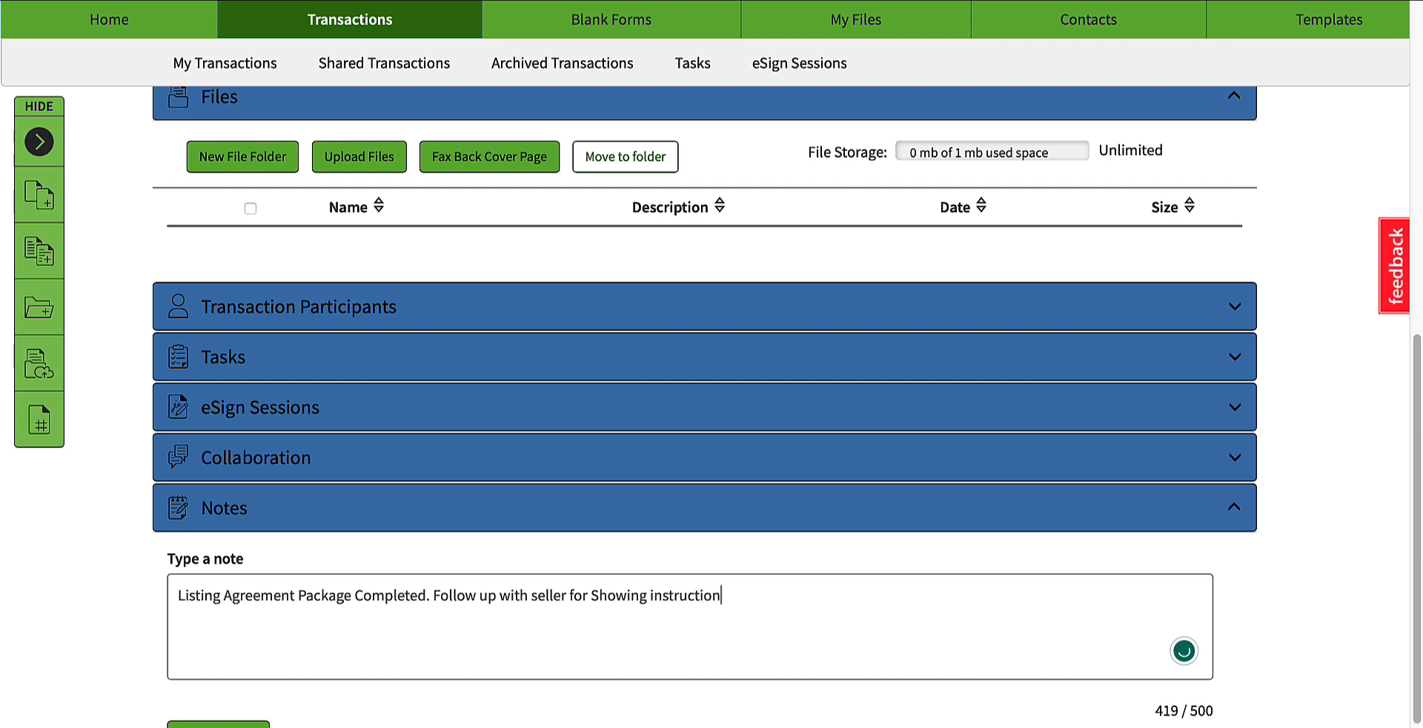
type("s.")
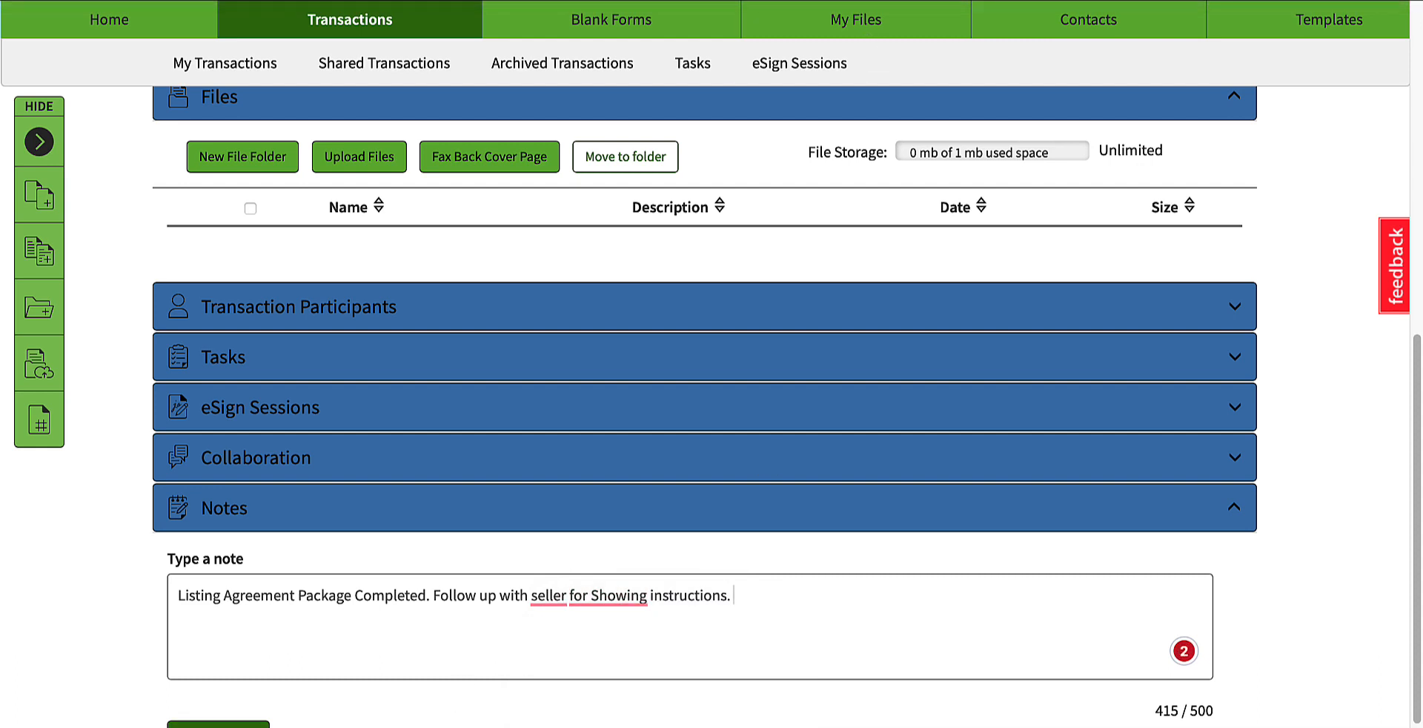
left_click(218, 724)
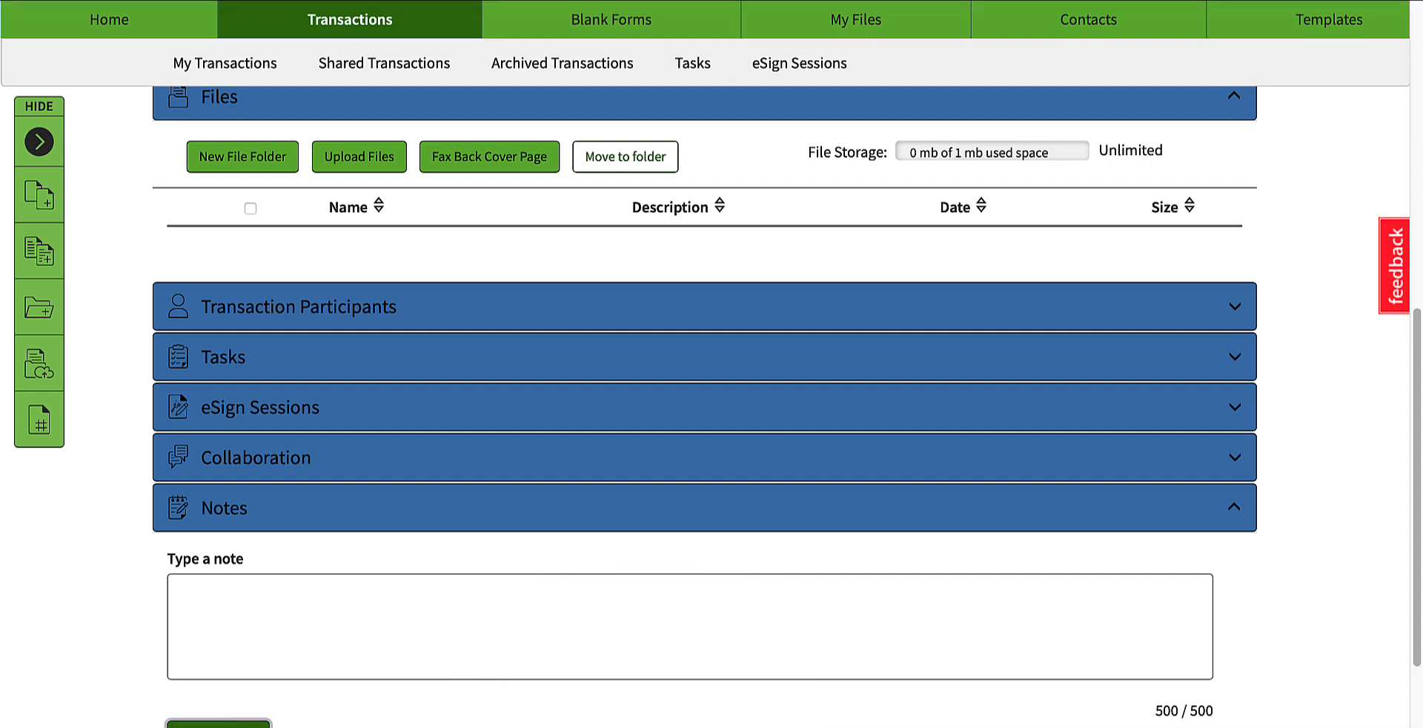
scroll(371, 663, "down", 5)
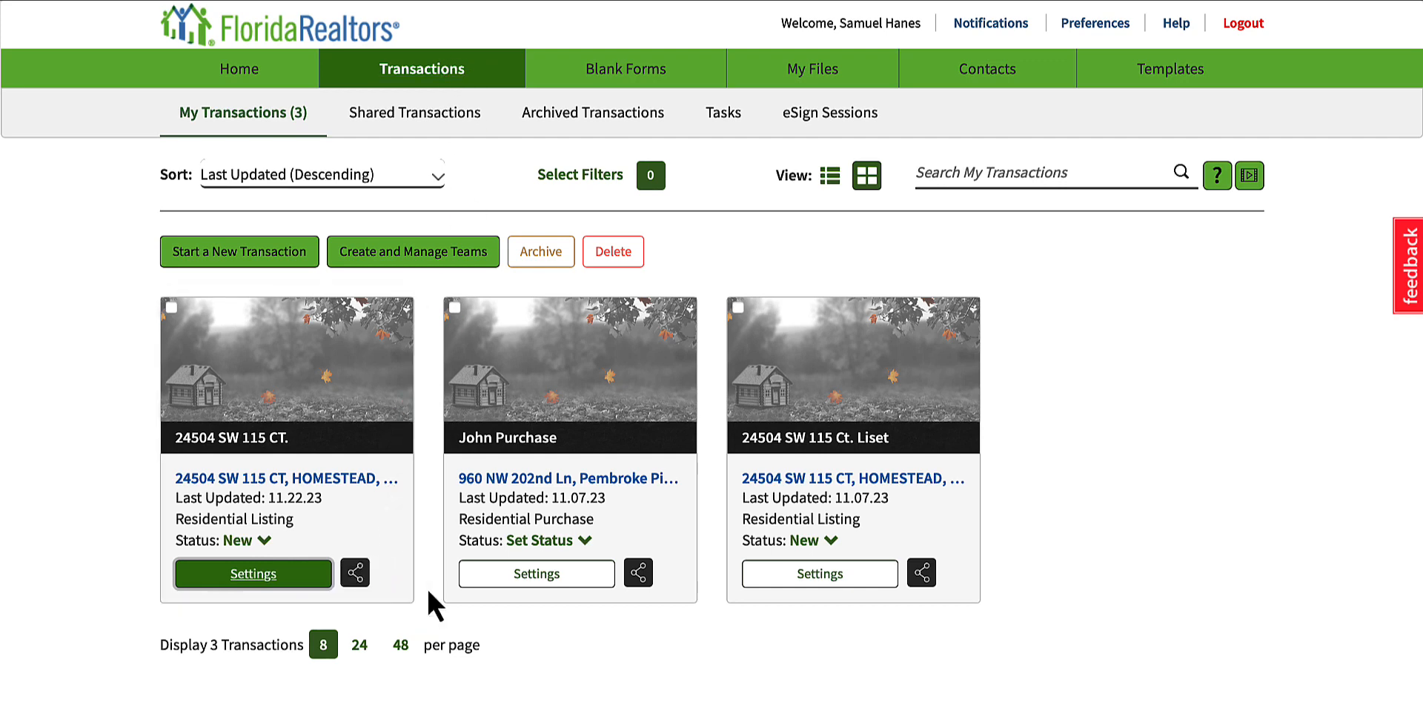
Step: Open Transaction Sharing for the most recently updated listing transaction and view its team management options
left_click(357, 573)
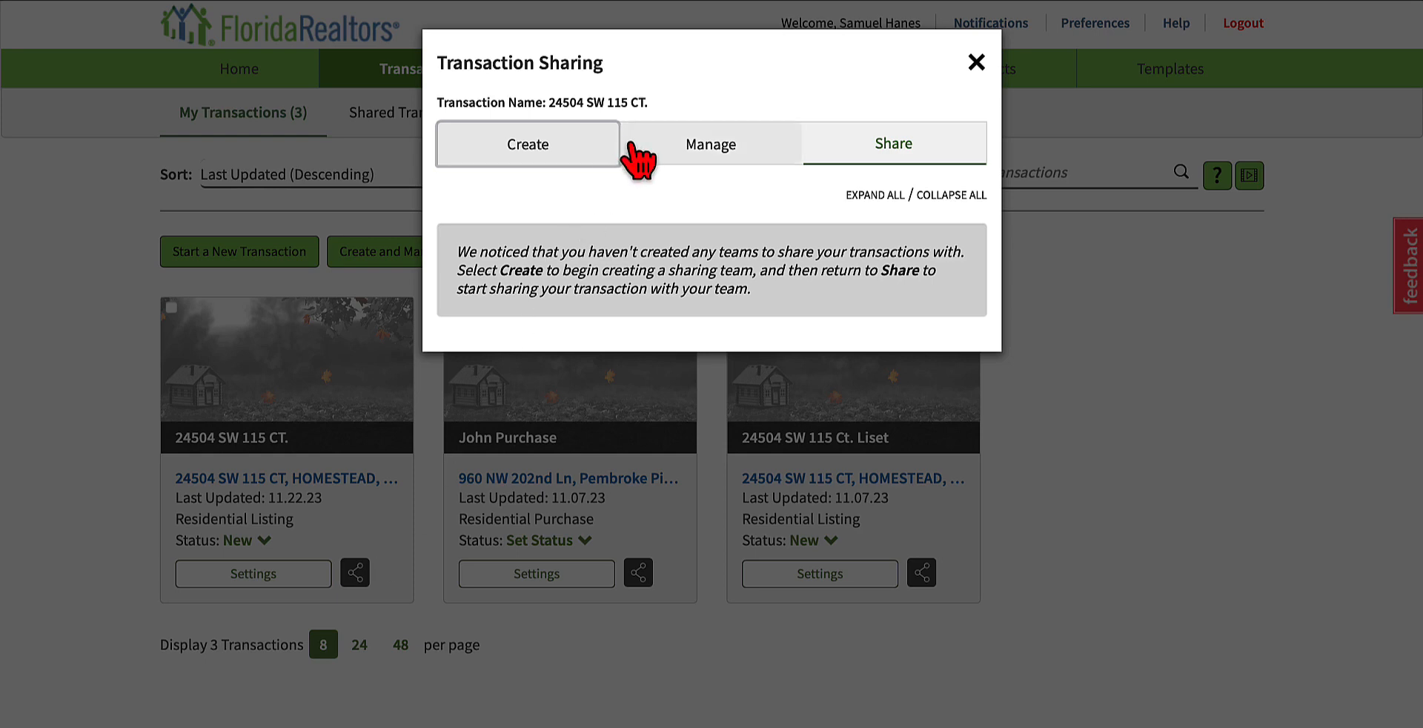
left_click(673, 147)
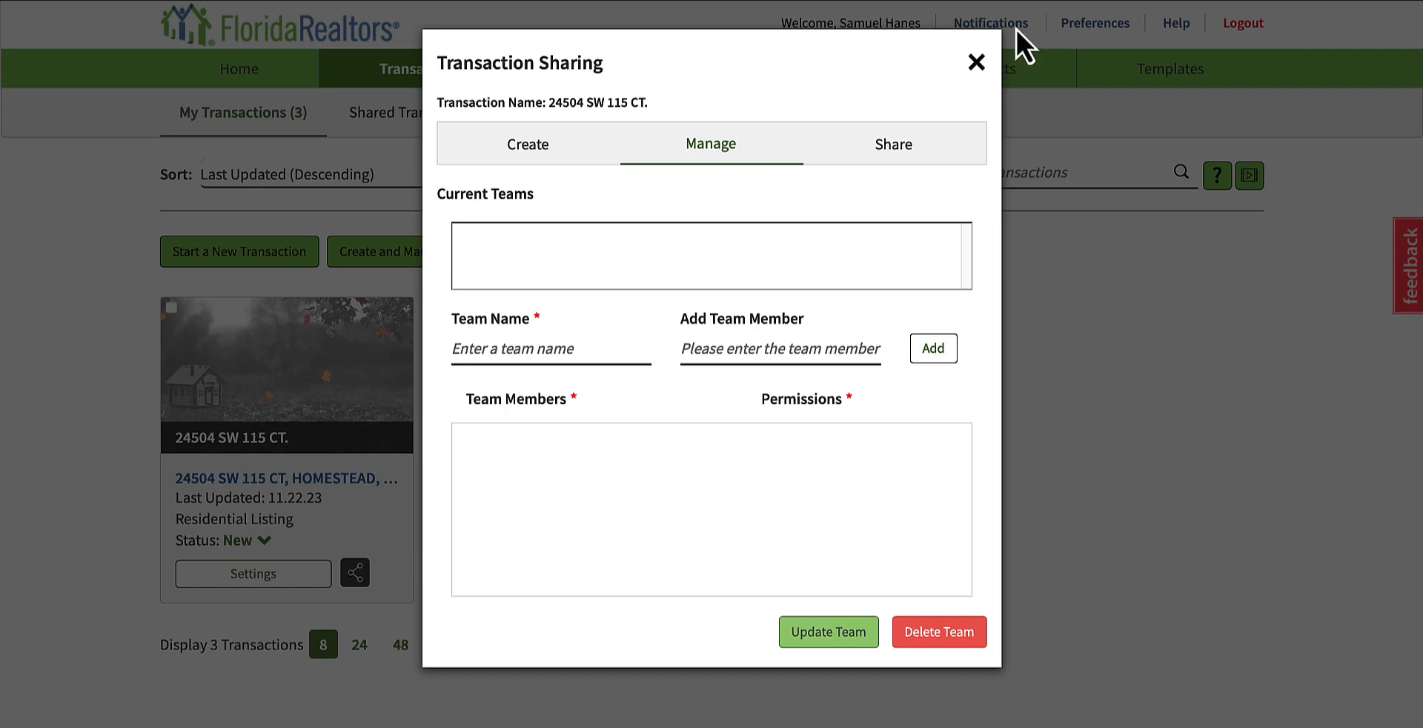
Step: Close Transaction Sharing and look through the listing transaction's eSign Sessions, Collaboration and Notes sections
left_click(976, 62)
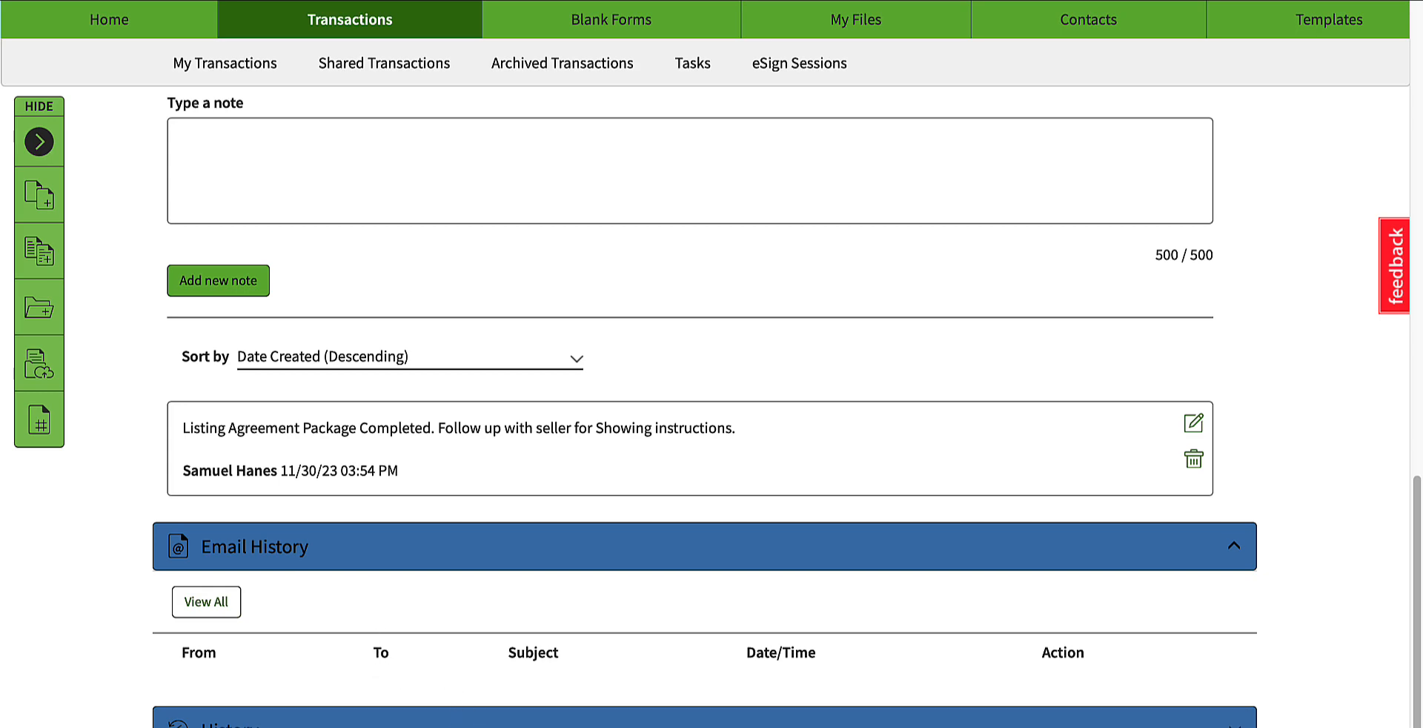
scroll(326, 667, "down", 6)
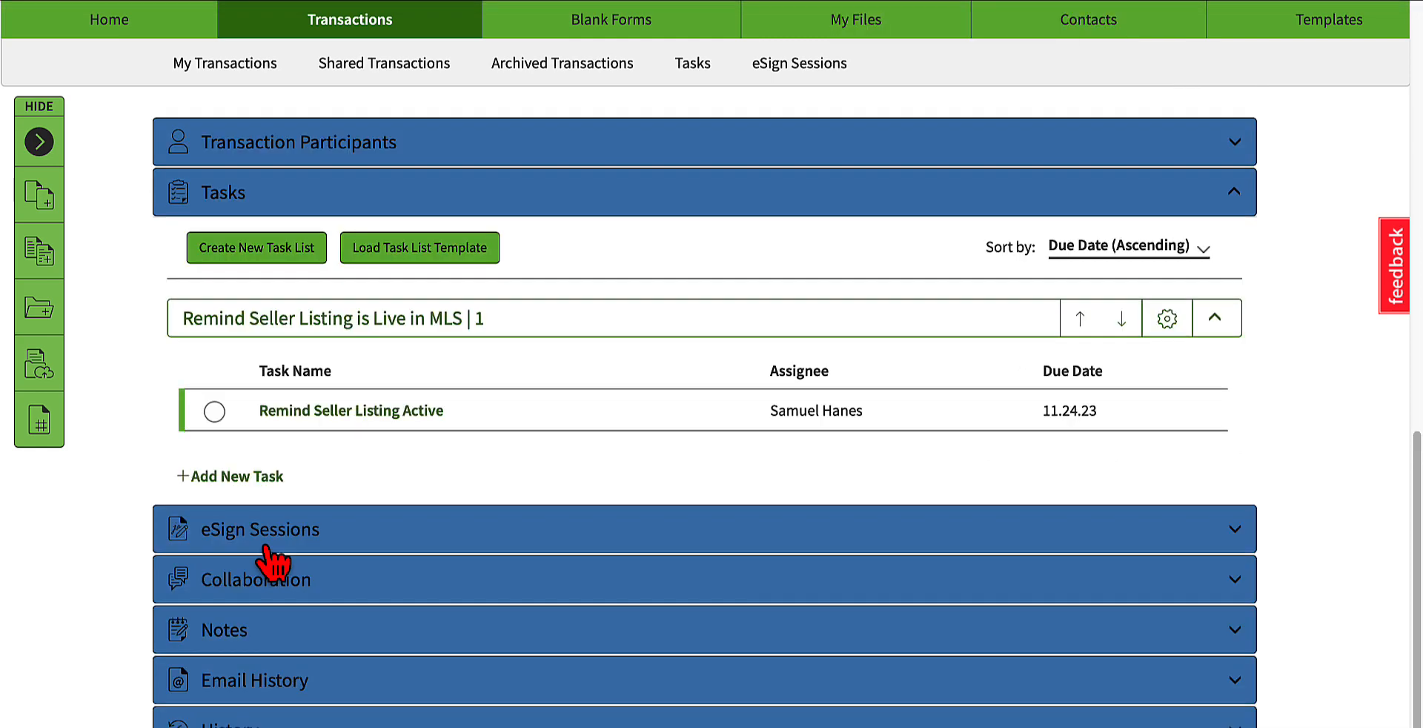
left_click(272, 529)
left_click(273, 529)
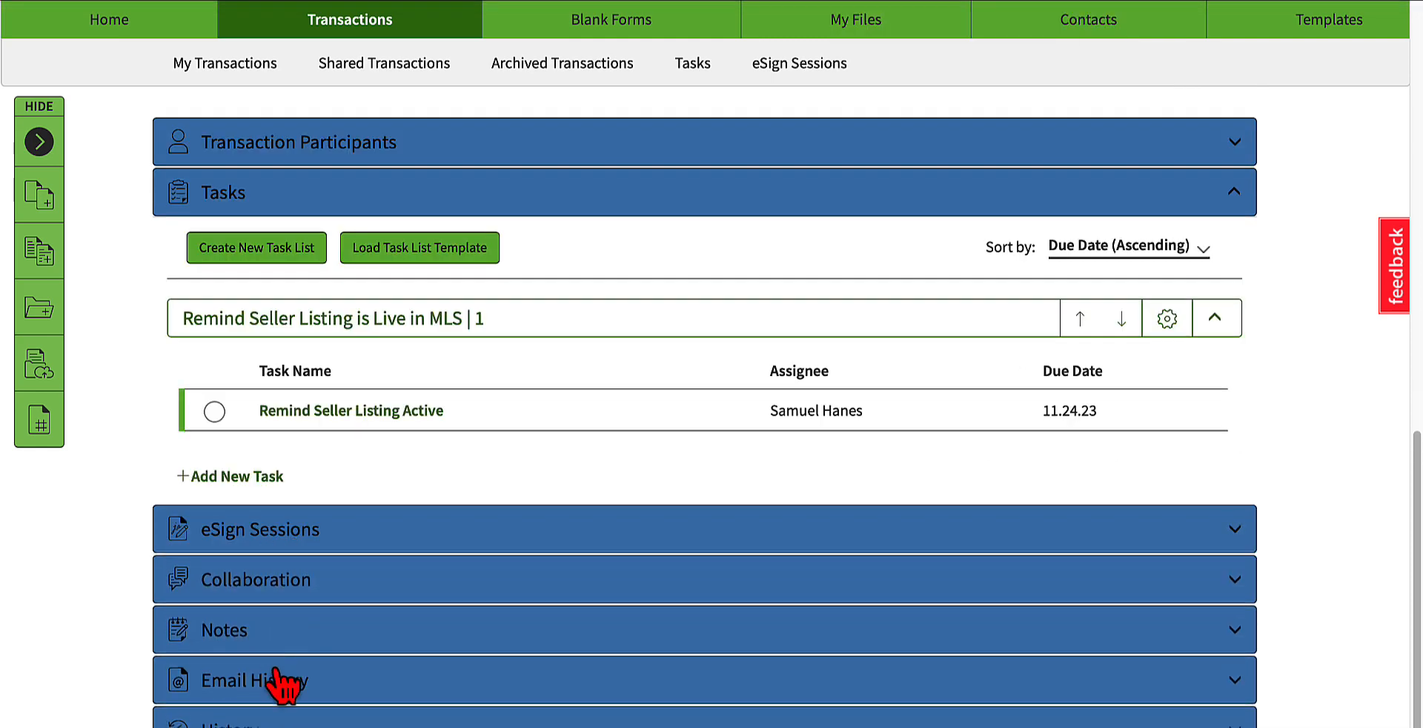
left_click(289, 581)
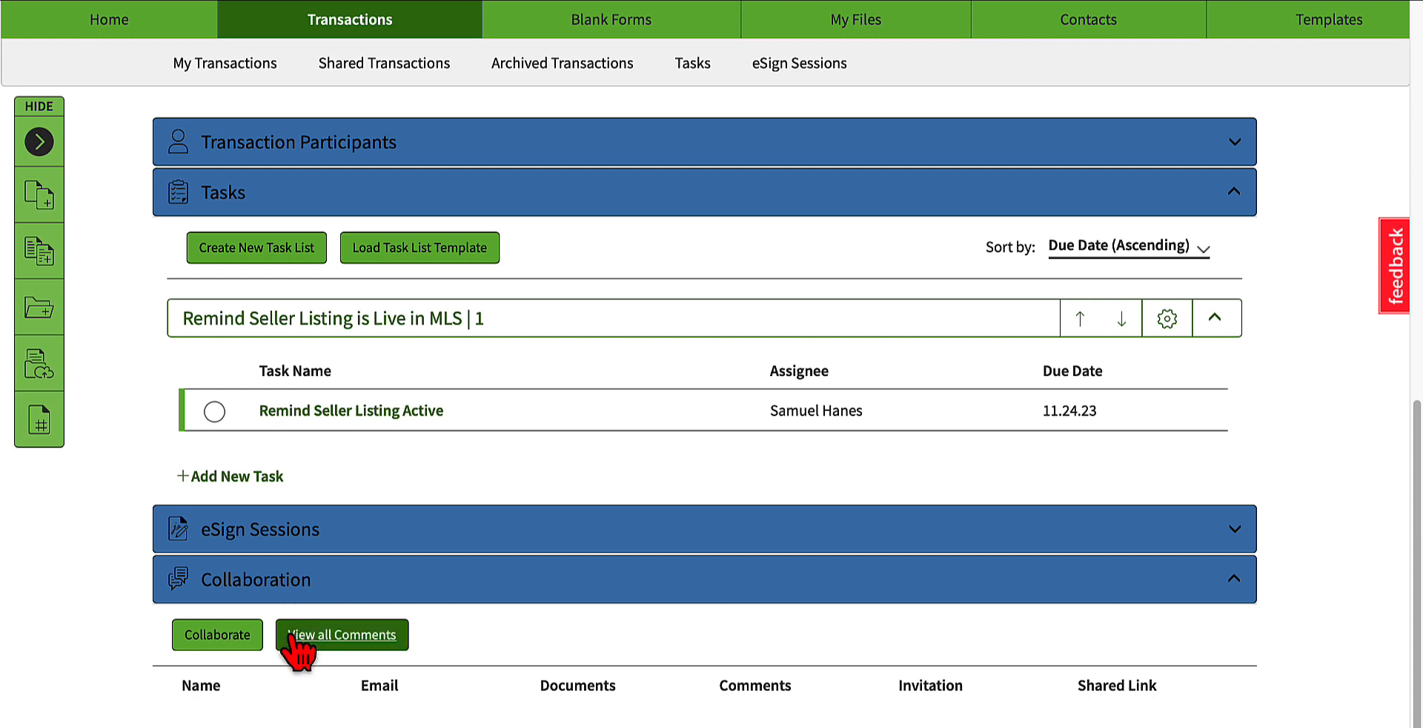
left_click(252, 583)
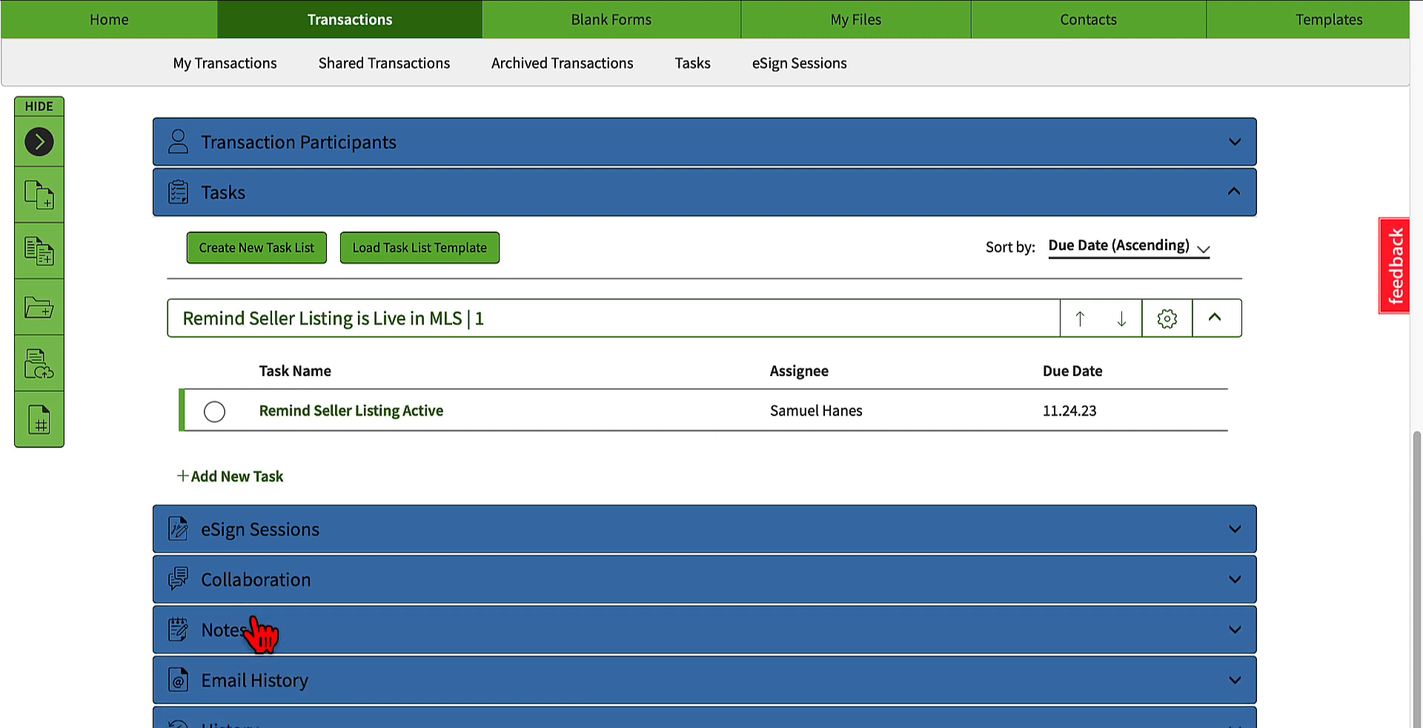
left_click(265, 631)
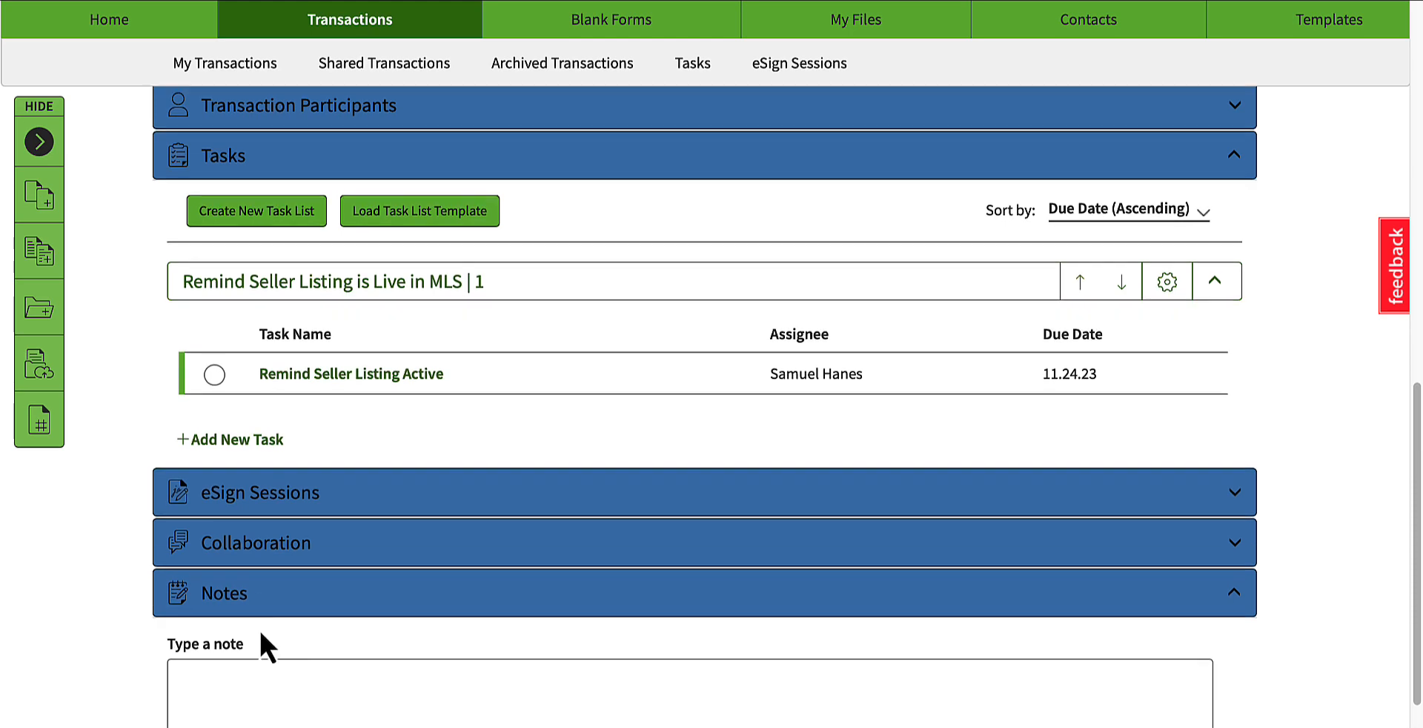
left_click(256, 622)
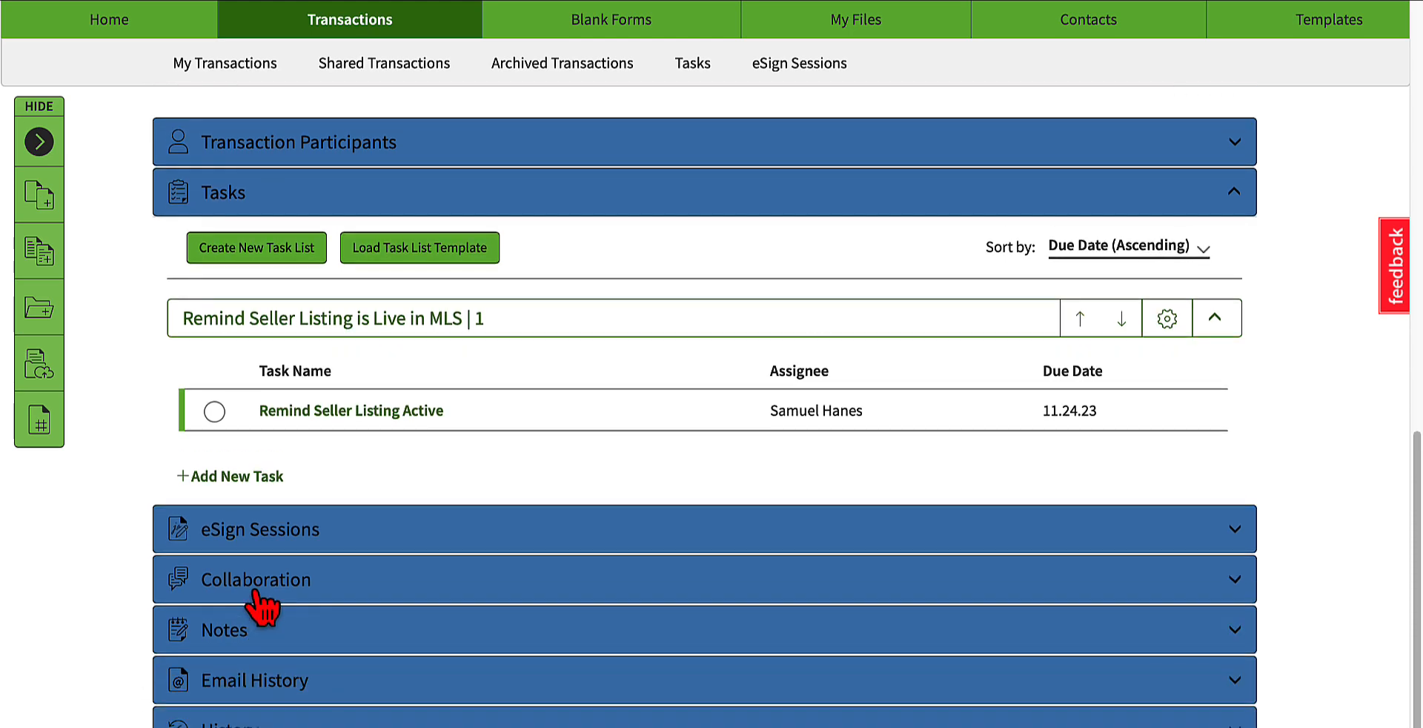
Step: Expand the Collaboration section, view the form for sending a collaboration link, and close the form
left_click(252, 593)
left_click(236, 642)
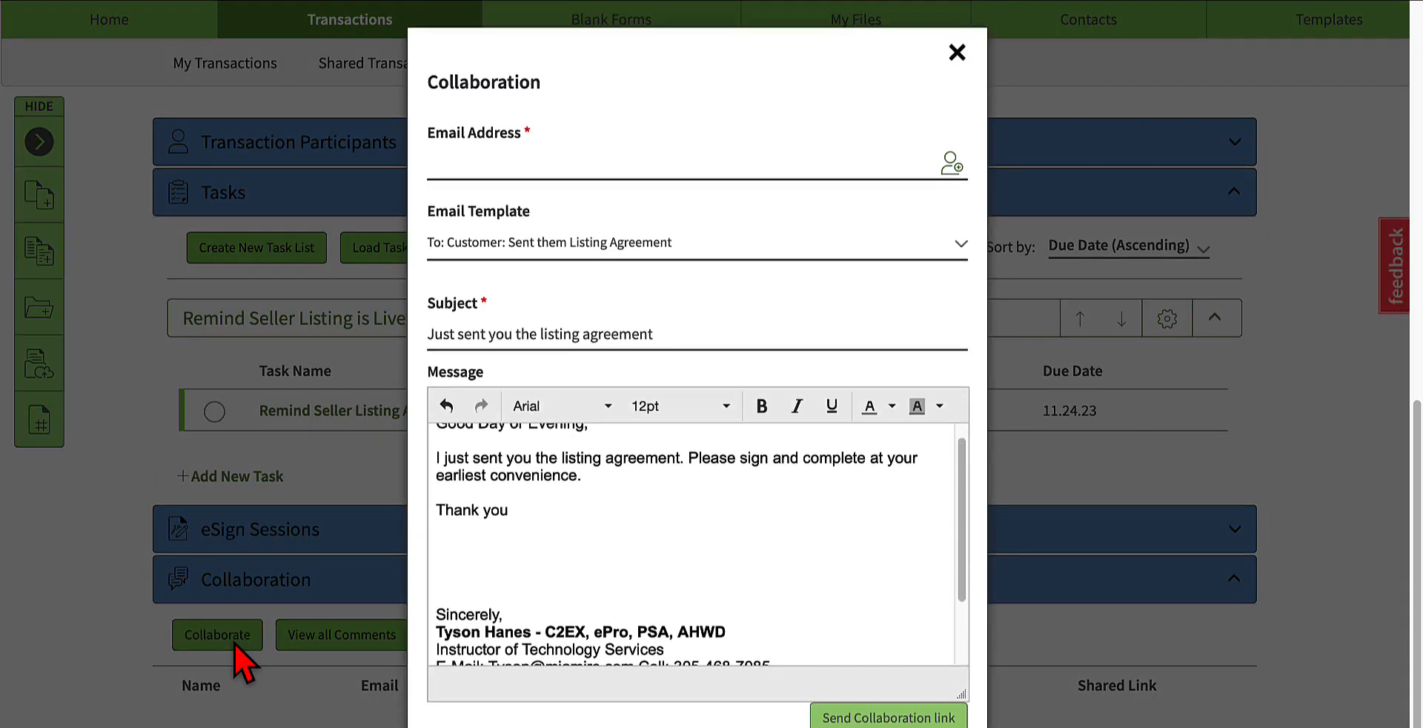
left_click(956, 55)
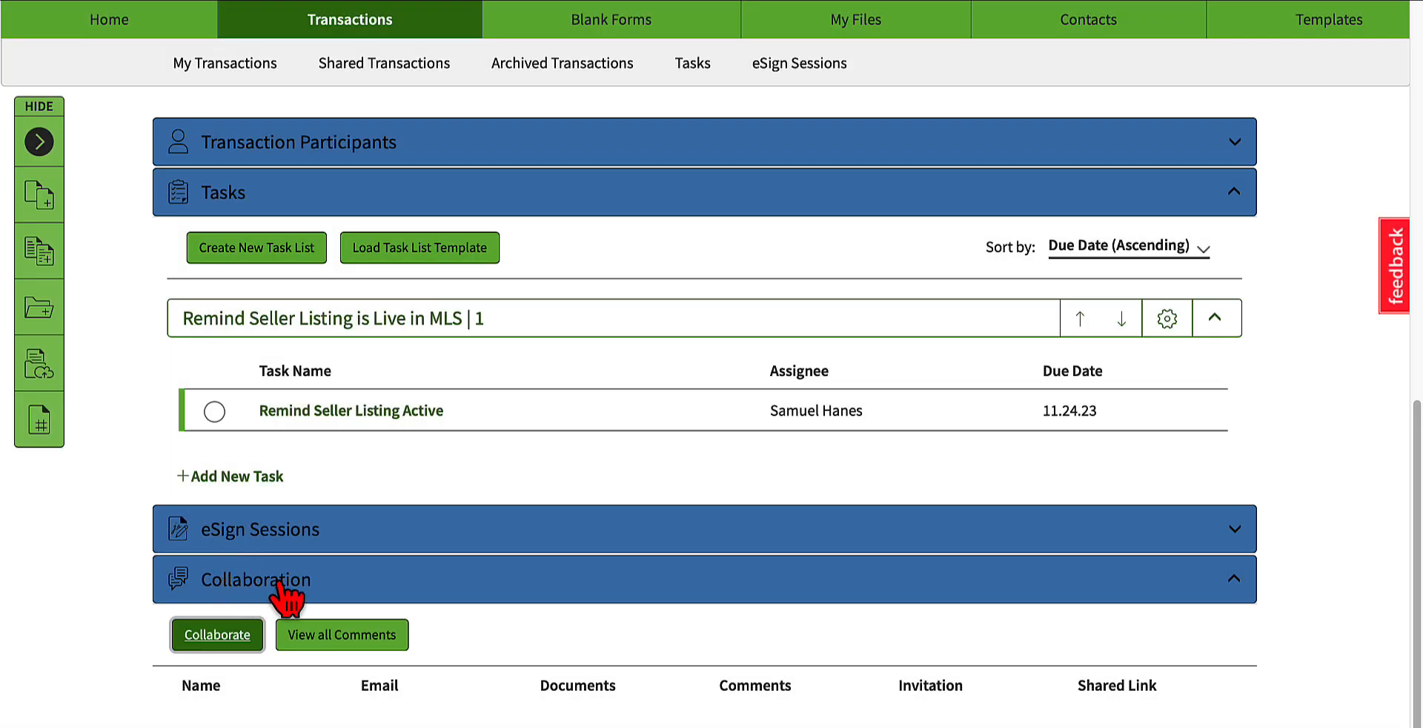
Step: Start a collaboration invitation and add the fourth contact in the contact list as its recipient
left_click(222, 645)
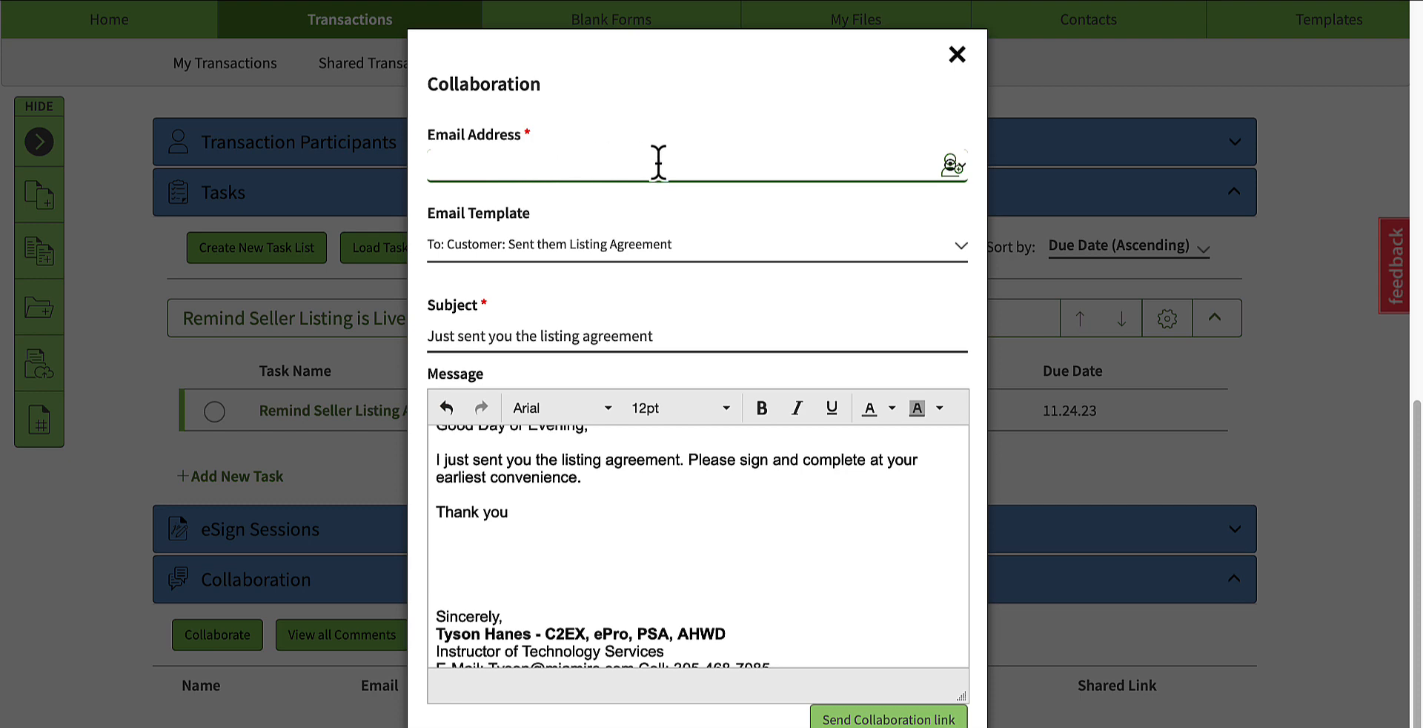
left_click(951, 164)
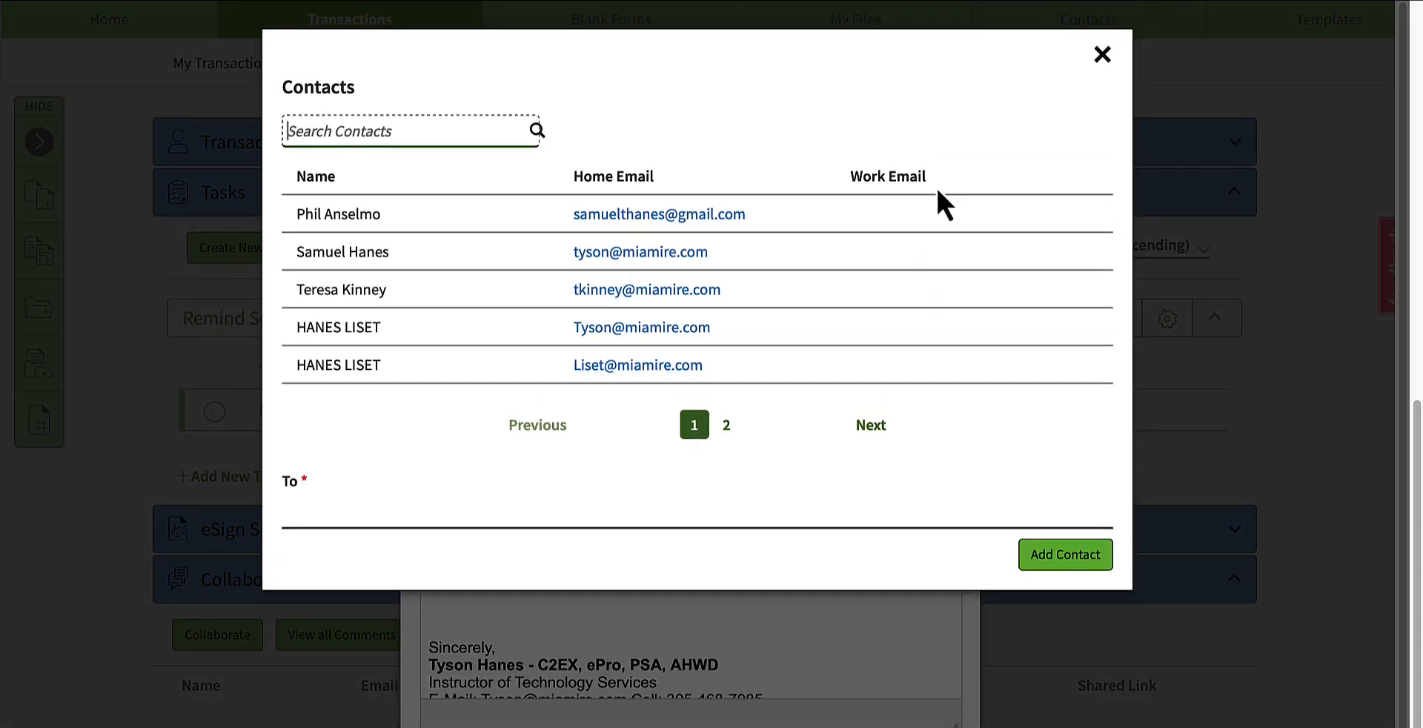
left_click(604, 329)
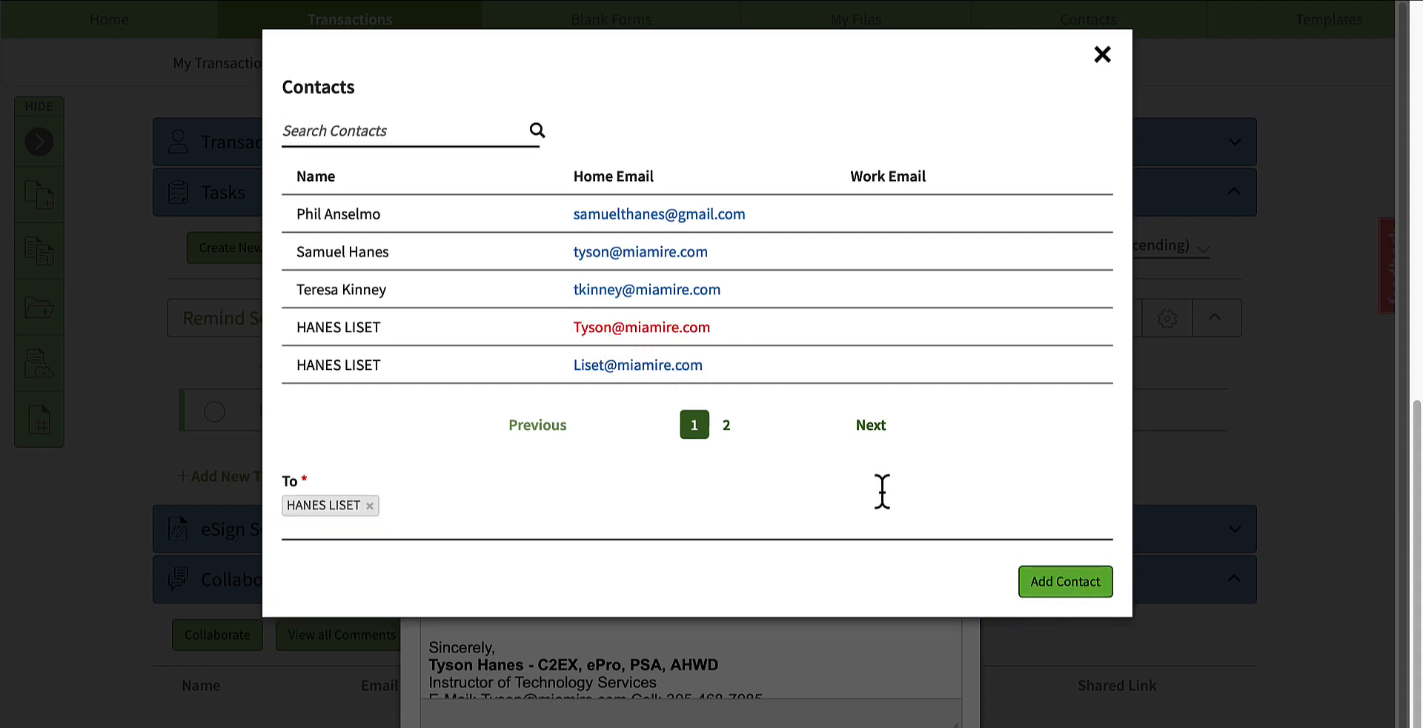
left_click(1045, 587)
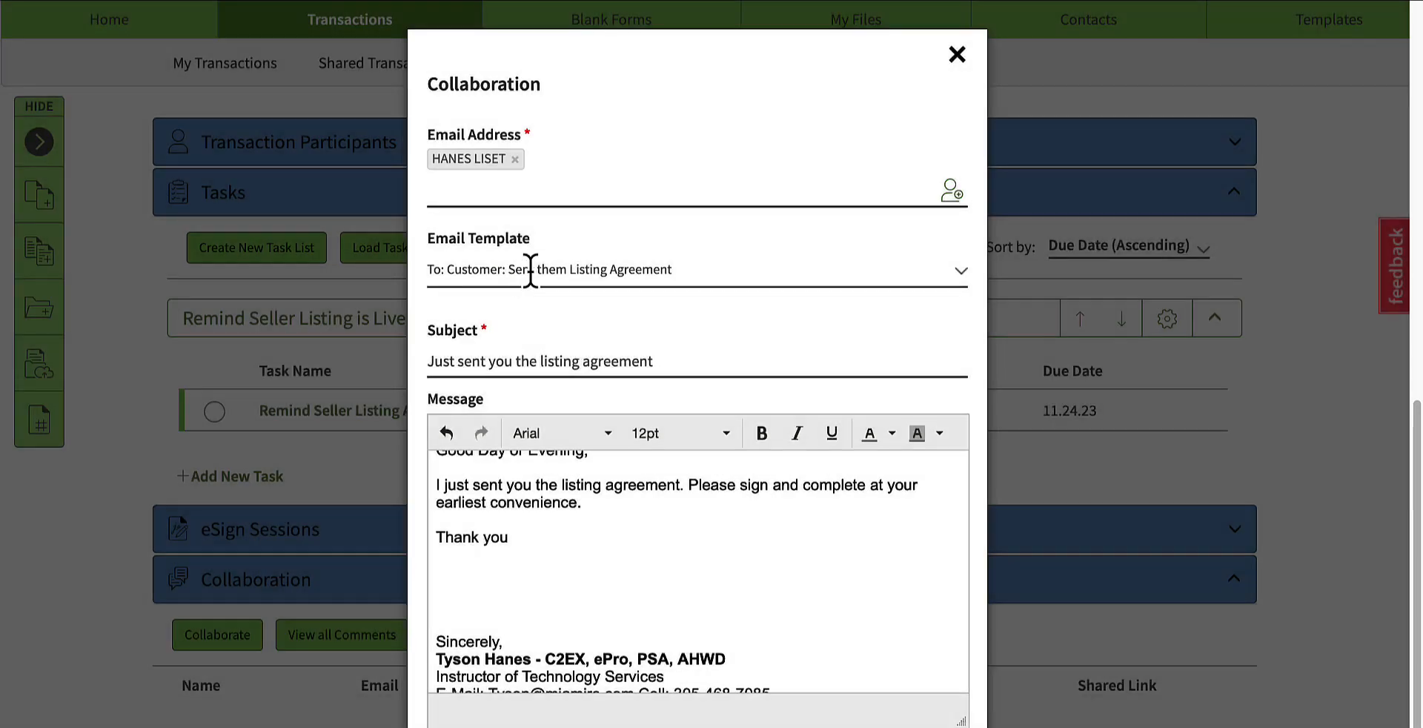
Step: Review the invitation's email templates, subject and message, and close the Collaboration window without sending it
left_click(556, 268)
left_click(561, 265)
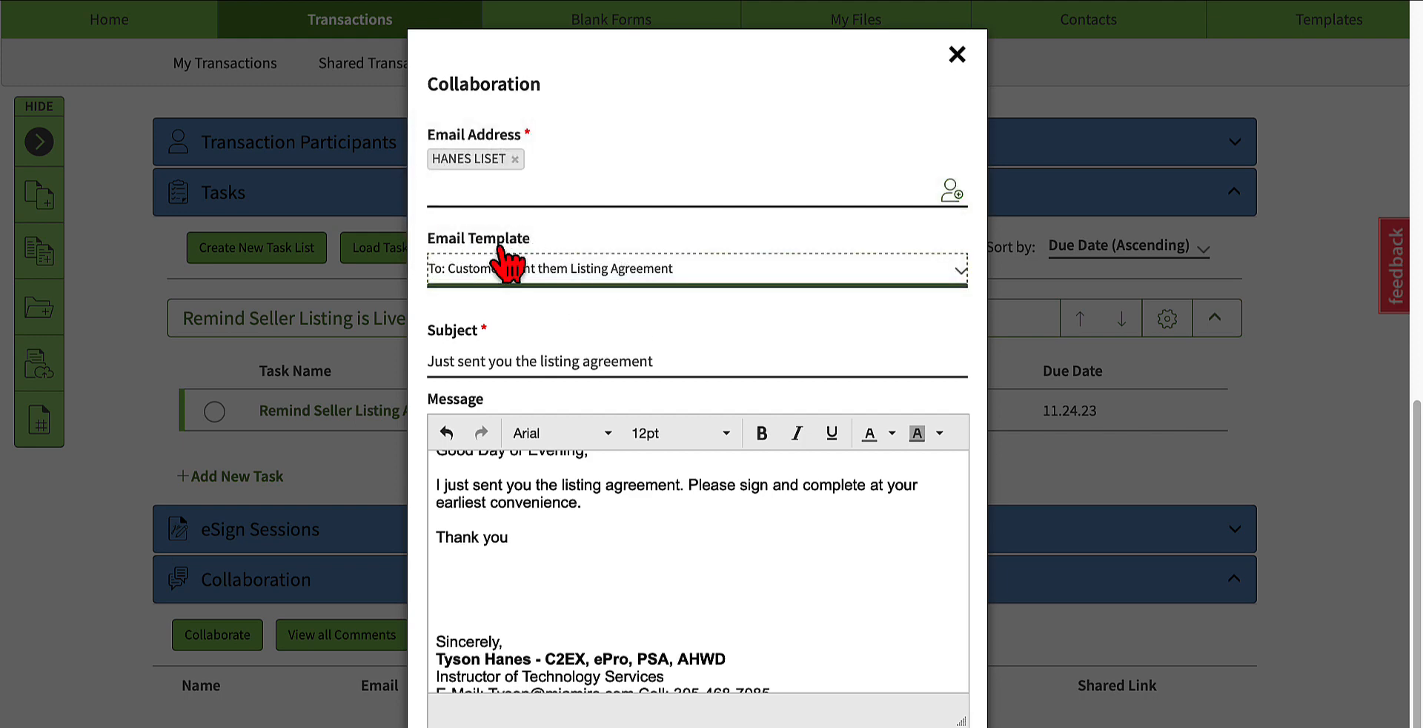
left_click(523, 267)
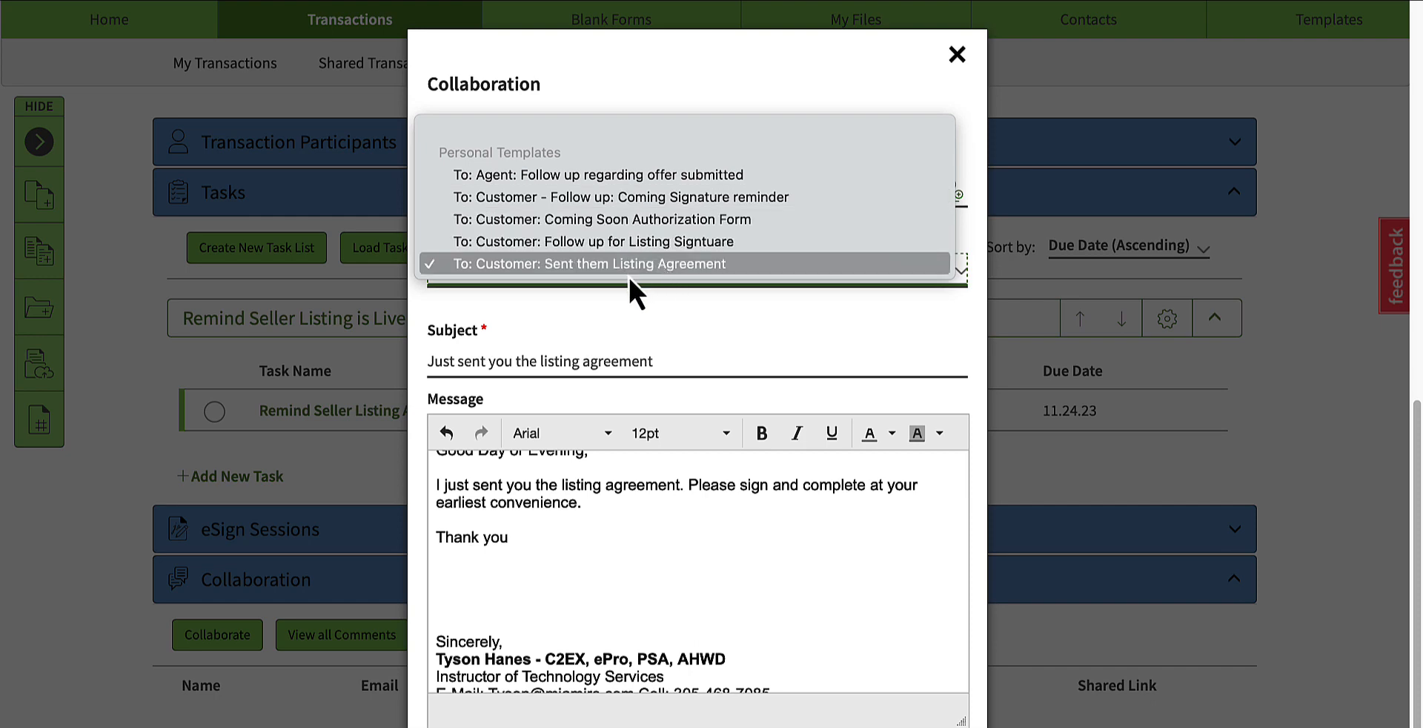
left_click(625, 320)
left_click(619, 352)
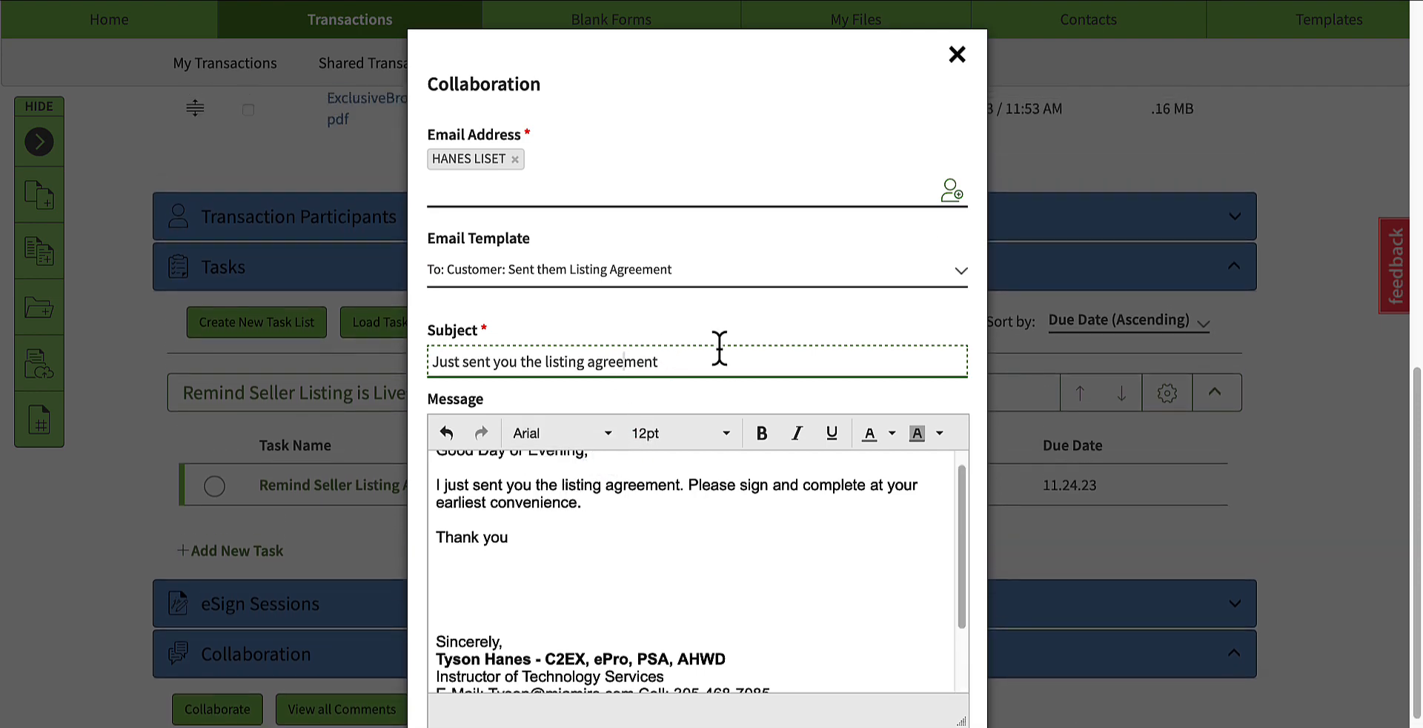
scroll(686, 578, "down", 2)
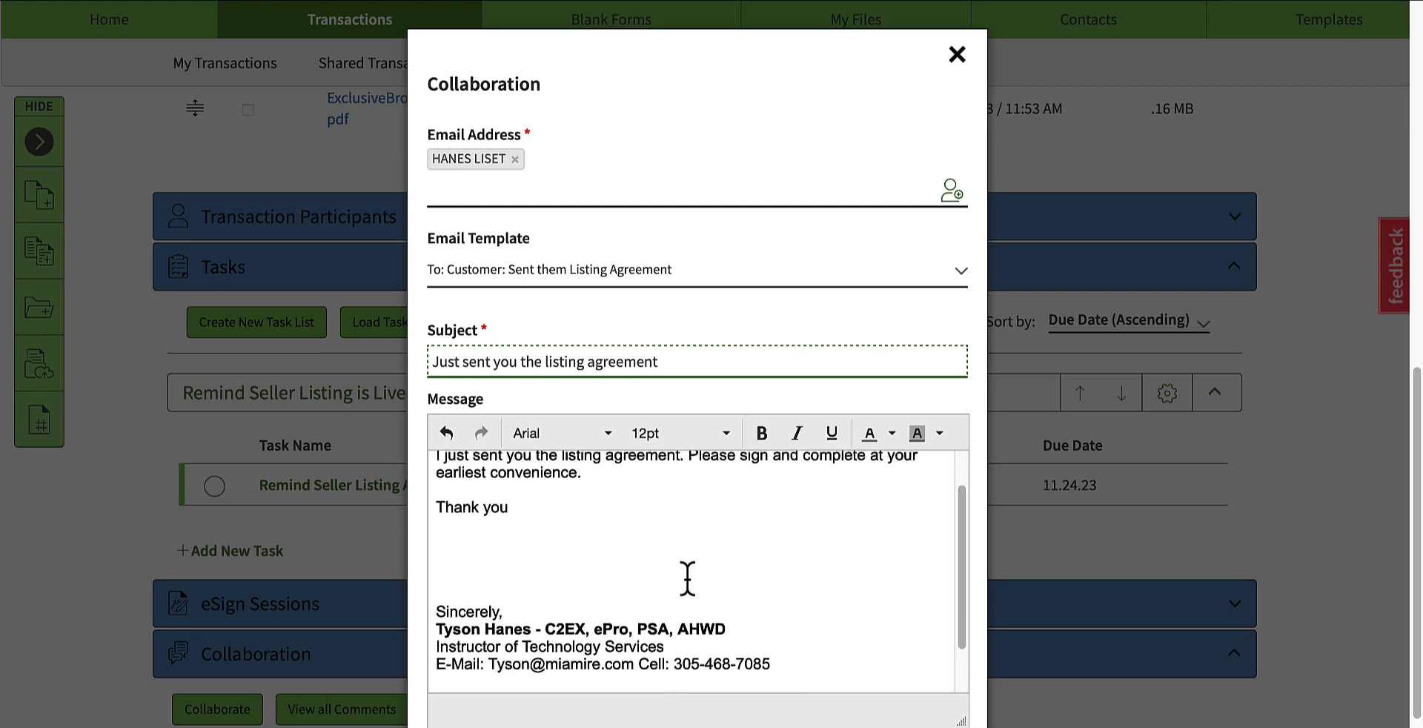
scroll(686, 578, "up", 3)
left_click(957, 55)
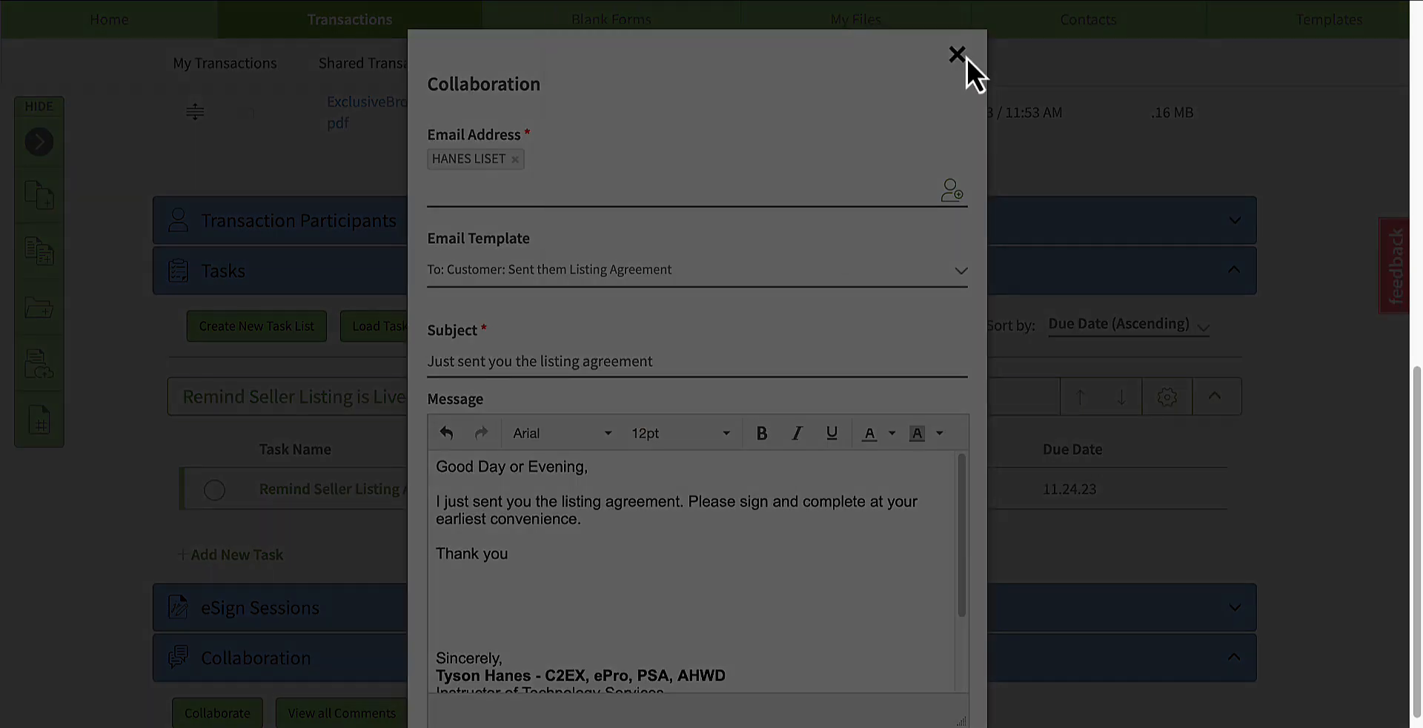
left_click(735, 200)
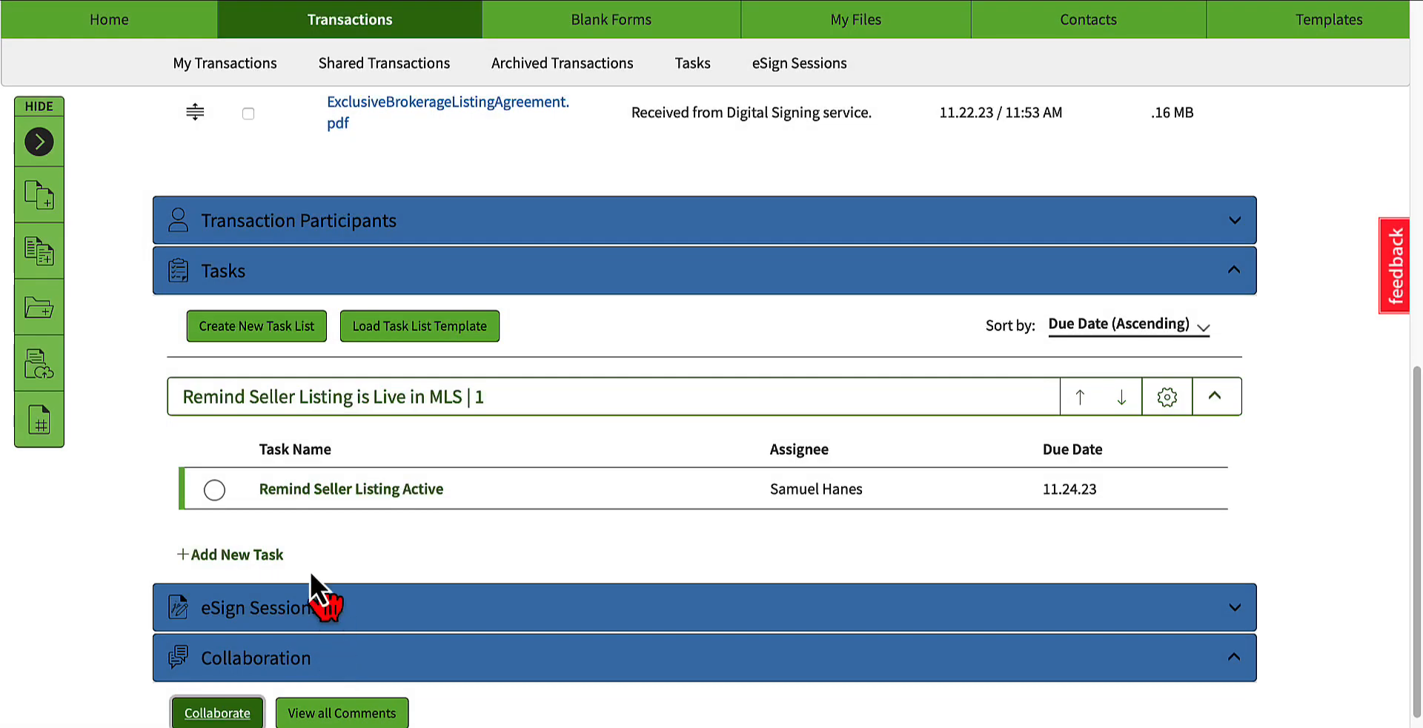
Step: Start a collaboration invitation with the "To: Customer: Sent them Listing Agreement" template and add the seller's contact as recipient
left_click(248, 711)
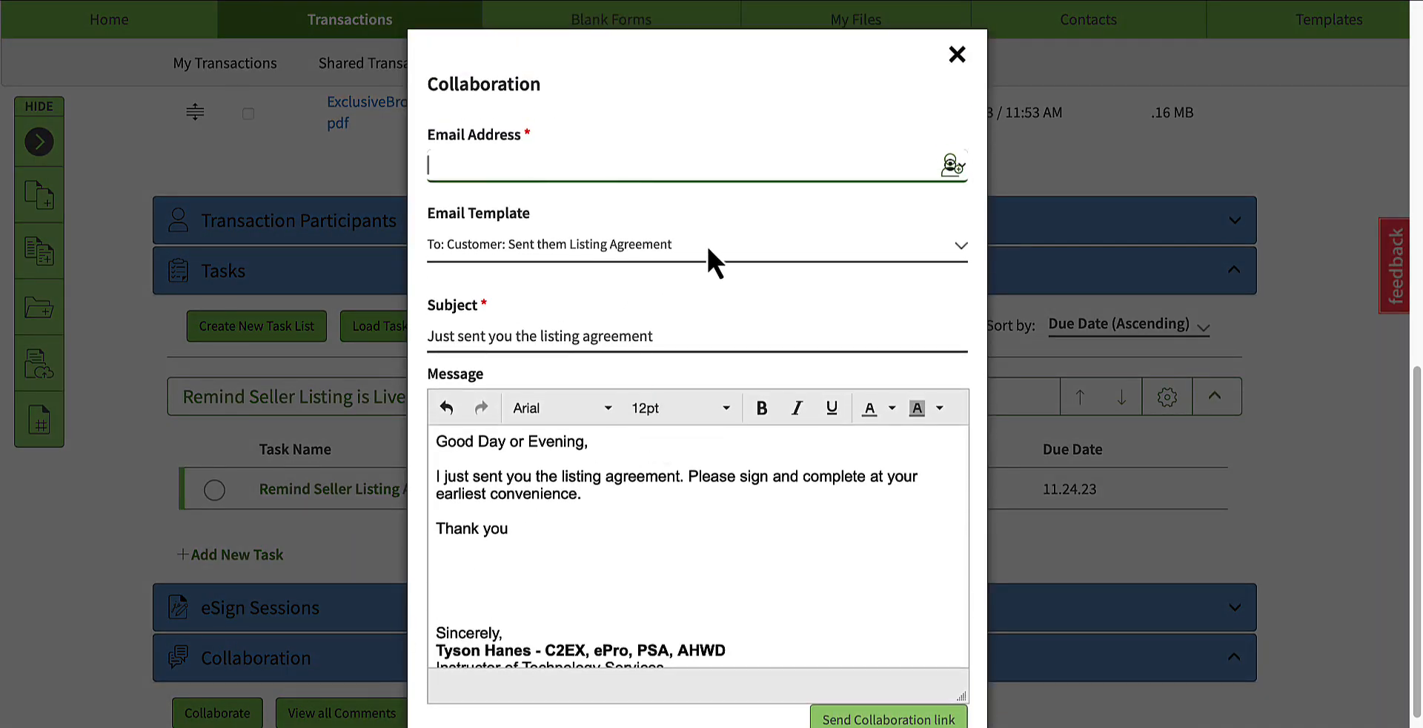
left_click(708, 249)
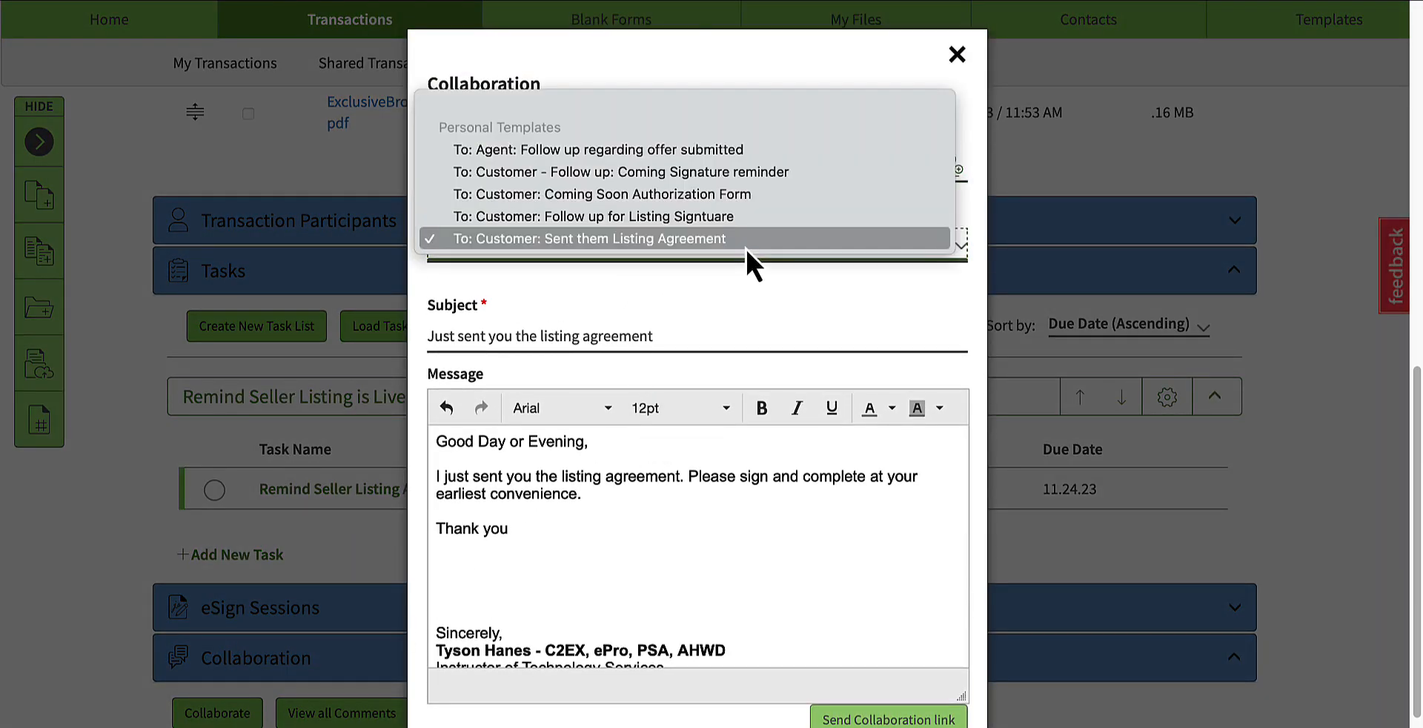
left_click(695, 238)
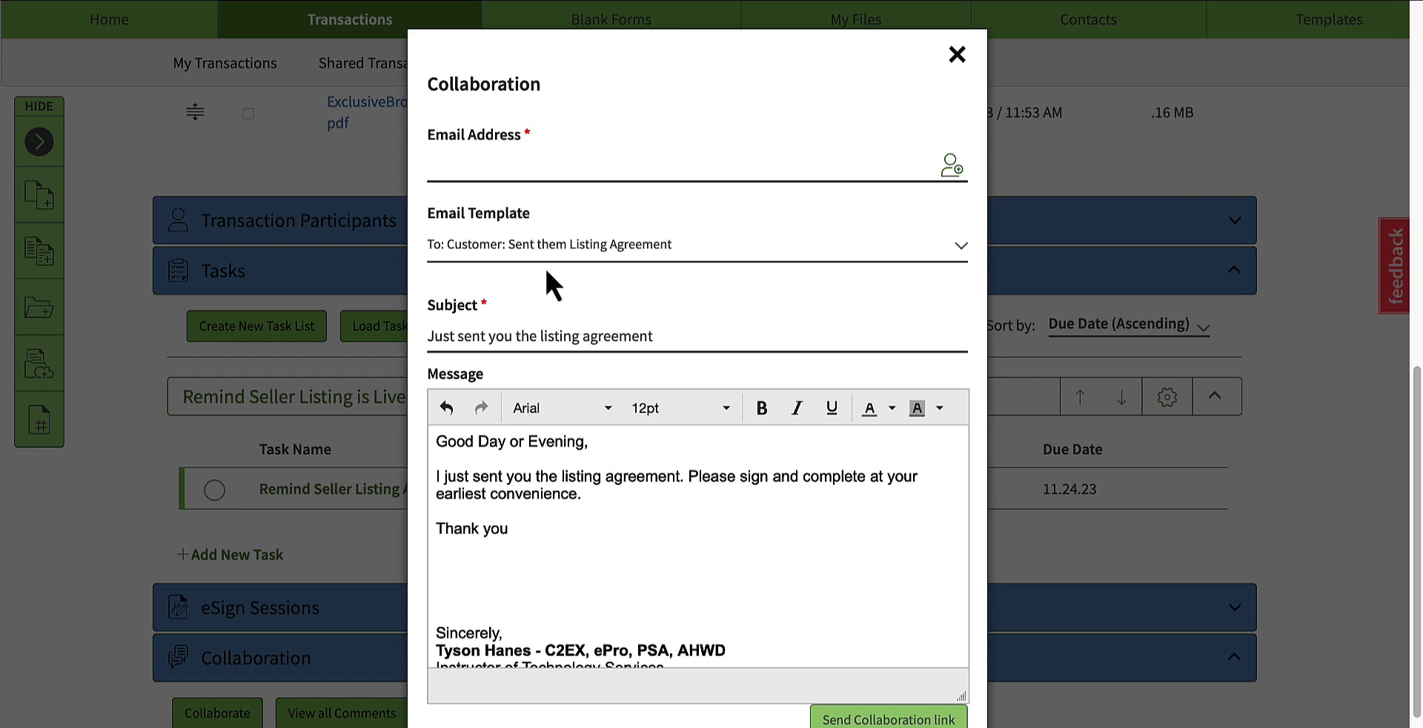
left_click(491, 163)
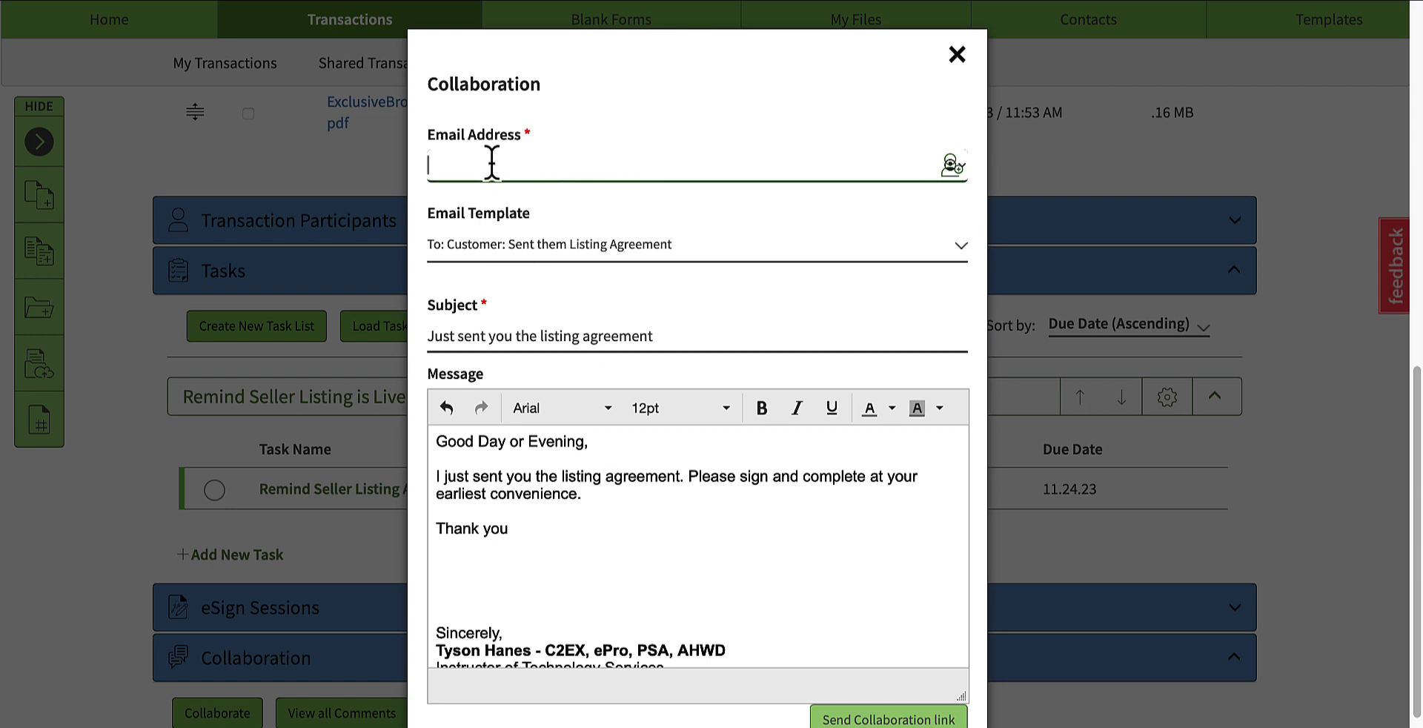
left_click(952, 164)
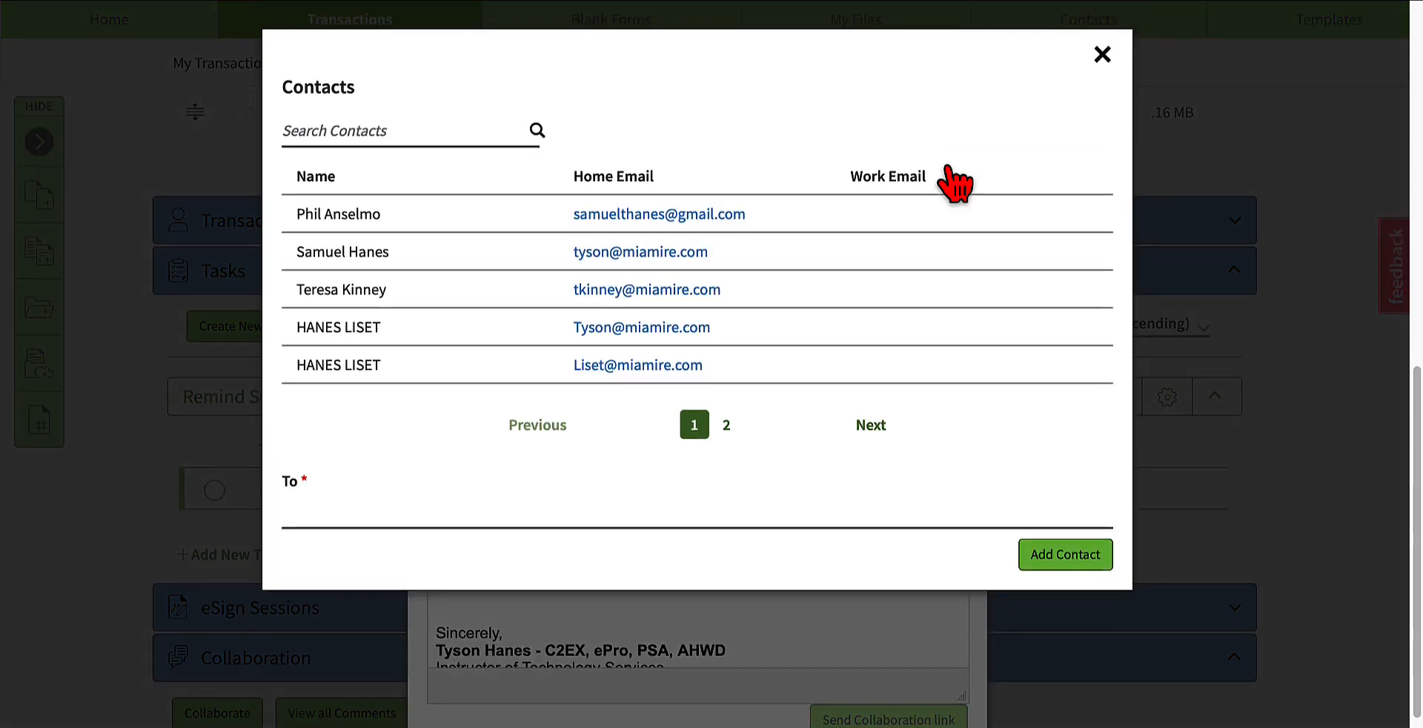
left_click(586, 331)
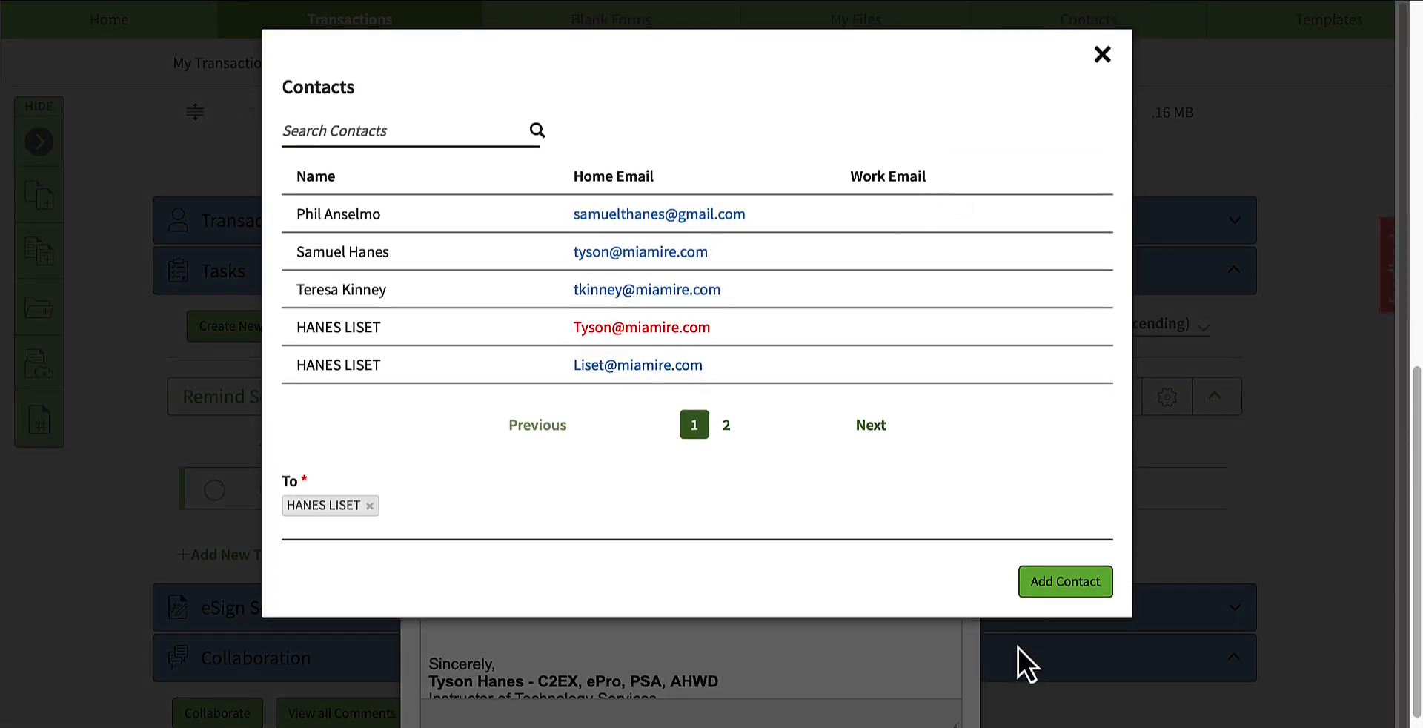
left_click(1056, 584)
Step: Keep the "To: Customer: Sent them Listing Agreement" template and shorten the message's greeting to "Good Day,"
left_click(527, 281)
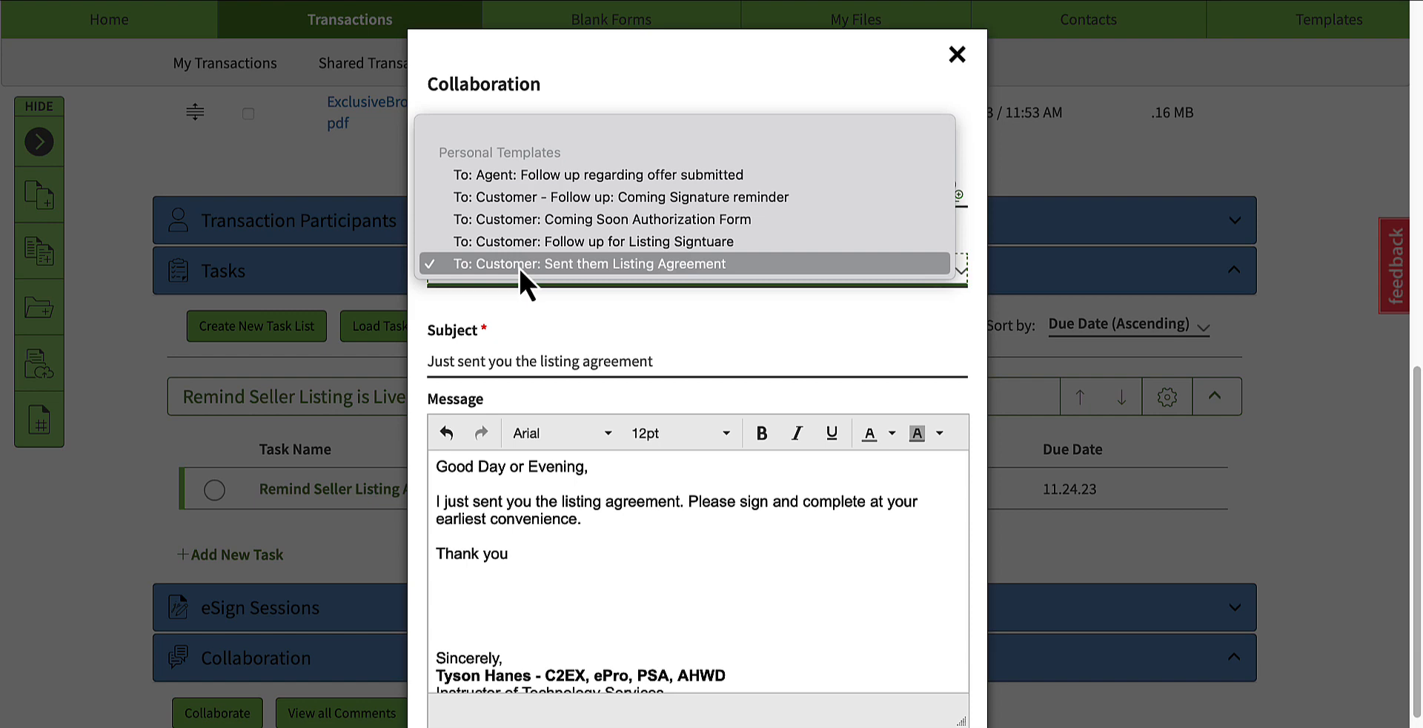
left_click(582, 264)
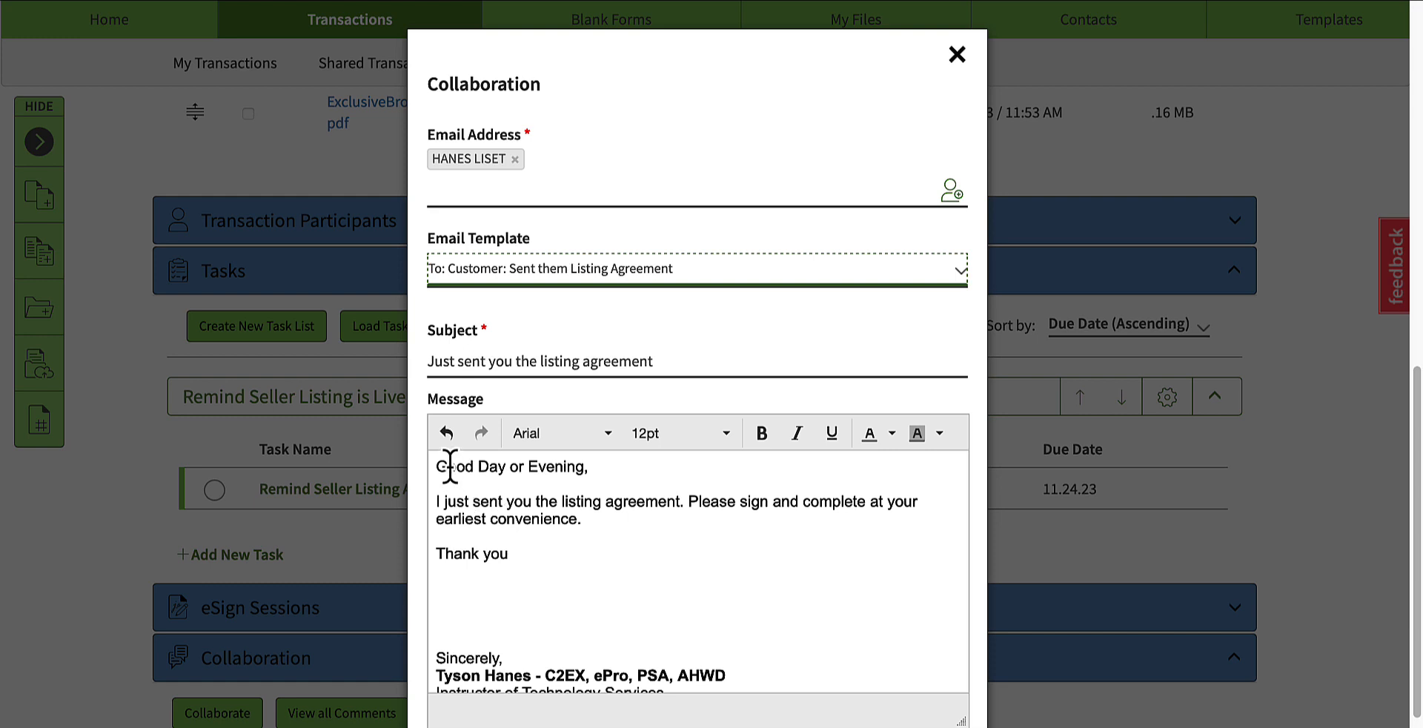
left_click(566, 467)
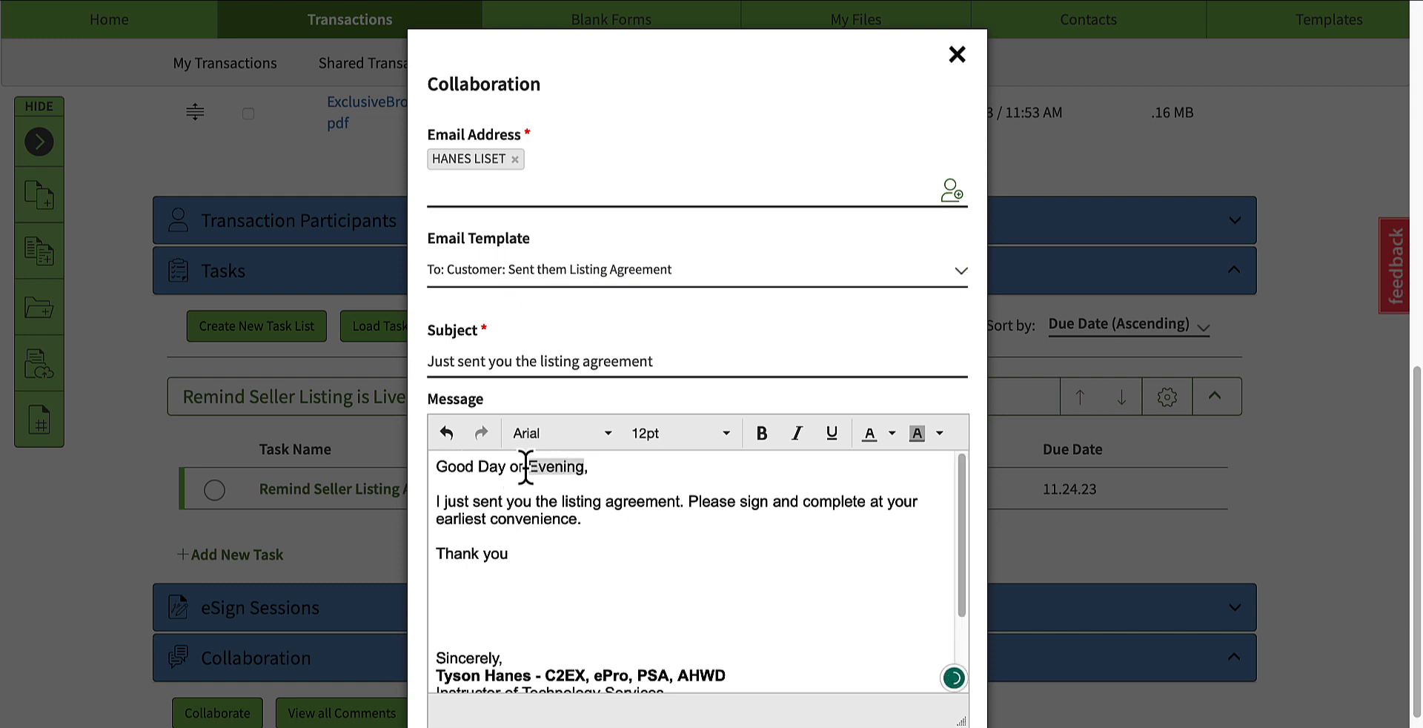
key("BackSpace")
key("BackSpace")
key("BackSpace")
key("BackSpace")
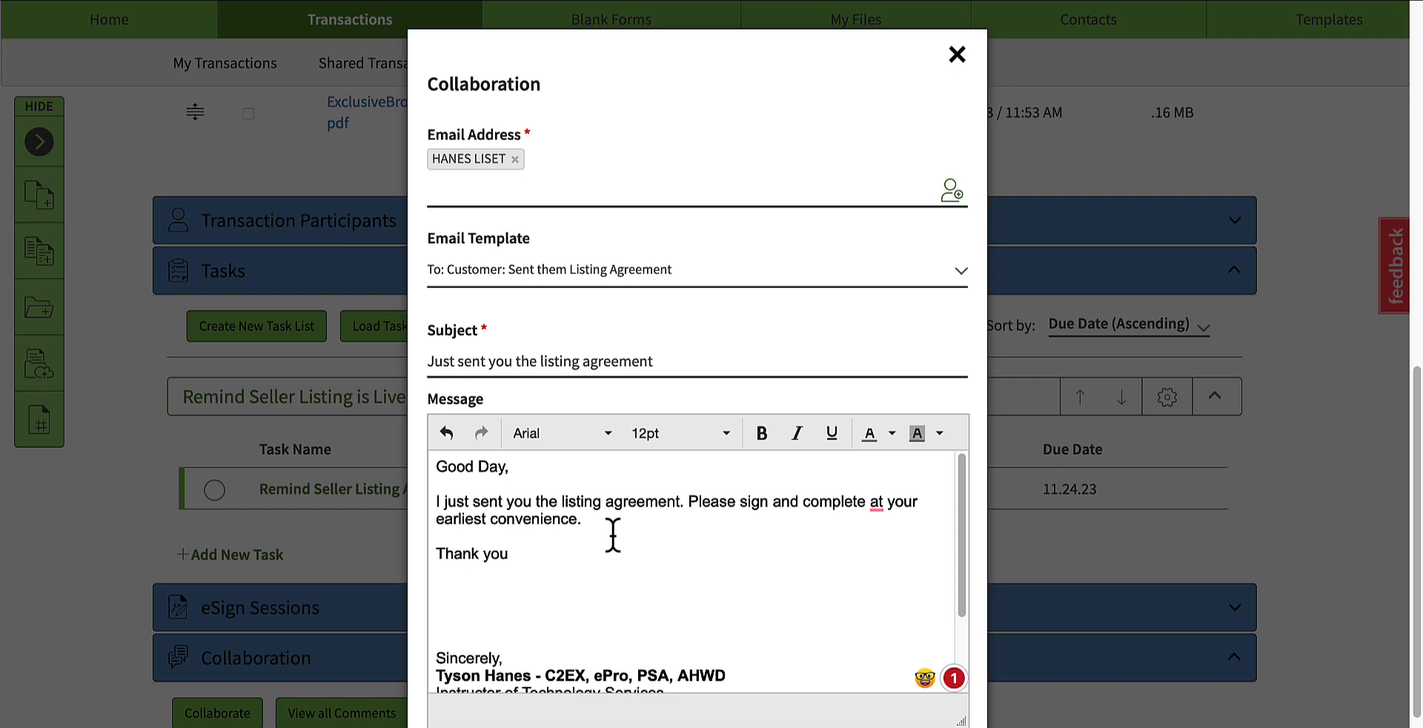
Step: Review the signature at the end of the message and close the Collaboration window, discarding the entries
scroll(610, 533, "down", 5)
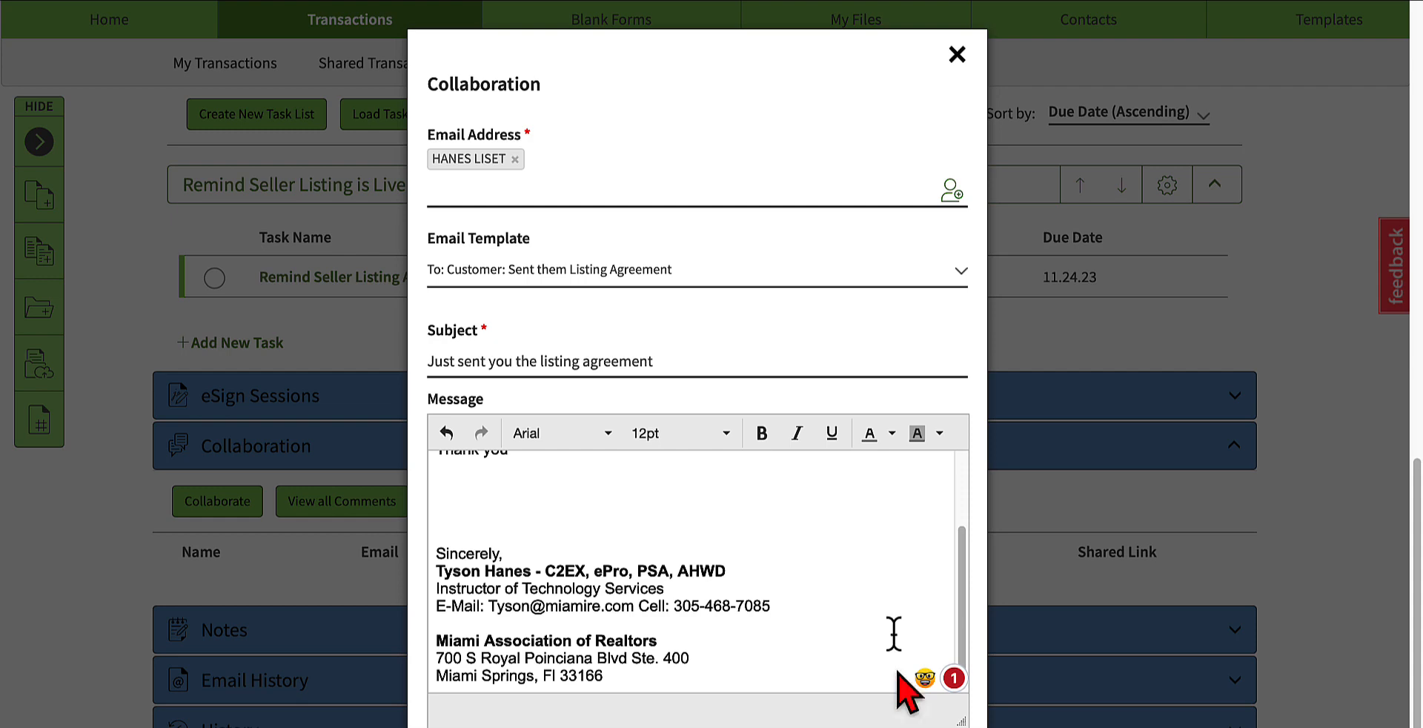
left_click(956, 53)
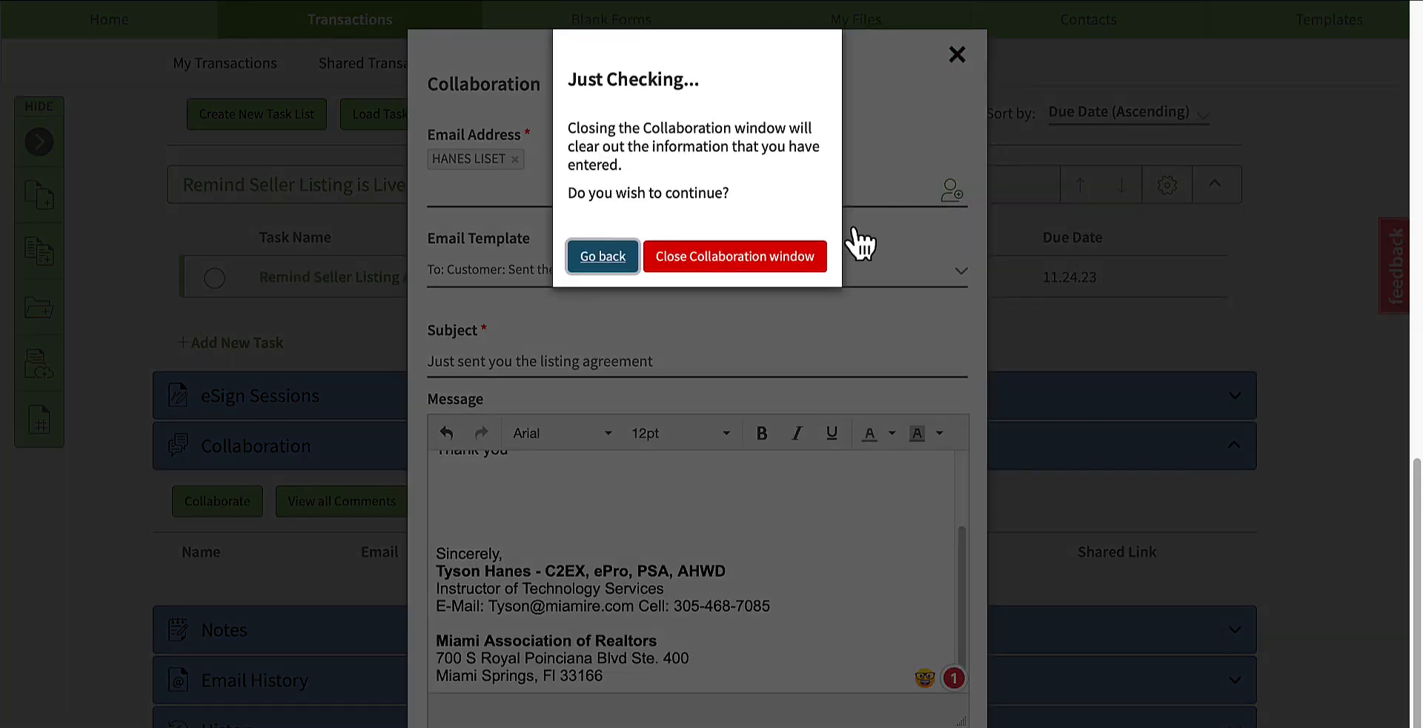
left_click(743, 261)
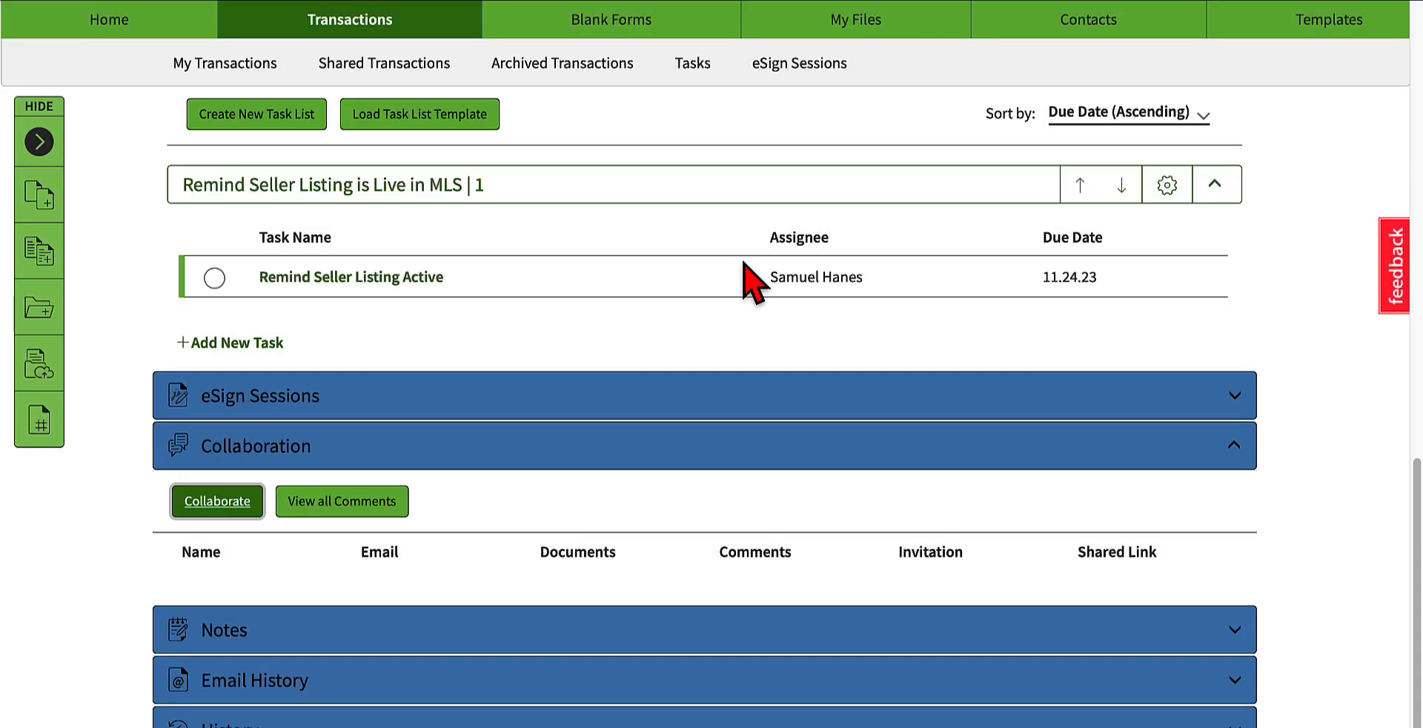
Step: View the collaboration form's signature once more, close the form, and expand the transaction's Notes section
left_click(197, 511)
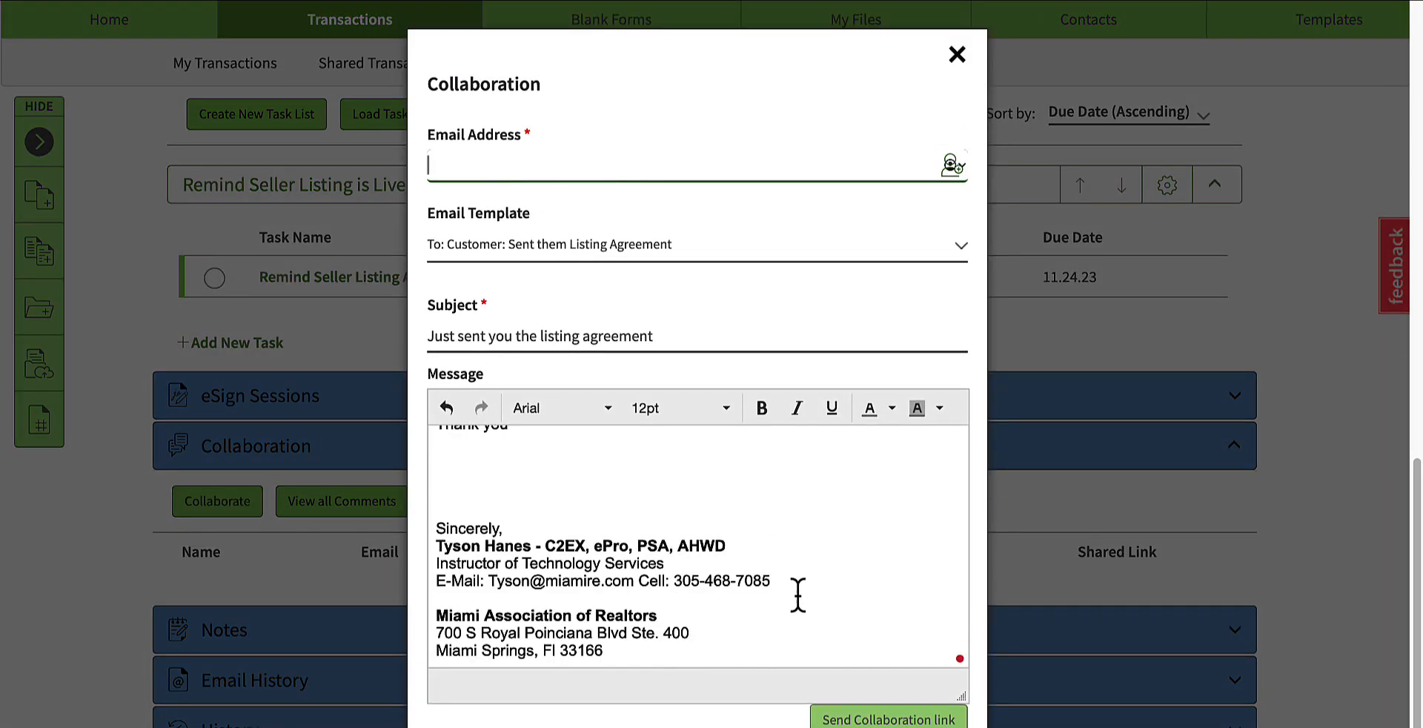
left_click(968, 56)
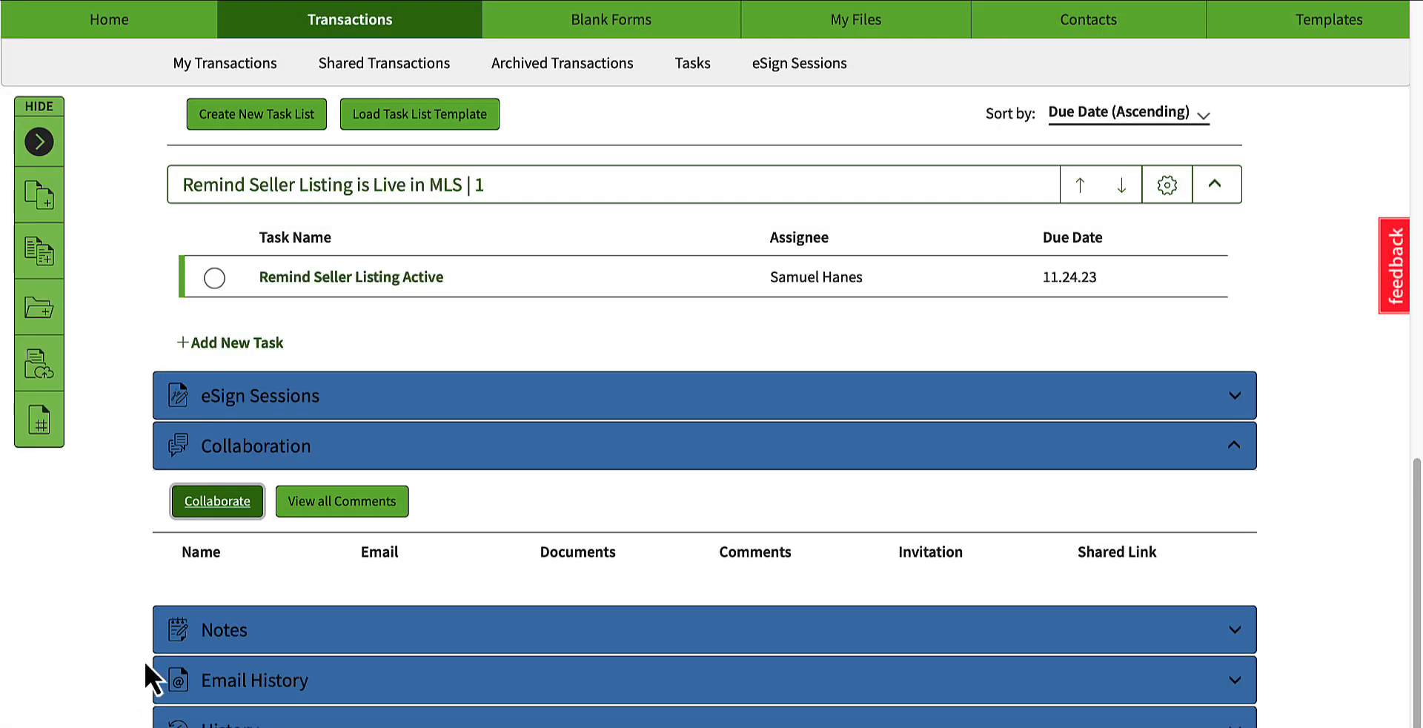
left_click(290, 622)
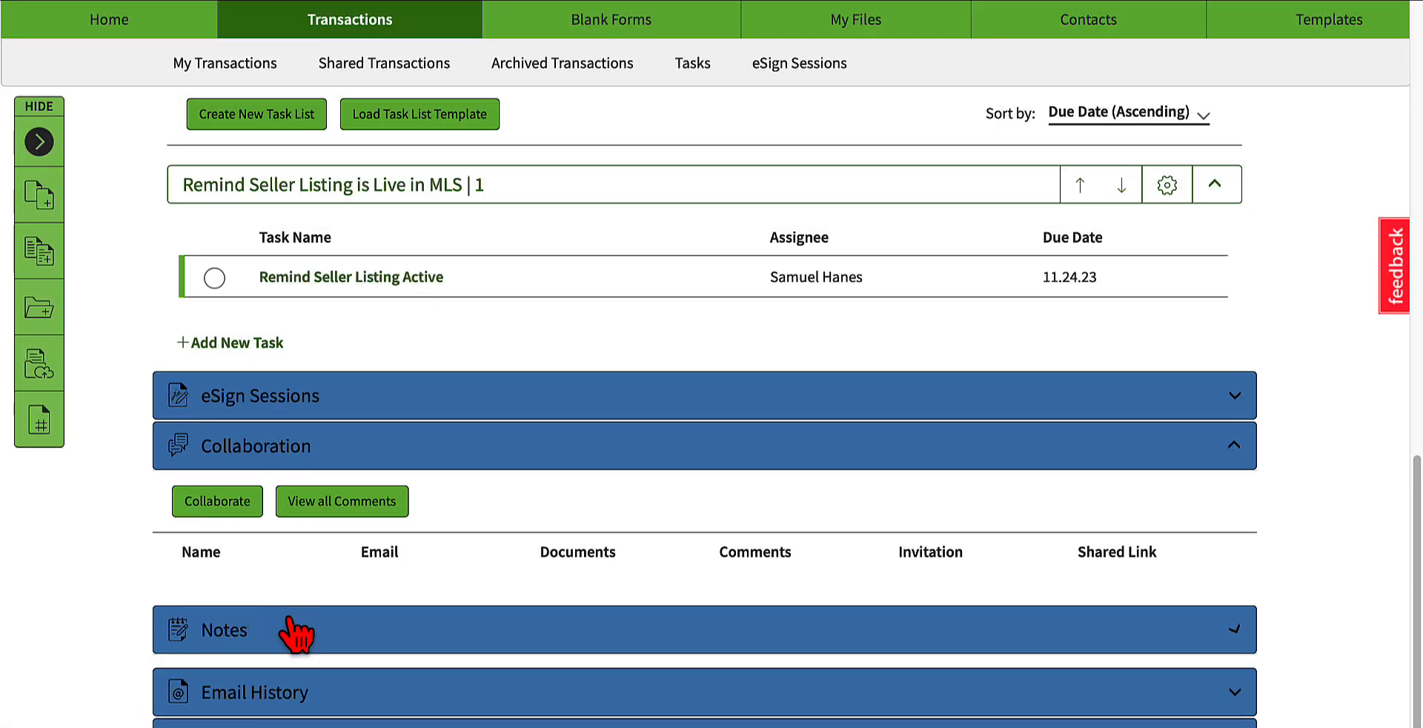
Step: Start a note in the transaction's Notes section with the sentence "Seller completed listing agreement."
scroll(304, 645, "down", 2)
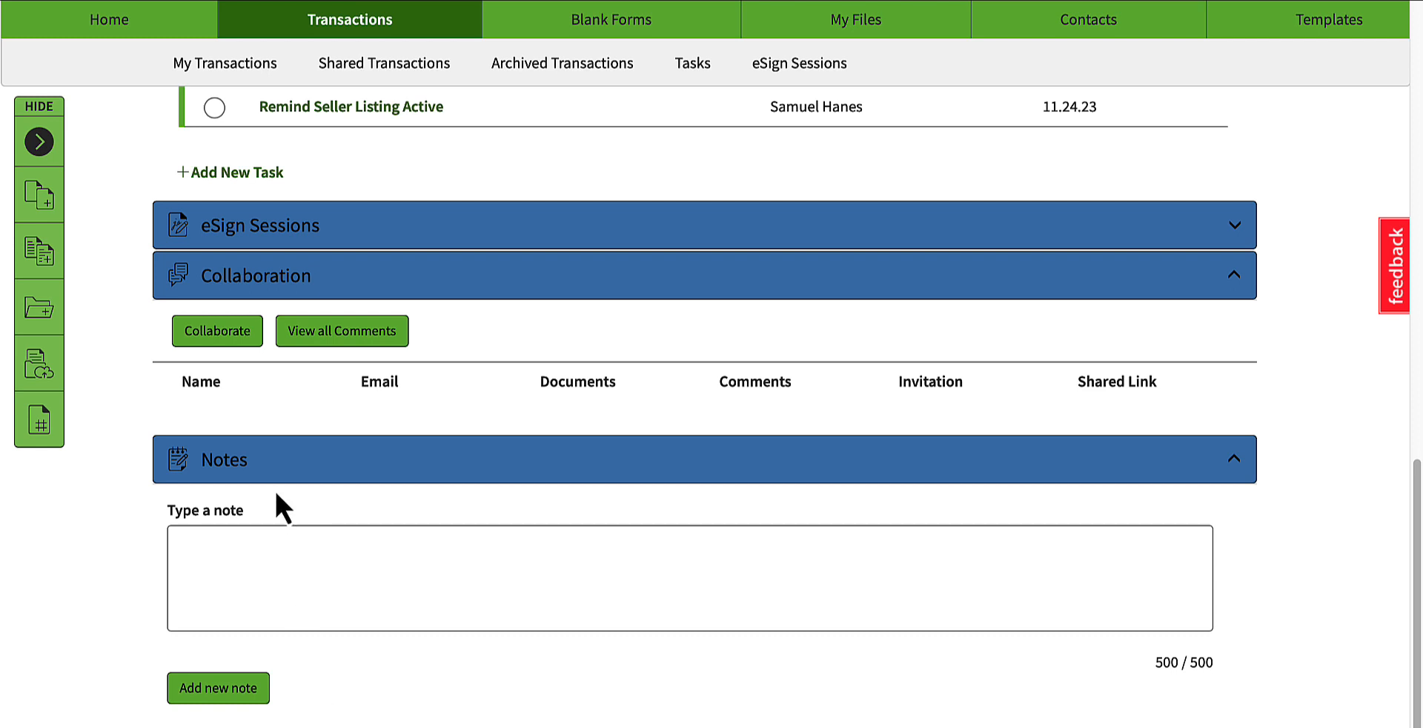
left_click(261, 599)
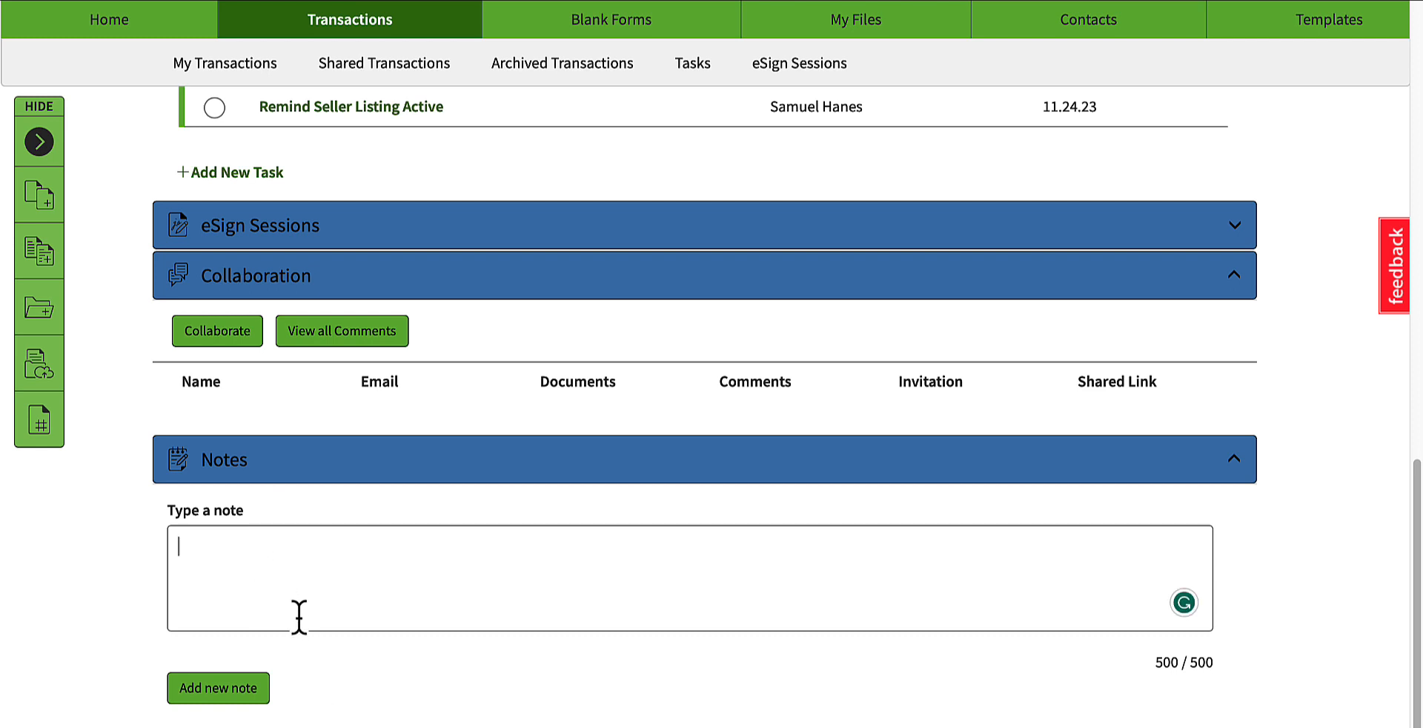
type("Seller")
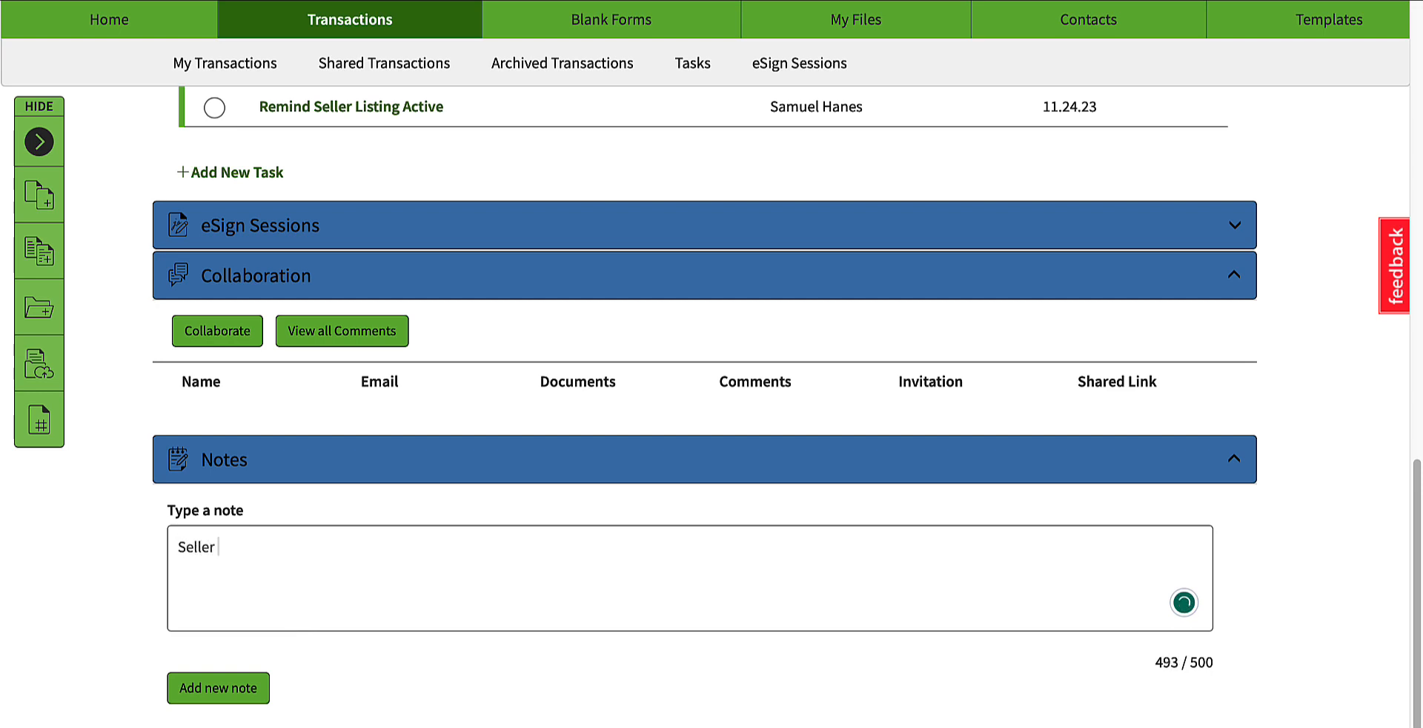
type(" completed listi")
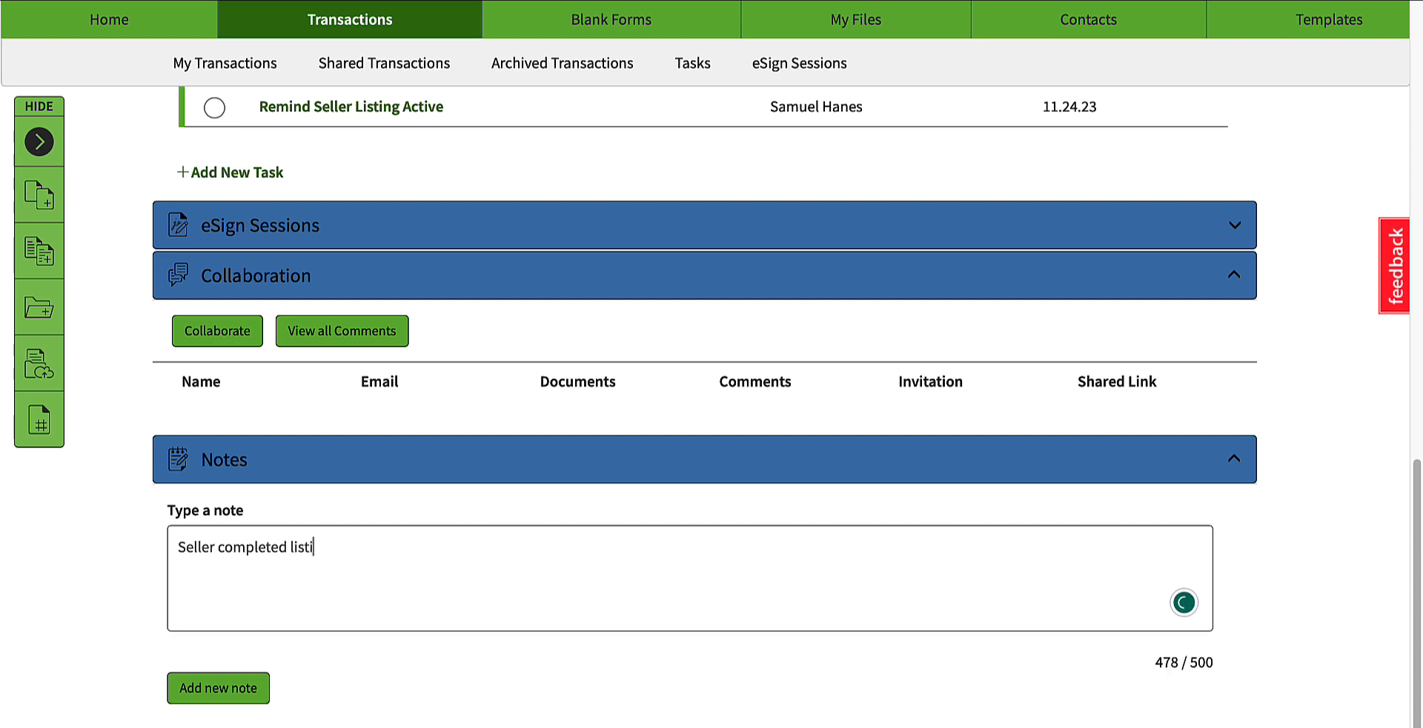
type("ng agreemnt")
key("BackSpace")
key("BackSpace")
type("ent. ")
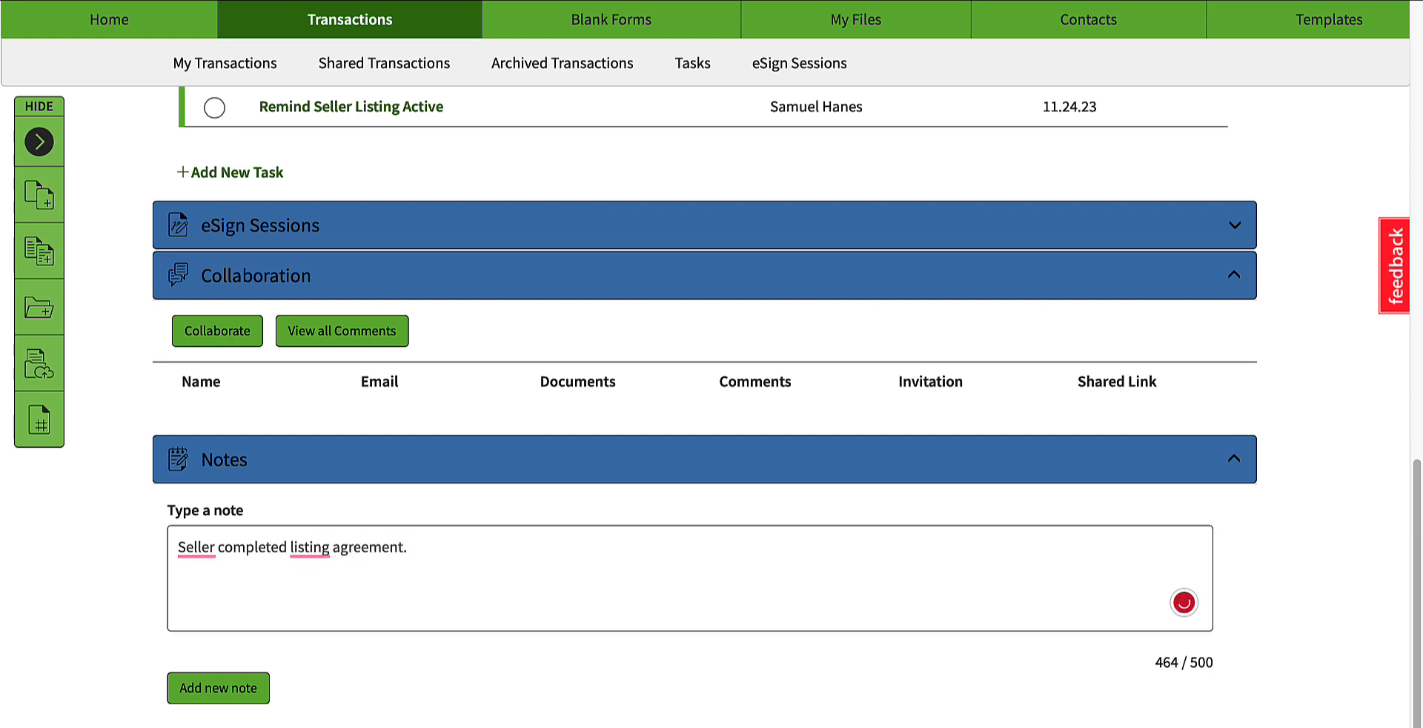
type("Remind seller to")
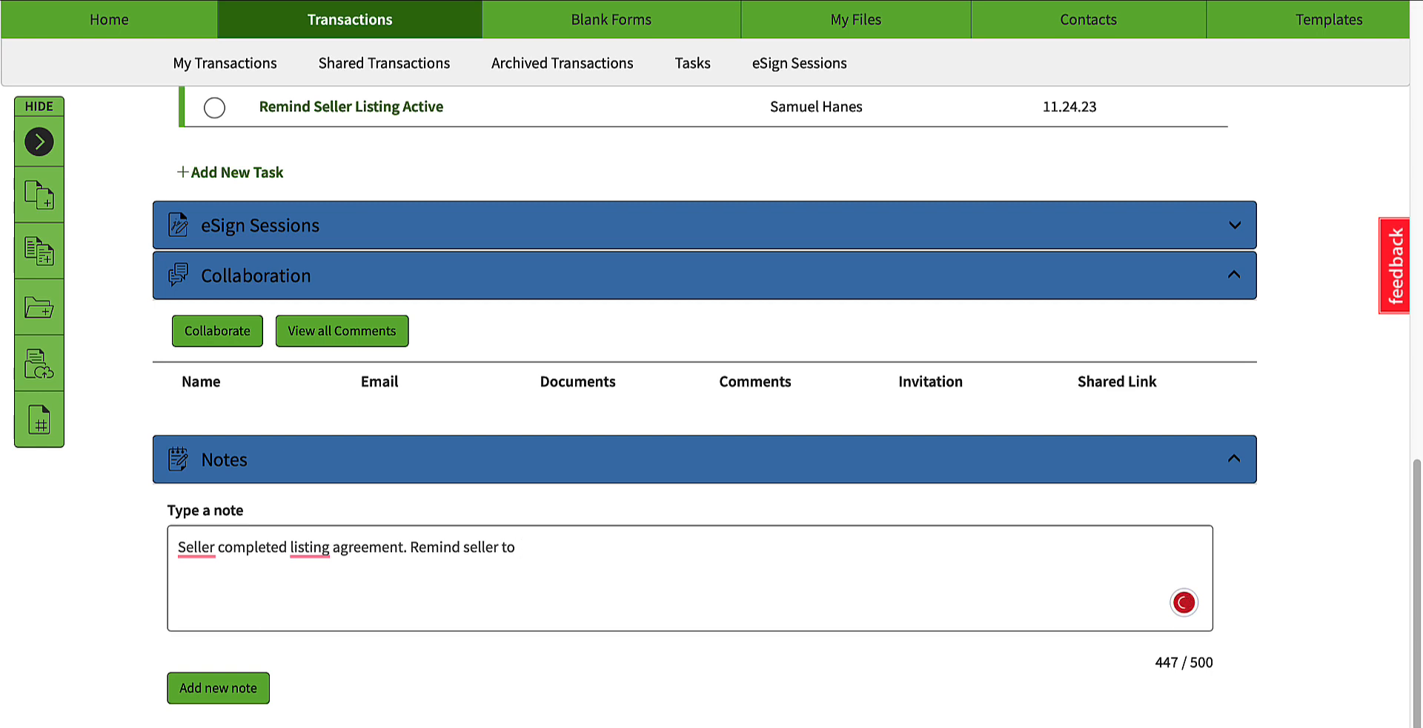
key("BackSpace")
key("BackSpace")
key("BackSpace")
key("BackSpace")
key("BackSpace")
key("BackSpace")
key("BackSpace")
key("BackSpace")
key("BackSpace")
key("BackSpace")
key("BackSpace")
key("BackSpace")
key("BackSpace")
key("BackSpace")
key("BackSpace")
key("BackSpace")
Step: Complete the note with "Send seller pre-open house check list" and add it to the transaction
type("Send seller pre")
key("BackSpace")
key("BackSpace")
key("BackSpace")
key("BackSpace")
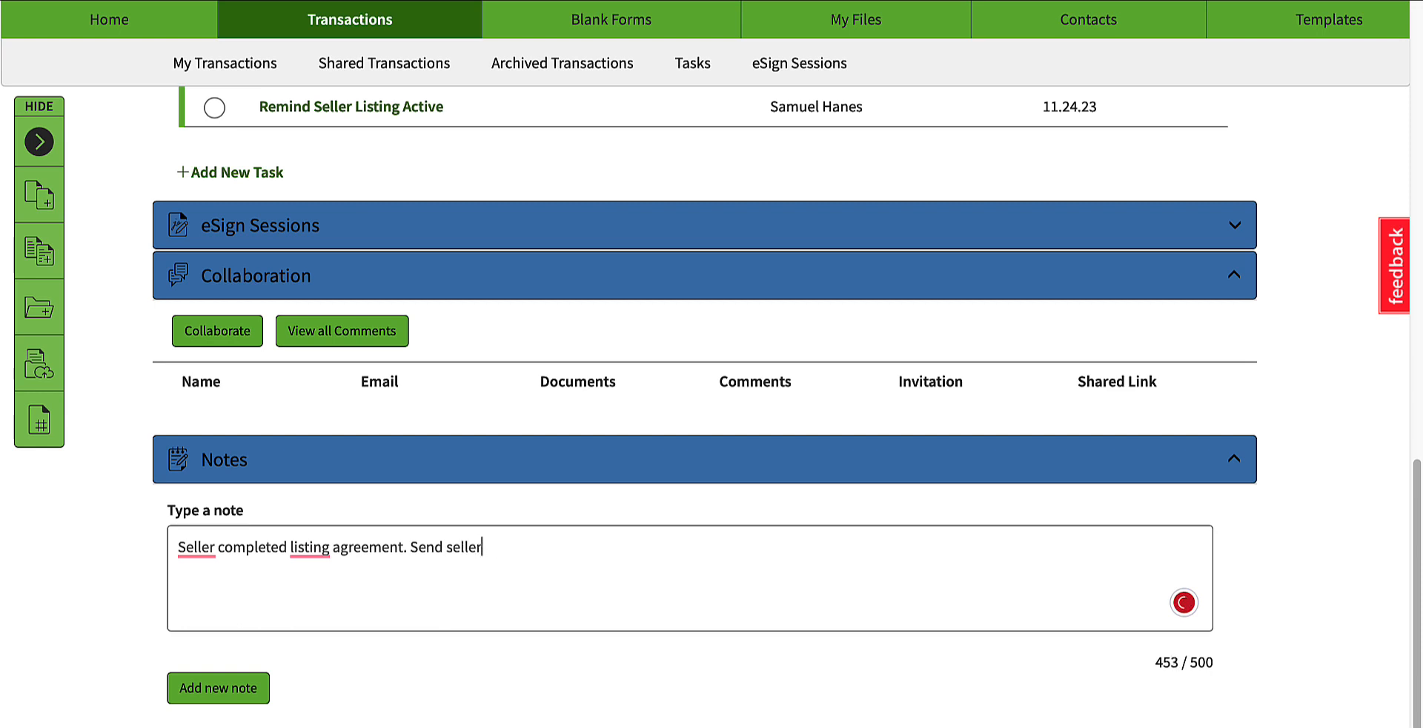
type("pre-open")
type(" souse check l")
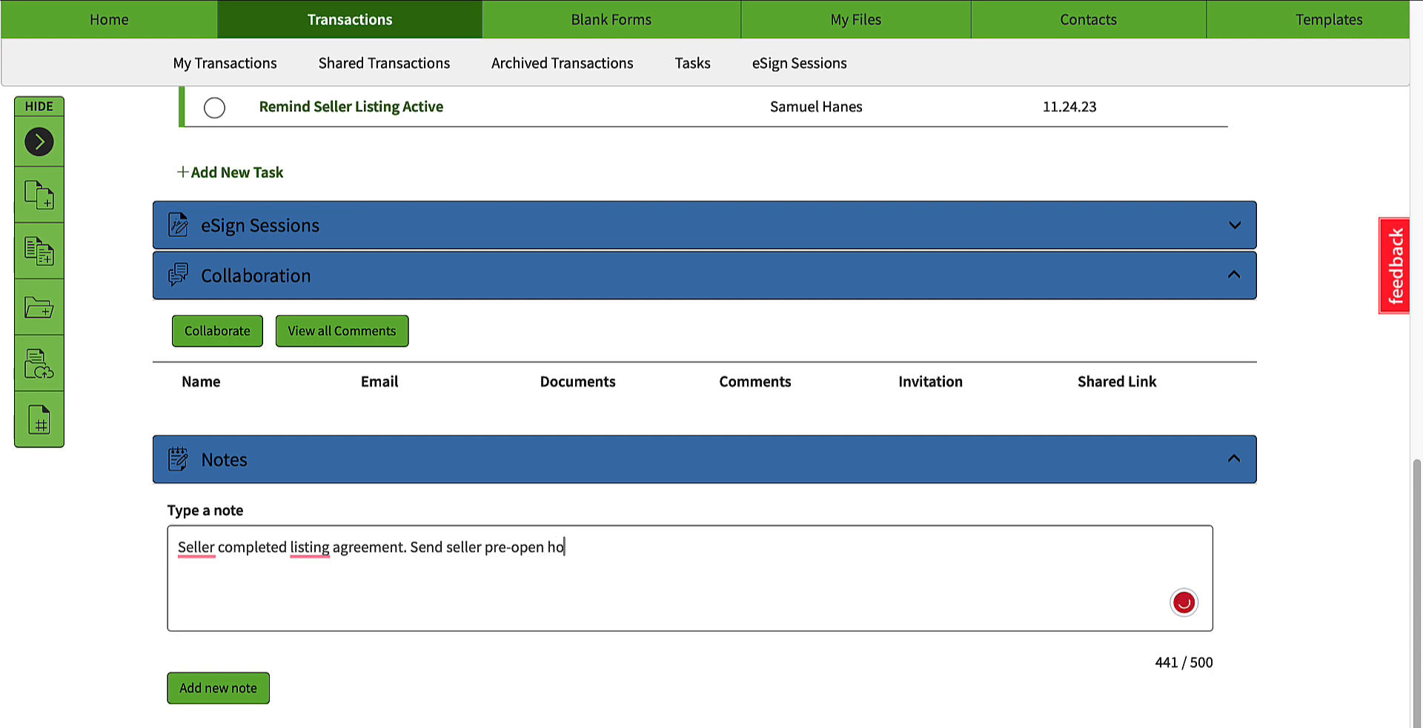
type("ist")
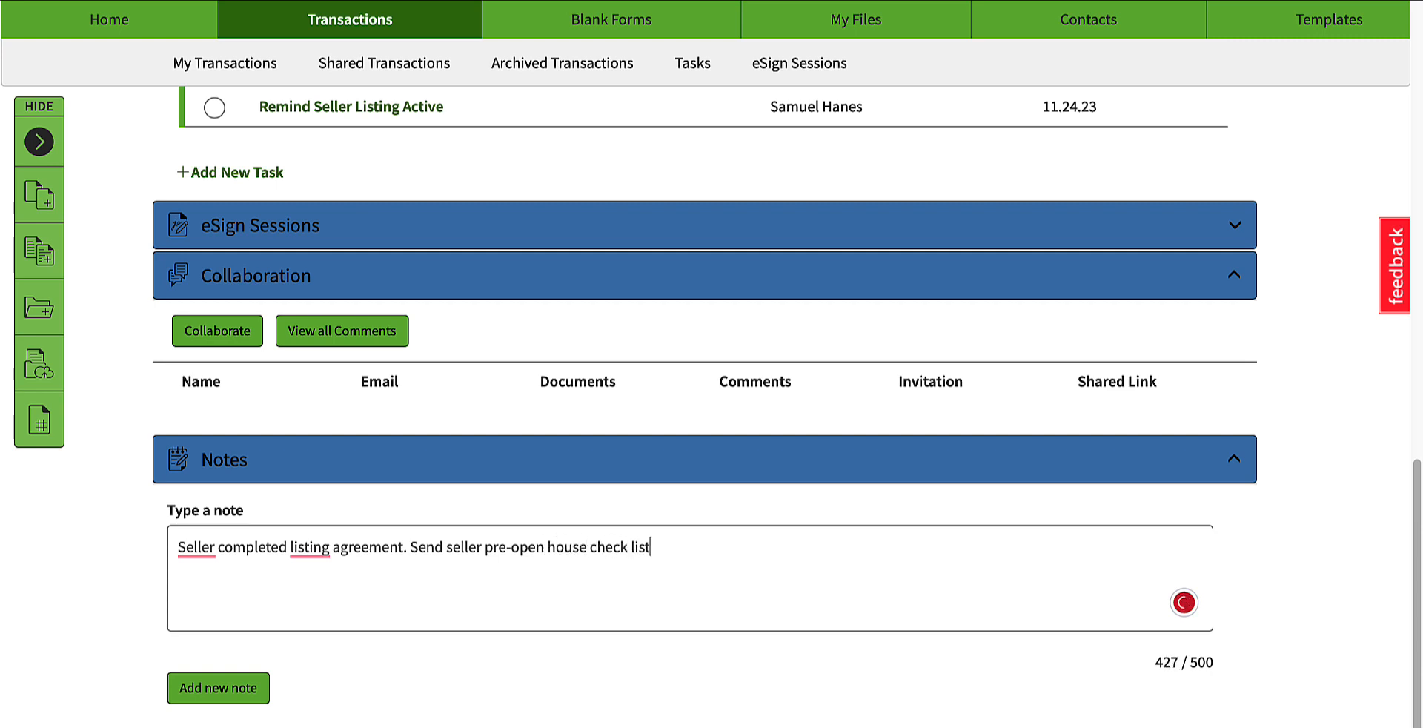
left_click(216, 688)
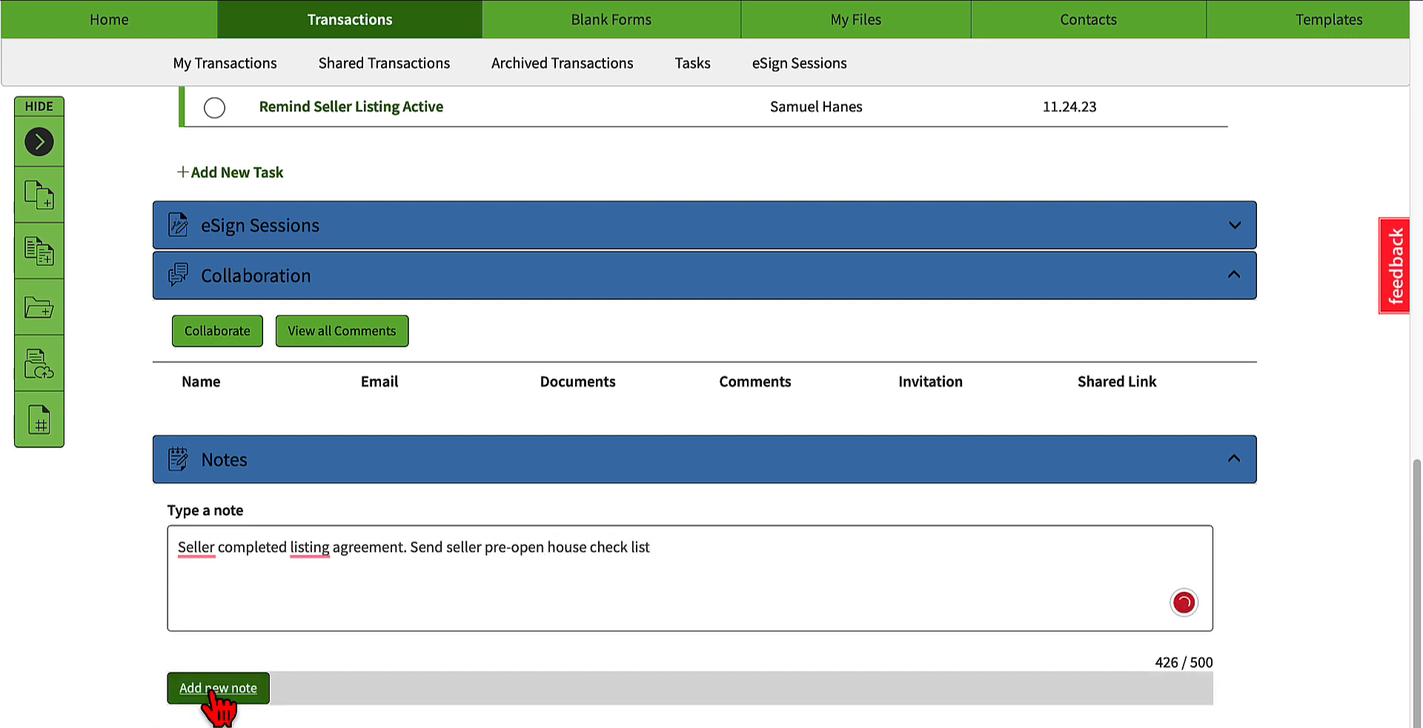
left_click(232, 689)
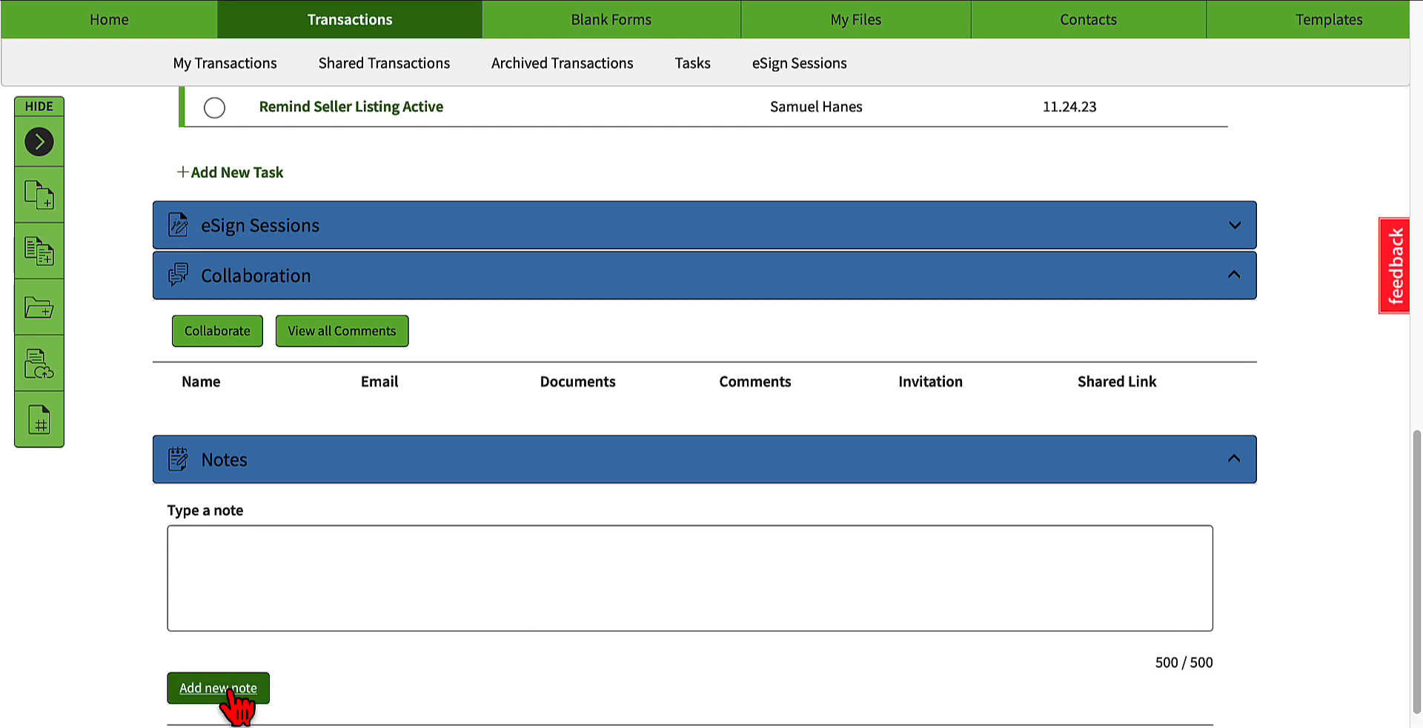
Step: Look over the saved notes and expand the transaction's Email History section
scroll(64, 623, "down", 2)
scroll(64, 622, "down", 2)
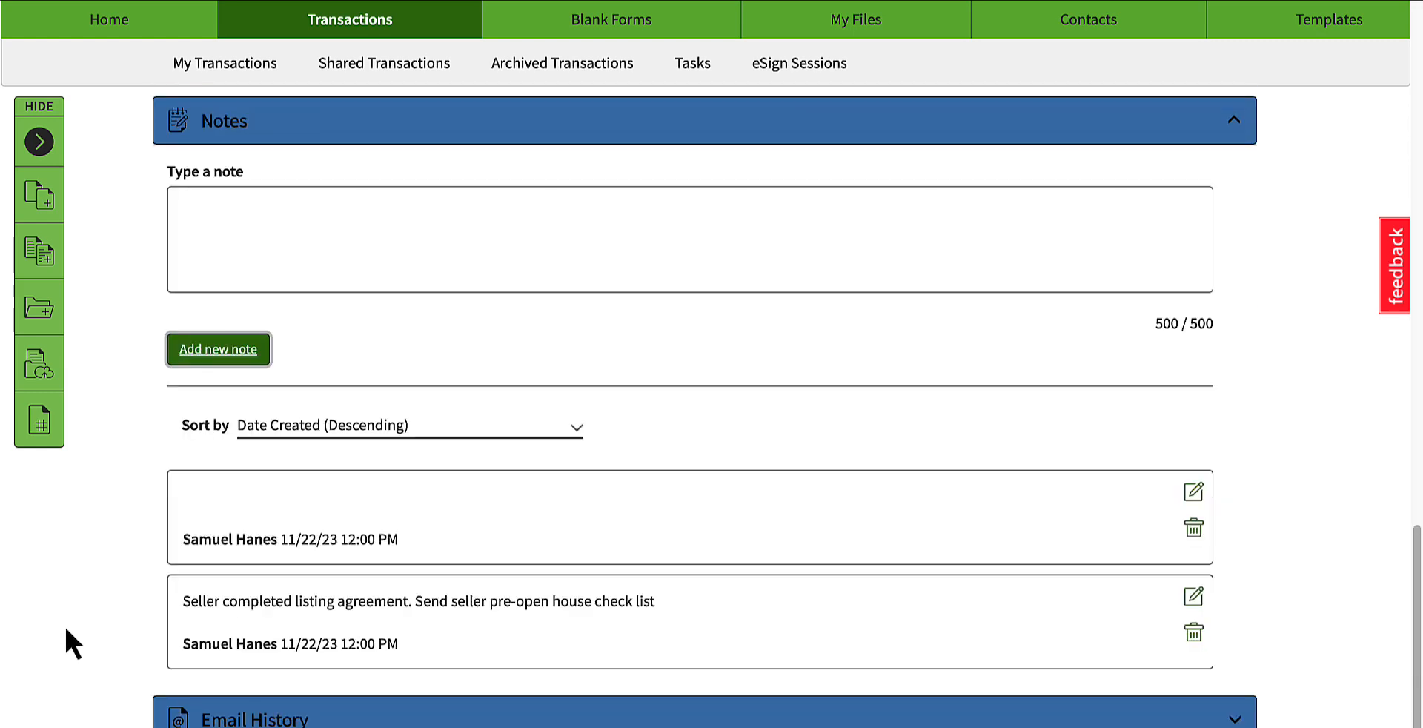
scroll(66, 628, "down", 1)
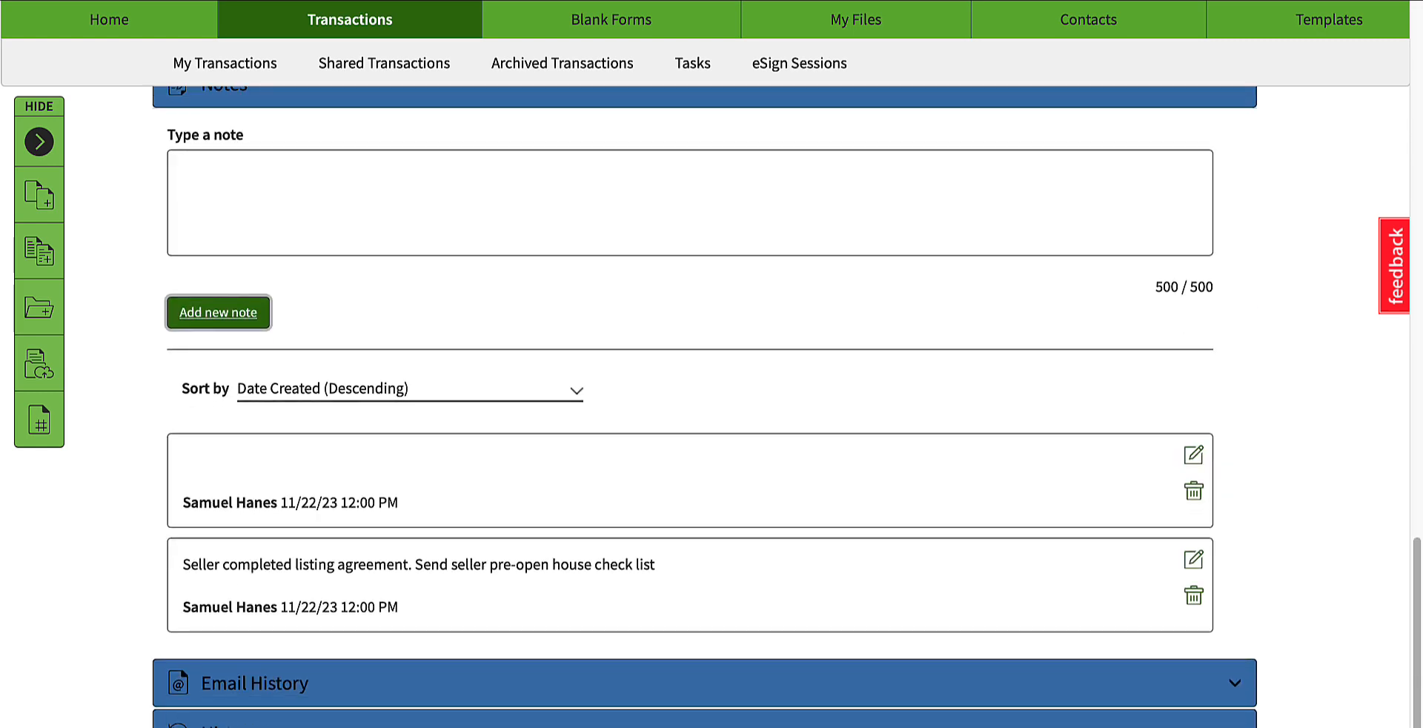
left_click(444, 696)
scroll(222, 659, "down", 3)
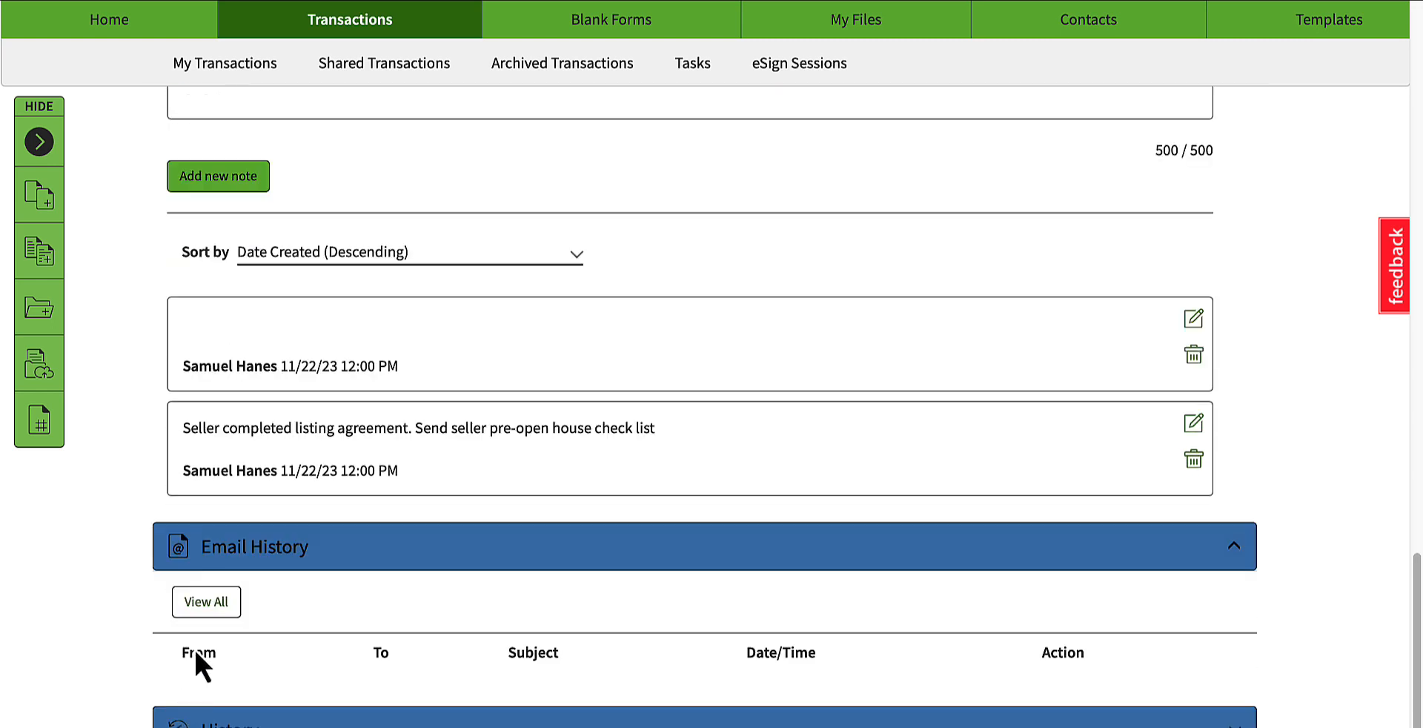
left_click(213, 558)
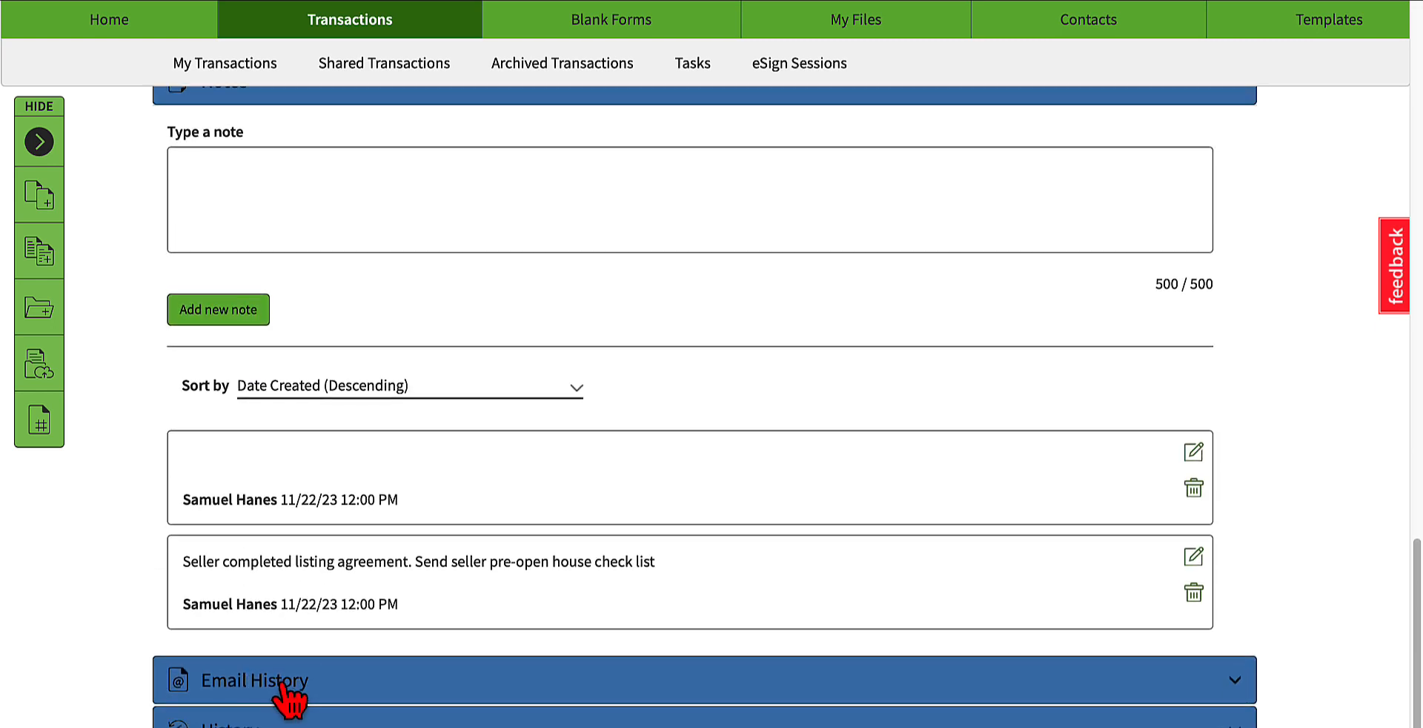
left_click(282, 682)
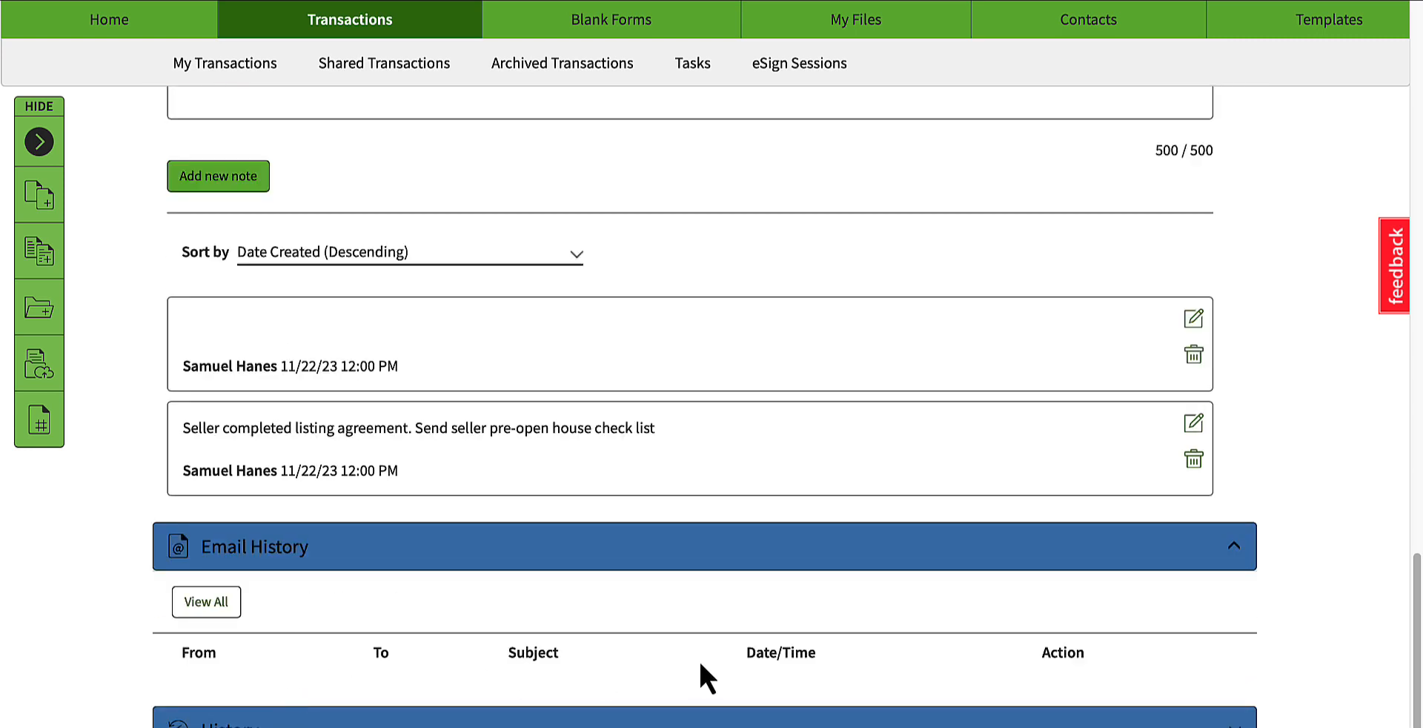
Step: Expand the transaction's History section and review the logged items, actions, team members and dates
scroll(278, 723, "down", 1)
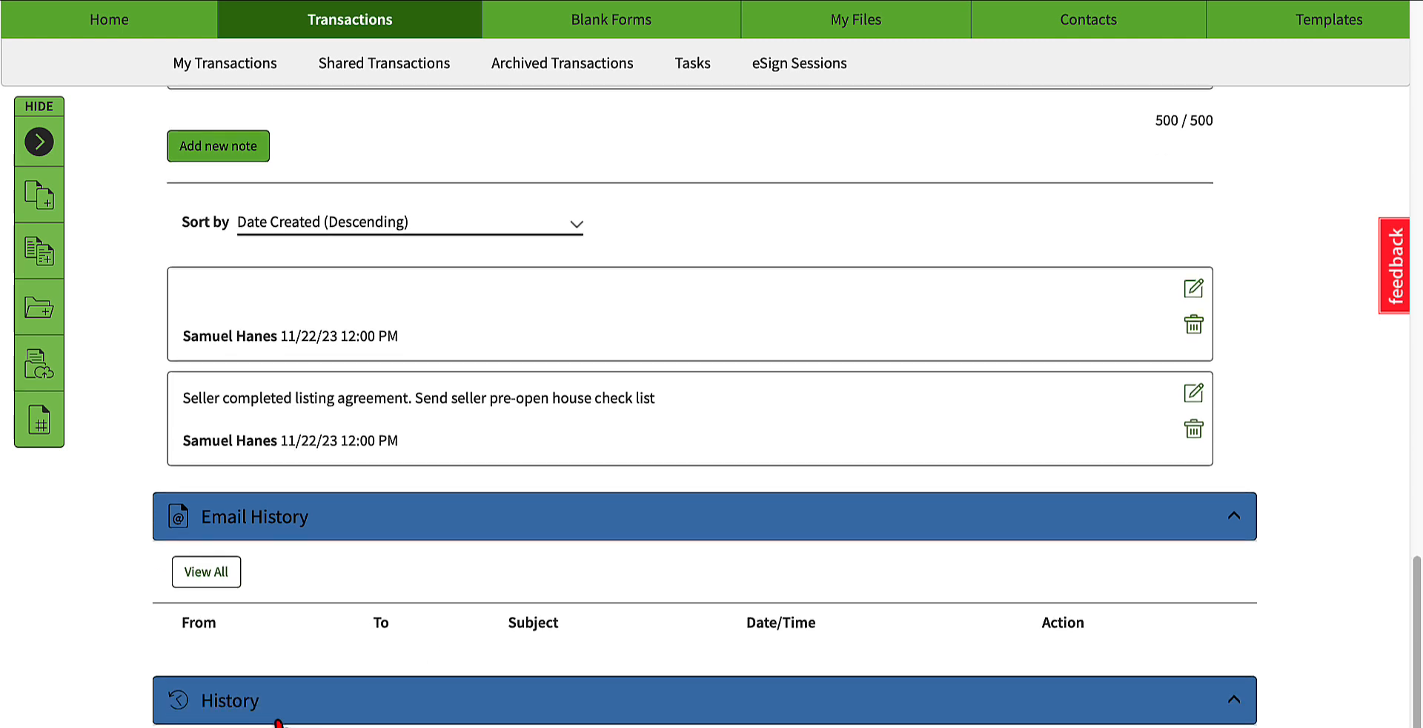
scroll(278, 722, "down", 10)
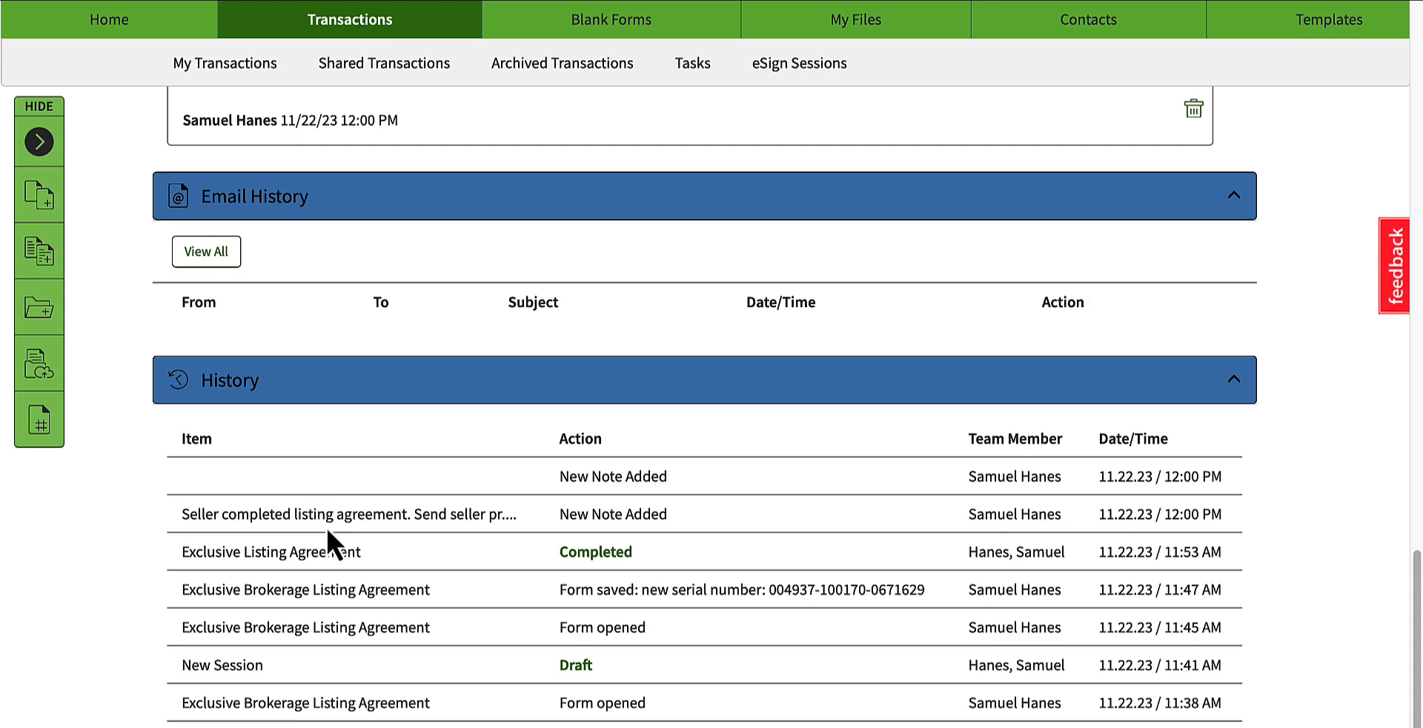
scroll(545, 511, "down", 3)
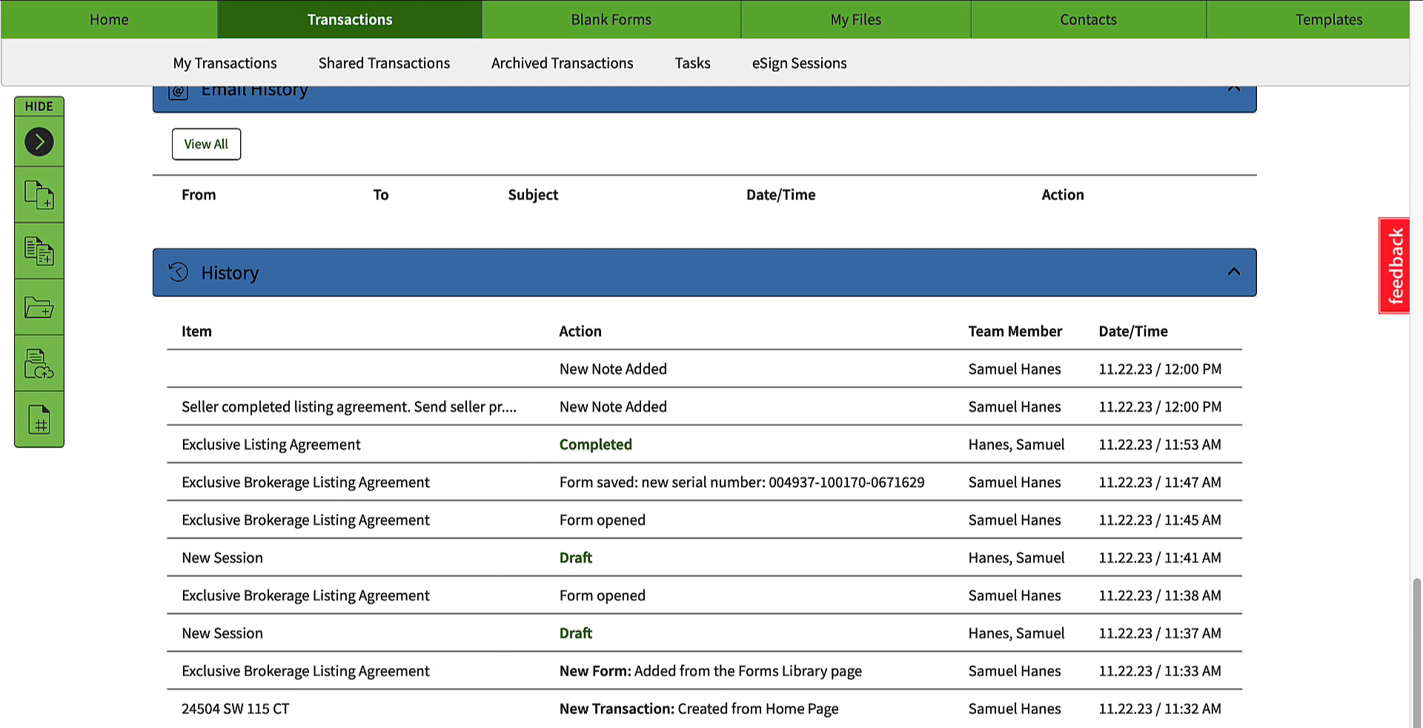
Step: Archive the open listing transaction and confirm the archiving
scroll(815, 718, "up", 8)
scroll(815, 717, "up", 13)
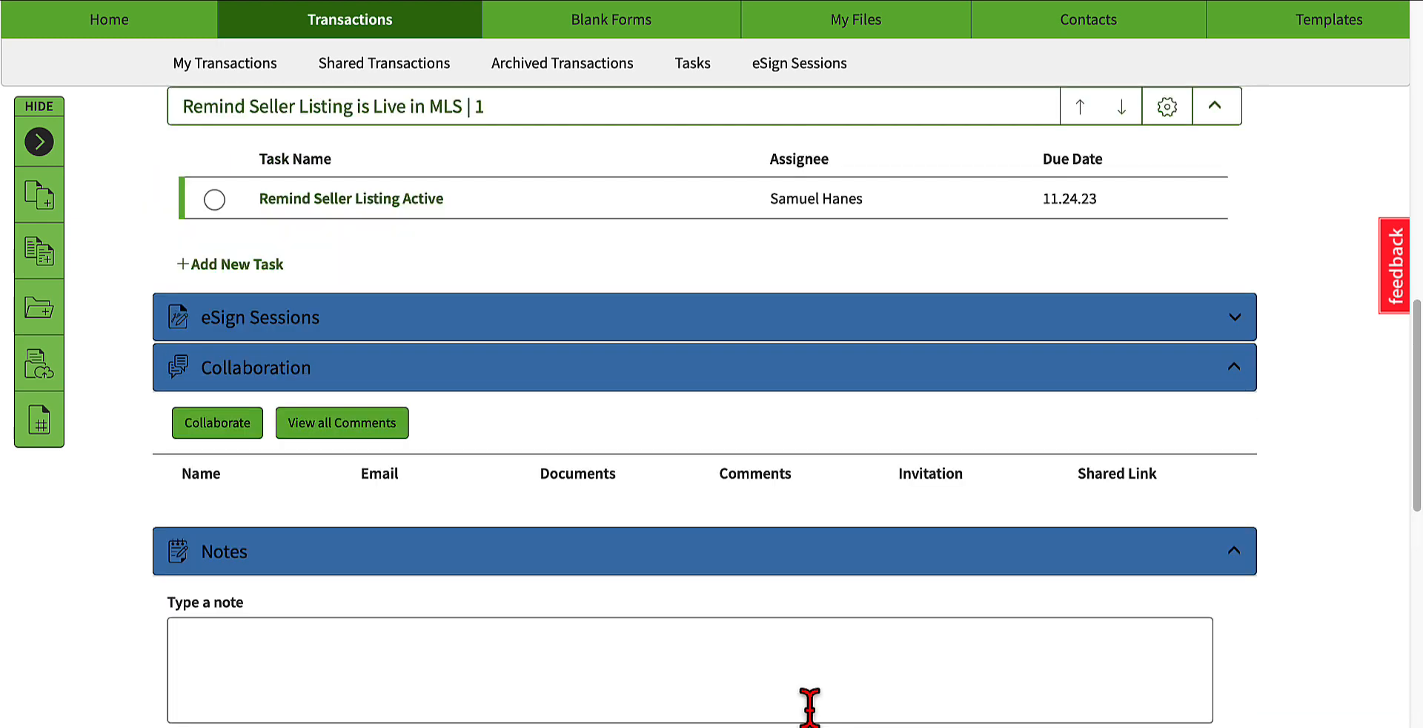
scroll(815, 717, "up", 8)
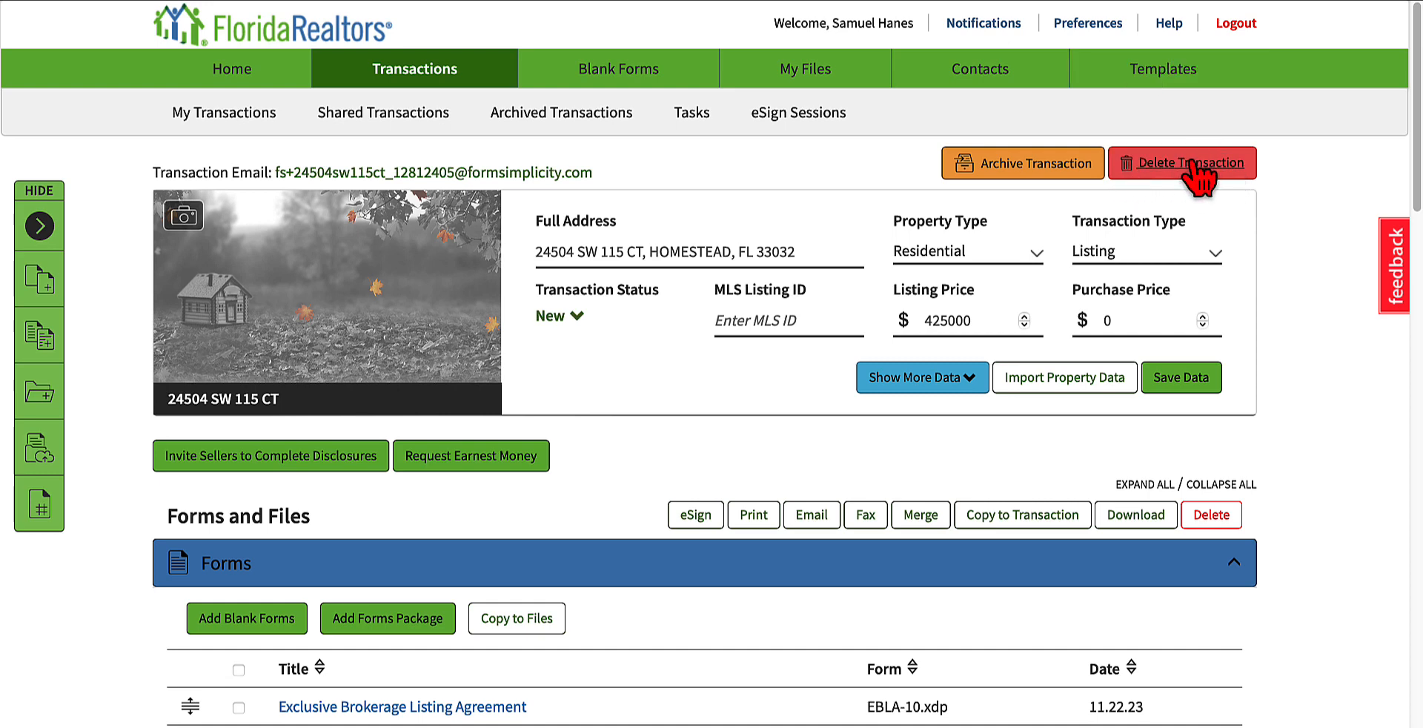
left_click(1004, 174)
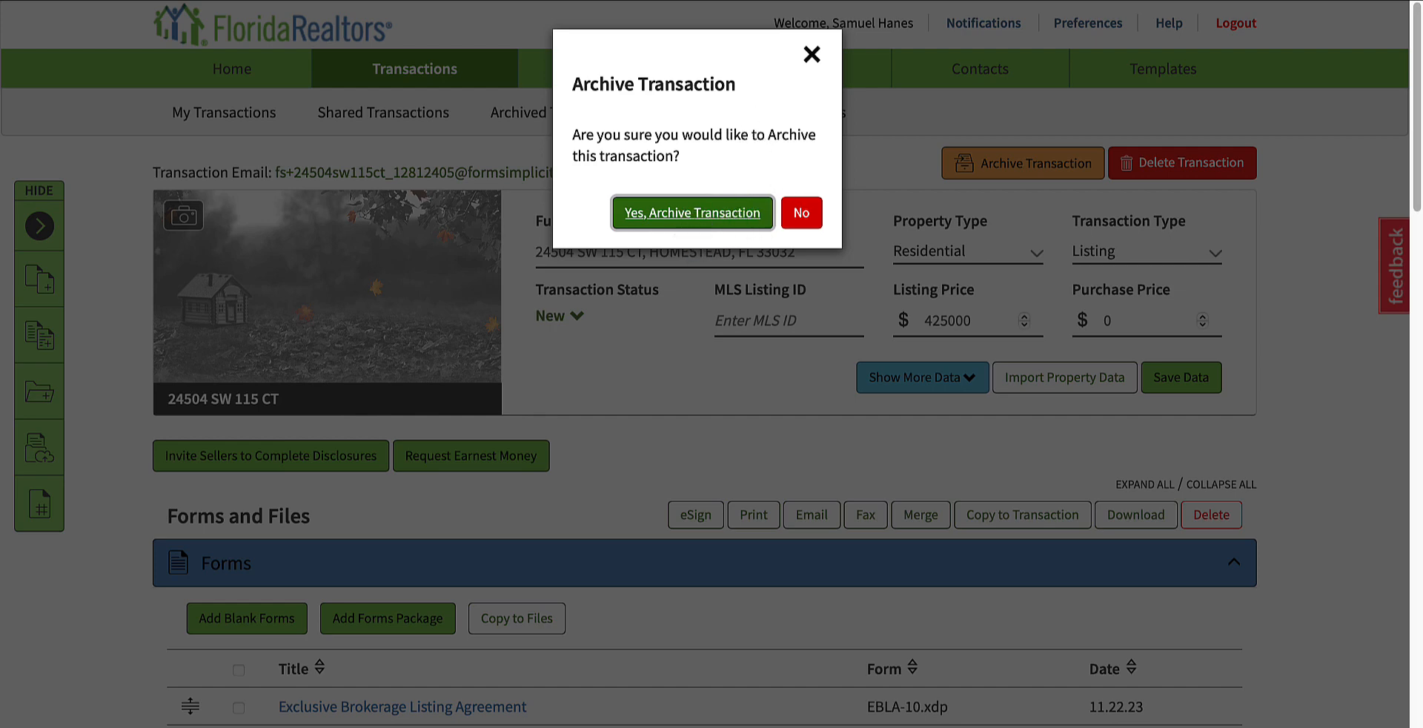
left_click(678, 221)
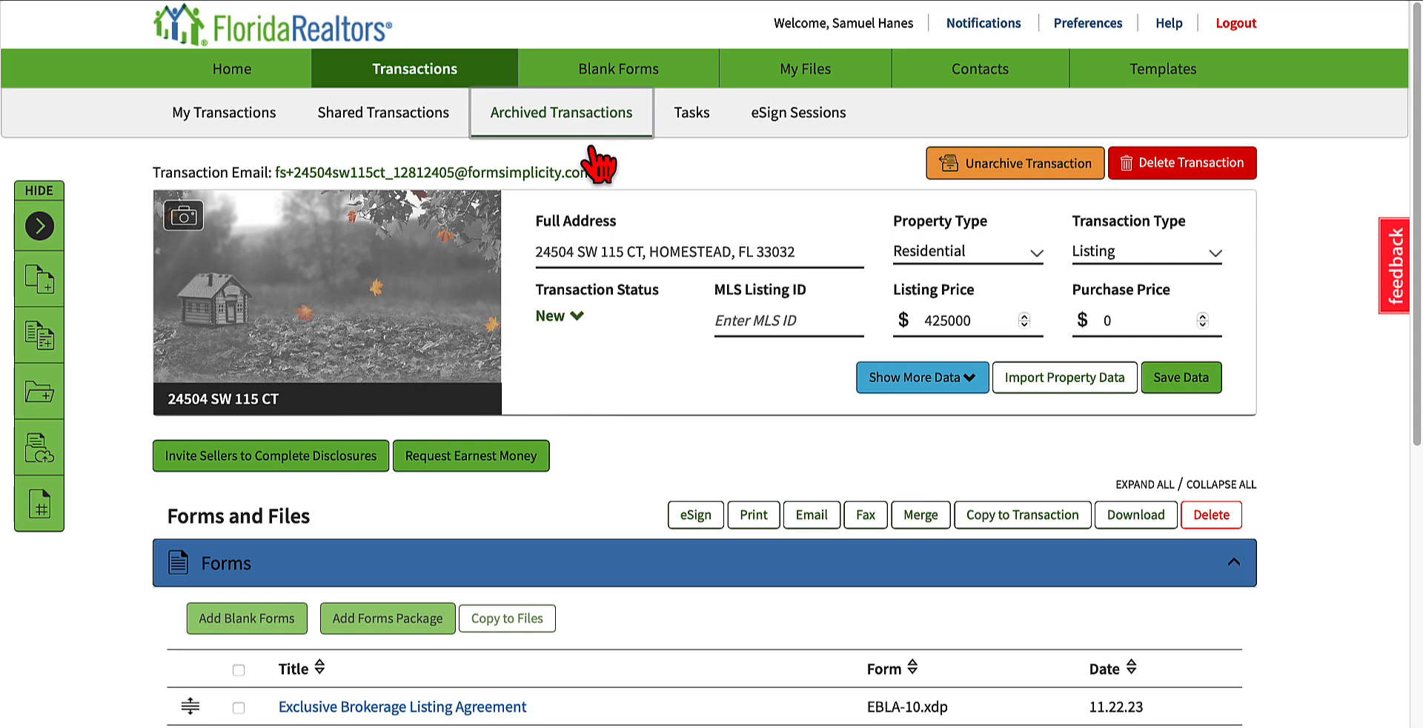
Step: View the Archived Transactions list and return to the home page
left_click(549, 117)
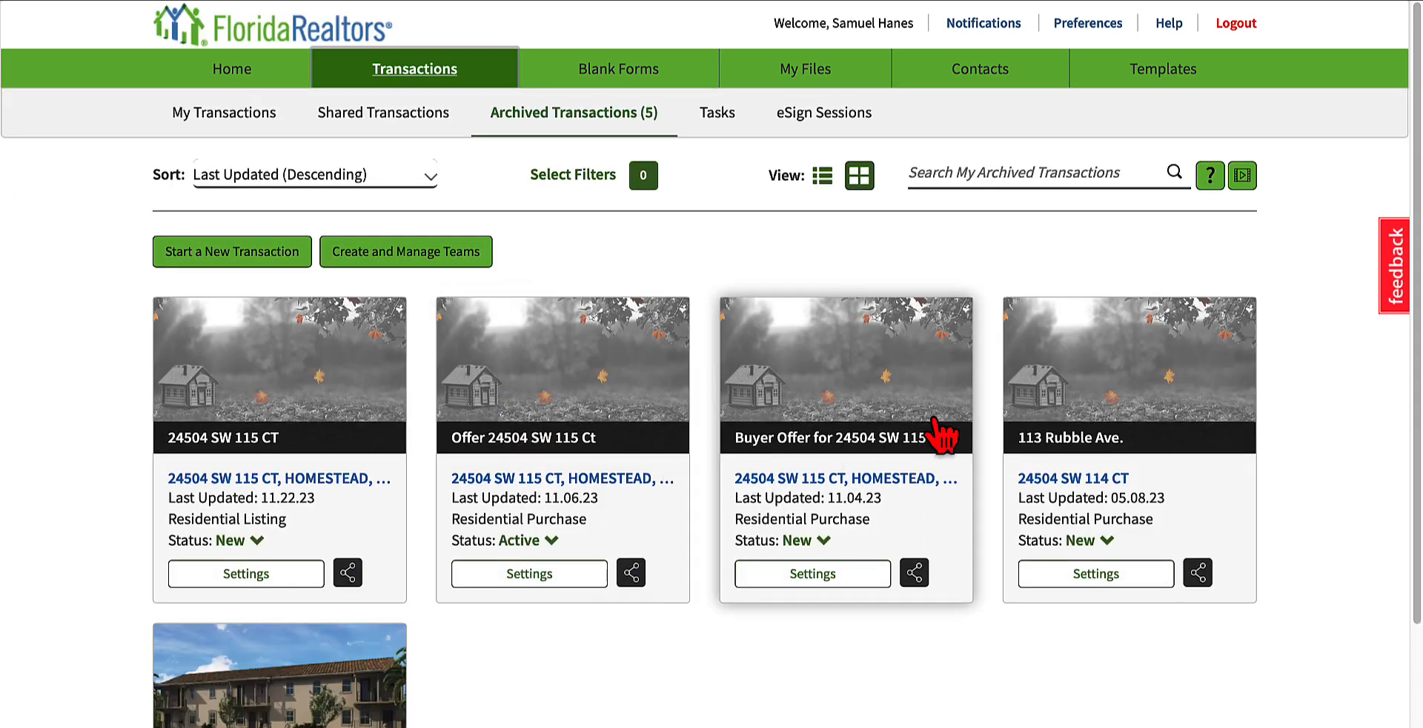
left_click(257, 70)
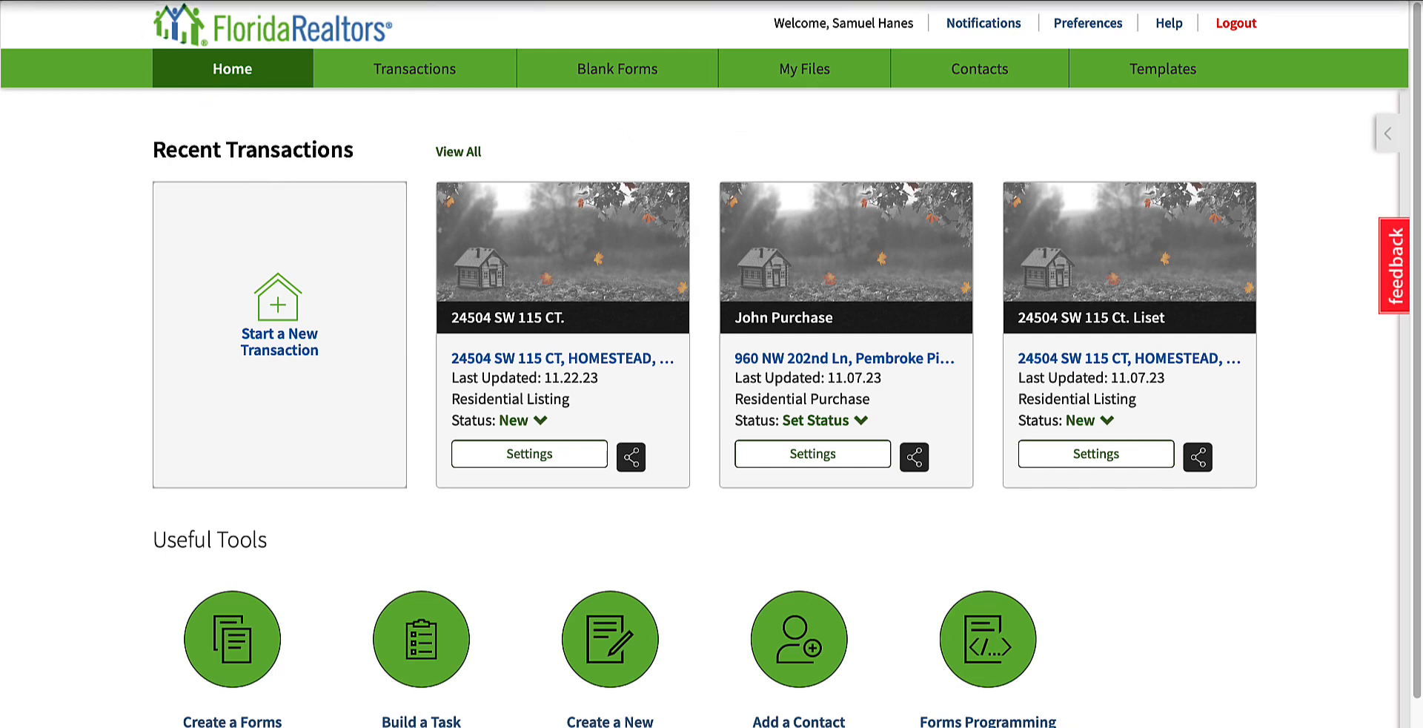
left_click(846, 1)
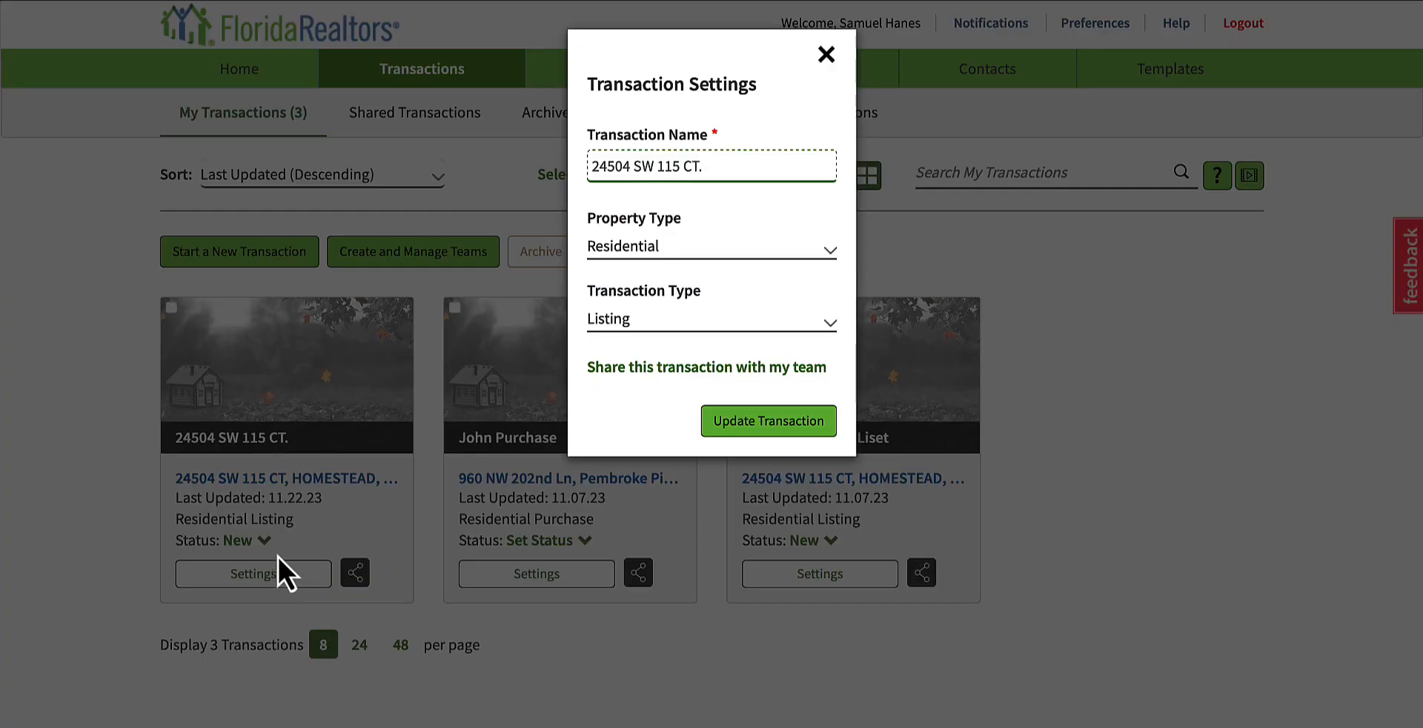
Step: View the Transaction Settings of the most recently updated listing under My Transactions and close them without changes
left_click(376, 495)
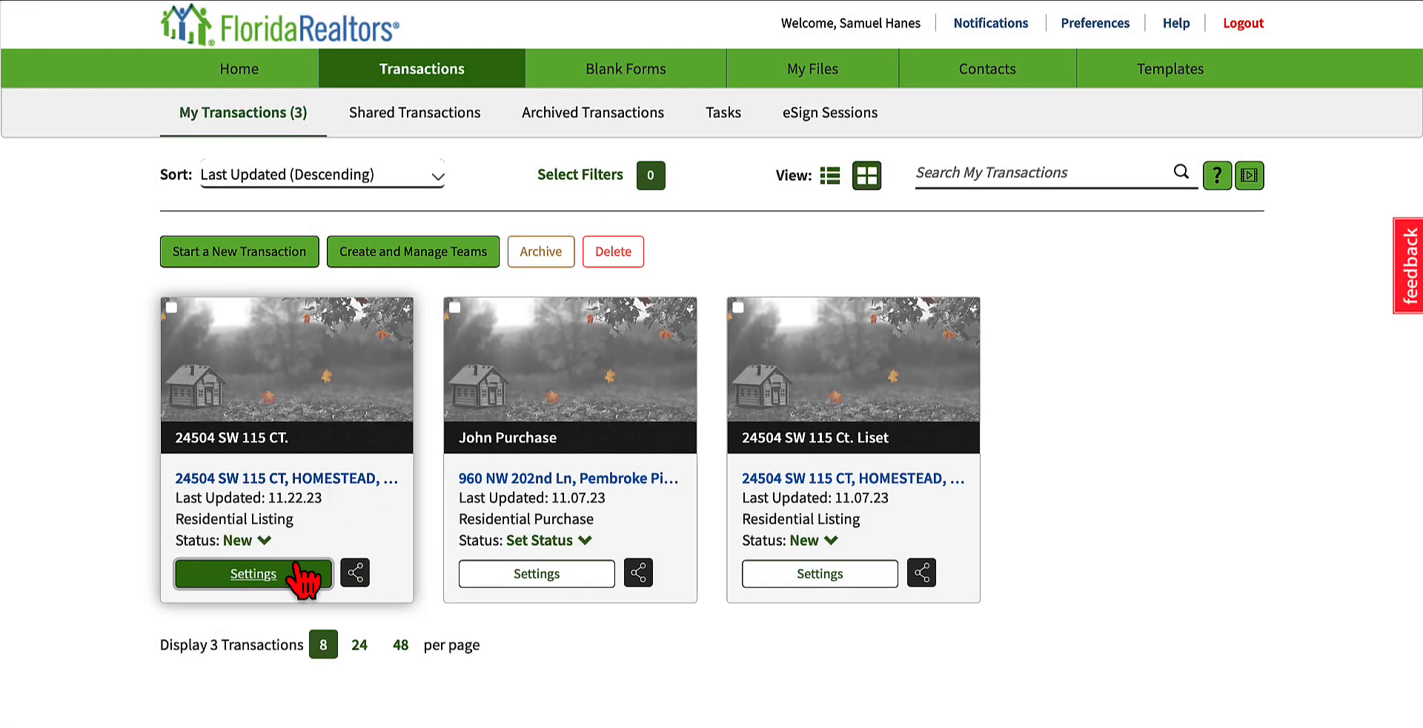
left_click(269, 575)
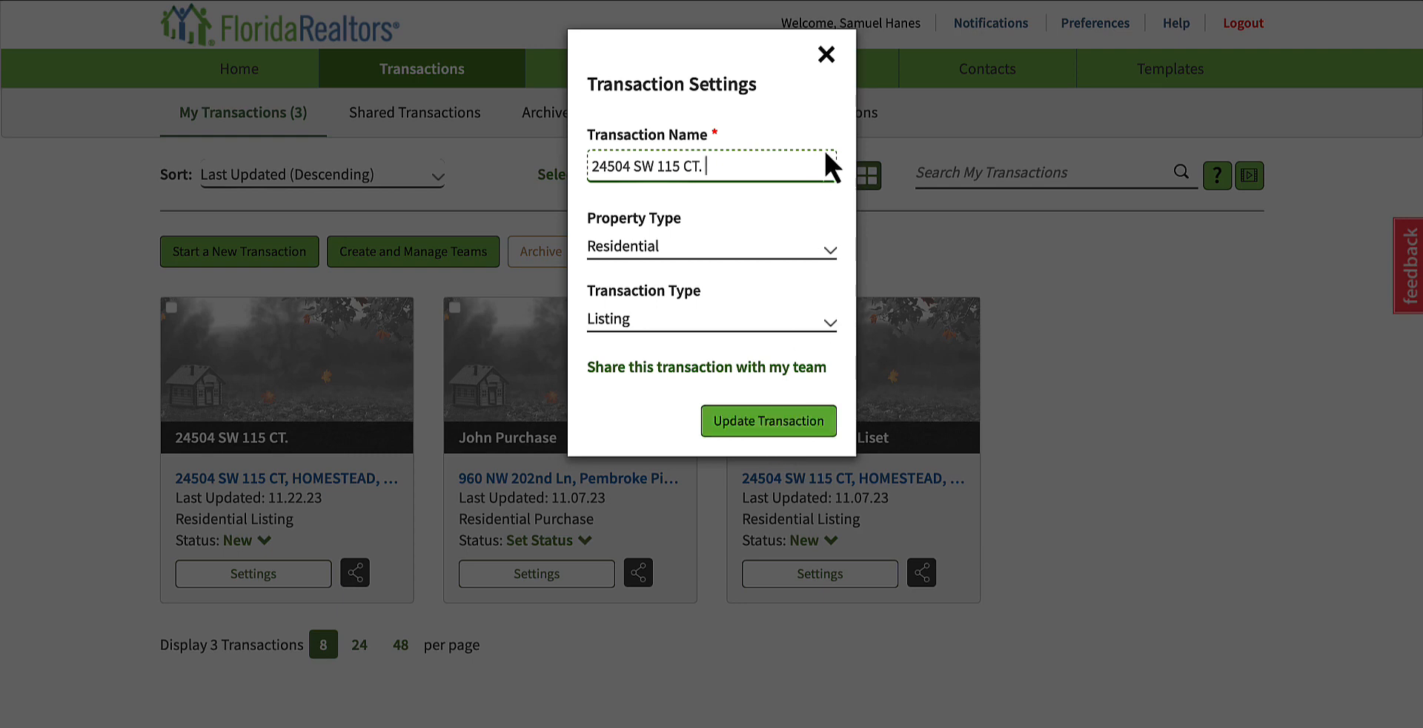
left_click(826, 54)
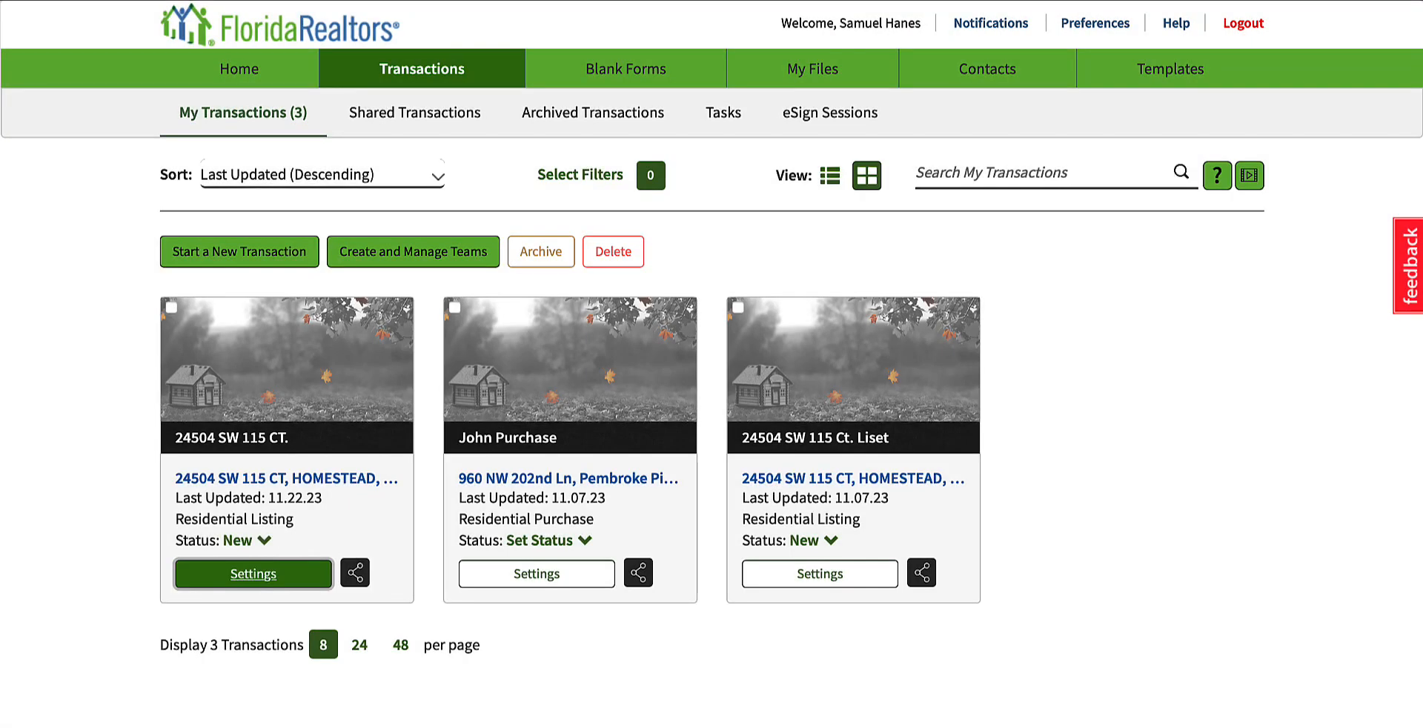